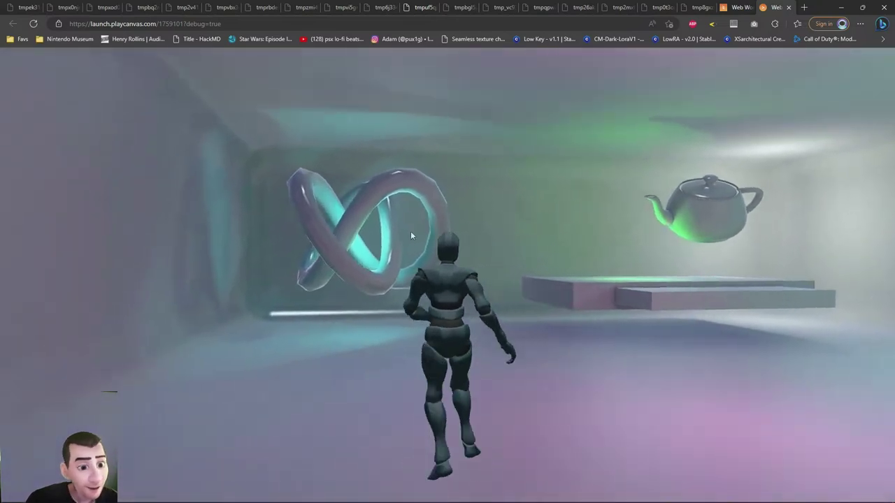
# Walk the character through the launched scene and inspect the same room in the editor viewport
pyautogui.press('w')
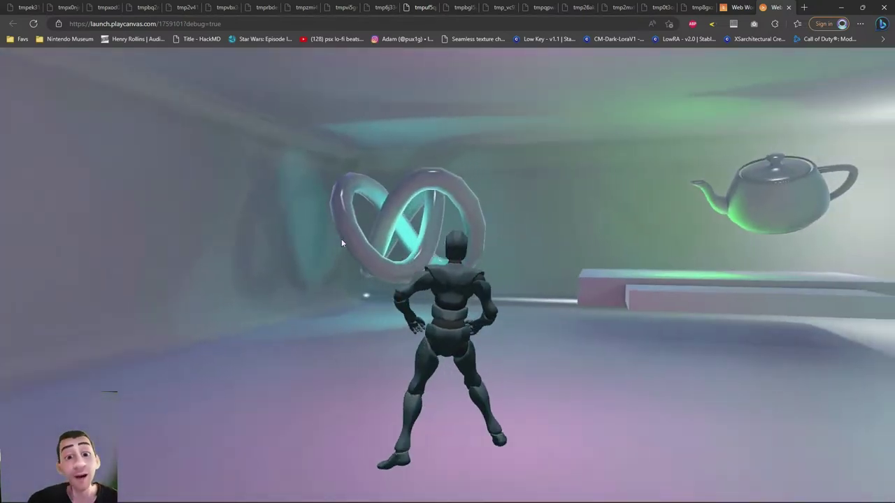
pyautogui.press('d')
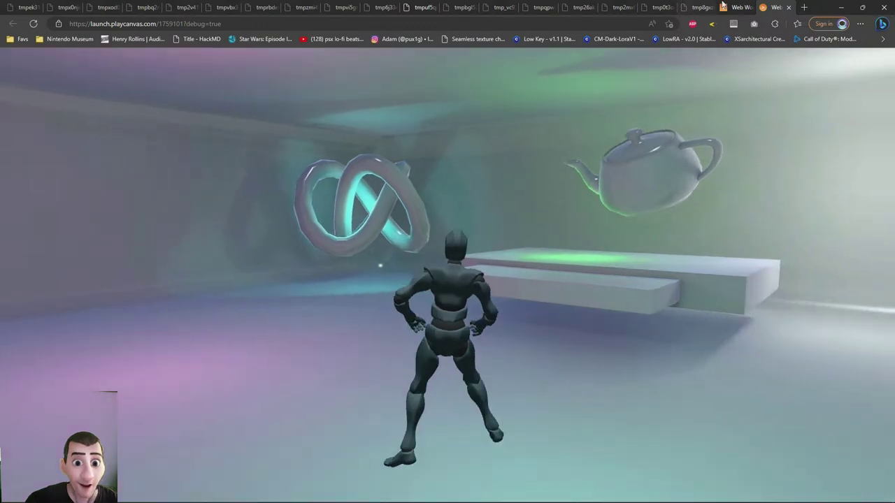
pyautogui.click(734, 7)
pyautogui.moveTo(521, 185); pyautogui.dragTo(422, 229, button='right')
pyautogui.moveTo(422, 229); pyautogui.dragTo(377, 202)
pyautogui.press('w')
pyautogui.moveTo(377, 203); pyautogui.dragTo(430, 207, button='right')
pyautogui.scroll(-3, 429, 207)
# Walk around the launched room to examine the lighting on the knot, teapot and platforms
pyautogui.click(777, 6)
pyautogui.press('w')
pyautogui.moveTo(424, 271); pyautogui.dragTo(518, 281)
pyautogui.press('w')
pyautogui.press('w')
pyautogui.press('w')
pyautogui.press('w')
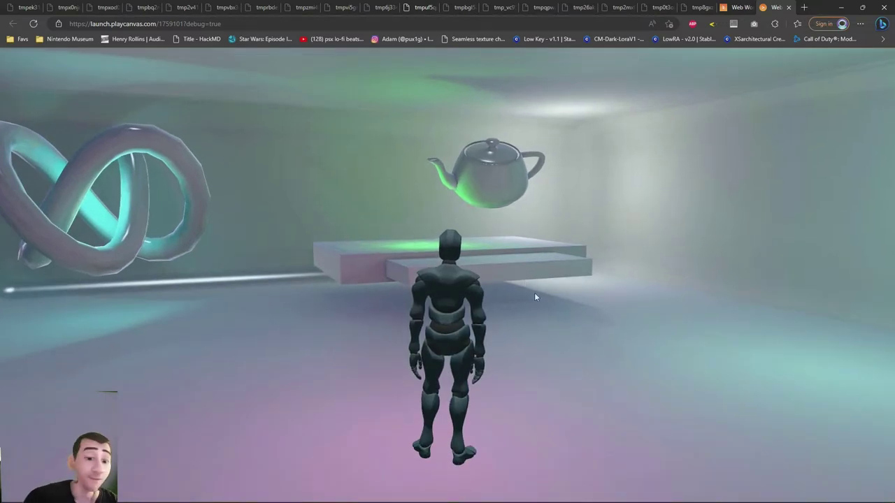
pyautogui.moveTo(704, 344); pyautogui.dragTo(522, 310)
pyautogui.press('d')
pyautogui.press('d')
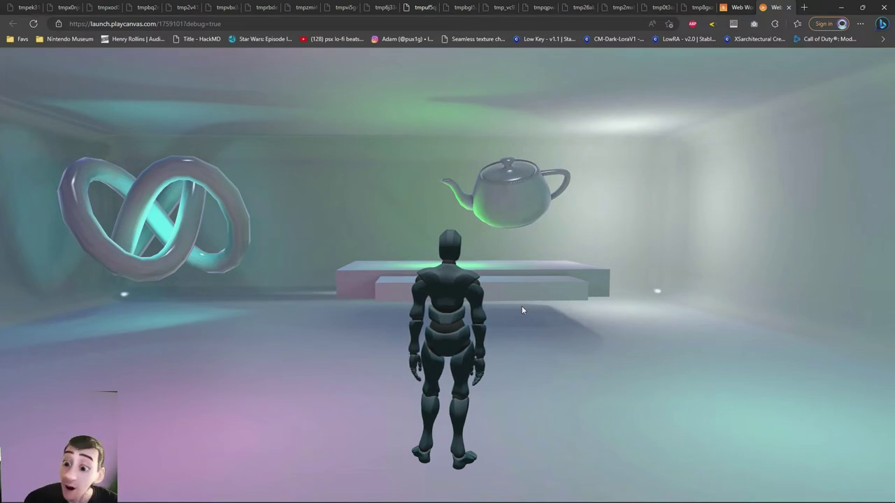
pyautogui.moveTo(428, 265); pyautogui.dragTo(479, 202)
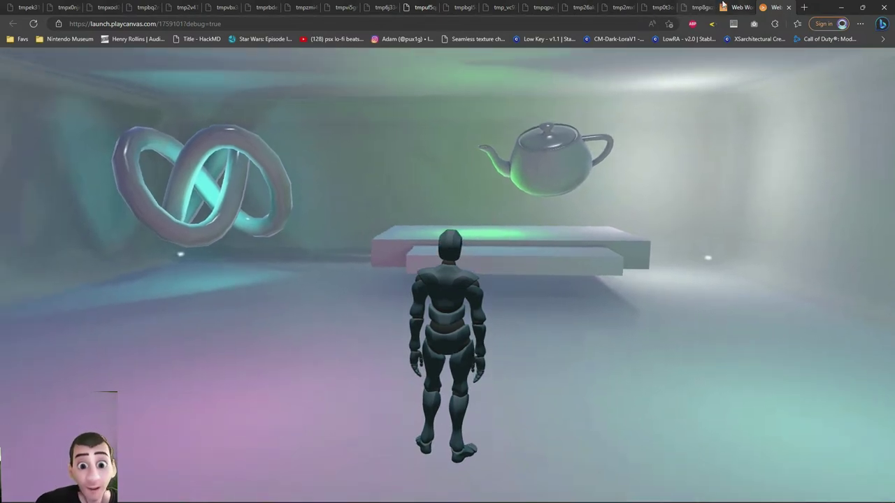
# Delete both porttest_raw template instances from the Main Scene in the PlayCanvas editor
pyautogui.click(728, 7)
pyautogui.moveTo(517, 224); pyautogui.dragTo(539, 239, button='right')
pyautogui.press('s')
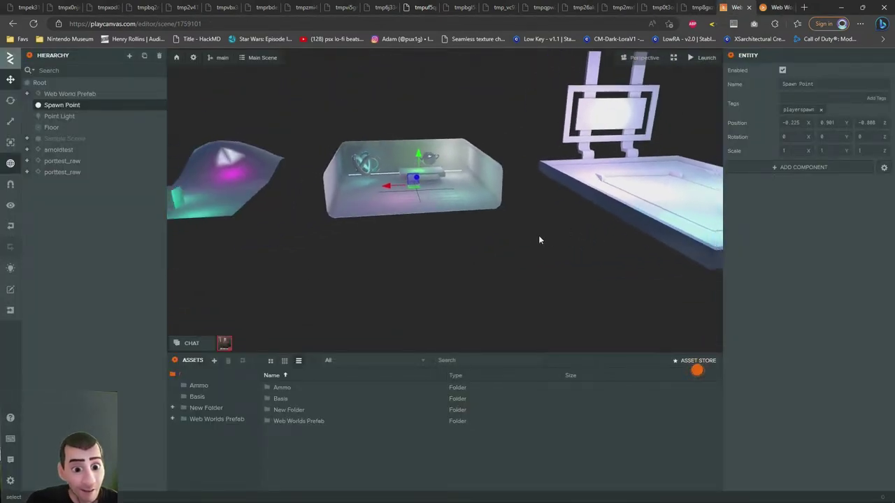
pyautogui.scroll(-4, 544, 237)
pyautogui.click(315, 203)
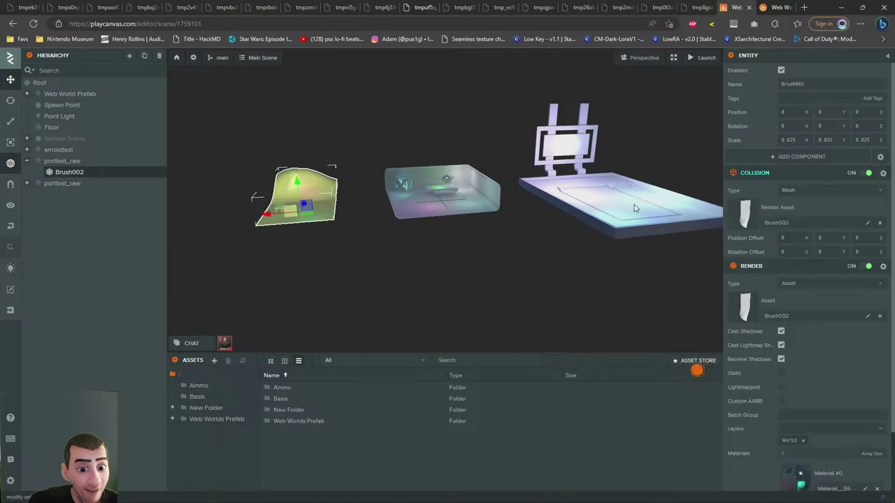
pyautogui.click(635, 208)
pyautogui.click(62, 183)
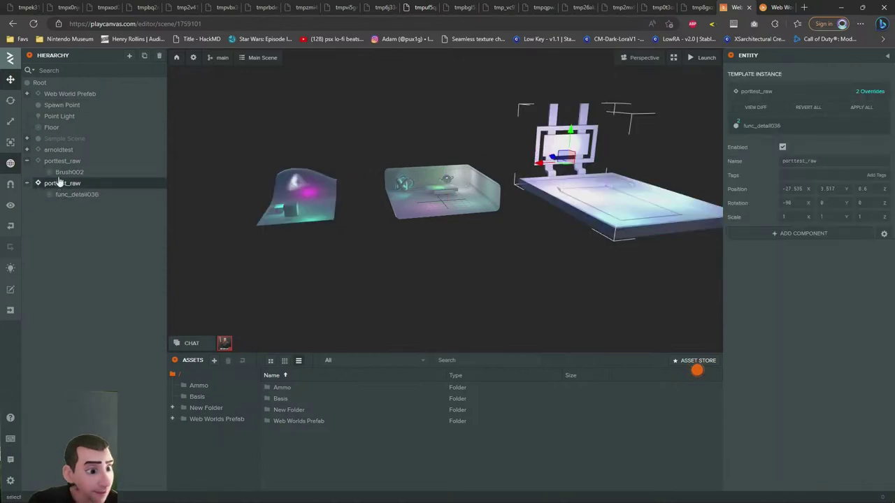
pyautogui.press('Delete')
pyautogui.click(62, 160)
pyautogui.press('Delete')
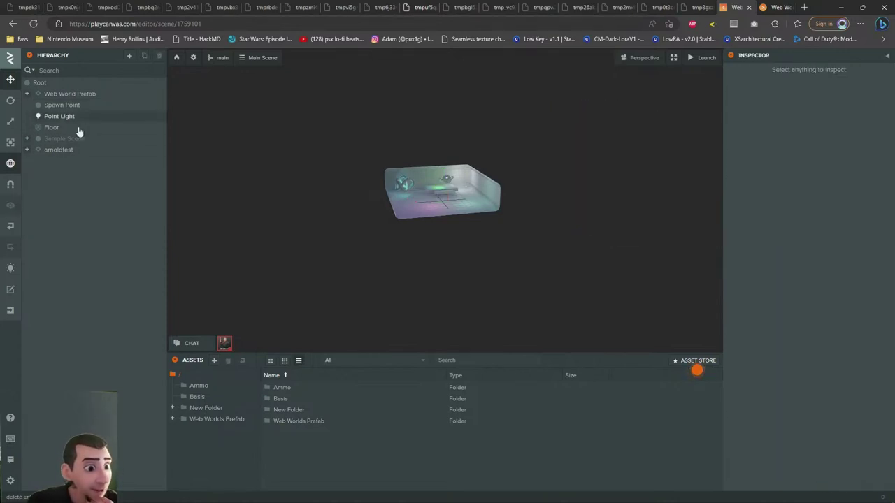
# Close the running preview and launch the scene again with the Profiler option enabled
pyautogui.middleClick(776, 5)
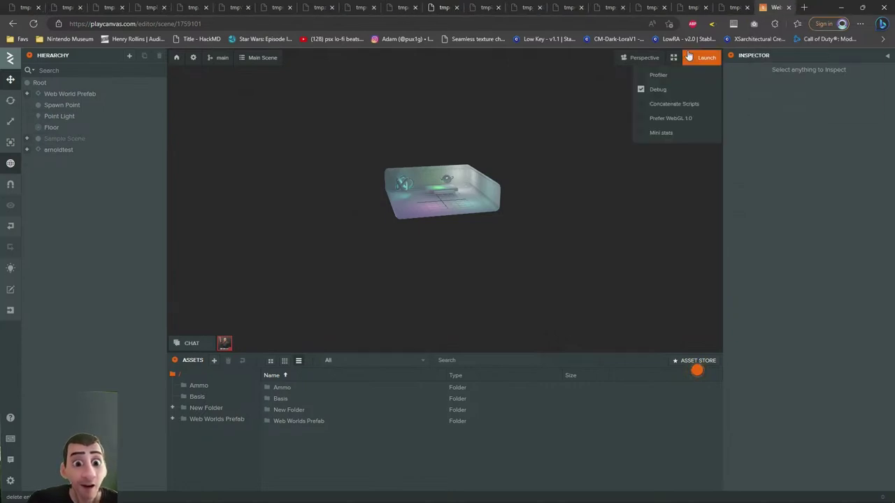
pyautogui.moveTo(640, 62)
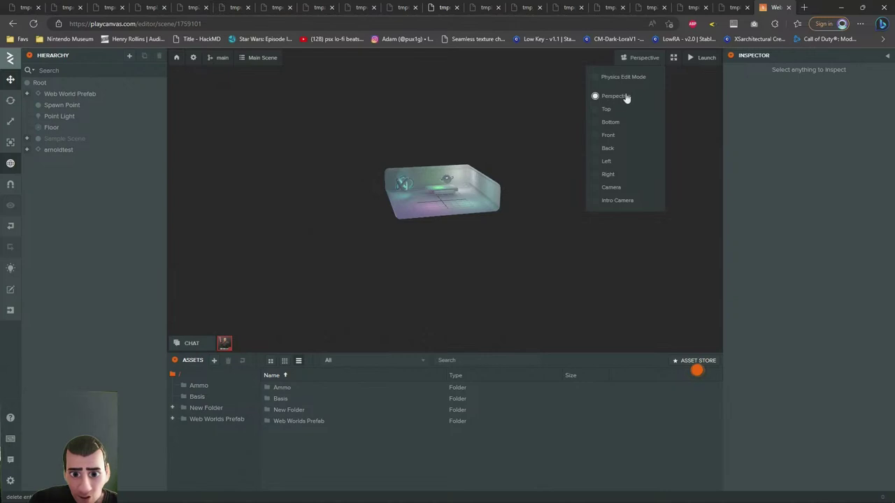
pyautogui.moveTo(698, 60)
pyautogui.click(652, 78)
pyautogui.click(703, 60)
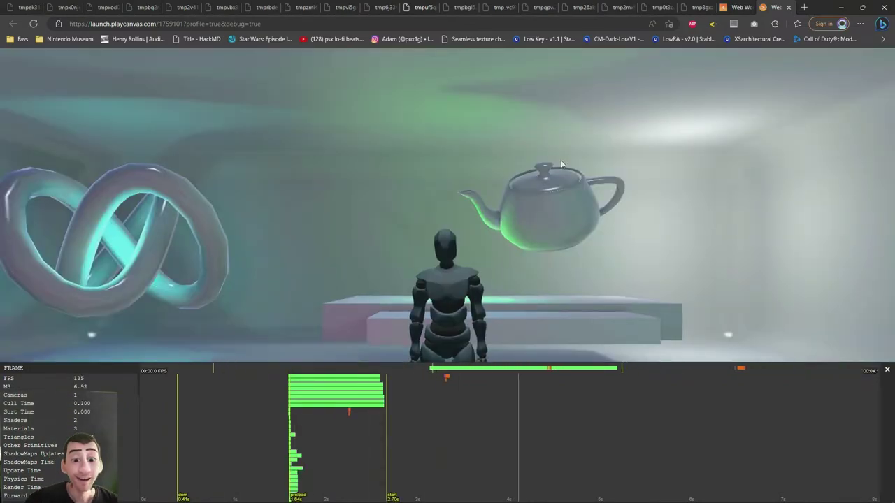
# Examine the profiler's frame and draw call statistics and turn on the Camera Drawcalls Limit
pyautogui.click(593, 143)
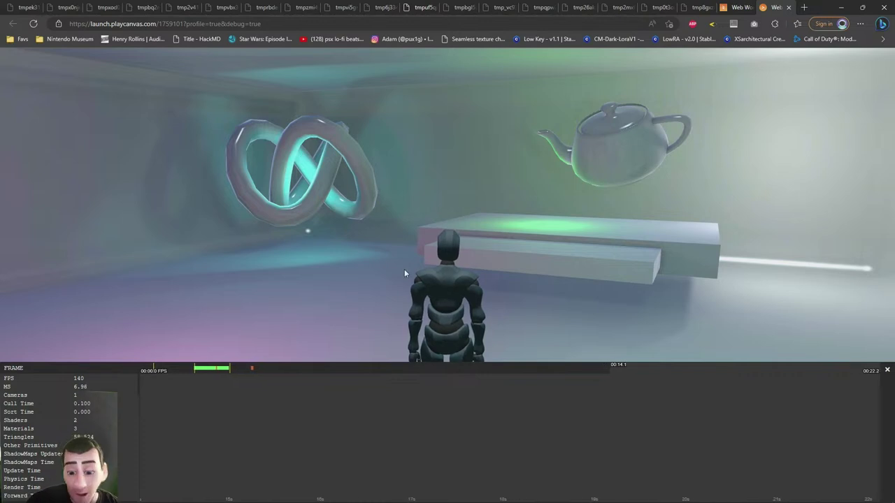
pyautogui.click(49, 420)
pyautogui.scroll(-1, 48, 423)
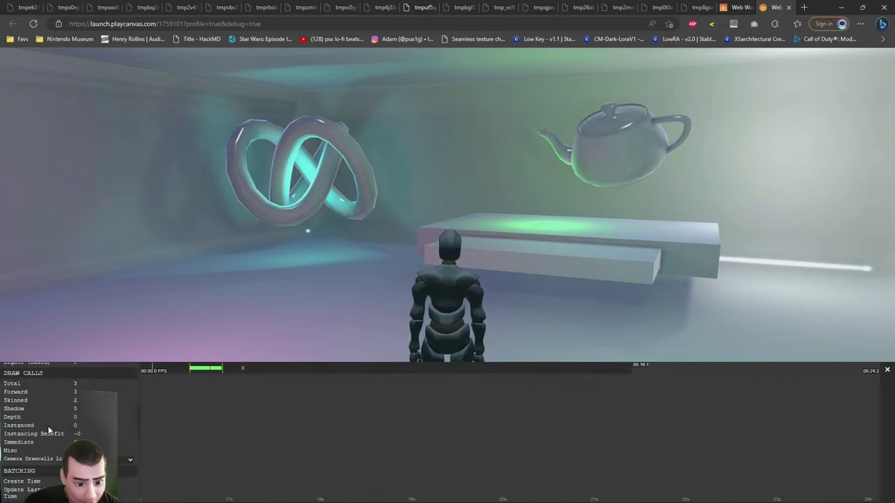
pyautogui.moveTo(470, 198)
pyautogui.mouseDown()
pyautogui.moveTo(480, 195)
pyautogui.moveTo(310, 205)
pyautogui.moveTo(411, 196)
pyautogui.moveTo(363, 188)
pyautogui.moveTo(392, 203)
pyautogui.mouseUp()
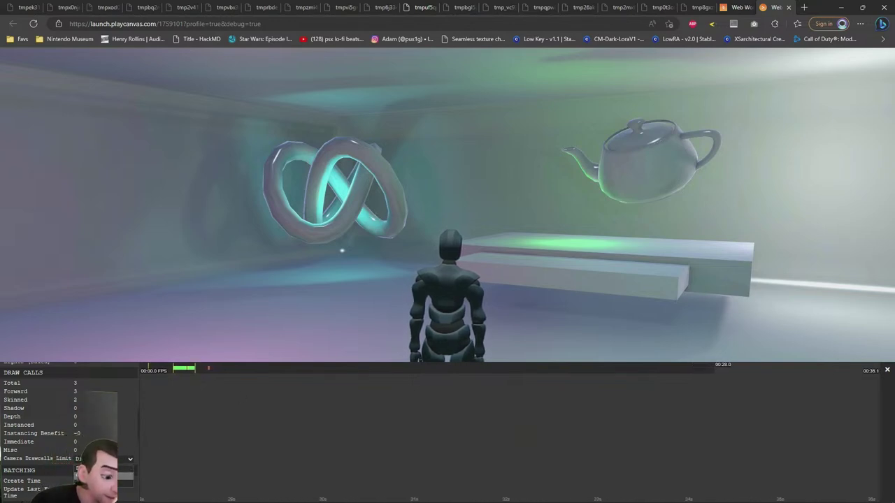
pyautogui.click(101, 476)
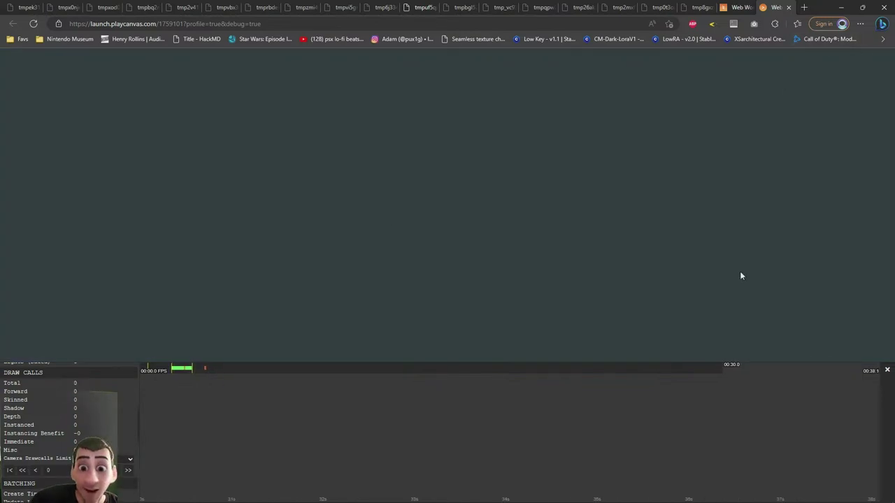
# Step the camera draw call limit up to 3, back to 0 and to 1 to examine what each call renders
pyautogui.click(117, 473)
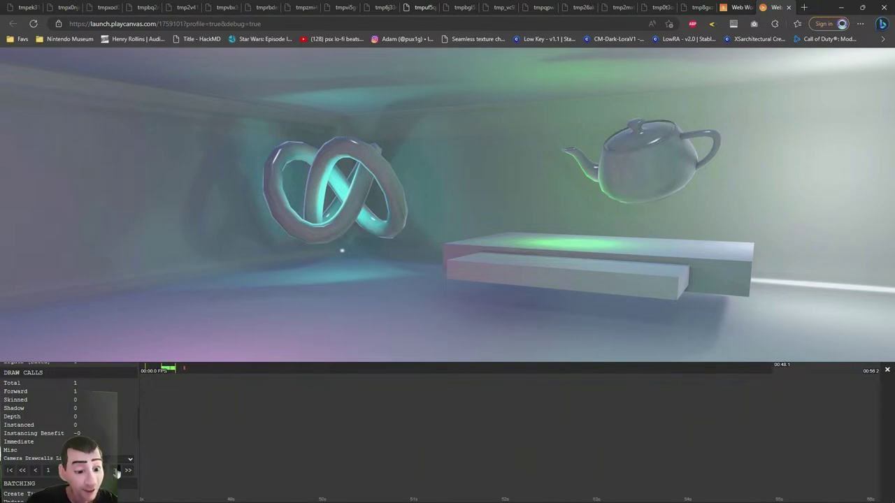
pyautogui.click(117, 471)
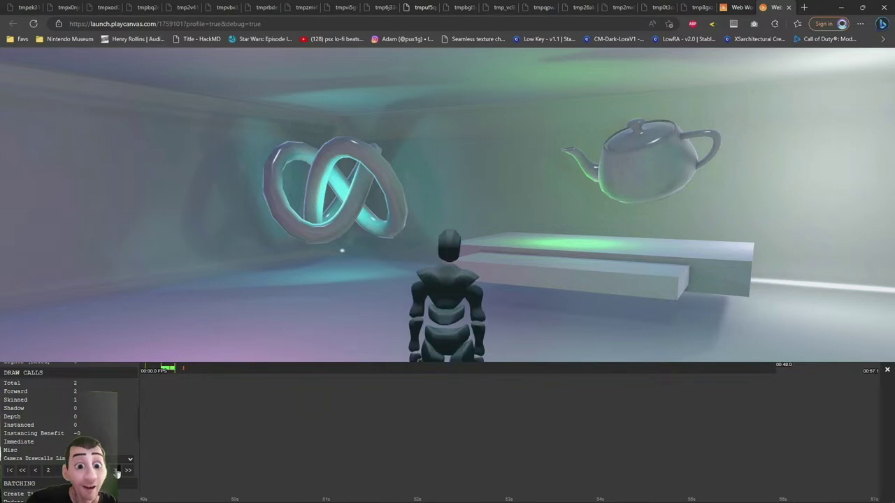
pyautogui.click(117, 471)
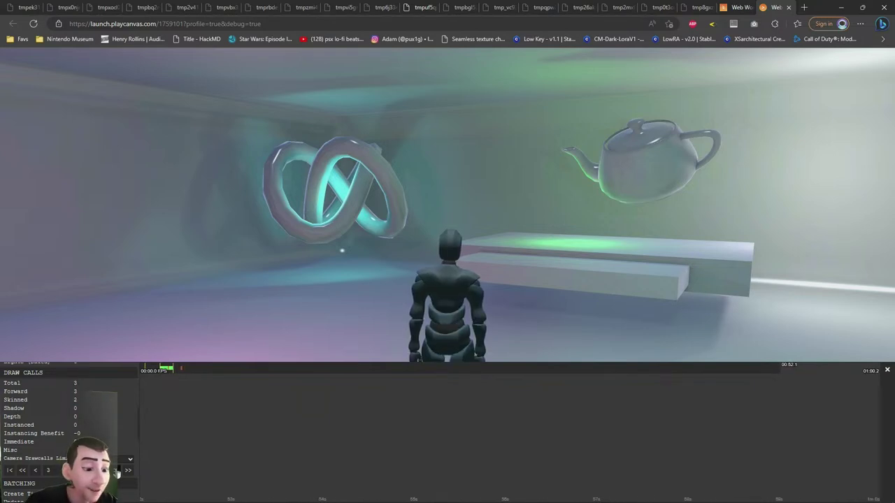
pyautogui.click(117, 471)
pyautogui.click(35, 473)
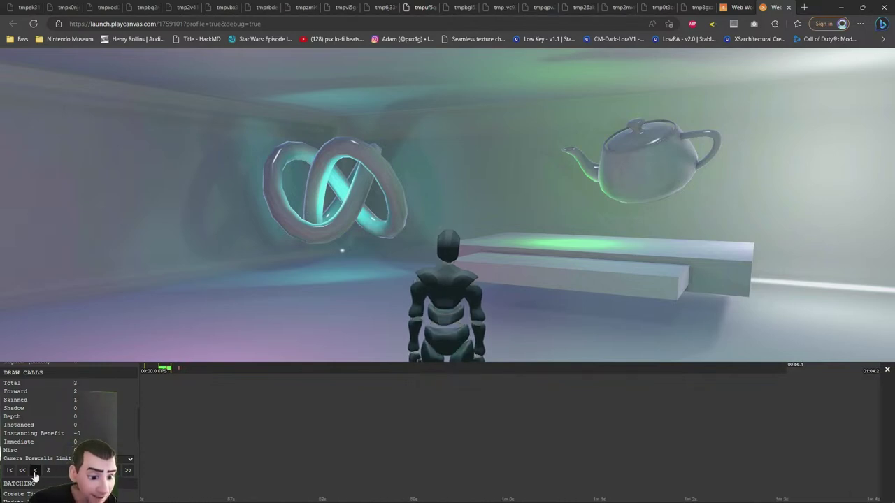
pyautogui.click(35, 472)
pyautogui.click(114, 472)
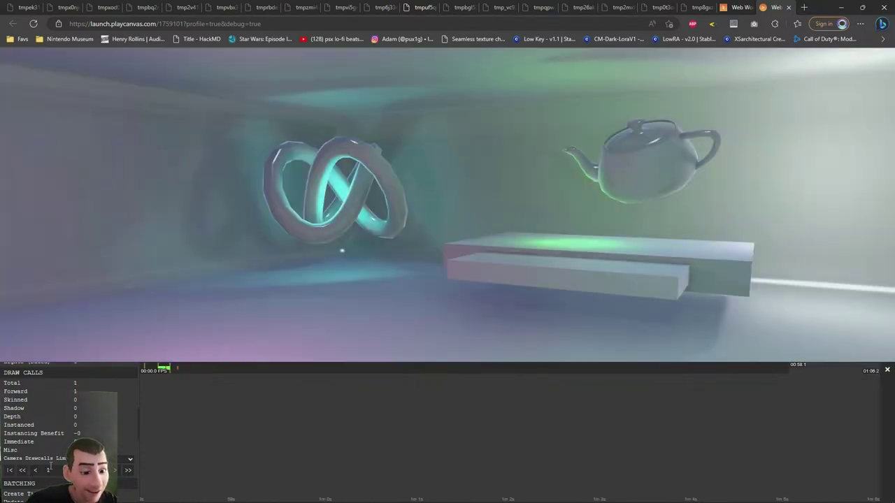
pyautogui.click(36, 471)
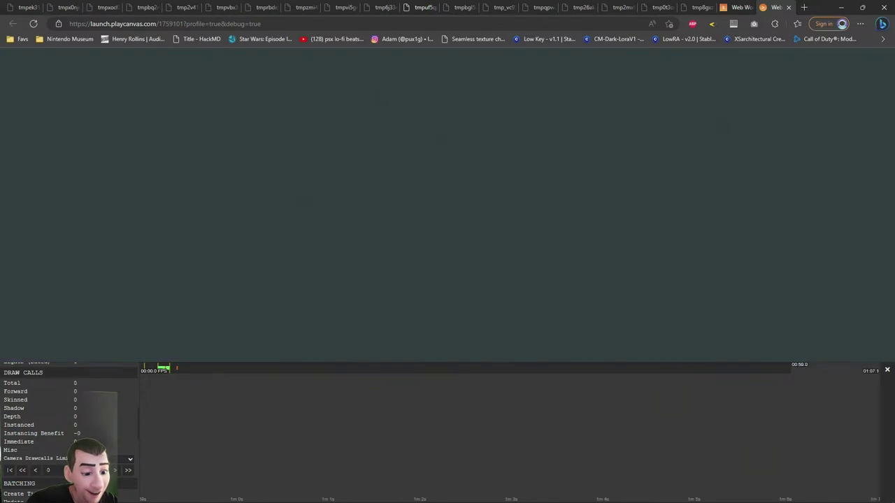
pyautogui.click(116, 472)
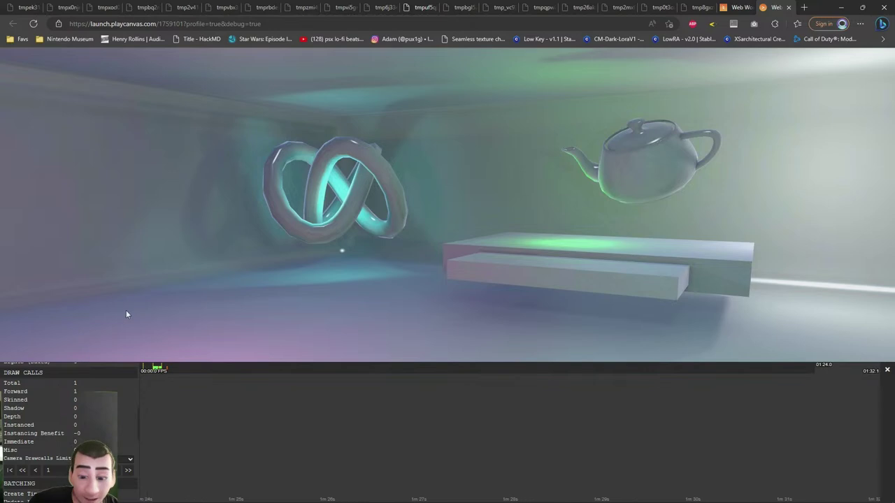
# Compare the launched room, limited to one draw call, with the rendered frame in 3ds Max
pyautogui.moveTo(405, 253); pyautogui.dragTo(166, 247)
pyautogui.moveTo(322, 251); pyautogui.dragTo(313, 201)
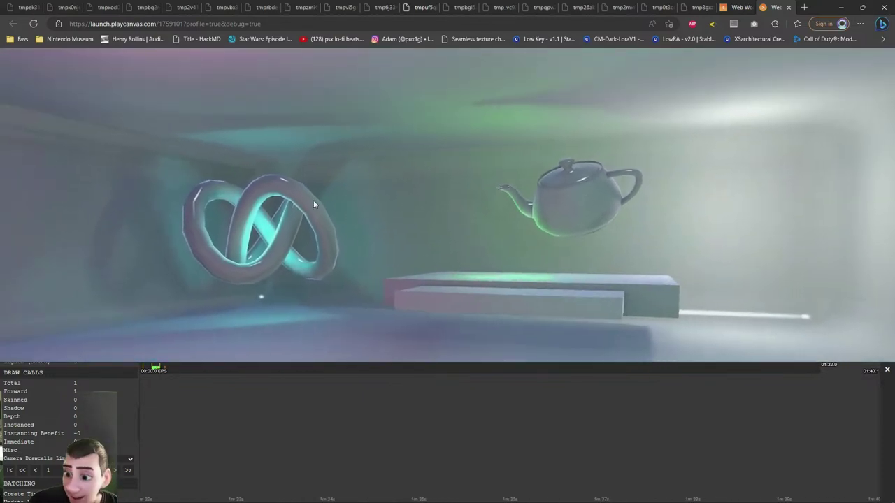
pyautogui.click(217, 494)
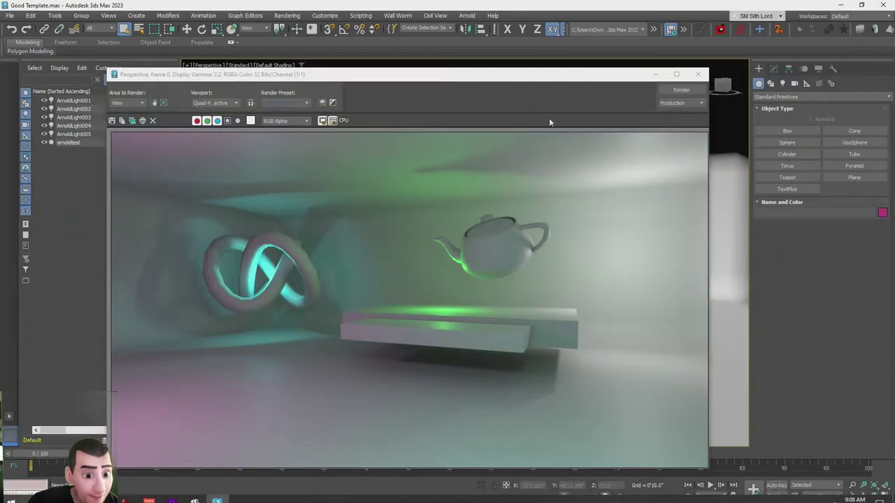
pyautogui.moveTo(549, 79)
pyautogui.mouseDown()
pyautogui.moveTo(353, 396)
pyautogui.moveTo(357, 474)
pyautogui.moveTo(447, 3)
pyautogui.moveTo(541, 74)
pyautogui.mouseUp()
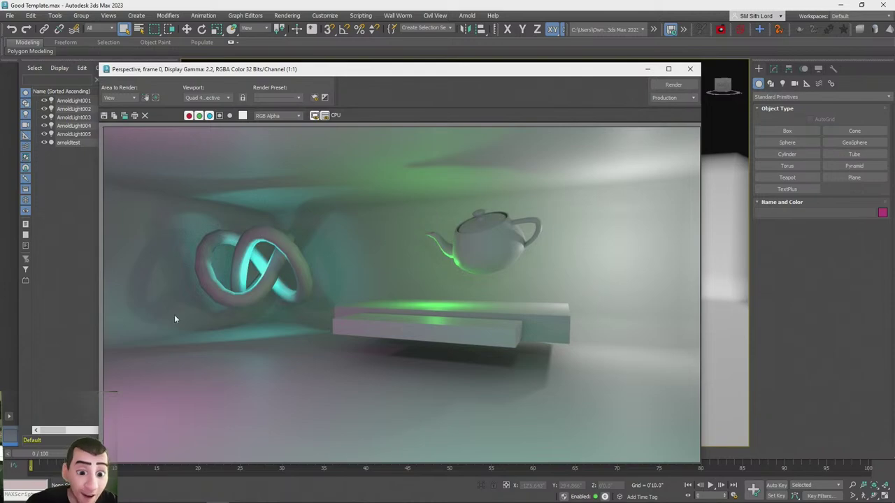
pyautogui.hotkey('alt', 'Tab')
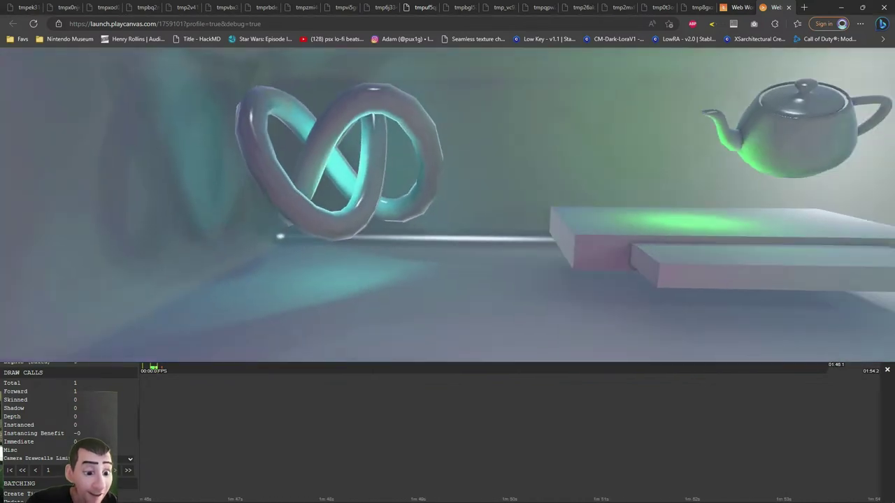
pyautogui.press('s')
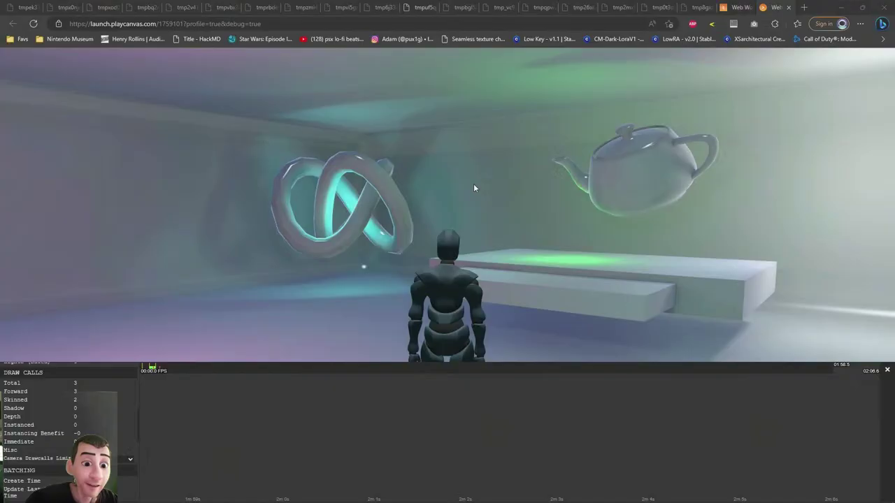
# Walk the character around the launched room with the profiler open, viewing the knot and teapot from several angles
pyautogui.click(478, 189)
pyautogui.press('w')
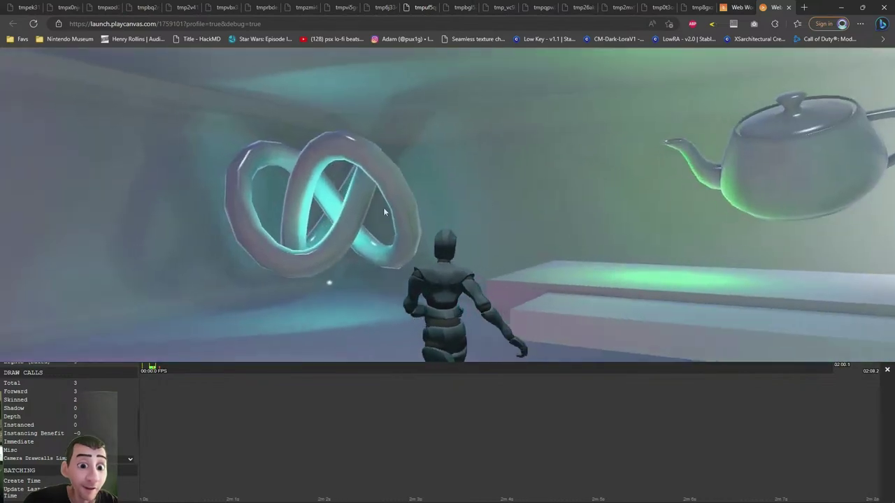
pyautogui.moveTo(286, 206); pyautogui.dragTo(468, 218)
pyautogui.press('s')
pyautogui.press('w')
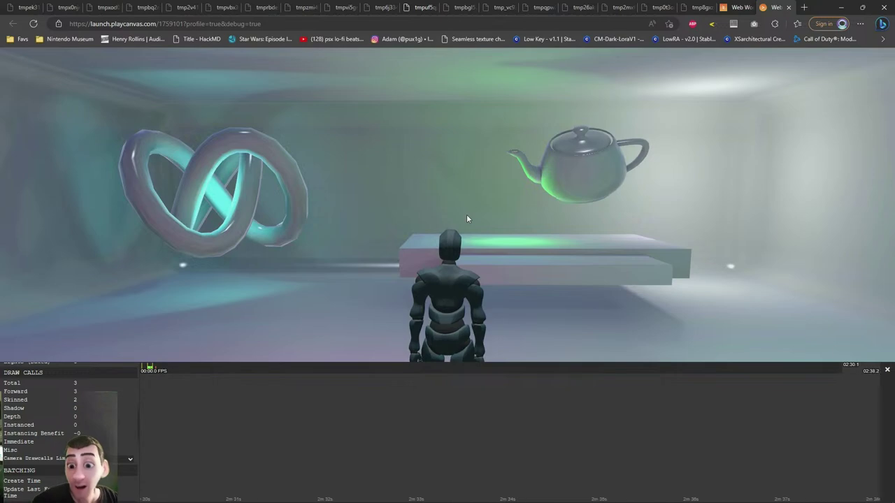
pyautogui.moveTo(557, 246); pyautogui.dragTo(442, 236)
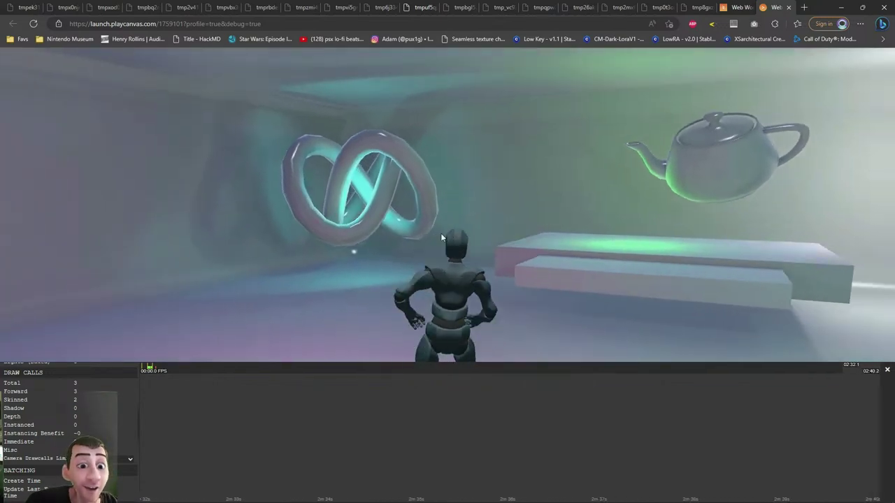
pyautogui.press('w')
pyautogui.moveTo(727, 199); pyautogui.dragTo(364, 198)
pyautogui.moveTo(688, 225); pyautogui.dragTo(601, 202)
# Inspect the room up close in the editor viewport, recheck the launched preview and close it
pyautogui.click(740, 7)
pyautogui.scroll(10, 532, 187)
pyautogui.scroll(4, 455, 183)
pyautogui.moveTo(456, 181); pyautogui.dragTo(393, 220)
pyautogui.click(775, 6)
pyautogui.rightClick(350, 186)
pyautogui.click(790, 7)
# Switch to 3ds Max, close the rendered frame and examine the room scene's knot, teapot, platform and lights from several angles
pyautogui.hotkey('alt', 'Tab')
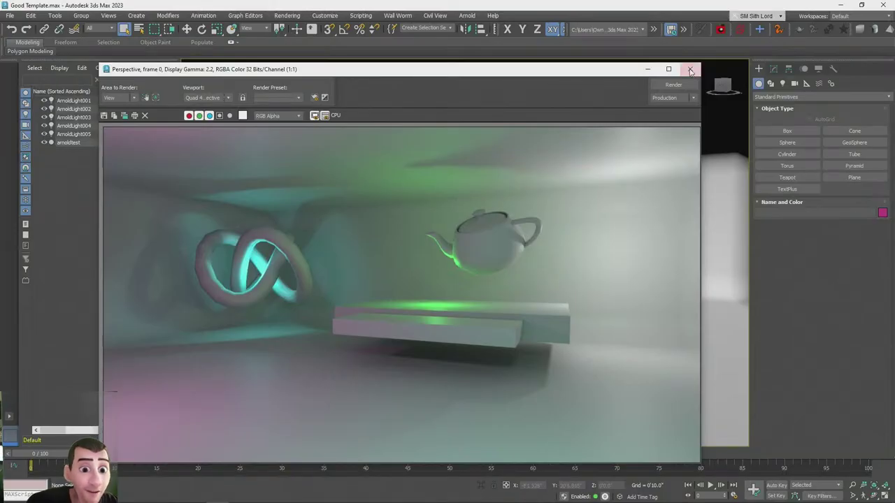
pyautogui.click(690, 71)
pyautogui.scroll(-10, 512, 239)
pyautogui.keyDown('alt'); pyautogui.moveTo(512, 239); pyautogui.dragTo(510, 244, button='middle'); pyautogui.keyUp('alt')
pyautogui.scroll(10, 489, 266)
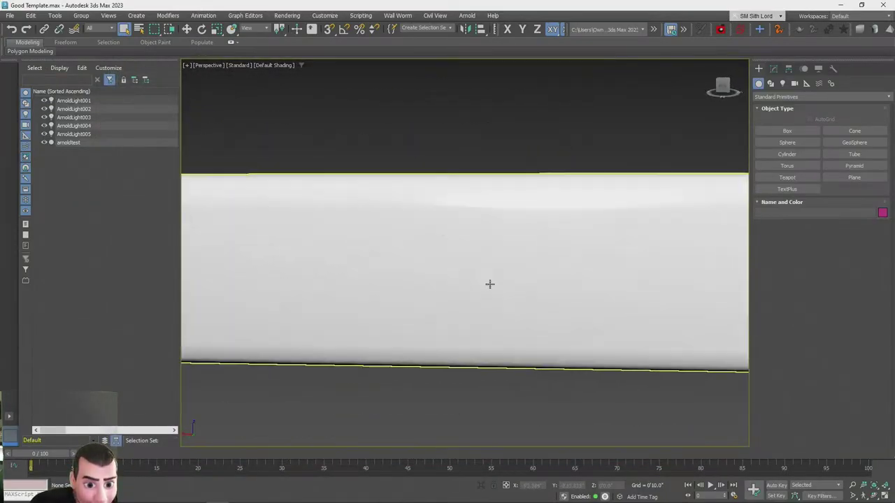
pyautogui.hotkey('alt', 'q')
pyautogui.scroll(2, 458, 287)
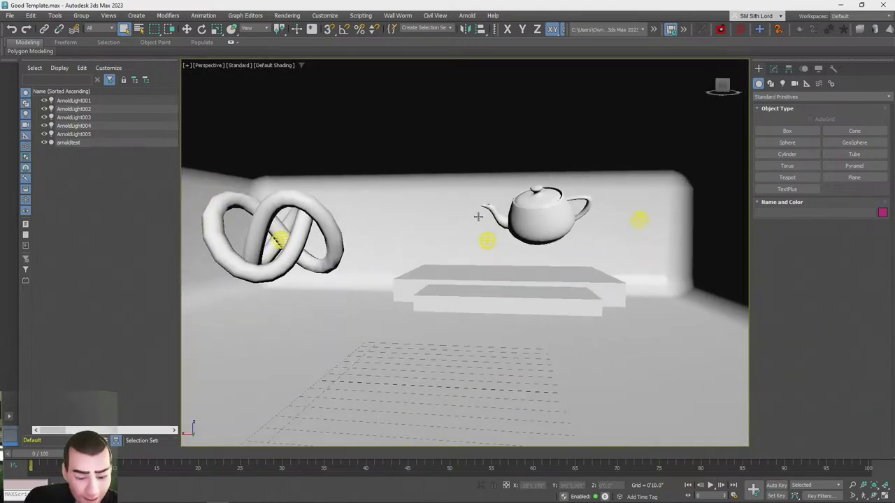
pyautogui.keyDown('alt'); pyautogui.moveTo(478, 267); pyautogui.dragTo(457, 326, button='middle'); pyautogui.keyUp('alt')
pyautogui.scroll(-4, 397, 303)
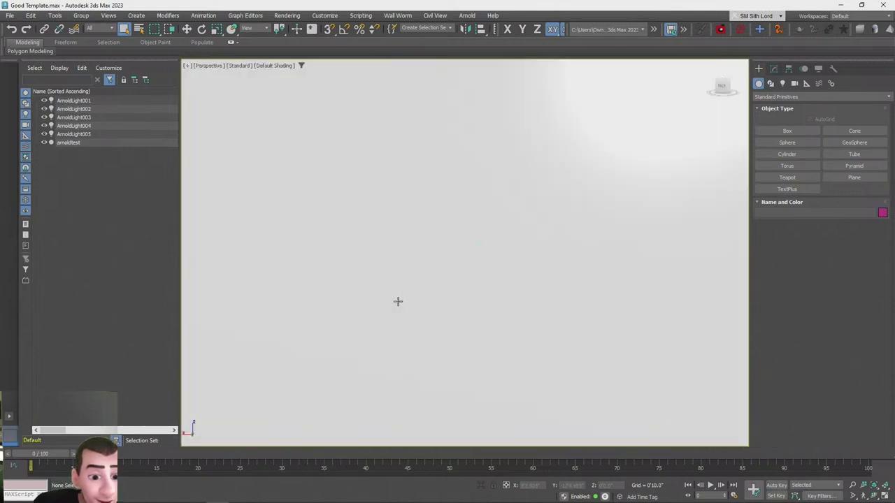
pyautogui.scroll(5, 397, 301)
pyautogui.scroll(-4, 398, 301)
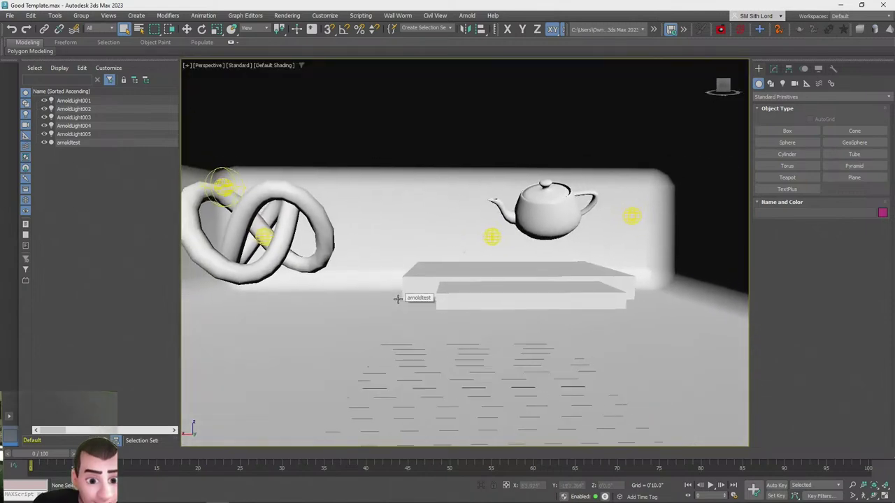
pyautogui.scroll(2, 398, 300)
pyautogui.keyDown('alt'); pyautogui.moveTo(398, 299); pyautogui.dragTo(457, 278, button='middle'); pyautogui.keyUp('alt')
# Delete the Arnold light above the torus knot and toggle the visibility of the arnoldtest mesh
pyautogui.click(249, 244)
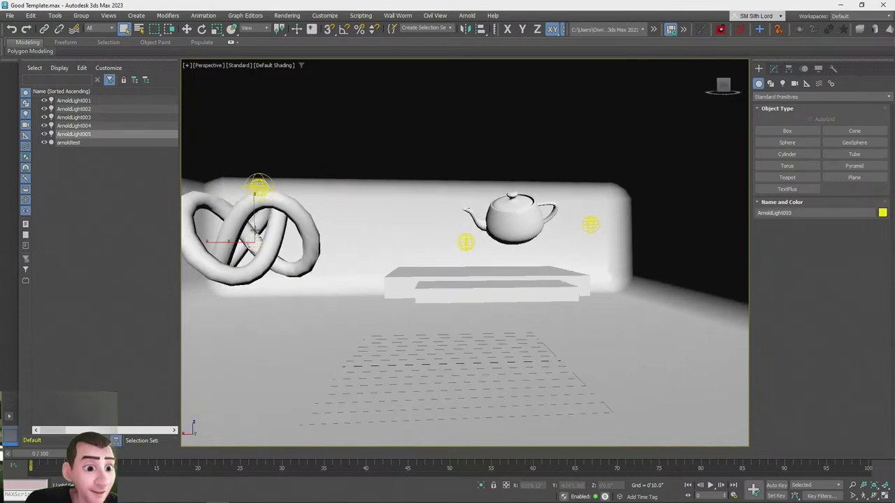
pyautogui.click(251, 184)
pyautogui.click(260, 185)
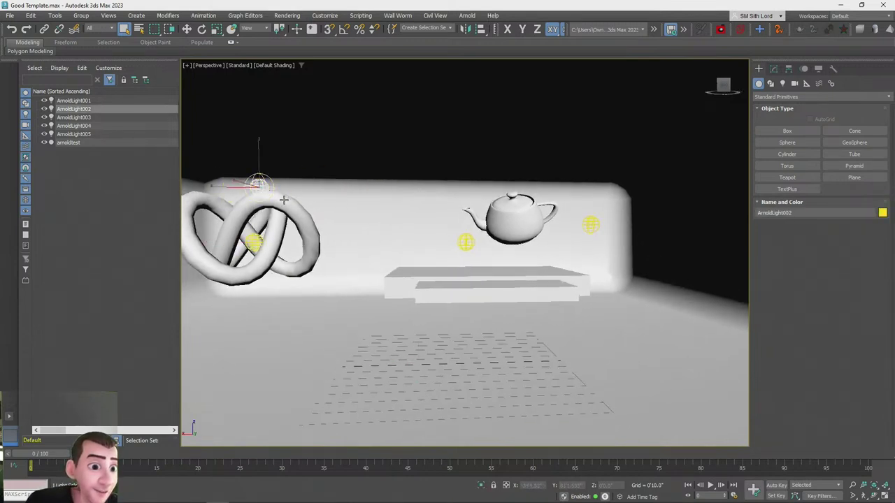
pyautogui.click(258, 185)
pyautogui.press('Delete')
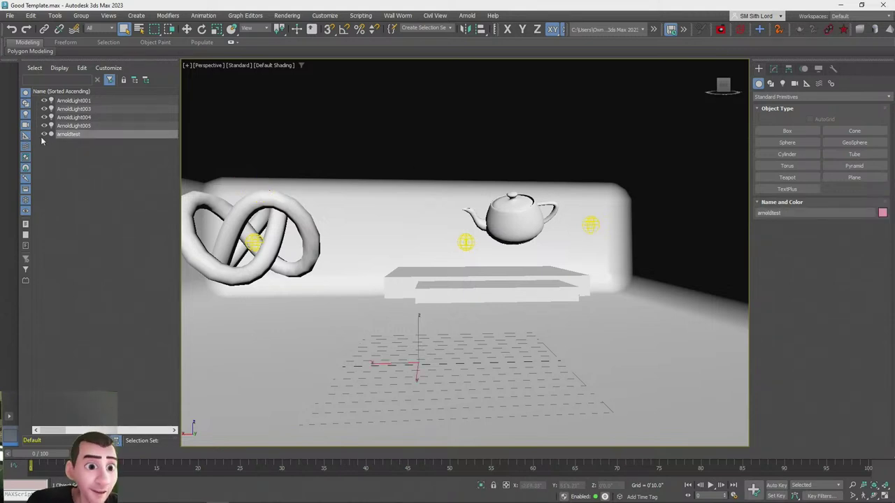
pyautogui.click(43, 134)
pyautogui.click(43, 134)
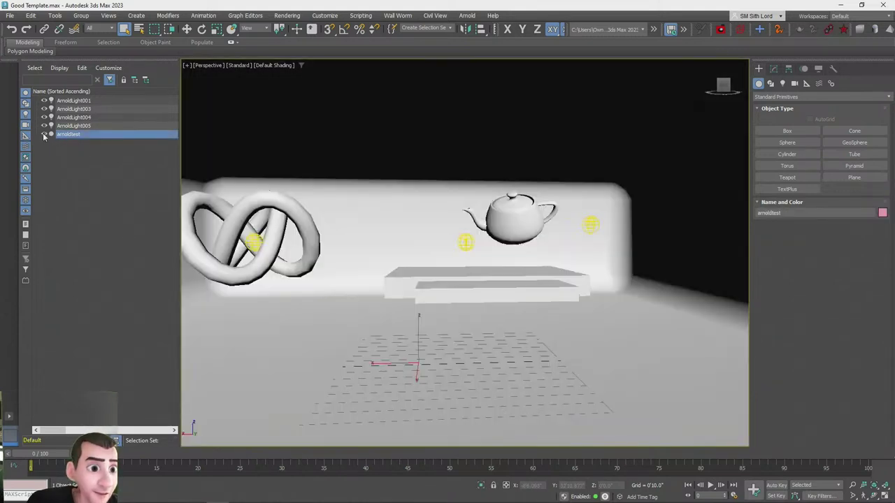
# Open the scene arnoldtest_step2_baked.max without saving the changes to the current scene
pyautogui.click(10, 16)
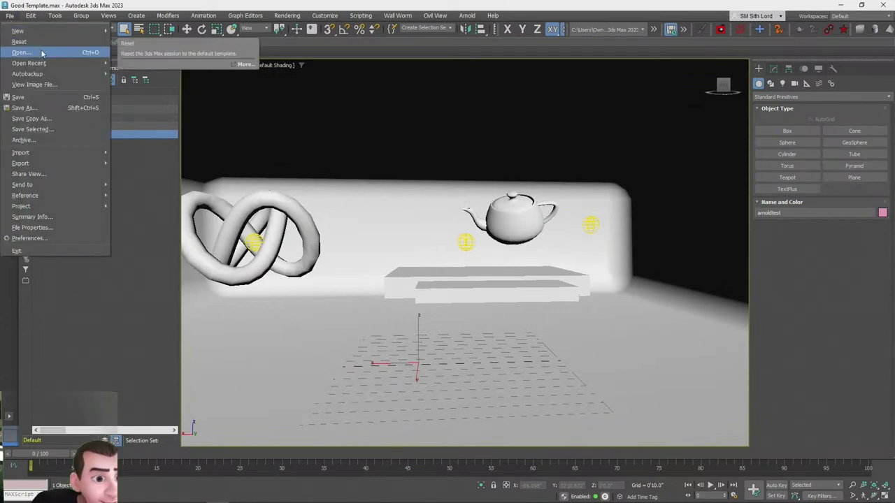
pyautogui.click(137, 16)
pyautogui.click(335, 4)
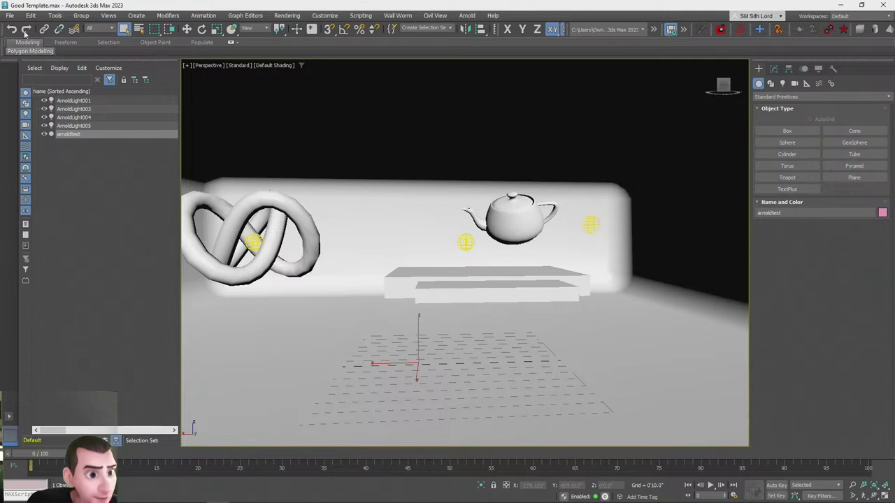
pyautogui.click(10, 15)
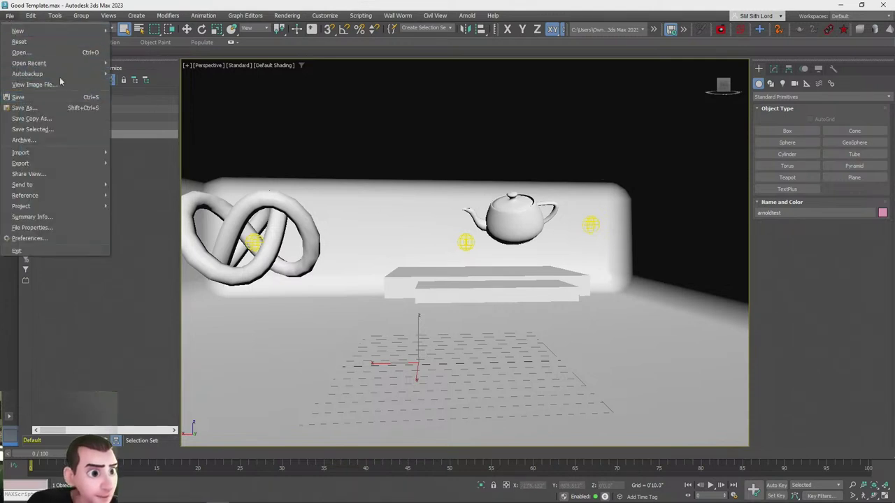
pyautogui.click(21, 53)
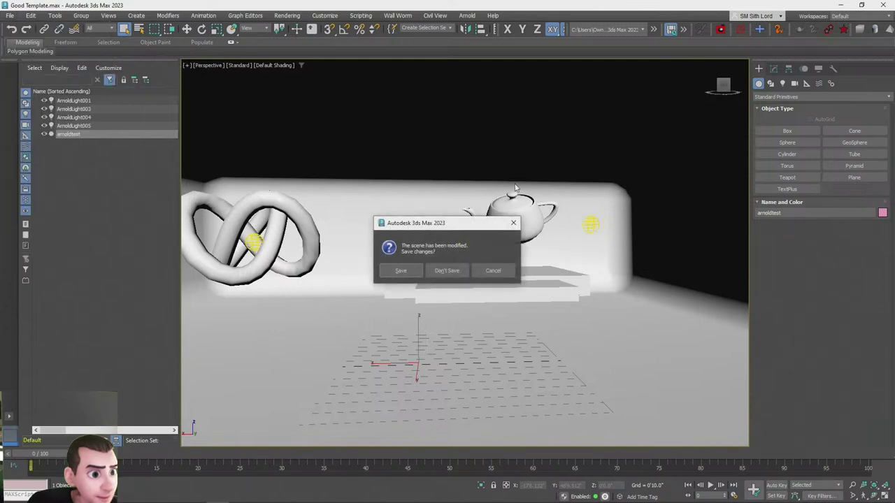
pyautogui.click(446, 271)
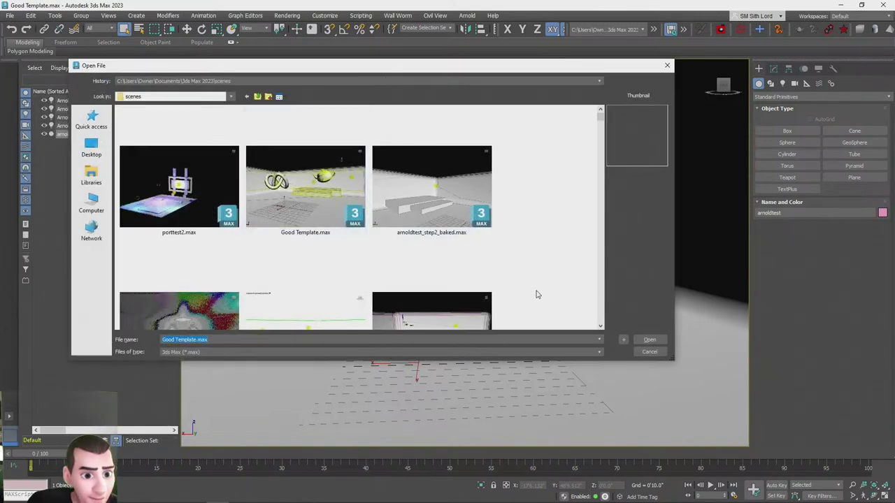
pyautogui.click(468, 179)
pyautogui.scroll(-1, 479, 179)
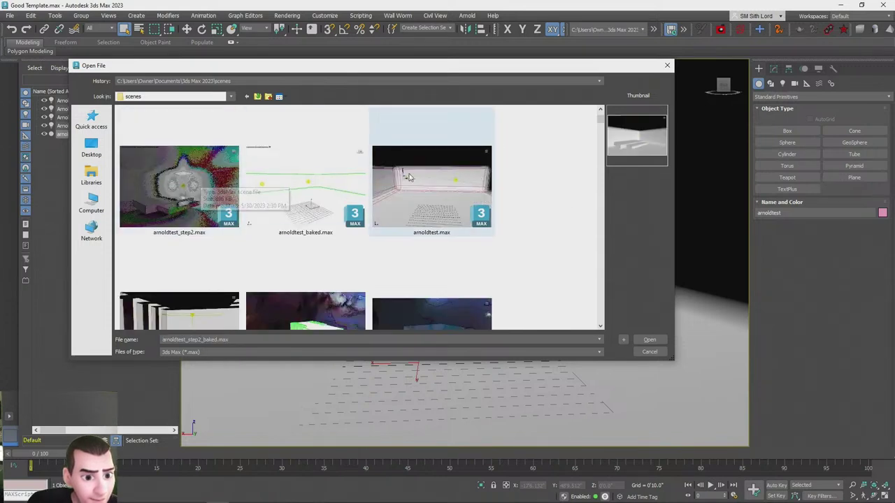
pyautogui.scroll(1, 548, 232)
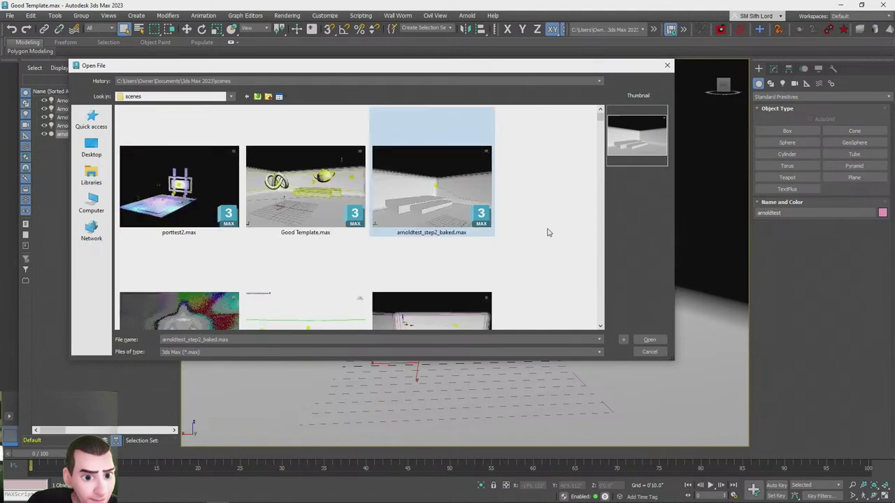
pyautogui.doubleClick(431, 181)
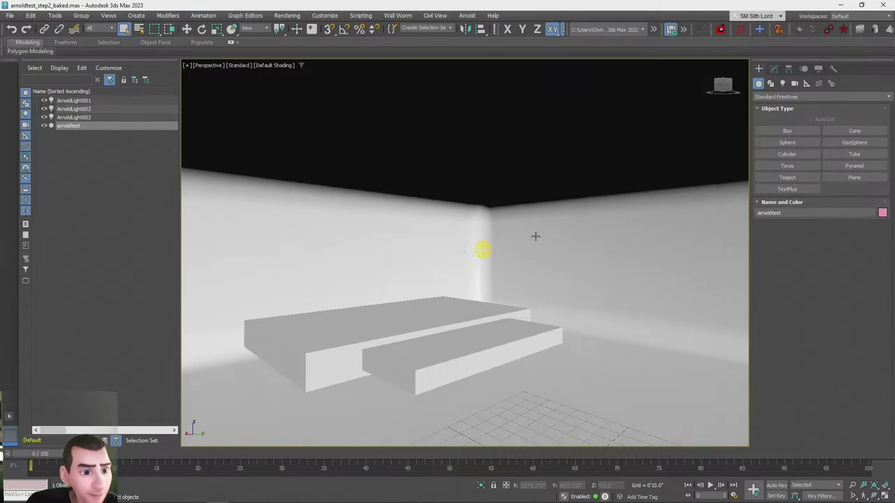
# View the room in the baked scene, and open arnoldtest_step2.max from the scenes folder
pyautogui.scroll(-5, 535, 236)
pyautogui.keyDown('alt'); pyautogui.moveTo(535, 236); pyautogui.dragTo(487, 235, button='middle'); pyautogui.keyUp('alt')
pyautogui.scroll(3, 487, 236)
pyautogui.click(10, 16)
pyautogui.click(25, 45)
pyautogui.click(199, 308)
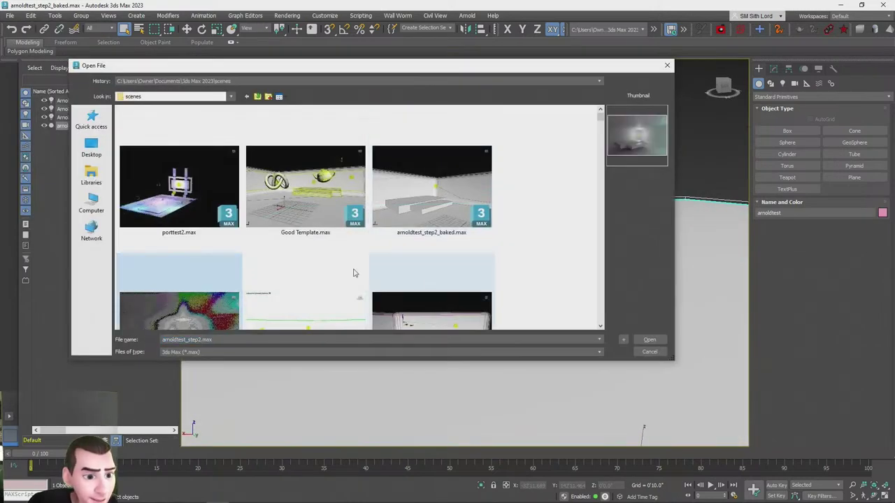
pyautogui.scroll(-3, 589, 309)
pyautogui.click(662, 339)
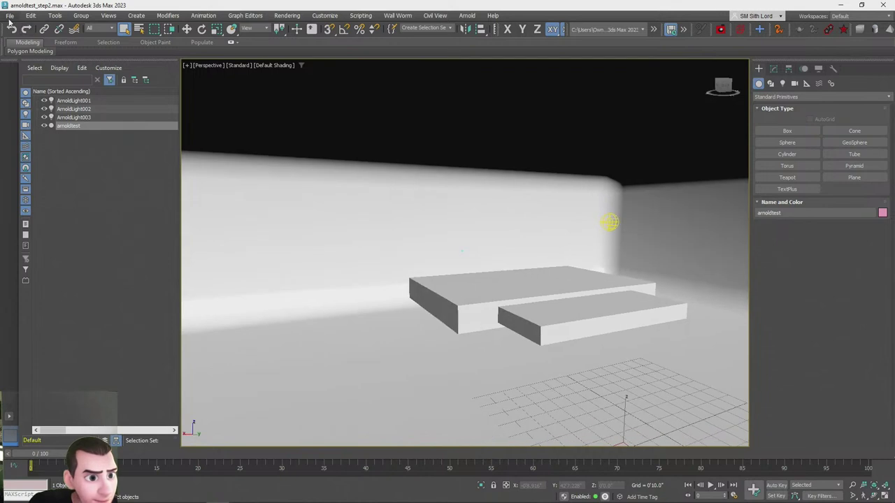
# Reopen the recent scene Good Template.max and turn the view toward the teapot and platform
pyautogui.click(9, 16)
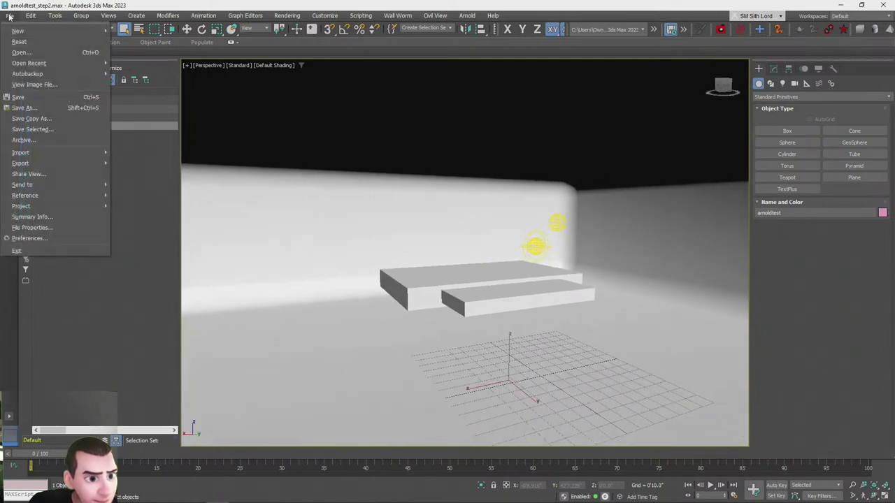
pyautogui.moveTo(77, 63)
pyautogui.click(204, 86)
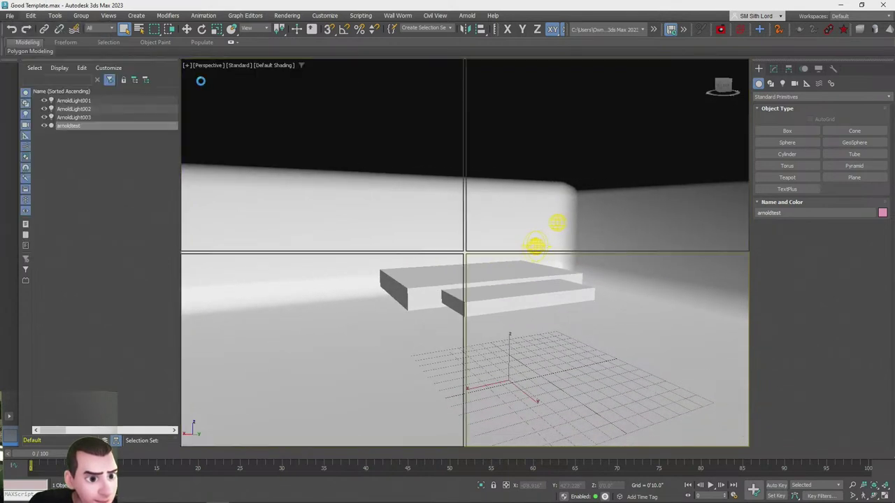
pyautogui.keyDown('alt'); pyautogui.moveTo(470, 244); pyautogui.dragTo(513, 225, button='middle'); pyautogui.keyUp('alt')
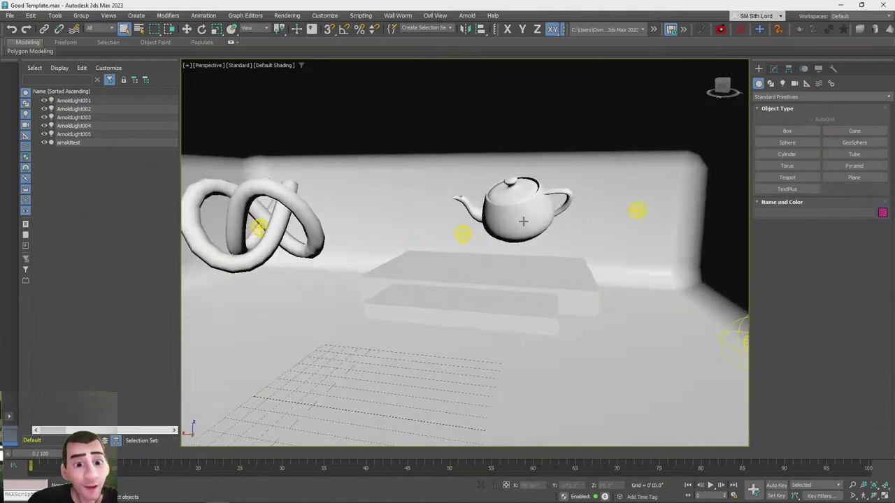
# Collapse the arnoldtest mesh's whole modifier stack to Editable Poly and enter element selection
pyautogui.click(775, 69)
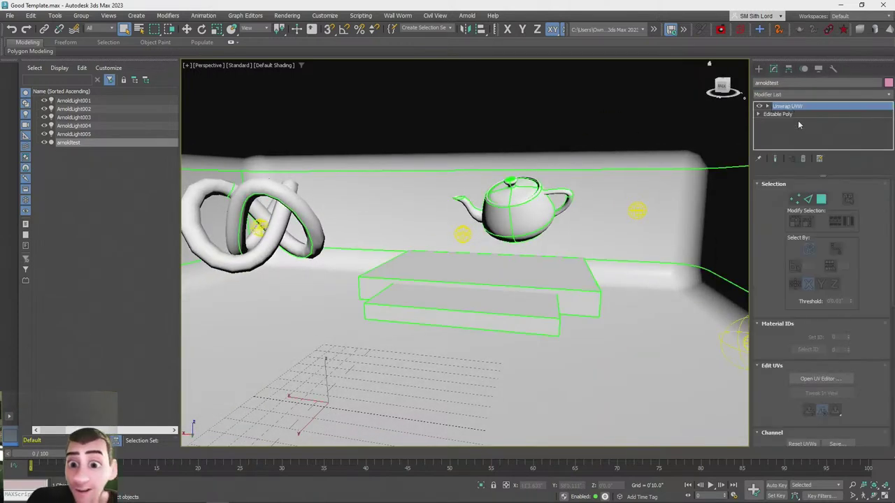
pyautogui.rightClick(789, 106)
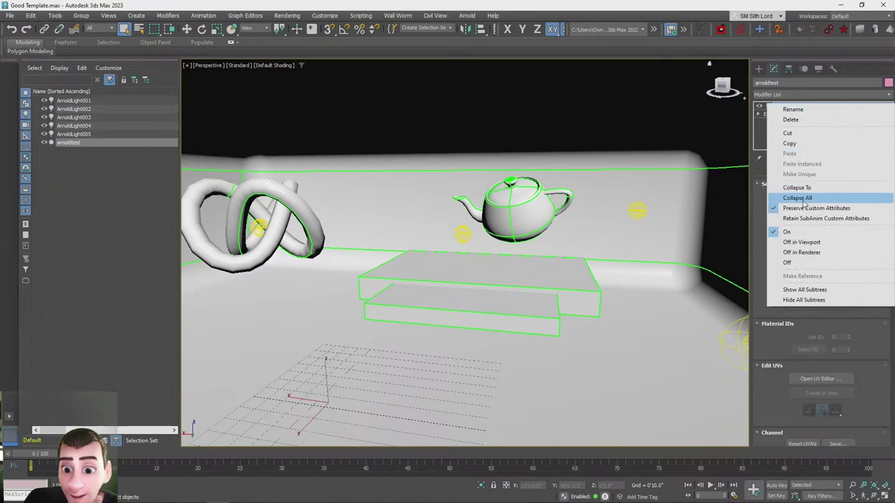
pyautogui.click(779, 200)
pyautogui.click(841, 195)
# Delete the teapot, torus knot and platform elements from the room mesh, and leave element selection
pyautogui.click(522, 198)
pyautogui.press('Delete')
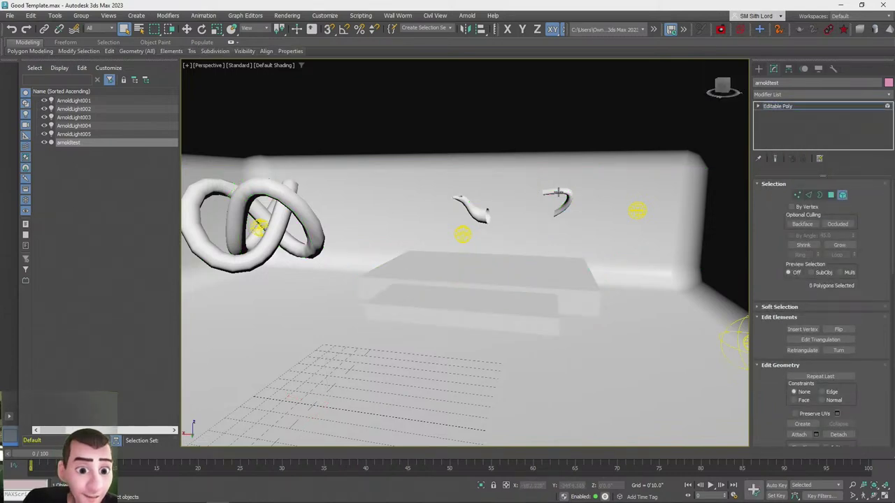
pyautogui.click(276, 242)
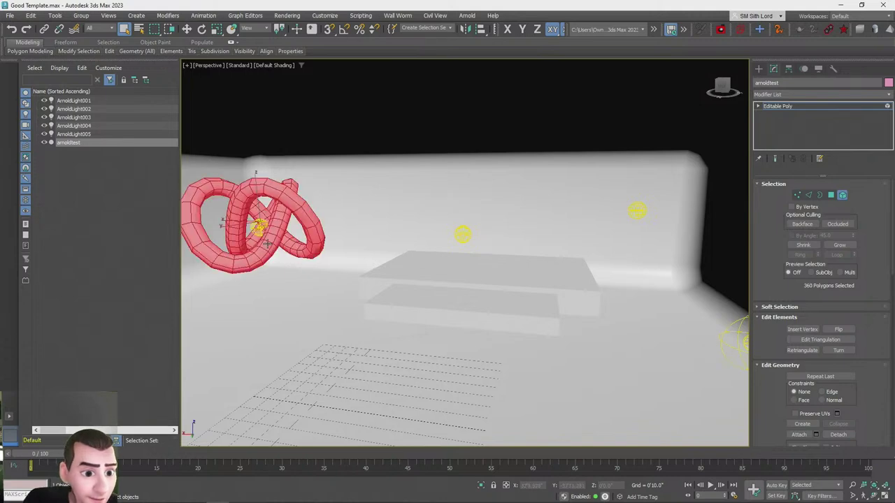
pyautogui.press('Delete')
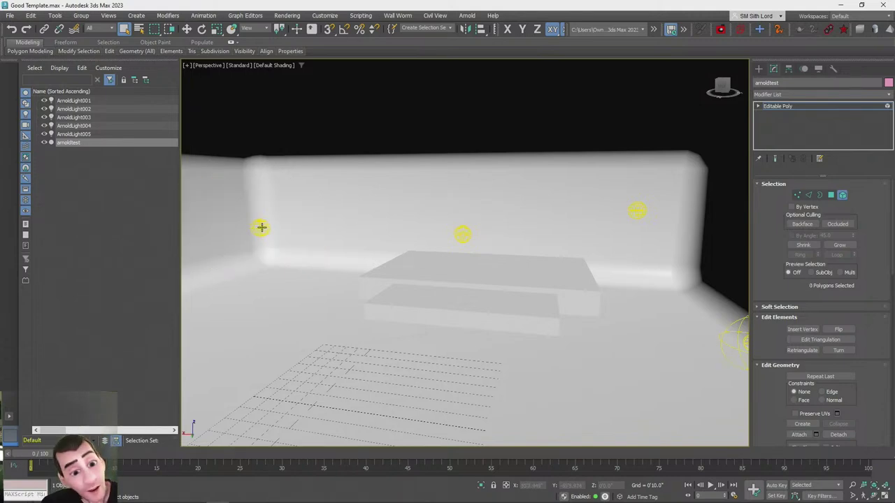
pyautogui.scroll(4, 455, 248)
pyautogui.scroll(-5, 455, 247)
pyautogui.keyDown('alt'); pyautogui.moveTo(455, 247); pyautogui.dragTo(507, 262, button='middle'); pyautogui.keyUp('alt')
pyautogui.click(468, 262)
pyautogui.press('Delete')
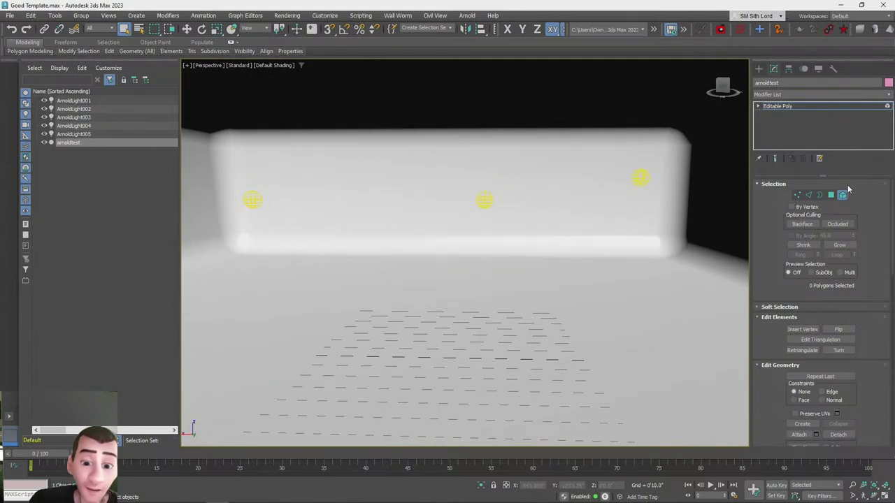
pyautogui.click(826, 109)
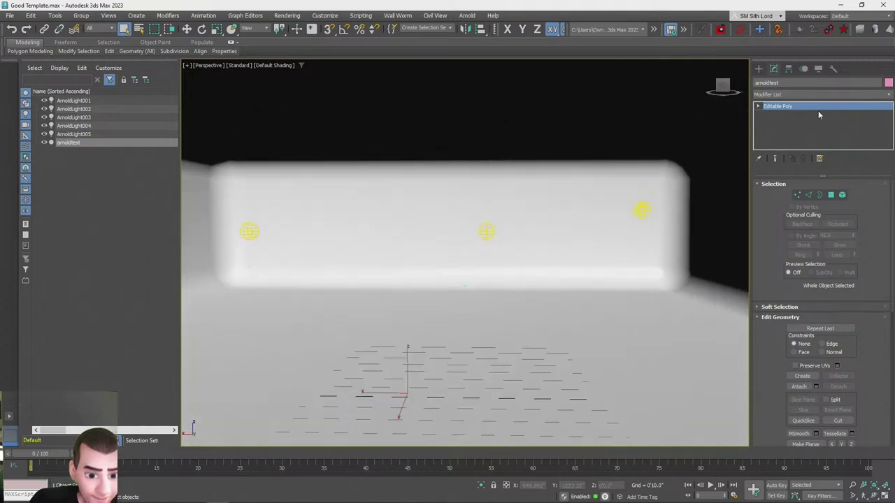
# Switch to PlayCanvas, launch the scene with the profiler, look around the room and close the preview
pyautogui.hotkey('alt', 'Tab')
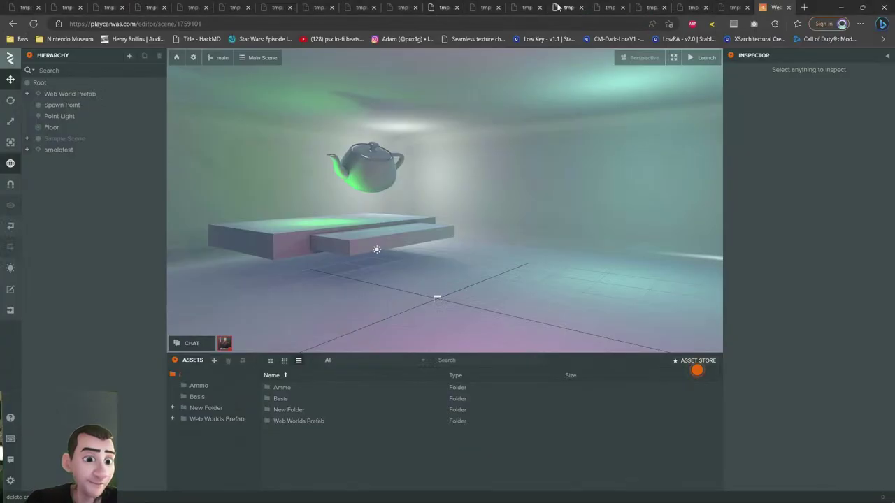
pyautogui.click(703, 58)
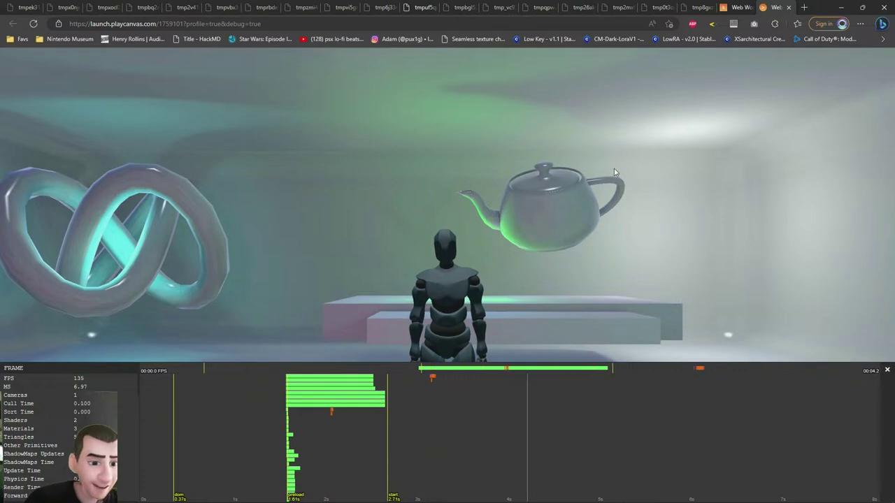
pyautogui.moveTo(614, 166); pyautogui.dragTo(480, 219)
pyautogui.click(789, 8)
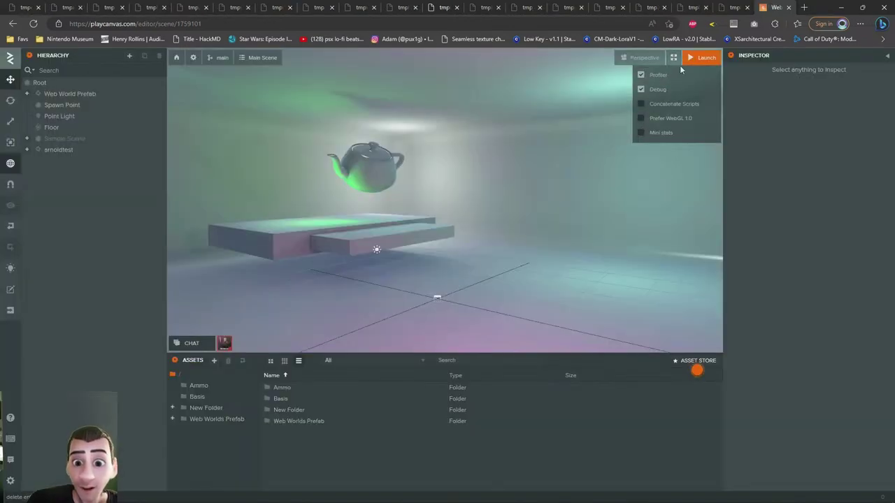
# Relaunch the scene with the profiler off and look at the knot, teapot and platform from several angles
pyautogui.click(703, 57)
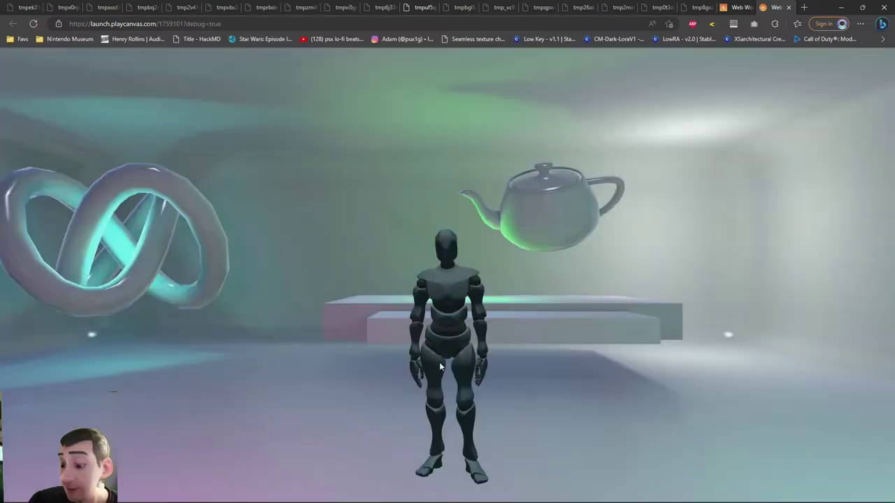
pyautogui.moveTo(560, 193); pyautogui.dragTo(385, 214)
pyautogui.moveTo(384, 213); pyautogui.dragTo(264, 286, button='right')
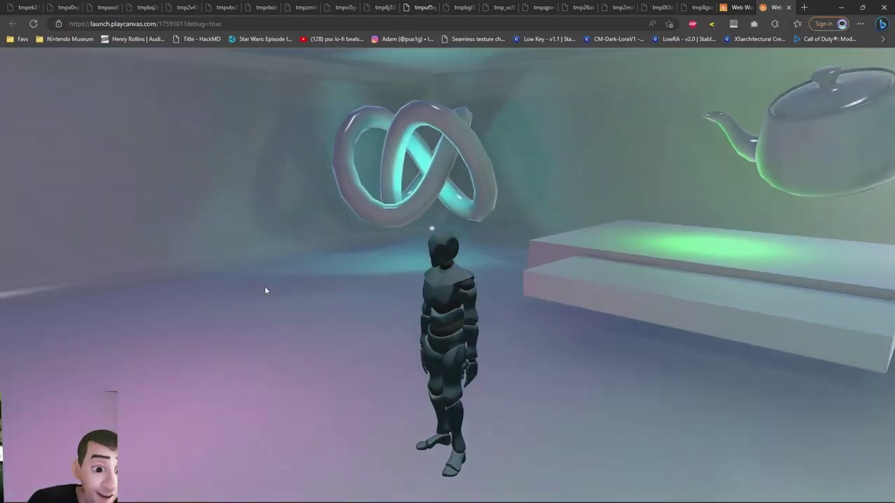
pyautogui.moveTo(265, 194); pyautogui.dragTo(410, 214, button='right')
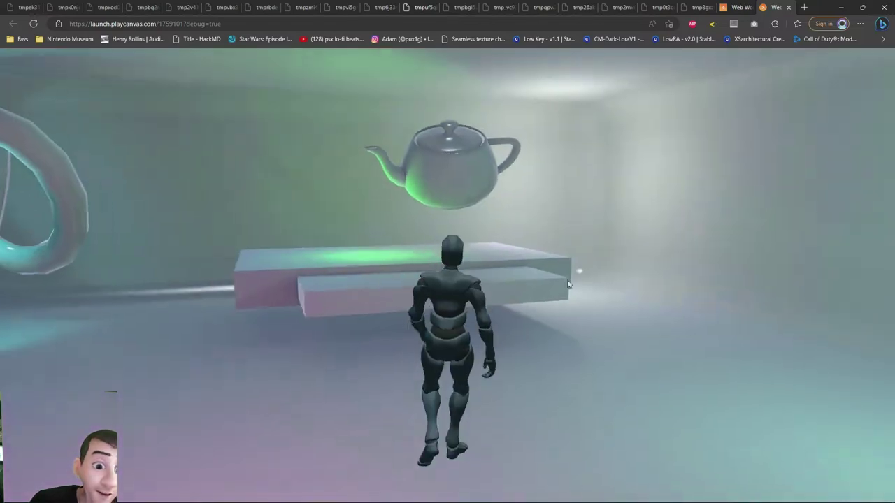
# Walk the character through the room and examine the baked lighting around the knot, teapot and platform
pyautogui.press('a')
pyautogui.press('s')
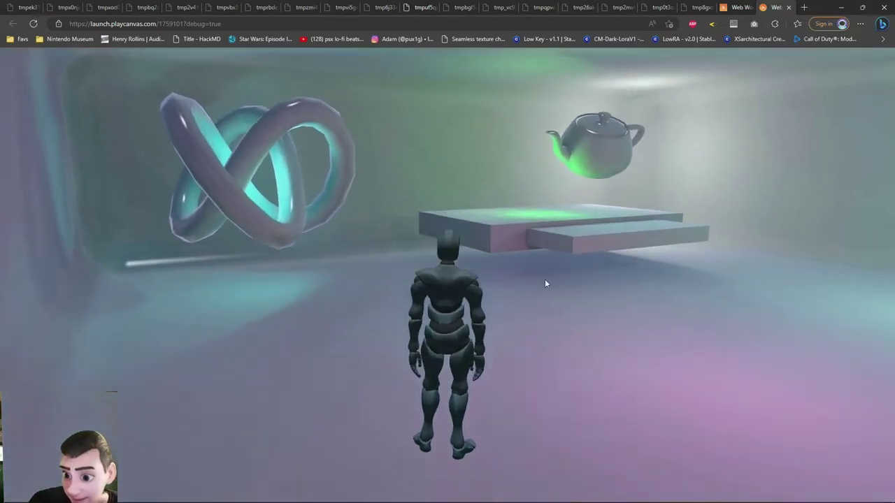
pyautogui.press('w')
pyautogui.press('d')
pyautogui.moveTo(571, 264); pyautogui.dragTo(431, 223)
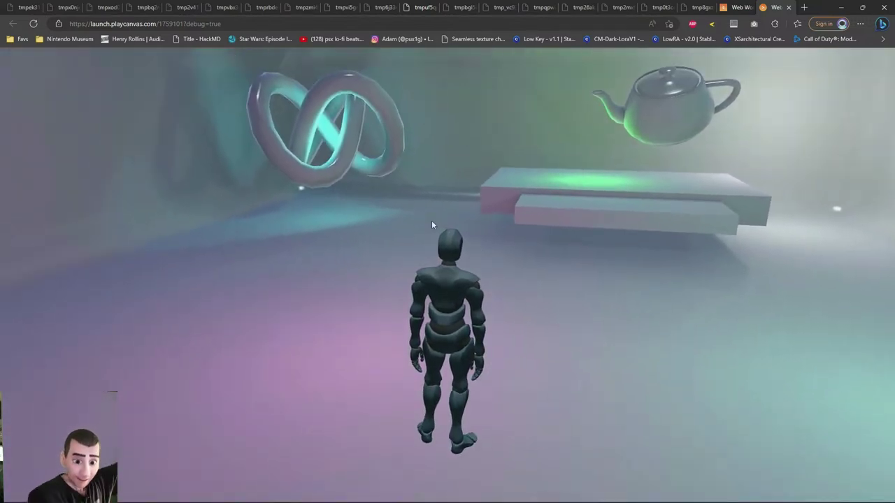
pyautogui.moveTo(529, 263); pyautogui.dragTo(573, 259)
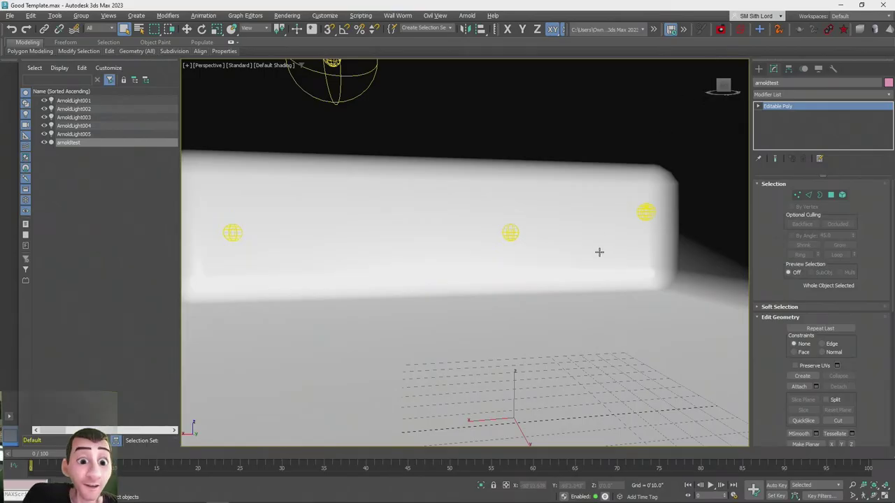
# Switch to 3ds Max, turn on edged faces in the perspective view, deselect the room mesh and show the four-viewport layout
pyautogui.moveTo(599, 252)
pyautogui.keyDown('alt'); pyautogui.mouseDown(button='middle')
pyautogui.moveTo(503, 256)
pyautogui.moveTo(499, 282)
pyautogui.moveTo(448, 356)
pyautogui.moveTo(607, 331)
pyautogui.mouseUp(button='middle'); pyautogui.keyUp('alt')
pyautogui.press('F4')
pyautogui.scroll(-5, 451, 353)
pyautogui.click(607, 329)
pyautogui.click(758, 67)
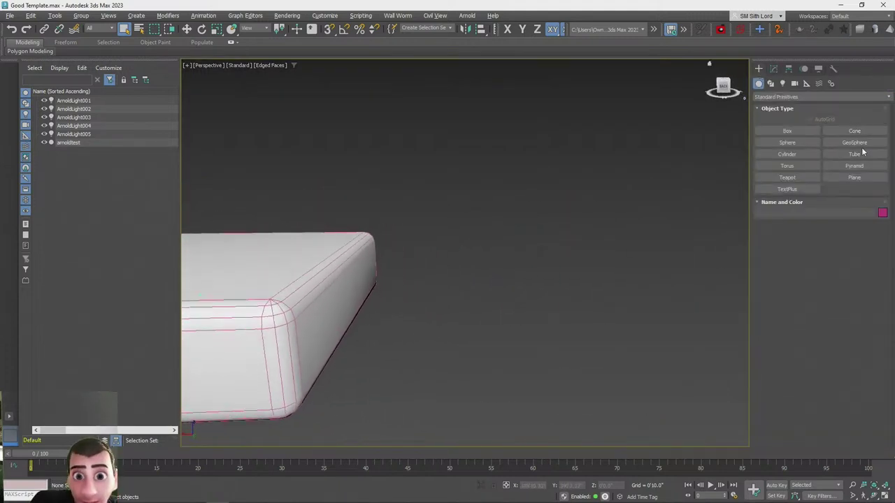
pyautogui.click(884, 495)
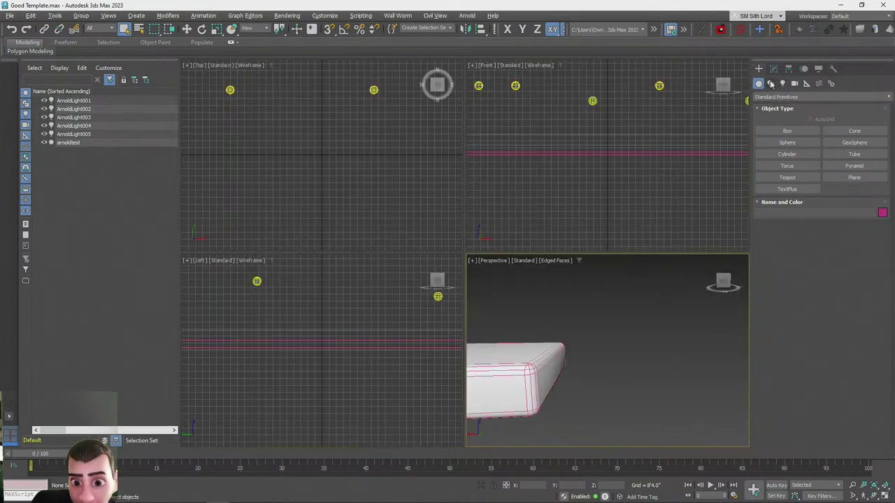
# Draw an open Line spline beside the room in the Left view: a short foot, a vertical segment about 3'5" tall, and an S-curve rising outward
pyautogui.click(771, 84)
pyautogui.moveTo(624, 114); pyautogui.dragTo(585, 171, button='middle')
pyautogui.scroll(-2, 328, 352)
pyautogui.moveTo(330, 314); pyautogui.dragTo(305, 287, button='middle')
pyautogui.scroll(4, 328, 350)
pyautogui.moveTo(293, 395); pyautogui.dragTo(290, 331, button='middle')
pyautogui.scroll(-4, 289, 331)
pyautogui.moveTo(391, 286); pyautogui.dragTo(313, 335, button='middle')
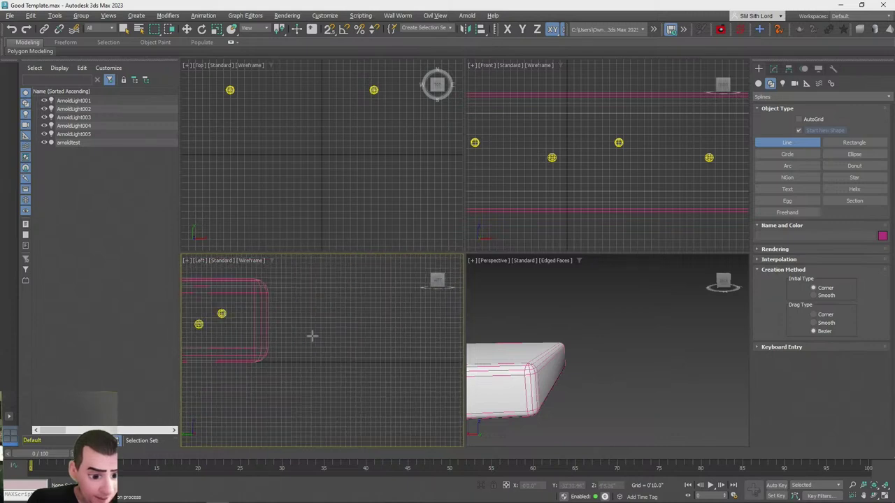
pyautogui.click(335, 382)
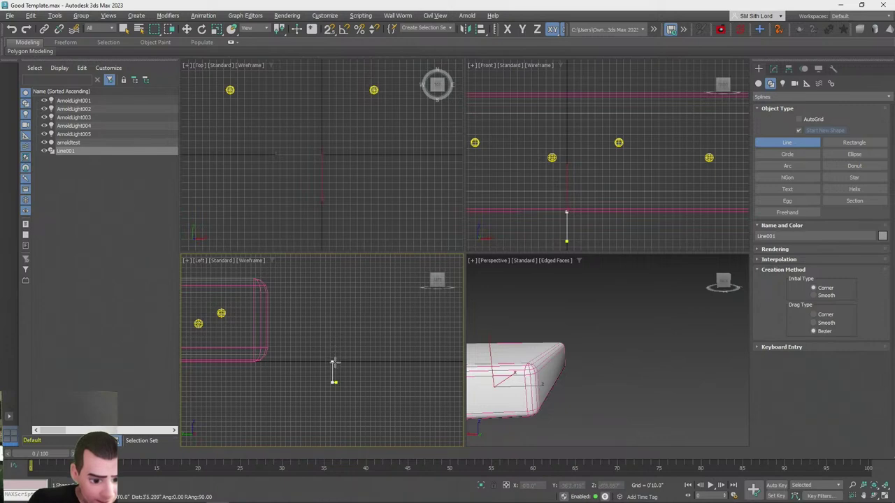
pyautogui.click(333, 362)
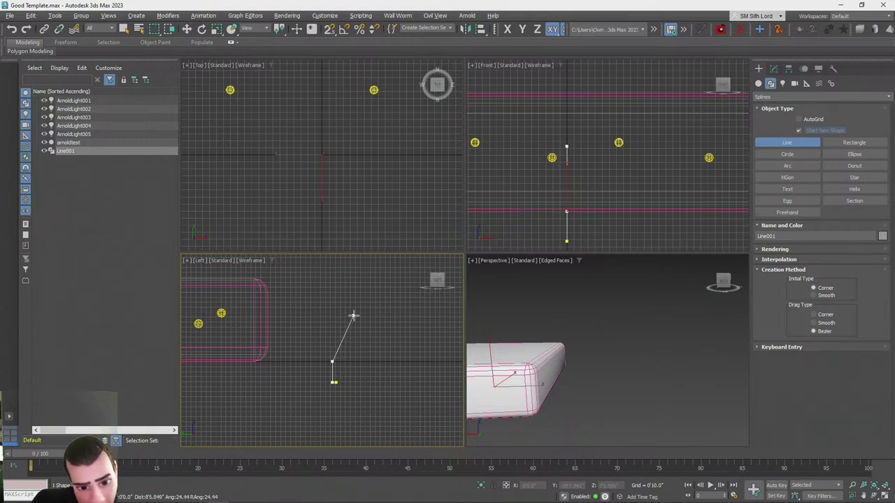
pyautogui.moveTo(348, 337)
pyautogui.mouseDown()
pyautogui.moveTo(353, 318)
pyautogui.moveTo(351, 334)
pyautogui.moveTo(358, 330)
pyautogui.mouseUp()
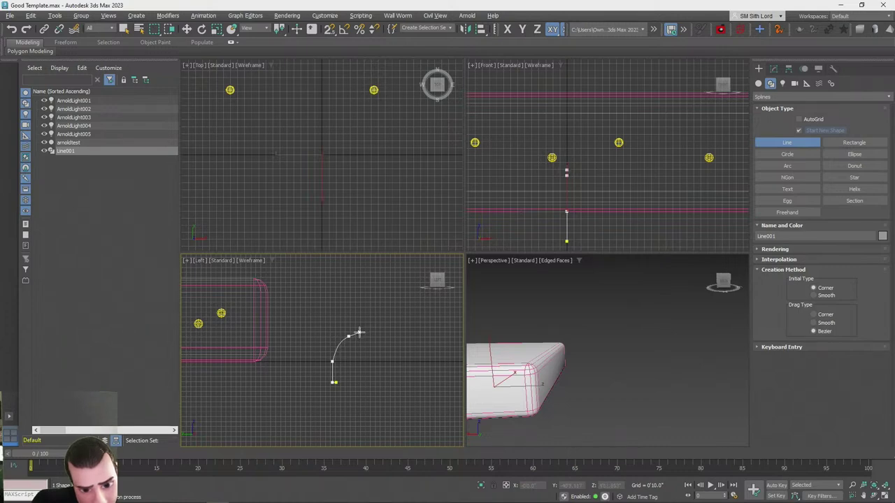
pyautogui.click(359, 323)
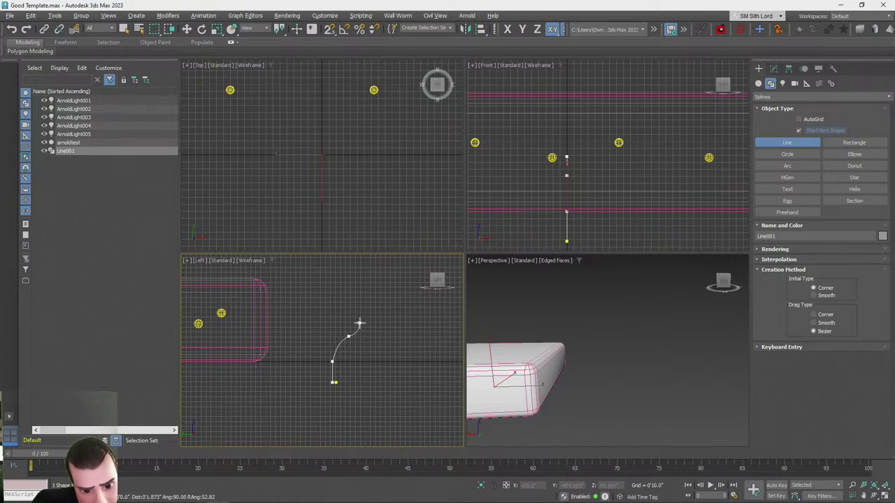
pyautogui.rightClick(393, 325)
pyautogui.scroll(2, 361, 388)
pyautogui.scroll(2, 348, 347)
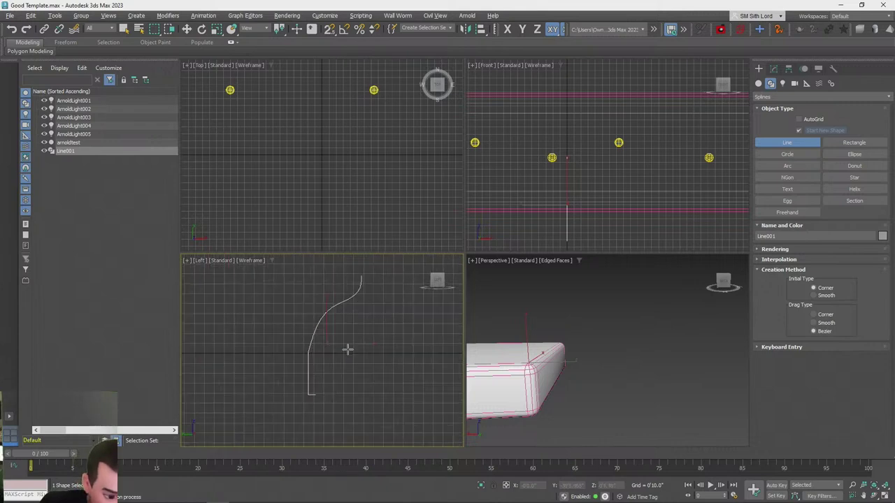
# Edit the line's vertices and use Refine to insert a vertex near the free end of its short bottom foot
pyautogui.click(818, 140)
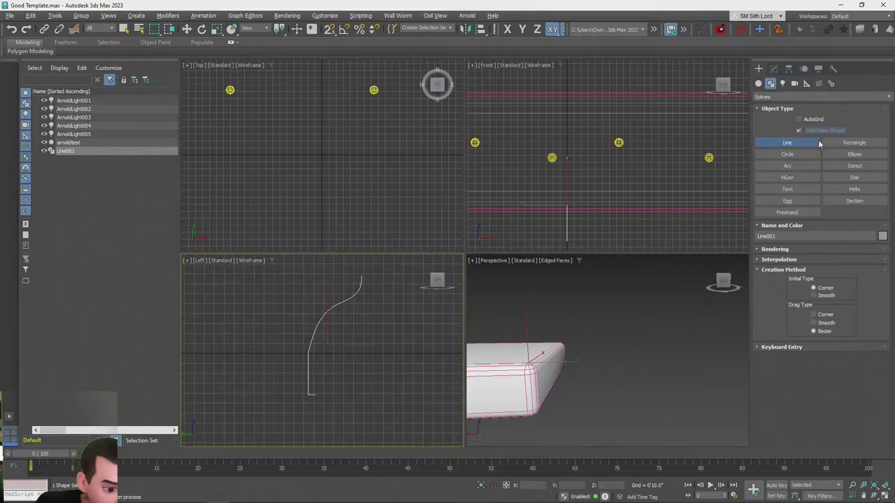
pyautogui.click(773, 69)
pyautogui.click(810, 207)
pyautogui.scroll(-4, 783, 391)
pyautogui.click(803, 361)
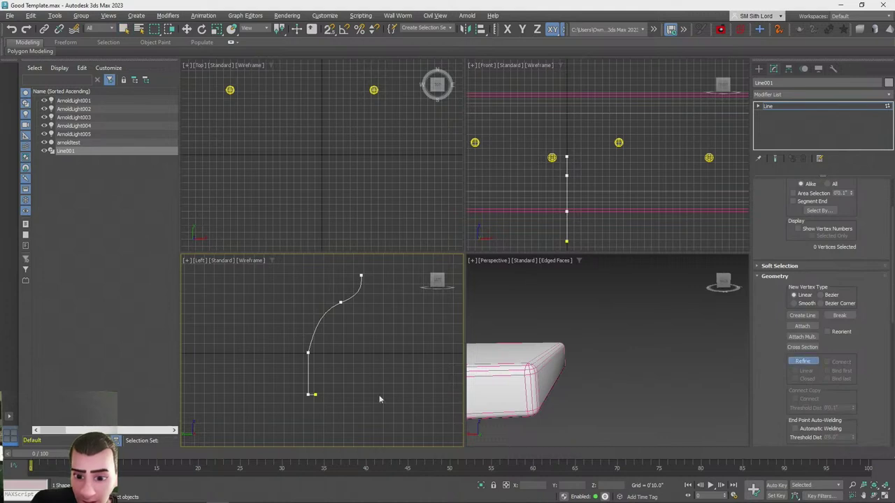
pyautogui.scroll(5, 310, 406)
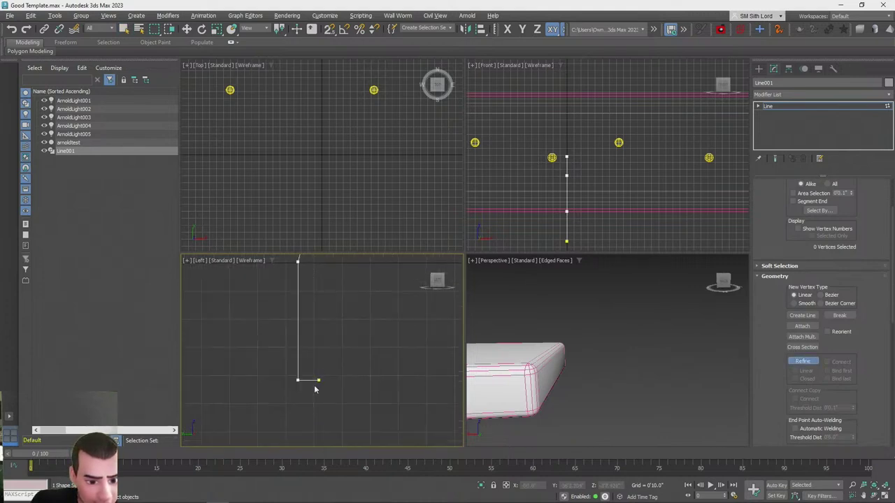
pyautogui.click(314, 380)
pyautogui.moveTo(349, 367); pyautogui.dragTo(348, 411, button='middle')
pyautogui.scroll(-4, 338, 381)
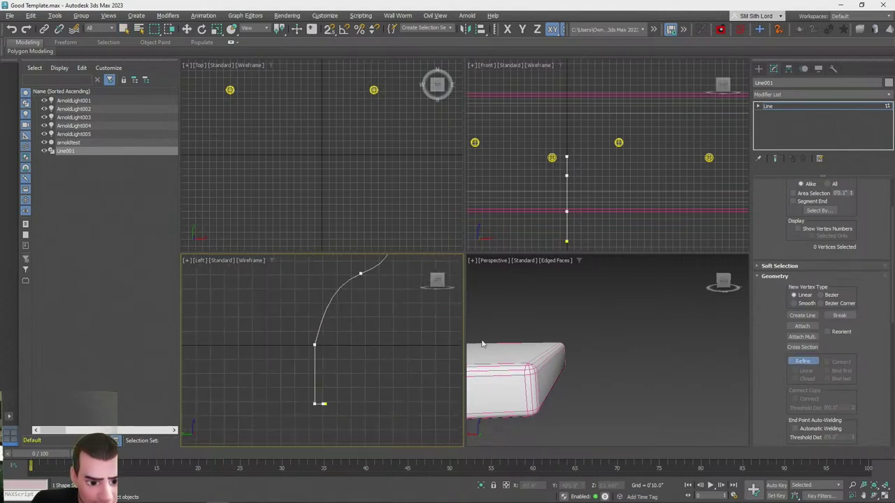
pyautogui.click(803, 360)
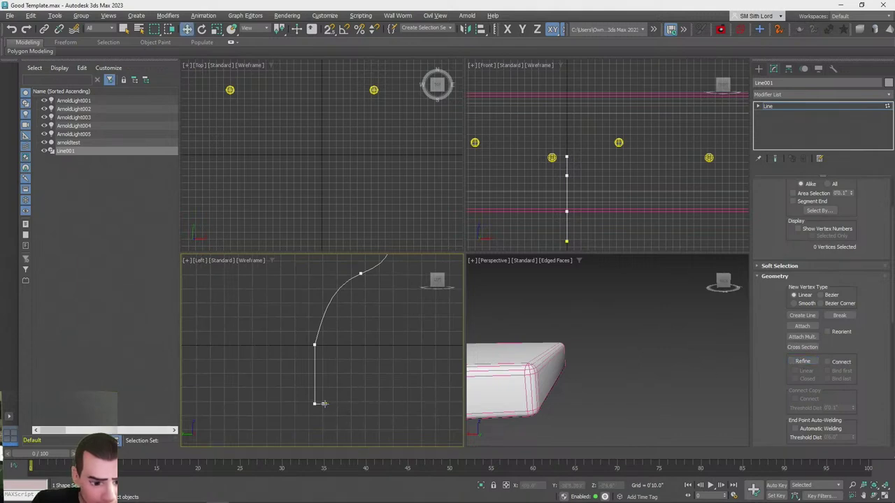
# Move the foot's free end vertex up and outward, snapping it level with the corner where the vertical segment meets the curve
pyautogui.click(325, 404)
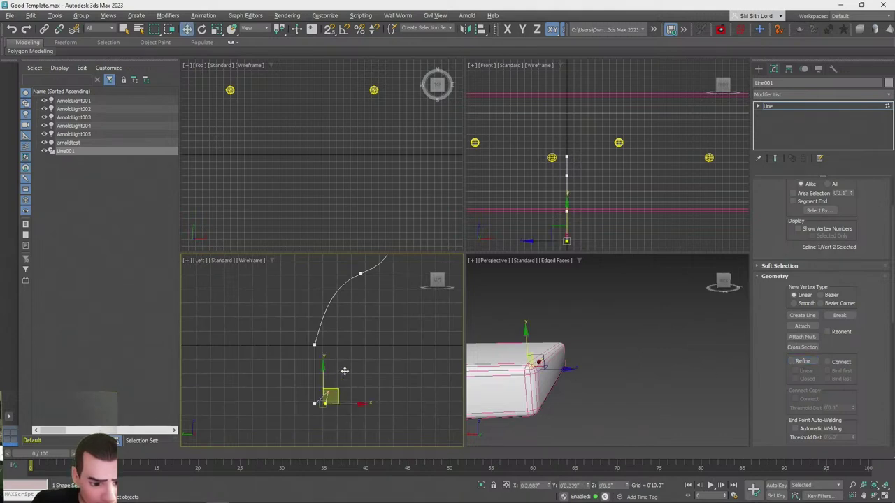
pyautogui.click(337, 434)
pyautogui.scroll(5, 328, 408)
pyautogui.moveTo(327, 406); pyautogui.dragTo(354, 385, button='middle')
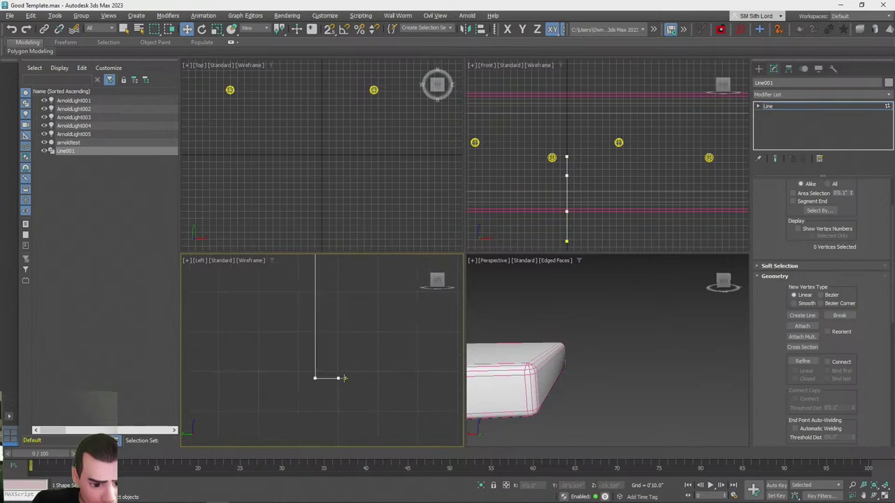
pyautogui.click(345, 378)
pyautogui.moveTo(360, 367); pyautogui.dragTo(339, 378)
pyautogui.press('s')
pyautogui.press('s')
pyautogui.moveTo(362, 318); pyautogui.dragTo(346, 355, button='middle')
pyautogui.scroll(-1, 346, 357)
pyautogui.scroll(-2, 349, 317)
pyautogui.moveTo(349, 317); pyautogui.dragTo(339, 363, button='middle')
pyautogui.scroll(1, 338, 366)
pyautogui.moveTo(335, 380); pyautogui.dragTo(361, 341)
pyautogui.scroll(1, 361, 341)
pyautogui.moveTo(361, 341); pyautogui.dragTo(348, 362, button='middle')
pyautogui.scroll(-2, 342, 364)
pyautogui.moveTo(349, 356); pyautogui.dragTo(310, 358)
pyautogui.press('s')
pyautogui.press('s')
pyautogui.moveTo(363, 336); pyautogui.dragTo(350, 350, button='middle')
pyautogui.scroll(-2, 349, 348)
pyautogui.scroll(2, 343, 368)
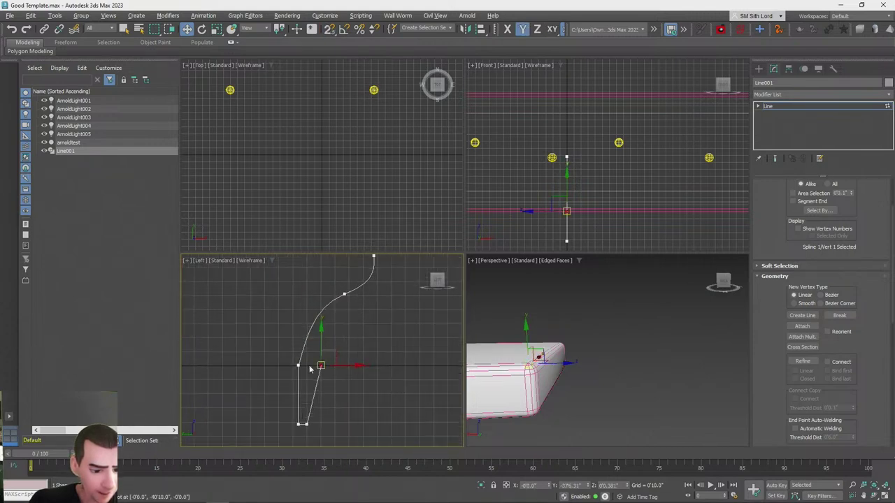
# Check the opposite corner vertex's coordinates in Move Transform Type-In and set the free end vertex's absolute world Z to 0'0.0"
pyautogui.keyDown('ctrl'); pyautogui.click(299, 366); pyautogui.keyUp('ctrl')
pyautogui.rightClick(186, 29)
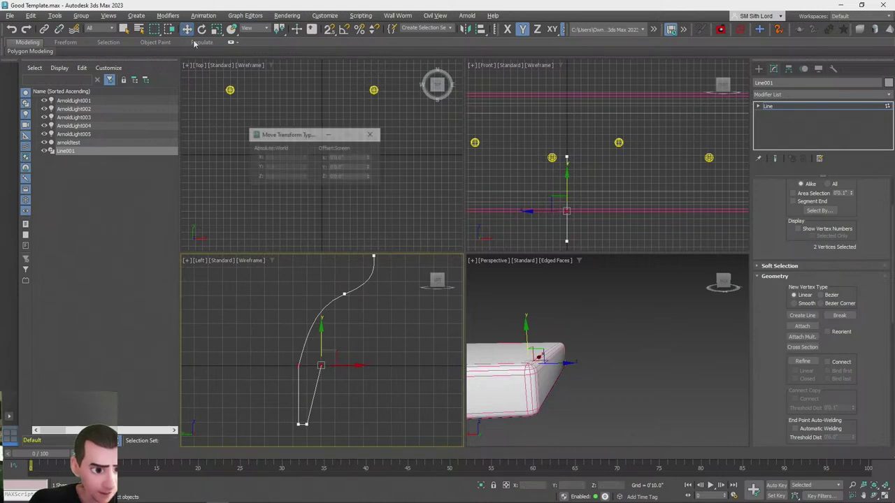
pyautogui.click(371, 134)
pyautogui.click(300, 368)
pyautogui.rightClick(187, 29)
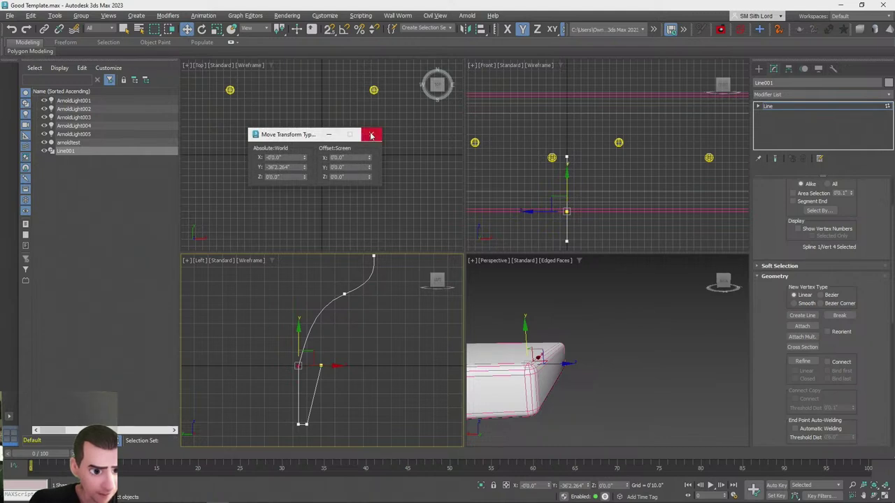
pyautogui.click(371, 135)
pyautogui.click(320, 364)
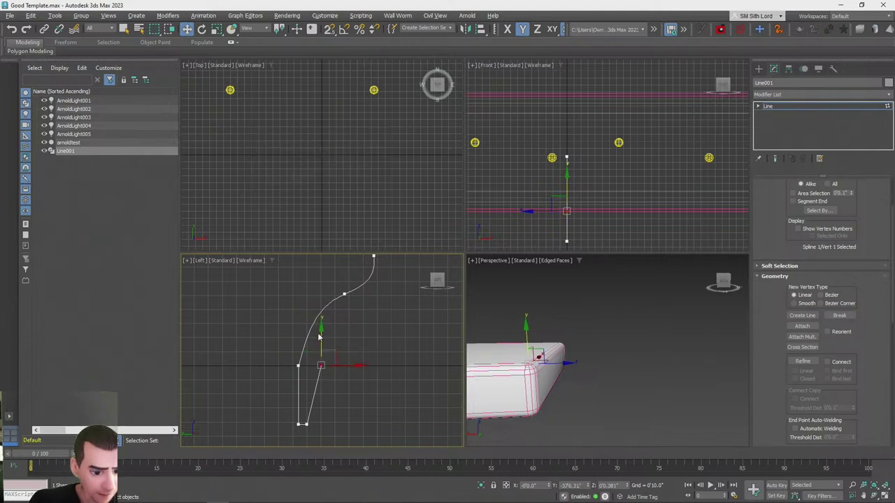
pyautogui.rightClick(187, 28)
pyautogui.click(370, 134)
pyautogui.click(354, 387)
pyautogui.moveTo(331, 368); pyautogui.dragTo(335, 358, button='middle')
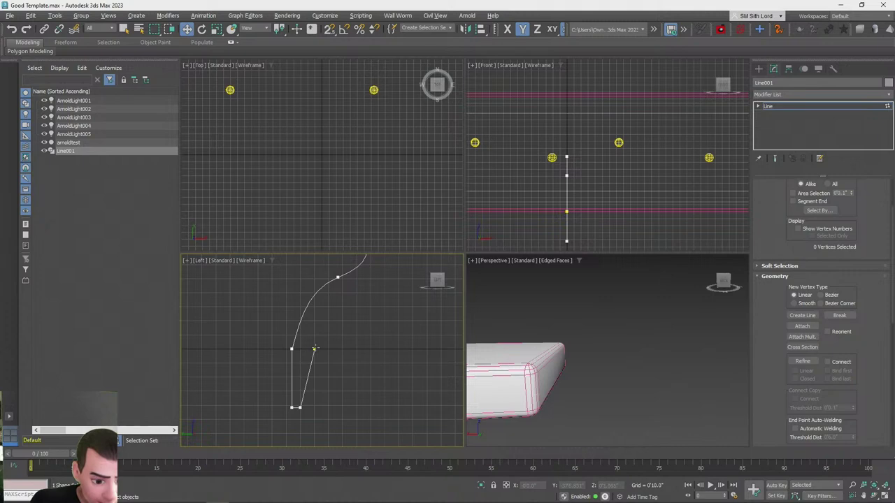
# Refine a vertex just below the free end, level it with that end, and pull the end outward to form a horizontal ledge
pyautogui.click(315, 349)
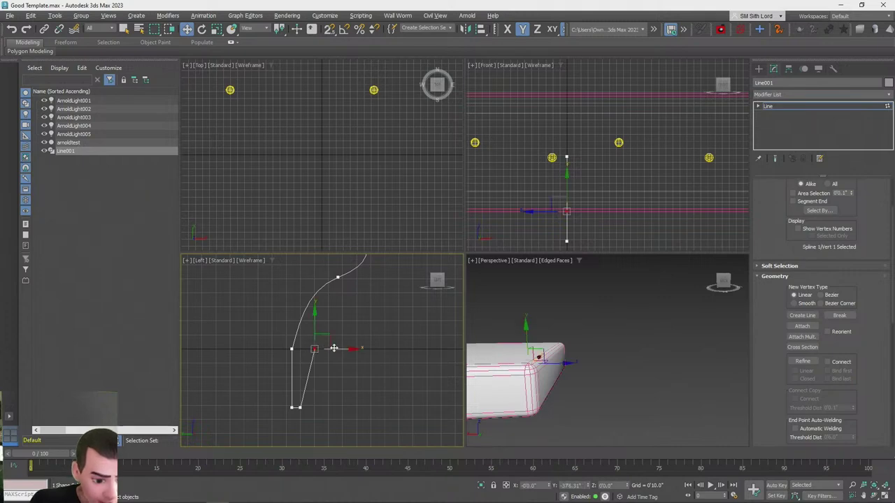
pyautogui.click(801, 361)
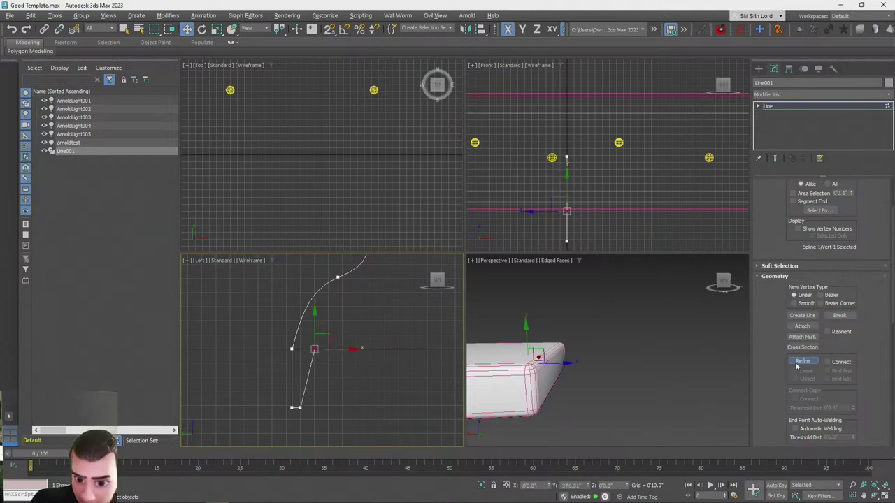
pyautogui.click(311, 359)
pyautogui.click(802, 361)
pyautogui.click(311, 360)
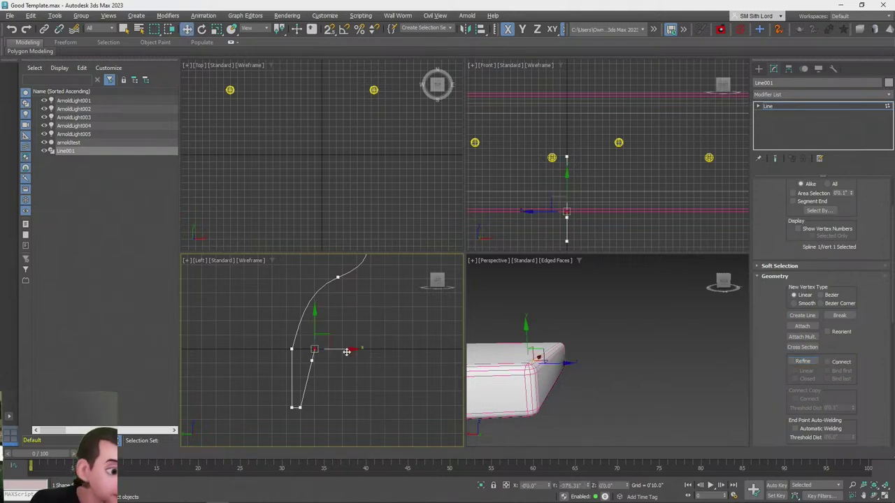
pyautogui.press('s')
pyautogui.moveTo(312, 325); pyautogui.dragTo(291, 349)
pyautogui.press('s')
pyautogui.moveTo(399, 367); pyautogui.dragTo(355, 325)
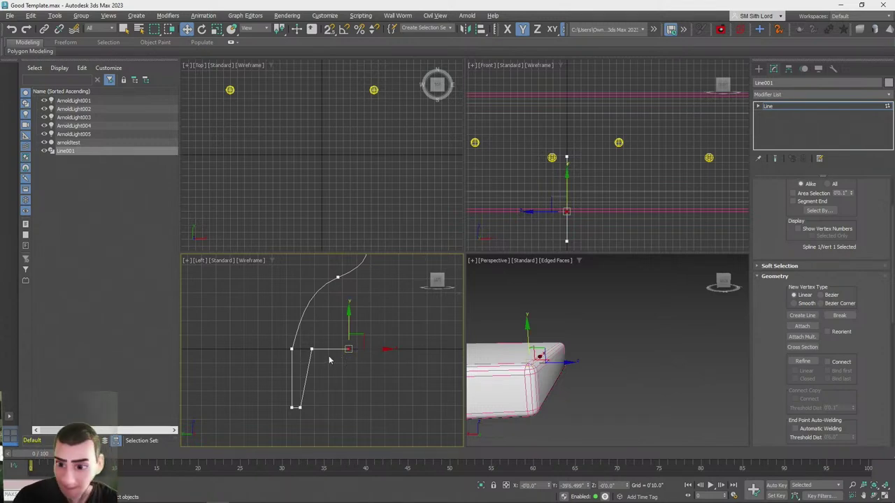
# Shorten the ledge by moving its free end inward, and shift its inner corner vertex slightly toward the vertical segment
pyautogui.scroll(3, 346, 363)
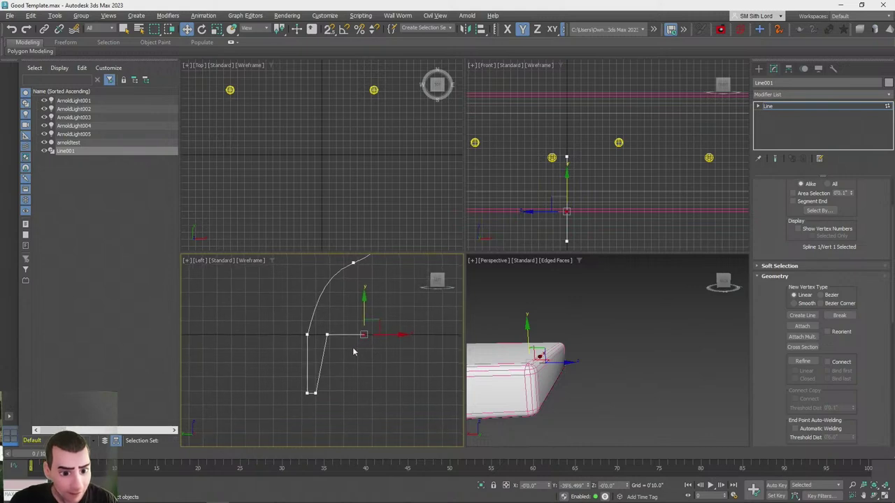
pyautogui.click(358, 367)
pyautogui.scroll(-3, 342, 353)
pyautogui.scroll(4, 328, 380)
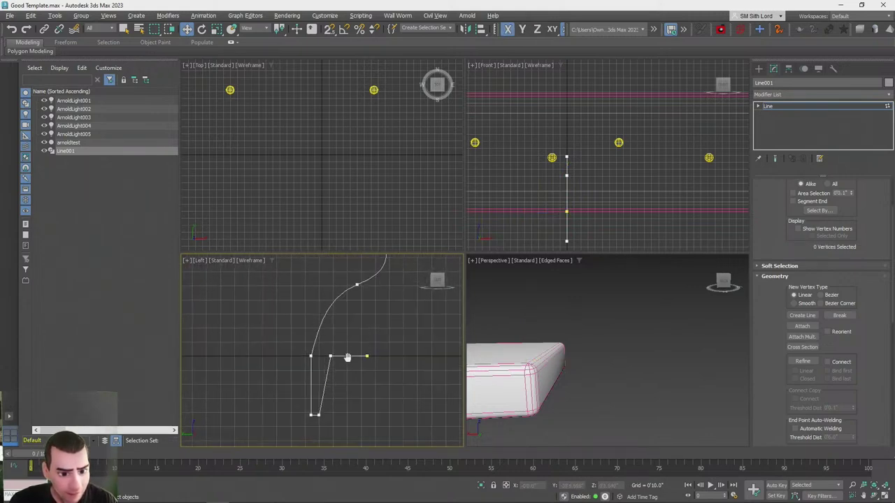
pyautogui.moveTo(328, 391); pyautogui.dragTo(347, 385)
pyautogui.click(364, 396)
pyautogui.click(359, 385)
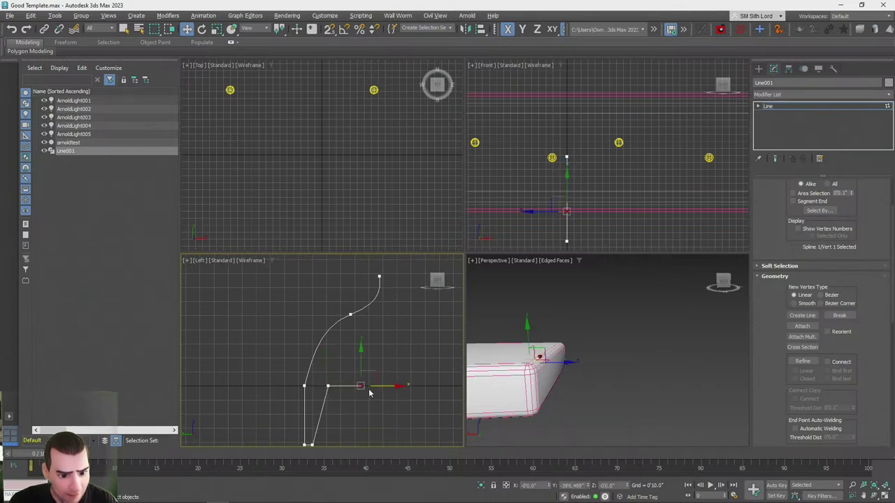
pyautogui.click(328, 385)
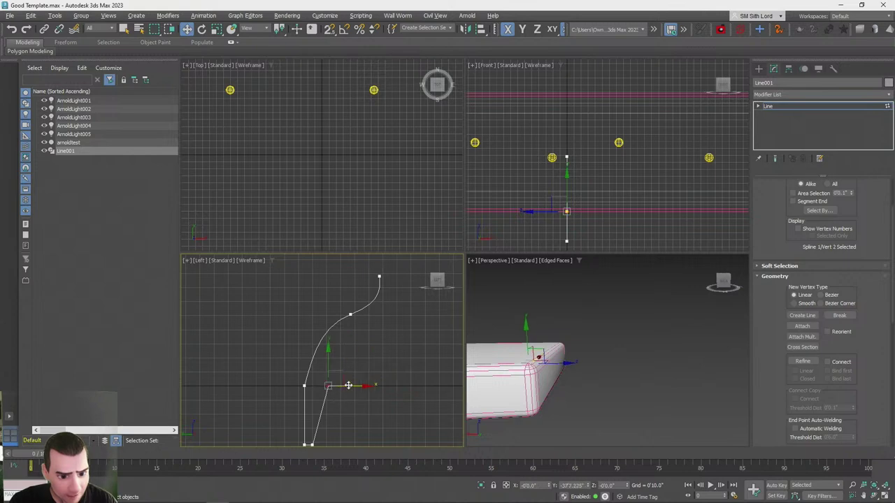
pyautogui.click(379, 351)
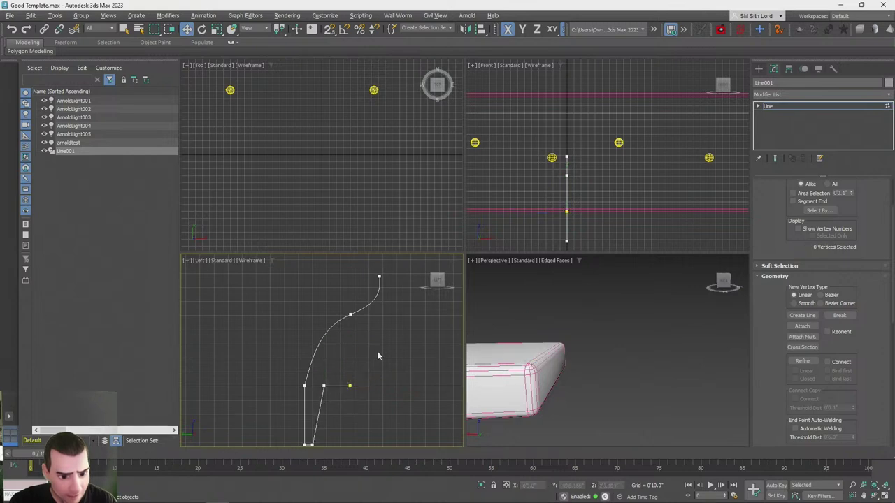
# Raise the top end vertex of the S-curve slightly
pyautogui.scroll(-3, 379, 351)
pyautogui.click(380, 313)
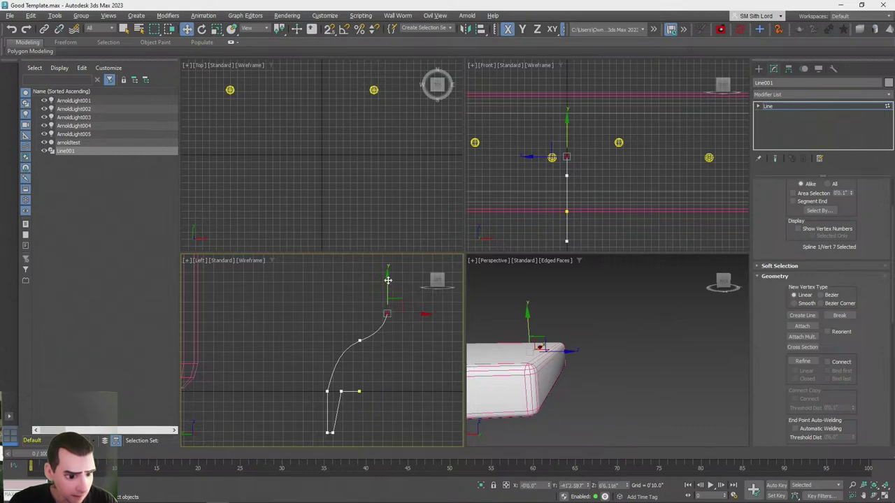
pyautogui.click(394, 362)
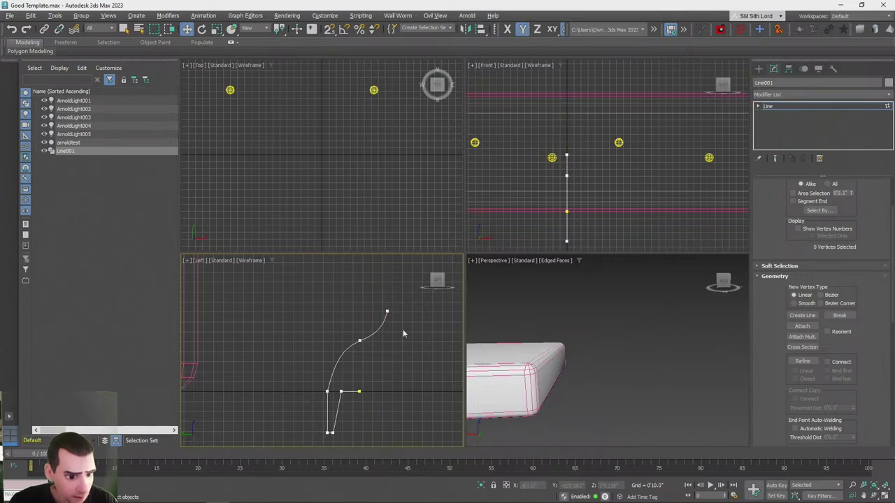
pyautogui.moveTo(408, 326)
pyautogui.mouseDown(button='middle')
pyautogui.moveTo(385, 341)
pyautogui.moveTo(395, 322)
pyautogui.mouseUp(button='middle')
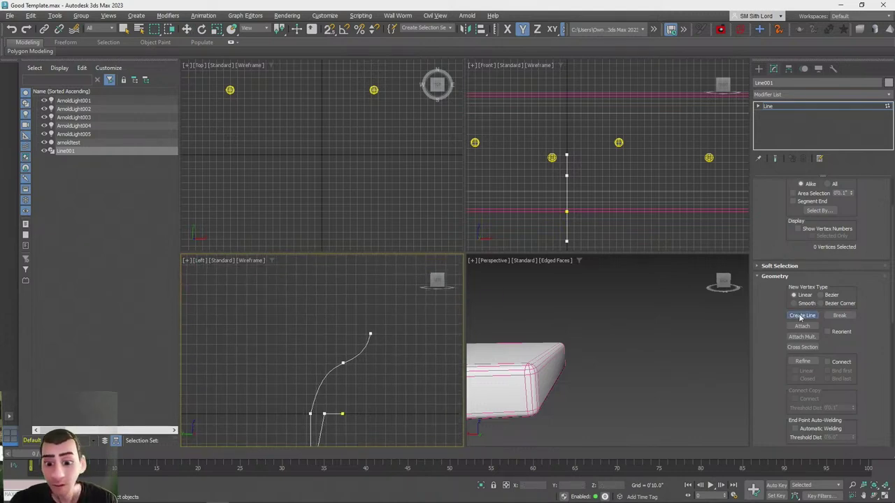
# Refine a vertex near the S-curve's top end and pull the end vertex outward to form a horizontal top ledge
pyautogui.click(802, 362)
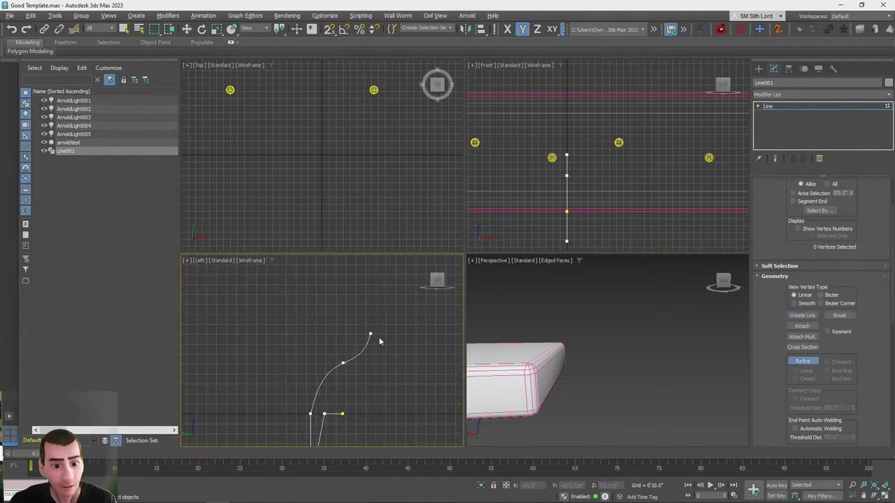
pyautogui.click(803, 361)
pyautogui.press('w')
pyautogui.click(370, 334)
pyautogui.moveTo(384, 319); pyautogui.dragTo(413, 324)
pyautogui.scroll(2, 405, 349)
pyautogui.moveTo(410, 336); pyautogui.dragTo(399, 350, button='middle')
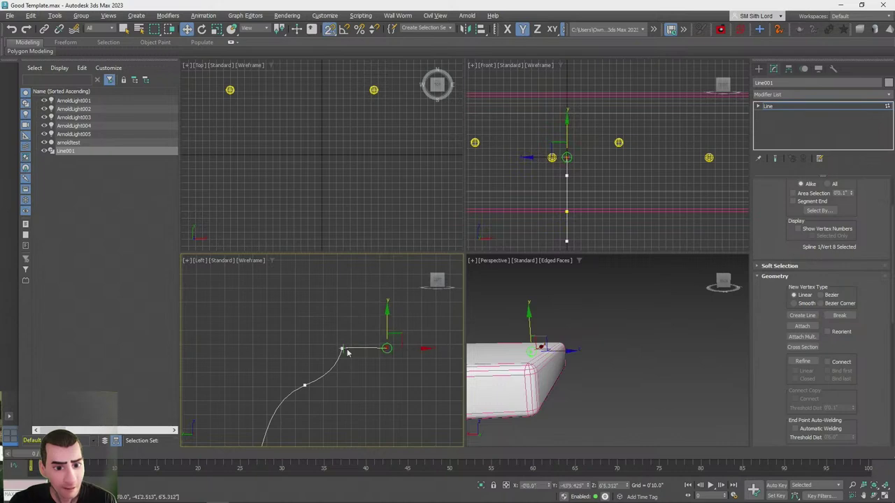
pyautogui.press('F5')
pyautogui.scroll(-2, 394, 358)
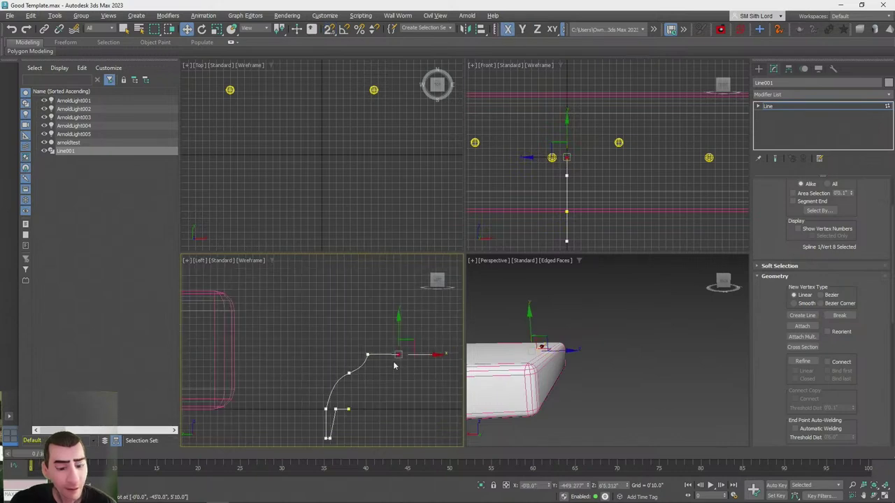
pyautogui.moveTo(410, 359); pyautogui.dragTo(391, 329, button='middle')
pyautogui.scroll(2, 404, 319)
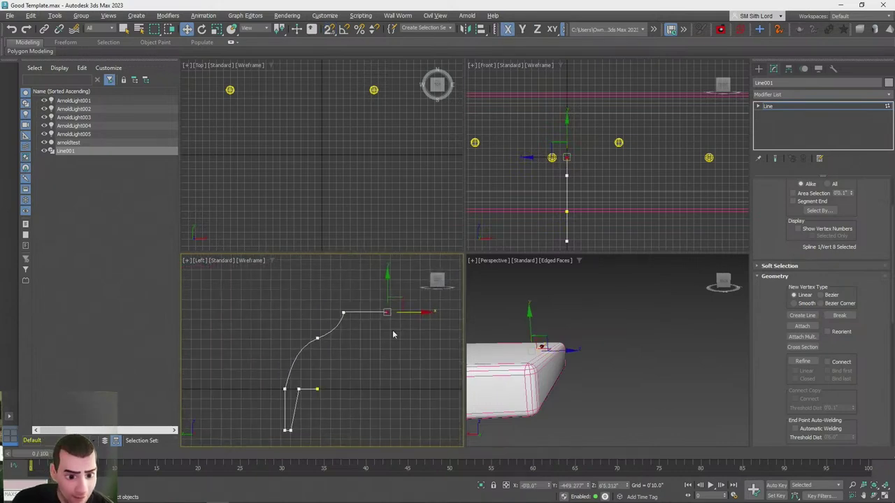
pyautogui.click(346, 379)
pyautogui.moveTo(363, 362); pyautogui.dragTo(387, 355, button='middle')
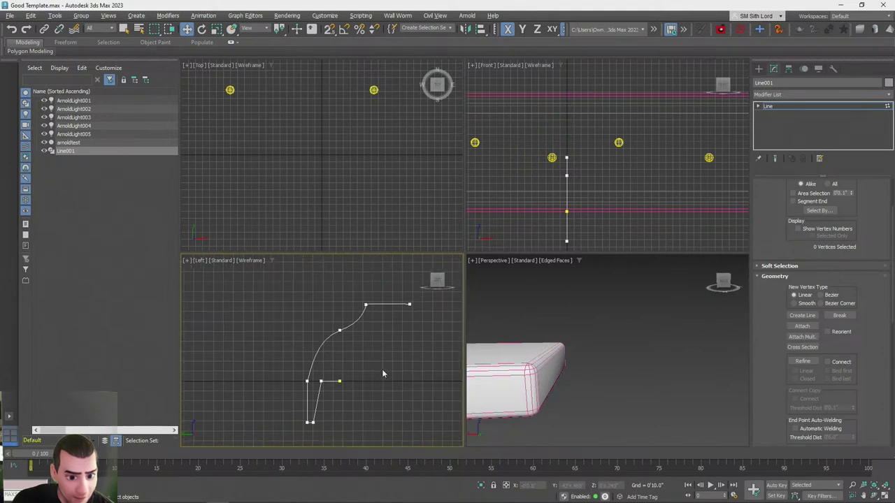
pyautogui.moveTo(342, 403); pyautogui.dragTo(337, 404)
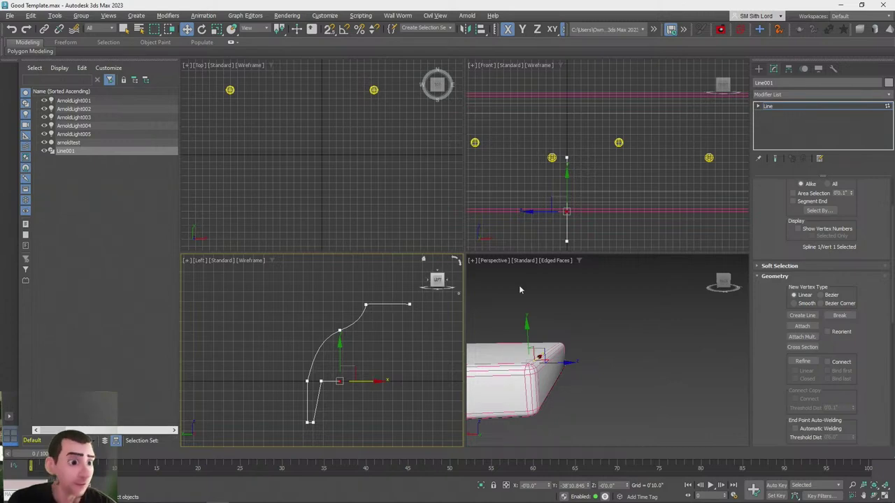
pyautogui.scroll(5, 374, 309)
pyautogui.scroll(-3, 372, 309)
pyautogui.click(371, 309)
pyautogui.moveTo(378, 302)
pyautogui.mouseDown()
pyautogui.moveTo(355, 286)
pyautogui.moveTo(372, 294)
pyautogui.mouseUp()
pyautogui.rightClick(372, 295)
# Delete the outer end vertex of the horizontal top ledge
pyautogui.click(318, 327)
pyautogui.moveTo(315, 340); pyautogui.dragTo(315, 311, button='middle')
pyautogui.scroll(-3, 314, 309)
pyautogui.scroll(2, 331, 314)
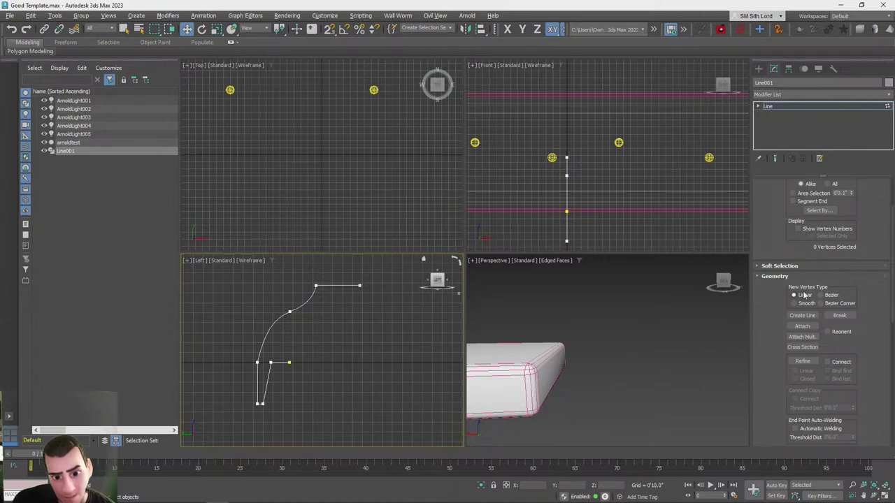
pyautogui.click(359, 287)
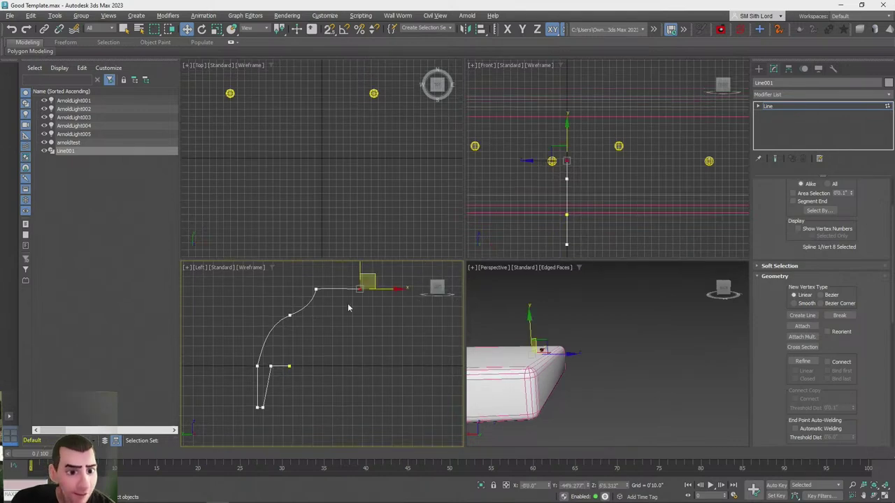
pyautogui.press('Delete')
# Try deleting the lower ledge's free end vertex, and undo the deletion
pyautogui.scroll(3, 299, 386)
pyautogui.moveTo(301, 387); pyautogui.dragTo(321, 343, button='middle')
pyautogui.moveTo(308, 309); pyautogui.dragTo(349, 331, button='middle')
pyautogui.scroll(-2, 347, 341)
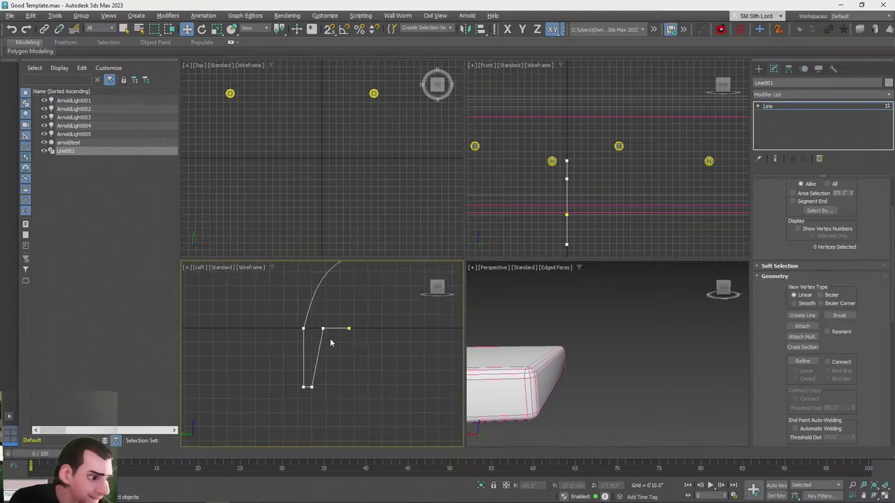
pyautogui.moveTo(343, 347); pyautogui.dragTo(343, 346)
pyautogui.press('Delete')
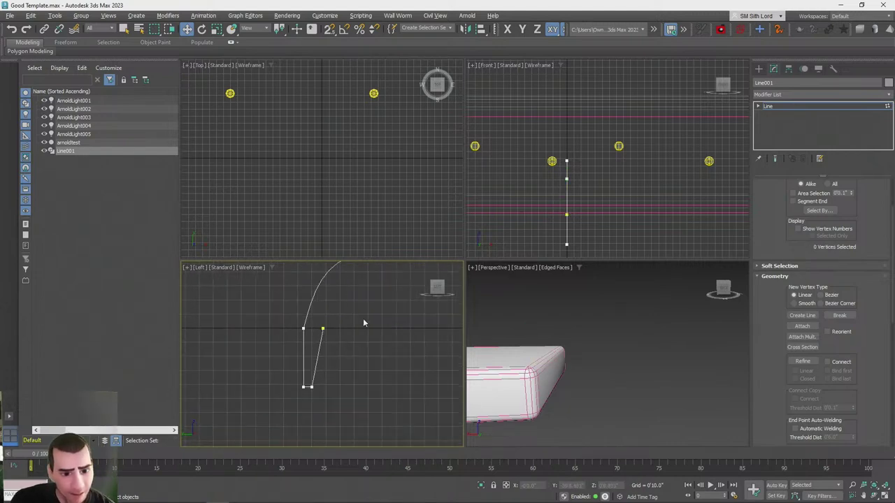
pyautogui.hotkey('ctrl', 'z')
# Maximize the Left view, select all vertices of the profile line and convert them to Bezier Corner
pyautogui.moveTo(339, 362); pyautogui.dragTo(354, 384, button='middle')
pyautogui.moveTo(346, 332); pyautogui.dragTo(322, 344, button='middle')
pyautogui.scroll(-2, 337, 376)
pyautogui.click(884, 493)
pyautogui.scroll(2, 475, 248)
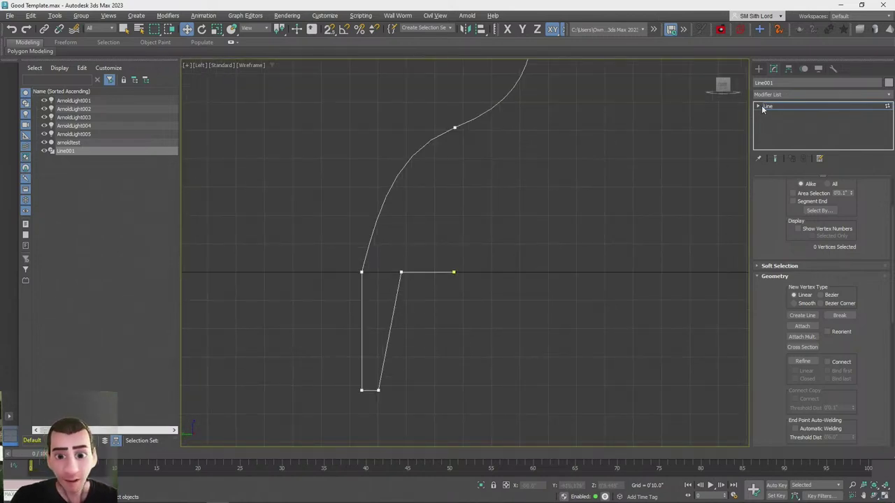
pyautogui.click(757, 106)
pyautogui.scroll(-3, 465, 170)
pyautogui.moveTo(701, 380); pyautogui.dragTo(701, 380)
pyautogui.rightClick(454, 259)
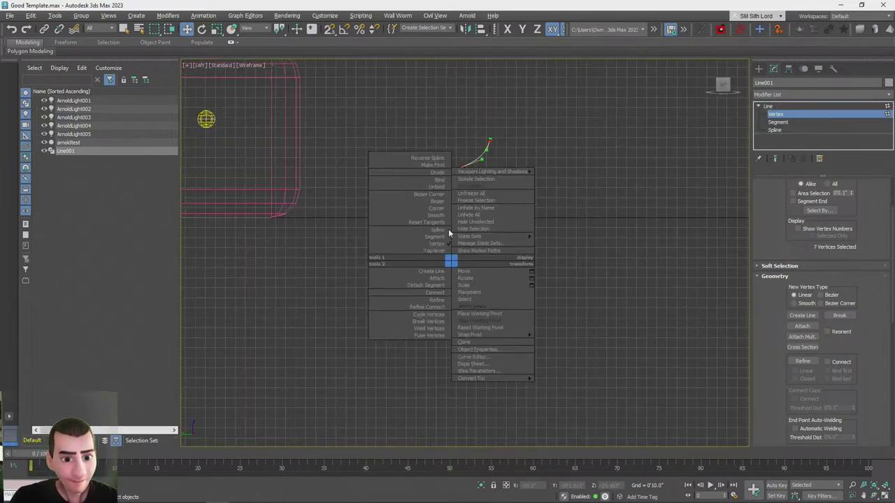
pyautogui.click(432, 197)
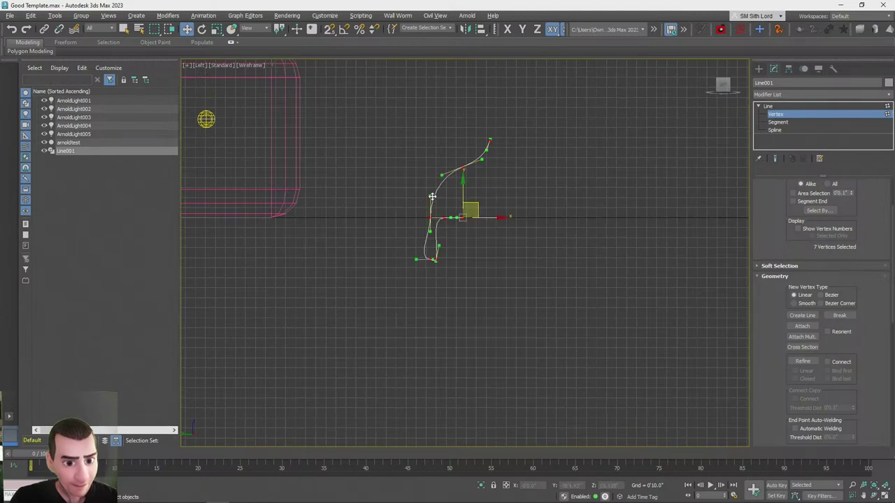
pyautogui.rightClick(412, 170)
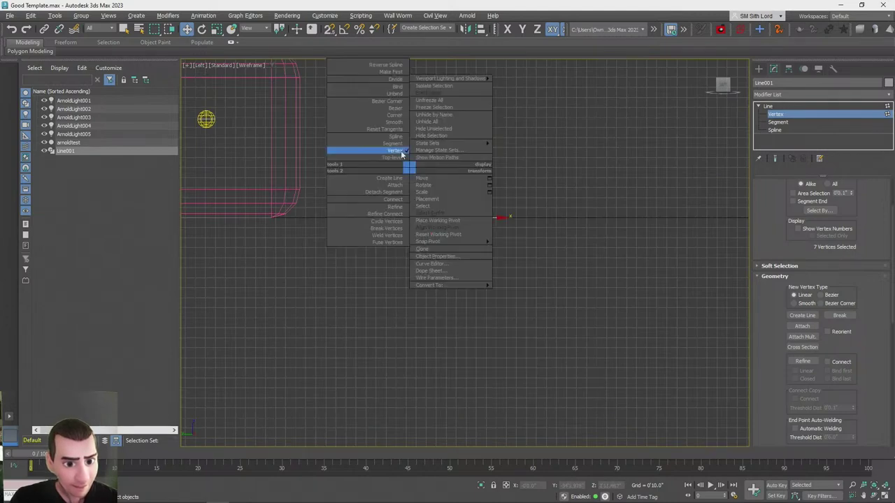
pyautogui.click(391, 103)
# Convert the lower ledge's inner corner vertex to Smooth and lower it, and make the vertex where the straight segment meets the S-curve Bezier
pyautogui.click(467, 260)
pyautogui.scroll(4, 429, 193)
pyautogui.moveTo(451, 229); pyautogui.dragTo(476, 259)
pyautogui.rightClick(465, 244)
pyautogui.rightClick(464, 244)
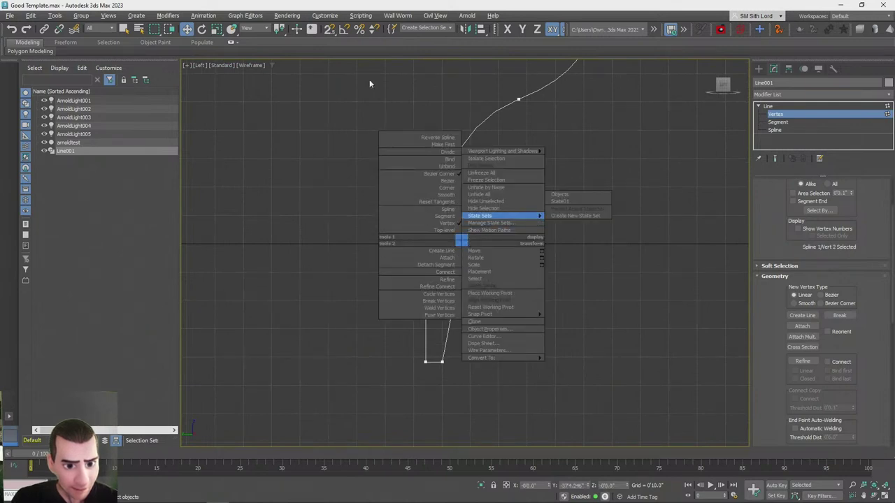
pyautogui.click(451, 200)
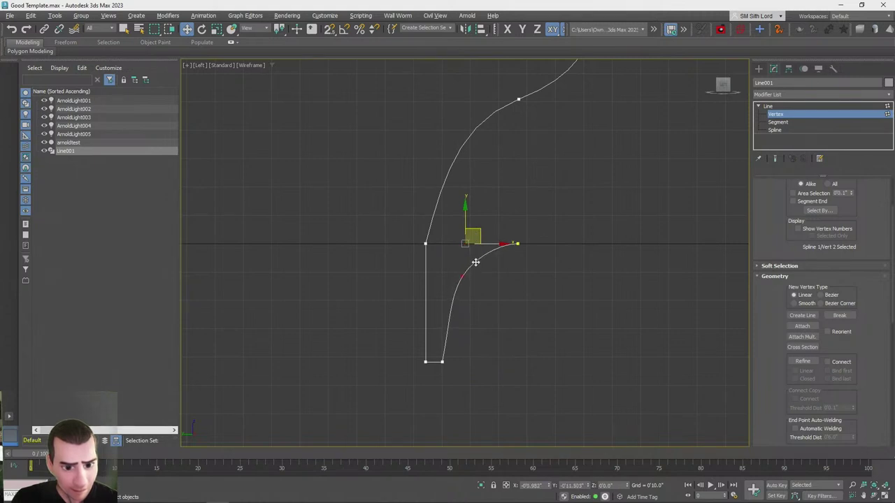
pyautogui.rightClick(426, 242)
pyautogui.click(407, 186)
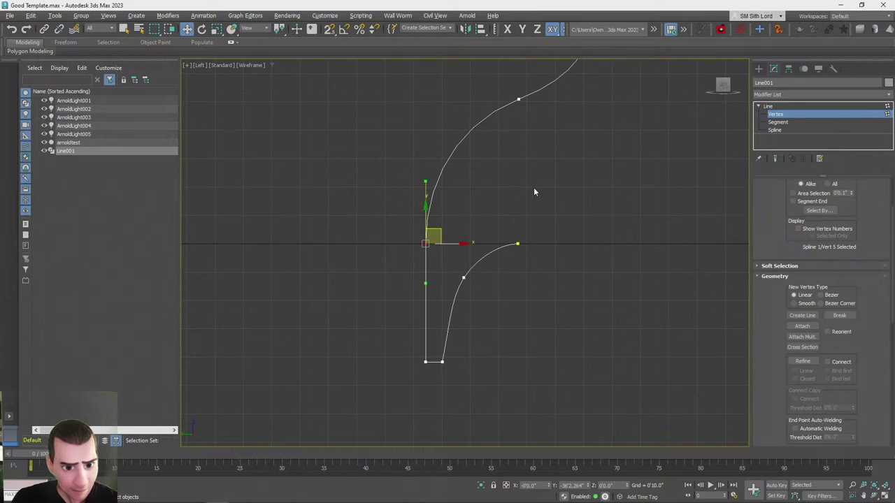
# Try reshaping the S-curve by changing its middle vertex's type and swinging its tangent handle, and undo these changes
pyautogui.moveTo(535, 169); pyautogui.dragTo(539, 234, button='middle')
pyautogui.scroll(-3, 539, 233)
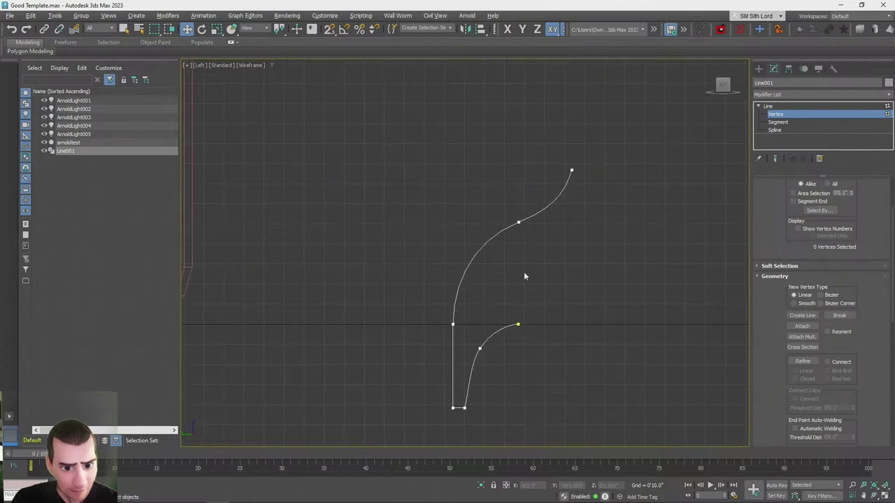
pyautogui.scroll(2, 491, 370)
pyautogui.moveTo(535, 253); pyautogui.dragTo(534, 291, button='middle')
pyautogui.click(531, 221)
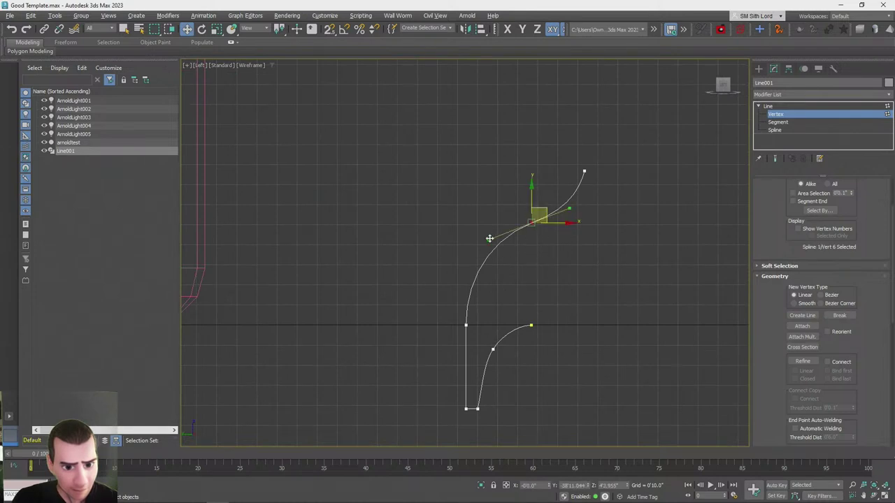
pyautogui.rightClick(525, 217)
pyautogui.click(497, 158)
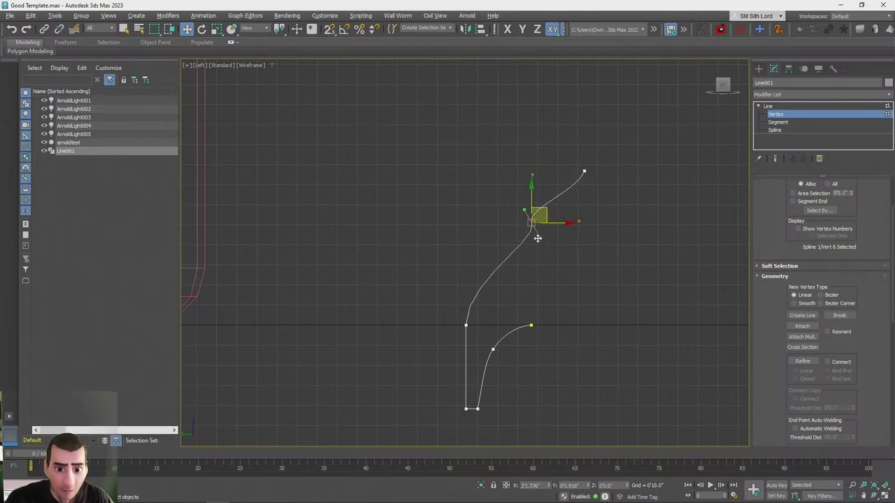
pyautogui.moveTo(553, 284); pyautogui.dragTo(465, 223)
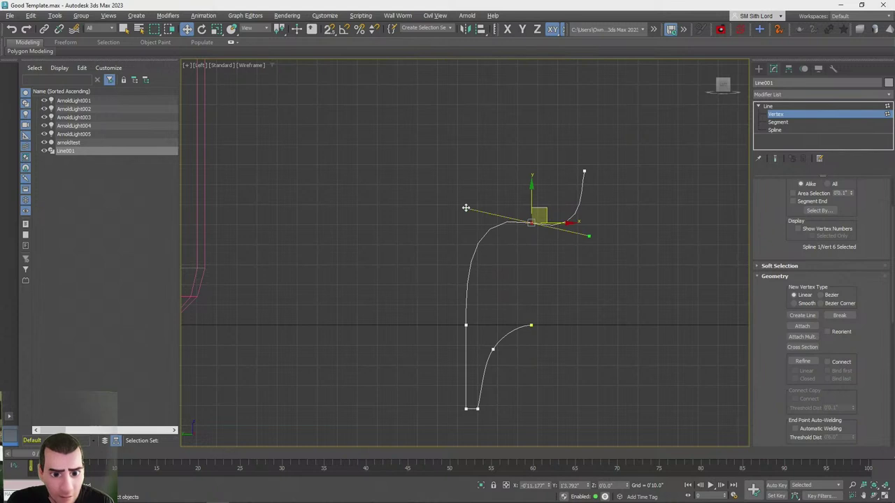
pyautogui.click(591, 315)
pyautogui.hotkey('ctrl', 'z')
pyautogui.hotkey('ctrl', 'z')
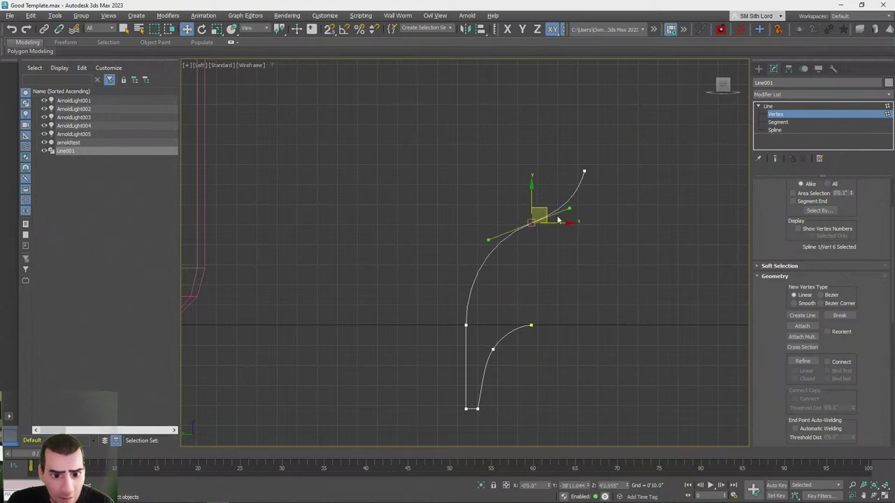
# Leave vertex editing and look through the Compound Objects creation types for a way to revolve the profile
pyautogui.click(775, 114)
pyautogui.click(810, 94)
pyautogui.click(635, 19)
pyautogui.click(758, 68)
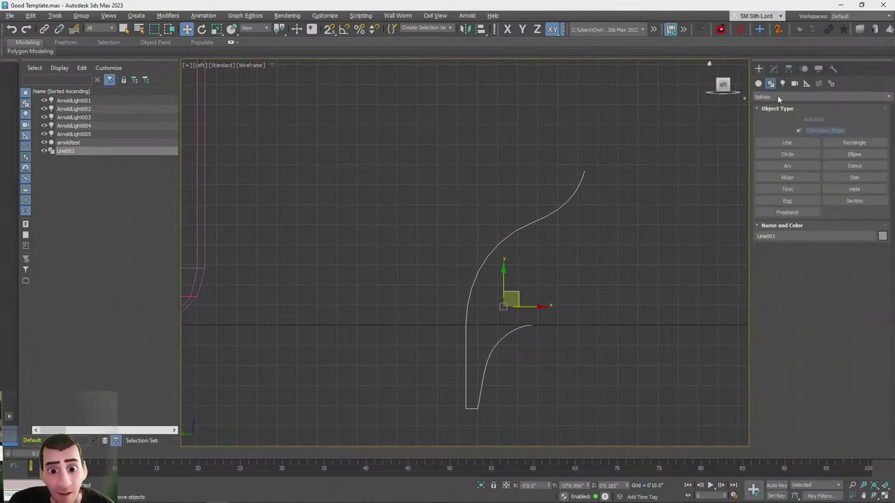
pyautogui.click(757, 83)
pyautogui.click(776, 97)
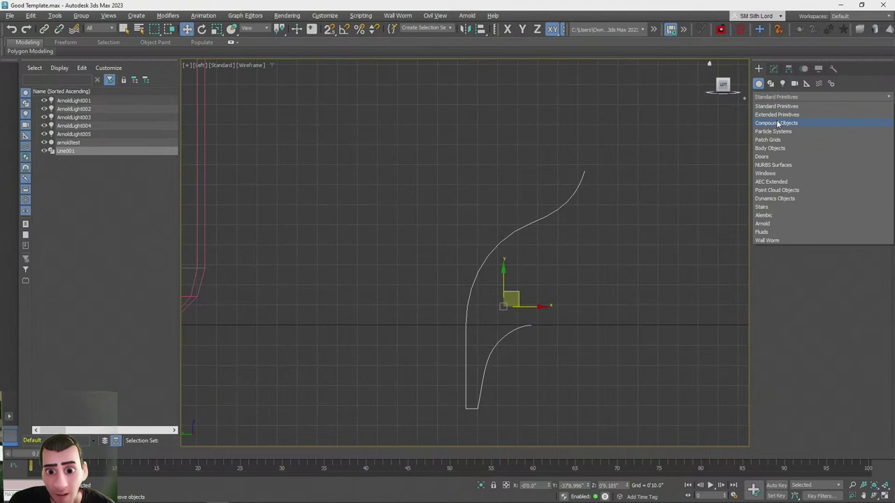
pyautogui.click(778, 123)
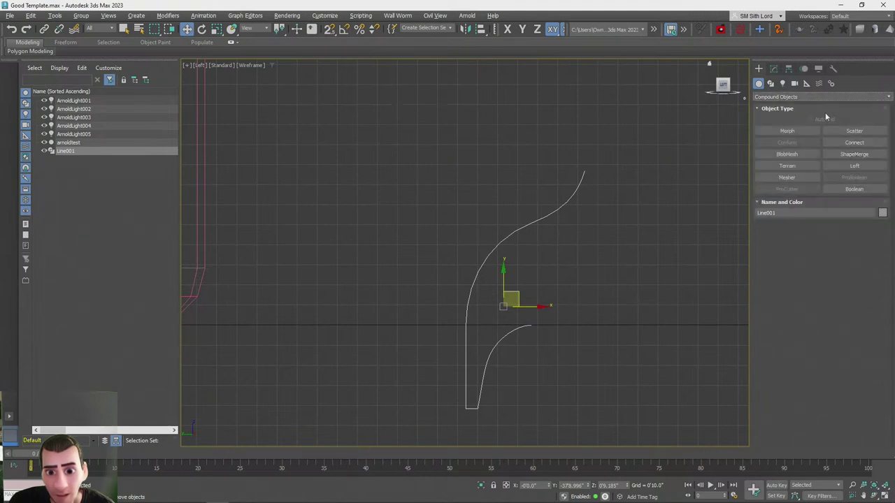
pyautogui.click(784, 97)
pyautogui.click(775, 105)
pyautogui.click(773, 69)
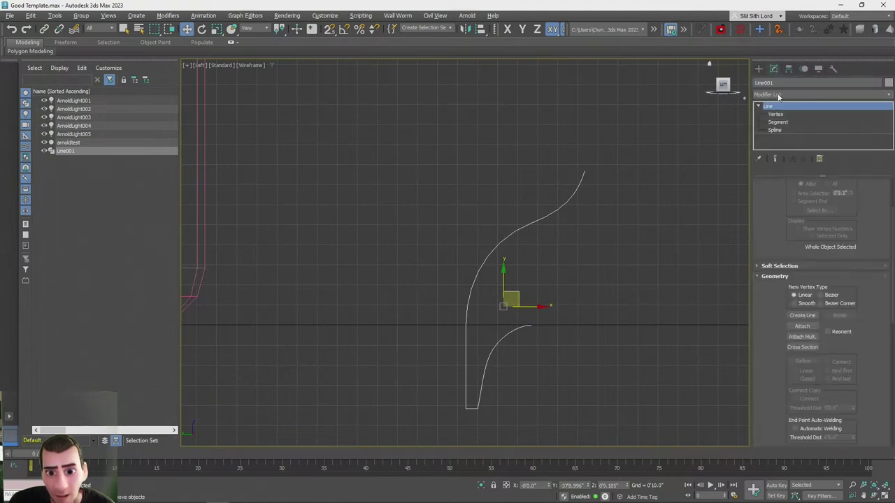
# Apply a Lathe modifier to the profile line and move its axis about 1'11" beyond the straight segment to form a hollow stem
pyautogui.click(778, 94)
pyautogui.scroll(-2, 777, 96)
pyautogui.press('l')
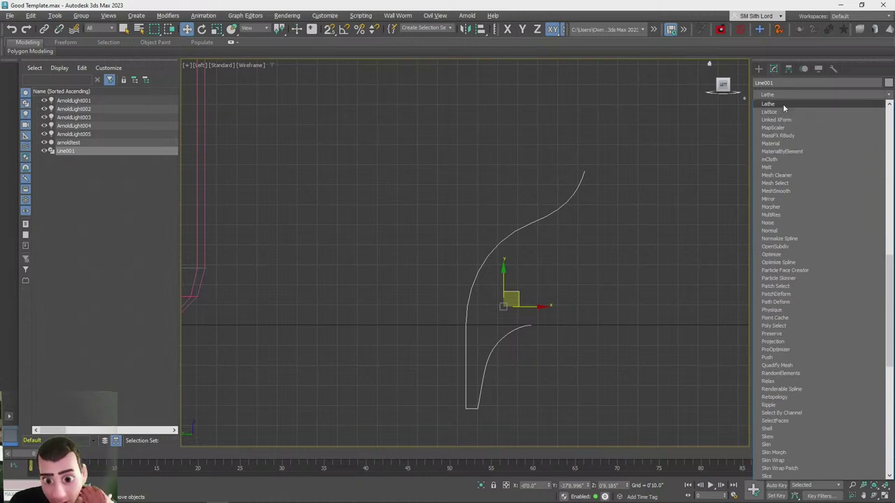
pyautogui.click(783, 105)
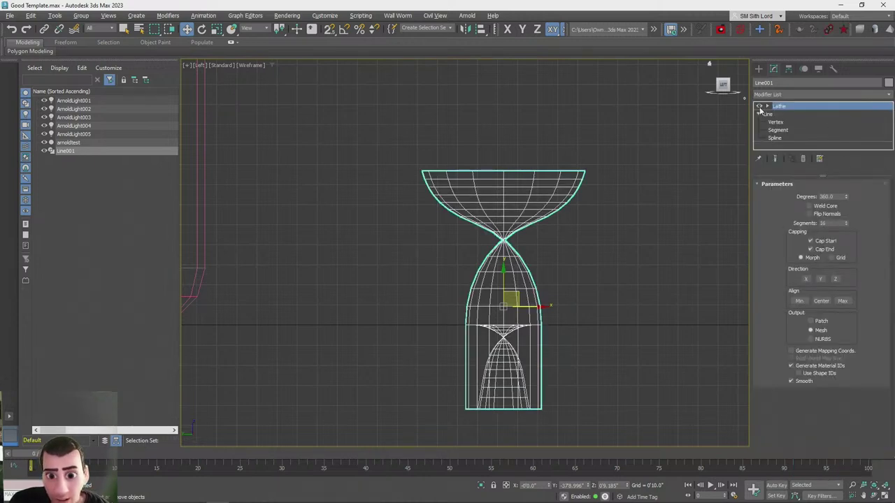
pyautogui.click(777, 114)
pyautogui.moveTo(535, 306); pyautogui.dragTo(492, 307)
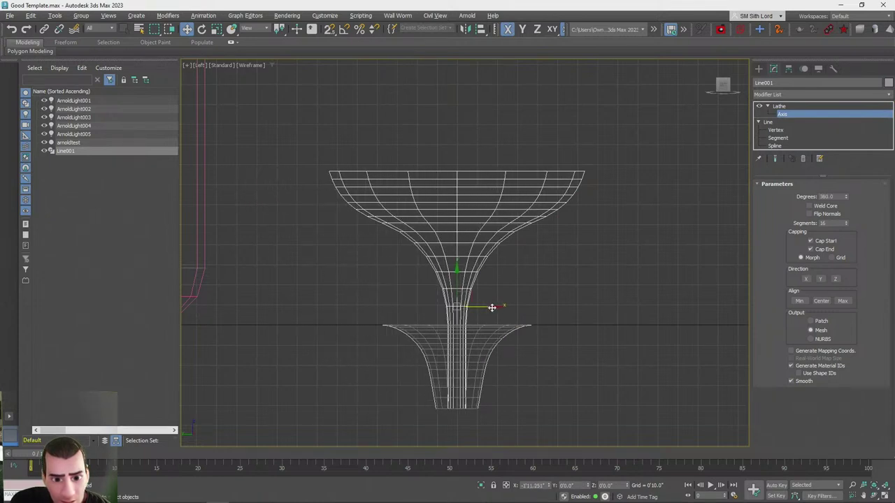
# Try moving the lathe axis sideways in the Perspective view, and undo the move
pyautogui.click(886, 496)
pyautogui.click(608, 353)
pyautogui.scroll(-5, 608, 353)
pyautogui.scroll(10, 608, 354)
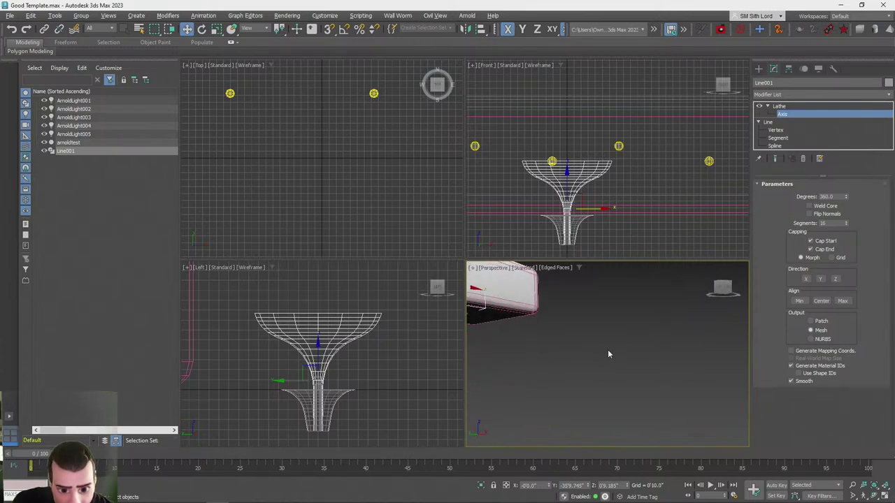
pyautogui.scroll(3, 608, 354)
pyautogui.keyDown('alt'); pyautogui.moveTo(609, 355); pyautogui.dragTo(605, 252, button='middle'); pyautogui.keyUp('alt')
pyautogui.scroll(-5, 619, 349)
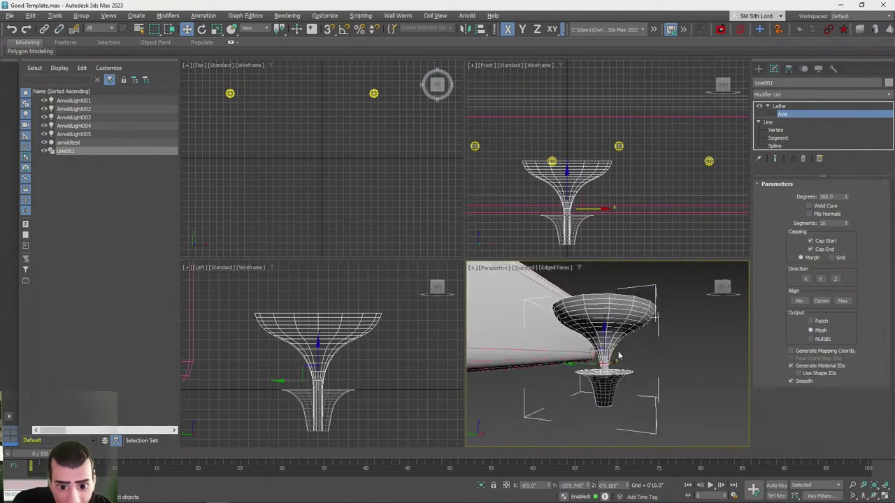
pyautogui.keyDown('alt'); pyautogui.moveTo(620, 350); pyautogui.dragTo(577, 365, button='middle'); pyautogui.keyUp('alt')
pyautogui.moveTo(585, 365); pyautogui.dragTo(512, 363)
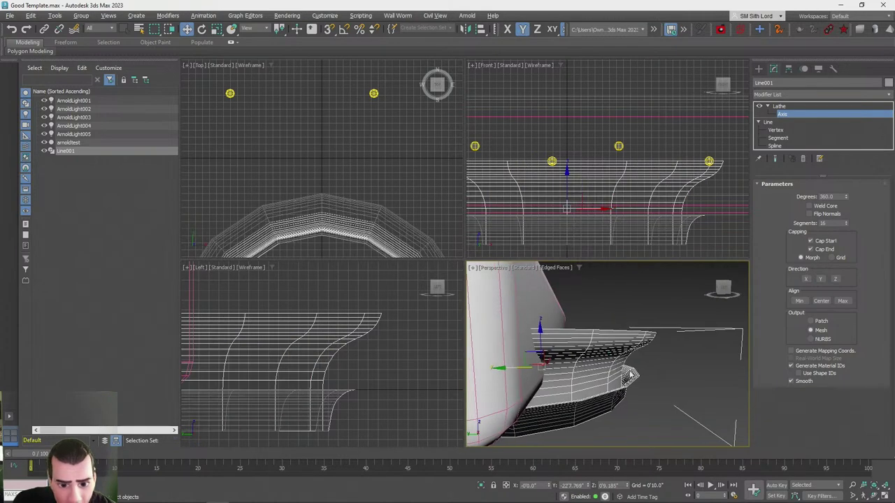
pyautogui.hotkey('ctrl', 'z')
# Return to the whole Lathe object and move it along the Y axis into the room, to about Y -15'3"
pyautogui.click(783, 113)
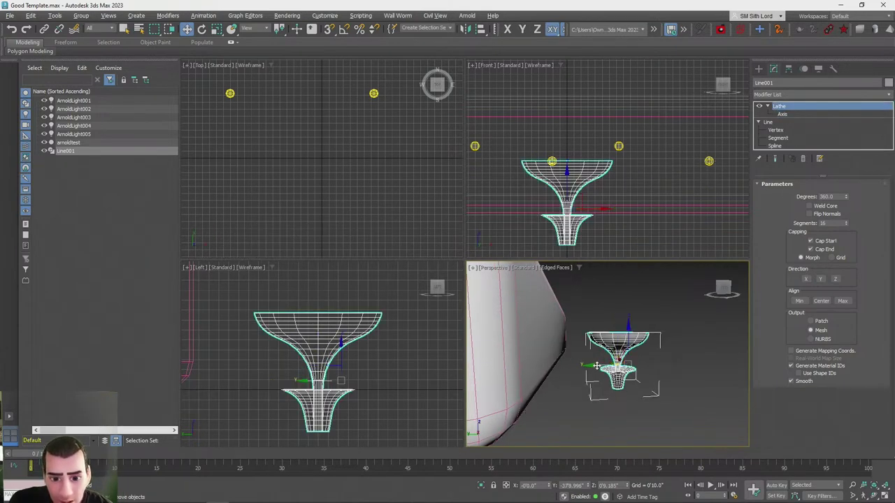
pyautogui.moveTo(596, 366); pyautogui.dragTo(452, 360)
pyautogui.keyDown('alt'); pyautogui.moveTo(520, 367); pyautogui.dragTo(758, 402, button='middle'); pyautogui.keyUp('alt')
pyautogui.scroll(5, 674, 384)
pyautogui.click(885, 496)
pyautogui.keyDown('alt'); pyautogui.moveTo(594, 312); pyautogui.dragTo(699, 269, button='middle'); pyautogui.keyUp('alt')
# Edit the profile's vertices with the end result shown, and move the vertex under the bowl inward and downward
pyautogui.click(775, 130)
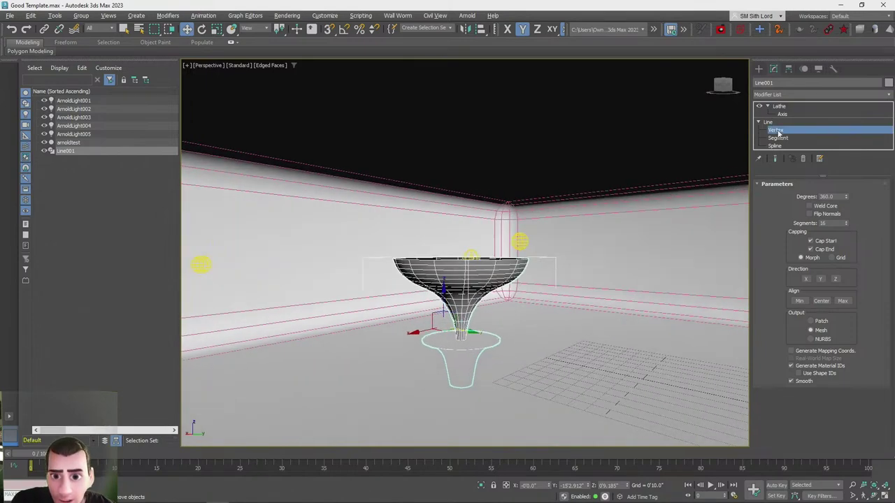
pyautogui.keyDown('alt'); pyautogui.moveTo(392, 199); pyautogui.dragTo(540, 211, button='middle'); pyautogui.keyUp('alt')
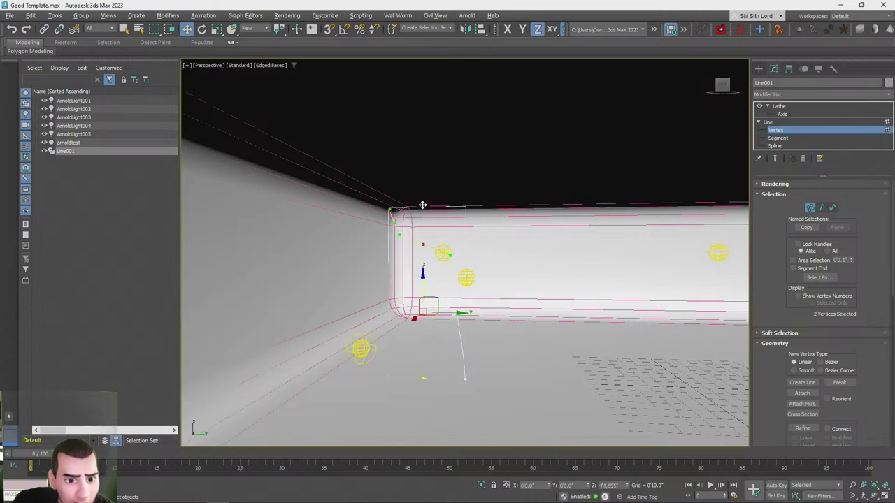
pyautogui.click(774, 159)
pyautogui.keyDown('alt'); pyautogui.moveTo(461, 212); pyautogui.dragTo(458, 262, button='middle'); pyautogui.keyUp('alt')
pyautogui.click(440, 268)
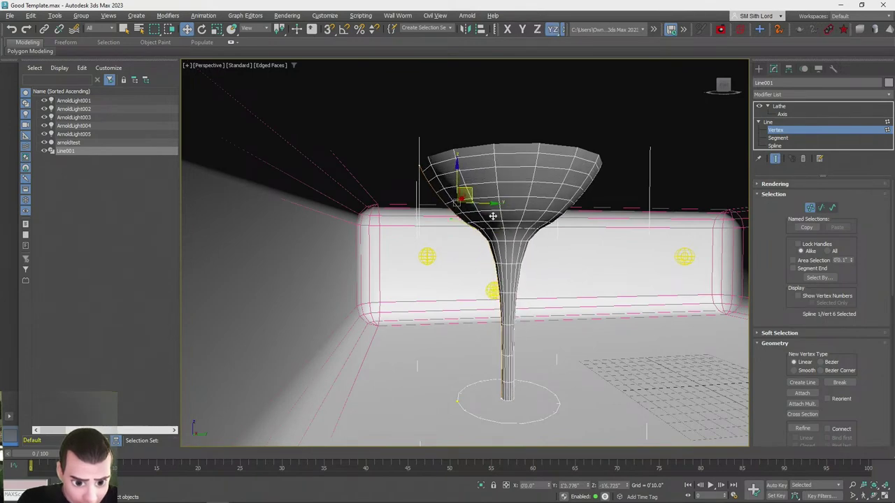
pyautogui.moveTo(472, 190); pyautogui.dragTo(507, 299)
# Move the Lathe axis along Y away from the profile to widen the stem, to about Y -12'5"
pyautogui.keyDown('alt'); pyautogui.moveTo(508, 300); pyautogui.dragTo(484, 306, button='middle'); pyautogui.keyUp('alt')
pyautogui.press('F3')
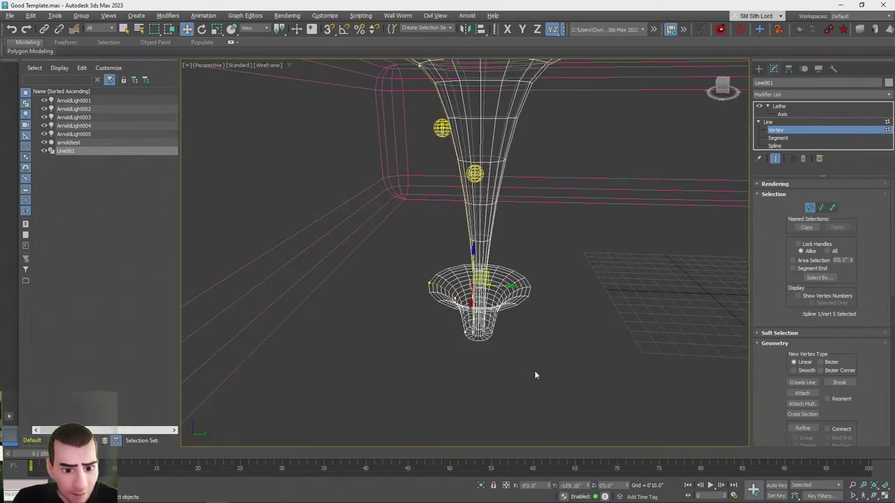
pyautogui.click(476, 328)
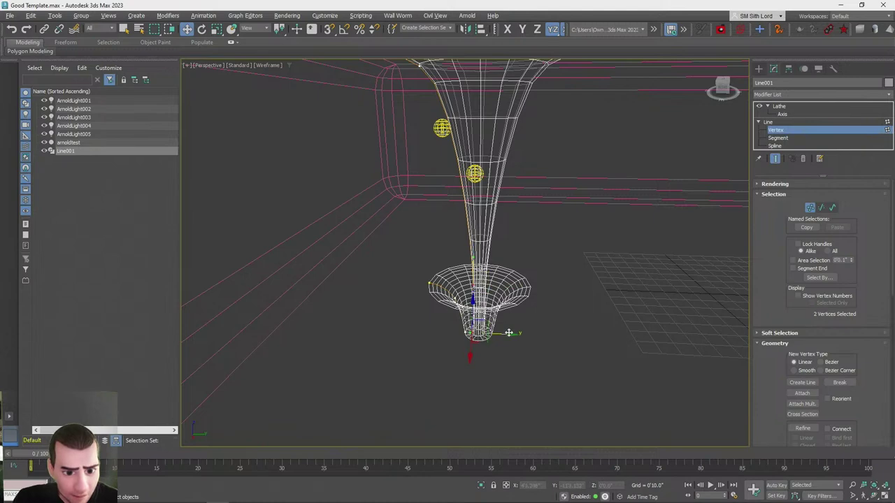
pyautogui.click(782, 114)
pyautogui.moveTo(515, 276); pyautogui.dragTo(529, 277)
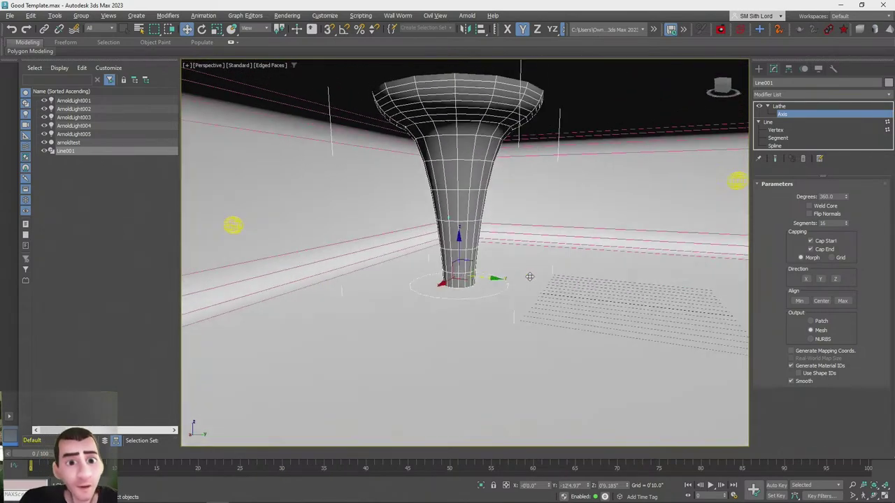
pyautogui.keyDown('alt'); pyautogui.moveTo(529, 277); pyautogui.dragTo(706, 202, button='middle'); pyautogui.keyUp('alt')
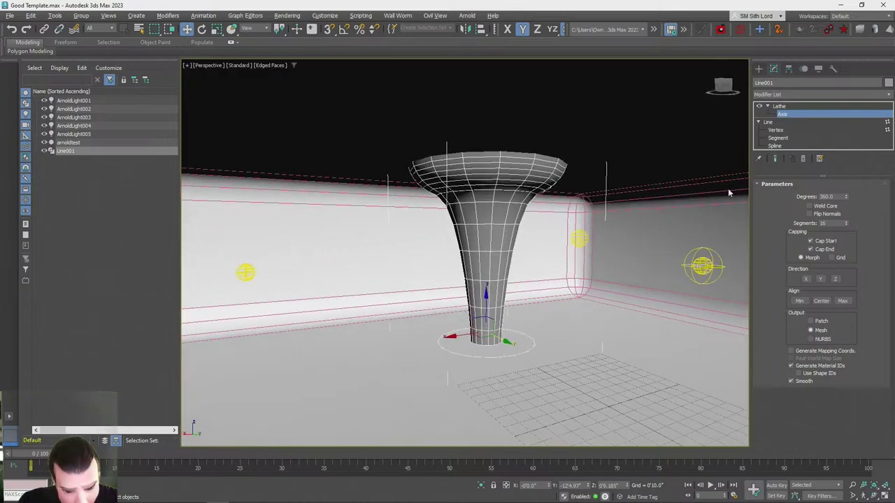
# Change the vertex under the bowl to Smooth and move it inward and down to about Y -14'7", Z 8'10"
pyautogui.click(775, 130)
pyautogui.keyDown('alt'); pyautogui.moveTo(556, 234); pyautogui.dragTo(529, 249, button='middle'); pyautogui.keyUp('alt')
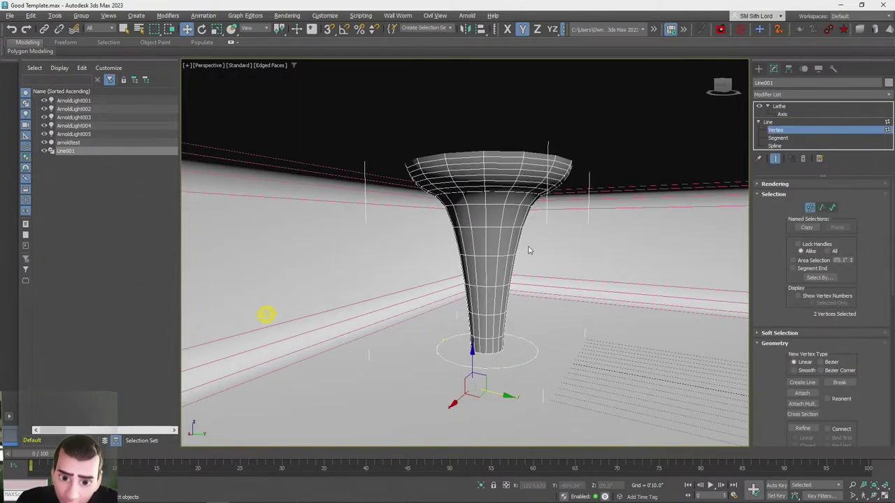
pyautogui.press('F3')
pyautogui.scroll(2, 461, 236)
pyautogui.moveTo(403, 237); pyautogui.dragTo(478, 246, button='middle')
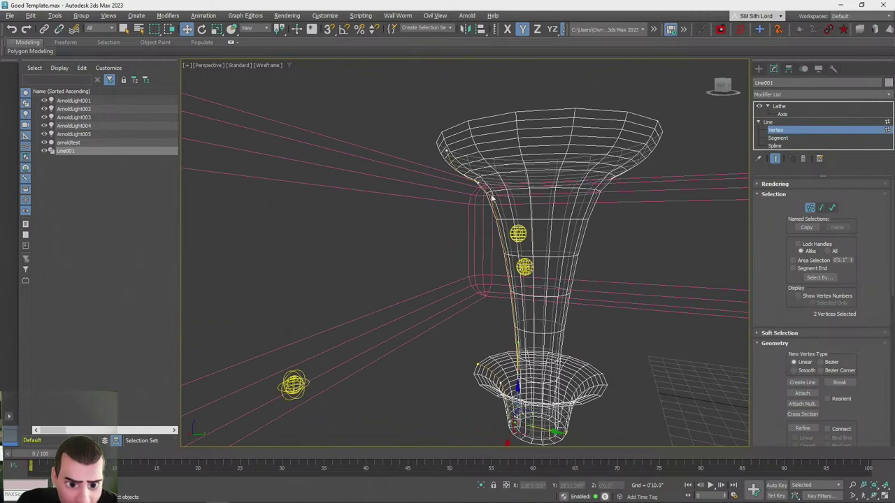
pyautogui.click(476, 179)
pyautogui.rightClick(475, 178)
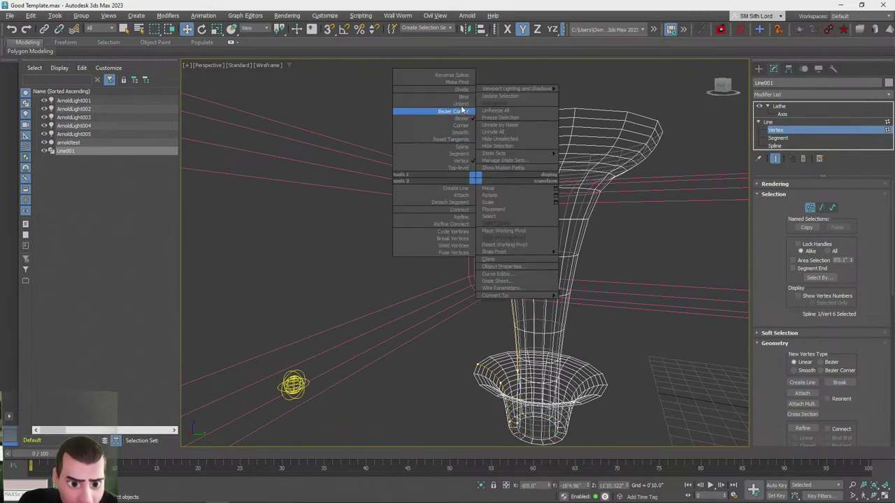
pyautogui.click(460, 132)
pyautogui.keyDown('alt'); pyautogui.moveTo(492, 164); pyautogui.dragTo(508, 160, button='middle'); pyautogui.keyUp('alt')
pyautogui.press('F8')
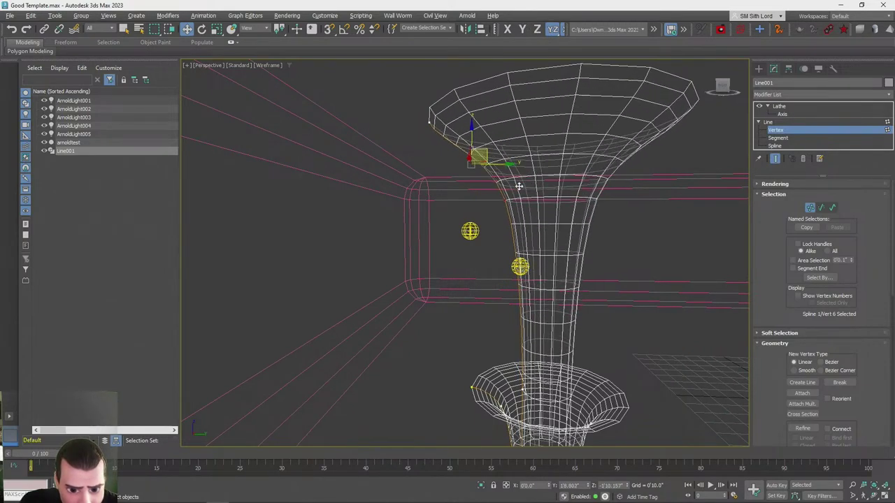
pyautogui.press('F3')
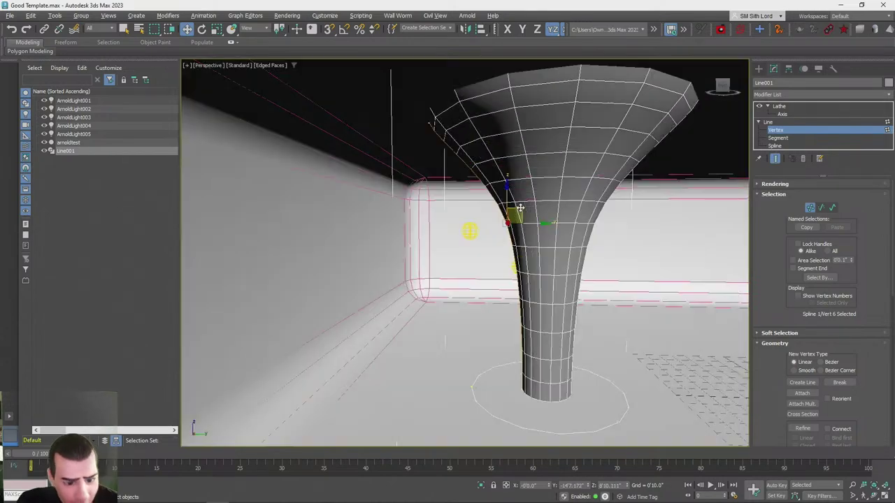
# Pull the curve at the stem's upper vertex upward about 2'0" along Z to flare the bowl outward
pyautogui.keyDown('alt'); pyautogui.moveTo(520, 208); pyautogui.dragTo(563, 205, button='middle'); pyautogui.keyUp('alt')
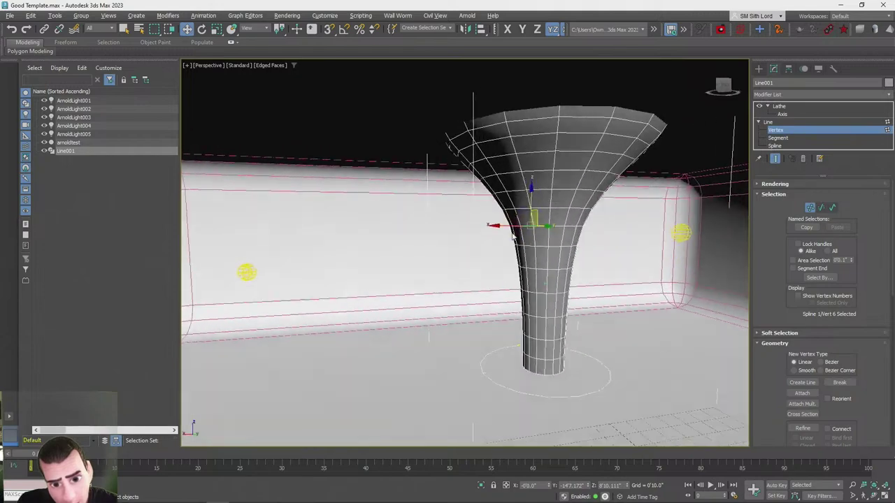
pyautogui.scroll(5, 539, 236)
pyautogui.scroll(-4, 545, 239)
pyautogui.moveTo(547, 233)
pyautogui.mouseDown()
pyautogui.moveTo(473, 233)
pyautogui.moveTo(560, 239)
pyautogui.mouseUp()
pyautogui.moveTo(528, 199); pyautogui.dragTo(521, 151)
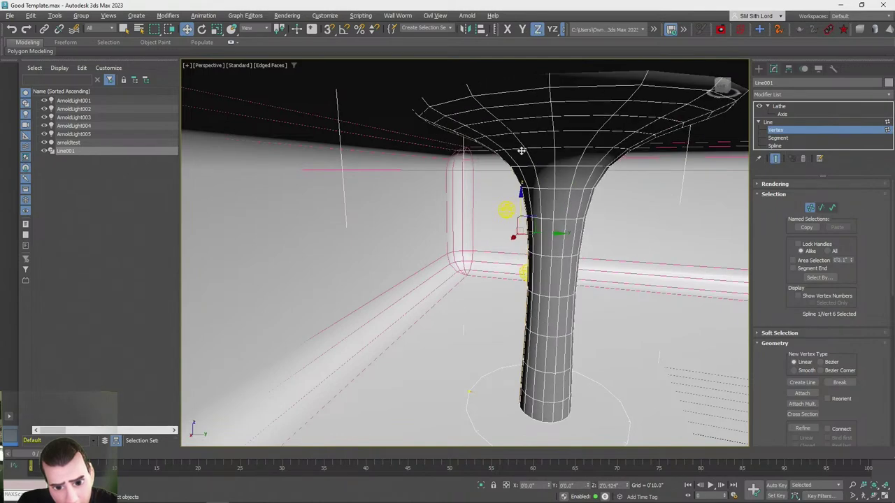
# Select the bowl's rim vertex and pull its tangent handle downward to round the outer edge of the bowl
pyautogui.moveTo(521, 153)
pyautogui.keyDown('alt'); pyautogui.mouseDown(button='middle')
pyautogui.moveTo(517, 175)
pyautogui.moveTo(478, 171)
pyautogui.mouseUp(button='middle'); pyautogui.keyUp('alt')
pyautogui.press('F3')
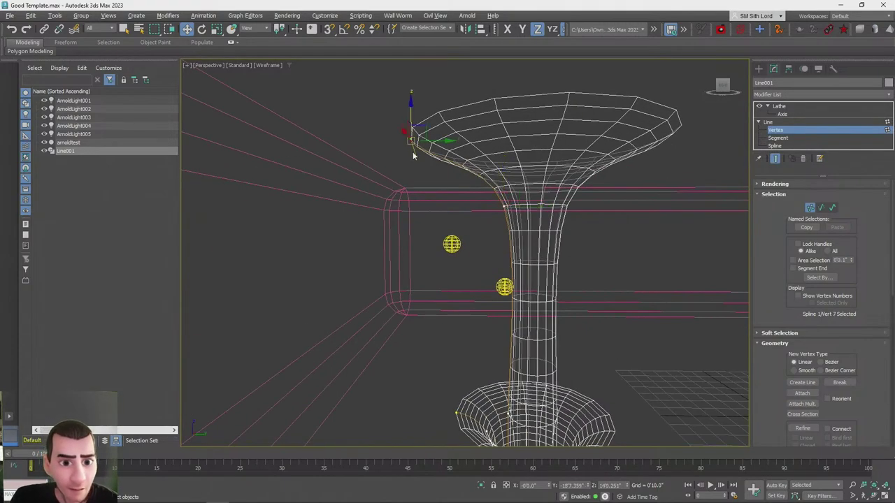
pyautogui.keyDown('alt'); pyautogui.moveTo(409, 178); pyautogui.dragTo(453, 174, button='middle'); pyautogui.keyUp('alt')
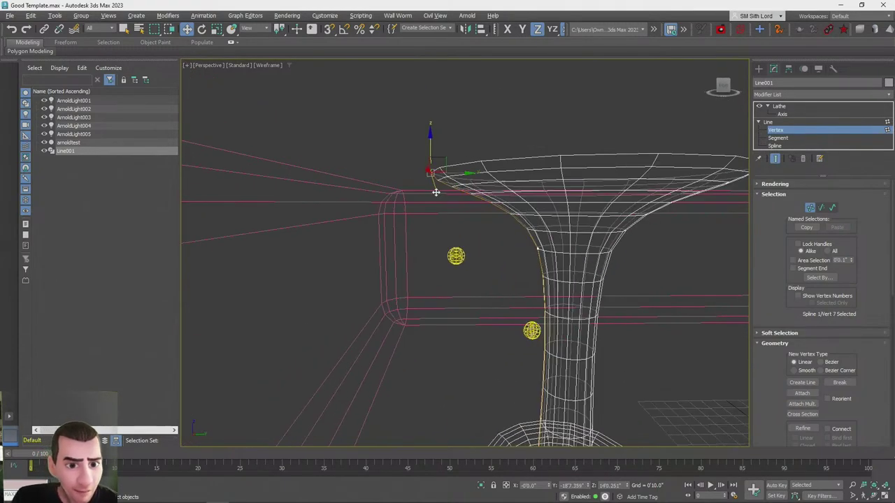
pyautogui.moveTo(438, 194); pyautogui.dragTo(434, 230)
pyautogui.press('F3')
pyautogui.moveTo(434, 229)
pyautogui.keyDown('alt'); pyautogui.mouseDown(button='middle')
pyautogui.moveTo(445, 230)
pyautogui.moveTo(437, 226)
pyautogui.mouseUp(button='middle'); pyautogui.keyUp('alt')
pyautogui.moveTo(438, 221); pyautogui.dragTo(437, 227)
pyautogui.keyDown('alt'); pyautogui.moveTo(436, 226); pyautogui.dragTo(438, 227, button='middle'); pyautogui.keyUp('alt')
# Refine the profile with an extra vertex near the base's outer end, and move the end vertex outward to about Y -17'7"
pyautogui.scroll(-3, 437, 225)
pyautogui.scroll(2, 438, 229)
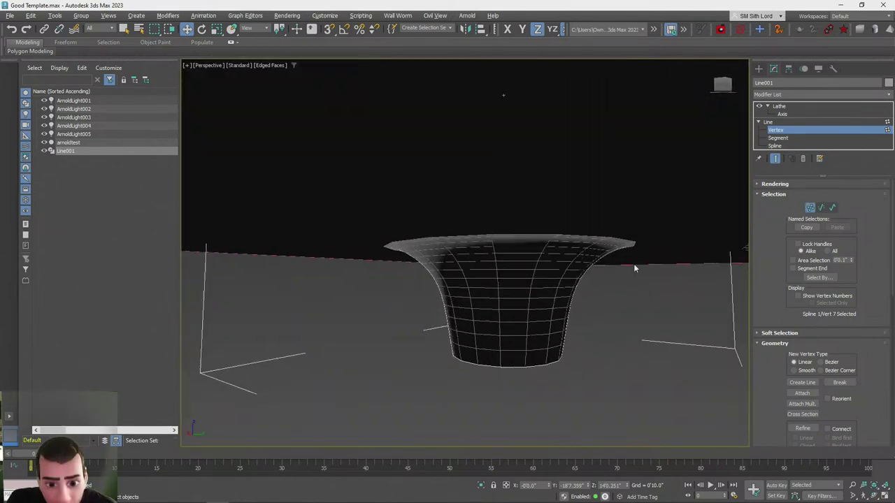
pyautogui.keyDown('alt'); pyautogui.moveTo(635, 268); pyautogui.dragTo(810, 289, button='middle'); pyautogui.keyUp('alt')
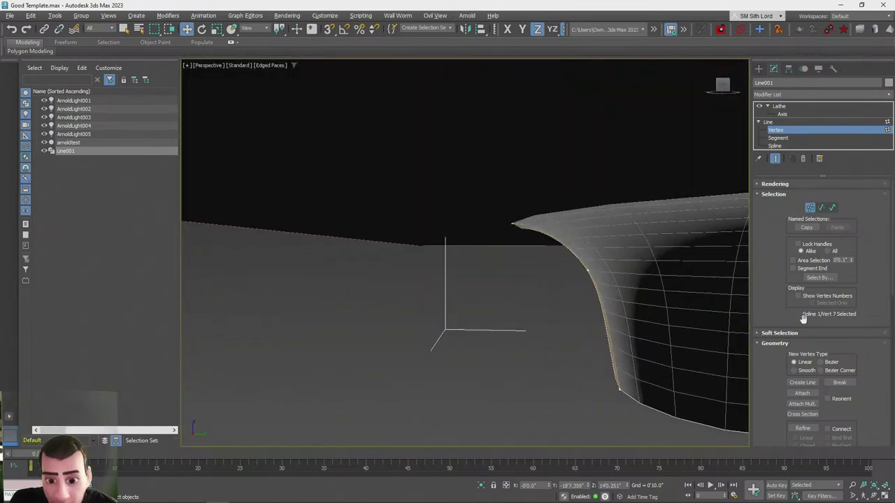
pyautogui.click(802, 428)
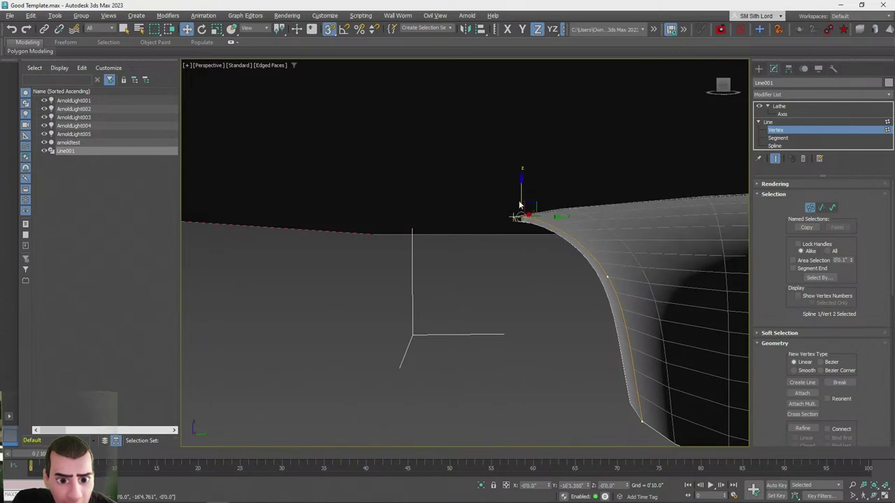
pyautogui.moveTo(519, 224)
pyautogui.keyDown('alt'); pyautogui.mouseDown(button='middle')
pyautogui.moveTo(561, 217)
pyautogui.moveTo(521, 218)
pyautogui.mouseUp(button='middle'); pyautogui.keyUp('alt')
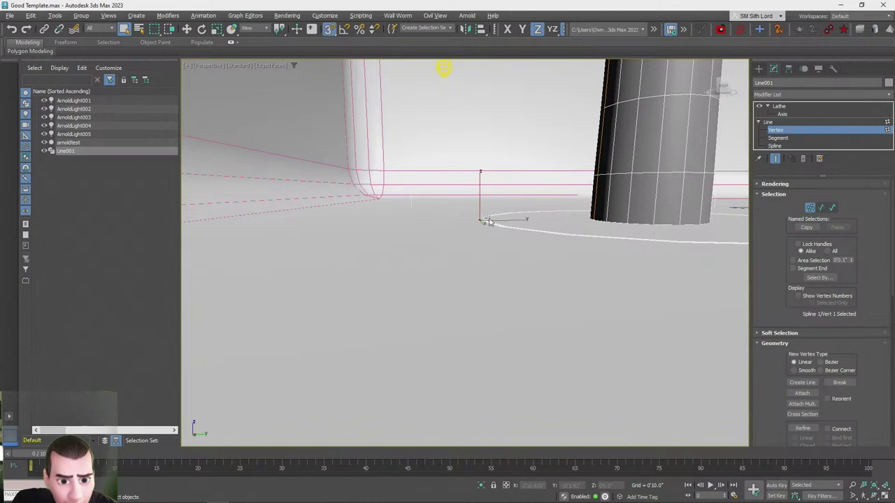
pyautogui.press('w')
pyautogui.keyDown('alt'); pyautogui.moveTo(507, 222); pyautogui.dragTo(515, 193, button='middle'); pyautogui.keyUp('alt')
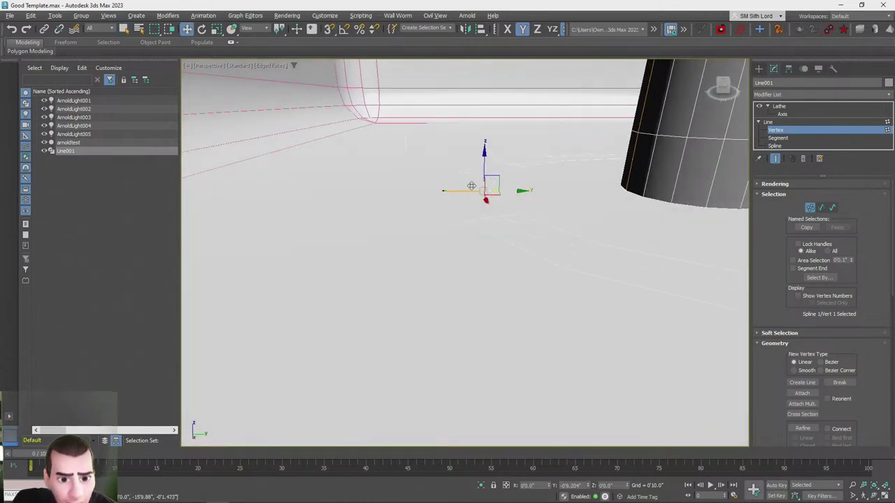
pyautogui.keyDown('alt'); pyautogui.moveTo(460, 185); pyautogui.dragTo(390, 259, button='middle'); pyautogui.keyUp('alt')
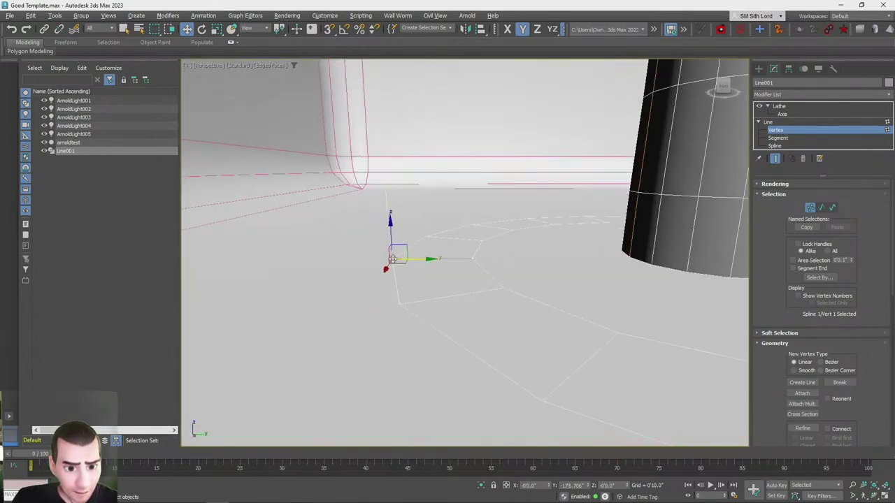
# Change the vertex type of the base profile's outer end point, trying Smooth and settling on Bezier
pyautogui.rightClick(389, 257)
pyautogui.click(377, 209)
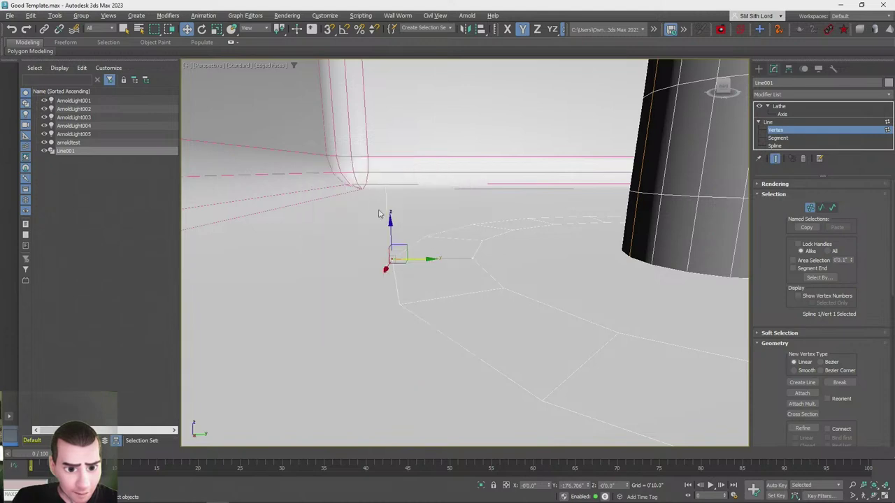
pyautogui.scroll(8, 436, 279)
pyautogui.keyDown('alt'); pyautogui.moveTo(510, 244); pyautogui.dragTo(391, 231, button='middle'); pyautogui.keyUp('alt')
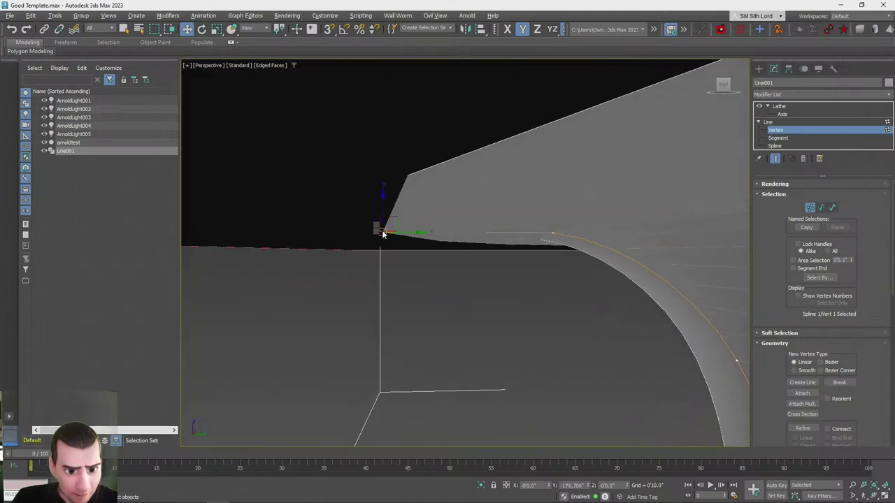
pyautogui.rightClick(378, 228)
pyautogui.click(360, 170)
pyautogui.rightClick(364, 203)
pyautogui.click(344, 143)
pyautogui.keyDown('alt'); pyautogui.moveTo(343, 142); pyautogui.dragTo(449, 213, button='middle'); pyautogui.keyUp('alt')
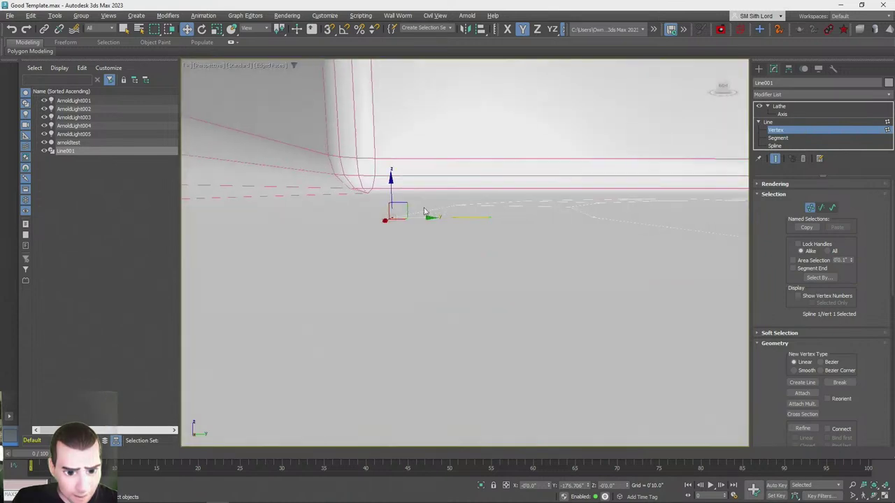
# Pull the end vertex's tangent handle upward to curve the base ring above the floor, and leave vertex editing
pyautogui.moveTo(391, 184); pyautogui.dragTo(477, 153)
pyautogui.scroll(-8, 475, 161)
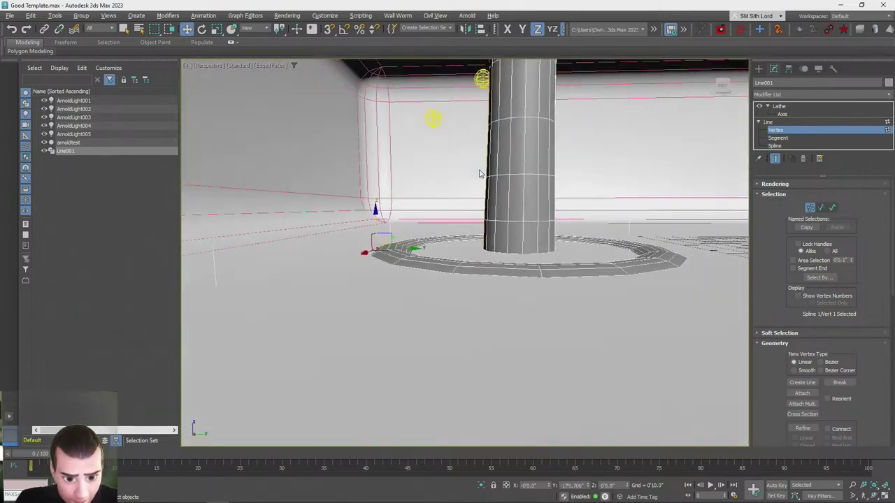
pyautogui.keyDown('alt'); pyautogui.moveTo(481, 173); pyautogui.dragTo(480, 173, button='middle'); pyautogui.keyUp('alt')
pyautogui.keyDown('alt'); pyautogui.moveTo(467, 182); pyautogui.dragTo(480, 180, button='middle'); pyautogui.keyUp('alt')
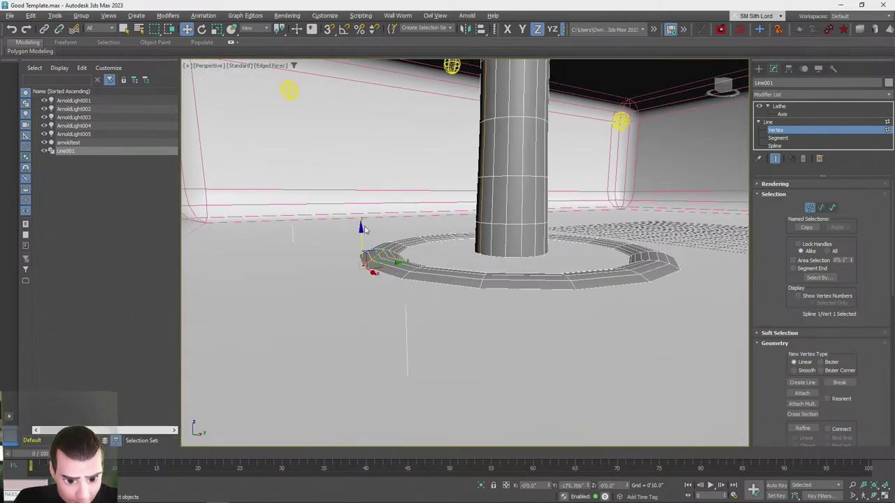
pyautogui.moveTo(383, 250); pyautogui.dragTo(385, 248)
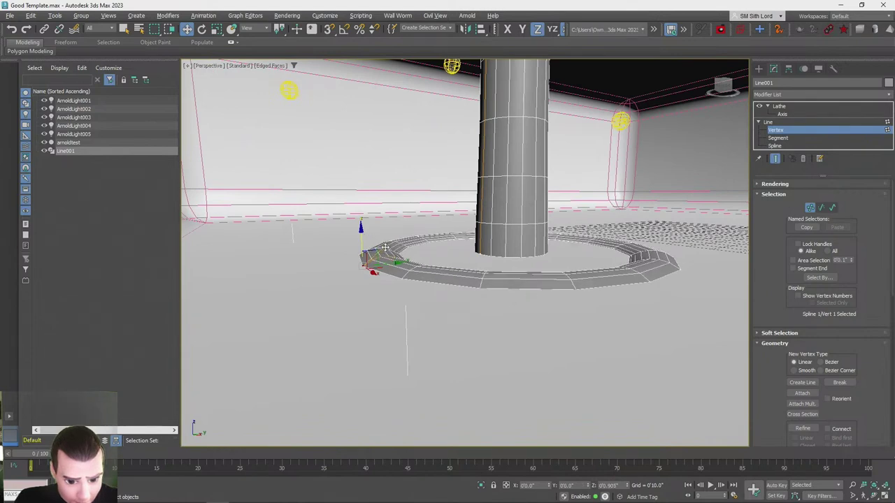
pyautogui.keyDown('alt'); pyautogui.moveTo(384, 247); pyautogui.dragTo(842, 200, button='middle'); pyautogui.keyUp('alt')
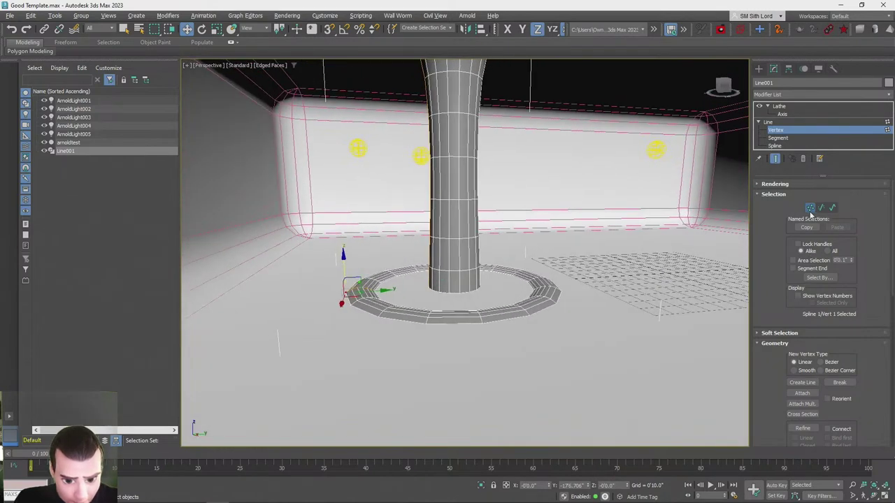
pyautogui.click(809, 208)
# Check the base in wireframe and shaded display, and turn on Adaptive interpolation for the profile line
pyautogui.keyDown('alt'); pyautogui.moveTo(489, 364); pyautogui.dragTo(549, 348, button='middle'); pyautogui.keyUp('alt')
pyautogui.scroll(6, 548, 350)
pyautogui.scroll(-4, 547, 351)
pyautogui.scroll(1, 545, 349)
pyautogui.press('F3')
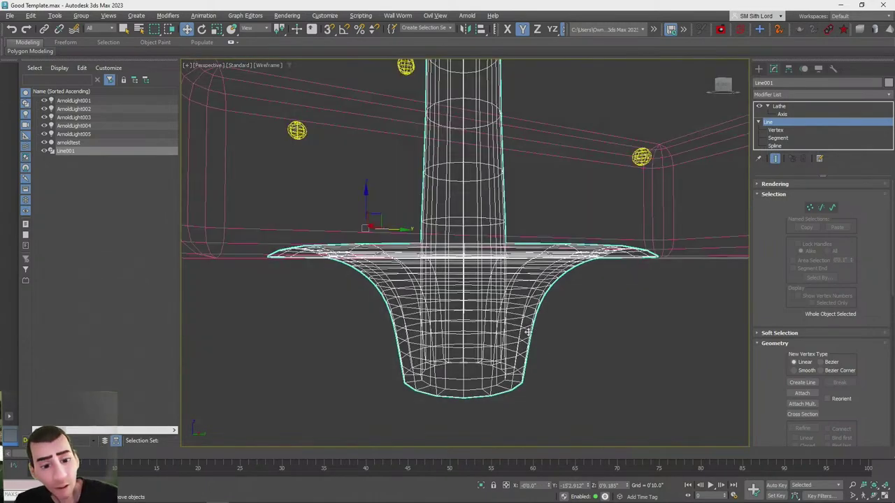
pyautogui.press('F3')
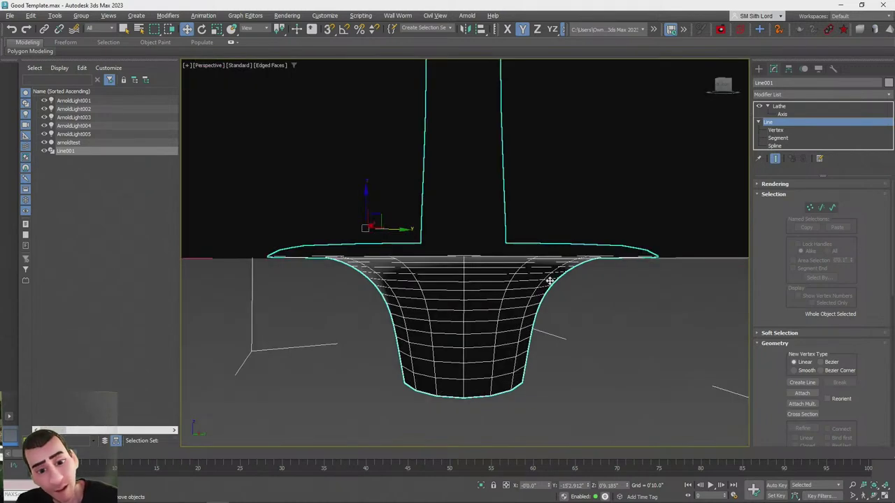
pyautogui.scroll(-5, 769, 161)
pyautogui.moveTo(772, 285); pyautogui.dragTo(788, 114)
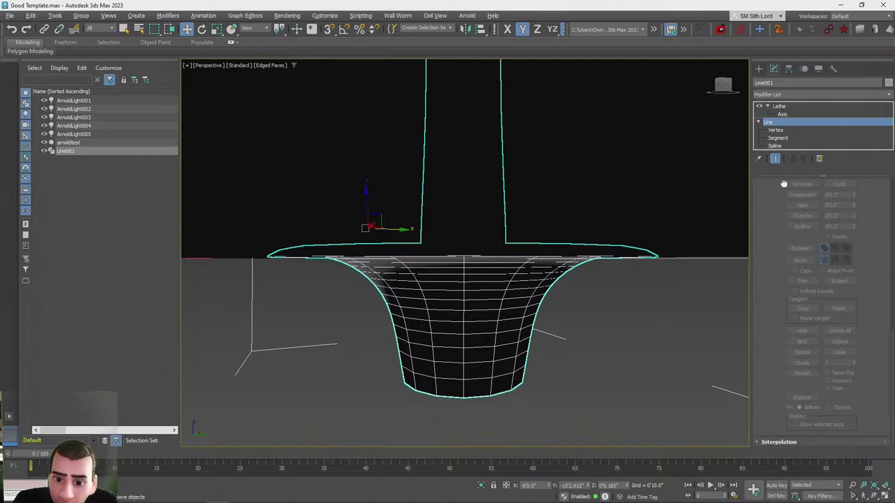
pyautogui.click(761, 442)
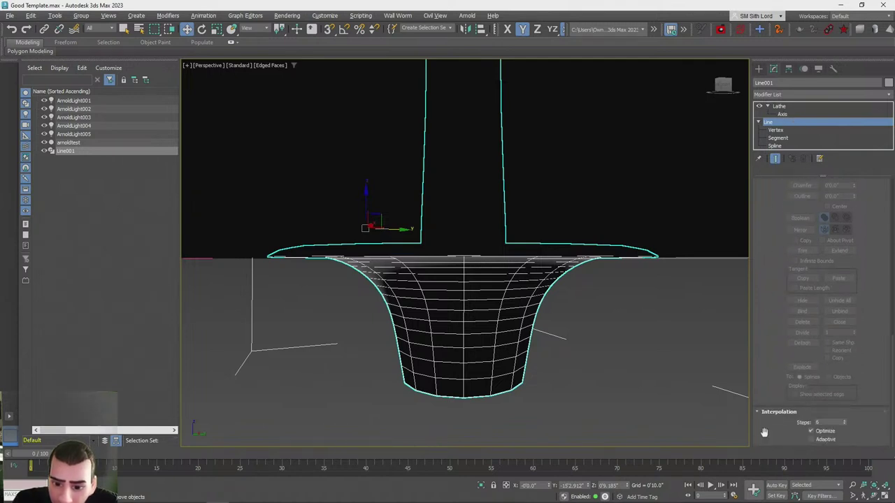
pyautogui.click(812, 438)
pyautogui.click(826, 439)
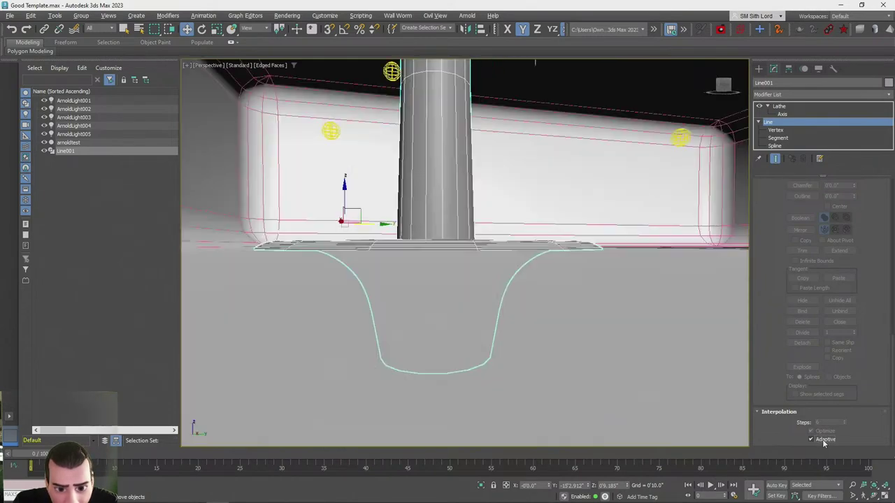
pyautogui.click(823, 440)
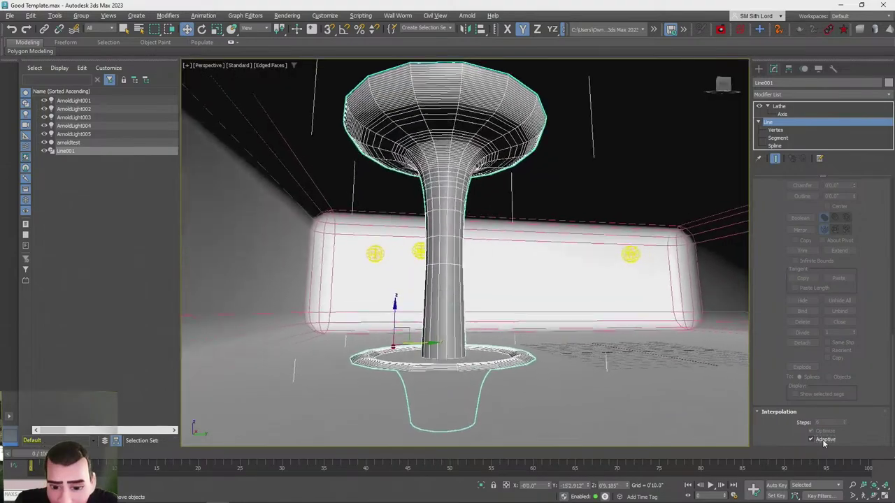
# Turn off Adaptive interpolation for the profile line and set its interpolation steps to 4
pyautogui.click(825, 439)
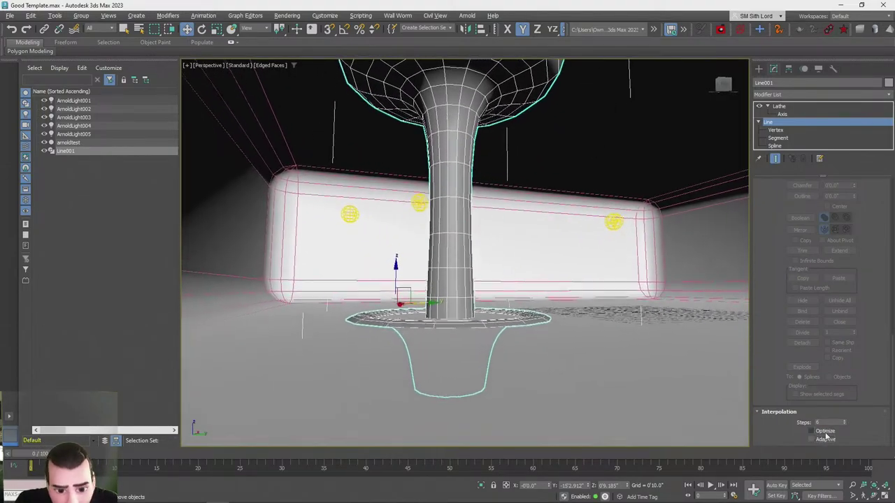
pyautogui.click(844, 425)
pyautogui.click(843, 423)
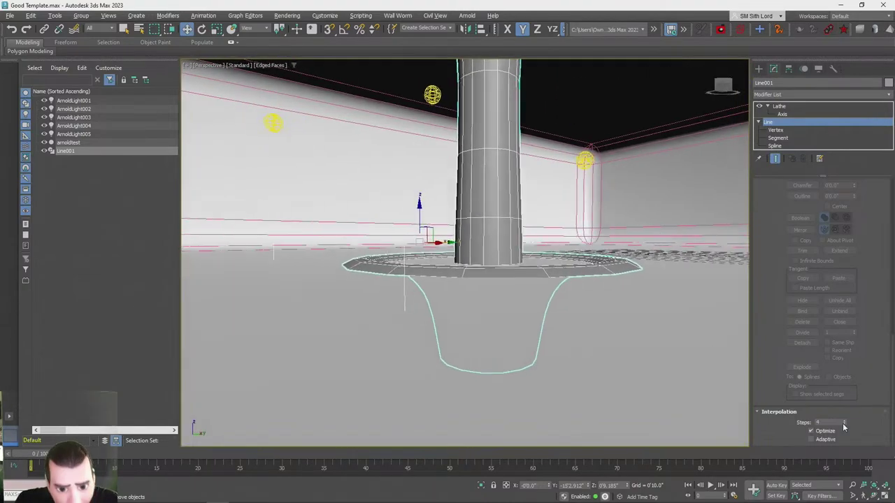
# In wireframe, move the base profile's outer bottom vertex inward onto the stem's end vertex and weld the two
pyautogui.press('F3')
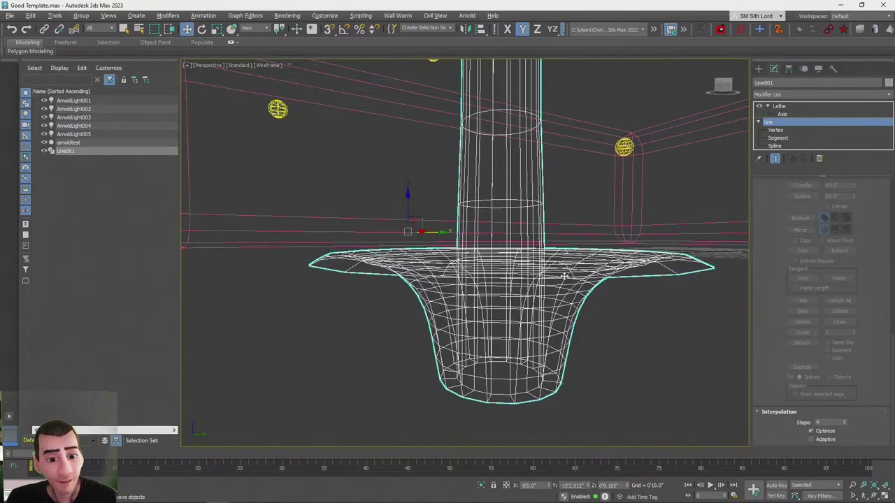
pyautogui.keyDown('alt'); pyautogui.moveTo(542, 245); pyautogui.dragTo(525, 251, button='middle'); pyautogui.keyUp('alt')
pyautogui.click(517, 273)
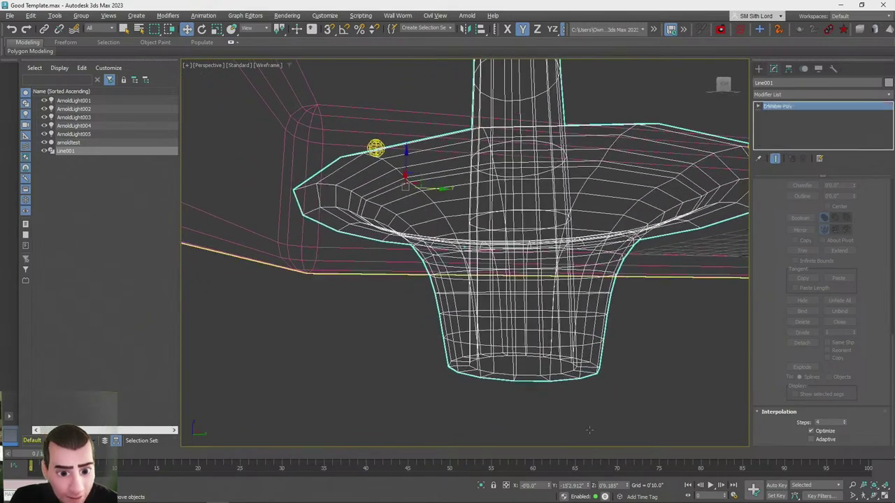
pyautogui.click(499, 376)
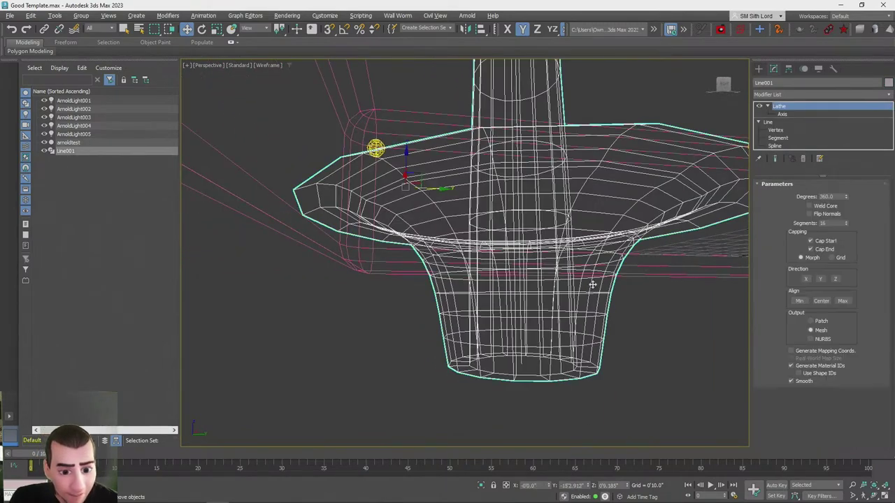
pyautogui.click(775, 130)
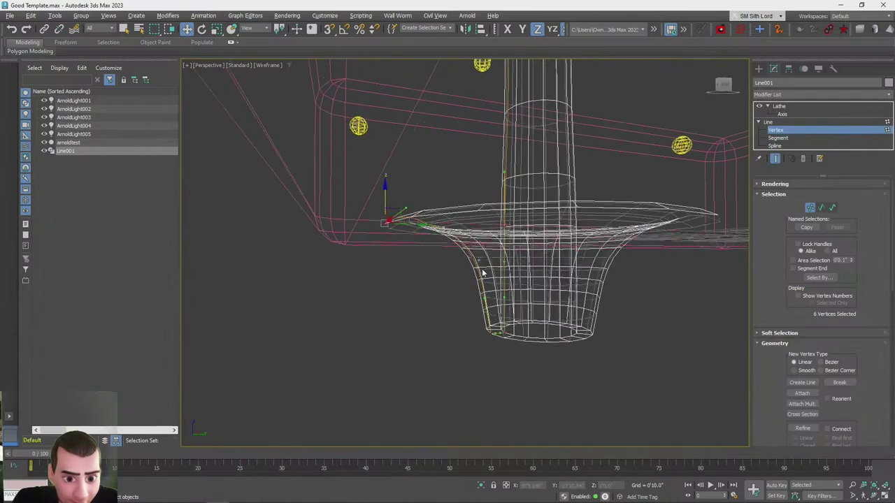
pyautogui.scroll(1, 490, 269)
pyautogui.keyDown('alt'); pyautogui.moveTo(541, 225); pyautogui.dragTo(543, 239, button='middle'); pyautogui.keyUp('alt')
pyautogui.click(535, 263)
pyautogui.scroll(3, 510, 353)
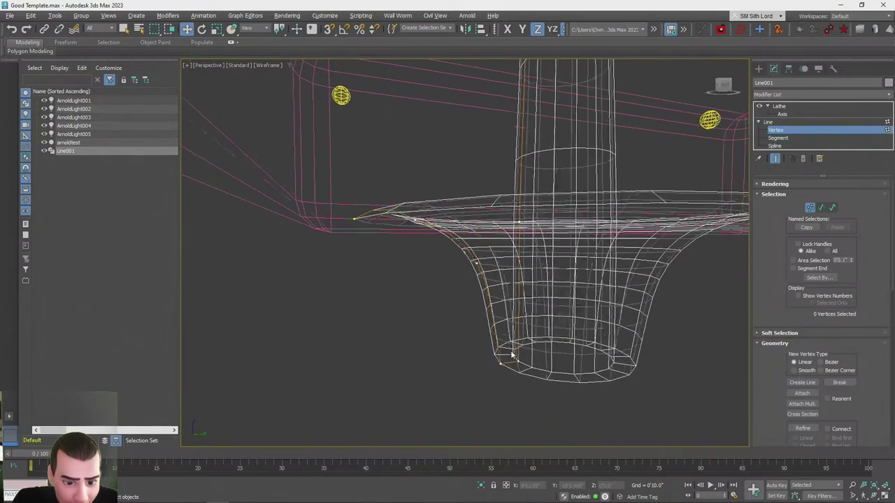
pyautogui.keyDown('alt'); pyautogui.moveTo(511, 351); pyautogui.dragTo(523, 341, button='middle'); pyautogui.keyUp('alt')
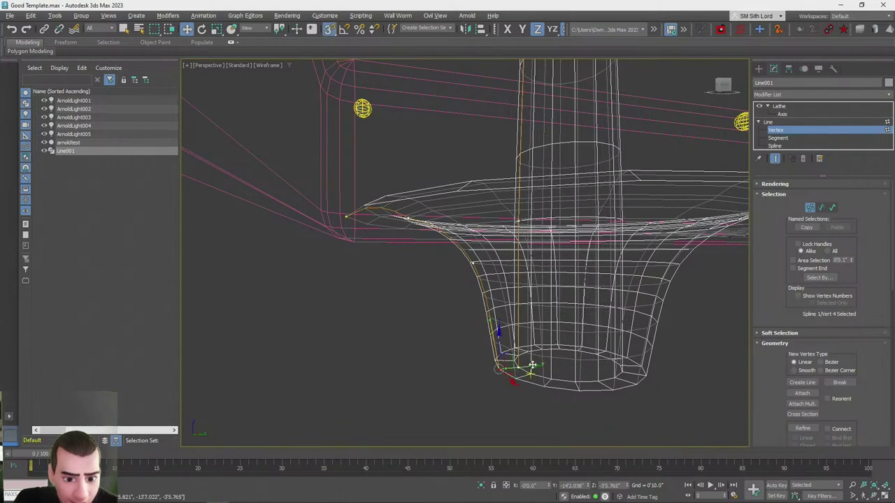
pyautogui.moveTo(532, 365); pyautogui.dragTo(517, 369)
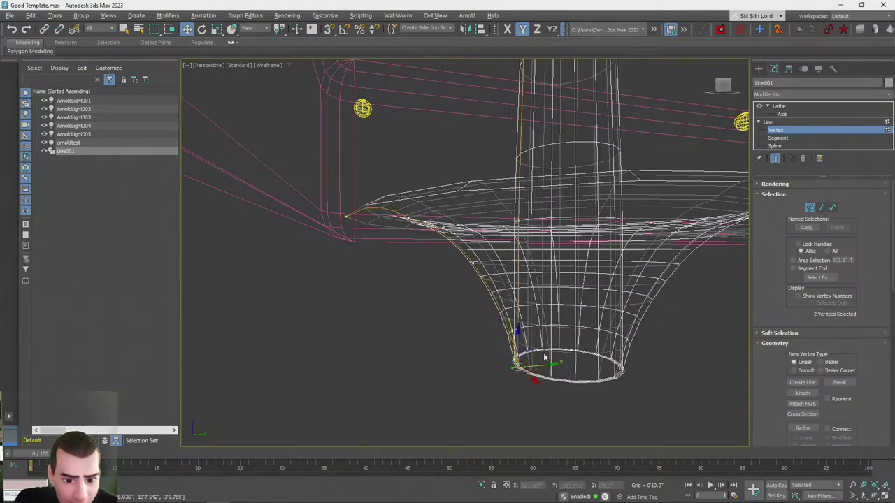
pyautogui.scroll(-5, 775, 416)
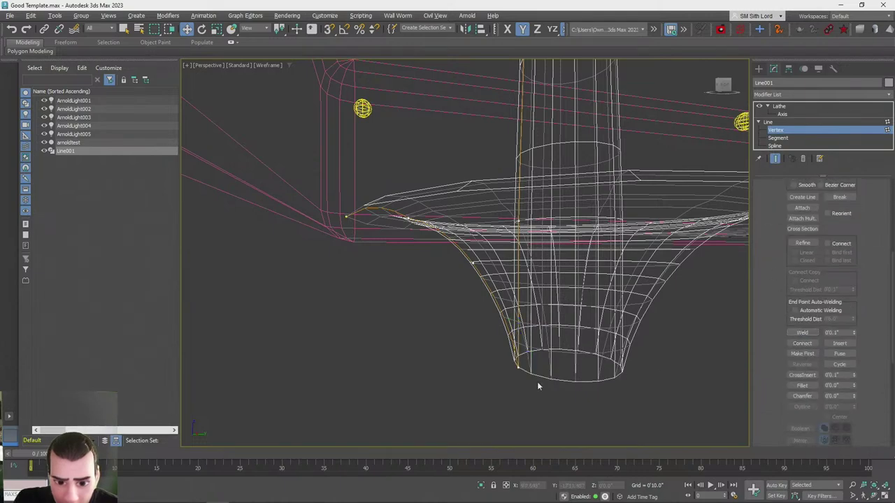
# Examine the welded base in wireframe, leave vertex editing, and inspect the whole object in shaded display with edged faces
pyautogui.scroll(5, 587, 293)
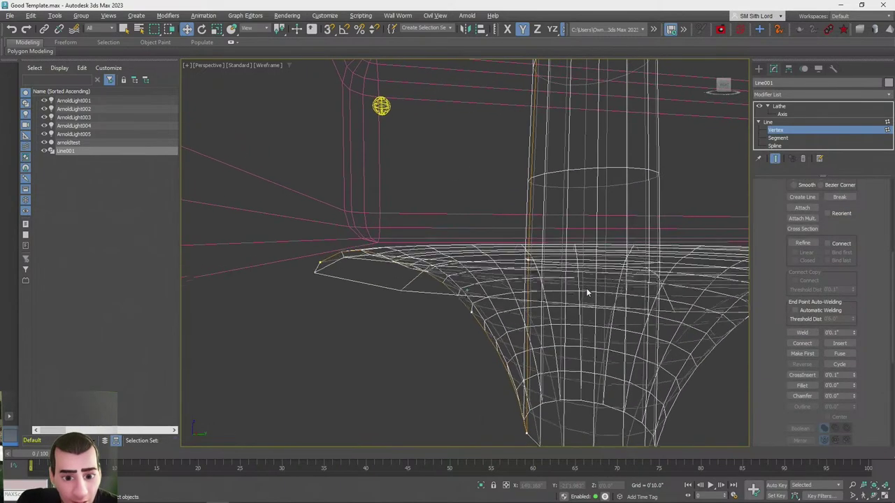
pyautogui.moveTo(441, 350); pyautogui.dragTo(477, 277)
pyautogui.keyDown('alt'); pyautogui.moveTo(476, 279); pyautogui.dragTo(480, 388, button='middle'); pyautogui.keyUp('alt')
pyautogui.scroll(-8, 590, 338)
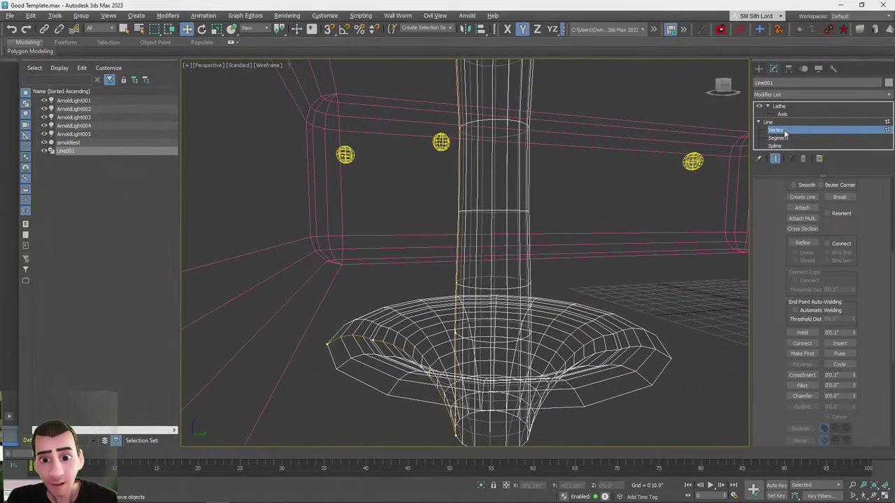
pyautogui.click(807, 125)
pyautogui.press('F3')
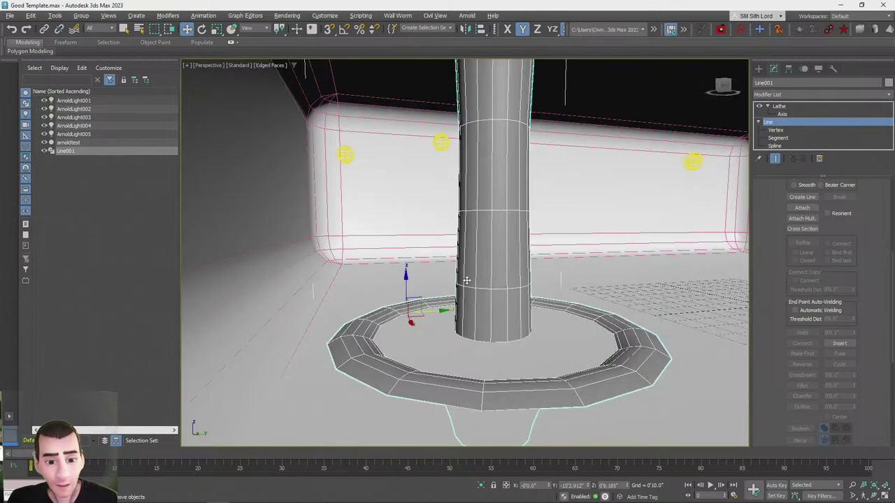
pyautogui.scroll(10, 465, 279)
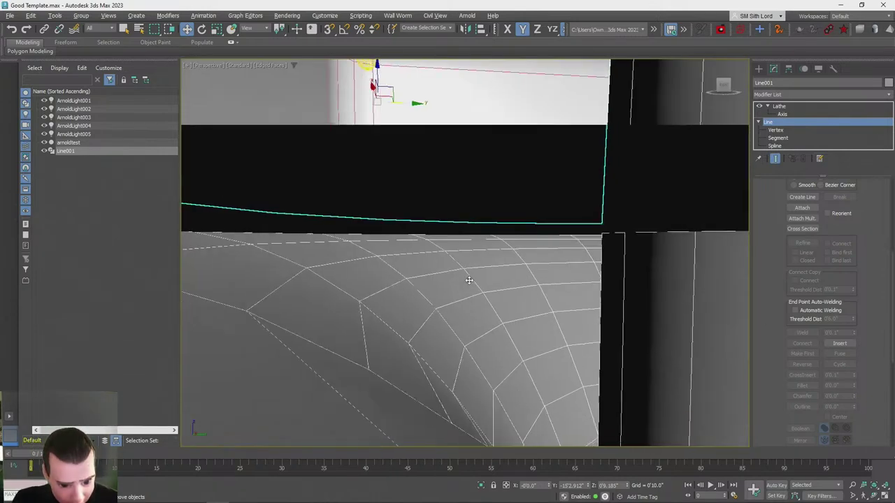
pyautogui.scroll(8, 468, 279)
pyautogui.scroll(-15, 469, 280)
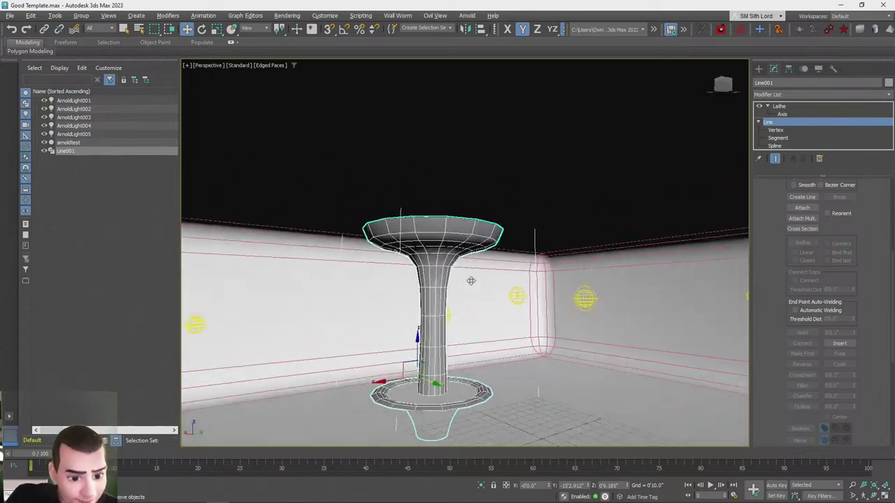
pyautogui.keyDown('alt'); pyautogui.moveTo(470, 280); pyautogui.dragTo(504, 292, button='middle'); pyautogui.keyUp('alt')
pyautogui.moveTo(500, 295); pyautogui.dragTo(394, 295)
pyautogui.keyDown('alt'); pyautogui.moveTo(455, 385); pyautogui.dragTo(433, 362, button='middle'); pyautogui.keyUp('alt')
pyautogui.click(433, 362)
pyautogui.click(831, 196)
pyautogui.click(417, 370)
pyautogui.press('q')
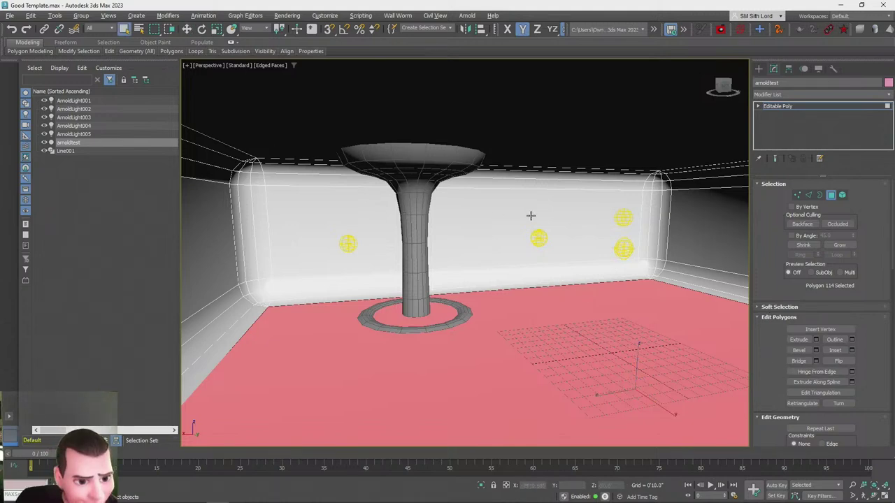
pyautogui.click(831, 196)
# Raise the lathed object along Z so its base bowl sits above the room's floor, and deselect it
pyautogui.click(435, 202)
pyautogui.moveTo(419, 259); pyautogui.dragTo(356, 231)
pyautogui.scroll(-5, 356, 231)
pyautogui.click(445, 143)
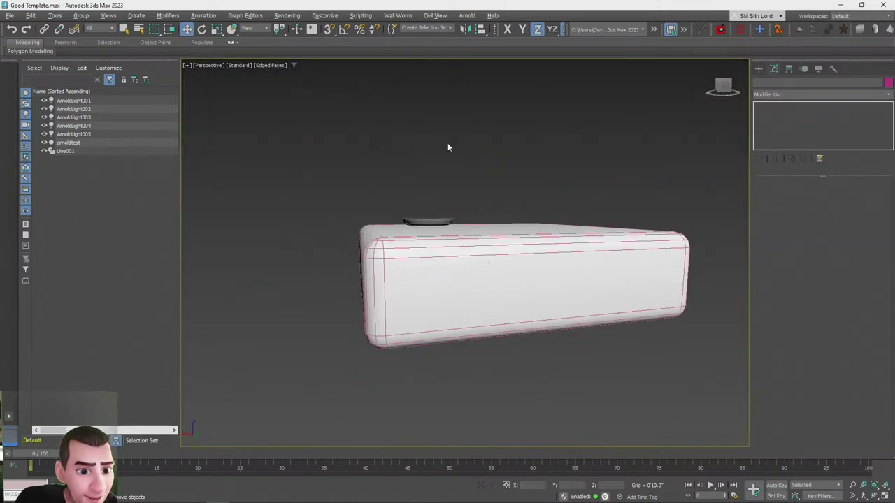
pyautogui.scroll(5, 518, 196)
pyautogui.keyDown('alt'); pyautogui.moveTo(529, 185); pyautogui.dragTo(469, 254, button='middle'); pyautogui.keyUp('alt')
pyautogui.scroll(2, 523, 202)
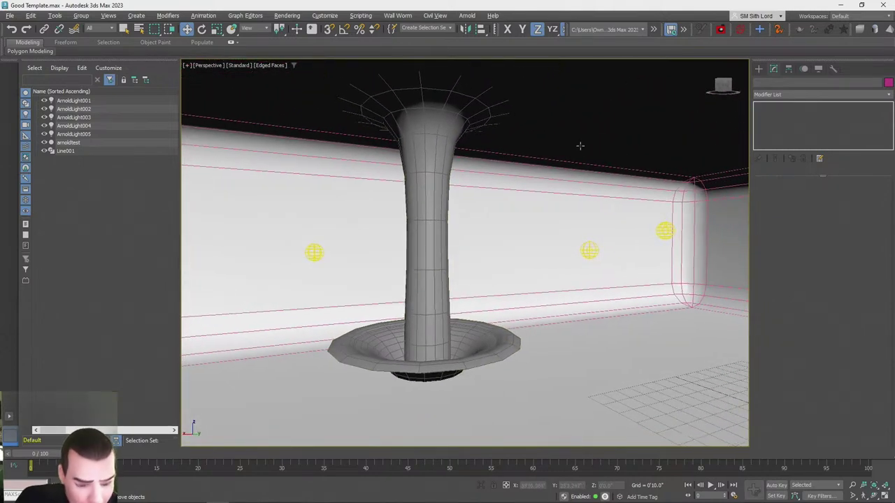
# Render the perspective view to check the raised object, close the frame window and cancel the rendering
pyautogui.hotkey('shift', 'q')
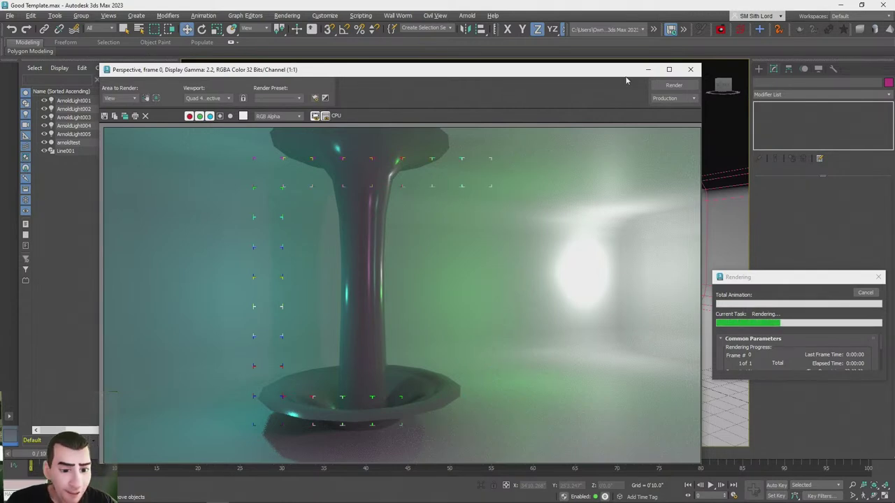
pyautogui.click(690, 69)
pyautogui.click(866, 293)
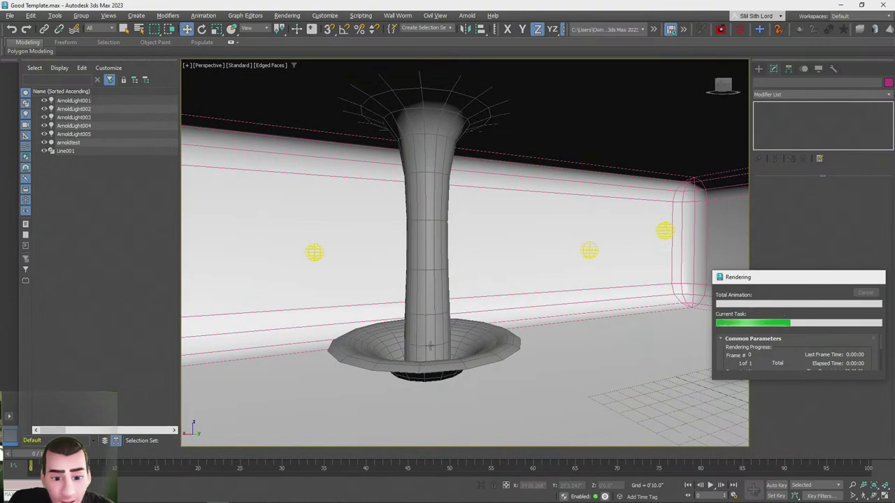
# In wireframe, delete the two intermediate vertices of the base's profile curve and move its outer end vertex inward to about Y -17'0.4"
pyautogui.click(449, 357)
pyautogui.click(775, 131)
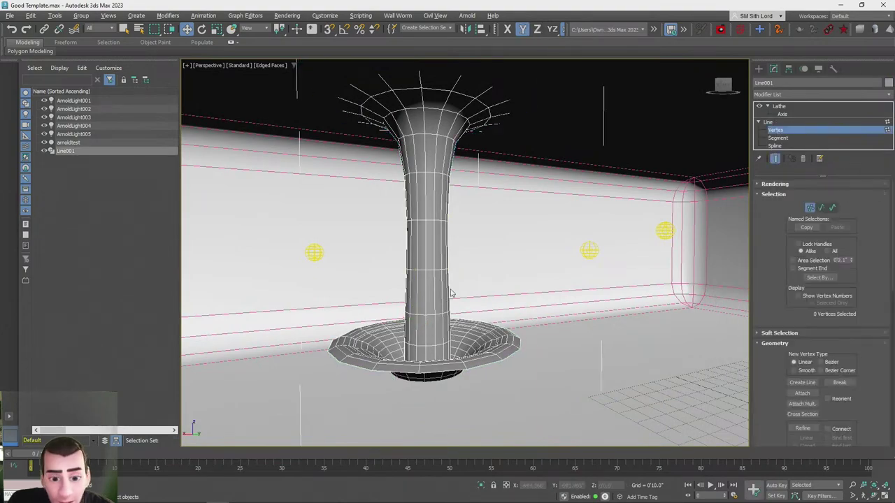
pyautogui.press('F3')
pyautogui.moveTo(455, 300)
pyautogui.keyDown('alt'); pyautogui.mouseDown(button='middle')
pyautogui.moveTo(457, 319)
pyautogui.moveTo(418, 323)
pyautogui.mouseUp(button='middle'); pyautogui.keyUp('alt')
pyautogui.click(418, 324)
pyautogui.rightClick(418, 323)
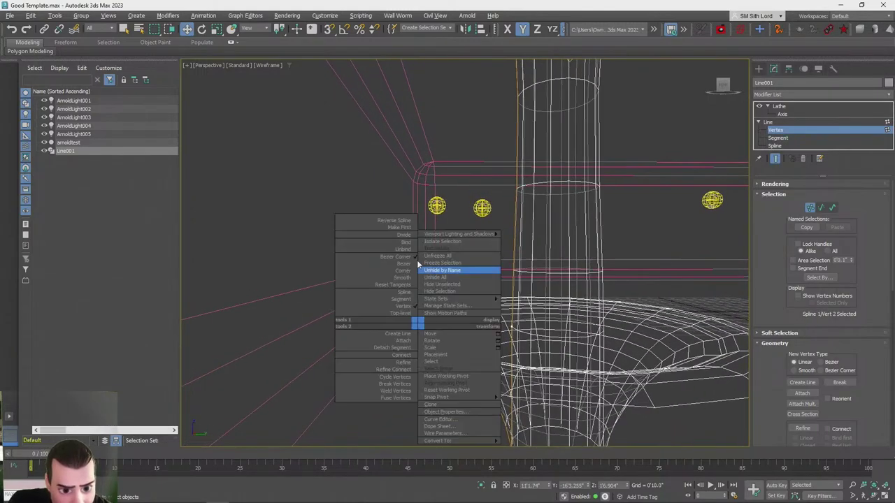
pyautogui.click(578, 4)
pyautogui.click(441, 285)
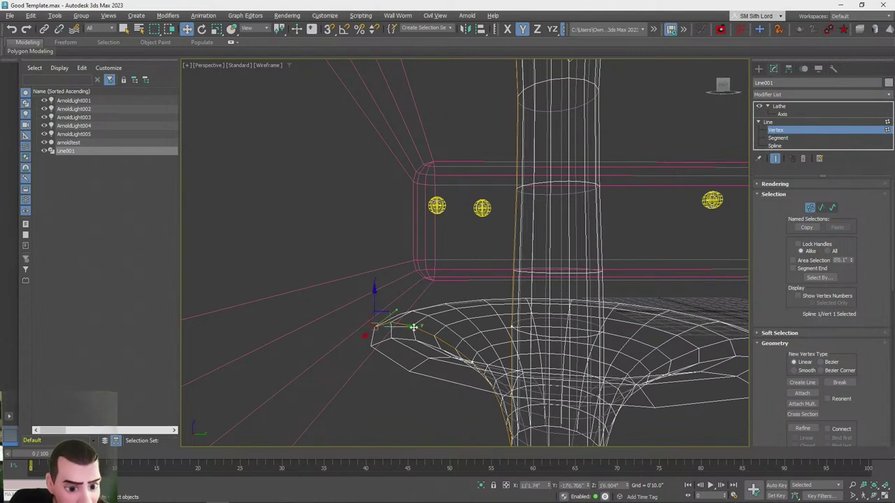
pyautogui.moveTo(411, 327); pyautogui.dragTo(430, 361)
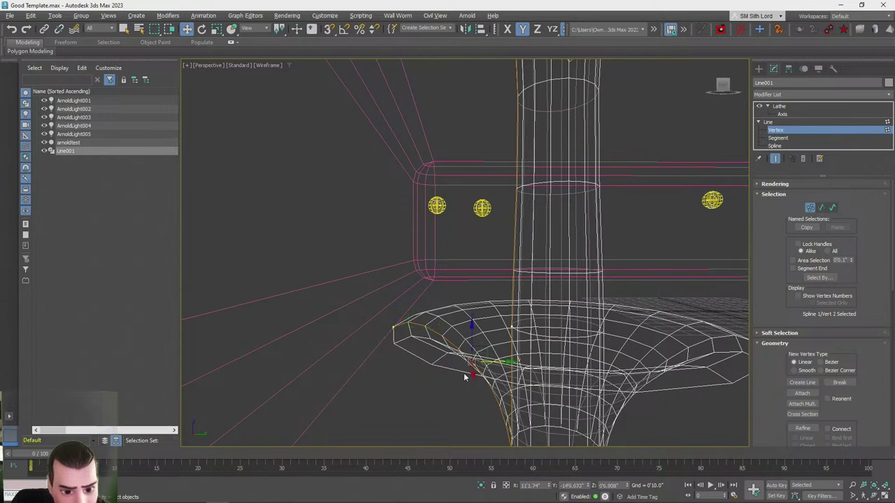
pyautogui.hotkey('ctrl', 'z')
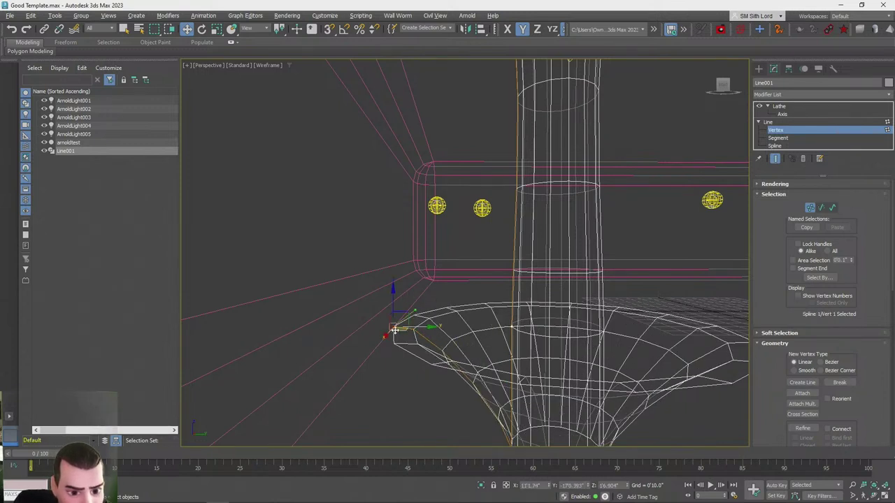
# Change the vertex type of the base's outer end point, trying Smooth and settling on Bezier Corner
pyautogui.rightClick(394, 329)
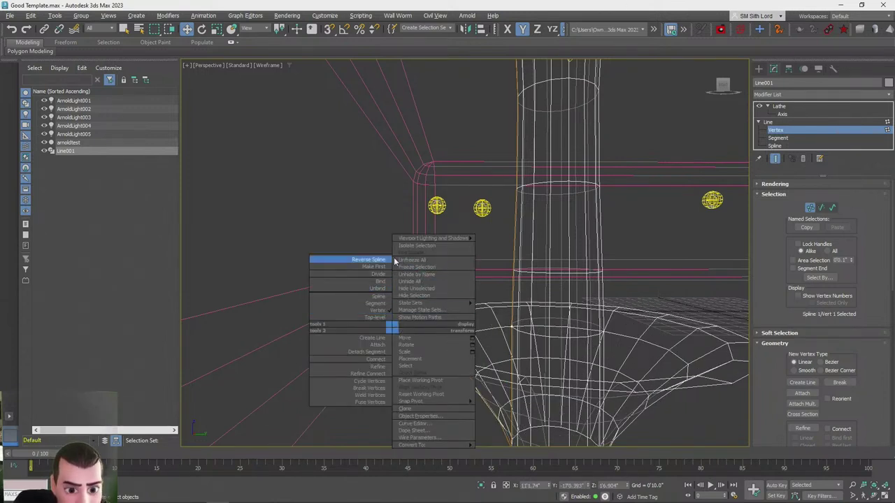
pyautogui.click(630, 4)
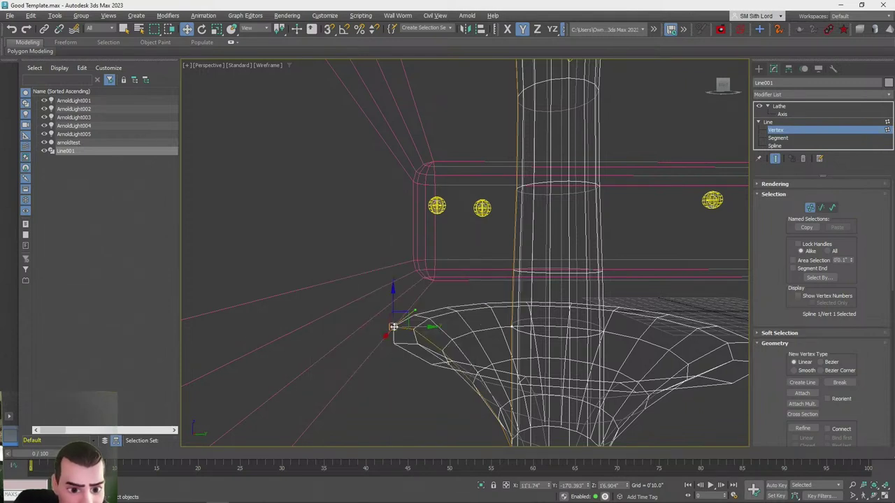
pyautogui.rightClick(394, 327)
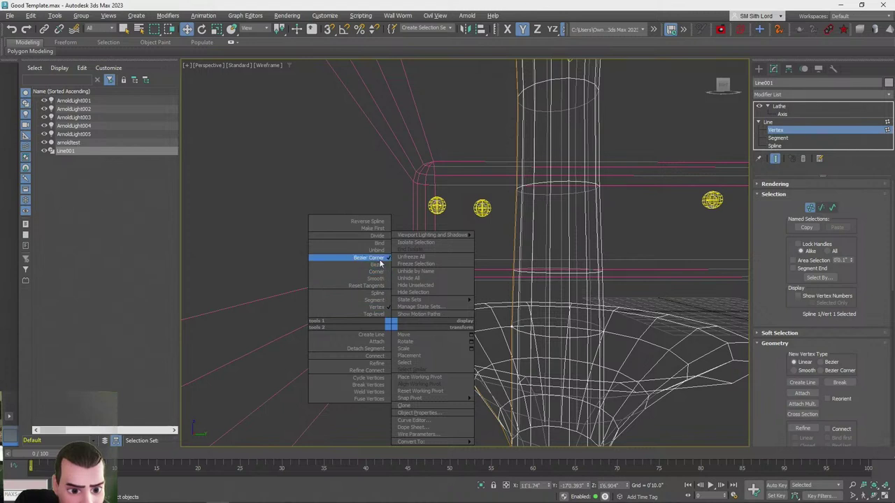
pyautogui.click(380, 278)
pyautogui.rightClick(394, 327)
pyautogui.click(374, 260)
# Pull the outer end vertex's tangent handle upward to arch the bowl's rim, and check it in shaded display
pyautogui.click(404, 312)
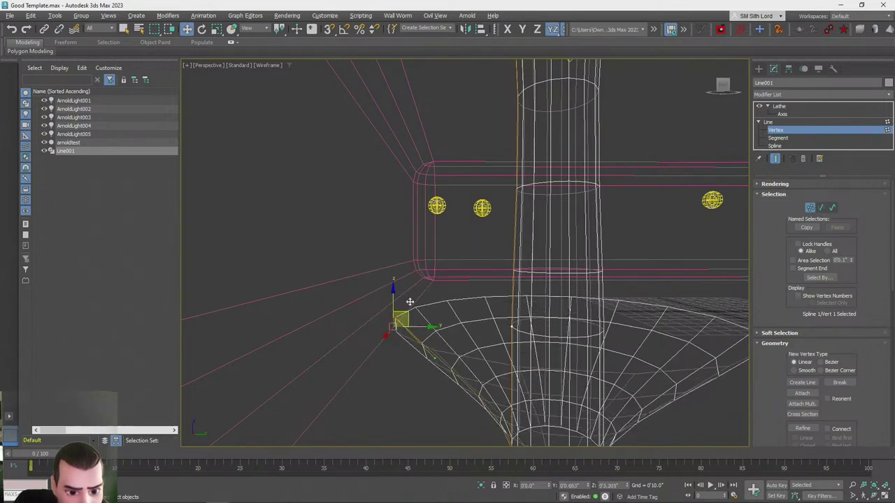
pyautogui.moveTo(434, 367); pyautogui.dragTo(451, 272)
pyautogui.press('F3')
pyautogui.keyDown('alt'); pyautogui.moveTo(533, 298); pyautogui.dragTo(534, 297, button='middle'); pyautogui.keyUp('alt')
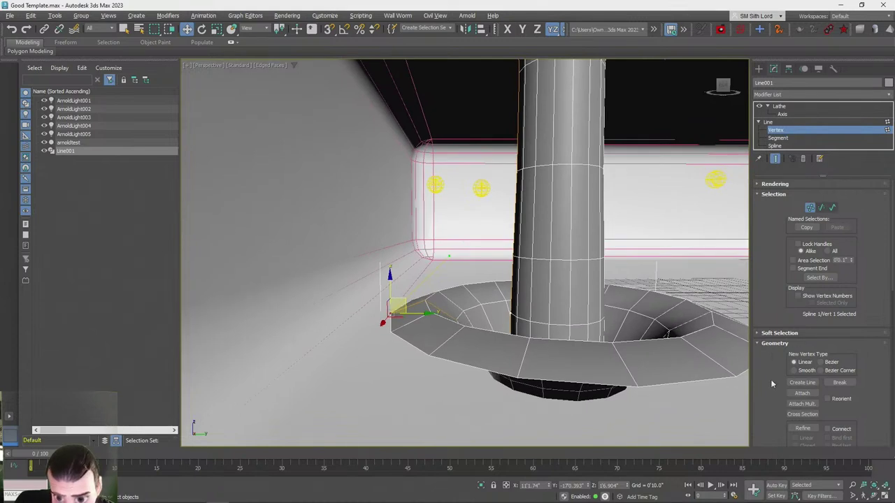
# Try the profile line's interpolation at 5 steps and set it back to 4
pyautogui.scroll(-6, 769, 363)
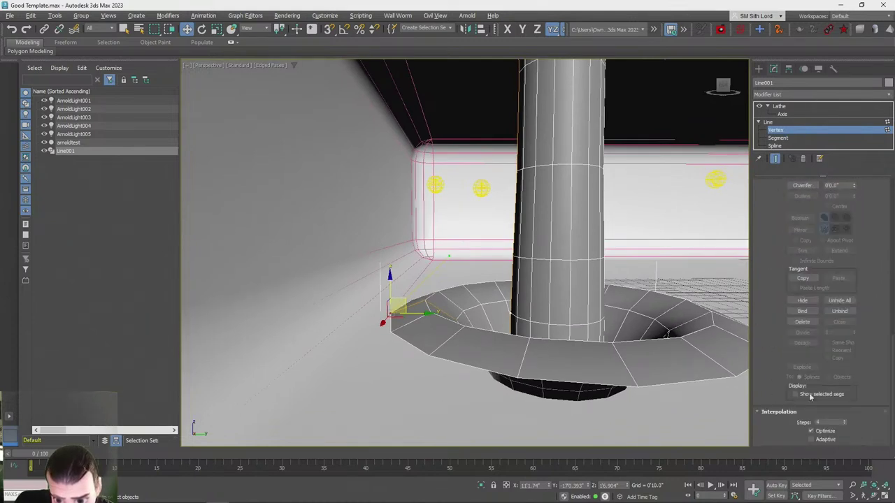
pyautogui.click(844, 419)
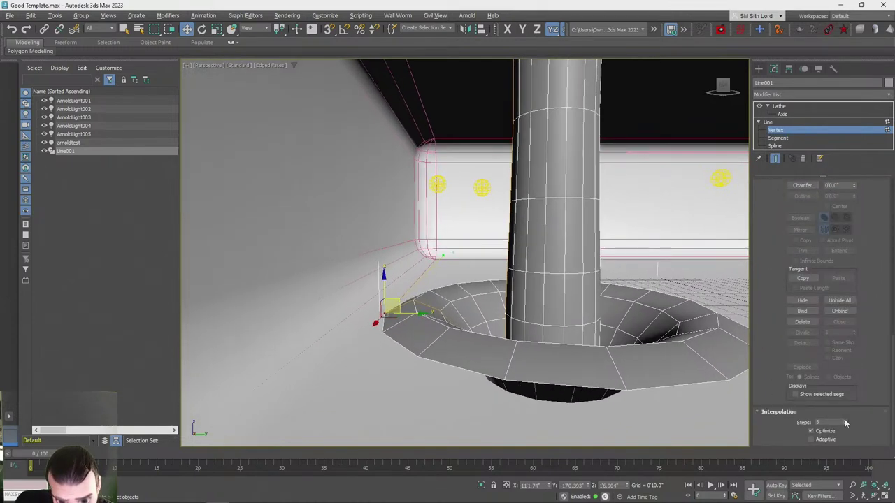
pyautogui.click(845, 420)
pyautogui.click(845, 425)
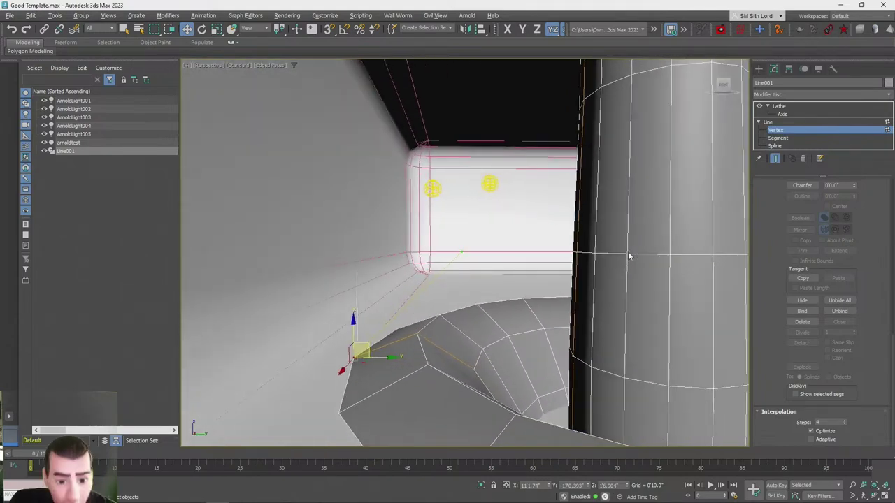
# In wireframe display, insert a vertex with Refine on the profile curve of the bowl's rim
pyautogui.press('F3')
pyautogui.keyDown('alt'); pyautogui.moveTo(625, 256); pyautogui.dragTo(709, 425, button='middle'); pyautogui.keyUp('alt')
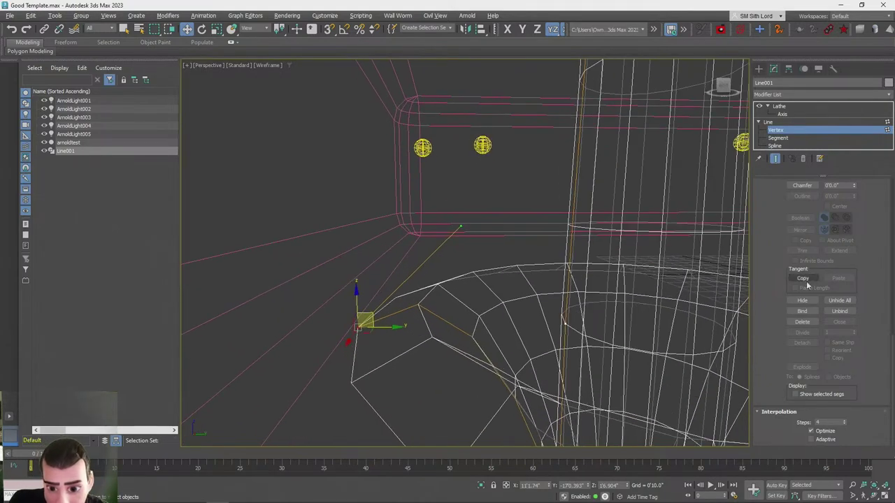
pyautogui.scroll(5, 773, 244)
pyautogui.scroll(3, 784, 318)
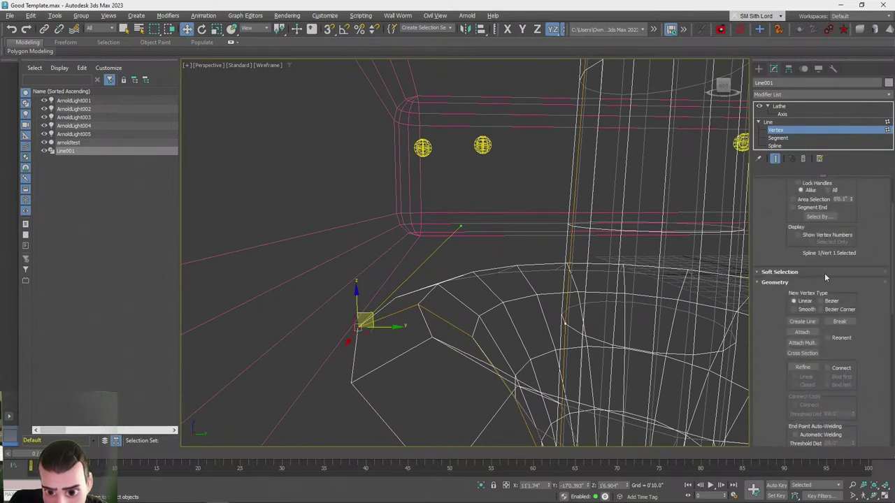
pyautogui.click(793, 369)
pyautogui.keyDown('alt'); pyautogui.moveTo(426, 304); pyautogui.dragTo(454, 336, button='middle'); pyautogui.keyUp('alt')
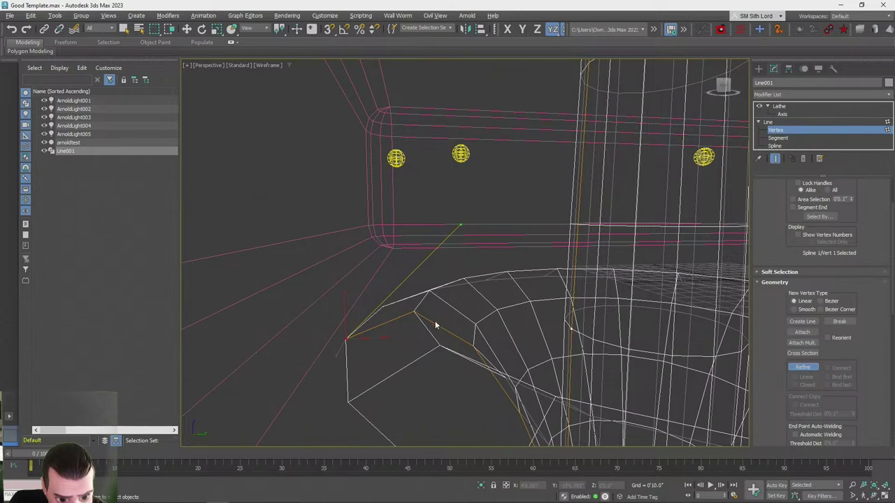
pyautogui.keyDown('alt'); pyautogui.moveTo(444, 327); pyautogui.dragTo(457, 302, button='middle'); pyautogui.keyUp('alt')
pyautogui.click(802, 367)
# Move the profile's outer end vertex inward along Y to narrow the bowl
pyautogui.press('w')
pyautogui.press('F3')
pyautogui.keyDown('alt'); pyautogui.moveTo(581, 234); pyautogui.dragTo(582, 297, button='middle'); pyautogui.keyUp('alt')
pyautogui.press('F3')
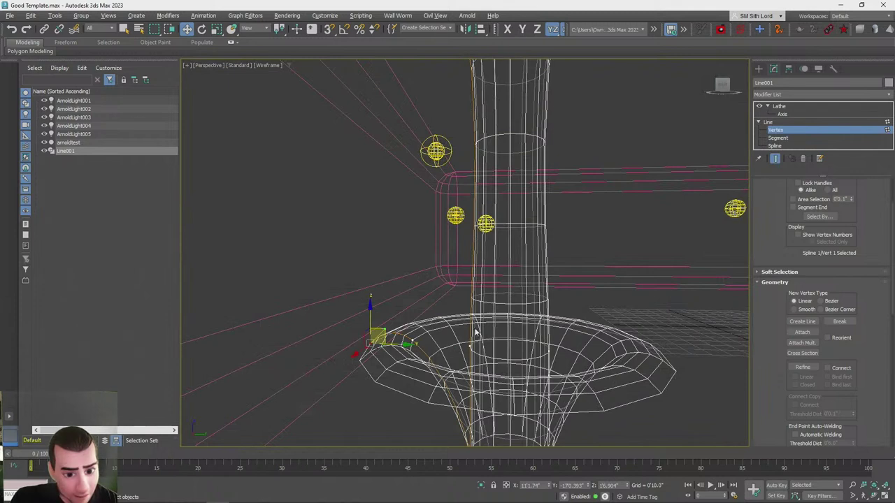
pyautogui.moveTo(327, 272); pyautogui.dragTo(430, 358)
pyautogui.hotkey('ctrl', 'z')
# Refine the narrowed rim's profile with another vertex on its inner side and check it in shaded display
pyautogui.click(802, 369)
pyautogui.click(428, 342)
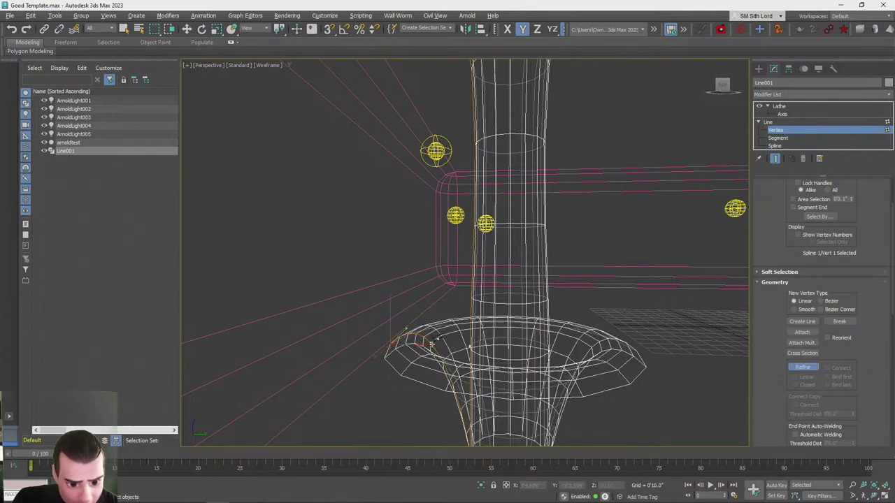
pyautogui.click(800, 370)
pyautogui.press('F3')
pyautogui.keyDown('alt'); pyautogui.moveTo(582, 194); pyautogui.dragTo(584, 193, button='middle'); pyautogui.keyUp('alt')
# Leave vertex editing, deselect the lathed object, test-render the perspective view and close the render
pyautogui.click(790, 132)
pyautogui.scroll(-8, 381, 245)
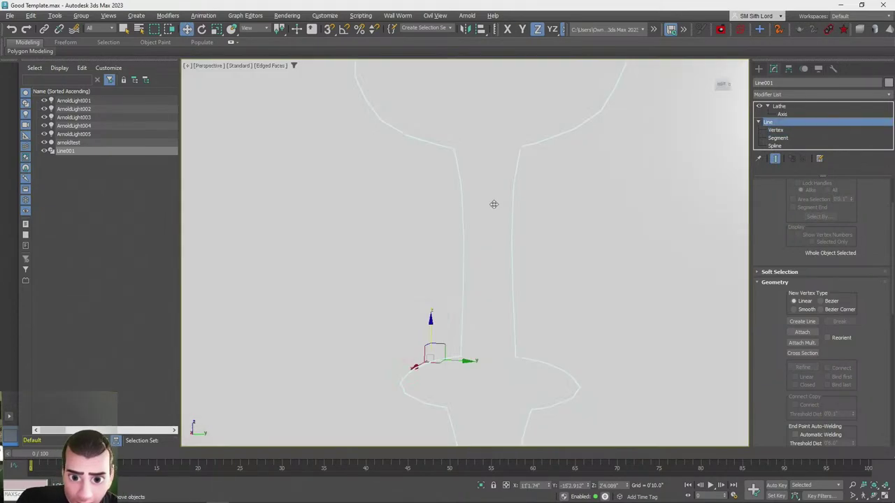
pyautogui.click(391, 191)
pyautogui.scroll(3, 705, 286)
pyautogui.scroll(-5, 705, 285)
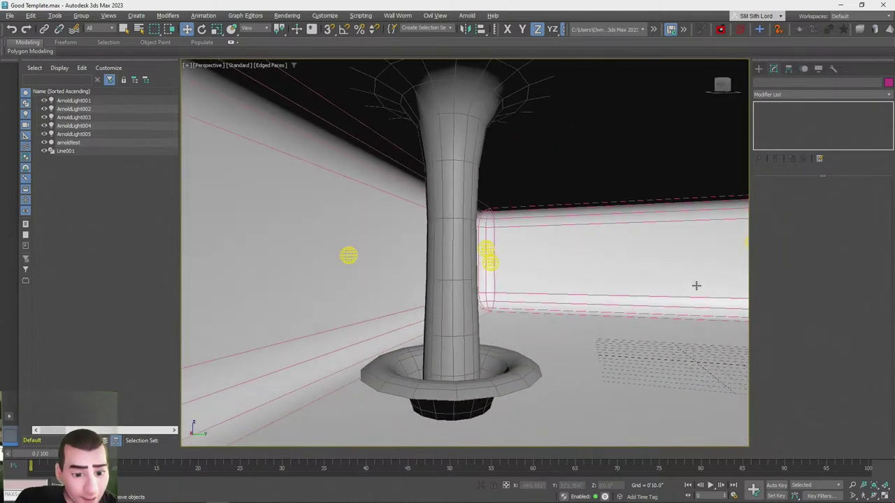
pyautogui.hotkey('shift', 'q')
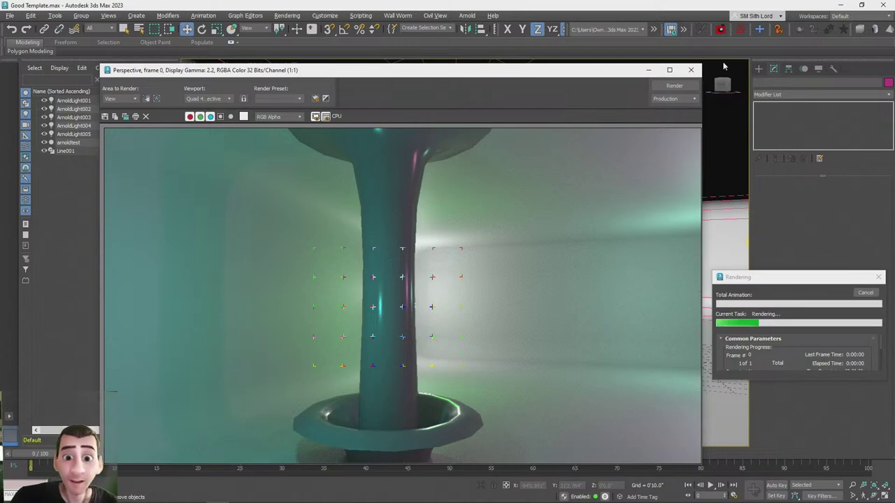
pyautogui.click(690, 69)
pyautogui.click(878, 278)
# Select the turquoise light ArnoldLight005, test-render the whole column from a wider view and close the render
pyautogui.moveTo(479, 268)
pyautogui.keyDown('alt'); pyautogui.mouseDown(button='middle')
pyautogui.moveTo(480, 277)
pyautogui.moveTo(497, 272)
pyautogui.mouseUp(button='middle'); pyautogui.keyUp('alt')
pyautogui.scroll(-6, 496, 271)
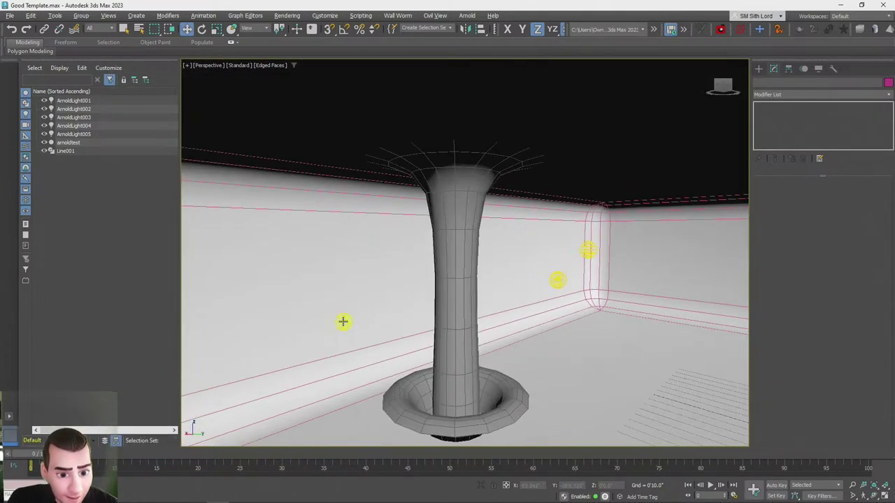
pyautogui.click(504, 283)
pyautogui.click(345, 324)
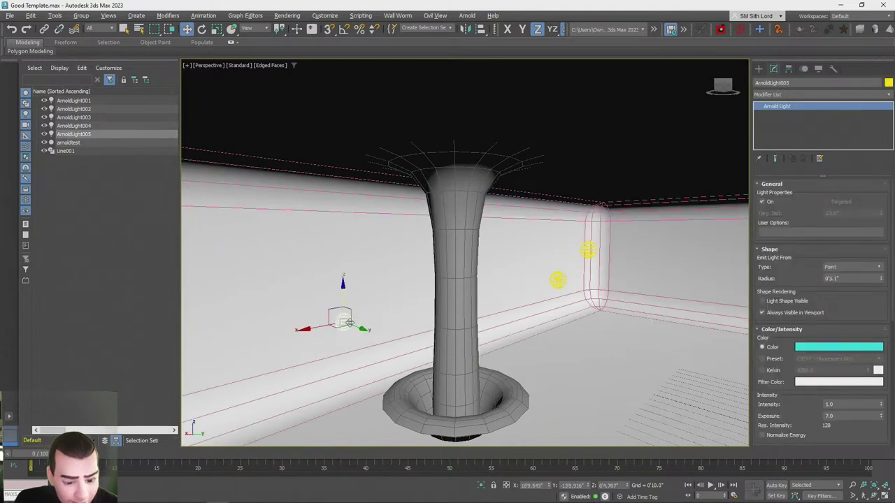
pyautogui.hotkey('shift', 'q')
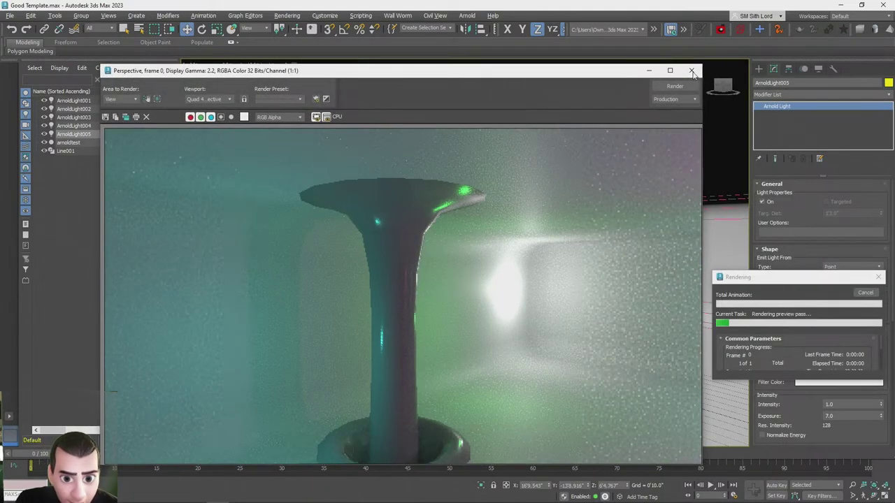
pyautogui.click(692, 71)
pyautogui.click(880, 277)
# Delete the light ArnoldLight001 near the room's far corner and move the green ArnoldLight004 to the column's base
pyautogui.click(588, 251)
pyautogui.press('Delete')
pyautogui.click(562, 283)
pyautogui.click(564, 274)
pyautogui.moveTo(549, 271); pyautogui.dragTo(430, 380)
pyautogui.moveTo(542, 328)
pyautogui.keyDown('alt'); pyautogui.mouseDown(button='middle')
pyautogui.moveTo(478, 344)
pyautogui.moveTo(531, 342)
pyautogui.mouseUp(button='middle'); pyautogui.keyUp('alt')
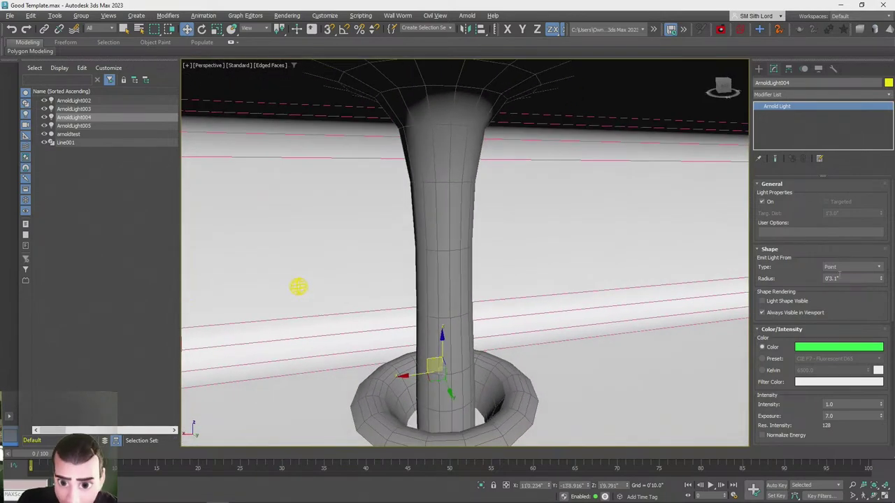
# Try the Cylinder shape for the green light and move it horizontally to about X 12'8.6", Y -10'7"
pyautogui.click(847, 272)
pyautogui.click(838, 319)
pyautogui.keyDown('alt'); pyautogui.moveTo(524, 314); pyautogui.dragTo(553, 331, button='middle'); pyautogui.keyUp('alt')
pyautogui.scroll(-2, 533, 343)
pyautogui.moveTo(503, 274); pyautogui.dragTo(512, 314)
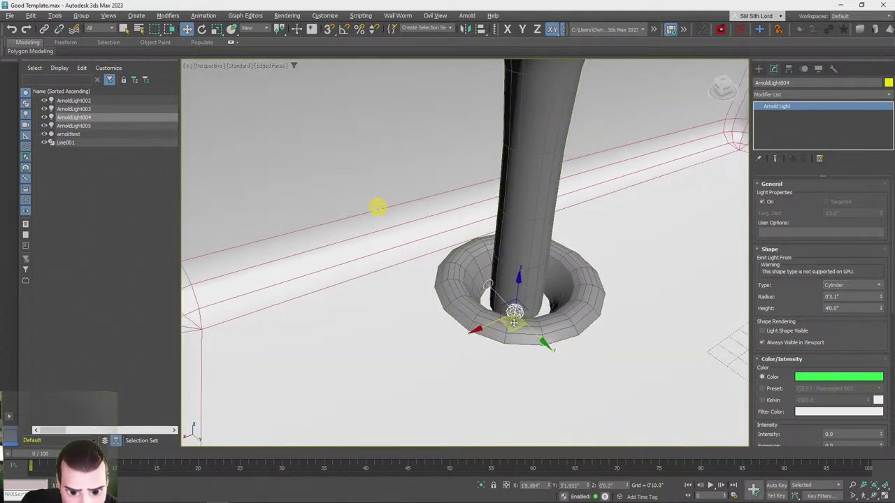
# Change the green light's shape to Quad and align its center to the column's center on X, Y and Z
pyautogui.click(851, 285)
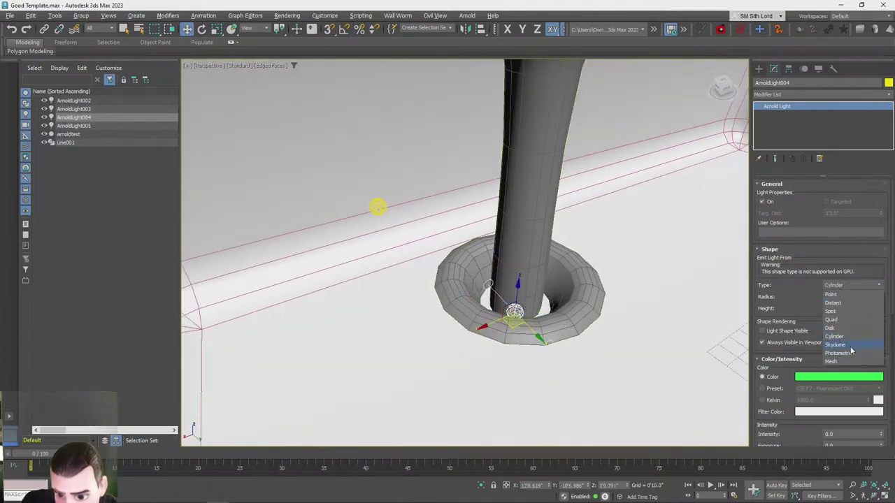
pyautogui.click(831, 319)
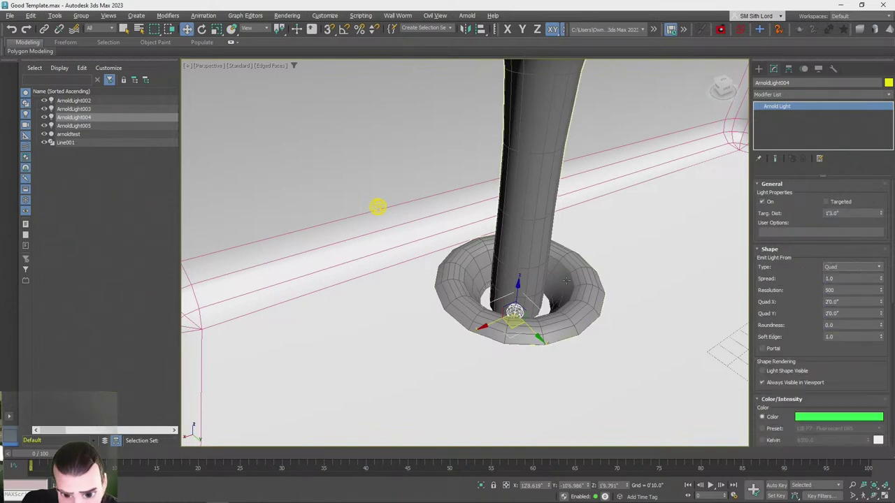
pyautogui.scroll(5, 537, 344)
pyautogui.keyDown('alt'); pyautogui.moveTo(537, 345); pyautogui.dragTo(502, 277, button='middle'); pyautogui.keyUp('alt')
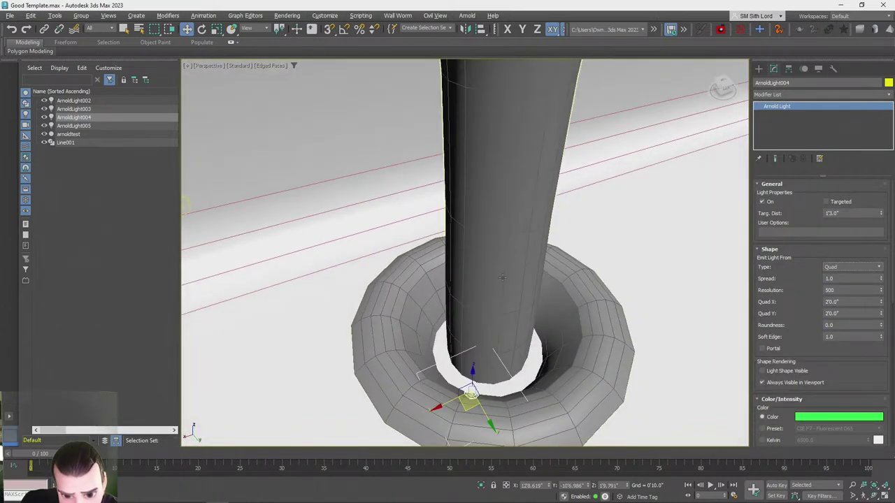
pyautogui.hotkey('alt', 'a')
pyautogui.click(502, 212)
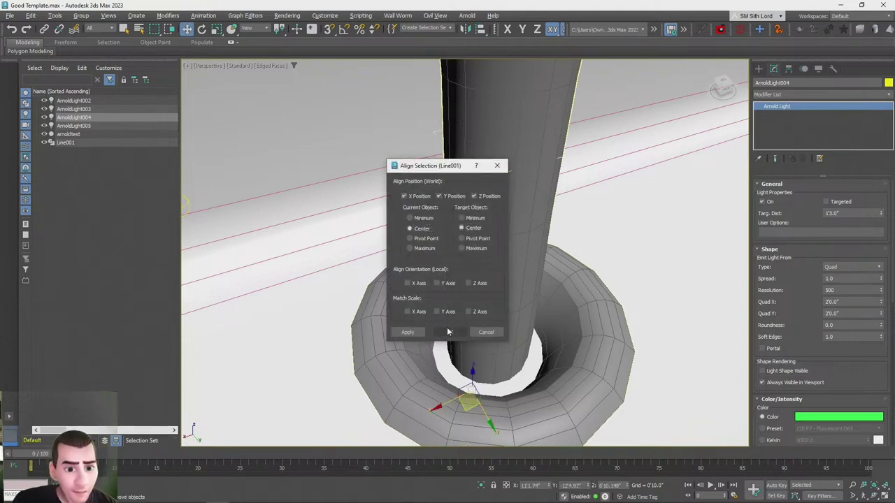
pyautogui.click(448, 331)
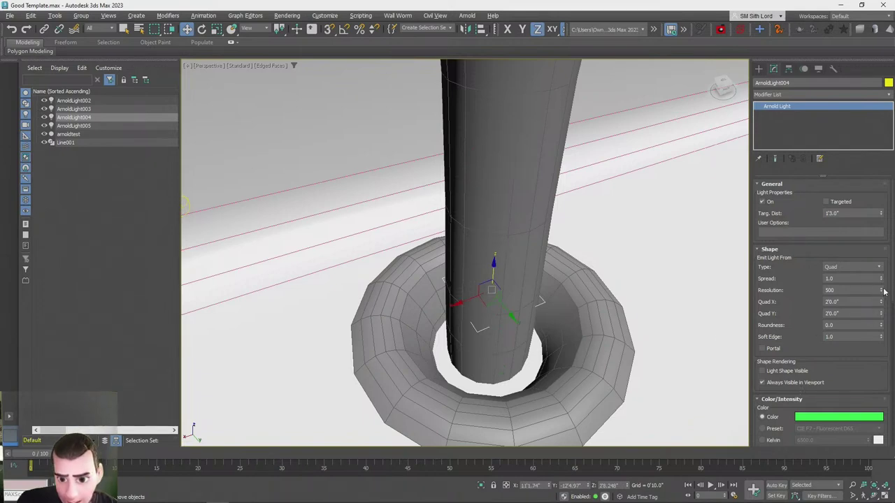
# Set the light's Quad X and Quad Y to 4'5.0" and lower it inside the bowl to about Z 1'7.8"
pyautogui.moveTo(881, 249); pyautogui.dragTo(882, 114)
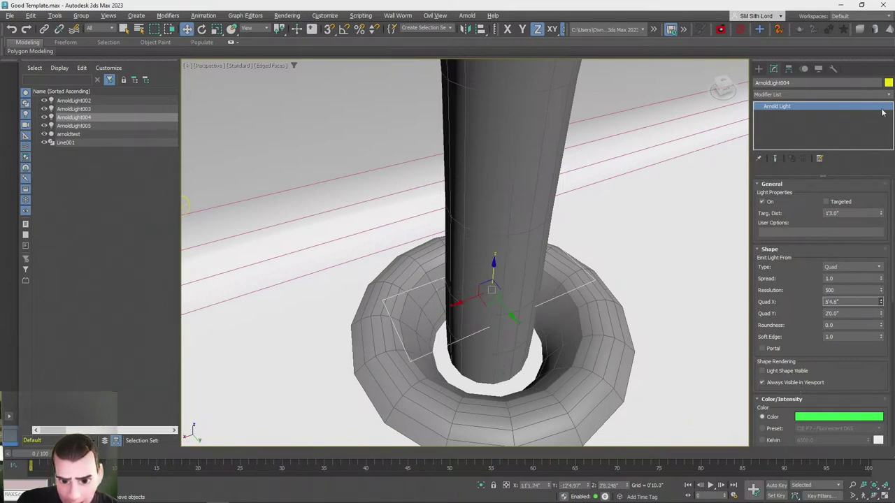
pyautogui.moveTo(882, 316); pyautogui.dragTo(882, 66)
pyautogui.keyDown('alt'); pyautogui.moveTo(643, 335); pyautogui.dragTo(668, 284, button='middle'); pyautogui.keyUp('alt')
pyautogui.moveTo(510, 240); pyautogui.dragTo(515, 229)
pyautogui.keyDown('alt'); pyautogui.moveTo(515, 231); pyautogui.dragTo(698, 311, button='middle'); pyautogui.keyUp('alt')
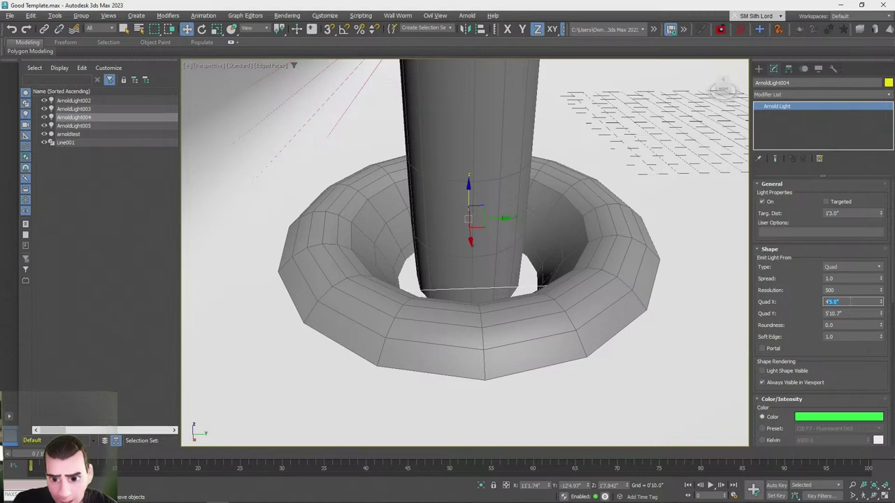
pyautogui.keyDown('alt'); pyautogui.moveTo(651, 253); pyautogui.dragTo(816, 232, button='middle'); pyautogui.keyUp('alt')
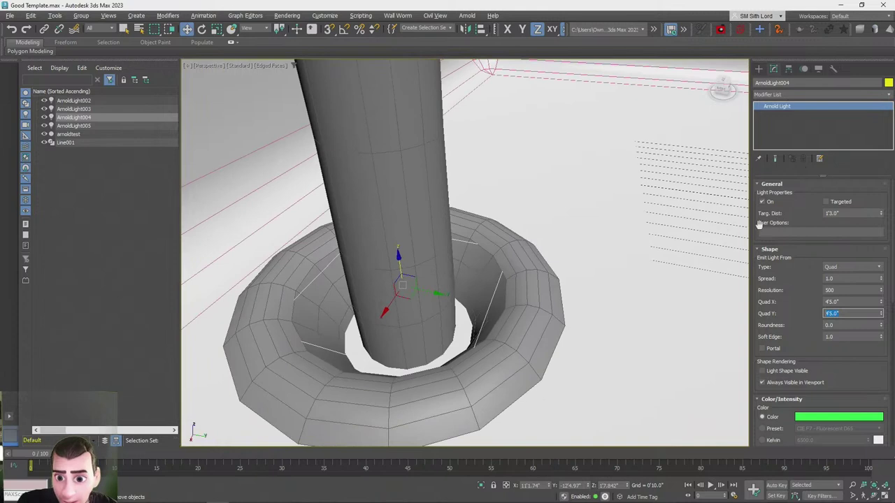
# Try the Cylinder shape for the aligned light and return to Quad
pyautogui.click(867, 267)
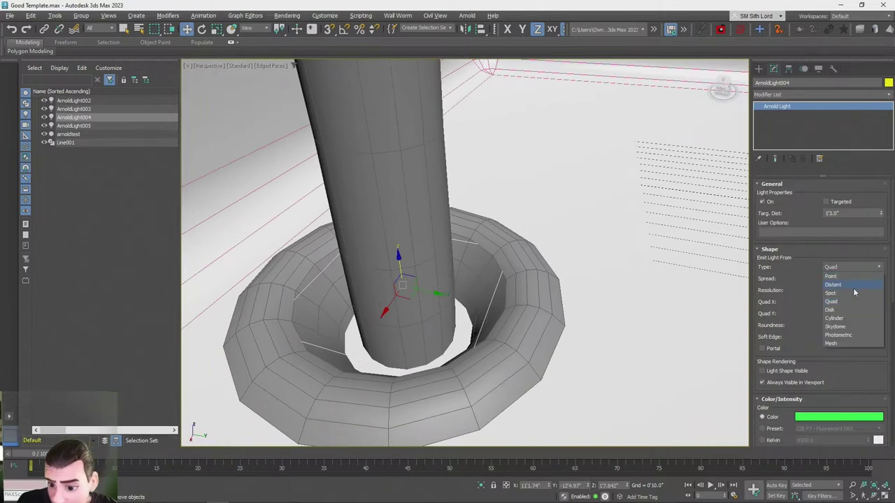
pyautogui.click(851, 319)
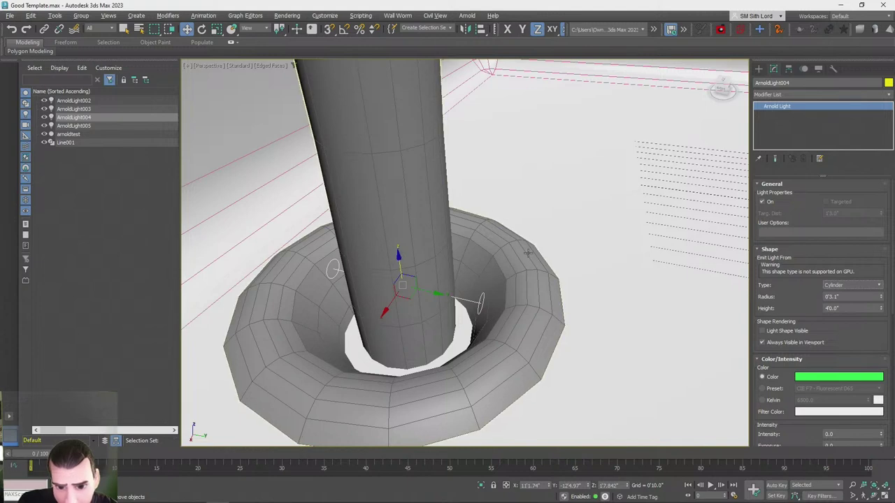
pyautogui.click(852, 285)
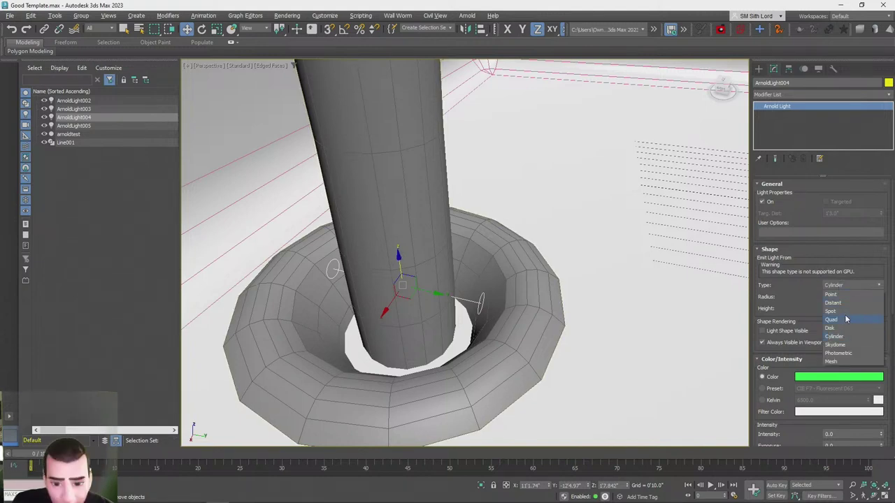
pyautogui.click(842, 320)
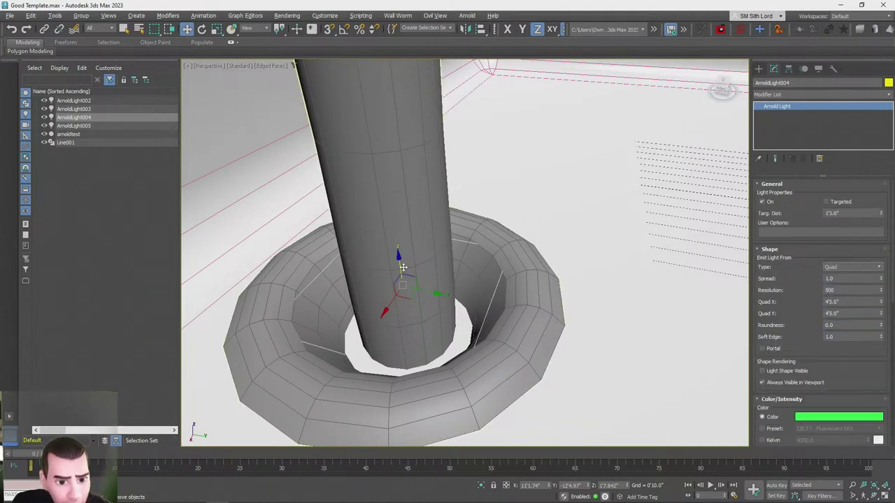
# Lower the quad light into the tapered base beneath the floor, to about Z -1'3.5"
pyautogui.moveTo(400, 267); pyautogui.dragTo(399, 276)
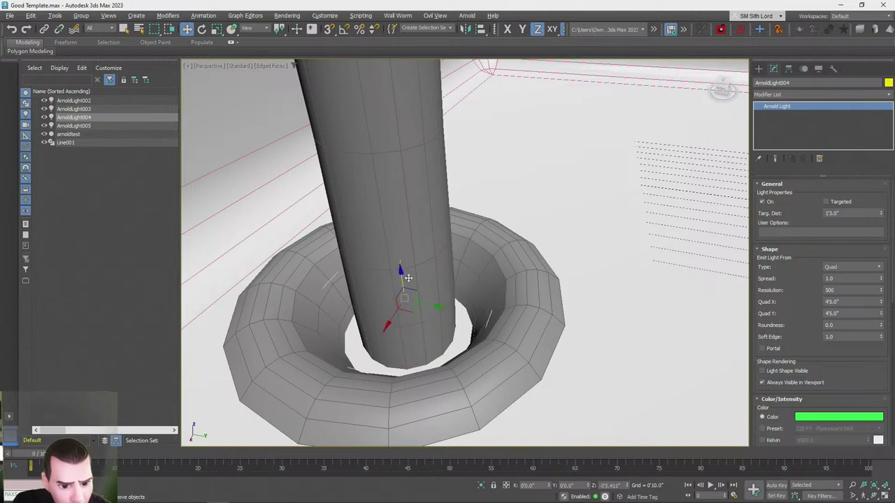
pyautogui.keyDown('alt'); pyautogui.moveTo(409, 281); pyautogui.dragTo(433, 108, button='middle'); pyautogui.keyUp('alt')
pyautogui.click(422, 174)
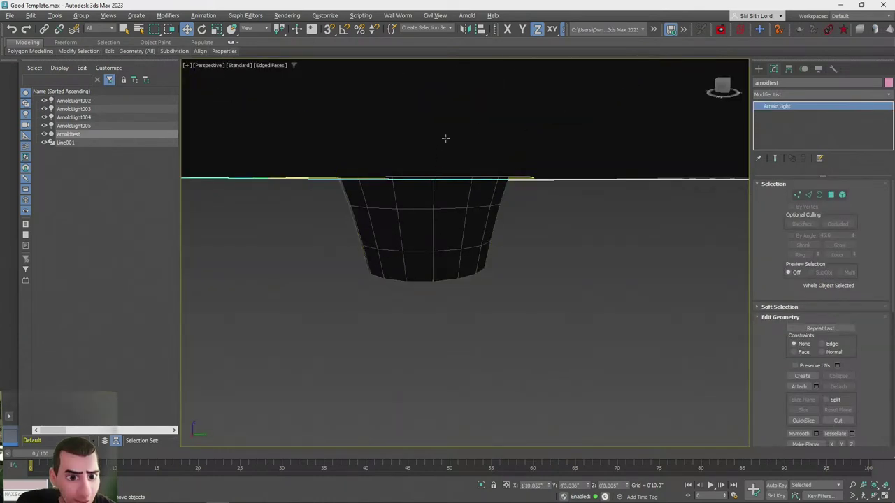
pyautogui.click(445, 137)
pyautogui.keyDown('alt'); pyautogui.moveTo(445, 138); pyautogui.dragTo(463, 173, button='middle'); pyautogui.keyUp('alt')
pyautogui.moveTo(427, 193); pyautogui.dragTo(427, 180)
pyautogui.keyDown('alt'); pyautogui.moveTo(428, 188); pyautogui.dragTo(428, 191, button='middle'); pyautogui.keyUp('alt')
pyautogui.press('z')
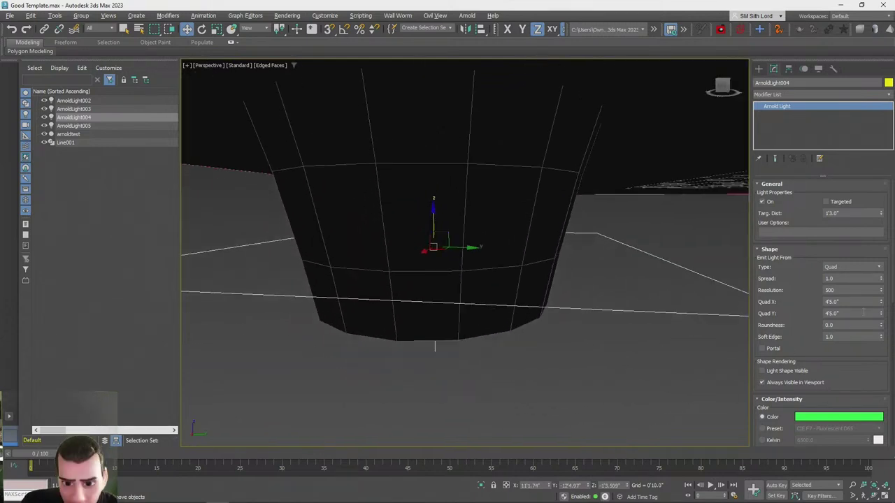
# Try 4'0.0" for the light's Quad X and Quad Y and settle on 3'0.0" for both
pyautogui.write("4'")
pyautogui.press('Tab')
pyautogui.write("4'")
pyautogui.press('Return')
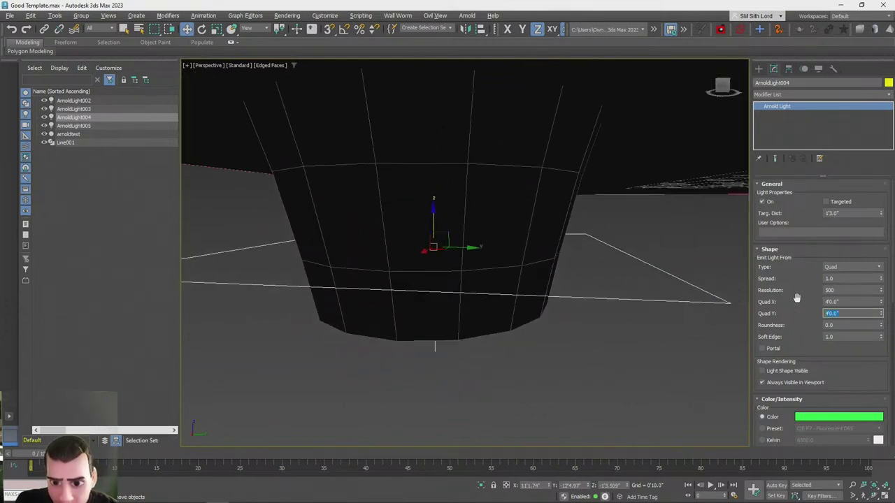
pyautogui.write('3')
pyautogui.press('Tab')
pyautogui.write('3')
pyautogui.press('Return')
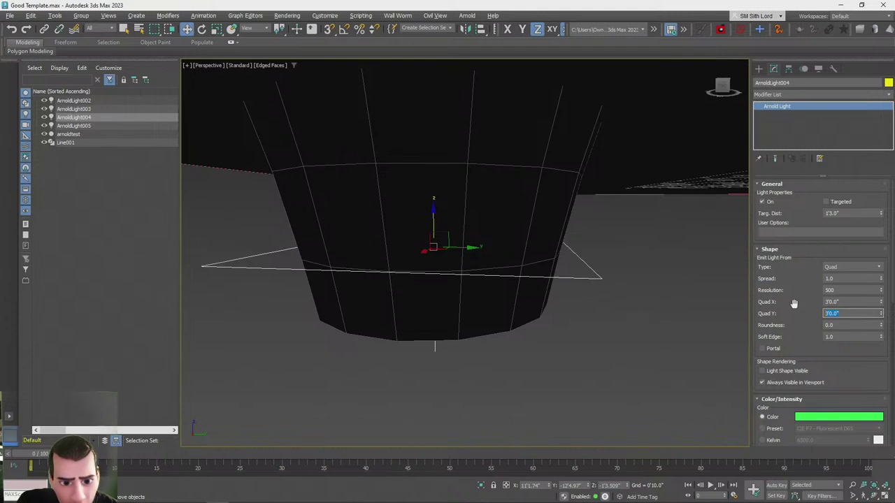
# Enable angle snap and rotate the quad light over so that it faces upward
pyautogui.scroll(-3, 596, 275)
pyautogui.keyDown('alt'); pyautogui.moveTo(596, 275); pyautogui.dragTo(537, 191, button='middle'); pyautogui.keyUp('alt')
pyautogui.press('e')
pyautogui.moveTo(519, 197); pyautogui.dragTo(425, 162)
pyautogui.hotkey('ctrl', 'z')
pyautogui.click(343, 29)
pyautogui.moveTo(521, 203); pyautogui.dragTo(433, 172)
# Select the room with ArnoldLight002, 003 and 005, excluding the column and its quad light, and move them down to fit the column's base
pyautogui.press('q')
pyautogui.keyDown('alt'); pyautogui.moveTo(671, 160); pyautogui.dragTo(492, 229, button='middle'); pyautogui.keyUp('alt')
pyautogui.scroll(-15, 493, 229)
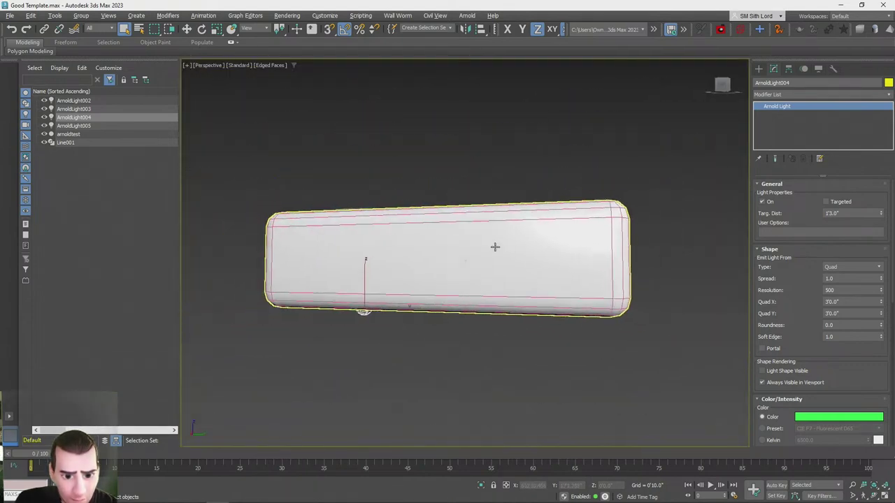
pyautogui.moveTo(323, 178); pyautogui.dragTo(597, 375)
pyautogui.scroll(8, 453, 326)
pyautogui.keyDown('alt'); pyautogui.moveTo(597, 371); pyautogui.dragTo(480, 393, button='middle'); pyautogui.keyUp('alt')
pyautogui.keyDown('alt'); pyautogui.click(449, 302); pyautogui.keyUp('alt')
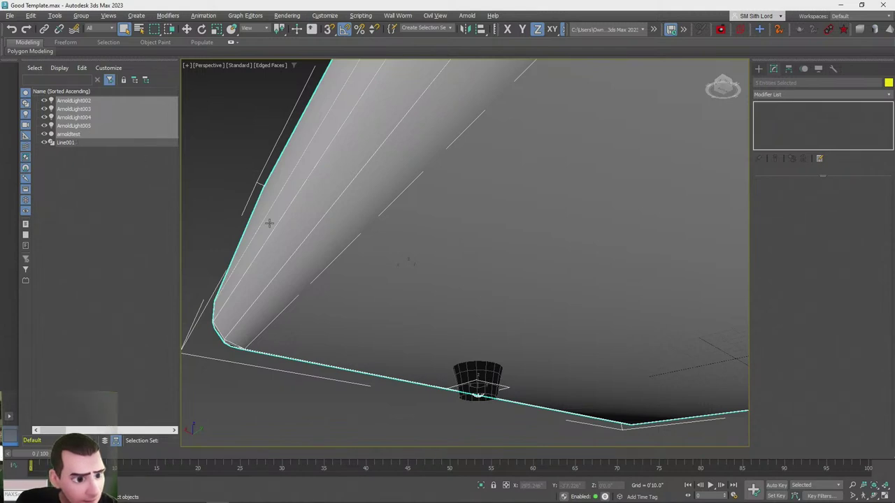
pyautogui.keyDown('alt'); pyautogui.moveTo(441, 329); pyautogui.dragTo(495, 290, button='middle'); pyautogui.keyUp('alt')
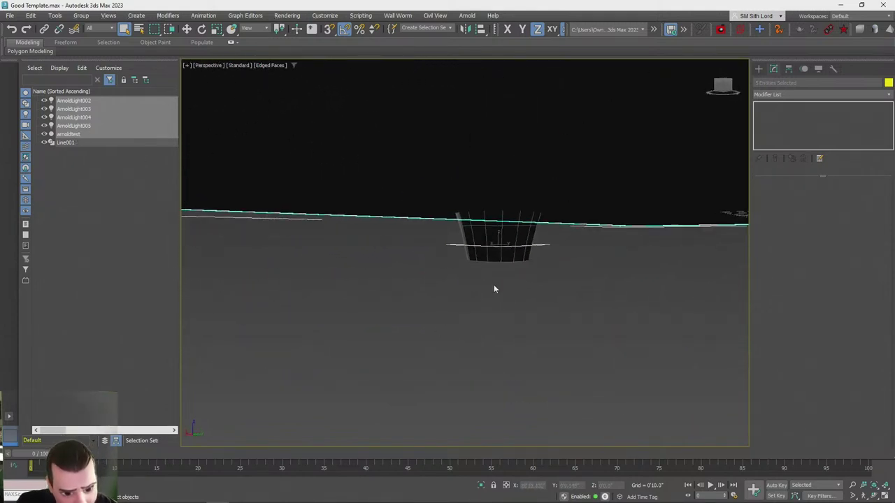
pyautogui.scroll(-8, 495, 249)
pyautogui.scroll(5, 495, 250)
pyautogui.keyDown('alt'); pyautogui.moveTo(494, 250); pyautogui.dragTo(471, 288, button='middle'); pyautogui.keyUp('alt')
pyautogui.press('w')
pyautogui.moveTo(481, 270)
pyautogui.mouseDown()
pyautogui.moveTo(474, 295)
pyautogui.moveTo(485, 279)
pyautogui.mouseUp()
pyautogui.moveTo(485, 279); pyautogui.dragTo(480, 250, button='middle')
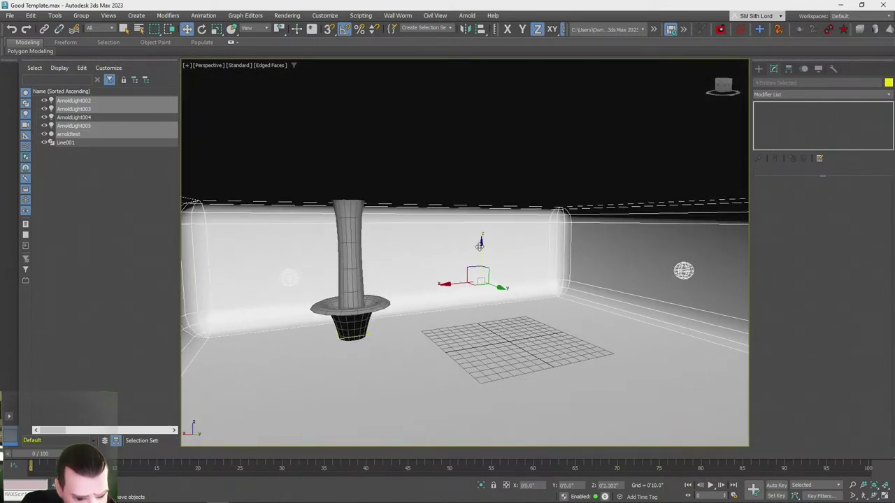
pyautogui.scroll(-1, 480, 249)
pyautogui.scroll(-6, 480, 250)
pyautogui.click(599, 181)
pyautogui.keyDown('alt'); pyautogui.moveTo(576, 305); pyautogui.dragTo(581, 287, button='middle'); pyautogui.keyUp('alt')
pyautogui.scroll(9, 573, 291)
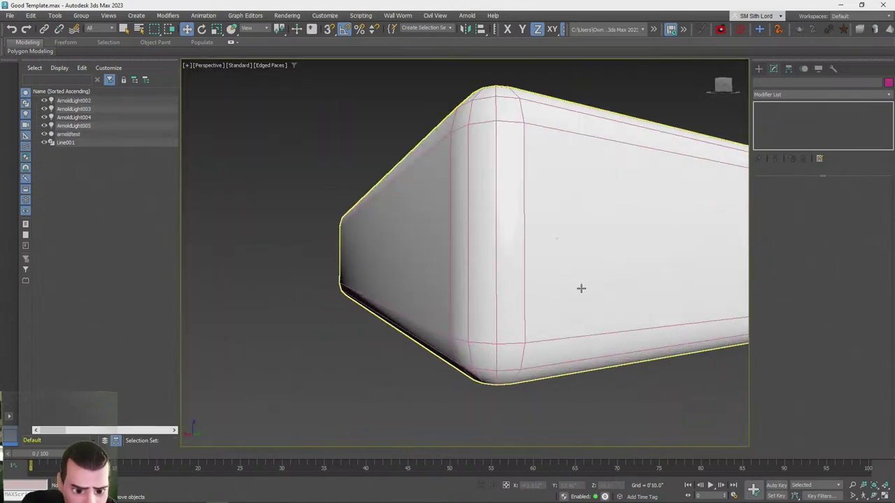
# Render the perspective view of the column and its base, and close the render
pyautogui.scroll(-2, 571, 291)
pyautogui.hotkey('shift', 'q')
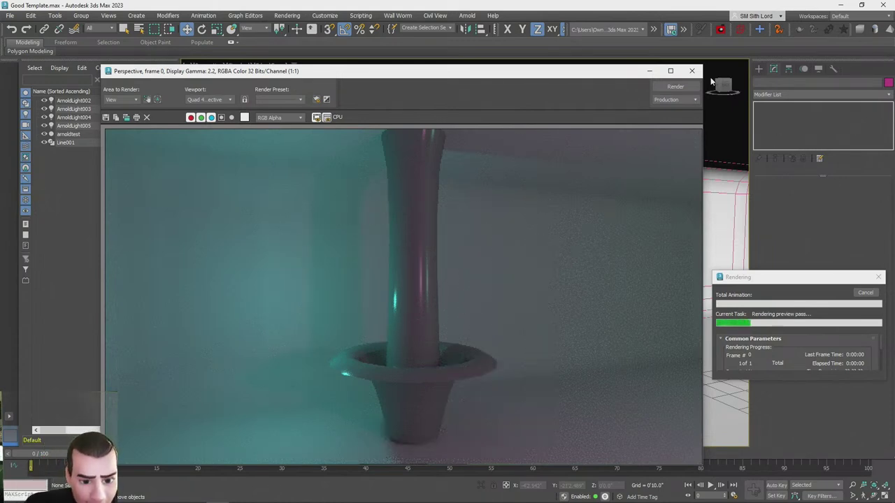
pyautogui.click(691, 71)
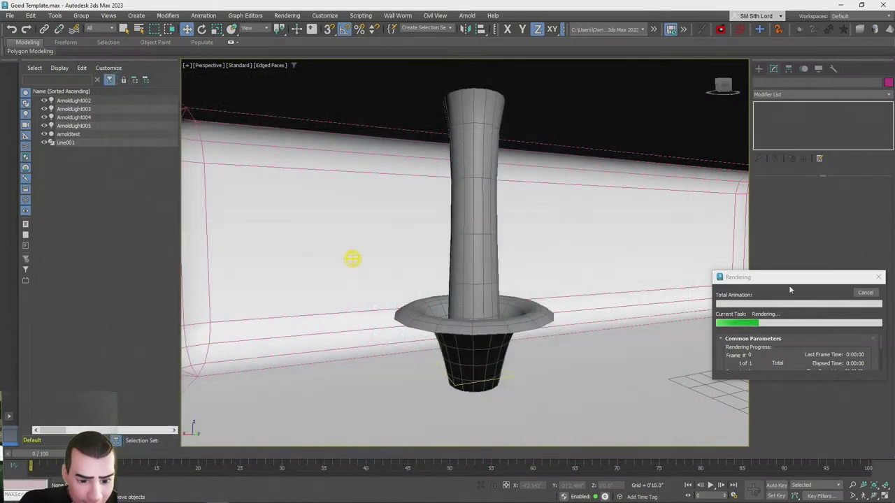
pyautogui.click(879, 277)
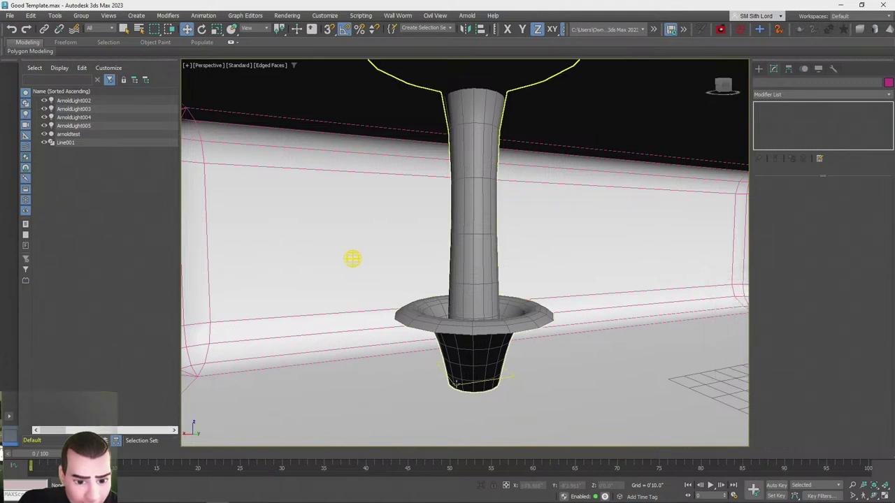
# Select the quad light ArnoldLight004 and move it along X out of the column's base, to about X 4'1.0"
pyautogui.click(454, 383)
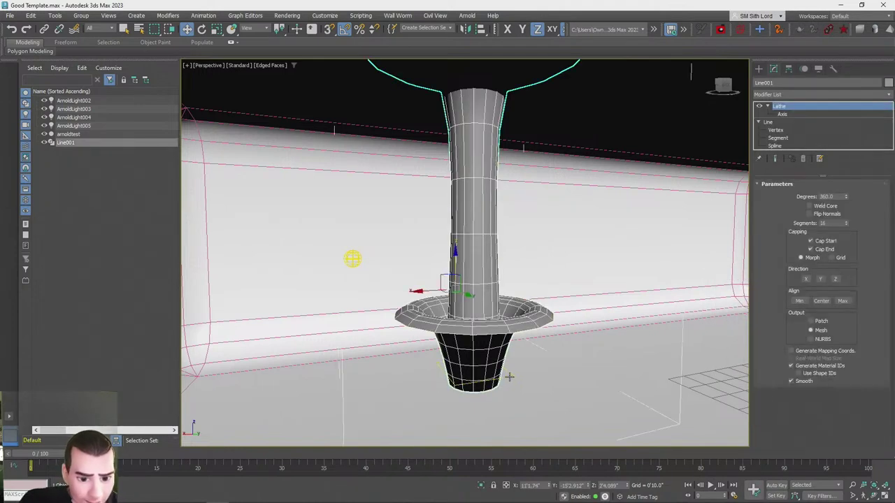
pyautogui.click(510, 377)
pyautogui.click(85, 126)
pyautogui.click(84, 117)
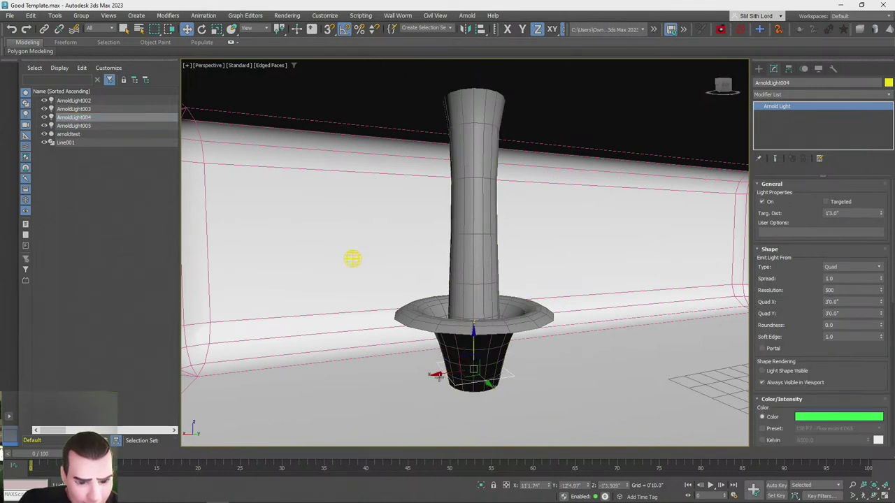
pyautogui.moveTo(436, 375); pyautogui.dragTo(552, 371)
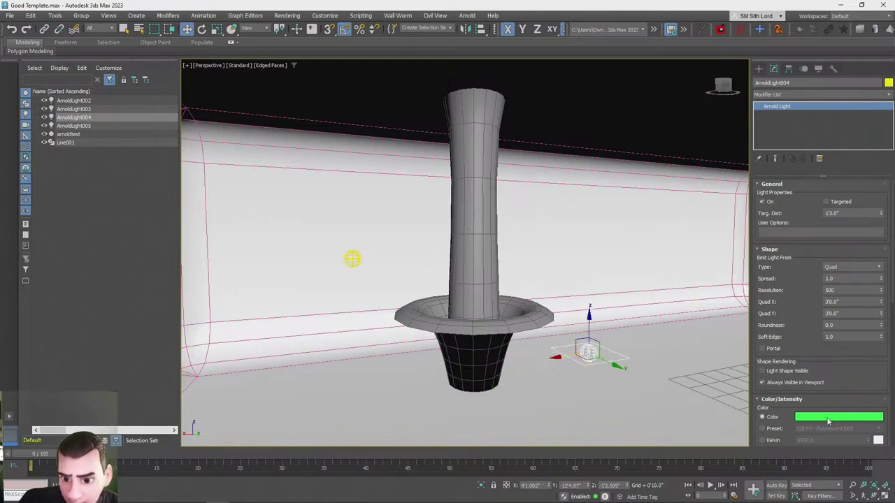
# Change the quad light's colour to white
pyautogui.click(827, 420)
pyautogui.moveTo(655, 348); pyautogui.dragTo(621, 317)
pyautogui.moveTo(705, 338); pyautogui.dragTo(716, 392)
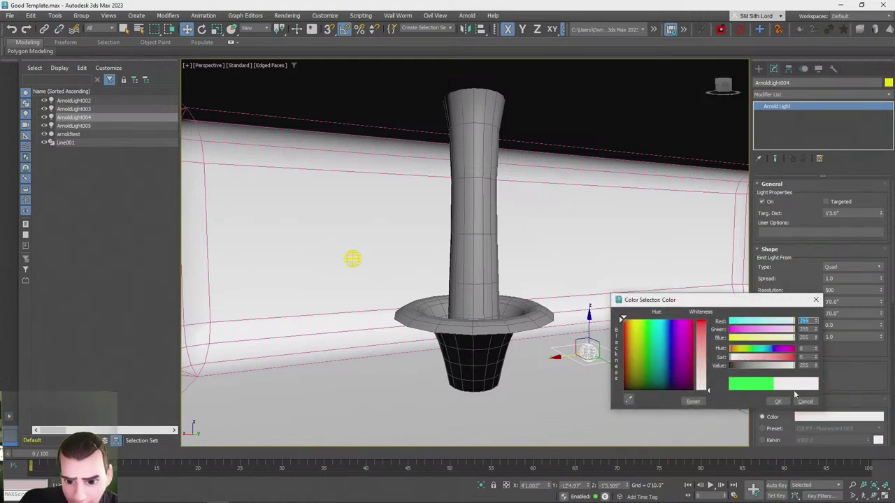
pyautogui.click(778, 402)
# Set the quad light's intensity to 1.0, try exposure 4.0 and settle on 7.0, matching ArnoldLight005
pyautogui.scroll(-3, 769, 402)
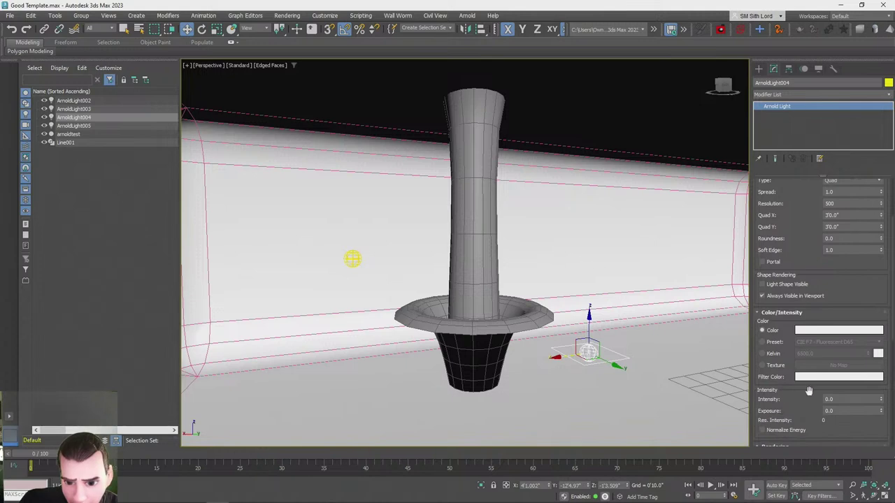
pyautogui.scroll(-2, 808, 390)
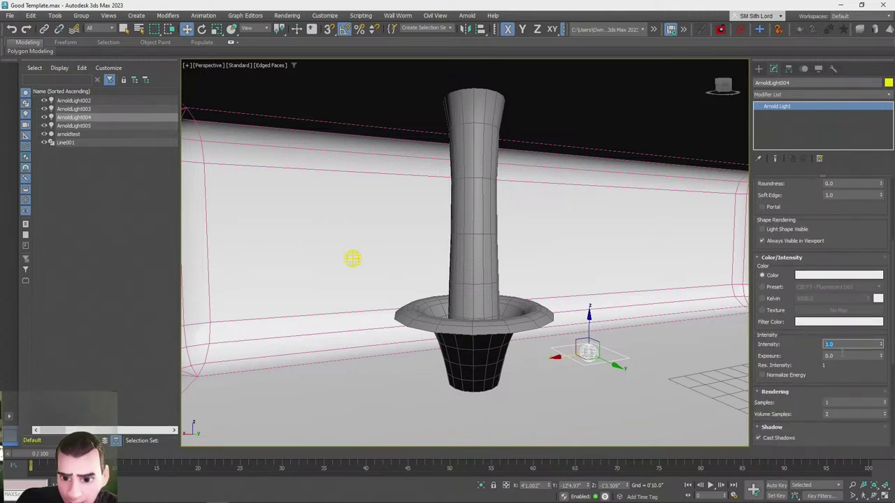
pyautogui.click(351, 261)
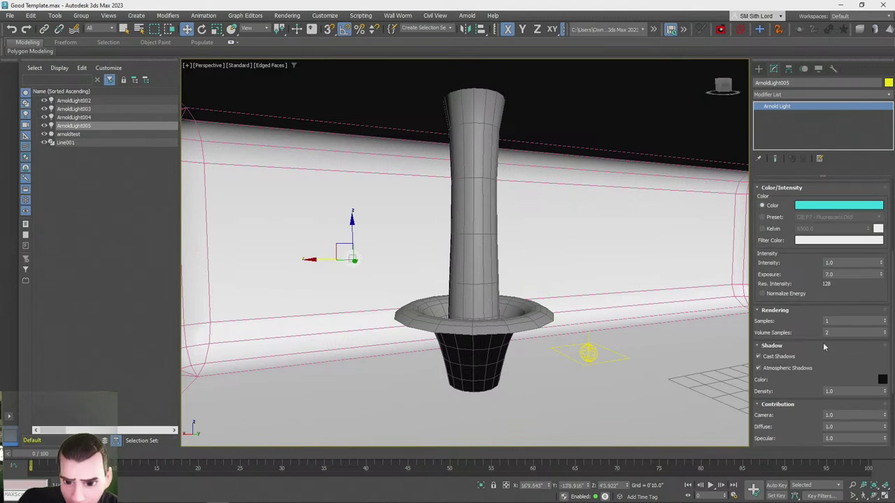
pyautogui.click(587, 355)
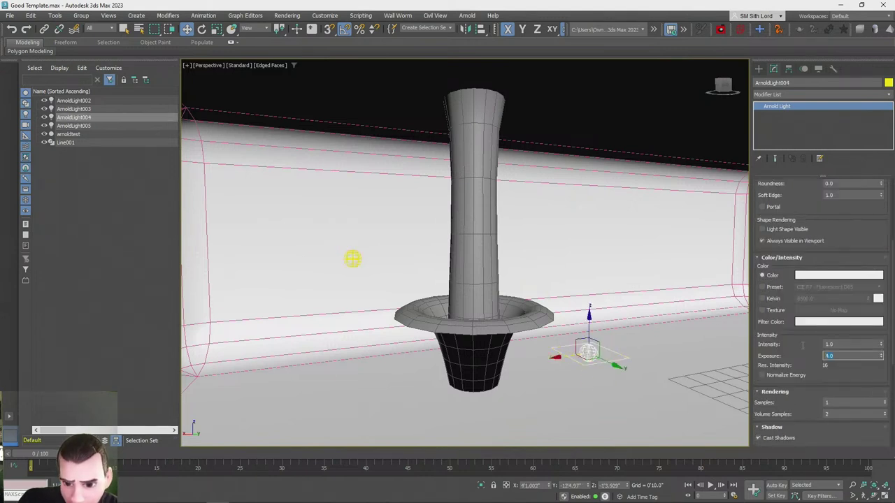
pyautogui.moveTo(600, 273); pyautogui.dragTo(590, 274, button='middle')
pyautogui.scroll(-2, 801, 358)
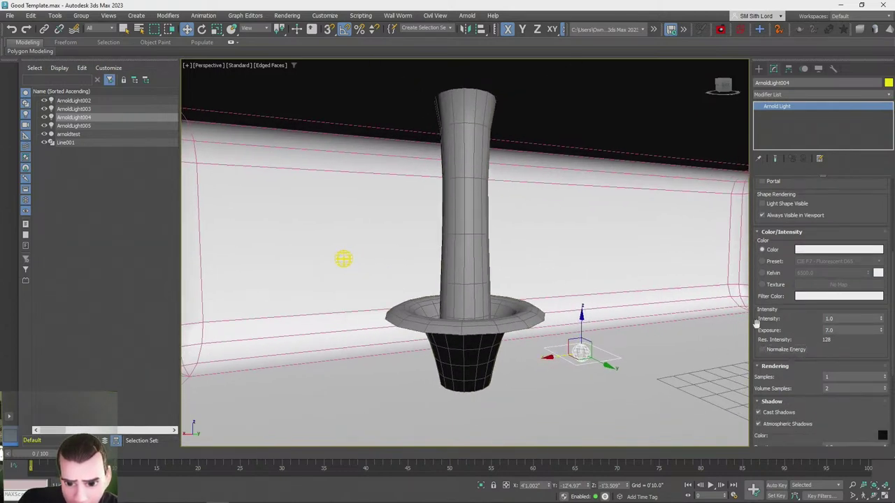
# Render the view with the brighter white light outside the column and cancel the render
pyautogui.scroll(-1, 755, 323)
pyautogui.hotkey('shift', 'q')
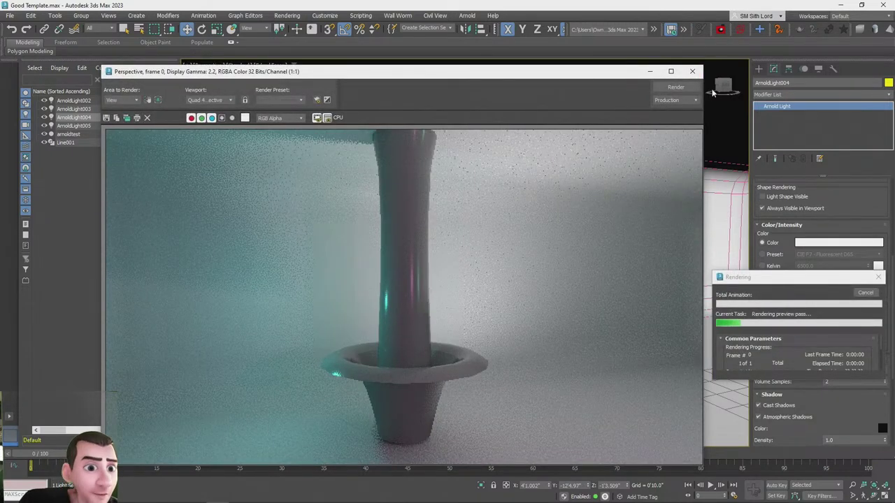
pyautogui.click(692, 71)
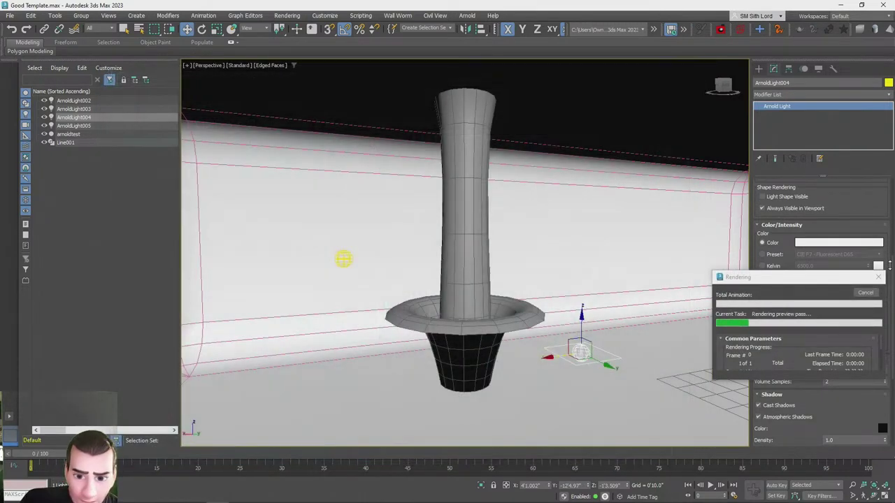
pyautogui.click(868, 293)
# Align the quad light's centre with the column's centre in X and Y, leaving out the Z position
pyautogui.click(469, 360)
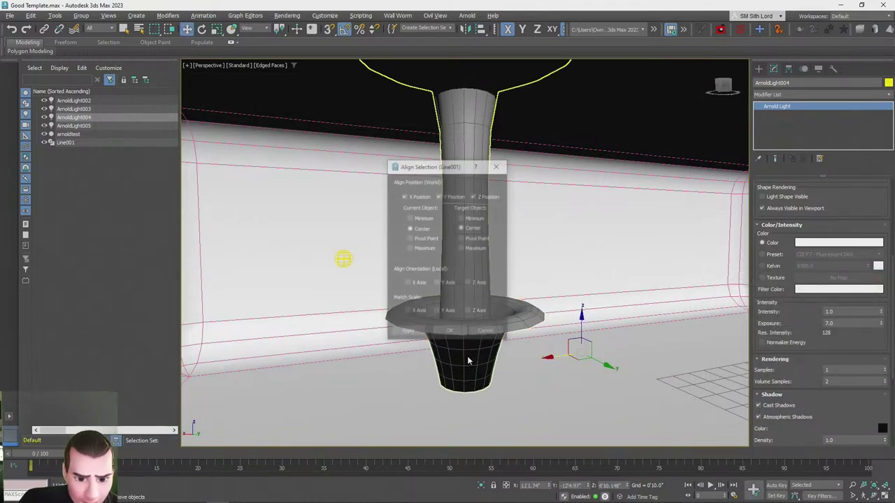
pyautogui.click(481, 197)
pyautogui.click(419, 196)
pyautogui.click(450, 332)
# Render the view with the quad light back inside the column's base and cancel the render
pyautogui.hotkey('shift', 'q')
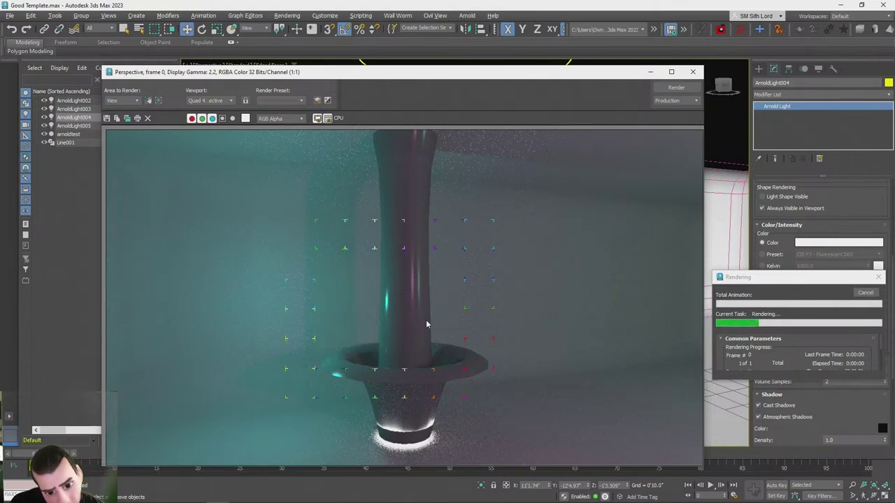
pyautogui.click(691, 71)
pyautogui.click(872, 293)
# Raise the quad light inside the base to about Z -0'11.2" and render a close view into the rim
pyautogui.keyDown('alt'); pyautogui.moveTo(470, 281); pyautogui.dragTo(469, 334, button='middle'); pyautogui.keyUp('alt')
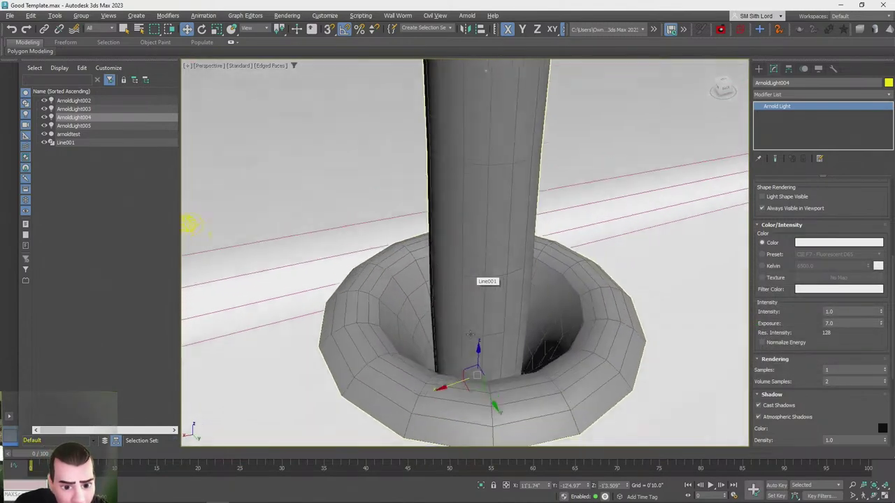
pyautogui.scroll(8, 470, 334)
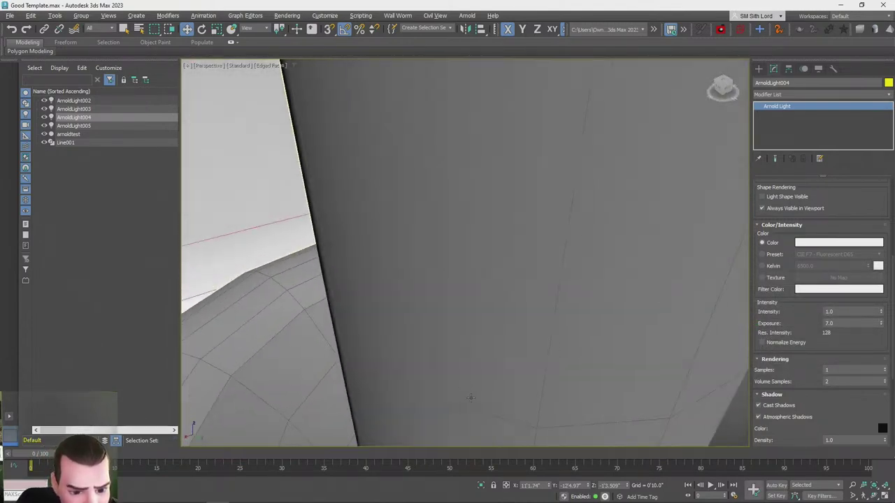
pyautogui.scroll(-4, 475, 371)
pyautogui.scroll(-1, 475, 370)
pyautogui.moveTo(470, 355); pyautogui.dragTo(471, 334)
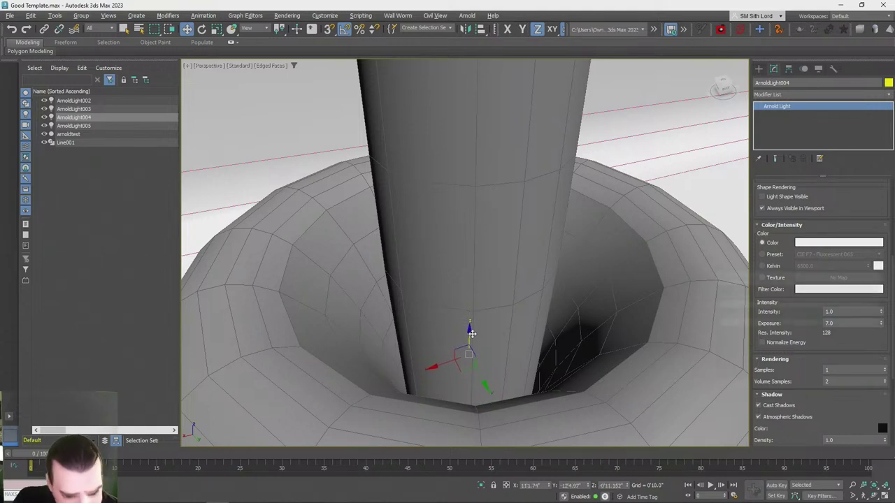
pyautogui.hotkey('shift', 'q')
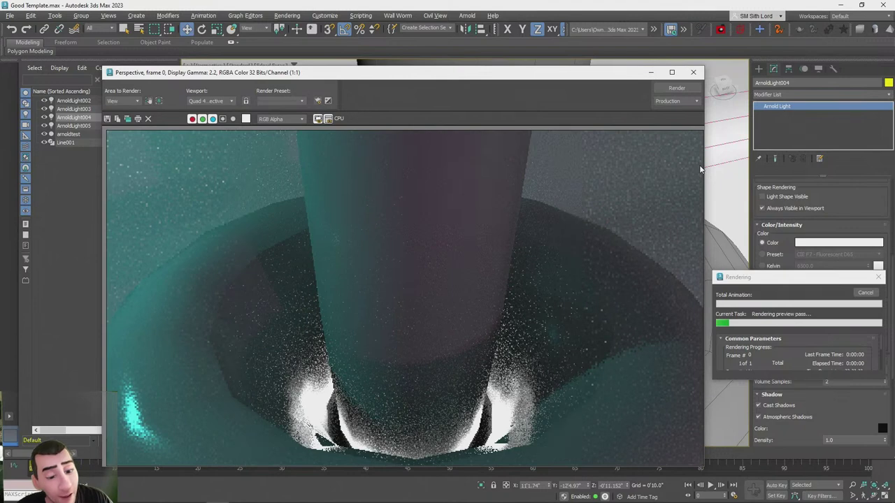
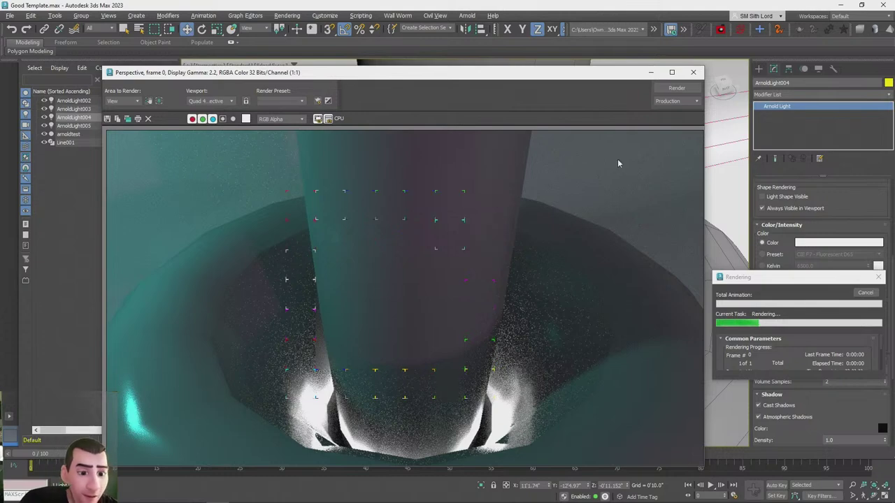
pyautogui.click(697, 73)
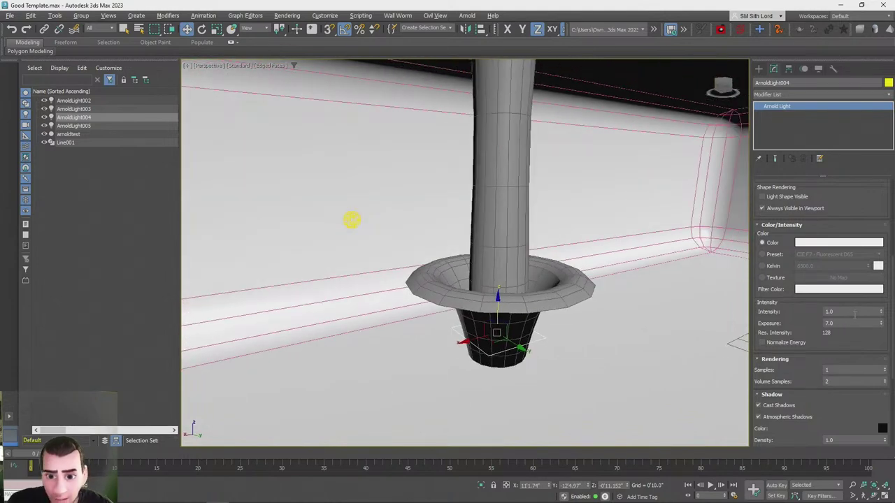
# Set the quad light's Quad X and Quad Y to 4'0.0" and render the view of the column
pyautogui.moveTo(863, 233); pyautogui.dragTo(851, 315)
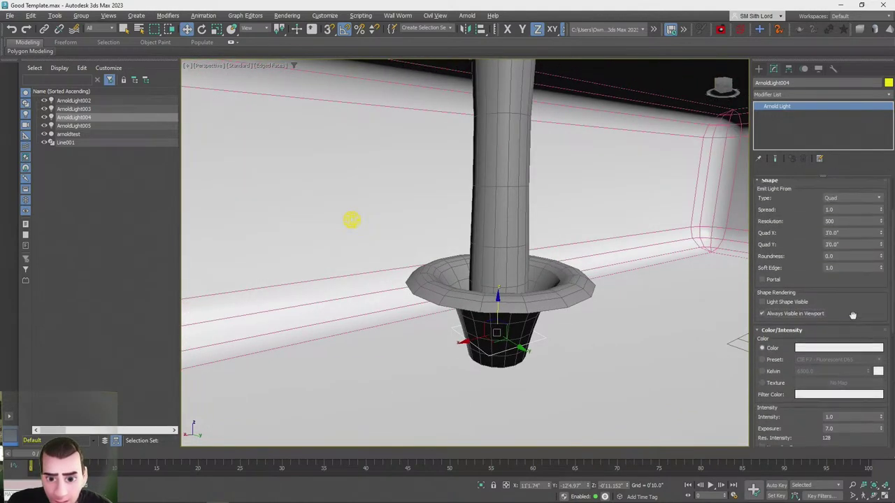
pyautogui.write('4')
pyautogui.press('Tab')
pyautogui.write('4')
pyautogui.press('Return')
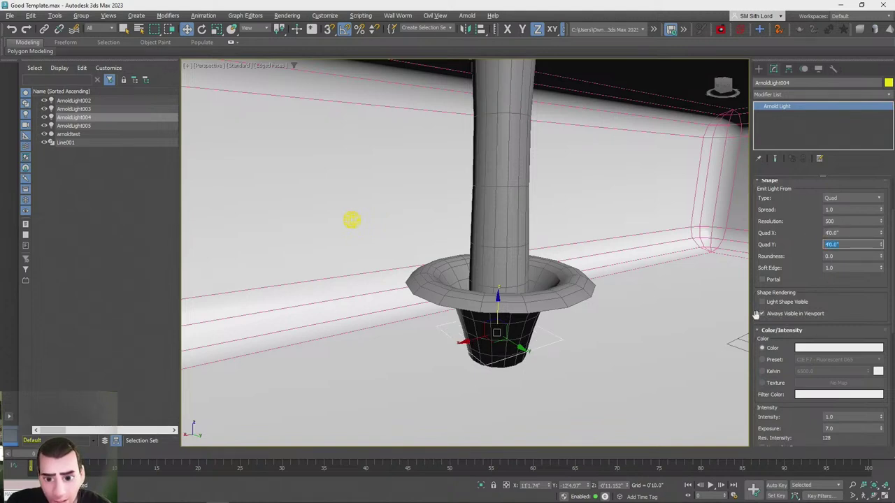
pyautogui.scroll(-1, 756, 315)
pyautogui.hotkey('shift', 'q')
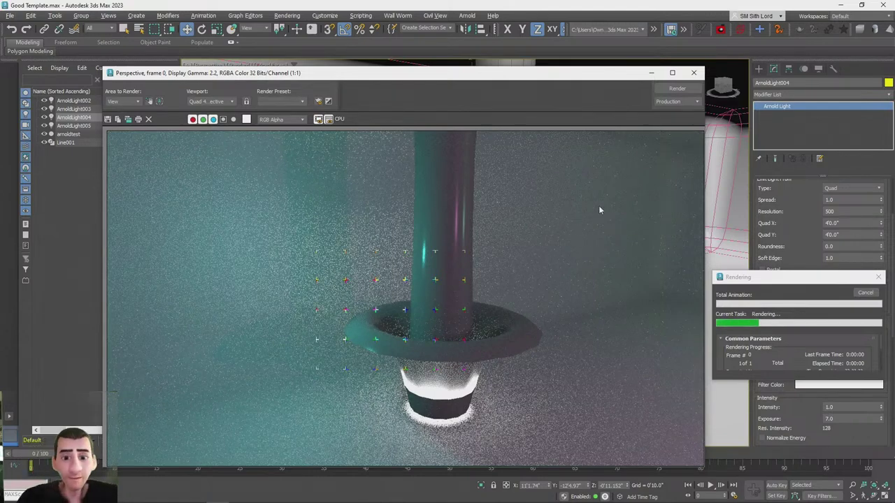
pyautogui.click(694, 72)
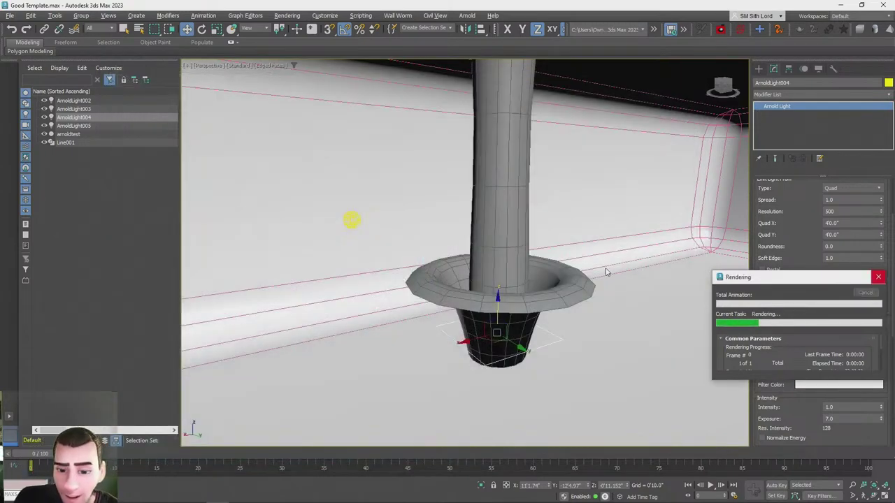
# Delete the quad light and place a new Arnold point light on the floor beside the column's base
pyautogui.press('Delete')
pyautogui.click(360, 225)
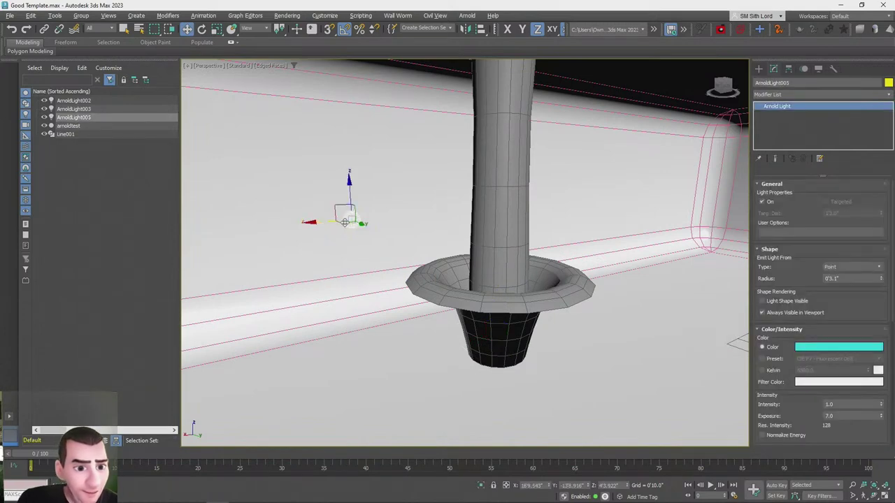
pyautogui.click(758, 69)
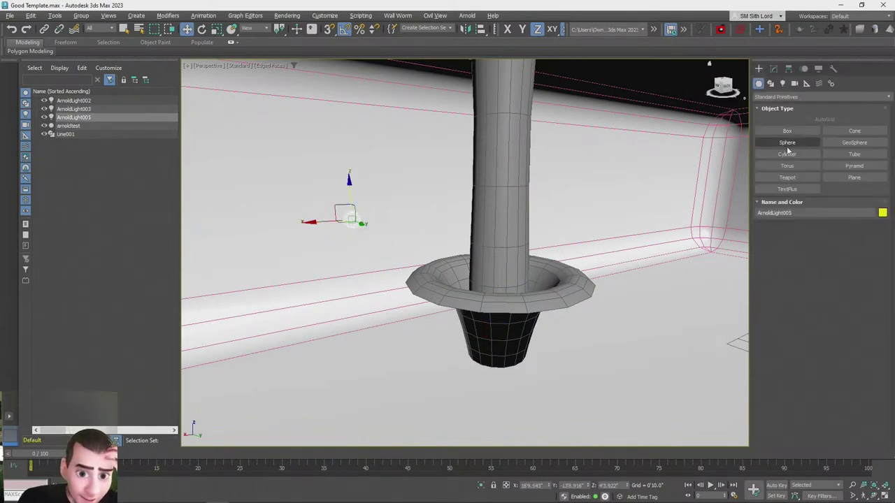
pyautogui.click(783, 83)
pyautogui.click(821, 97)
pyautogui.click(776, 123)
pyautogui.click(821, 130)
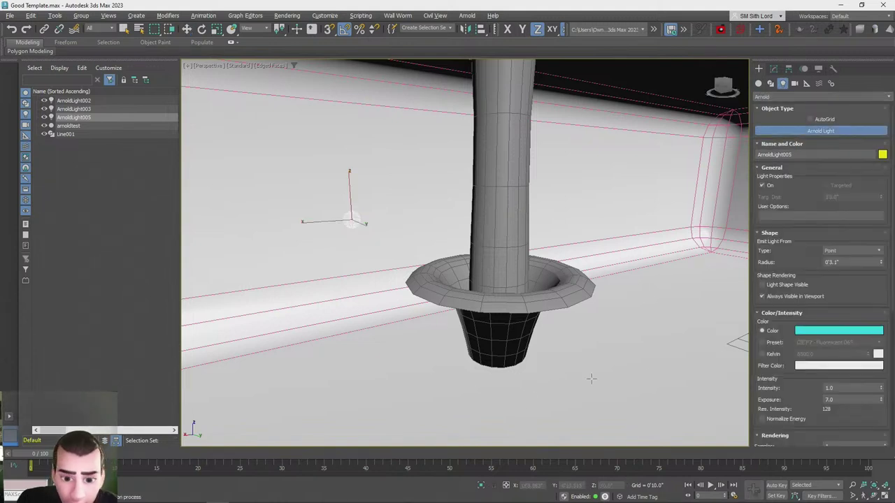
pyautogui.click(539, 387)
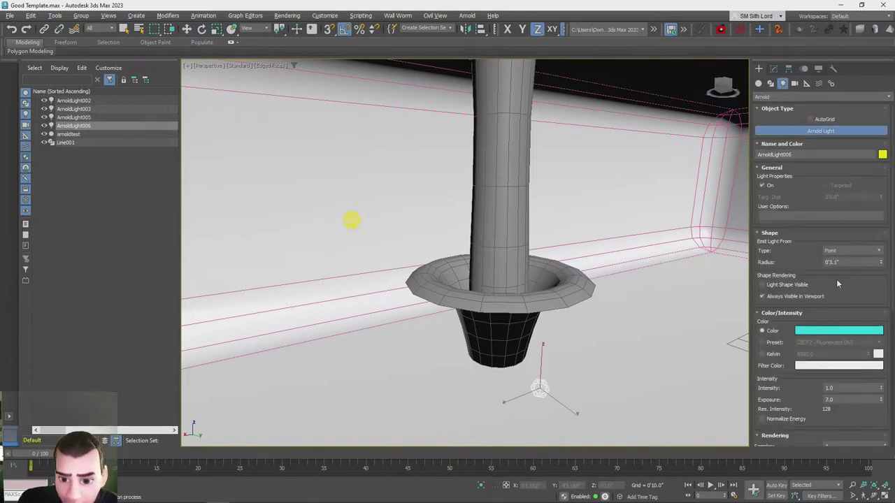
pyautogui.click(805, 335)
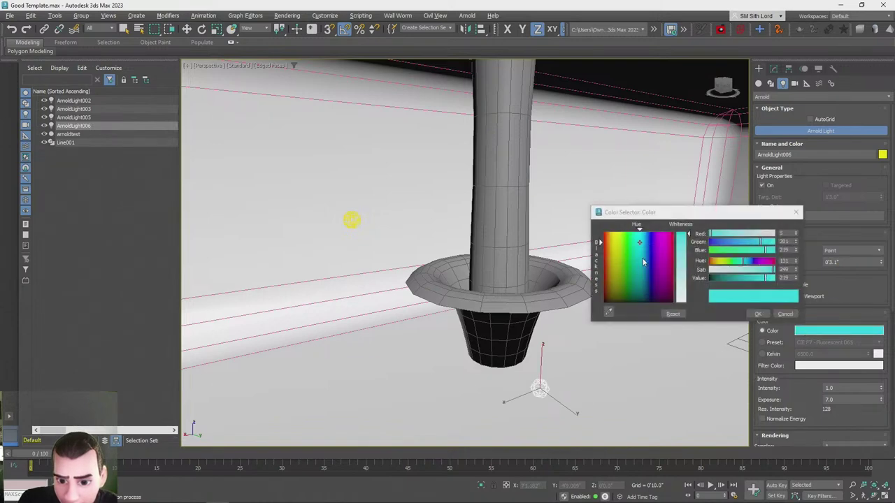
pyautogui.click(785, 314)
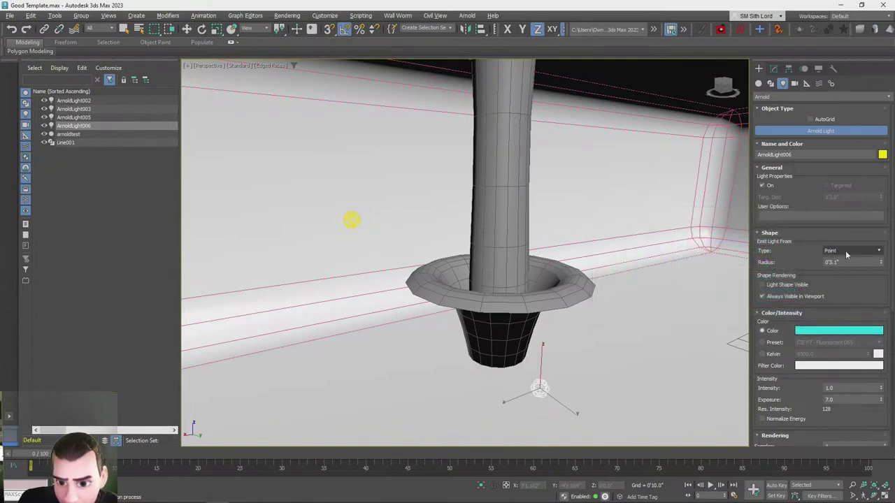
# Move the new point light up beside the column's rim, to about Z 2'7.2"
pyautogui.moveTo(487, 308); pyautogui.dragTo(496, 311, button='middle')
pyautogui.press('w')
pyautogui.moveTo(558, 385); pyautogui.dragTo(547, 295)
# Switch the perspective viewport to ActiveShade using Arnold
pyautogui.keyDown('alt'); pyautogui.moveTo(323, 65); pyautogui.dragTo(276, 82, button='middle'); pyautogui.keyUp('alt')
pyautogui.click(244, 65)
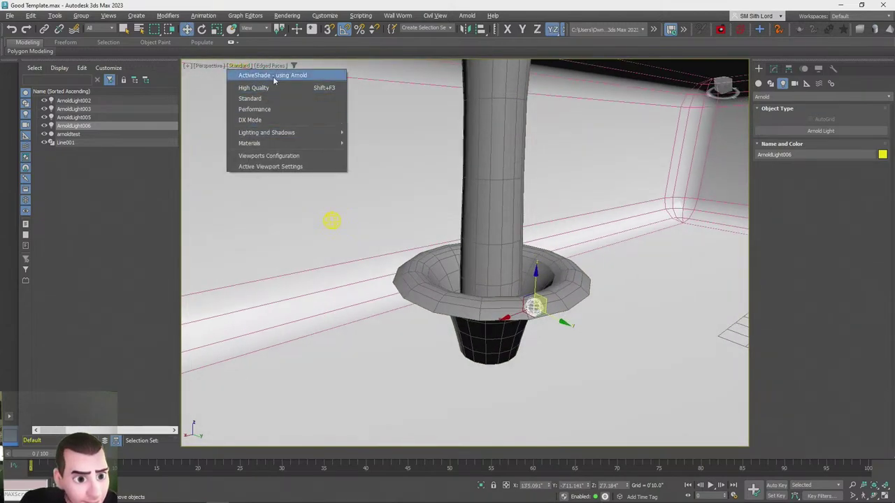
pyautogui.click(259, 74)
pyautogui.keyDown('alt'); pyautogui.moveTo(490, 80); pyautogui.dragTo(509, 82, button='middle'); pyautogui.keyUp('alt')
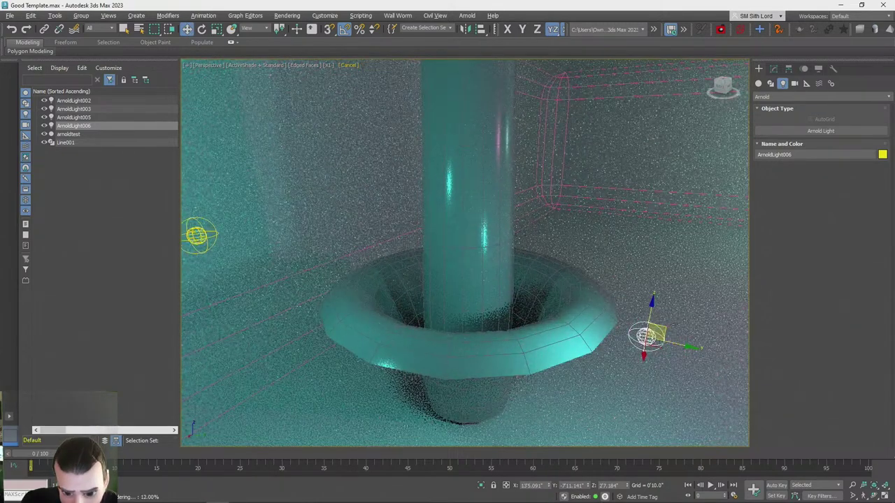
# Align the new point light to the column, matching centre to centre on the X, Y and Z positions
pyautogui.moveTo(651, 330); pyautogui.dragTo(562, 318)
pyautogui.keyDown('alt'); pyautogui.moveTo(561, 318); pyautogui.dragTo(471, 166, button='middle'); pyautogui.keyUp('alt')
pyautogui.click(470, 167)
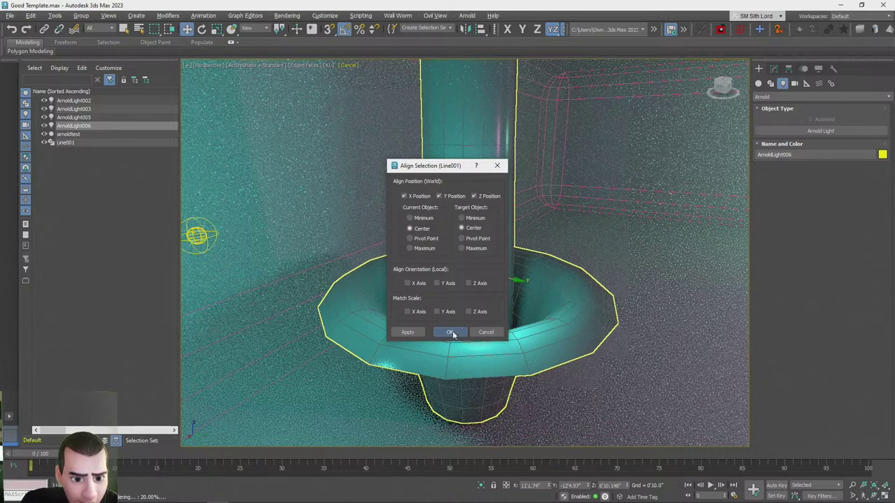
pyautogui.click(449, 332)
# Lower the point light into the column's bowl and offset it along Y beside the stem, to about Z 0'2.6"
pyautogui.moveTo(468, 65); pyautogui.dragTo(542, 331)
pyautogui.scroll(3, 542, 331)
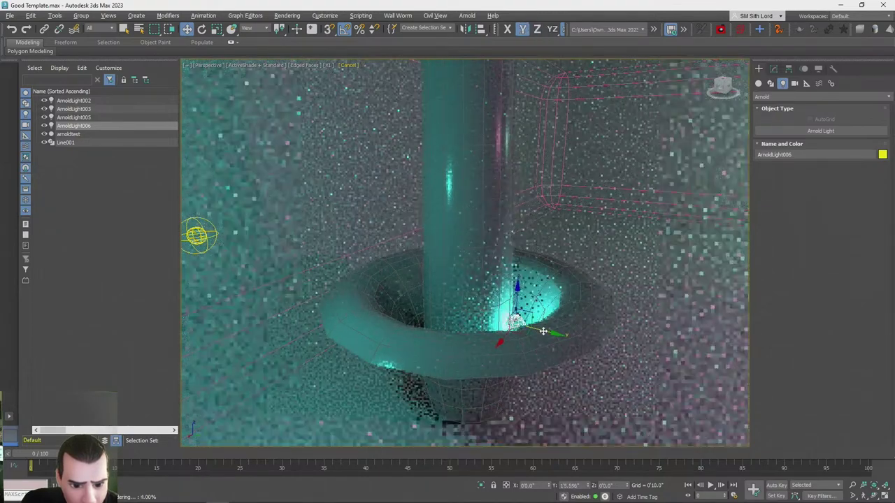
pyautogui.scroll(5, 547, 304)
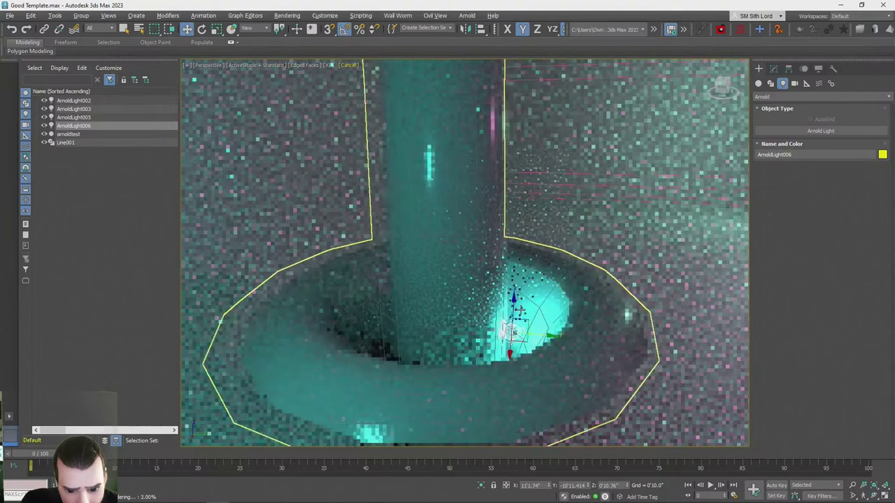
pyautogui.moveTo(523, 318); pyautogui.dragTo(540, 363)
# Deselect the light and return the perspective viewport from ActiveShade to the regular shaded display
pyautogui.press('s')
pyautogui.keyDown('alt'); pyautogui.moveTo(564, 364); pyautogui.dragTo(458, 191, button='middle'); pyautogui.keyUp('alt')
pyautogui.click(657, 195)
pyautogui.keyDown('alt'); pyautogui.moveTo(656, 195); pyautogui.dragTo(650, 243, button='middle'); pyautogui.keyUp('alt')
pyautogui.scroll(5, 649, 245)
pyautogui.click(241, 65)
pyautogui.click(246, 74)
# Render the perspective view of the column and bowl from a lower angle, and close the rendered frame
pyautogui.keyDown('alt'); pyautogui.moveTo(596, 234); pyautogui.dragTo(689, 244, button='middle'); pyautogui.keyUp('alt')
pyautogui.scroll(-2, 666, 259)
pyautogui.scroll(6, 689, 243)
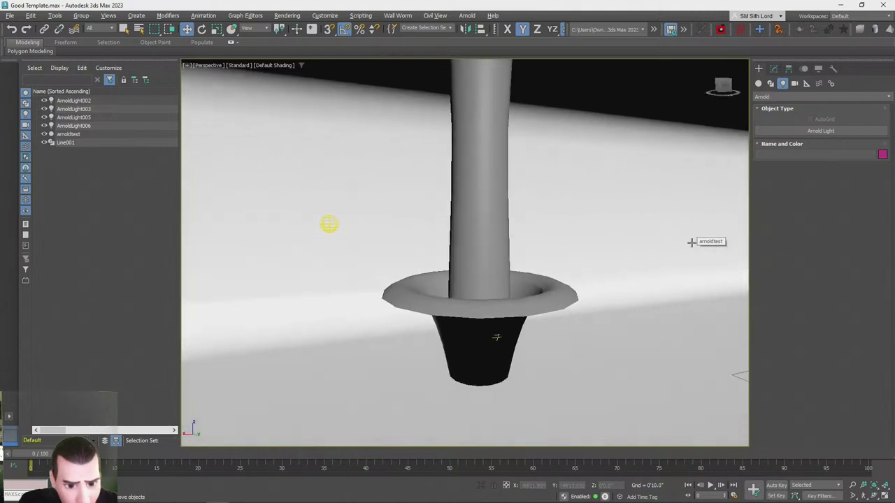
pyautogui.hotkey('shift', 'q')
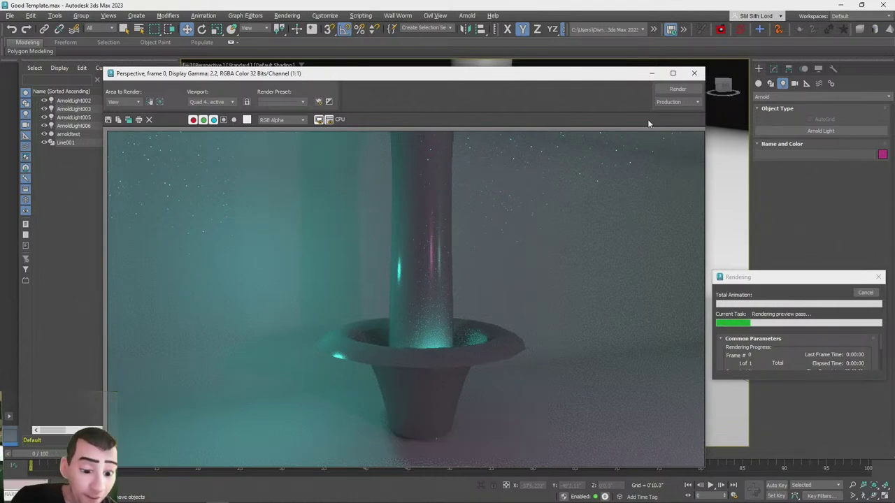
pyautogui.click(694, 74)
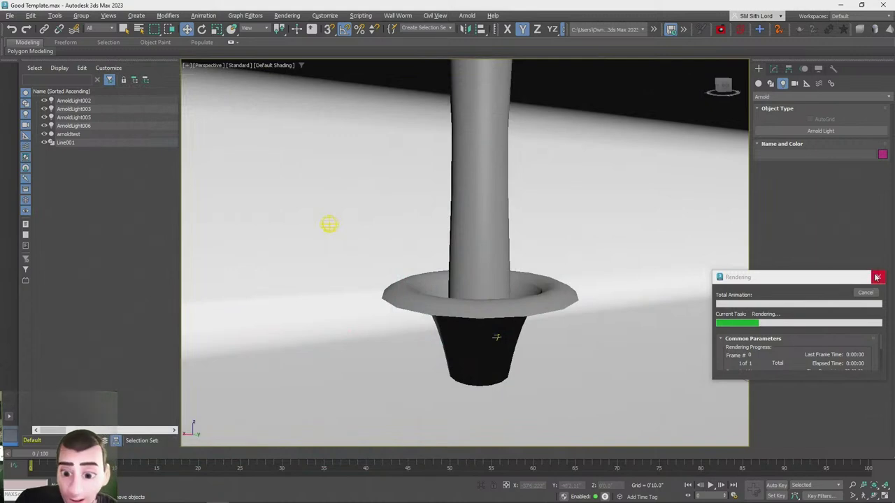
# Assign the "white" glTF material to the column and render the view to check it
pyautogui.click(504, 210)
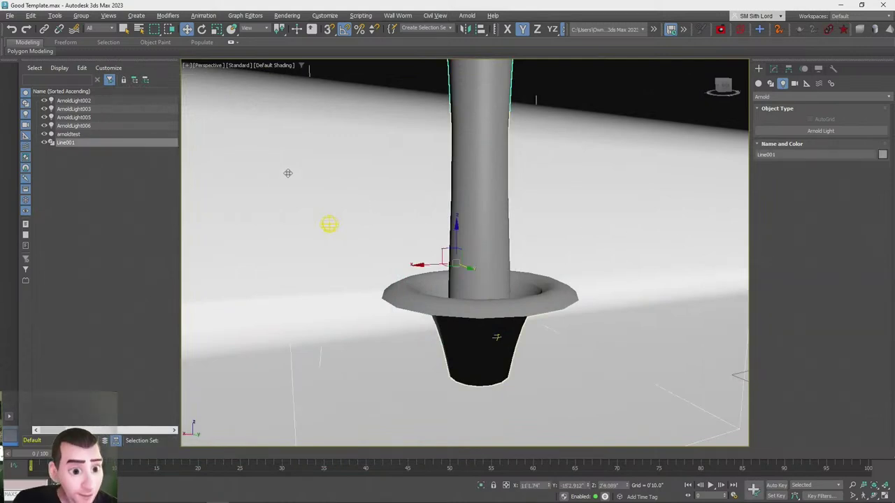
pyautogui.press('m')
pyautogui.doubleClick(253, 214)
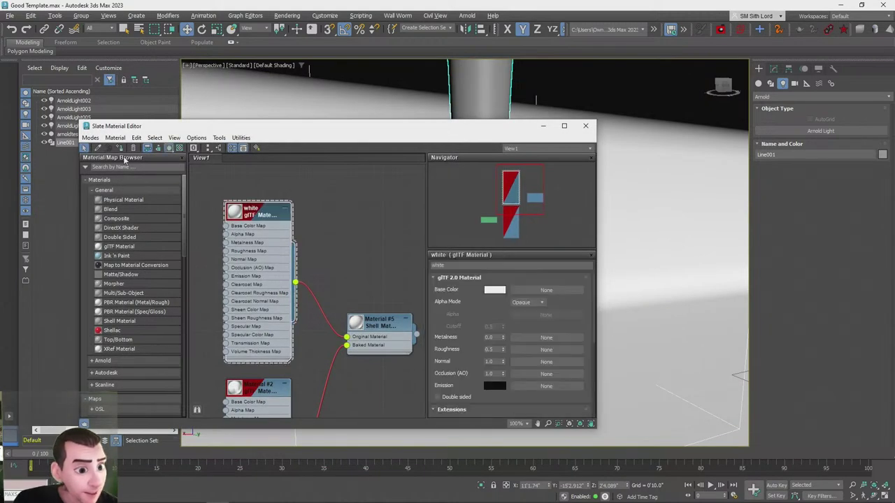
pyautogui.click(119, 149)
pyautogui.click(584, 125)
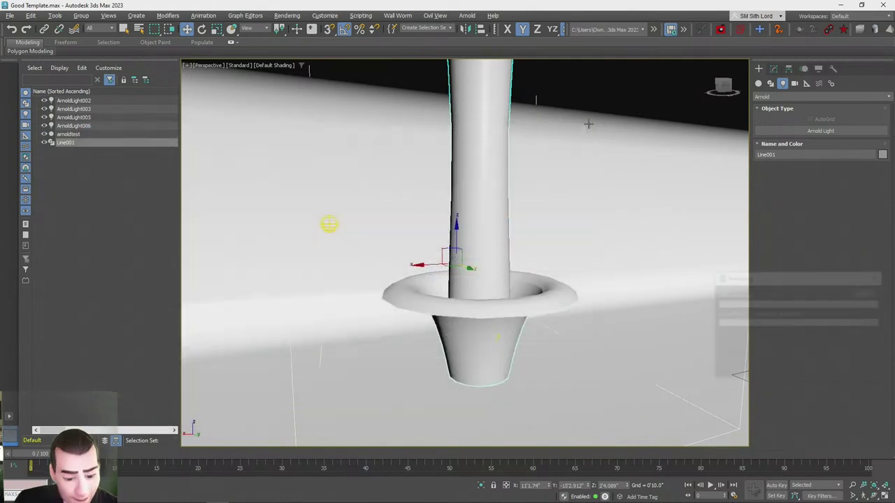
pyautogui.hotkey('shift', 'q')
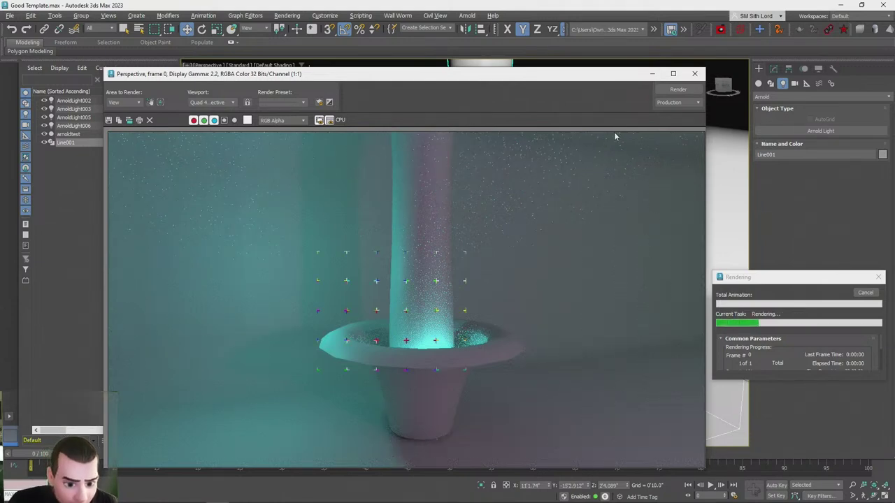
pyautogui.click(697, 74)
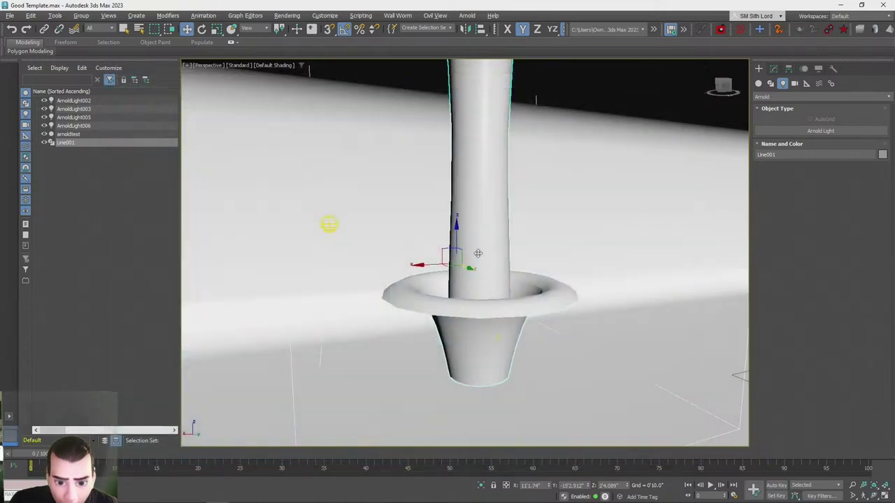
# Copy the bowl's point light about 3' along negative Y to the stem's opposite side and render the view
pyautogui.keyDown('alt'); pyautogui.moveTo(469, 258); pyautogui.dragTo(473, 277, button='middle'); pyautogui.keyUp('alt')
pyautogui.scroll(3, 482, 286)
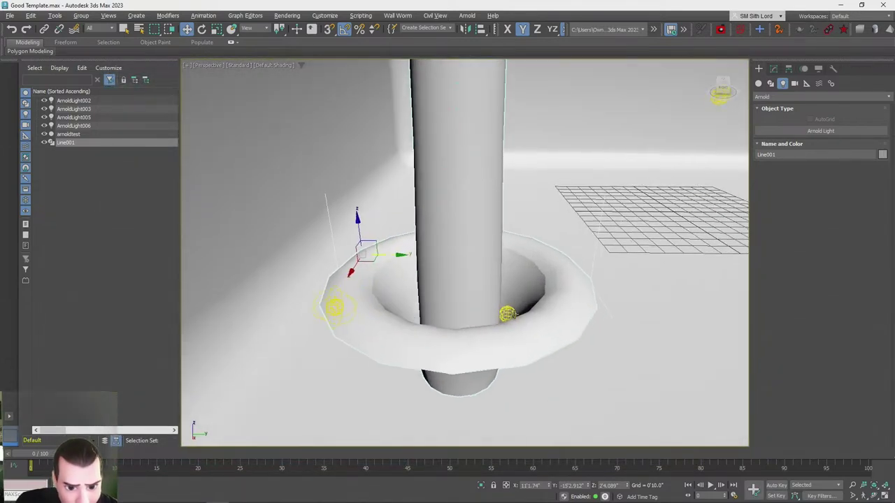
pyautogui.keyDown('alt'); pyautogui.moveTo(515, 249); pyautogui.dragTo(511, 294, button='middle'); pyautogui.keyUp('alt')
pyautogui.click(511, 293)
pyautogui.scroll(-5, 510, 293)
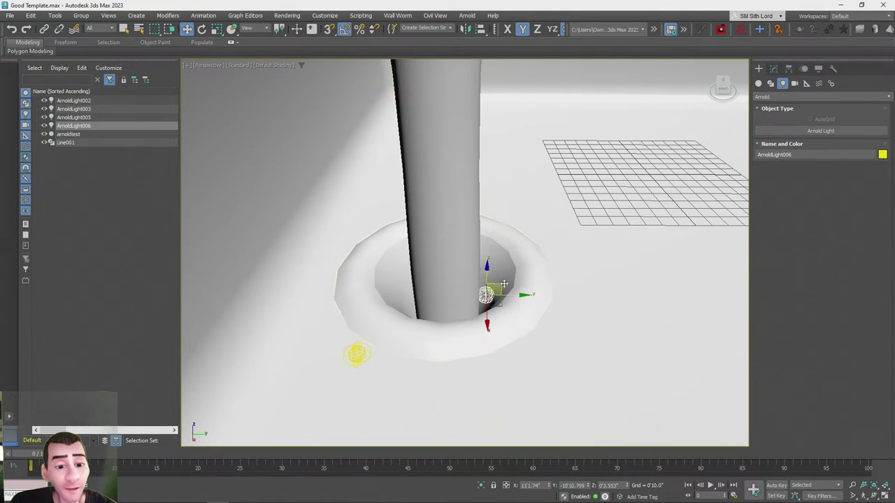
pyautogui.click(524, 295)
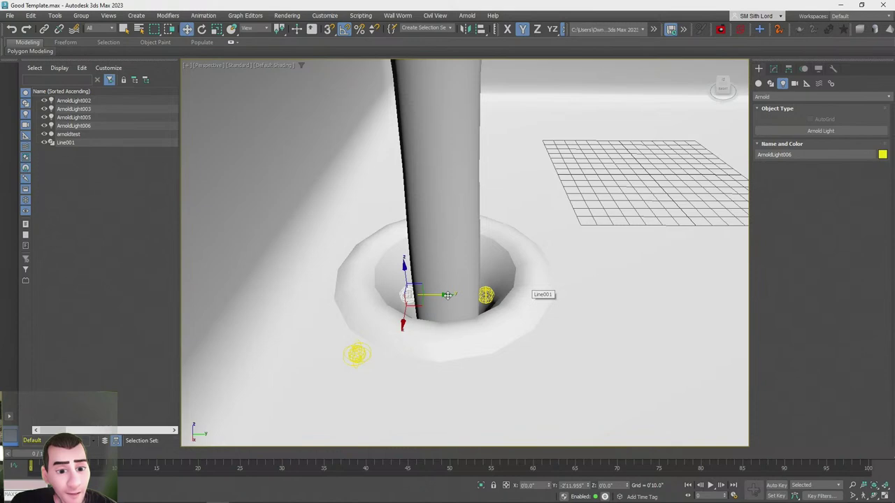
pyautogui.keyDown('shift'); pyautogui.moveTo(447, 296); pyautogui.dragTo(452, 295); pyautogui.keyUp('shift')
pyautogui.click(452, 296)
pyautogui.keyDown('alt'); pyautogui.moveTo(452, 296); pyautogui.dragTo(488, 315, button='middle'); pyautogui.keyUp('alt')
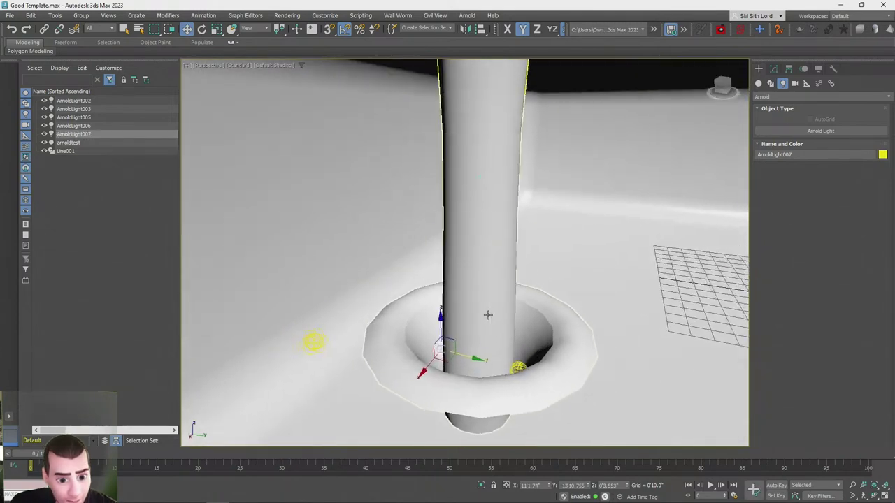
pyautogui.hotkey('shift', 'q')
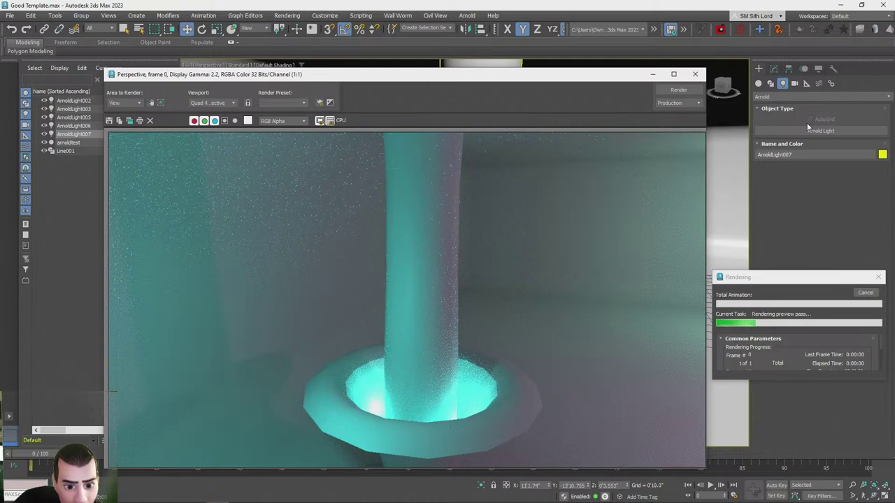
pyautogui.click(695, 74)
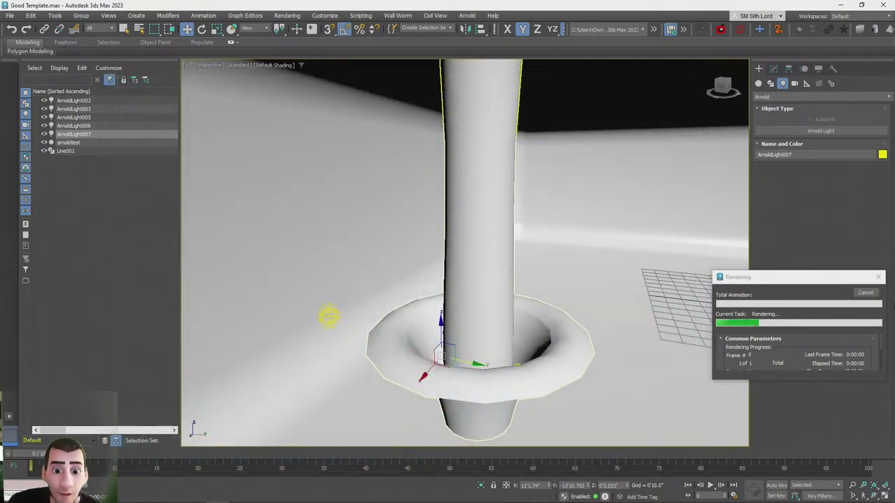
# Select both point lights in the bowl, adjust their height slightly along Z, and render the column again
pyautogui.keyDown('ctrl'); pyautogui.click(517, 364); pyautogui.keyUp('ctrl')
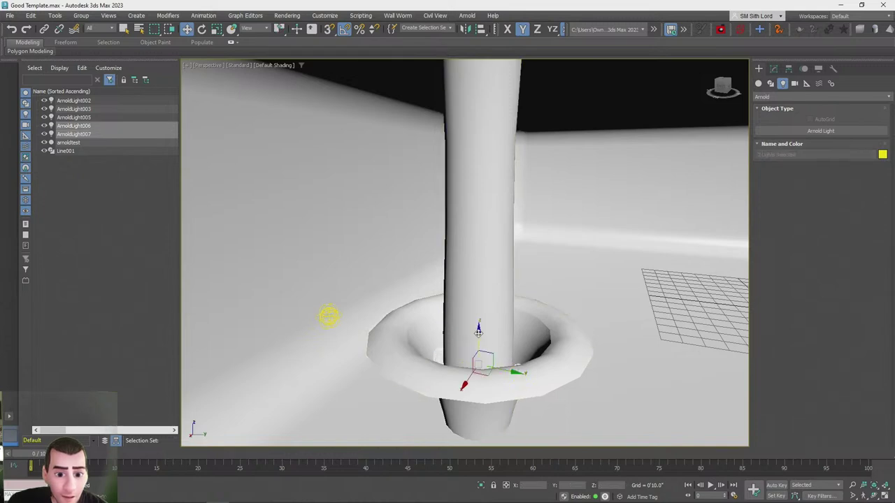
pyautogui.hotkey('shift', 'q')
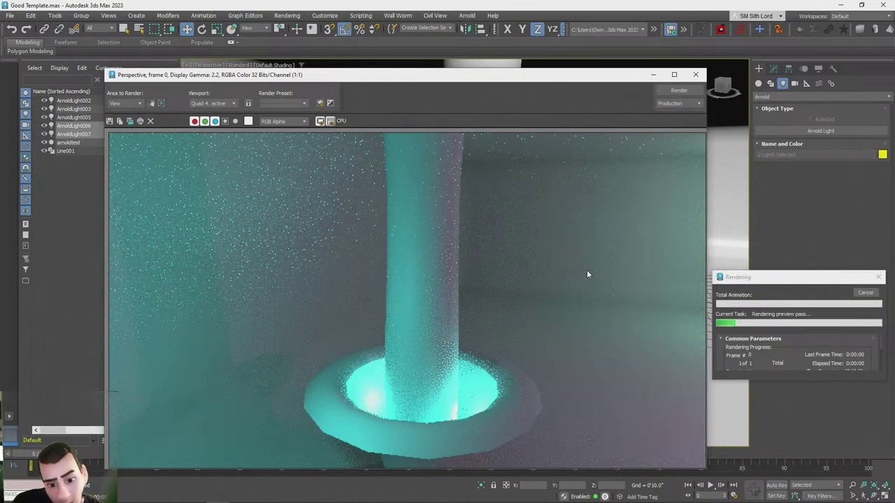
pyautogui.click(695, 74)
pyautogui.click(877, 277)
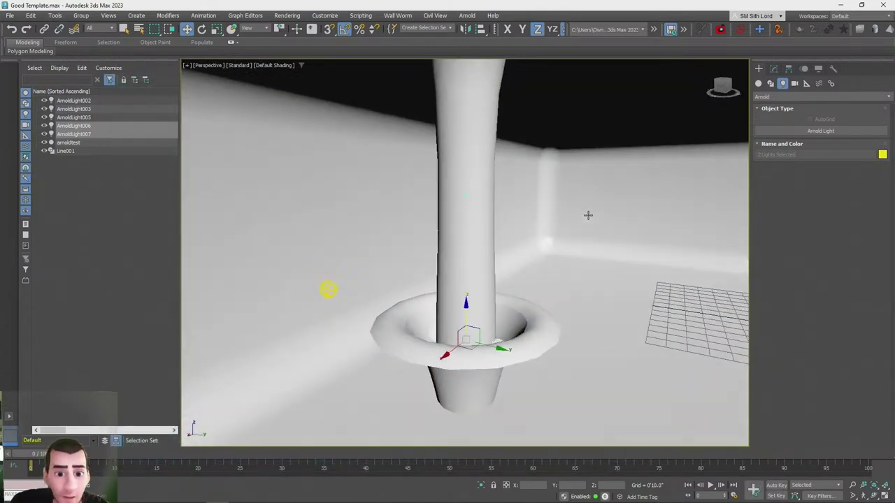
pyautogui.hotkey('shift', 'q')
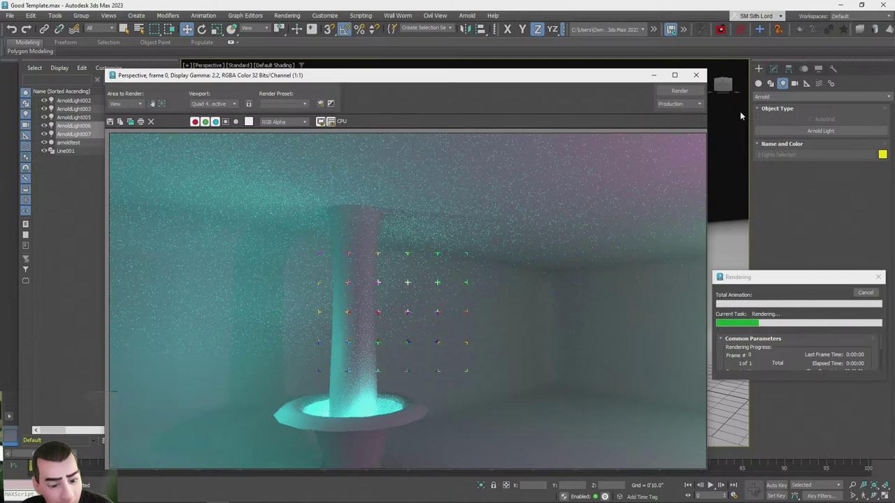
pyautogui.click(697, 76)
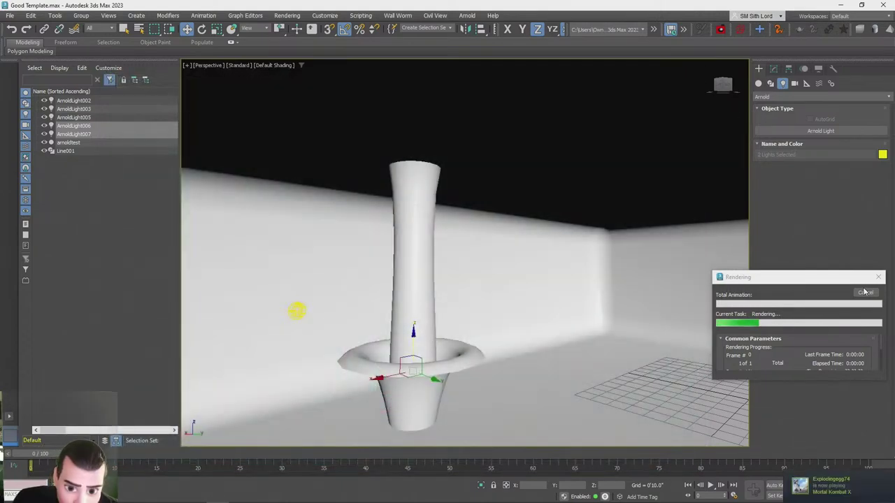
# Select the arnoldtest room mesh and display edged faces in the perspective viewport
pyautogui.scroll(-5, 458, 217)
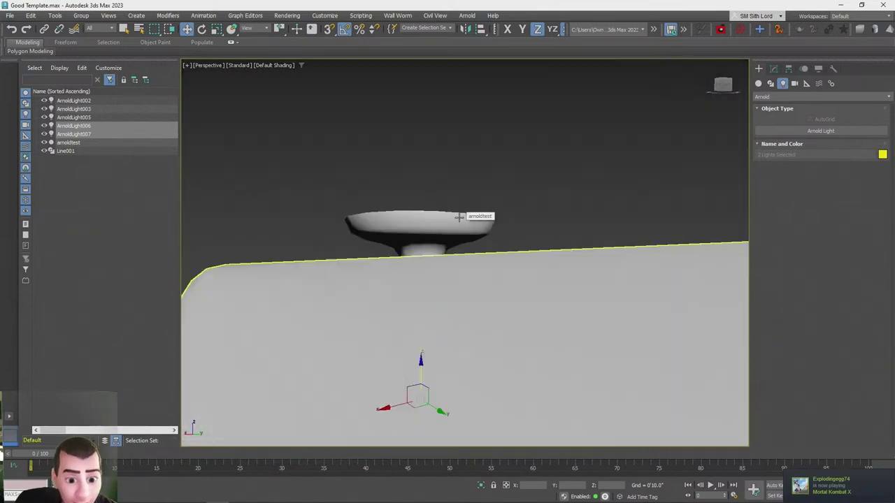
pyautogui.scroll(2, 440, 239)
pyautogui.scroll(-4, 427, 251)
pyautogui.scroll(4, 379, 298)
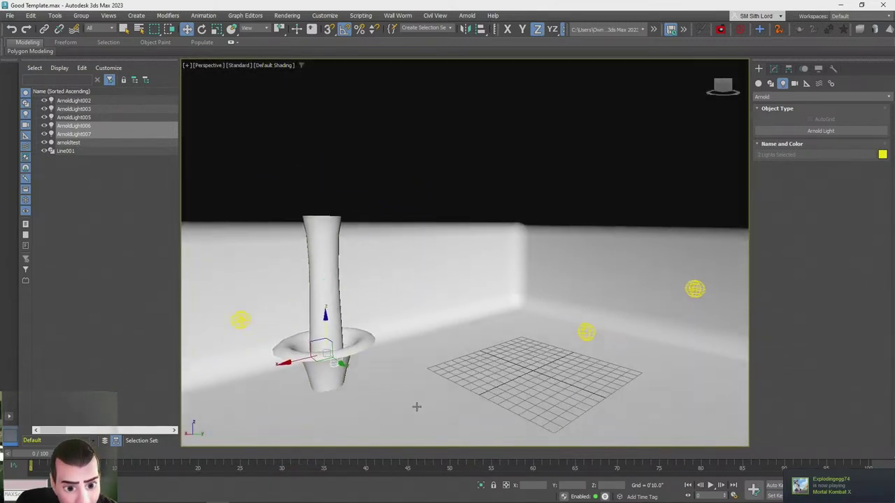
pyautogui.keyDown('alt'); pyautogui.moveTo(419, 412); pyautogui.dragTo(384, 379, button='middle'); pyautogui.keyUp('alt')
pyautogui.click(384, 379)
pyautogui.press('F4')
pyautogui.keyDown('alt'); pyautogui.moveTo(517, 284); pyautogui.dragTo(508, 279, button='middle'); pyautogui.keyUp('alt')
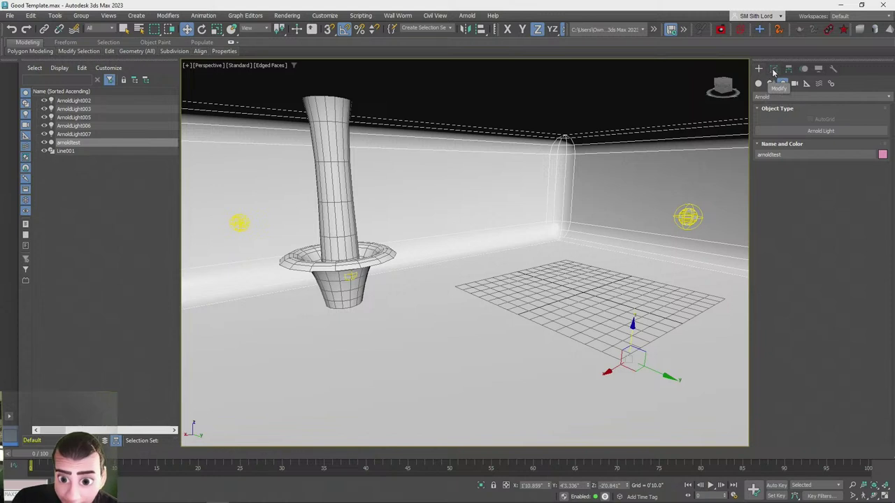
# Select the room's floor polygon, detach it as a separate object, and leave polygon editing
pyautogui.click(774, 69)
pyautogui.click(831, 196)
pyautogui.click(490, 298)
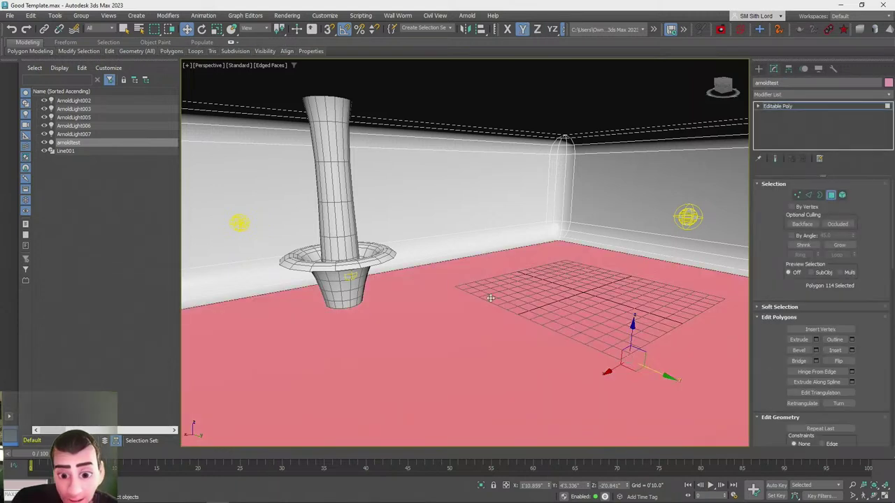
pyautogui.moveTo(871, 347); pyautogui.dragTo(865, 298)
pyautogui.moveTo(862, 202); pyautogui.dragTo(871, 243)
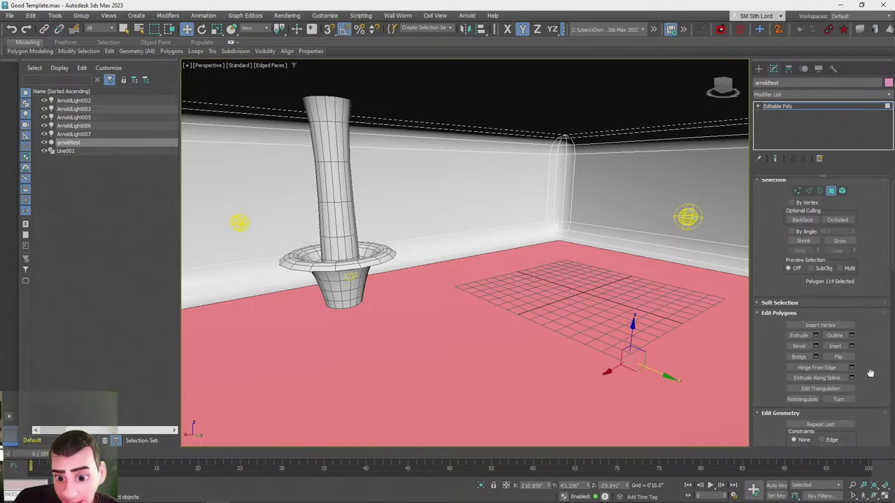
pyautogui.scroll(-8, 870, 374)
pyautogui.scroll(4, 871, 245)
pyautogui.click(843, 272)
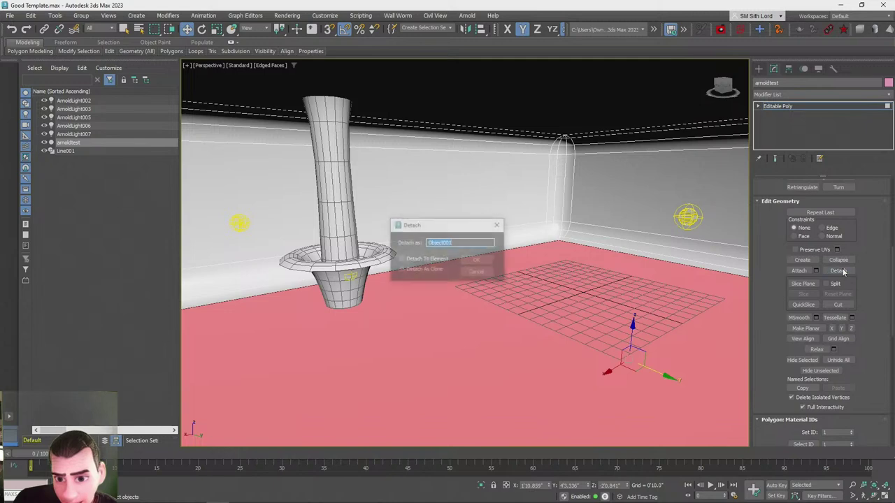
pyautogui.click(477, 258)
pyautogui.click(794, 106)
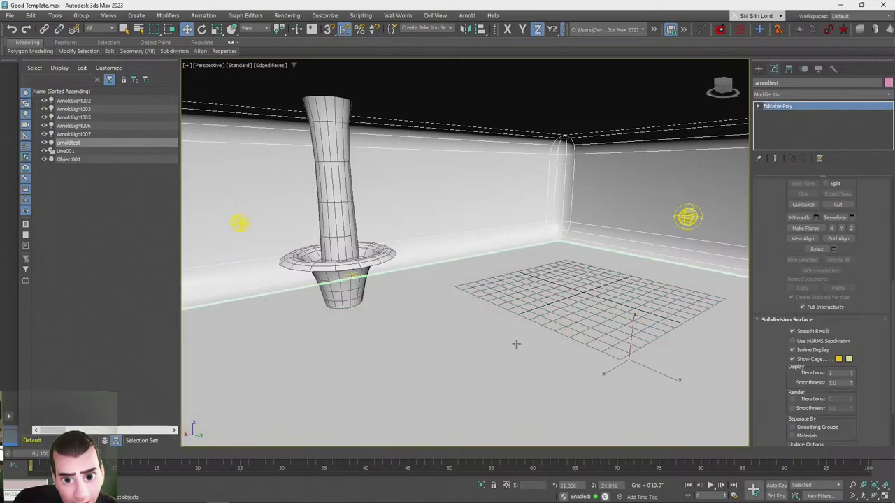
# Select the detached floor object and look through its Editable Poly settings
pyautogui.press('q')
pyautogui.click(516, 344)
pyautogui.keyDown('alt'); pyautogui.moveTo(548, 306); pyautogui.dragTo(804, 203, button='middle'); pyautogui.keyUp('alt')
pyautogui.moveTo(869, 401); pyautogui.dragTo(883, 209)
pyautogui.moveTo(781, 241); pyautogui.dragTo(784, 212)
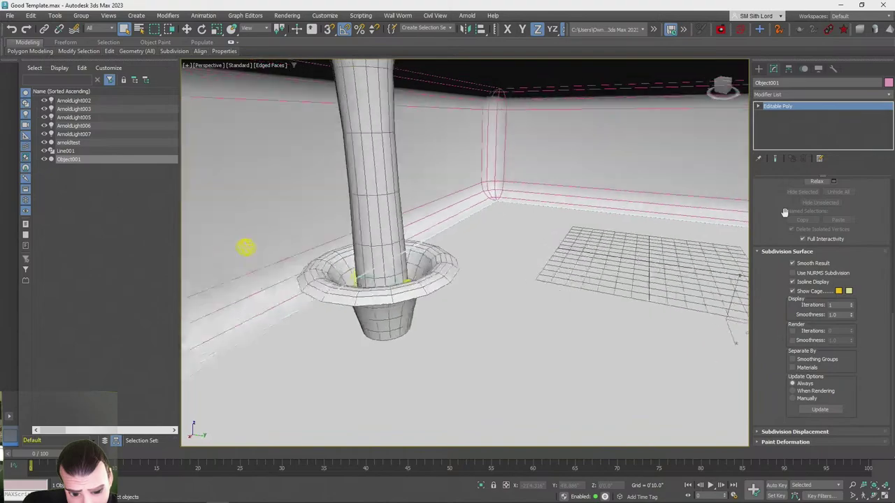
pyautogui.scroll(3, 869, 385)
pyautogui.scroll(-3, 869, 387)
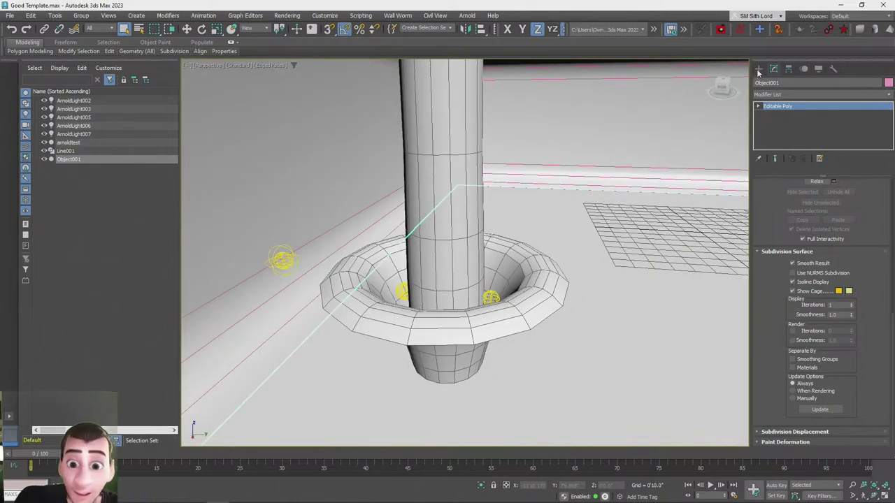
# Create a plane on the floor near the column and align it to the column's centre
pyautogui.click(759, 69)
pyautogui.click(758, 83)
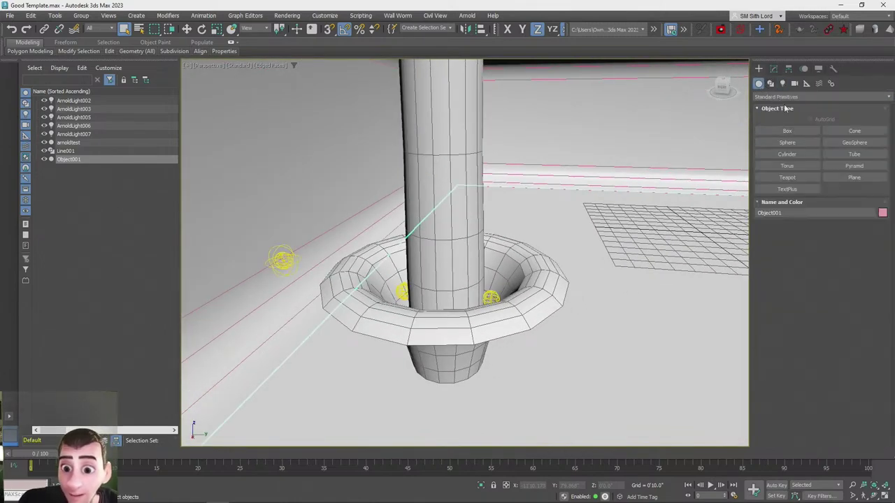
pyautogui.click(854, 178)
pyautogui.moveTo(327, 313); pyautogui.dragTo(602, 222)
pyautogui.rightClick(521, 222)
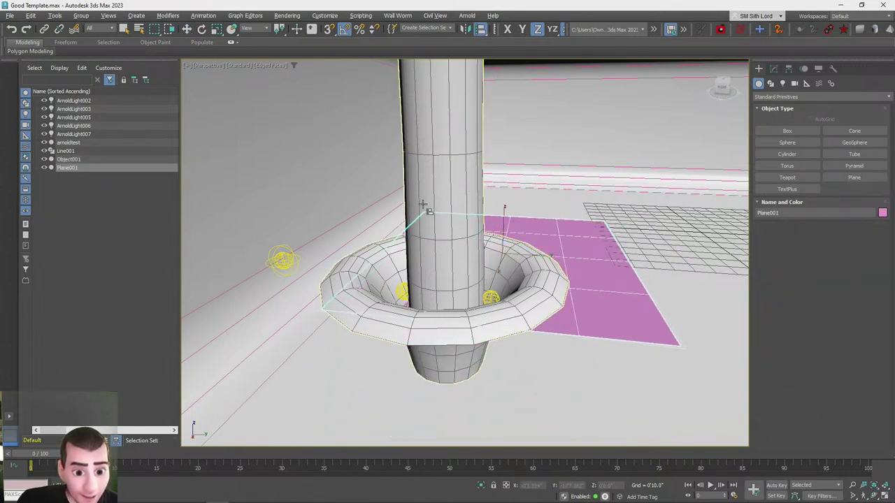
pyautogui.click(423, 204)
pyautogui.click(451, 334)
# Move the plane vertically to the bowl's rim level at Z 1'7.35" and set its length and width to 8'0.0"
pyautogui.keyDown('alt'); pyautogui.moveTo(483, 115); pyautogui.dragTo(430, 112, button='middle'); pyautogui.keyUp('alt')
pyautogui.moveTo(430, 112); pyautogui.dragTo(441, 241)
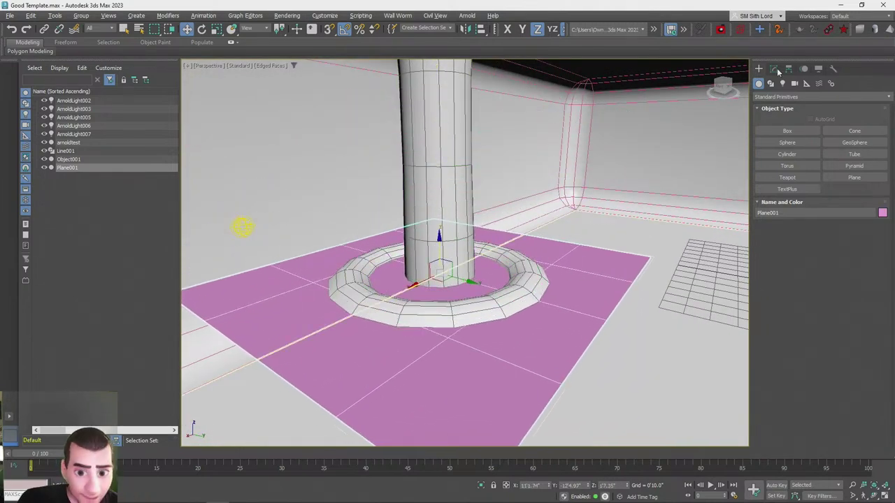
pyautogui.click(774, 69)
pyautogui.moveTo(851, 196); pyautogui.dragTo(844, 221)
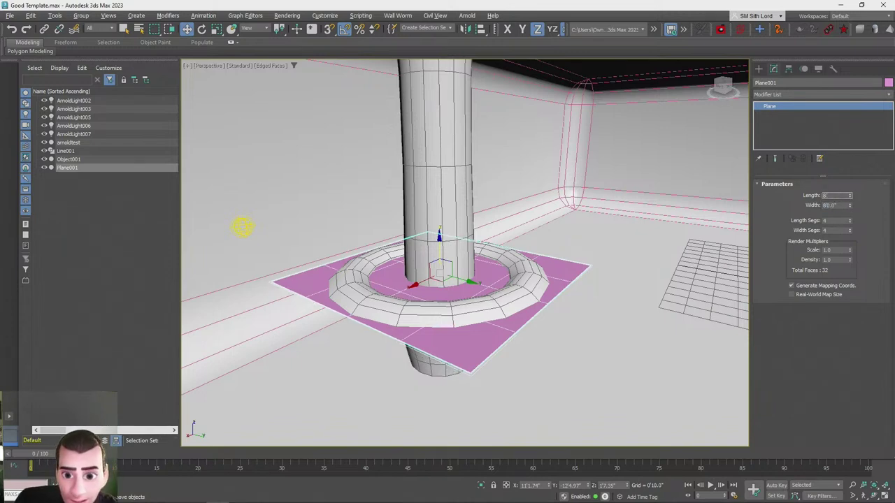
# Reduce the plane's length and width segments to 1 and convert it to an Editable Poly
pyautogui.press('z')
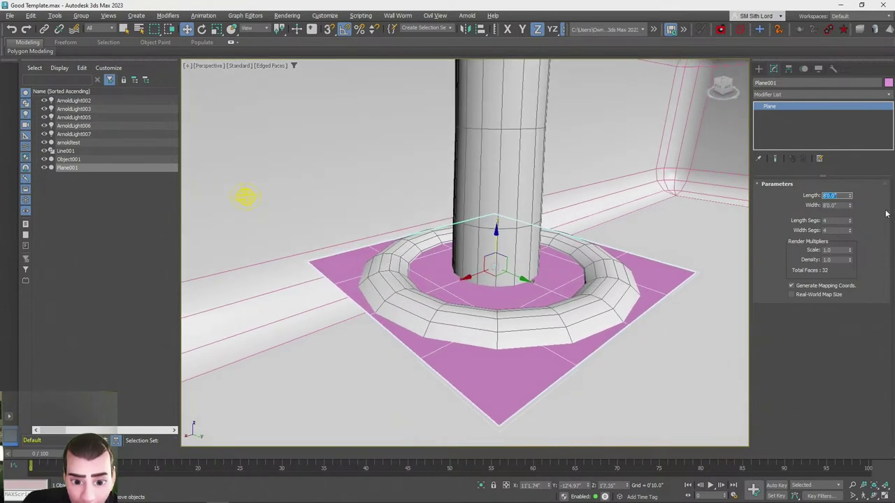
pyautogui.rightClick(849, 221)
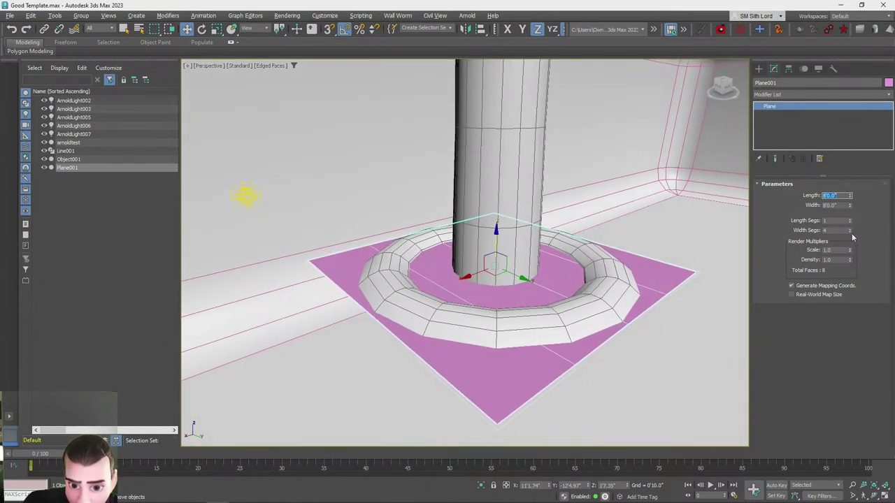
pyautogui.rightClick(851, 231)
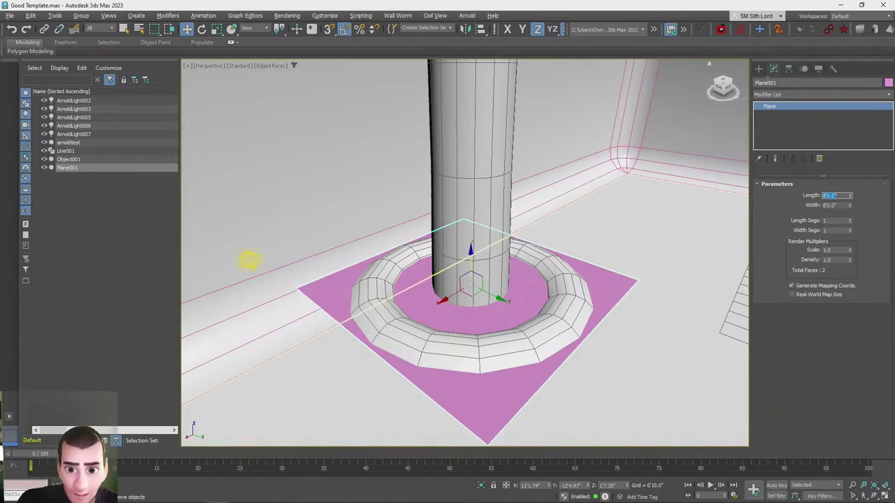
pyautogui.rightClick(772, 106)
pyautogui.click(803, 180)
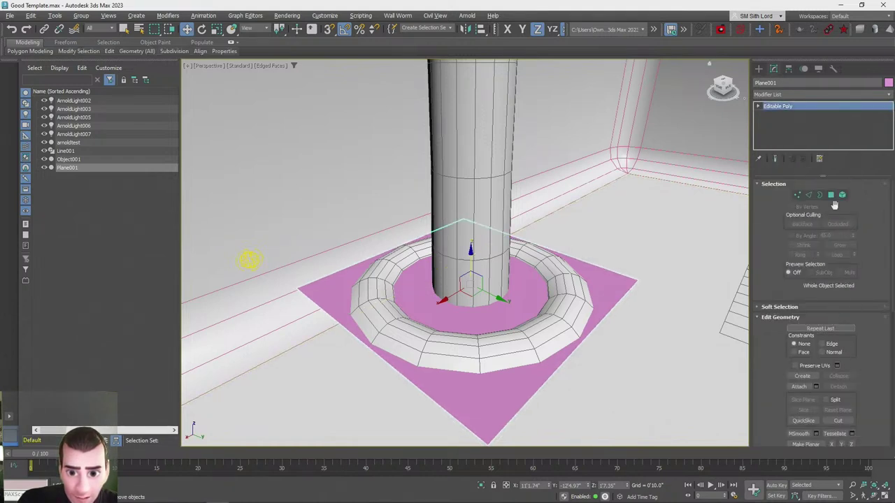
# Select the plane's single polygon and tessellate it by face so edges run from the centre to the corners
pyautogui.click(831, 196)
pyautogui.click(495, 395)
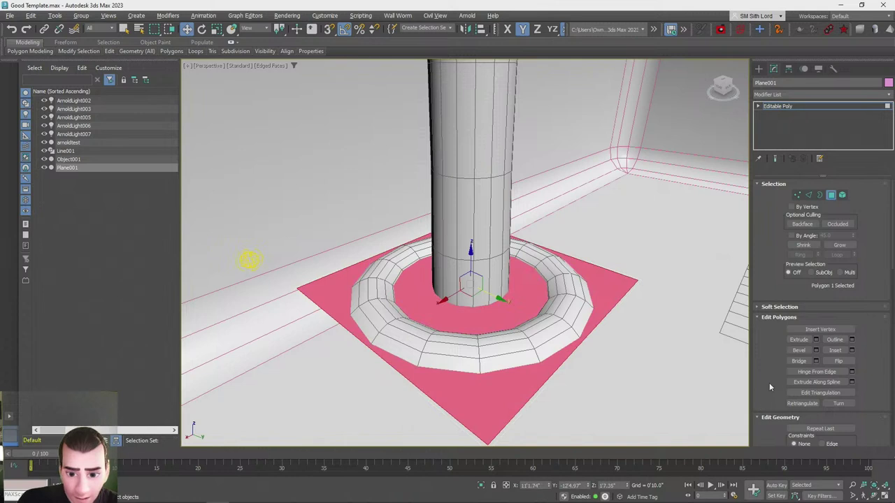
pyautogui.press('q')
pyautogui.scroll(-5, 771, 349)
pyautogui.scroll(-1, 772, 312)
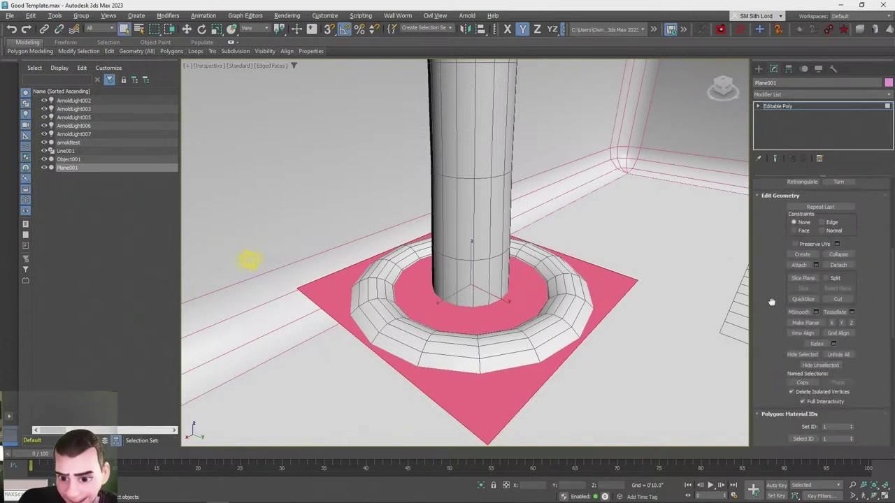
pyautogui.click(852, 313)
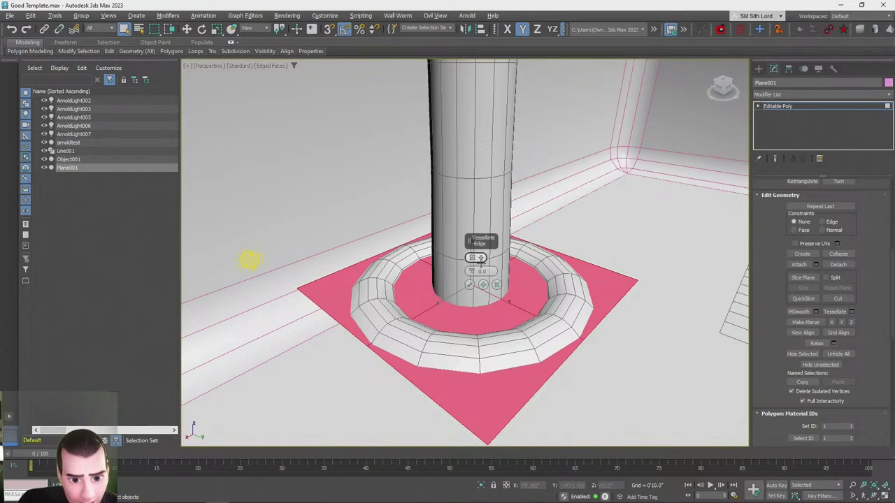
pyautogui.click(495, 272)
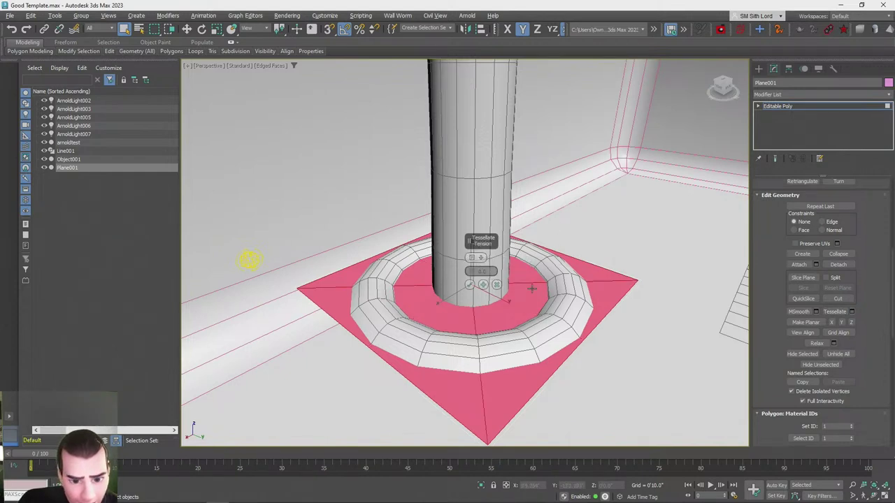
pyautogui.click(470, 284)
# Enter vertex editing on the plane and try to chamfer its centre vertex freehand
pyautogui.click(757, 106)
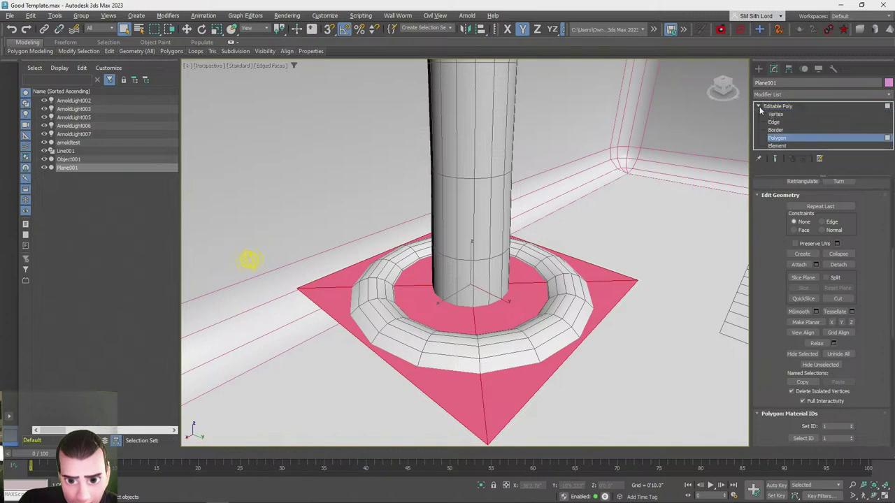
pyautogui.click(771, 114)
pyautogui.press('F3')
pyautogui.press('F3')
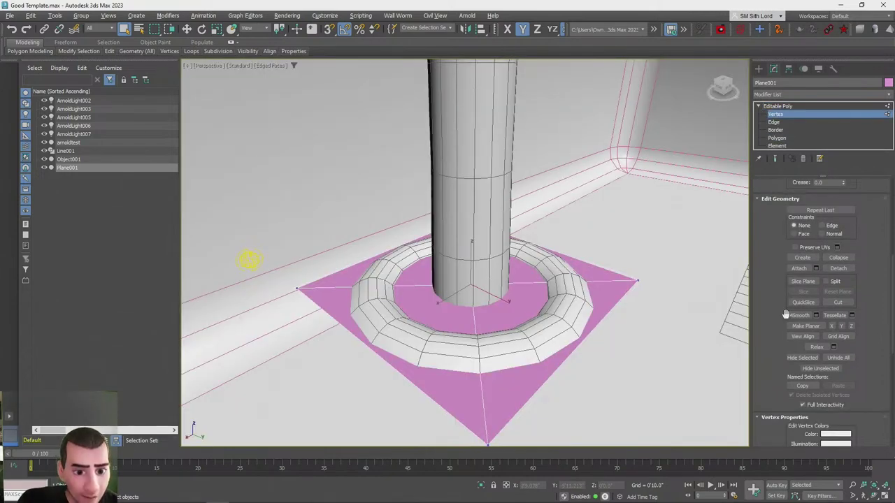
pyautogui.scroll(5, 766, 287)
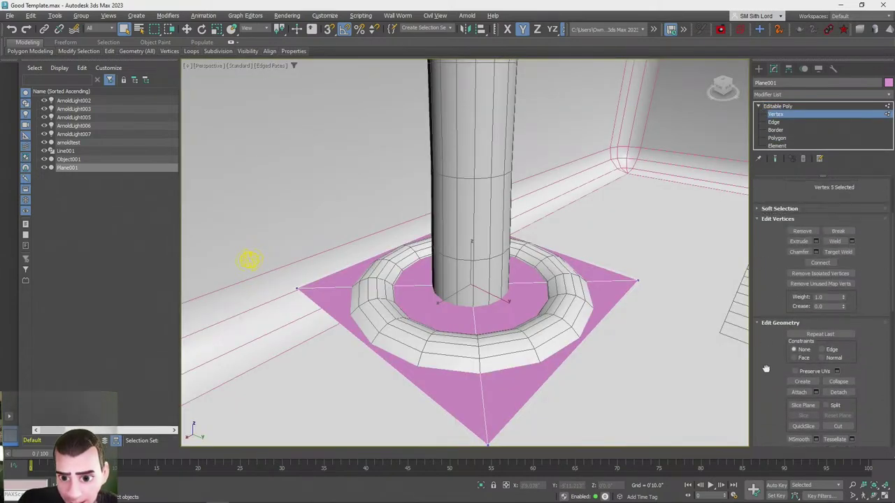
pyautogui.click(805, 258)
pyautogui.moveTo(470, 284); pyautogui.dragTo(506, 240)
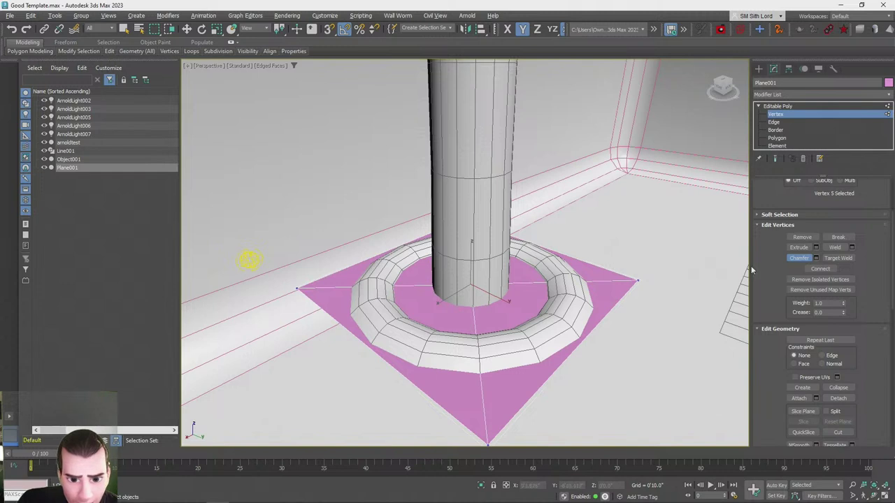
# Chamfer the plane's centre vertex with 0 segments and an amount of about 3'4"
pyautogui.click(816, 258)
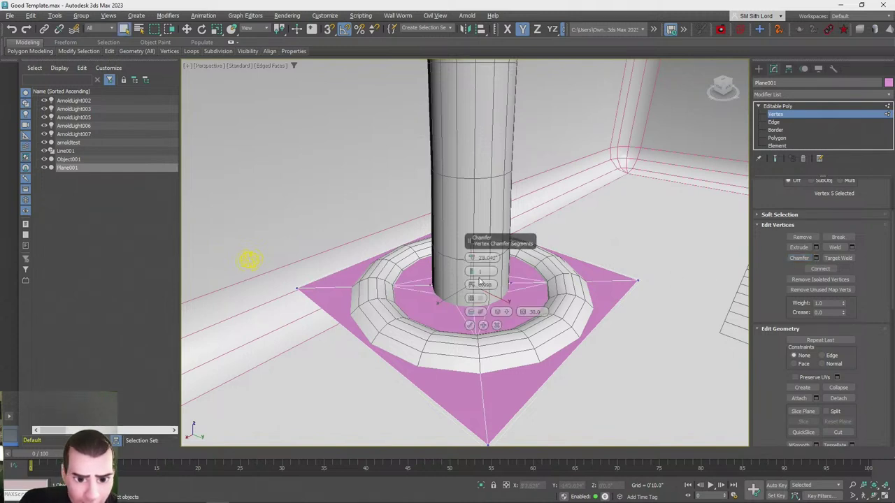
pyautogui.rightClick(474, 260)
pyautogui.rightClick(472, 287)
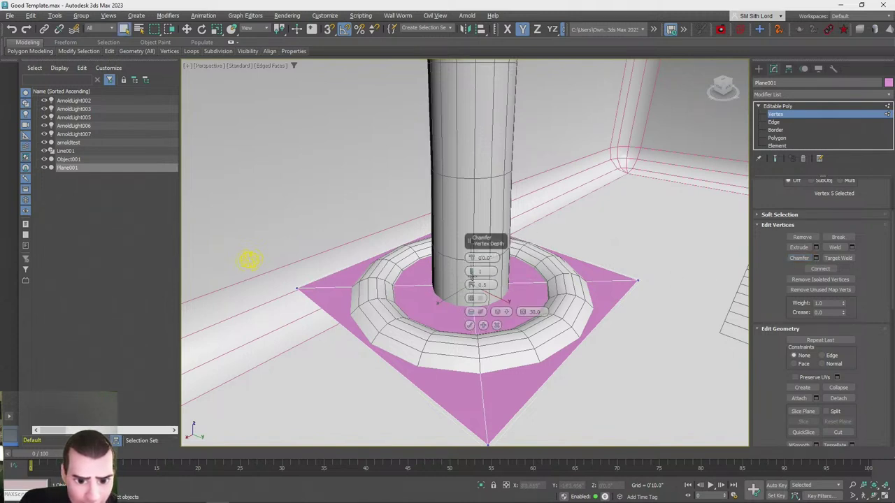
pyautogui.moveTo(475, 223); pyautogui.dragTo(475, 214)
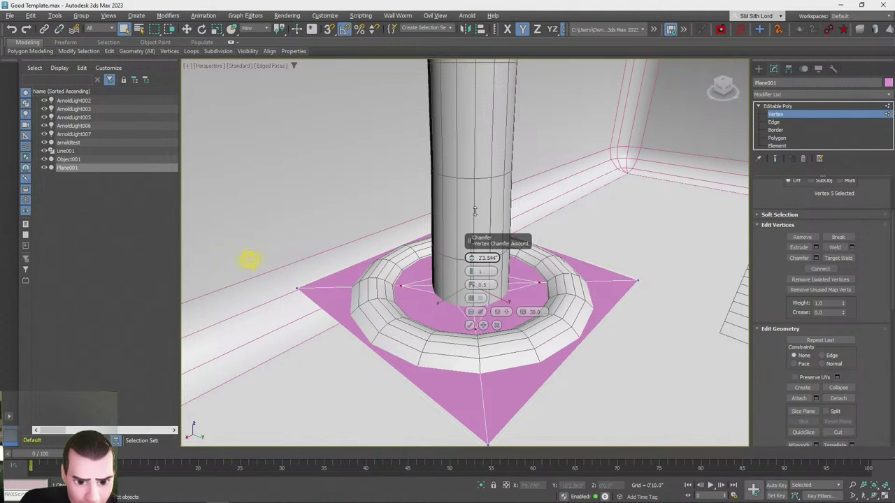
pyautogui.click(471, 274)
pyautogui.moveTo(472, 259); pyautogui.dragTo(475, 225)
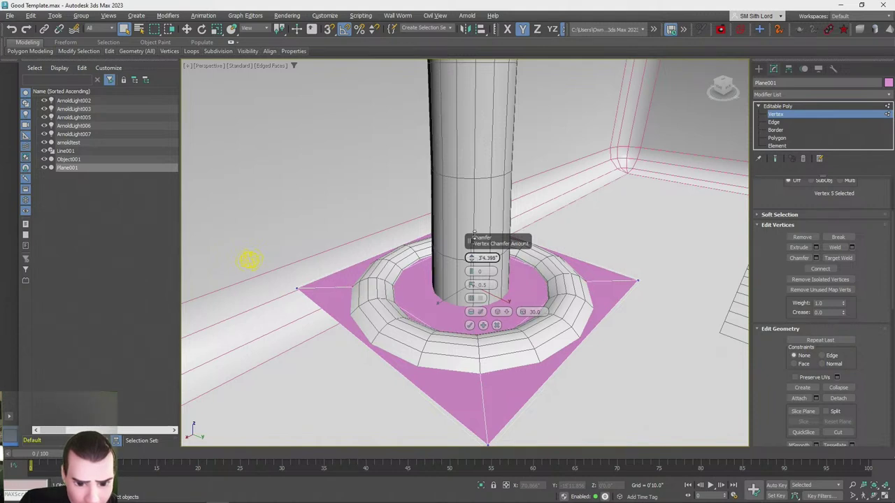
pyautogui.click(470, 325)
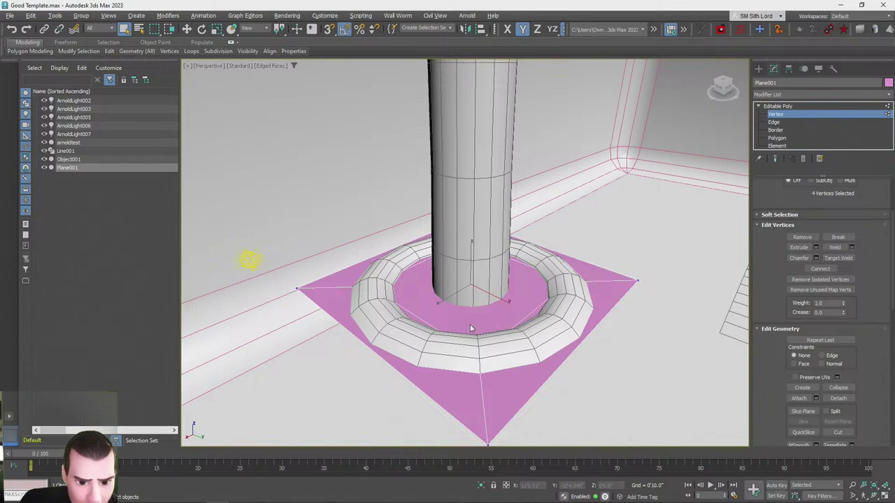
# Chamfer the four inner vertices of the plane by about 1'6.4" with 0 segments
pyautogui.press('F3')
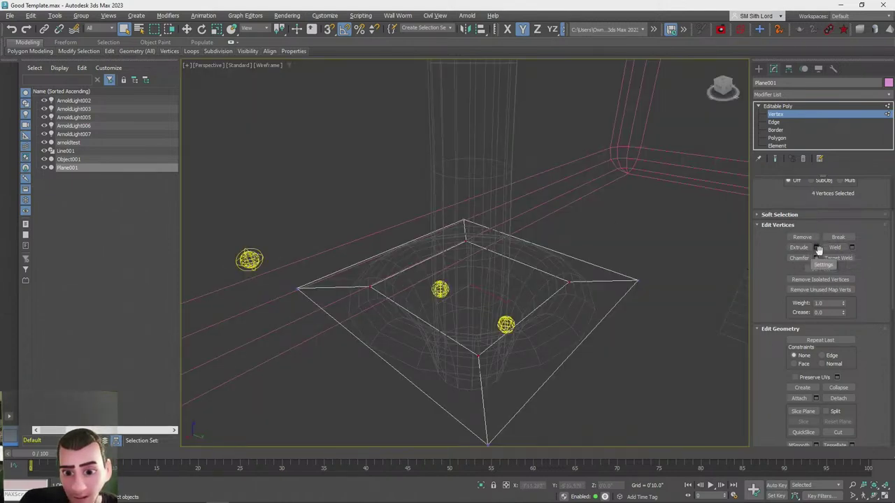
pyautogui.click(814, 258)
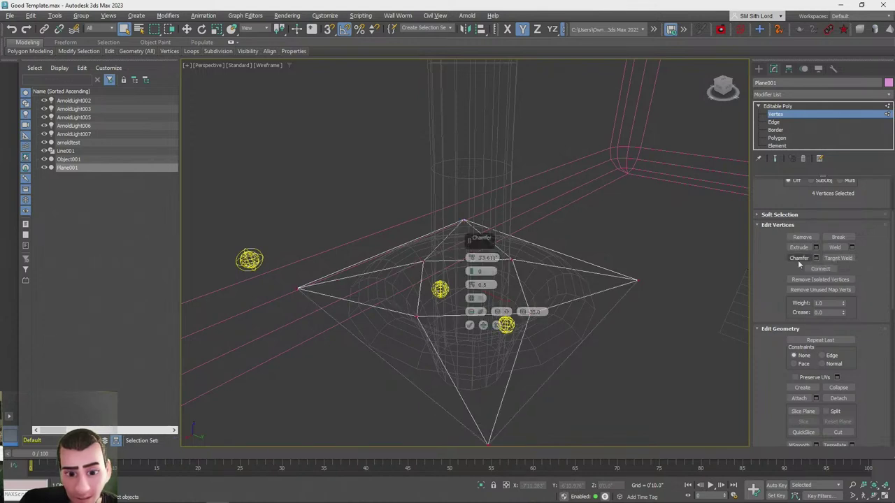
pyautogui.rightClick(471, 259)
pyautogui.moveTo(471, 259); pyautogui.dragTo(474, 244)
pyautogui.press('F3')
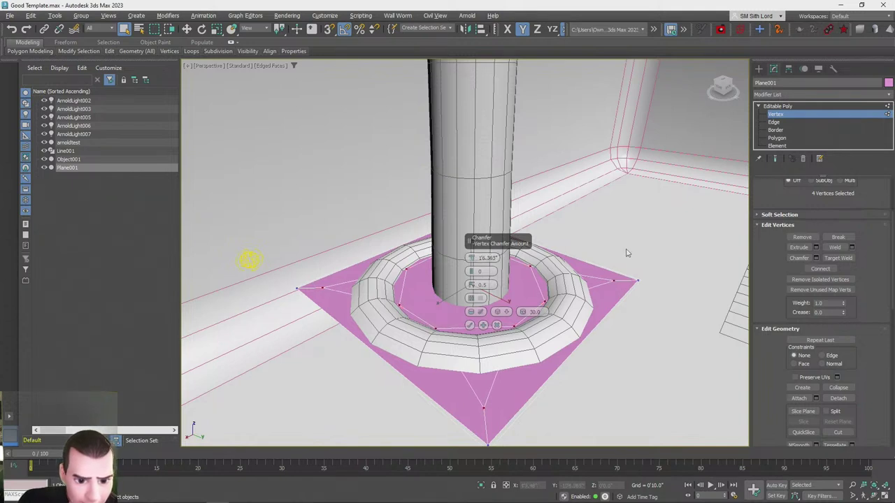
pyautogui.click(471, 325)
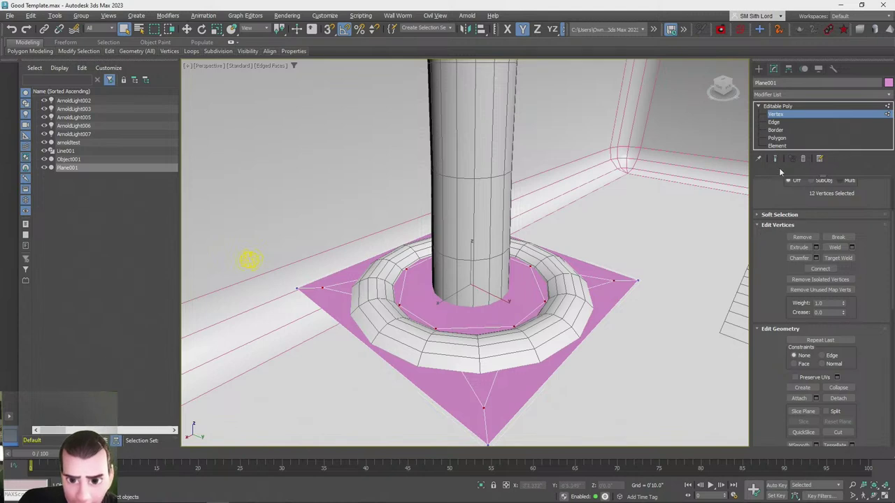
# Select the central octagonal polygon and scale it up uniformly until its edges reach beneath the bowl's rim
pyautogui.click(778, 139)
pyautogui.click(468, 295)
pyautogui.press('F3')
pyautogui.press('F3')
pyautogui.press('F3')
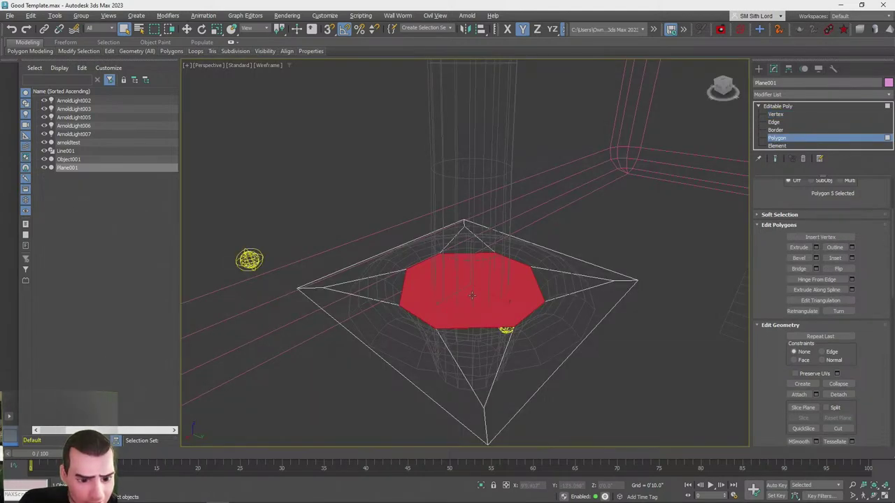
pyautogui.press('r')
pyautogui.moveTo(473, 296); pyautogui.dragTo(475, 306)
pyautogui.press('F3')
pyautogui.press('F3')
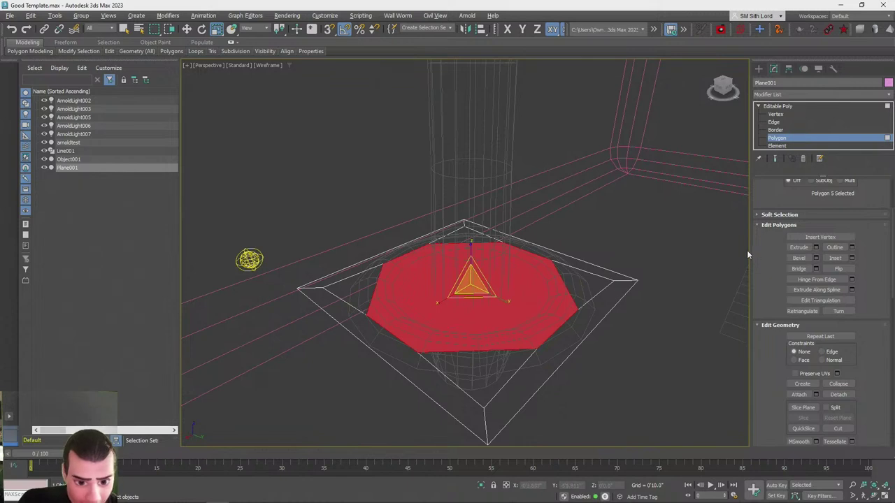
pyautogui.press('F3')
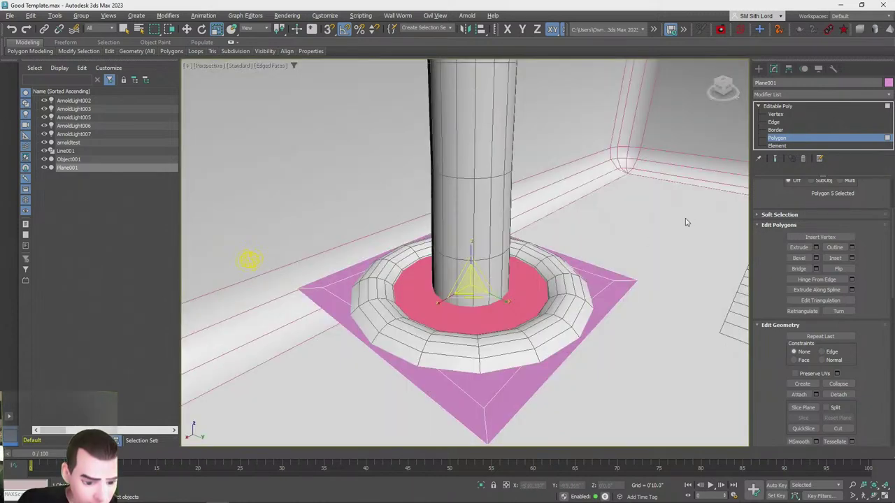
# Switch to vertex editing with snapping enabled and align the nearest inner corner vertex to the octagon's vertices along X and Y
pyautogui.press('F3')
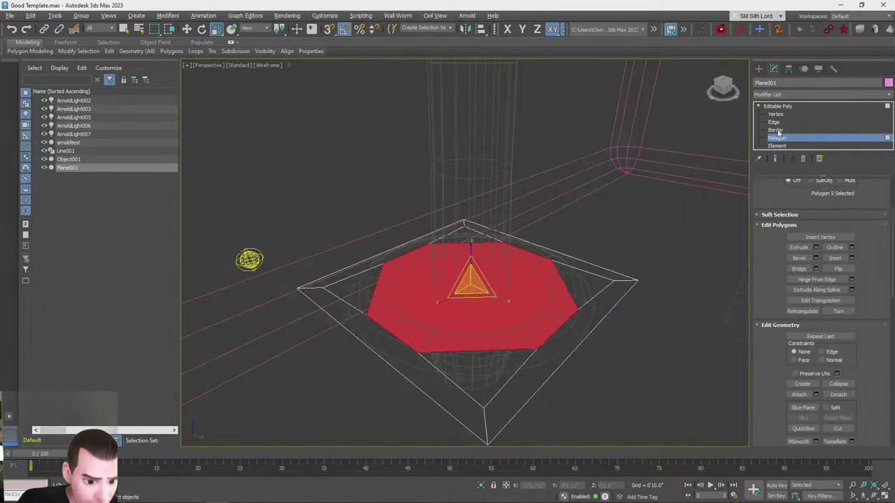
pyautogui.click(776, 115)
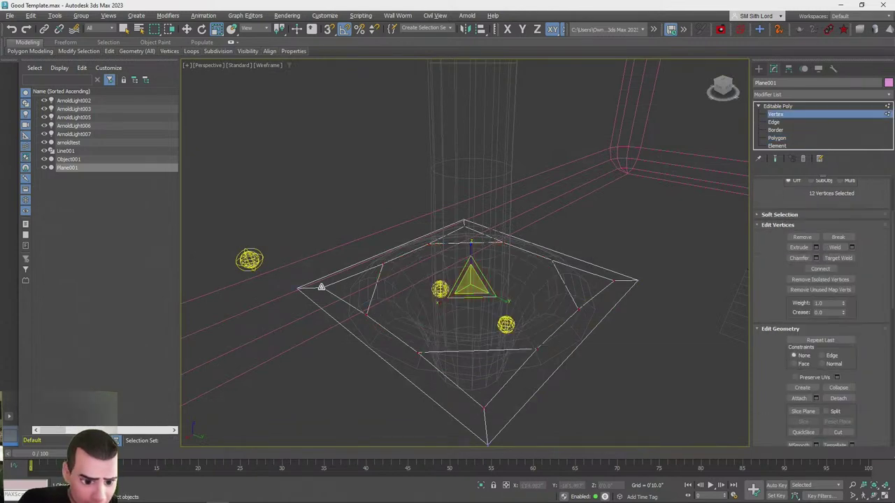
pyautogui.press('q')
pyautogui.press('w')
pyautogui.press('s')
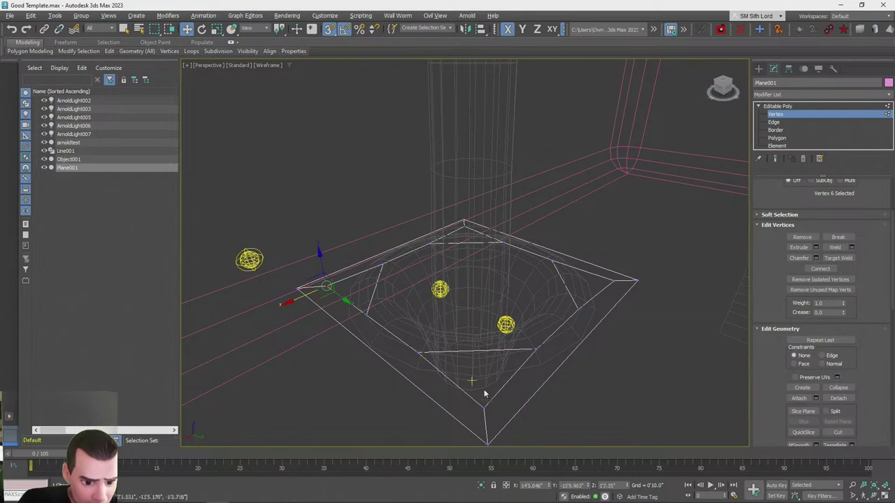
pyautogui.click(485, 409)
pyautogui.moveTo(462, 429); pyautogui.dragTo(418, 352)
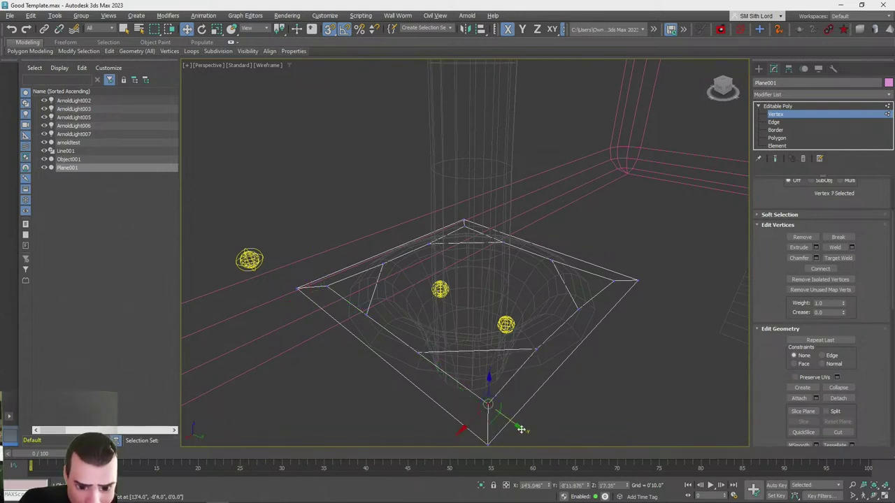
pyautogui.moveTo(525, 431); pyautogui.dragTo(531, 295)
# Snap the remaining inner corner vertices into line with the octagon's vertices along X and Y, and restore the edged-faces display
pyautogui.click(327, 287)
pyautogui.moveTo(348, 301); pyautogui.dragTo(382, 264)
pyautogui.click(613, 281)
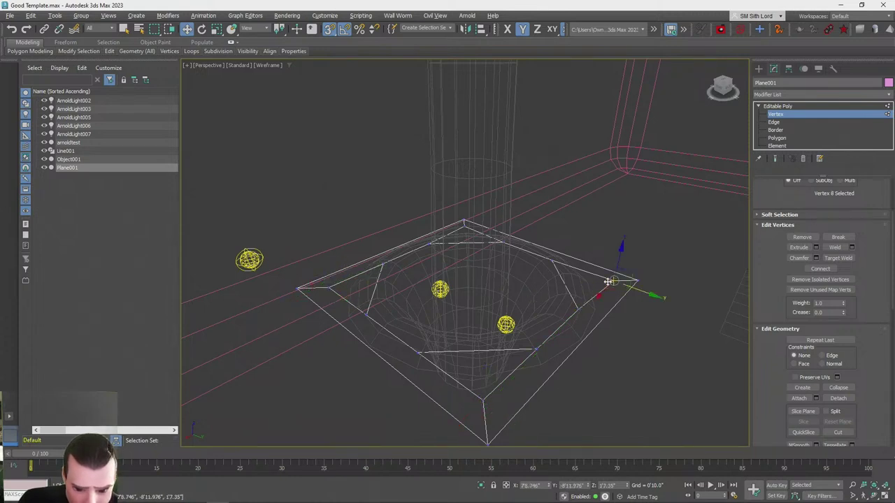
pyautogui.moveTo(649, 296); pyautogui.dragTo(551, 262)
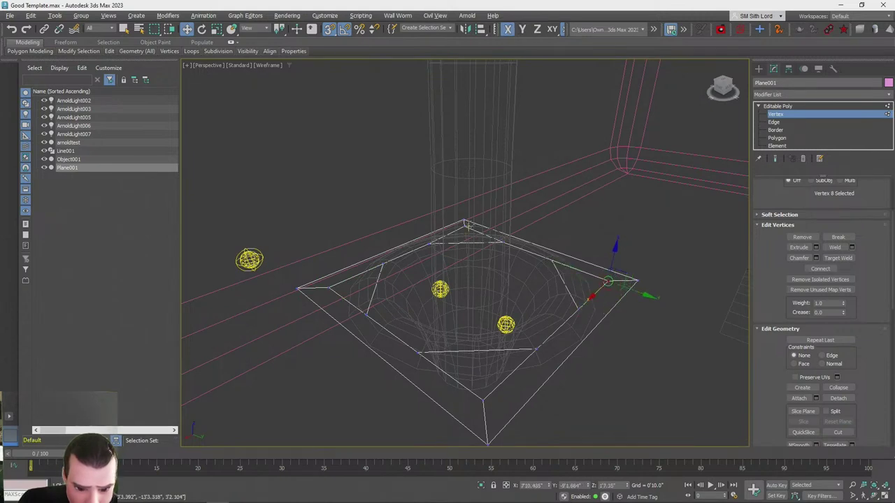
pyautogui.click(463, 224)
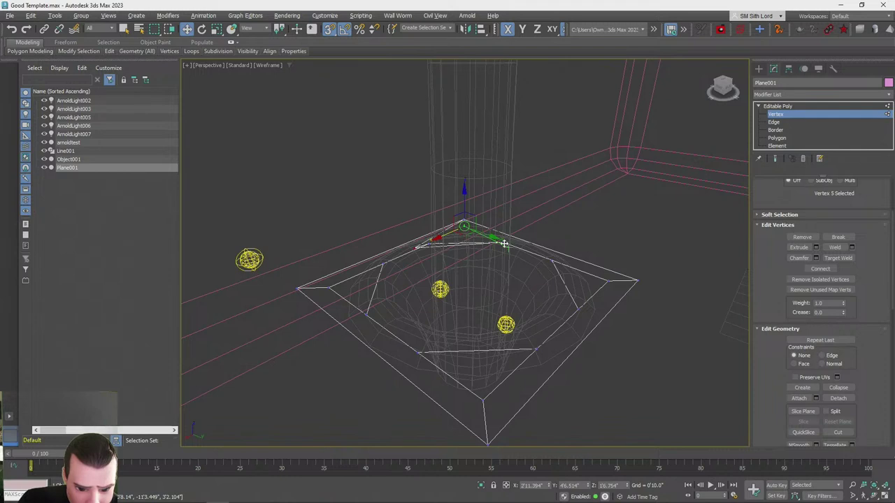
pyautogui.moveTo(487, 237); pyautogui.dragTo(430, 244)
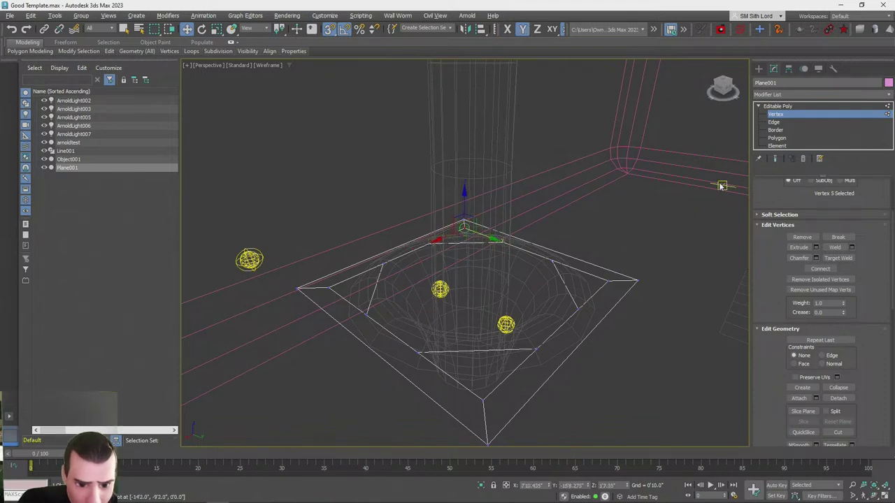
pyautogui.press('F3')
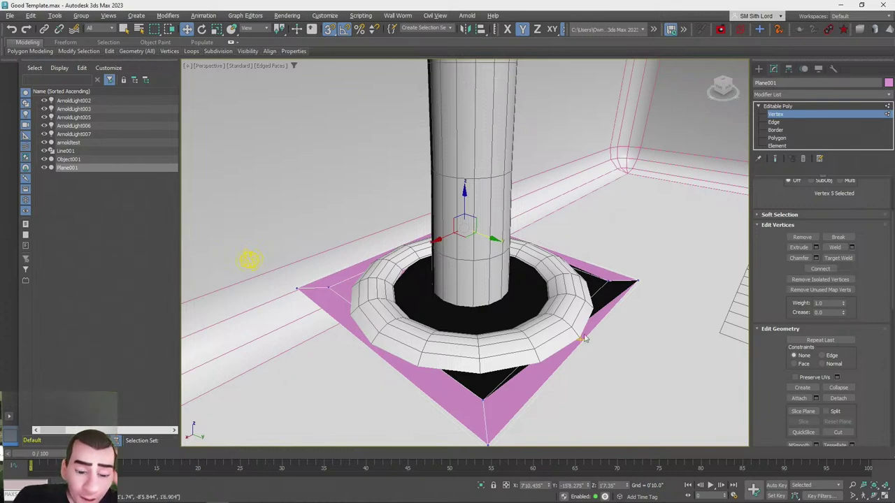
# Delete the plane's central octagonal polygon so the bowl's interior is open, and restore the shaded edged-faces display
pyautogui.press('F3')
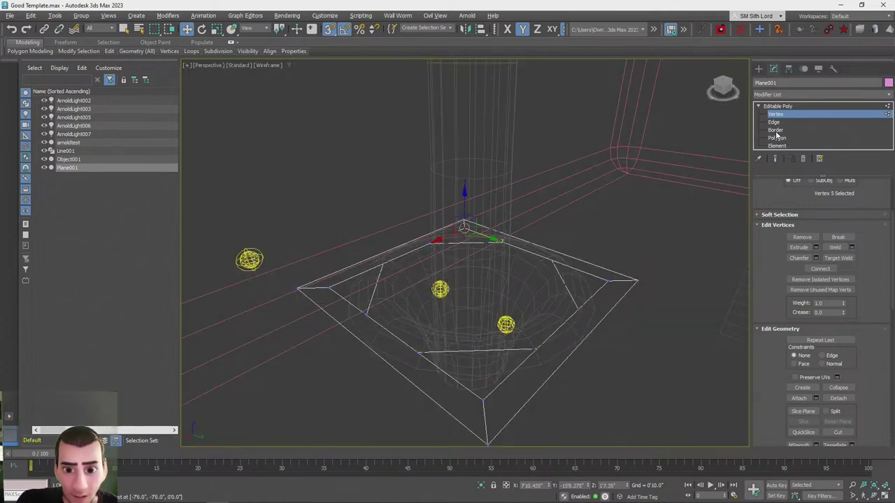
pyautogui.click(777, 137)
pyautogui.click(493, 300)
pyautogui.press('q')
pyautogui.press('Delete')
pyautogui.press('F3')
# Inspect the plane's fit beneath the bowl's rim and preview a weld on all its vertices without applying it
pyautogui.keyDown('alt'); pyautogui.moveTo(583, 303); pyautogui.dragTo(447, 312, button='middle'); pyautogui.keyUp('alt')
pyautogui.click(447, 312)
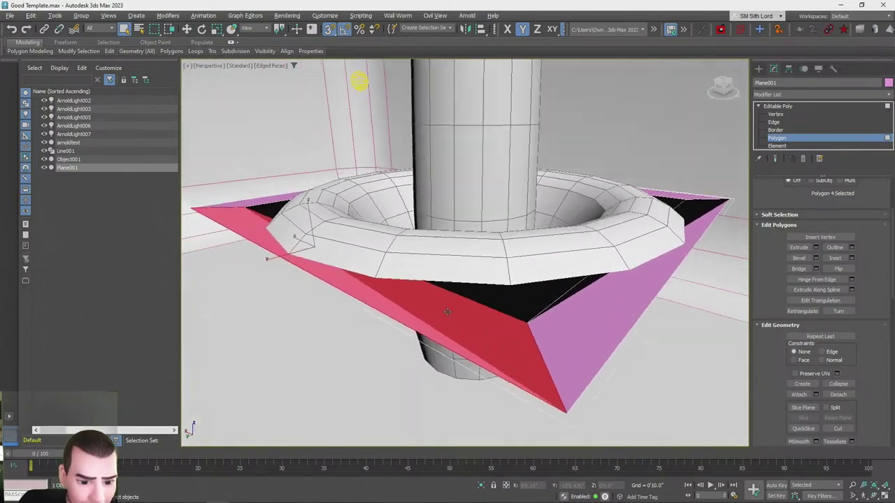
pyautogui.scroll(5, 447, 312)
pyautogui.scroll(8, 447, 311)
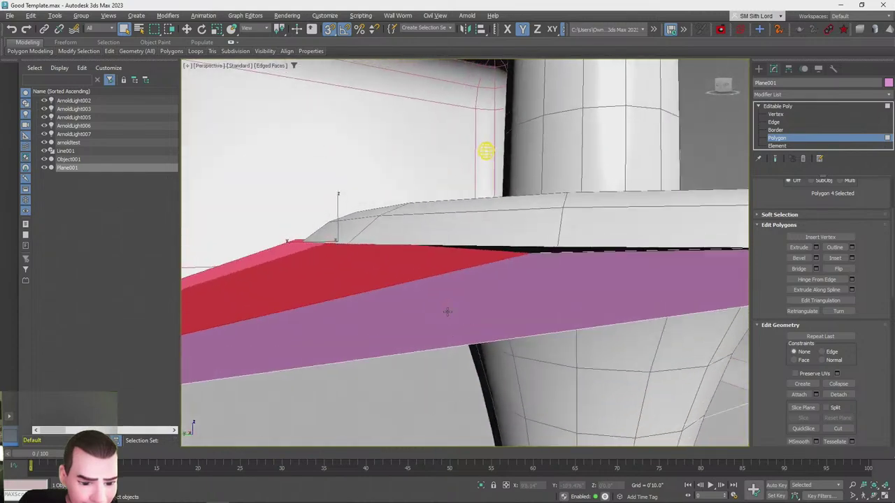
pyautogui.scroll(5, 448, 312)
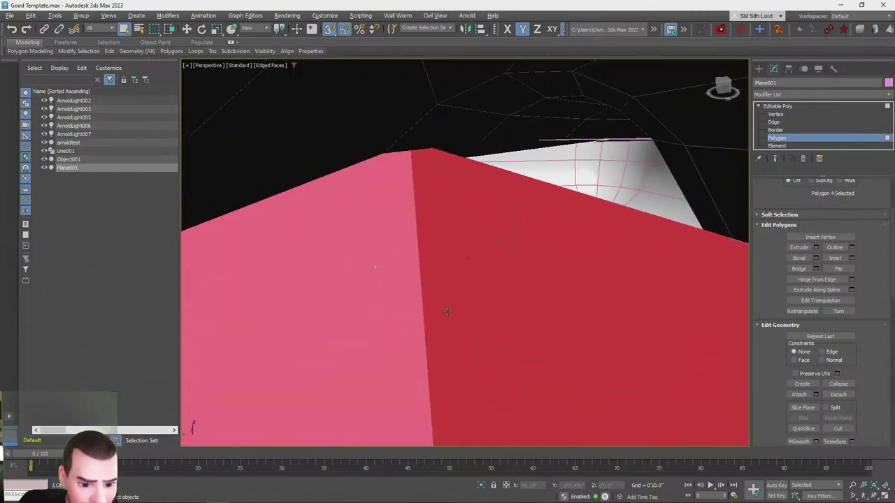
pyautogui.scroll(-10, 448, 312)
pyautogui.click(775, 115)
pyautogui.keyDown('alt'); pyautogui.moveTo(297, 360); pyautogui.dragTo(273, 365, button='middle'); pyautogui.keyUp('alt')
pyautogui.hotkey('ctrl', 'a')
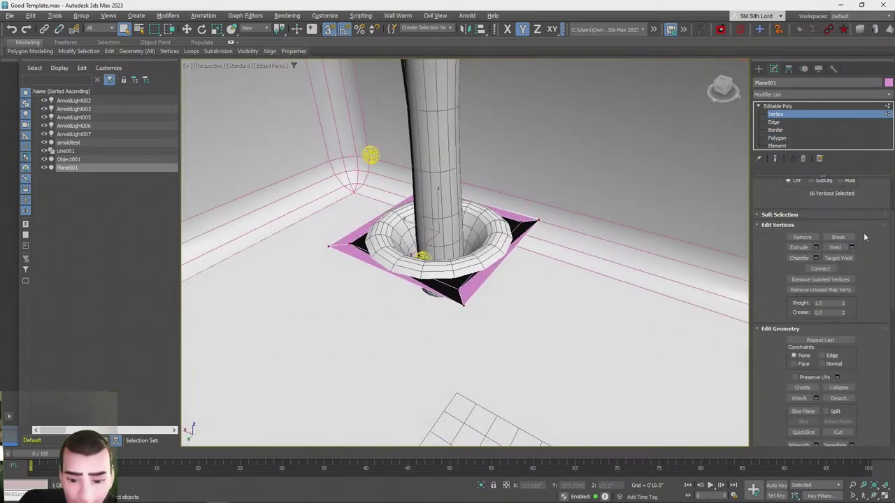
pyautogui.click(852, 248)
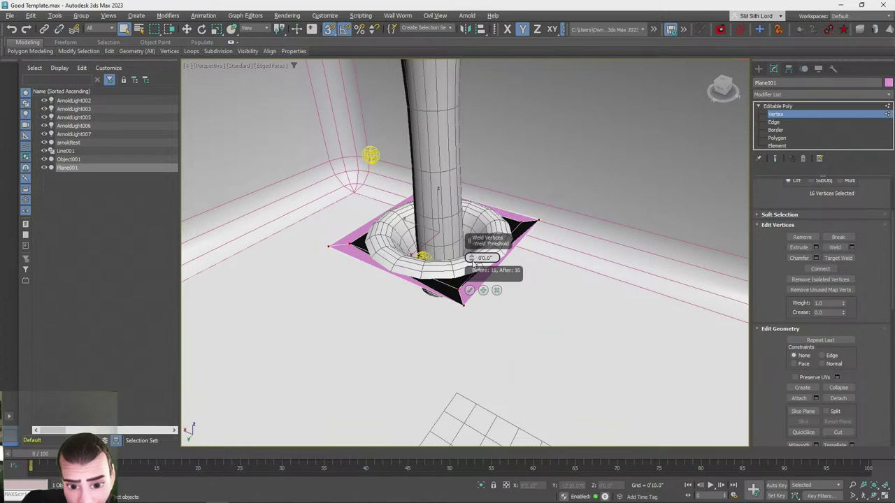
pyautogui.click(496, 291)
pyautogui.scroll(4, 513, 319)
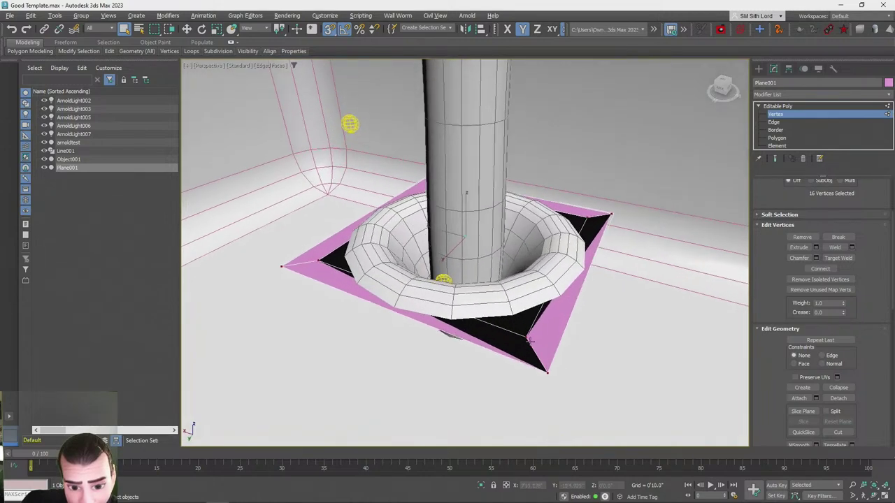
pyautogui.scroll(2, 531, 343)
# In wireframe, turn off snapping and move the octagonal opening's edge beneath the bowl's near rim along Y
pyautogui.press('F3')
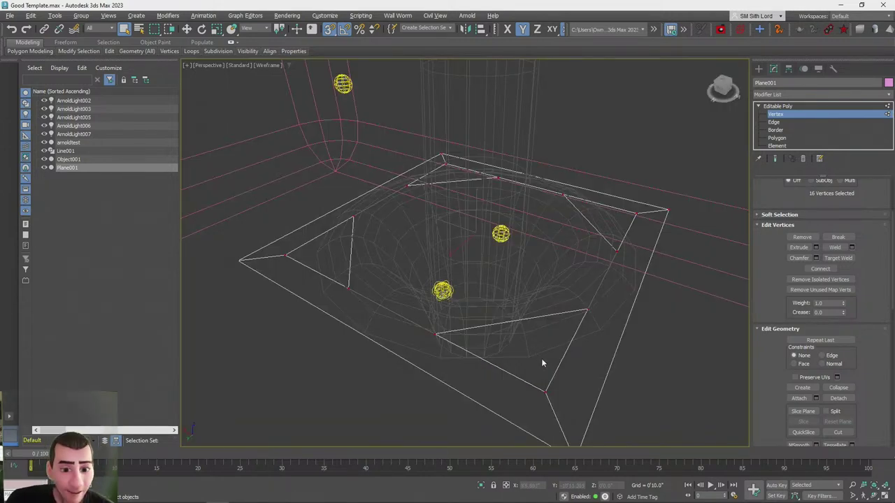
pyautogui.click(774, 122)
pyautogui.press('w')
pyautogui.moveTo(364, 332); pyautogui.dragTo(453, 270)
pyautogui.hotkey('ctrl', 'z')
pyautogui.press('s')
pyautogui.moveTo(362, 335); pyautogui.dragTo(409, 346)
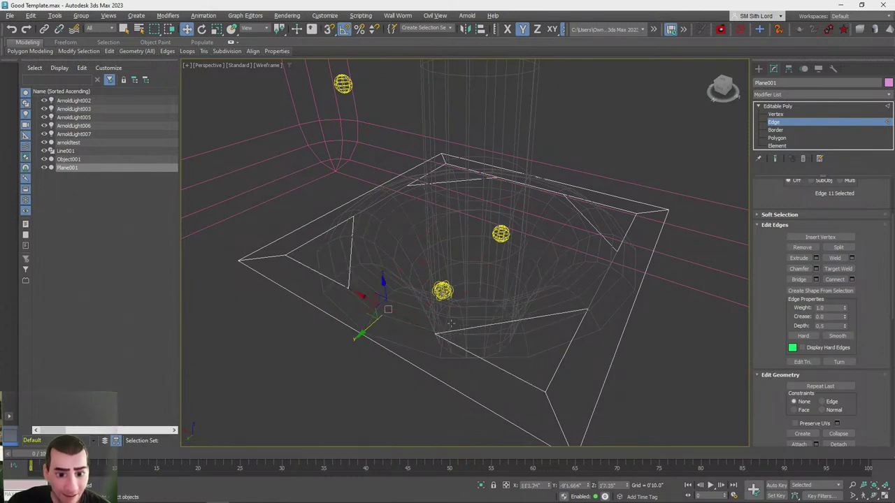
# Select the square frame's edges and rim polygons one after another to examine the plane's remaining geometry
pyautogui.click(535, 318)
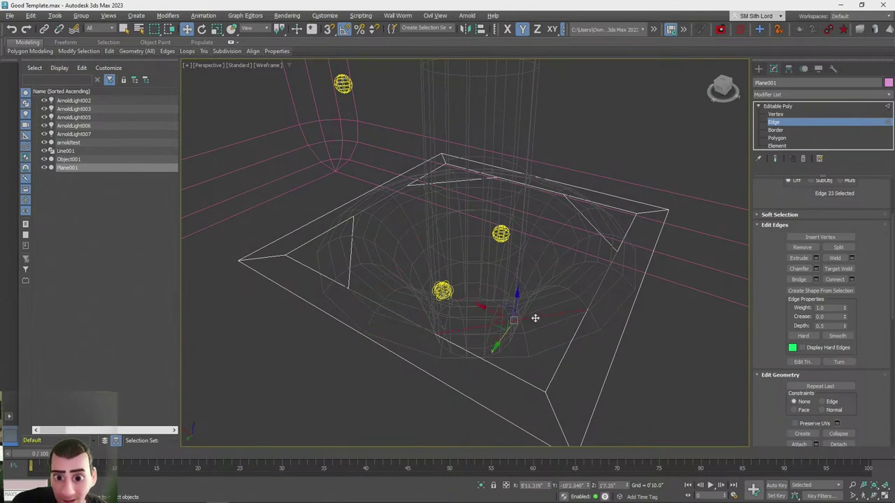
pyautogui.click(526, 358)
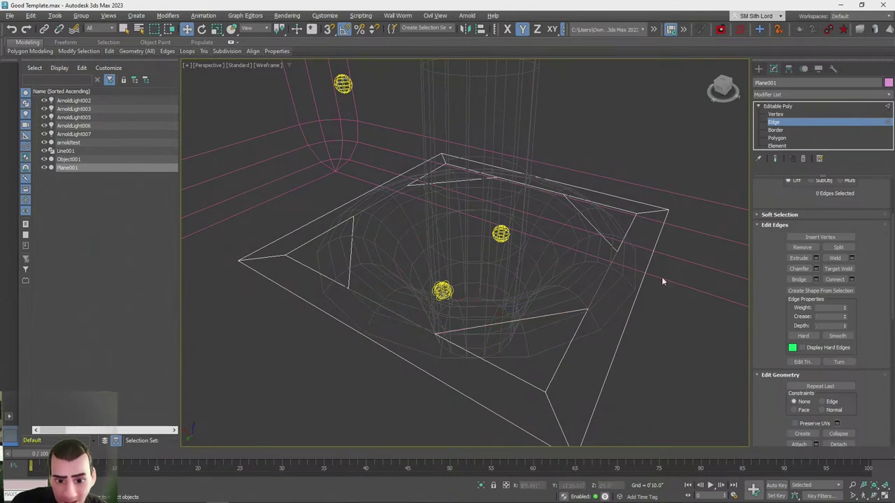
pyautogui.click(775, 131)
pyautogui.click(777, 138)
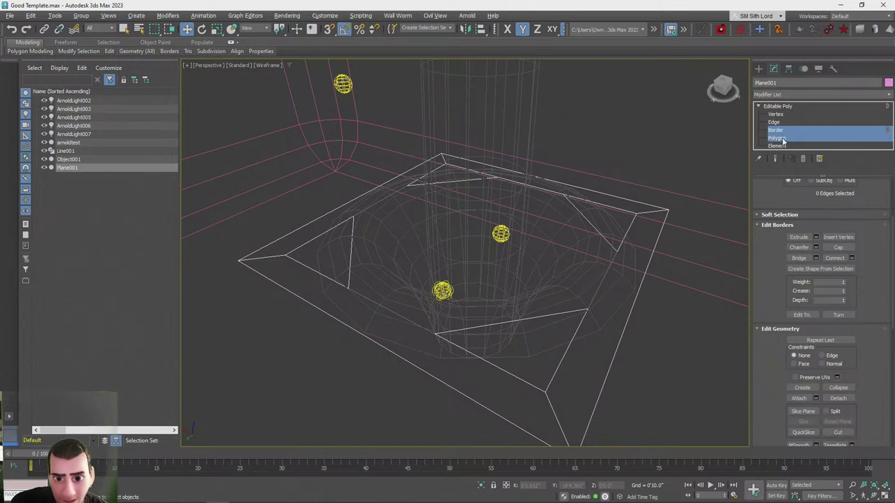
pyautogui.click(364, 305)
pyautogui.click(565, 349)
pyautogui.click(577, 391)
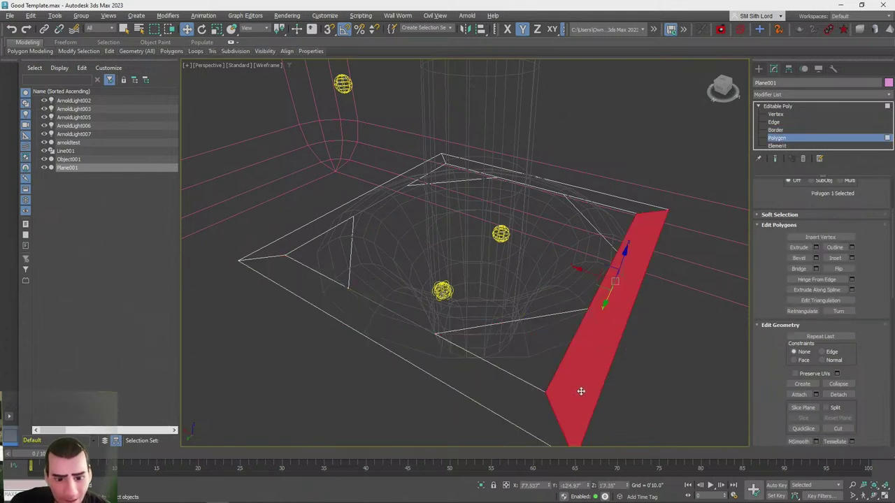
pyautogui.press('q')
pyautogui.doubleClick(610, 218)
pyautogui.click(474, 378)
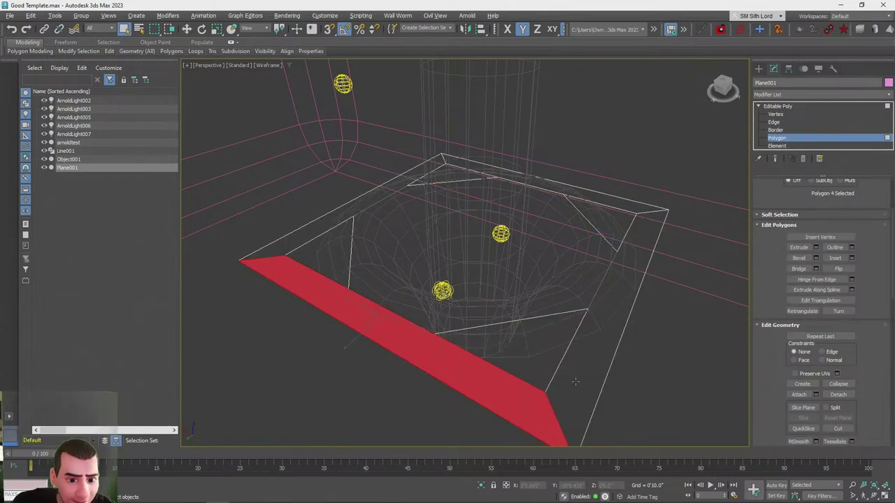
pyautogui.click(599, 342)
# Try to move one long rim polygon of the square frame, and undo the move
pyautogui.click(776, 114)
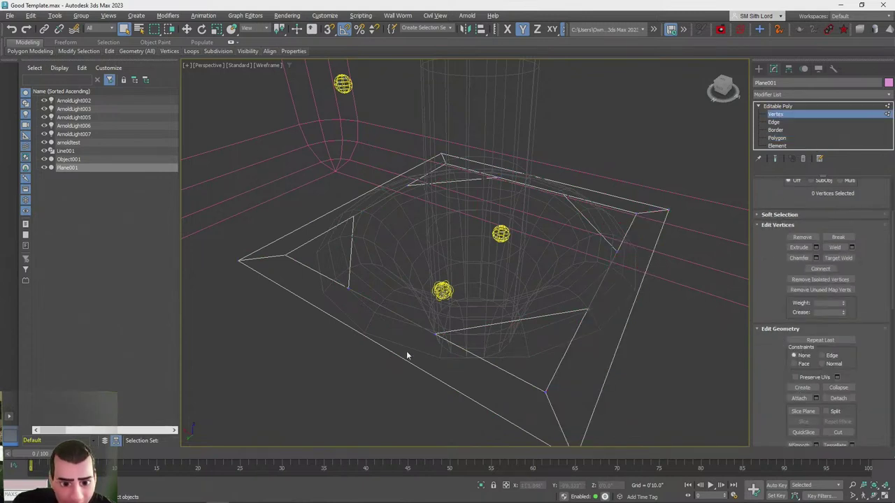
pyautogui.click(797, 138)
pyautogui.click(397, 326)
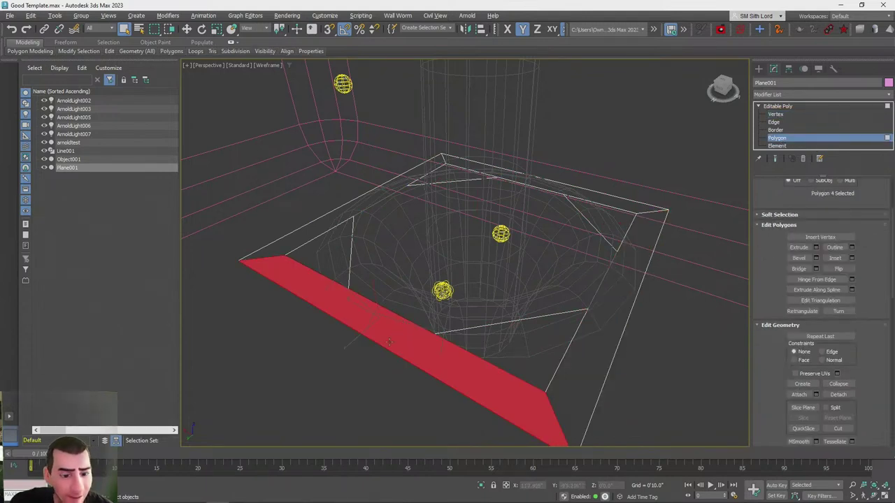
pyautogui.press('w')
pyautogui.moveTo(349, 343); pyautogui.dragTo(396, 292)
pyautogui.hotkey('ctrl', 'z')
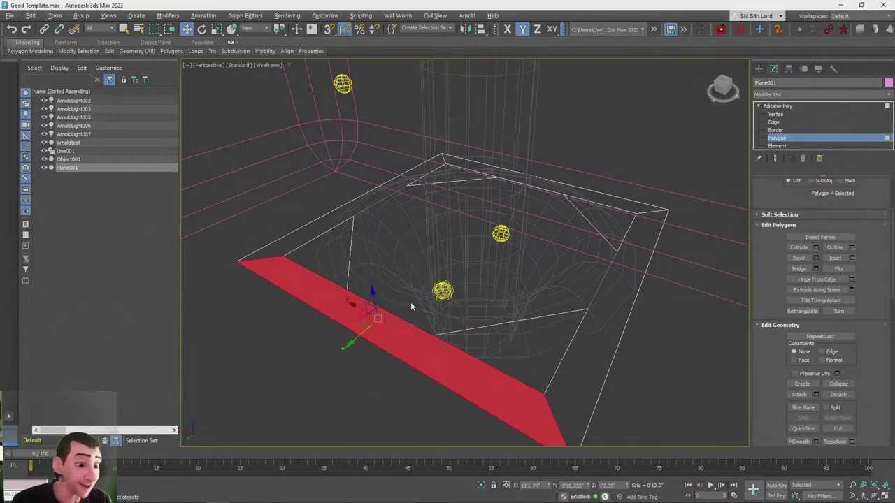
# Switch to shaded display, leave polygon editing and move the whole frame plane along Y, clear of the flared column
pyautogui.press('F3')
pyautogui.keyDown('alt'); pyautogui.moveTo(626, 220); pyautogui.dragTo(631, 235, button='middle'); pyautogui.keyUp('alt')
pyautogui.click(781, 139)
pyautogui.keyDown('alt'); pyautogui.moveTo(451, 311); pyautogui.dragTo(441, 327, button='middle'); pyautogui.keyUp('alt')
pyautogui.keyDown('alt'); pyautogui.moveTo(339, 174); pyautogui.dragTo(188, 229, button='middle'); pyautogui.keyUp('alt')
pyautogui.moveTo(369, 253); pyautogui.dragTo(584, 305)
pyautogui.hotkey('ctrl', 'z')
pyautogui.moveTo(402, 258); pyautogui.dragTo(634, 279)
pyautogui.keyDown('alt'); pyautogui.moveTo(633, 279); pyautogui.dragTo(602, 336, button='middle'); pyautogui.keyUp('alt')
pyautogui.scroll(-8, 602, 336)
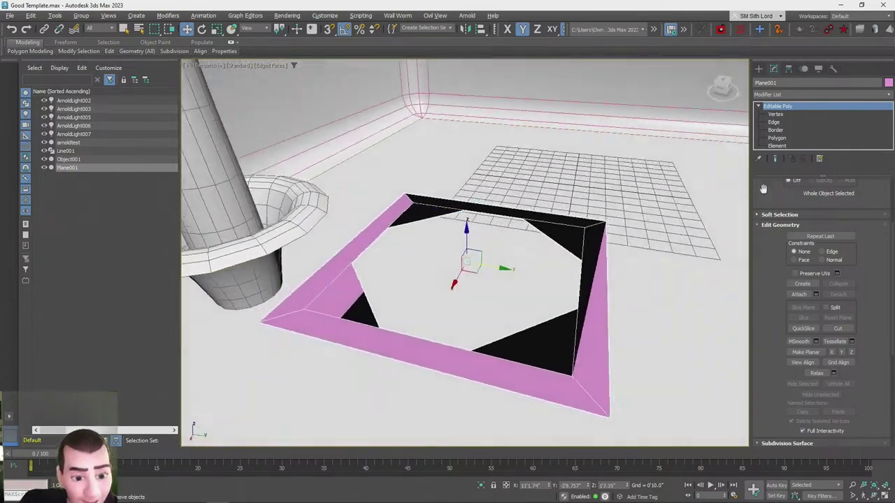
# Draw a closed straight-segment Line spline snapped around the vertices of the frame's octagonal opening
pyautogui.click(758, 68)
pyautogui.click(770, 83)
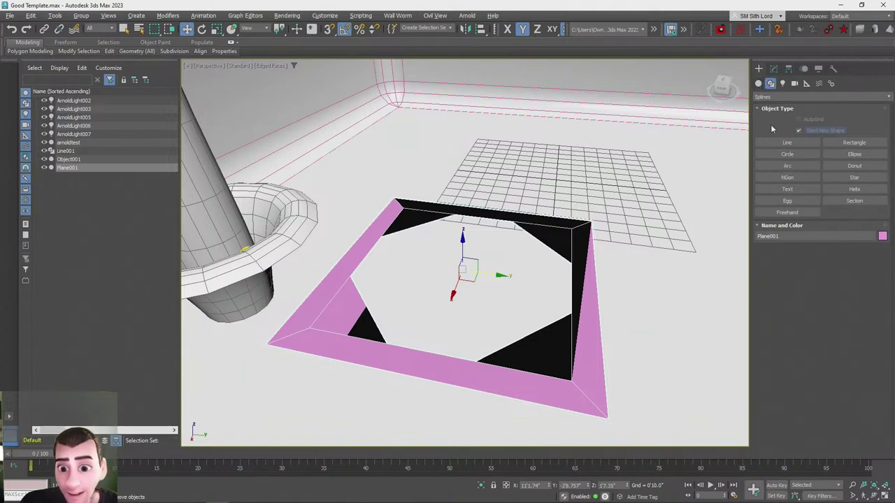
pyautogui.click(787, 142)
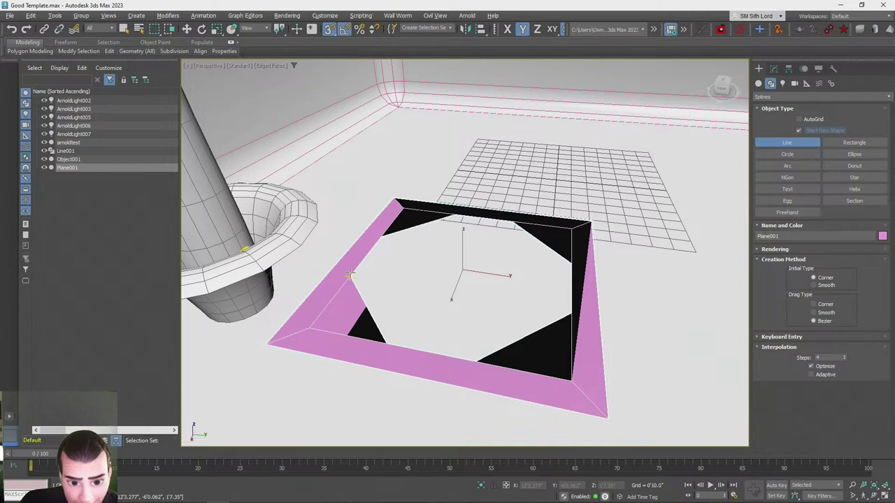
pyautogui.click(350, 275)
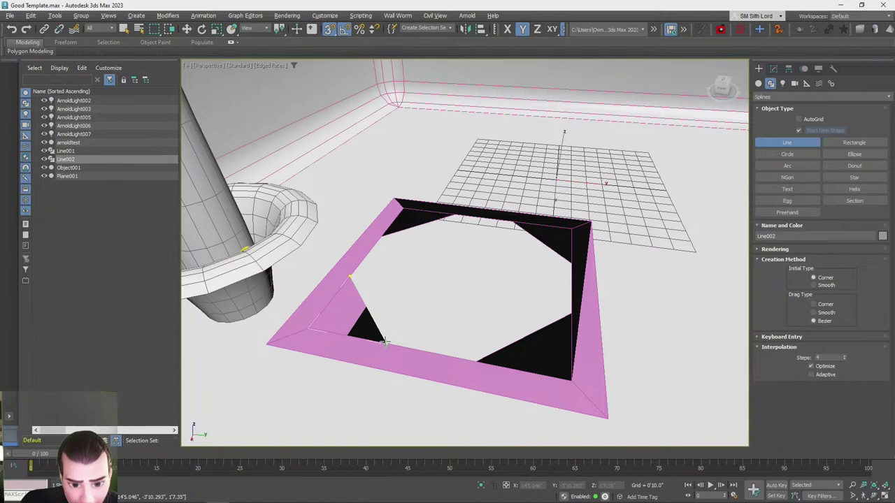
pyautogui.click(385, 342)
pyautogui.click(477, 362)
pyautogui.click(571, 316)
pyautogui.click(571, 262)
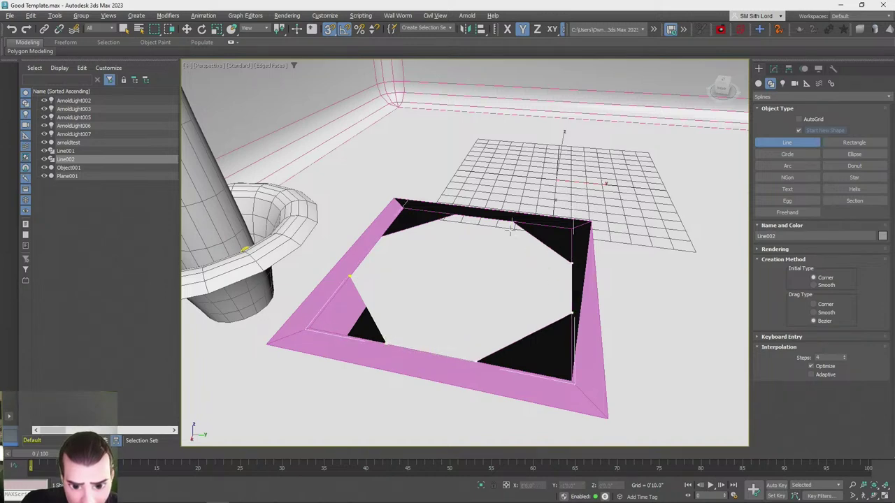
pyautogui.click(512, 223)
pyautogui.click(453, 215)
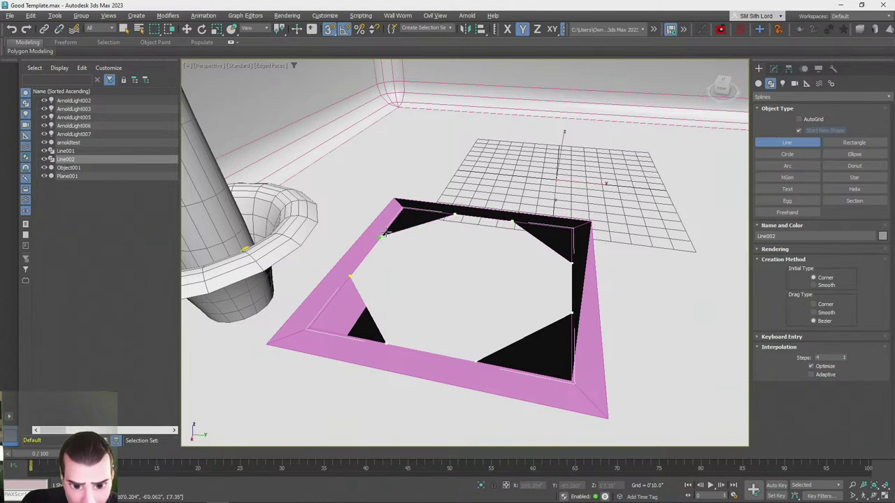
pyautogui.click(350, 277)
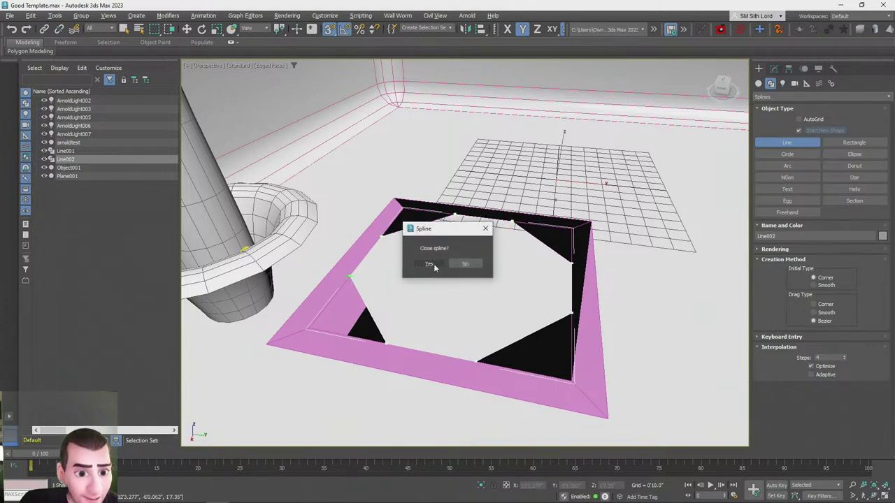
pyautogui.click(430, 264)
pyautogui.rightClick(550, 211)
pyautogui.press('w')
# Apply an Extrude modifier to the octagonal spline with an amount of 2'0.5" and collapse the stack to an editable mesh
pyautogui.click(773, 69)
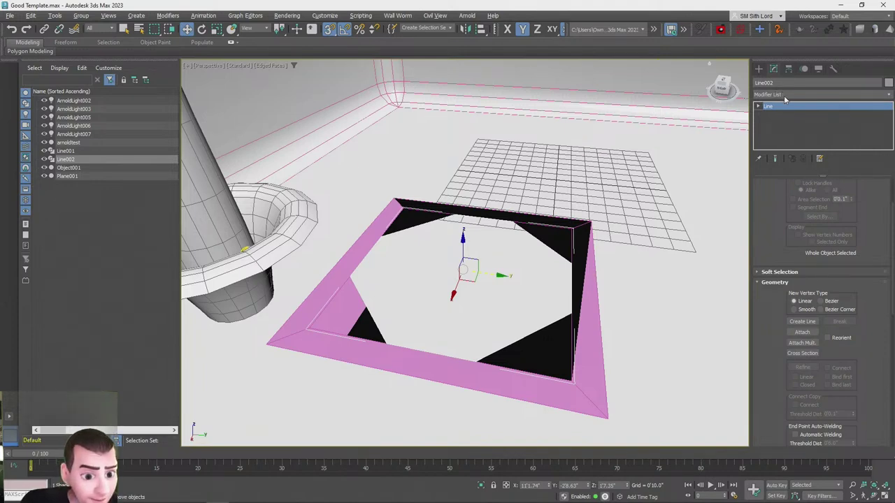
pyautogui.click(784, 95)
pyautogui.press('e')
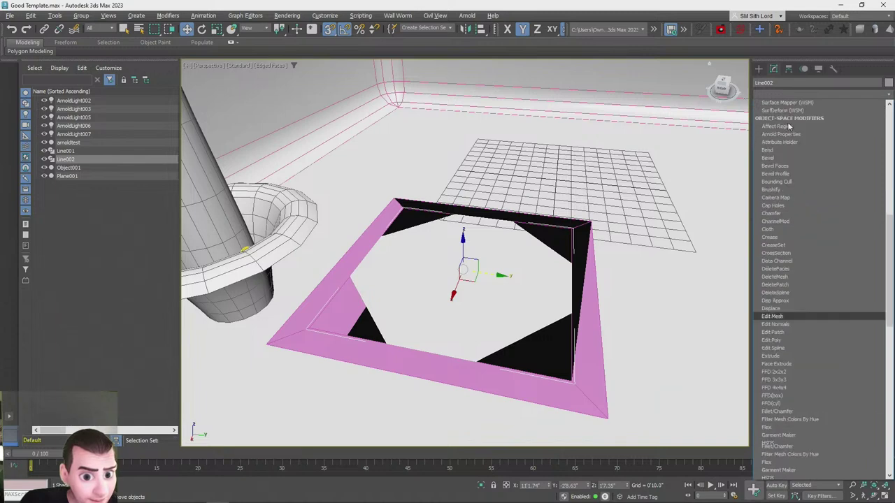
pyautogui.click(786, 143)
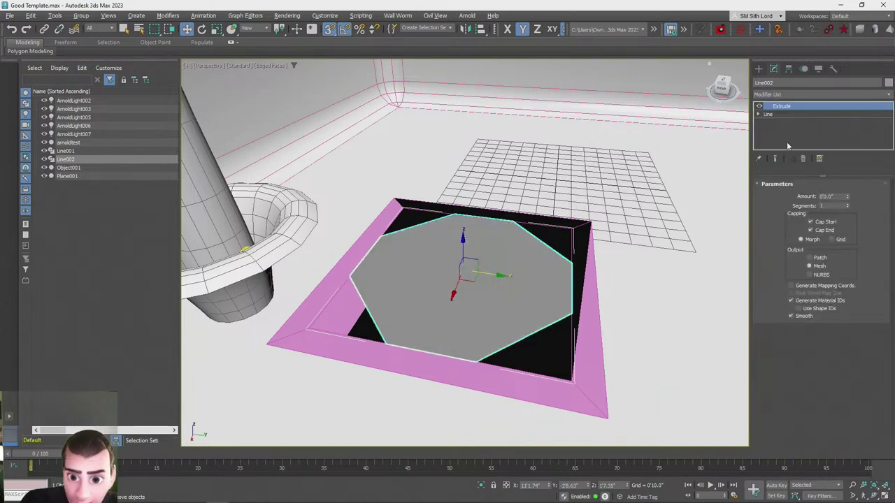
pyautogui.moveTo(847, 199); pyautogui.dragTo(847, 175)
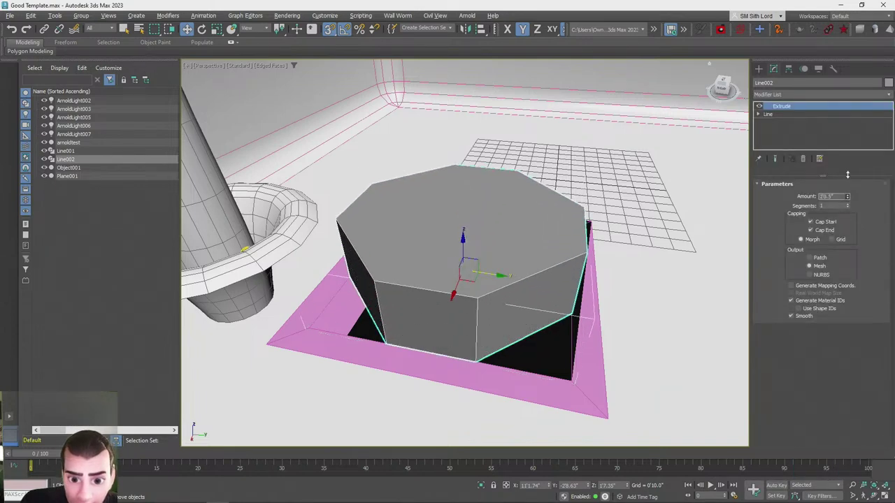
pyautogui.rightClick(783, 110)
pyautogui.click(799, 175)
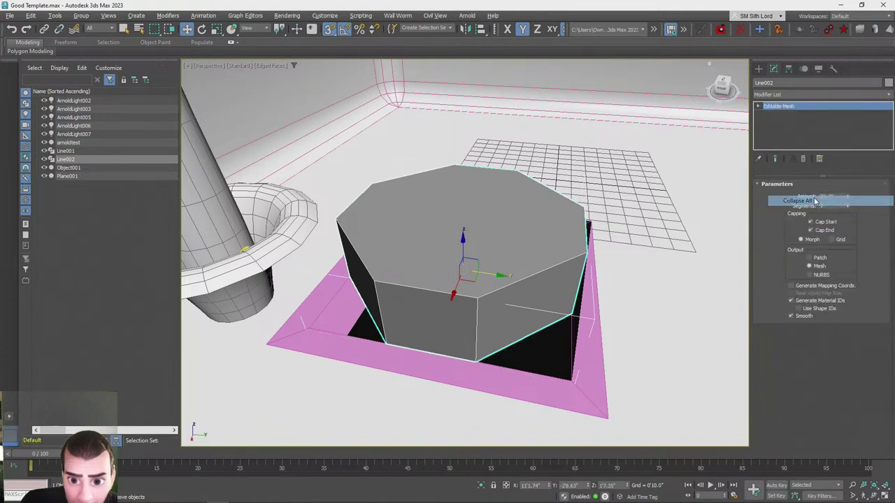
# Move the extruded octagon straight down along Z, snapping its top face level with the frame's opening
pyautogui.moveTo(463, 238); pyautogui.dragTo(464, 228)
pyautogui.hotkey('ctrl', 'z')
pyautogui.press('s')
pyautogui.press('s')
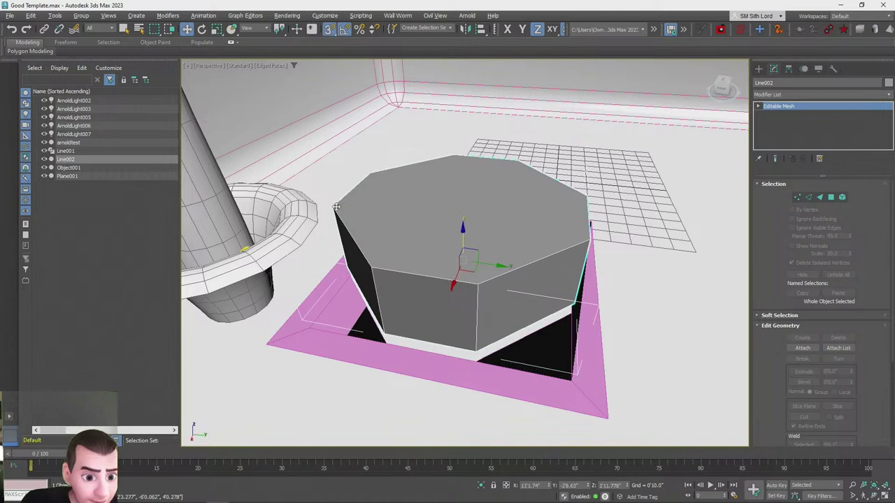
pyautogui.moveTo(296, 306); pyautogui.dragTo(268, 343)
pyautogui.press('s')
# Delete all polygons of the extruded octagon except its top face
pyautogui.press('q')
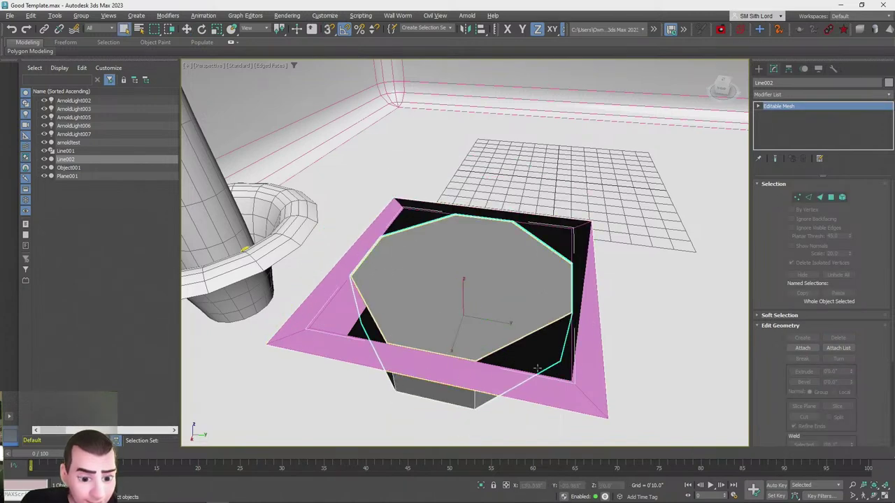
pyautogui.click(598, 360)
pyautogui.click(453, 303)
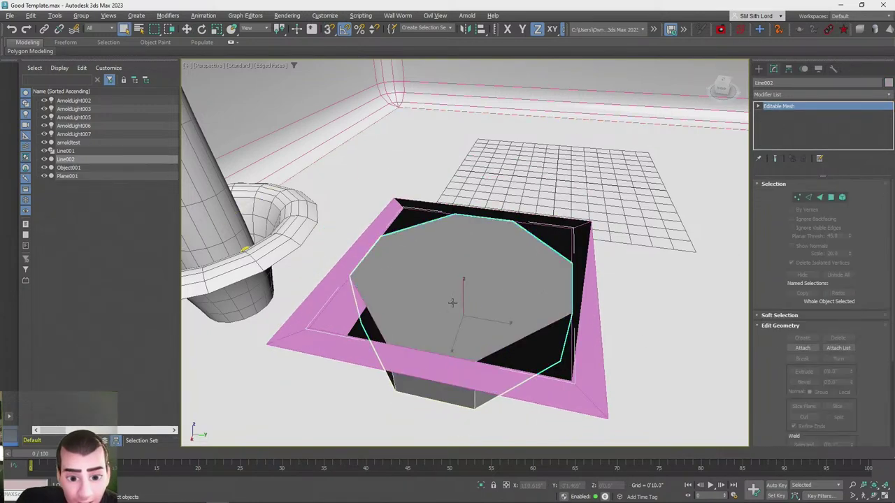
pyautogui.click(830, 197)
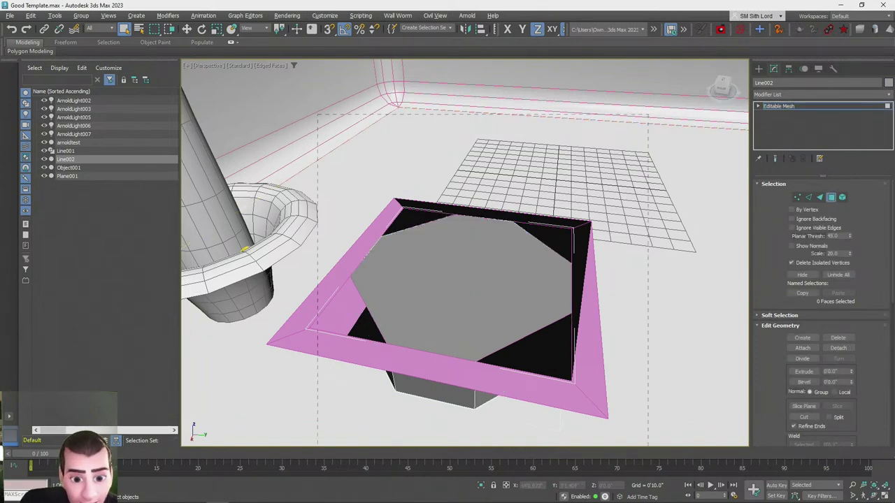
pyautogui.moveTo(650, 456); pyautogui.dragTo(650, 457)
pyautogui.keyDown('alt'); pyautogui.click(482, 295); pyautogui.keyUp('alt')
pyautogui.press('Delete')
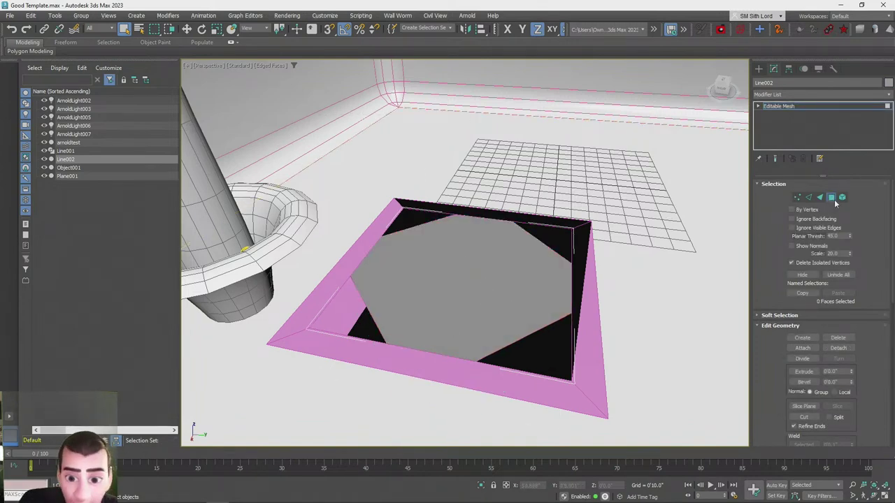
# Create a triangular polygon, snapped to vertices, filling the gap between the octagon and the frame's nearest inner corner
pyautogui.click(801, 337)
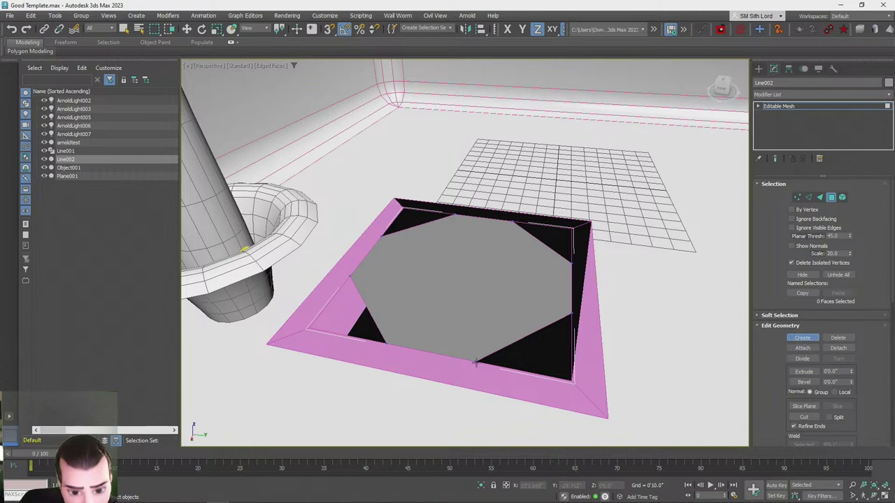
pyautogui.click(572, 372)
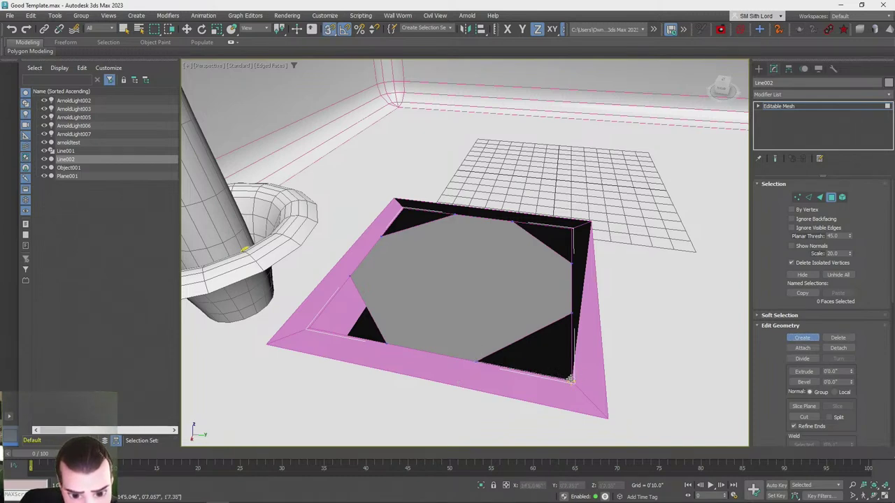
pyautogui.click(475, 362)
pyautogui.rightClick(479, 353)
pyautogui.press('s')
# Create a second triangular polygon filling the gap between the octagon and the frame's adjacent inner corner
pyautogui.keyDown('alt'); pyautogui.moveTo(548, 287); pyautogui.dragTo(538, 326, button='middle'); pyautogui.keyUp('alt')
pyautogui.scroll(3, 537, 326)
pyautogui.keyDown('alt'); pyautogui.moveTo(524, 384); pyautogui.dragTo(511, 299, button='middle'); pyautogui.keyUp('alt')
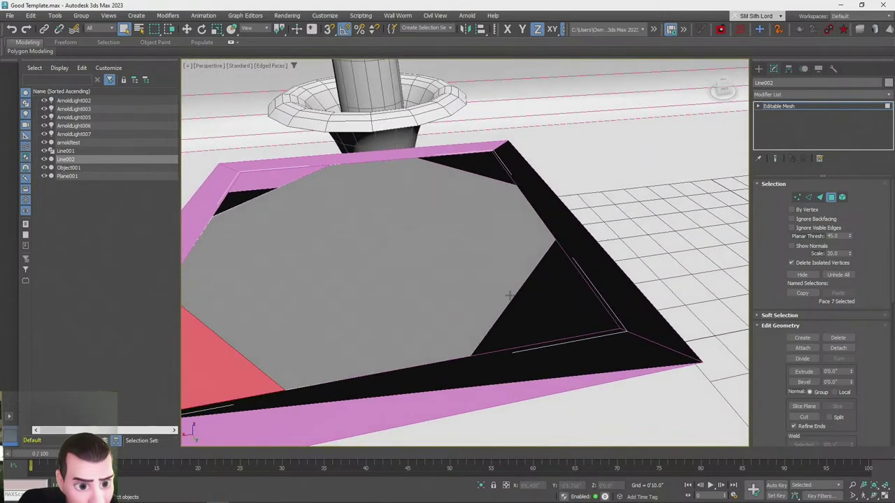
pyautogui.press('s')
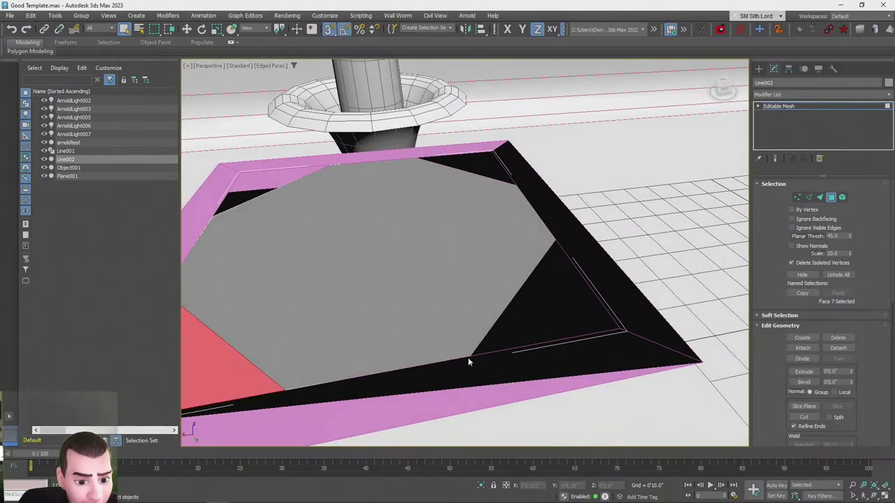
pyautogui.click(475, 353)
pyautogui.click(801, 337)
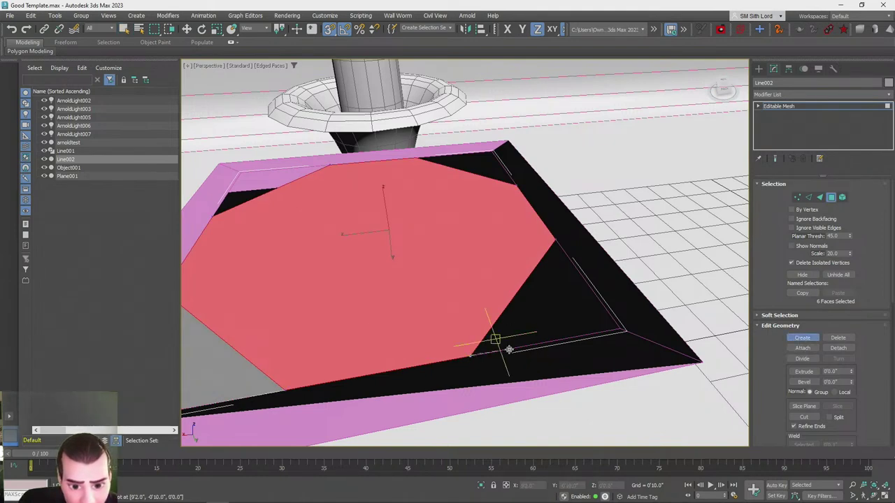
pyautogui.click(554, 241)
pyautogui.click(470, 356)
# Create triangular polygons in the two remaining gaps between the octagon and the frame's inner corners
pyautogui.keyDown('alt'); pyautogui.moveTo(495, 343); pyautogui.dragTo(347, 336, button='middle'); pyautogui.keyUp('alt')
pyautogui.click(300, 339)
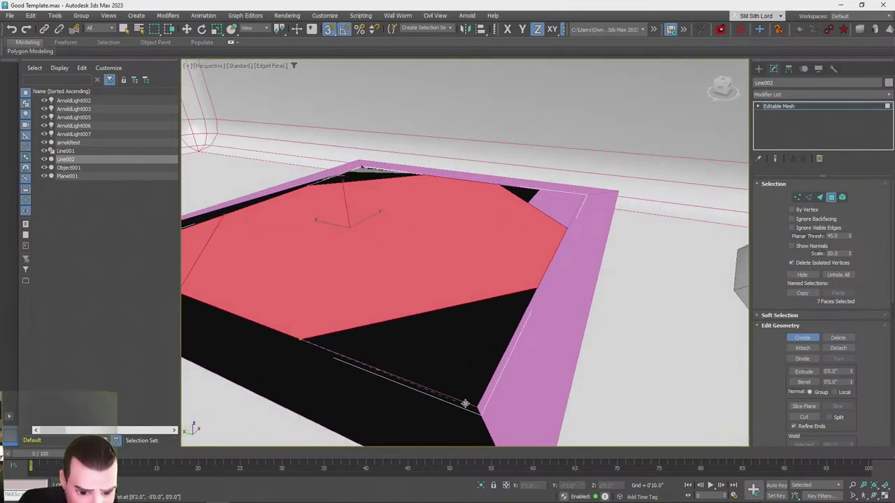
pyautogui.click(535, 286)
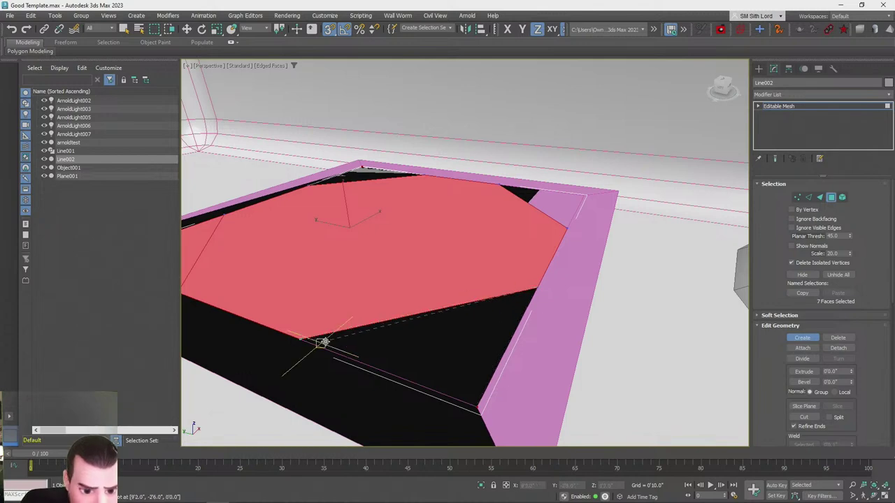
pyautogui.click(300, 340)
pyautogui.keyDown('alt'); pyautogui.moveTo(300, 340); pyautogui.dragTo(336, 297, button='middle'); pyautogui.keyUp('alt')
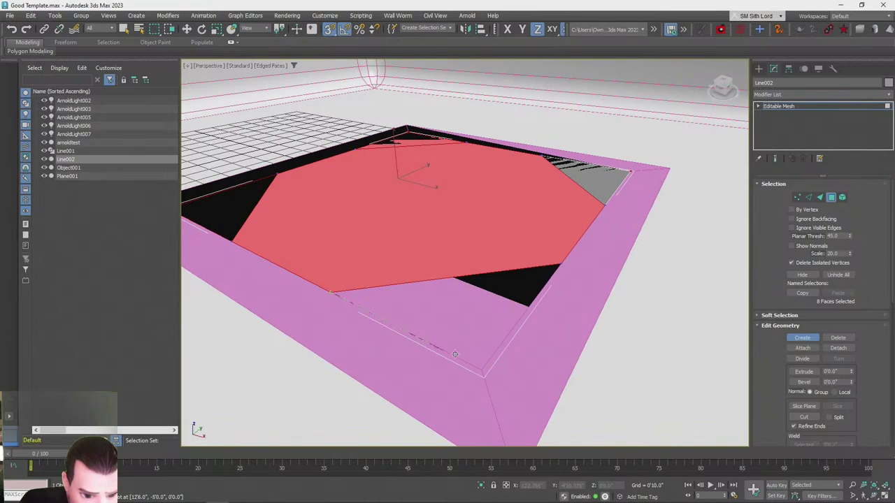
pyautogui.click(558, 284)
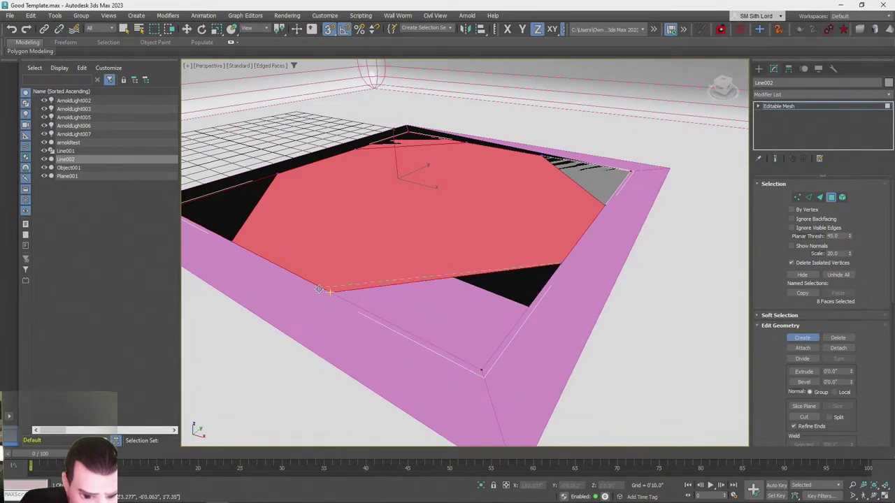
pyautogui.click(329, 292)
# Create a polygon, snapped to vertices, covering the band between the frame's outer and inner edges on one side
pyautogui.keyDown('alt'); pyautogui.moveTo(329, 292); pyautogui.dragTo(378, 384, button='middle'); pyautogui.keyUp('alt')
pyautogui.click(372, 388)
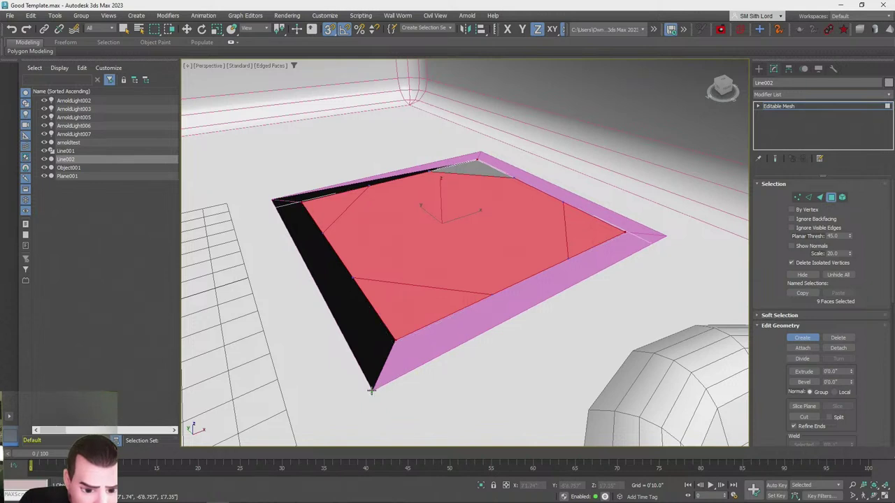
pyautogui.click(624, 232)
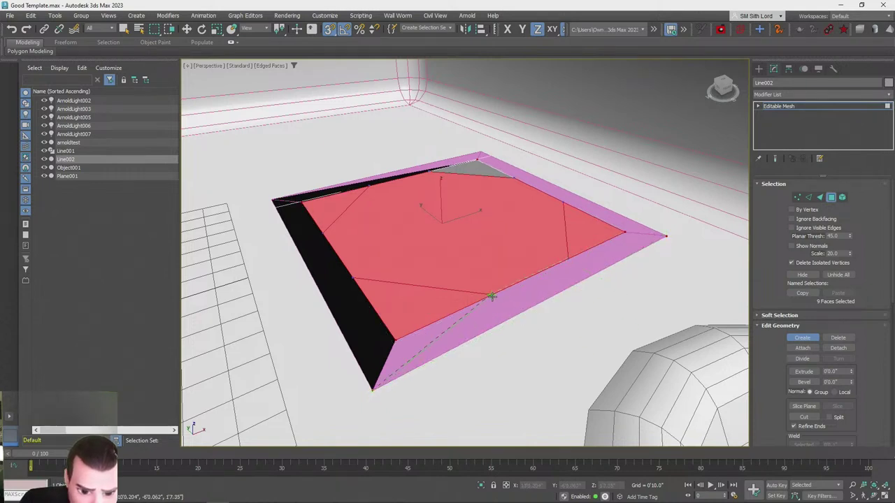
pyautogui.click(373, 391)
pyautogui.keyDown('alt'); pyautogui.moveTo(624, 292); pyautogui.dragTo(433, 277, button='middle'); pyautogui.keyUp('alt')
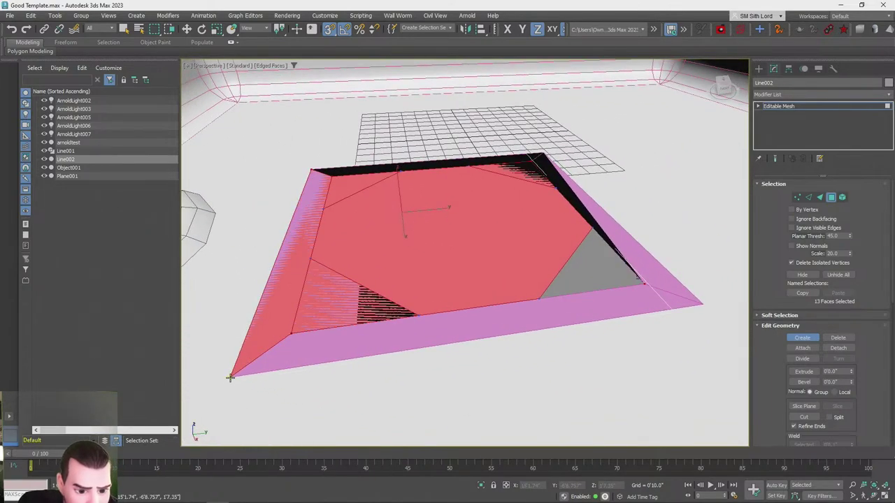
# Create a second border polygon, snapped to vertices, between the outer and inner edges on another side of the frame
pyautogui.click(703, 304)
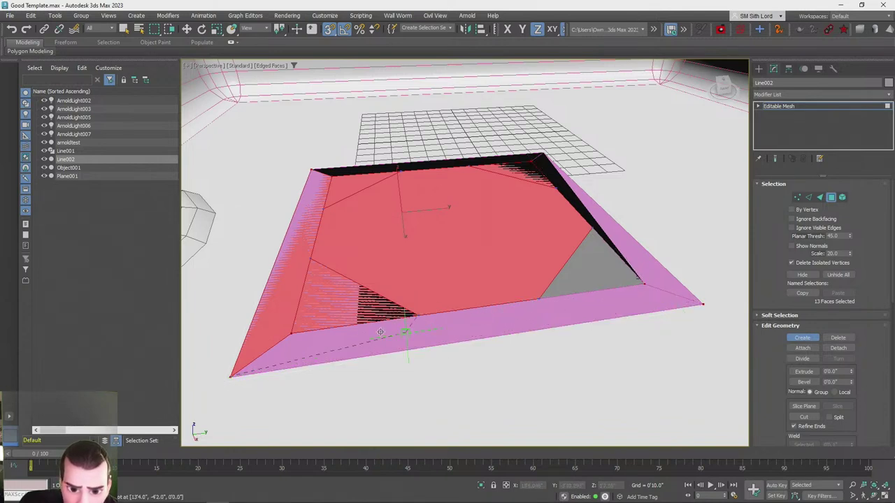
pyautogui.click(297, 332)
pyautogui.click(232, 378)
pyautogui.keyDown('alt'); pyautogui.moveTo(300, 361); pyautogui.dragTo(314, 355, button='middle'); pyautogui.keyUp('alt')
pyautogui.keyDown('alt'); pyautogui.moveTo(297, 366); pyautogui.dragTo(261, 365, button='middle'); pyautogui.keyUp('alt')
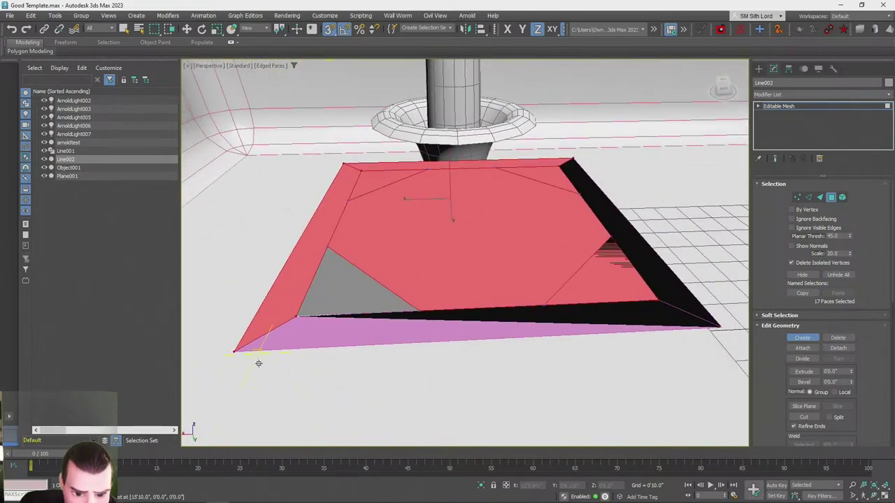
# Create a third border polygon between the frame's outer and inner edges, snapped to the existing vertices
pyautogui.click(237, 352)
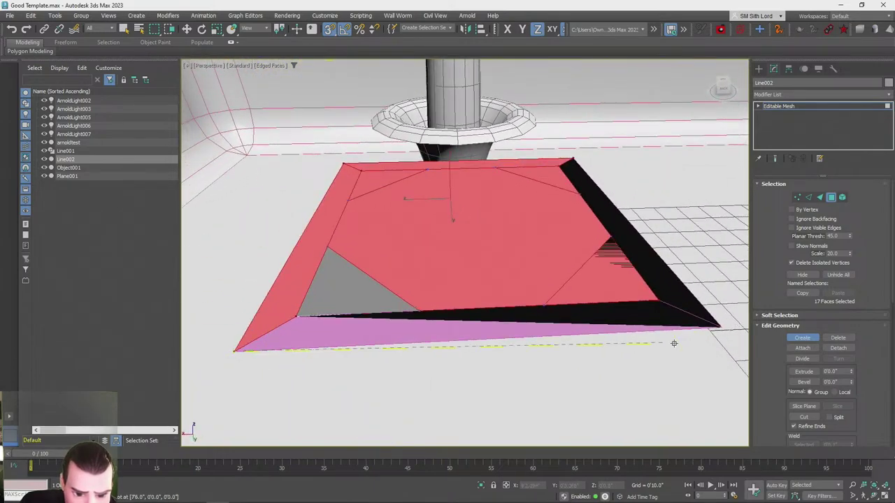
pyautogui.click(718, 326)
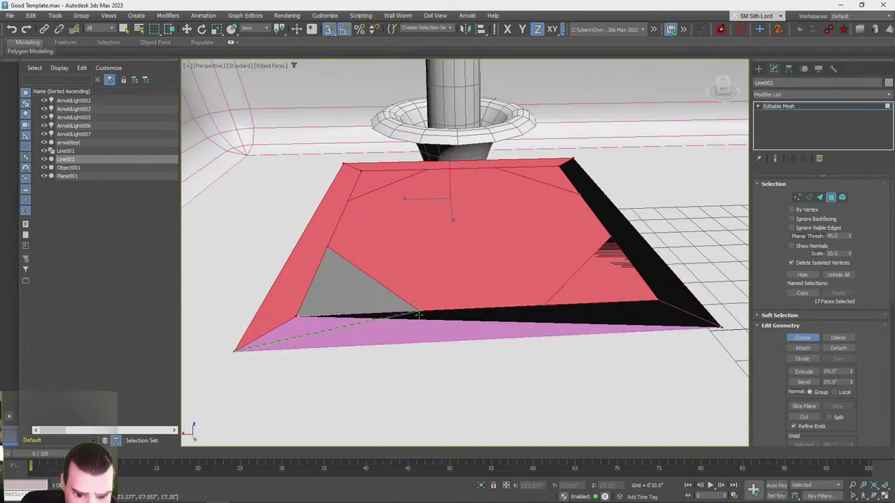
pyautogui.click(299, 318)
pyautogui.click(237, 351)
pyautogui.keyDown('alt'); pyautogui.moveTo(400, 354); pyautogui.dragTo(337, 381, button='middle'); pyautogui.keyUp('alt')
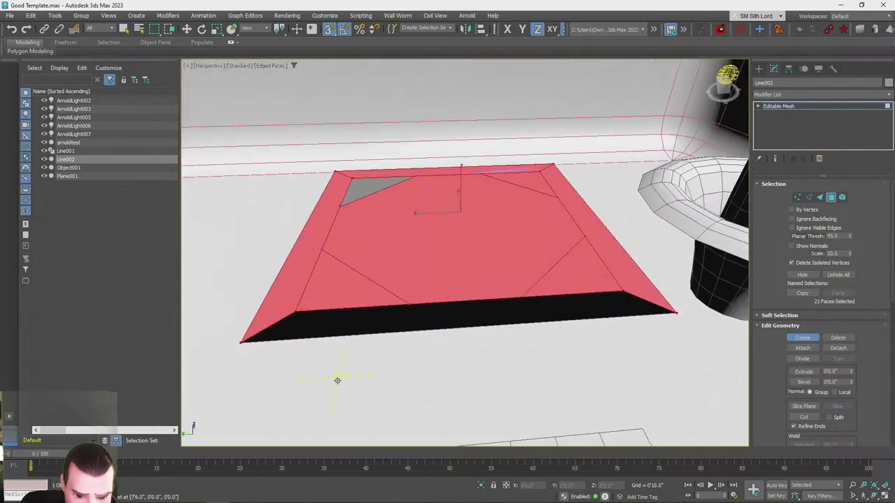
# Create the fourth border polygon, snapped to vertices, on the frame's one remaining uncovered side
pyautogui.click(242, 342)
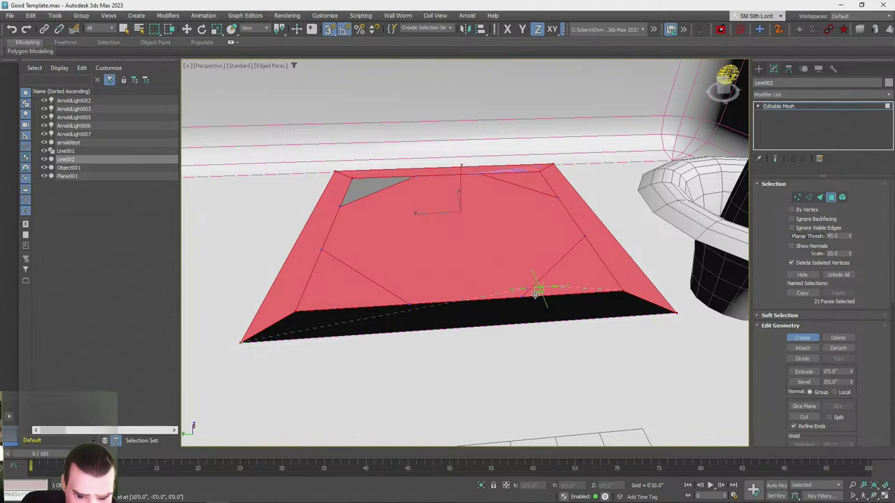
pyautogui.click(409, 307)
pyautogui.click(296, 312)
pyautogui.click(242, 342)
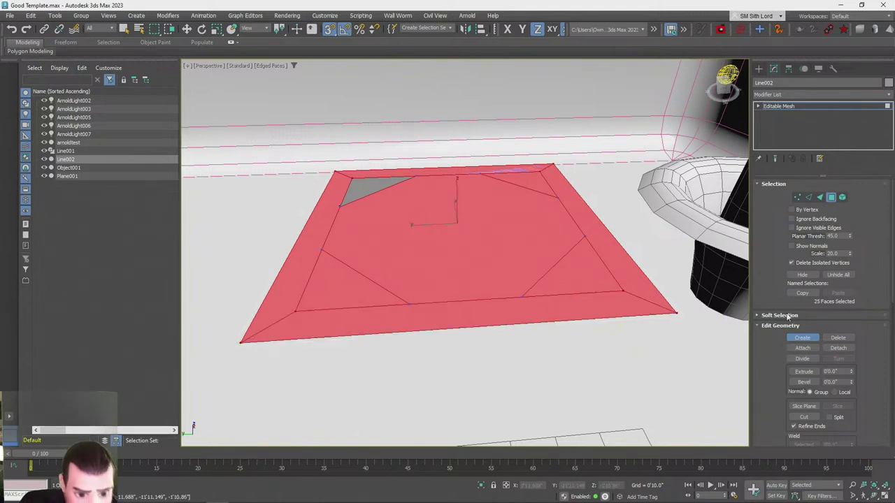
# Finish creating polygons and delete the octagonal face in the centre of the new frame mesh
pyautogui.keyDown('alt'); pyautogui.moveTo(550, 263); pyautogui.dragTo(734, 308, button='middle'); pyautogui.keyUp('alt')
pyautogui.click(804, 339)
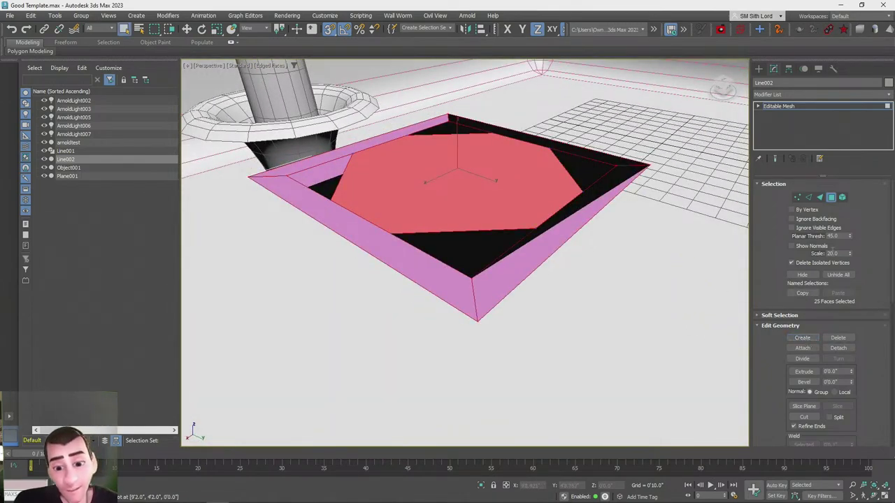
pyautogui.press('Delete')
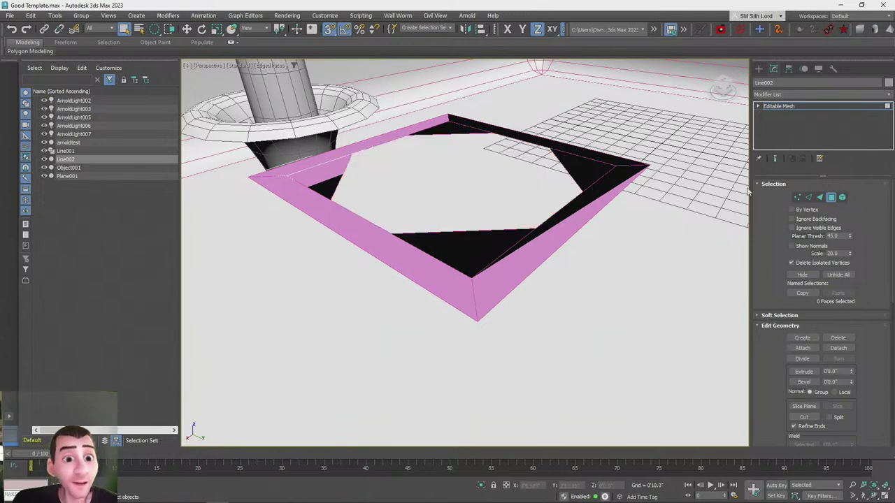
# Delete the original frame object, Plane001, that served as the tracing reference
pyautogui.click(573, 249)
pyautogui.press('w')
pyautogui.keyDown('shift'); pyautogui.moveTo(479, 183); pyautogui.dragTo(580, 216); pyautogui.keyUp('shift')
pyautogui.press('Delete')
# Align the new frame mesh, Line002, to the pillar object, Line001
pyautogui.click(496, 256)
pyautogui.keyDown('alt'); pyautogui.moveTo(497, 256); pyautogui.dragTo(369, 281, button='middle'); pyautogui.keyUp('alt')
pyautogui.hotkey('alt', 'a')
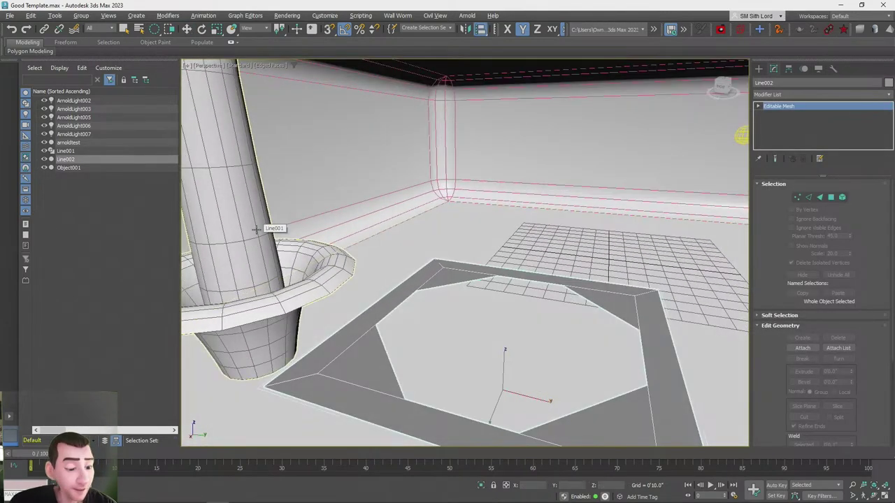
pyautogui.click(271, 231)
pyautogui.click(450, 332)
# Move the frame vertically down the pillar, snapping its height to the outer edge of the ring at the base
pyautogui.keyDown('alt'); pyautogui.moveTo(329, 202); pyautogui.dragTo(395, 211, button='middle'); pyautogui.keyUp('alt')
pyautogui.moveTo(385, 206); pyautogui.dragTo(549, 253)
pyautogui.press('s')
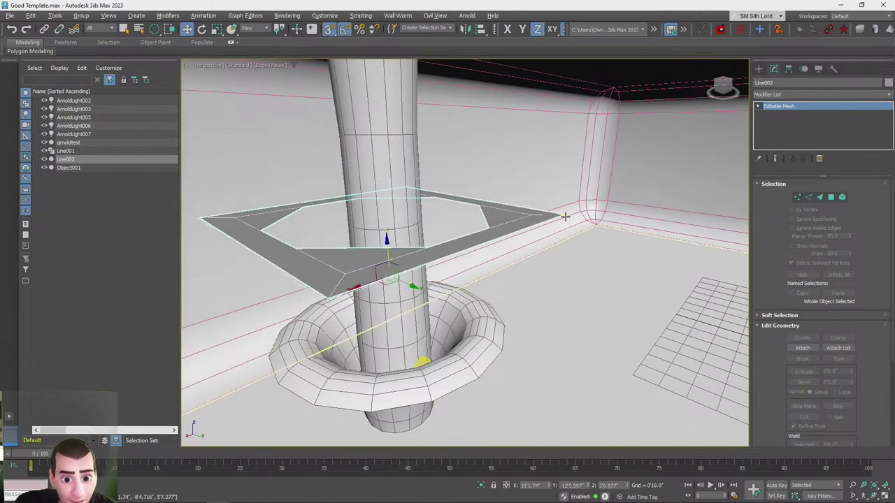
pyautogui.moveTo(559, 213); pyautogui.dragTo(500, 347)
pyautogui.press('s')
pyautogui.press('q')
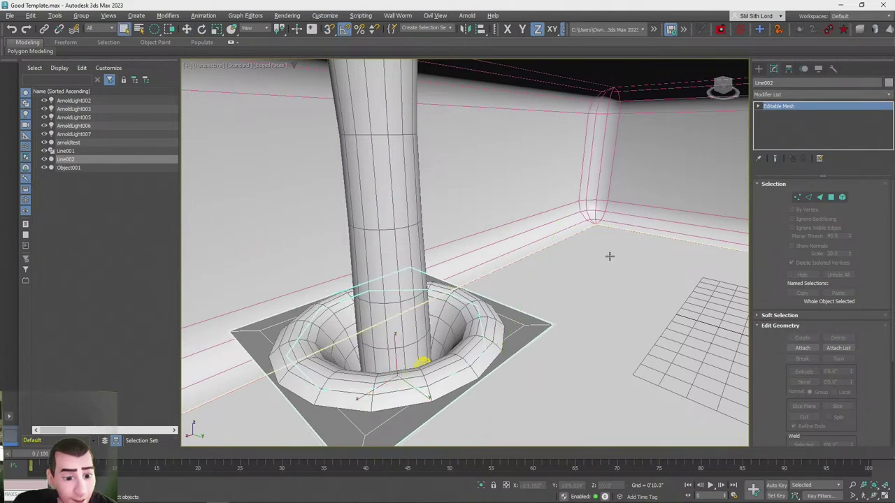
# Apply a material to the frame around the pillar's ring with the Slate Material Editor
pyautogui.scroll(-9, 607, 263)
pyautogui.click(542, 164)
pyautogui.scroll(15, 541, 167)
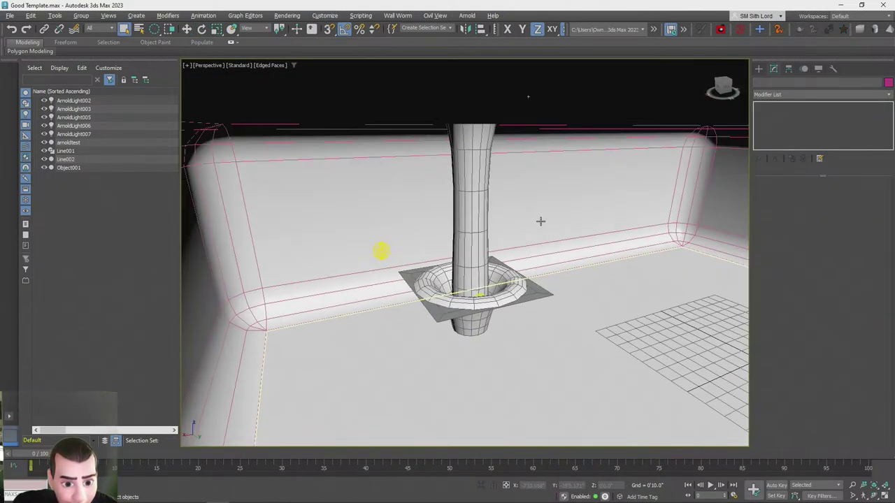
pyautogui.keyDown('alt'); pyautogui.moveTo(531, 319); pyautogui.dragTo(459, 324, button='middle'); pyautogui.keyUp('alt')
pyautogui.scroll(-5, 531, 316)
pyautogui.click(438, 341)
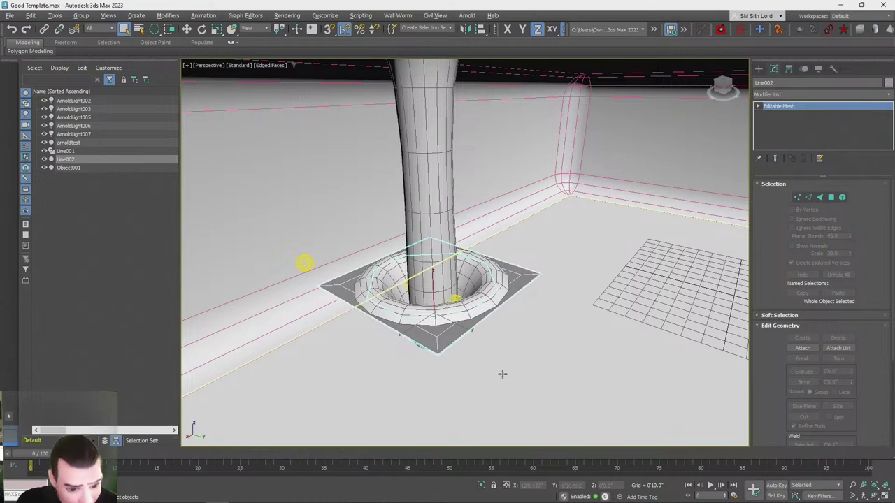
pyautogui.press('m')
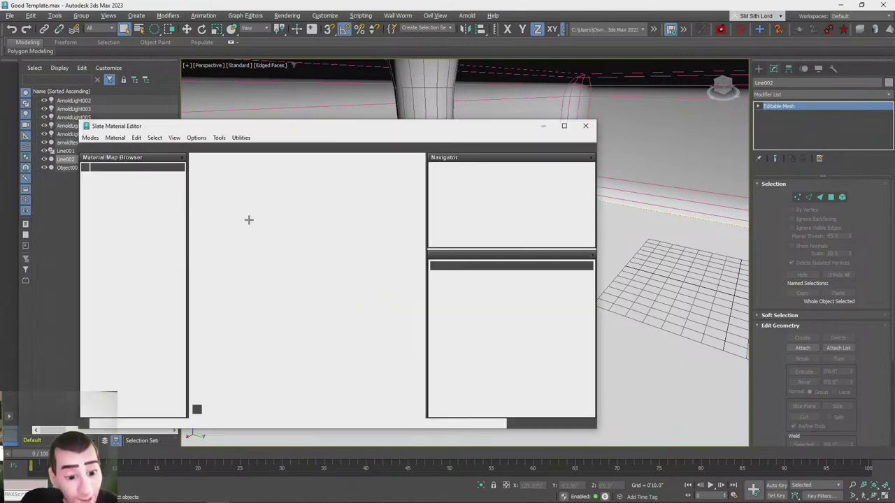
pyautogui.click(584, 126)
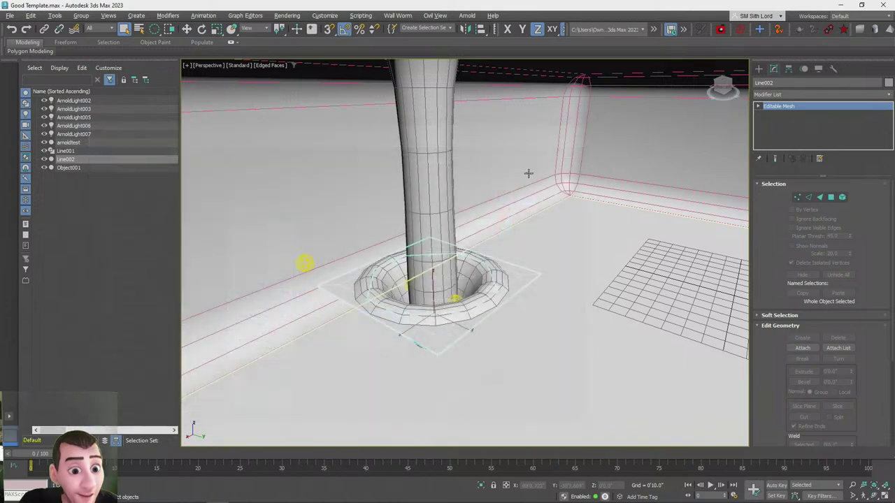
# Turn off the edged-faces display and render a test of the pillar base with its ring and frame
pyautogui.scroll(-5, 267, 301)
pyautogui.click(267, 301)
pyautogui.scroll(10, 673, 402)
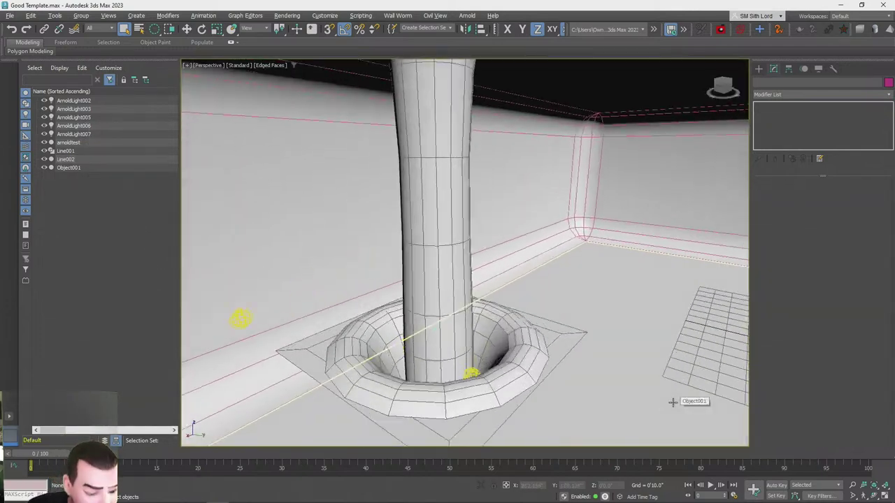
pyautogui.press('F4')
pyautogui.scroll(-2, 673, 402)
pyautogui.scroll(-2, 673, 402)
pyautogui.hotkey('shift', 'q')
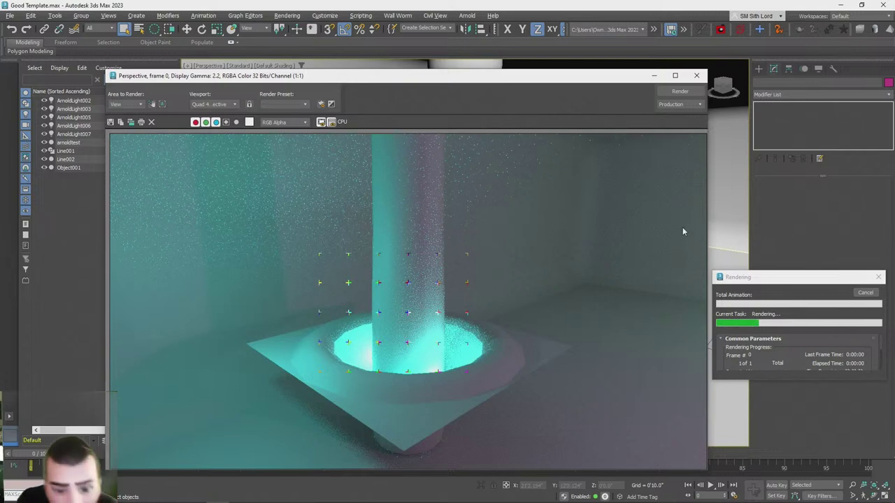
pyautogui.click(699, 78)
# Select the floor, Object001, and hide it
pyautogui.scroll(-5, 511, 280)
pyautogui.scroll(3, 408, 352)
pyautogui.scroll(-1, 408, 357)
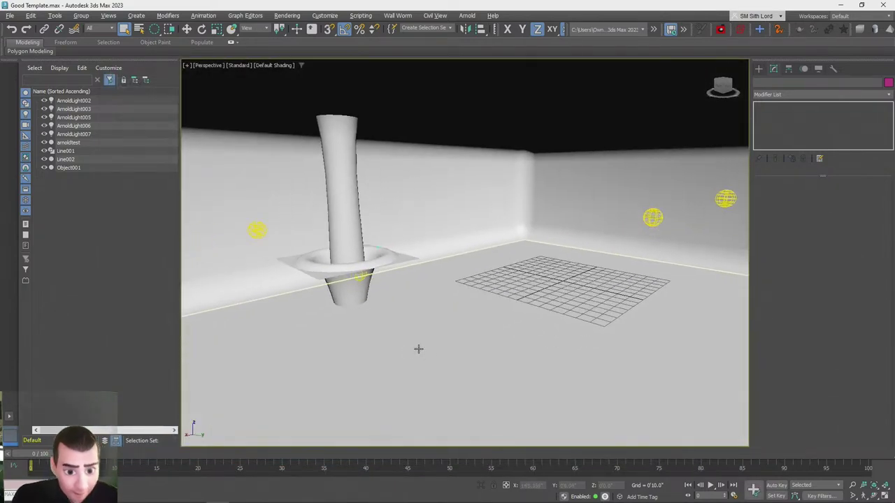
pyautogui.click(556, 274)
pyautogui.click(44, 169)
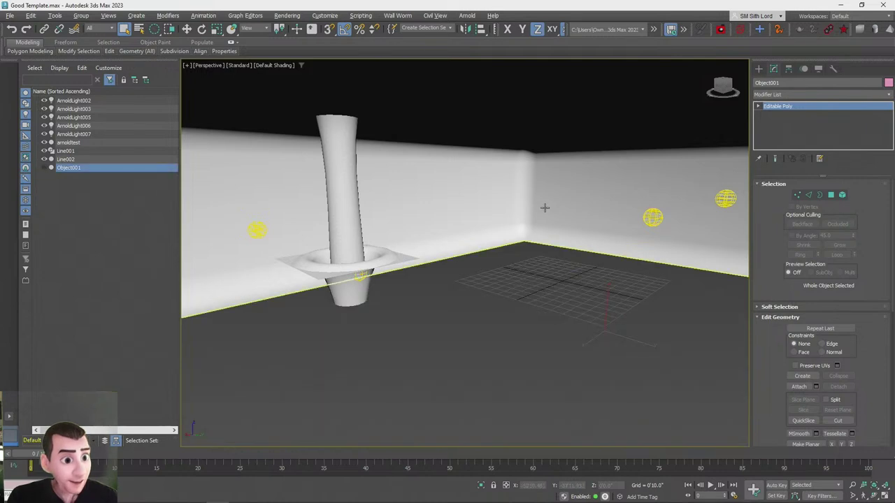
# Move the room, arnoldtest, and the three lights outside the ring vertically, snapping the walls' lower edge to the frame's height
pyautogui.click(254, 227)
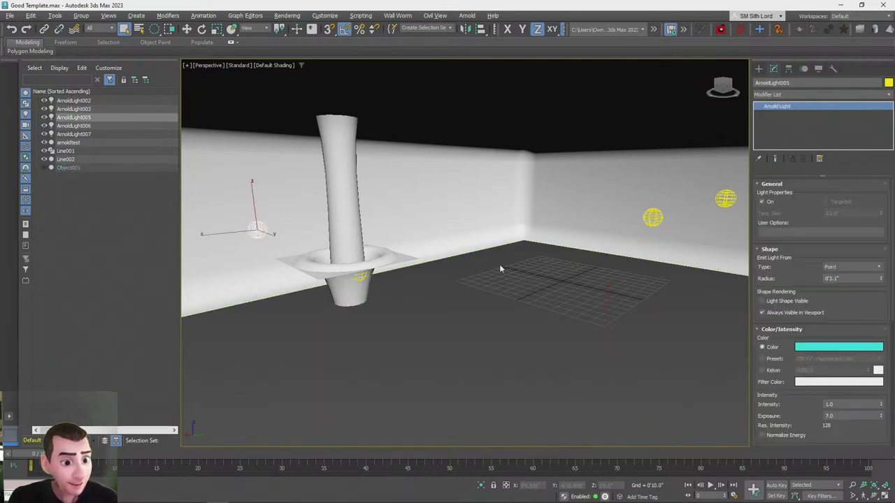
pyautogui.scroll(-5, 500, 267)
pyautogui.moveTo(320, 126); pyautogui.dragTo(547, 319)
pyautogui.scroll(3, 397, 239)
pyautogui.scroll(3, 395, 238)
pyautogui.keyDown('alt'); pyautogui.moveTo(509, 327); pyautogui.dragTo(510, 312, button='middle'); pyautogui.keyUp('alt')
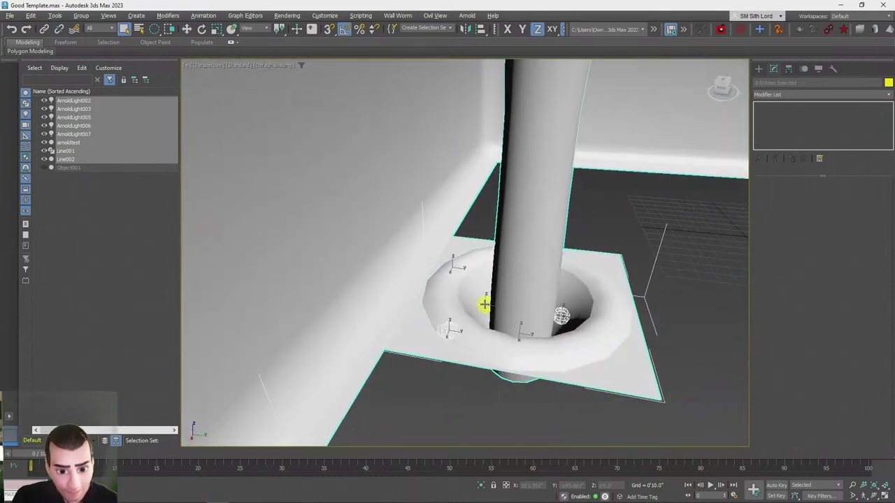
pyautogui.keyDown('alt'); pyautogui.click(484, 304); pyautogui.keyUp('alt')
pyautogui.keyDown('alt'); pyautogui.click(561, 315); pyautogui.keyUp('alt')
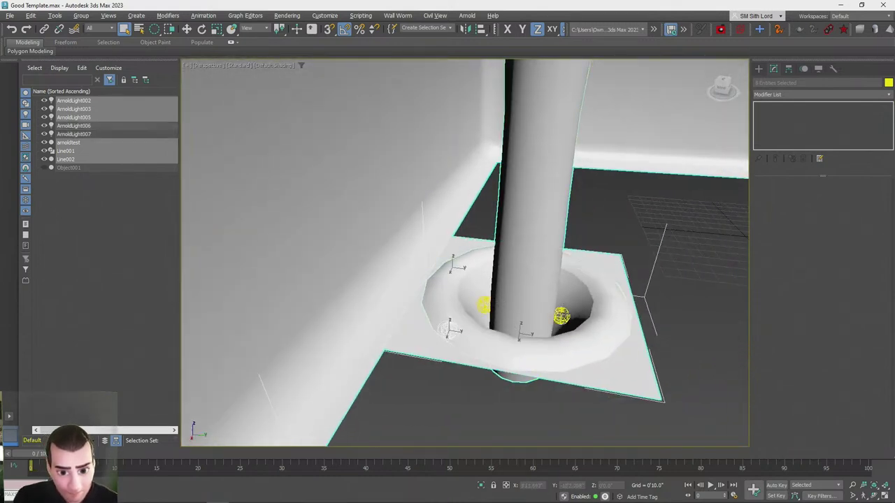
pyautogui.keyDown('alt'); pyautogui.click(620, 370); pyautogui.keyUp('alt')
pyautogui.keyDown('alt'); pyautogui.click(560, 226); pyautogui.keyUp('alt')
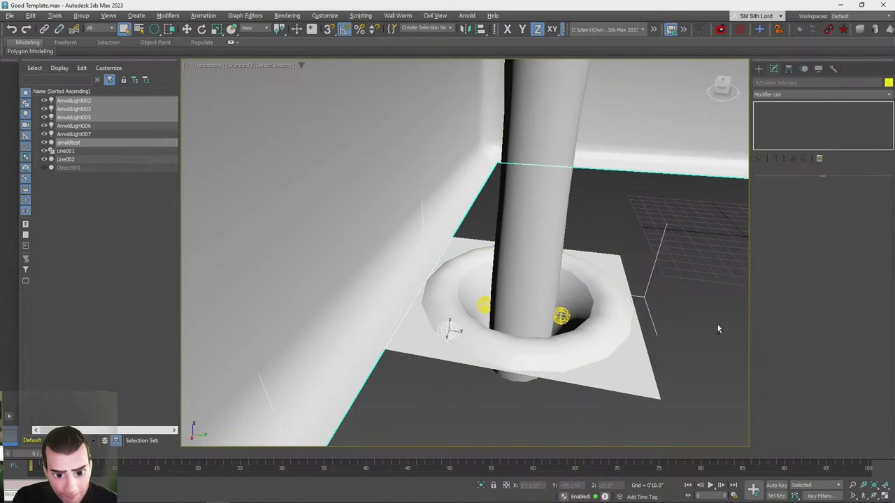
pyautogui.keyDown('alt'); pyautogui.moveTo(537, 298); pyautogui.dragTo(568, 231, button='middle'); pyautogui.keyUp('alt')
pyautogui.scroll(-3, 547, 291)
pyautogui.press('w')
pyautogui.moveTo(501, 186); pyautogui.dragTo(501, 174)
pyautogui.press('s')
pyautogui.moveTo(491, 250); pyautogui.dragTo(356, 273)
pyautogui.press('s')
pyautogui.press('q')
pyautogui.click(570, 314)
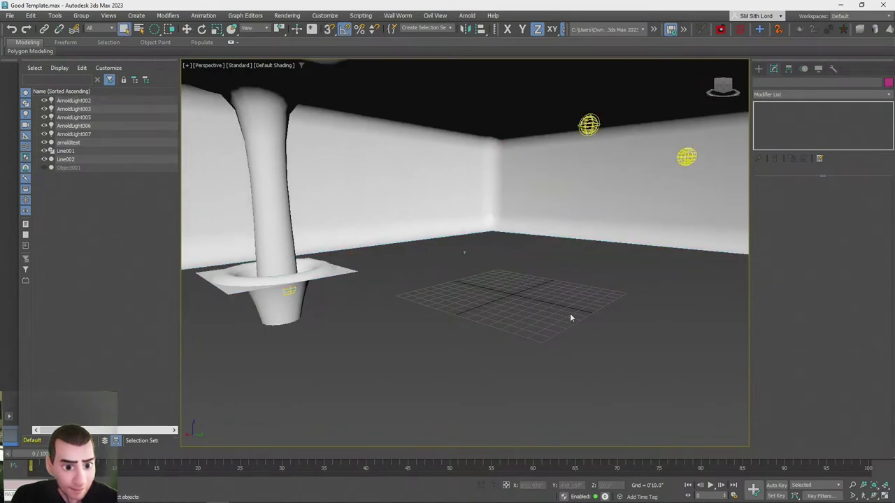
# Render the perspective view of the pillar and room with the floor hidden
pyautogui.scroll(-5, 569, 315)
pyautogui.scroll(4, 571, 317)
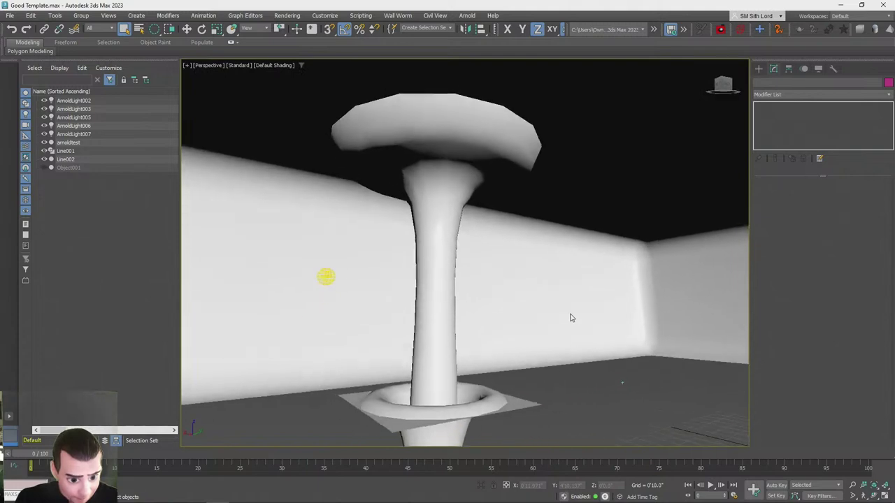
pyautogui.scroll(-1, 571, 317)
pyautogui.scroll(2, 570, 315)
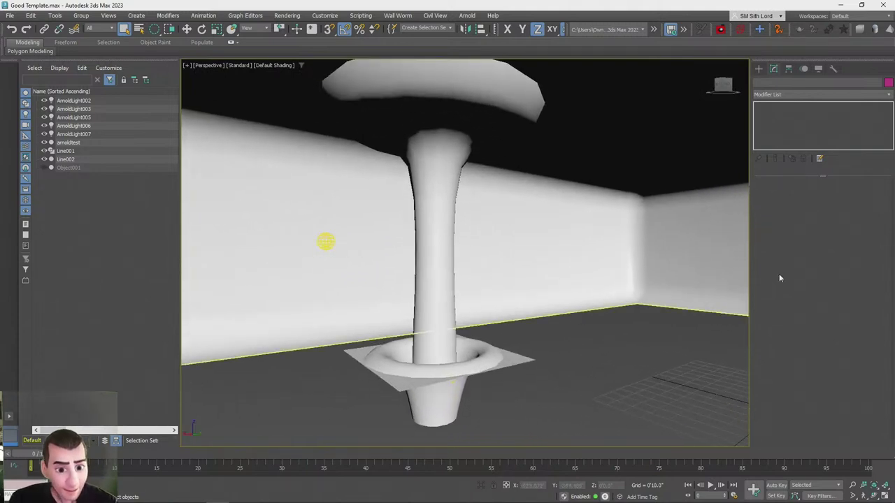
pyautogui.hotkey('shift', 'q')
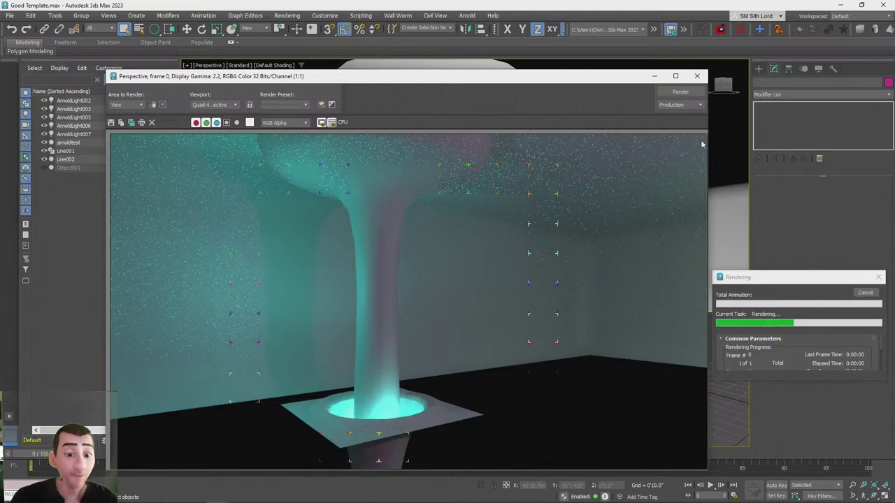
pyautogui.click(696, 76)
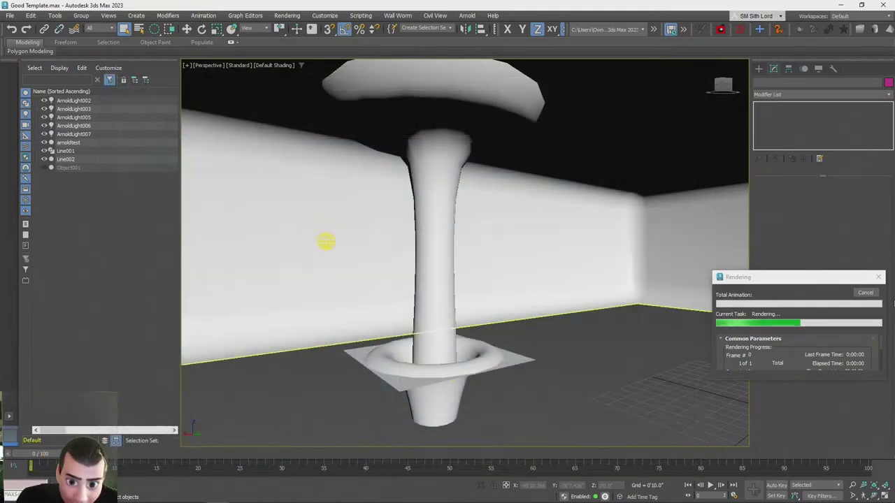
pyautogui.scroll(10, 408, 285)
pyautogui.scroll(2, 408, 286)
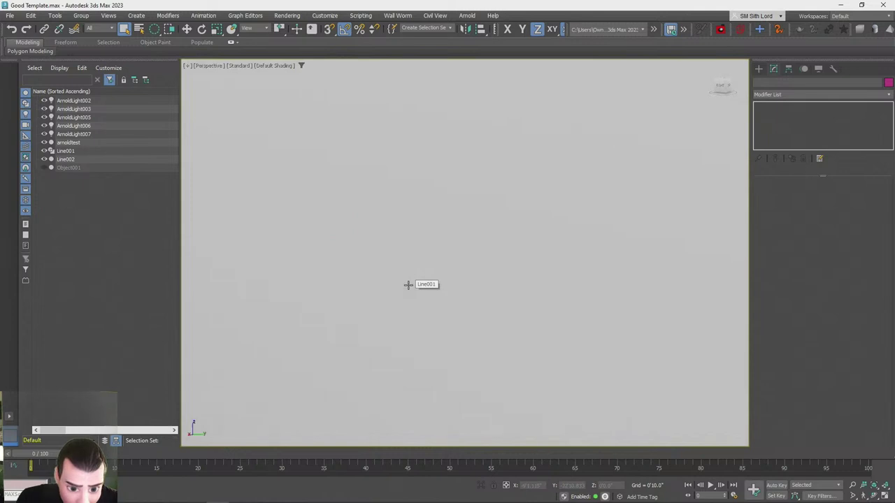
pyautogui.scroll(-8, 408, 285)
pyautogui.keyDown('alt'); pyautogui.moveTo(399, 293); pyautogui.dragTo(443, 296, button='middle'); pyautogui.keyUp('alt')
pyautogui.hotkey('shift', 'q')
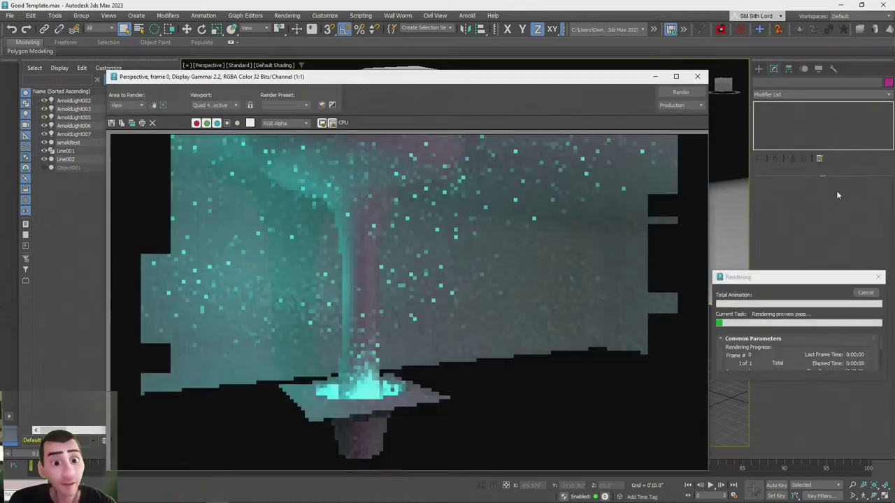
pyautogui.click(866, 294)
pyautogui.click(697, 76)
# Render the pillar from a view that includes its flared top and the frame at its base
pyautogui.keyDown('alt'); pyautogui.moveTo(601, 264); pyautogui.dragTo(608, 272, button='middle'); pyautogui.keyUp('alt')
pyautogui.hotkey('shift', 'q')
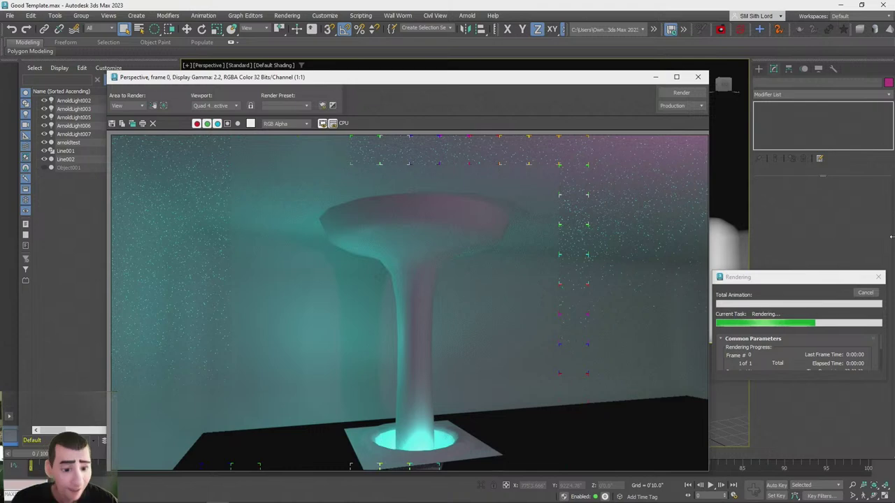
# Copy the square frame around the pillar's base ring, Line002, upward along the pillar
pyautogui.click(701, 80)
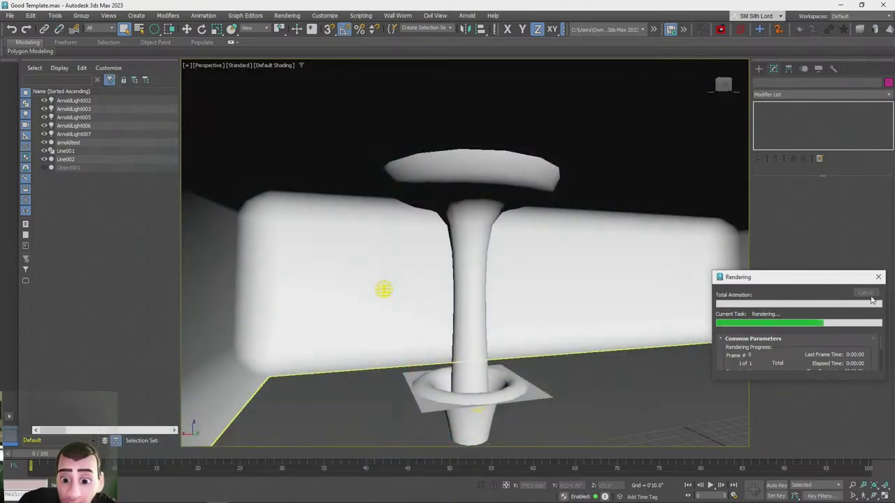
pyautogui.scroll(1, 427, 195)
pyautogui.keyDown('alt'); pyautogui.moveTo(427, 195); pyautogui.dragTo(433, 205, button='middle'); pyautogui.keyUp('alt')
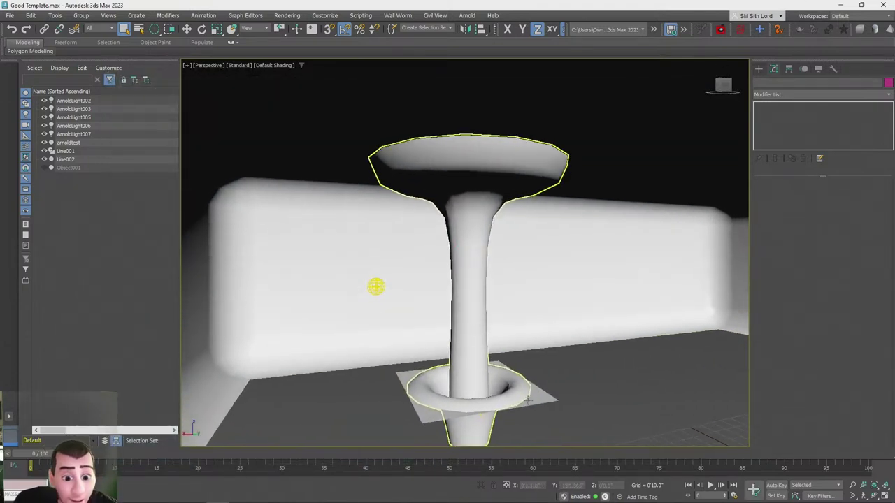
pyautogui.click(539, 398)
pyautogui.press('w')
pyautogui.moveTo(469, 379); pyautogui.dragTo(473, 305)
pyautogui.hotkey('ctrl', 'z')
pyautogui.moveTo(468, 379)
pyautogui.keyDown('shift'); pyautogui.mouseDown()
pyautogui.moveTo(469, 241)
pyautogui.moveTo(441, 352)
pyautogui.moveTo(452, 252)
pyautogui.moveTo(413, 323)
pyautogui.moveTo(451, 346)
pyautogui.moveTo(424, 345)
pyautogui.moveTo(437, 338)
pyautogui.mouseUp(); pyautogui.keyUp('shift')
pyautogui.click(448, 295)
# Raise the copied frame along the pillar and snap it vertically to the rim of the flared top
pyautogui.press('e')
pyautogui.scroll(5, 439, 338)
pyautogui.keyDown('alt'); pyautogui.moveTo(441, 337); pyautogui.dragTo(443, 329, button='middle'); pyautogui.keyUp('alt')
pyautogui.press('w')
pyautogui.moveTo(419, 367); pyautogui.dragTo(420, 210)
pyautogui.press('s')
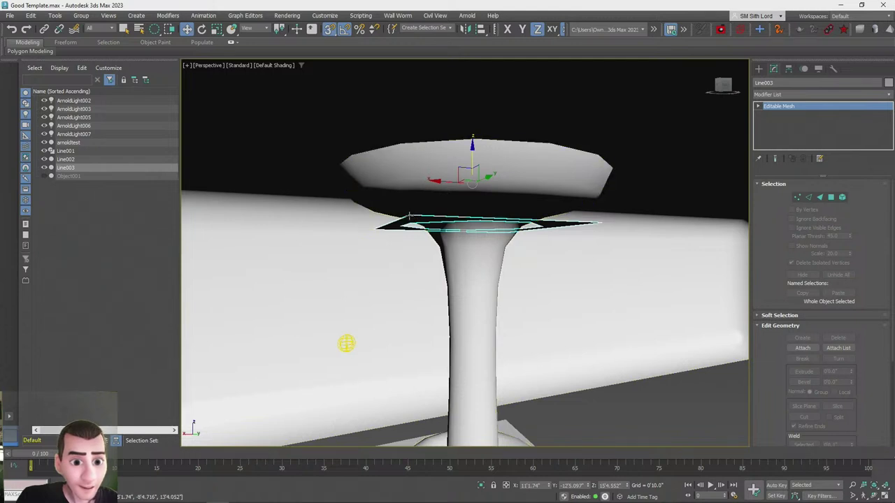
pyautogui.moveTo(595, 223); pyautogui.dragTo(598, 154)
pyautogui.press('F3')
pyautogui.moveTo(610, 163)
pyautogui.keyDown('alt'); pyautogui.mouseDown(button='middle')
pyautogui.moveTo(621, 175)
pyautogui.moveTo(617, 209)
pyautogui.moveTo(627, 212)
pyautogui.moveTo(643, 189)
pyautogui.moveTo(601, 122)
pyautogui.mouseUp(button='middle'); pyautogui.keyUp('alt')
pyautogui.press('F3')
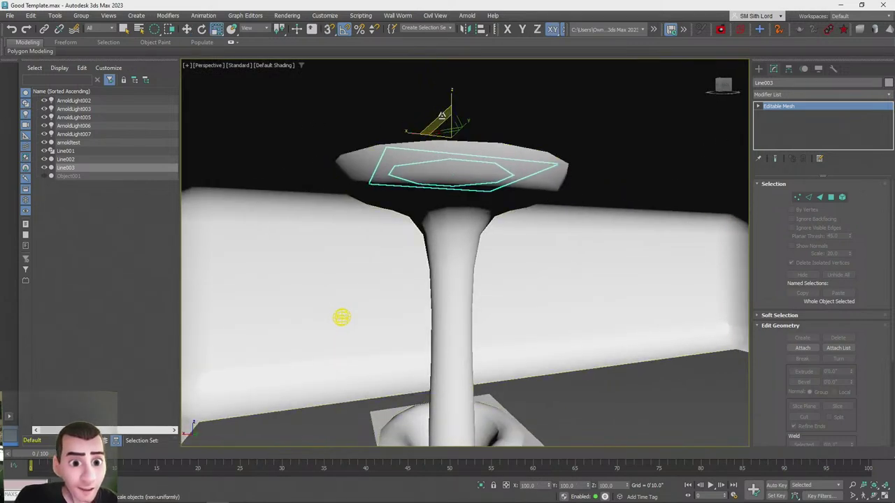
# Scale the copied frame up uniformly to about 161% and snap it vertically back to the rim of the pillar's flared top
pyautogui.moveTo(435, 109); pyautogui.dragTo(434, 105)
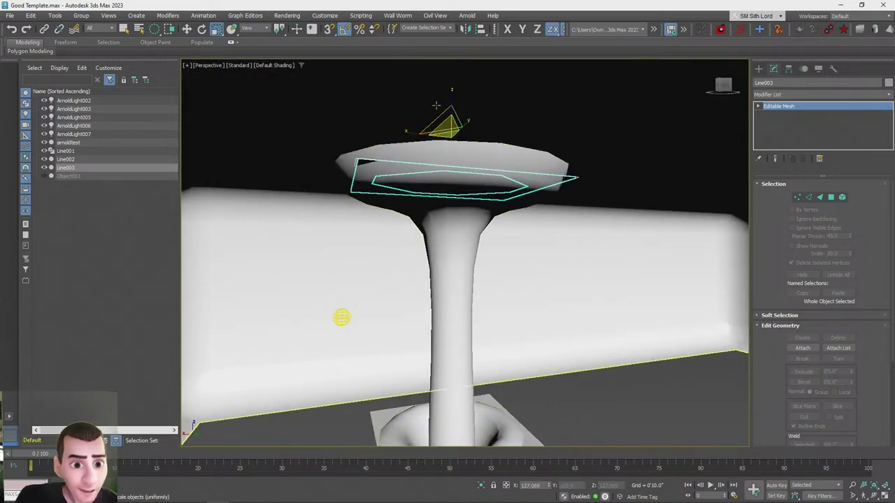
pyautogui.hotkey('ctrl', 'z')
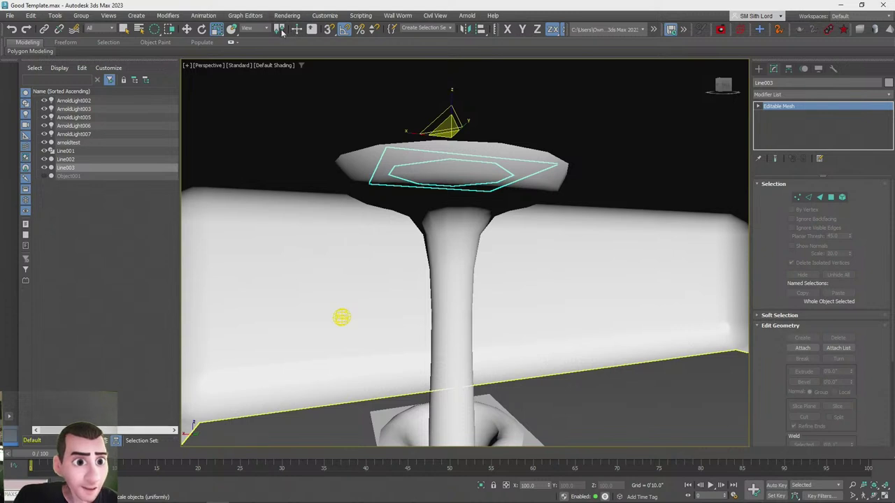
pyautogui.moveTo(437, 117); pyautogui.dragTo(425, 86)
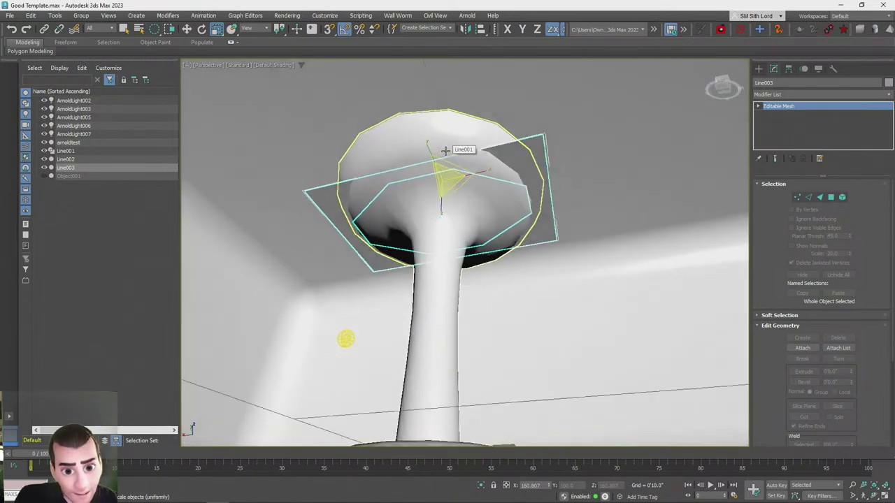
pyautogui.moveTo(445, 151)
pyautogui.keyDown('alt'); pyautogui.mouseDown(button='middle')
pyautogui.moveTo(452, 147)
pyautogui.moveTo(457, 170)
pyautogui.moveTo(466, 146)
pyautogui.mouseUp(button='middle'); pyautogui.keyUp('alt')
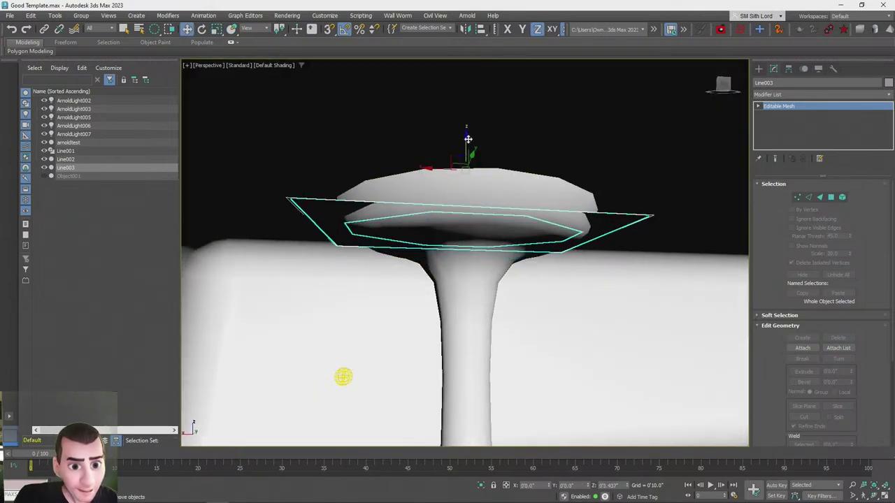
pyautogui.press('F3')
pyautogui.moveTo(647, 216); pyautogui.dragTo(593, 195)
pyautogui.press('F3')
pyautogui.keyDown('alt'); pyautogui.moveTo(631, 163); pyautogui.dragTo(602, 171, button='middle'); pyautogui.keyUp('alt')
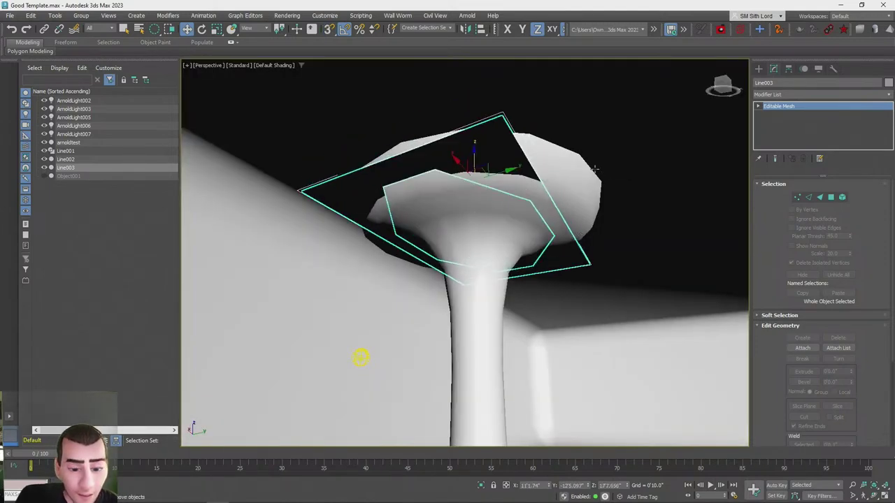
# Center the upper frame's pivot on its opening, then enlarge the frame uniformly around the pillar's flared top
pyautogui.keyDown('alt'); pyautogui.moveTo(592, 169); pyautogui.dragTo(490, 195, button='middle'); pyautogui.keyUp('alt')
pyautogui.click(789, 70)
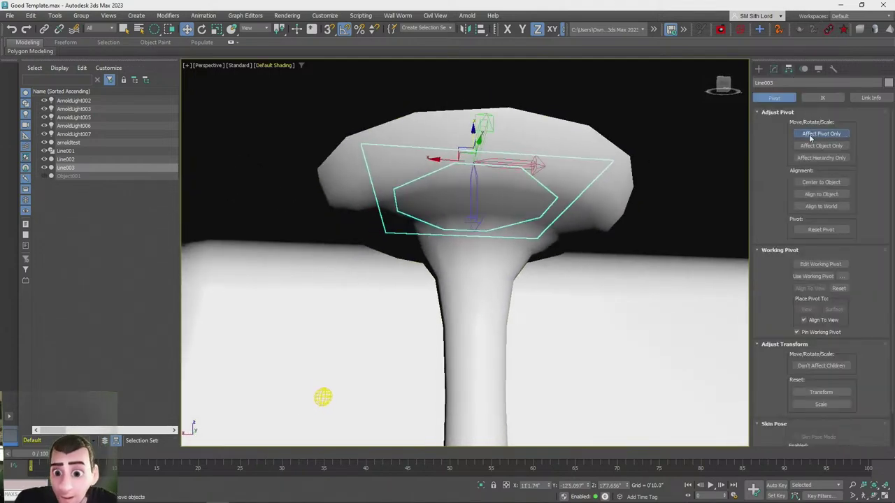
pyautogui.click(814, 136)
pyautogui.keyDown('alt'); pyautogui.moveTo(523, 116); pyautogui.dragTo(435, 186, button='middle'); pyautogui.keyUp('alt')
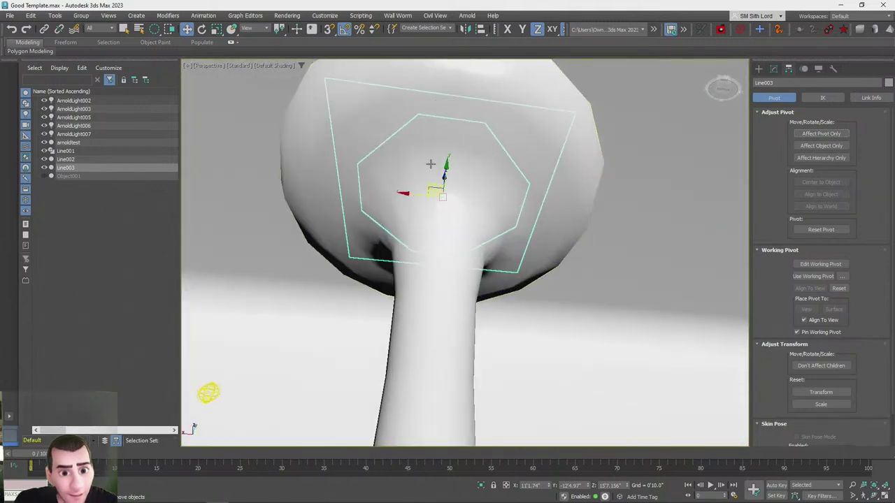
pyautogui.press('r')
pyautogui.moveTo(424, 183); pyautogui.dragTo(414, 154)
pyautogui.keyDown('alt'); pyautogui.moveTo(415, 153); pyautogui.dragTo(427, 140, button='middle'); pyautogui.keyUp('alt')
# Select the ceiling polygon of the room, arnoldtest, and detach it as a separate object
pyautogui.scroll(-4, 633, 214)
pyautogui.keyDown('alt'); pyautogui.moveTo(632, 214); pyautogui.dragTo(581, 183, button='middle'); pyautogui.keyUp('alt')
pyautogui.click(581, 184)
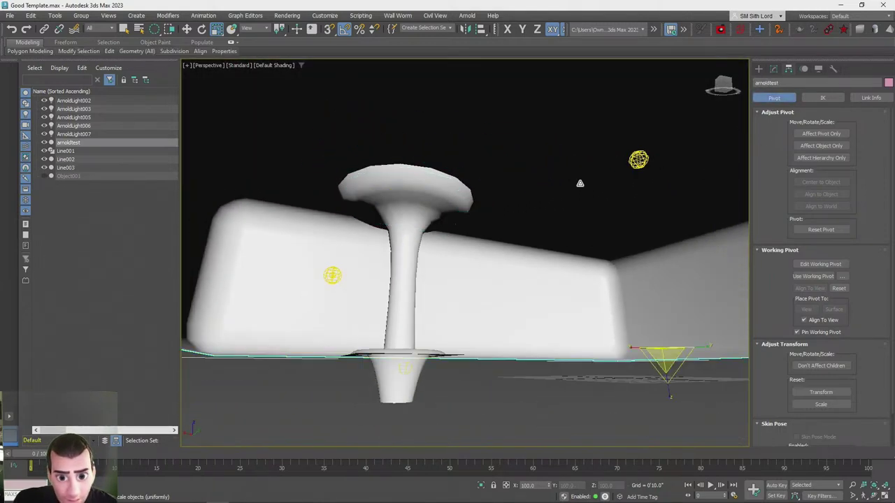
pyautogui.scroll(2, 581, 183)
pyautogui.click(774, 69)
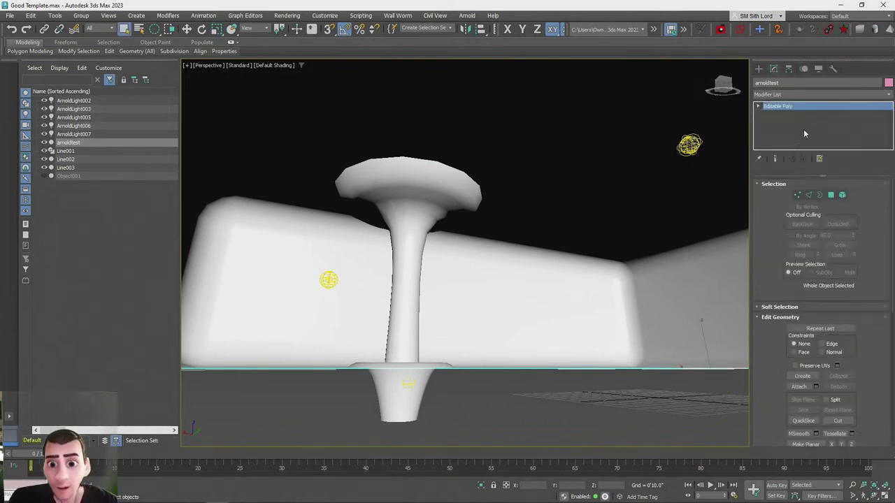
pyautogui.click(831, 195)
pyautogui.moveTo(770, 372); pyautogui.dragTo(771, 182)
pyautogui.moveTo(763, 333); pyautogui.dragTo(763, 380)
pyautogui.click(837, 344)
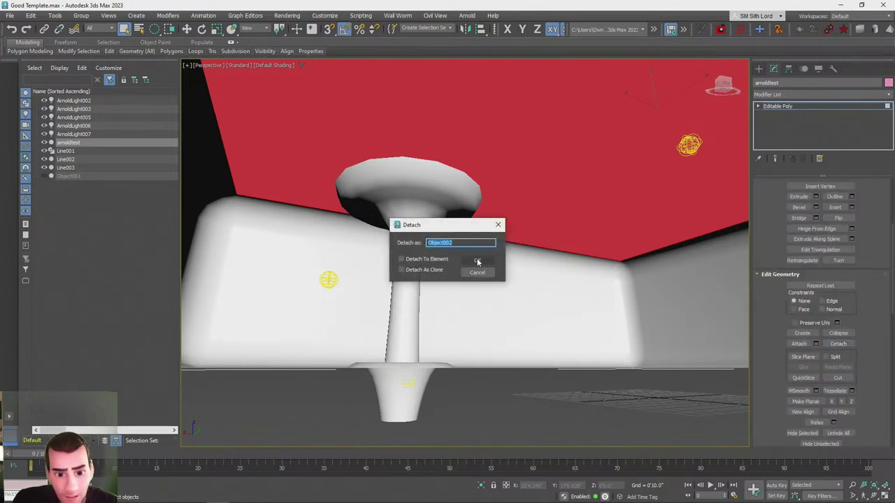
pyautogui.click(477, 261)
pyautogui.click(771, 108)
pyautogui.click(513, 429)
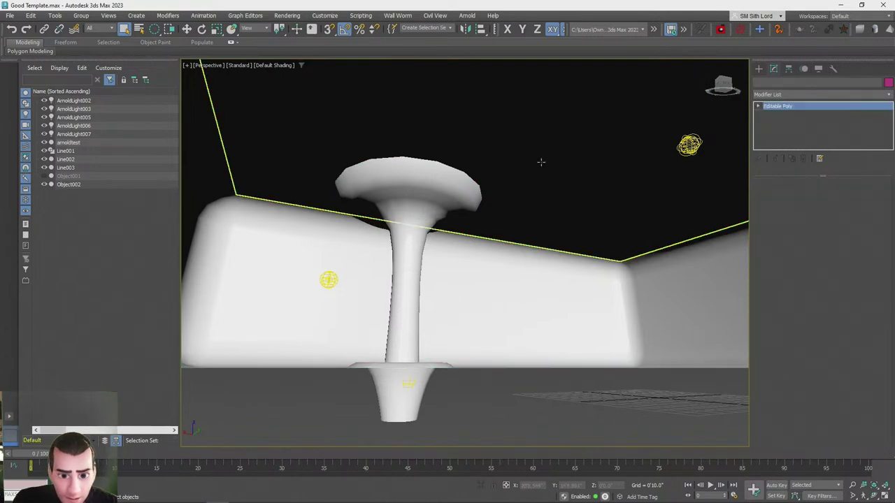
# Hide the detached ceiling, Object002, and render the perspective view of the pillar with both frames
pyautogui.click(46, 187)
pyautogui.keyDown('alt'); pyautogui.moveTo(513, 401); pyautogui.dragTo(573, 259, button='middle'); pyautogui.keyUp('alt')
pyautogui.scroll(-5, 525, 270)
pyautogui.scroll(5, 525, 271)
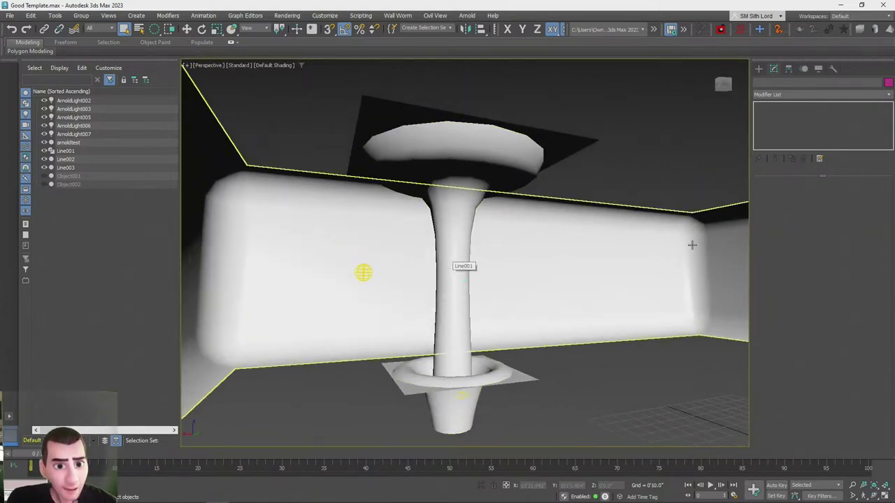
pyautogui.hotkey('shift', 'q')
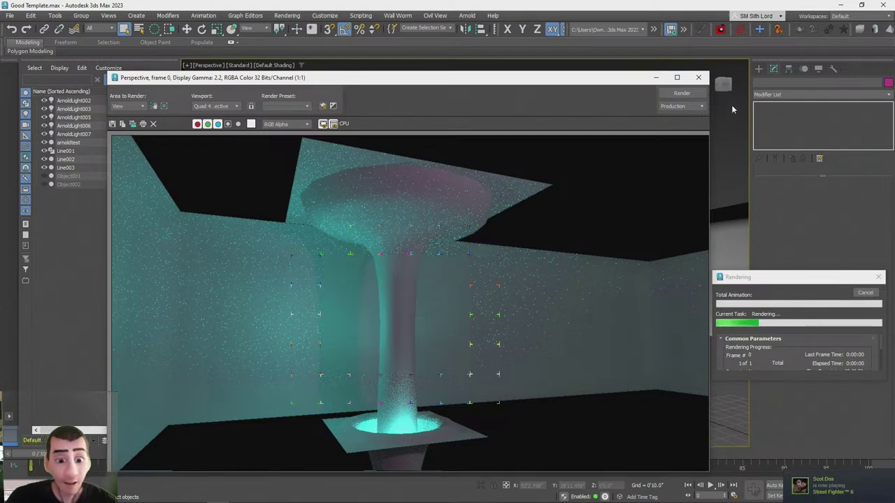
pyautogui.click(697, 78)
pyautogui.keyDown('alt'); pyautogui.moveTo(484, 217); pyautogui.dragTo(448, 233, button='middle'); pyautogui.keyUp('alt')
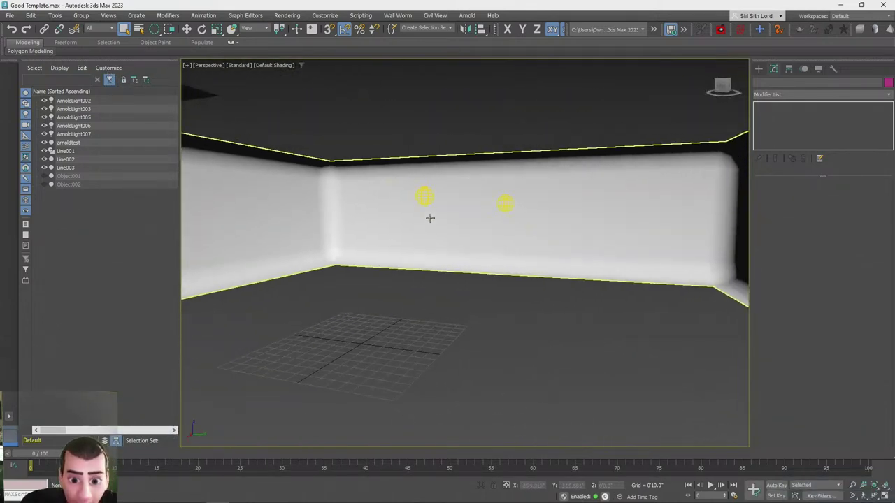
pyautogui.click(421, 196)
pyautogui.keyDown('alt'); pyautogui.moveTo(422, 195); pyautogui.dragTo(419, 216, button='middle'); pyautogui.keyUp('alt')
pyautogui.click(371, 185)
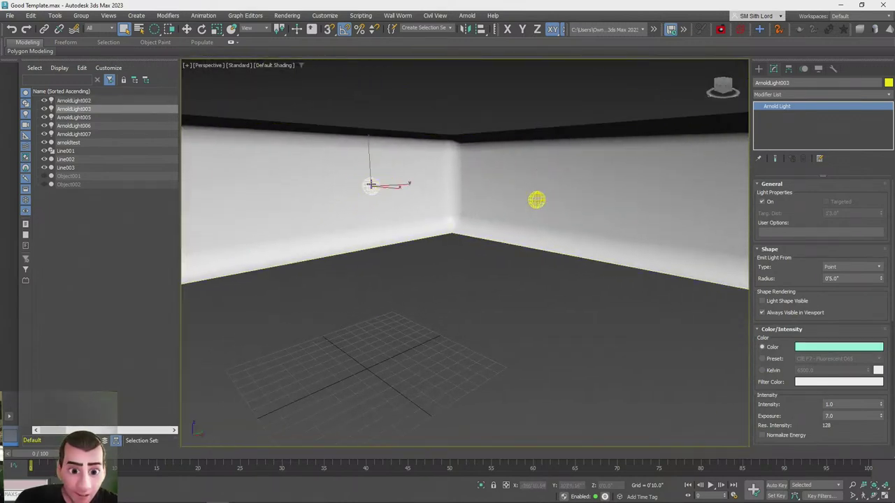
pyautogui.moveTo(535, 206)
pyautogui.keyDown('alt'); pyautogui.mouseDown(button='middle')
pyautogui.moveTo(416, 267)
pyautogui.moveTo(343, 326)
pyautogui.moveTo(374, 338)
pyautogui.moveTo(383, 353)
pyautogui.mouseUp(button='middle'); pyautogui.keyUp('alt')
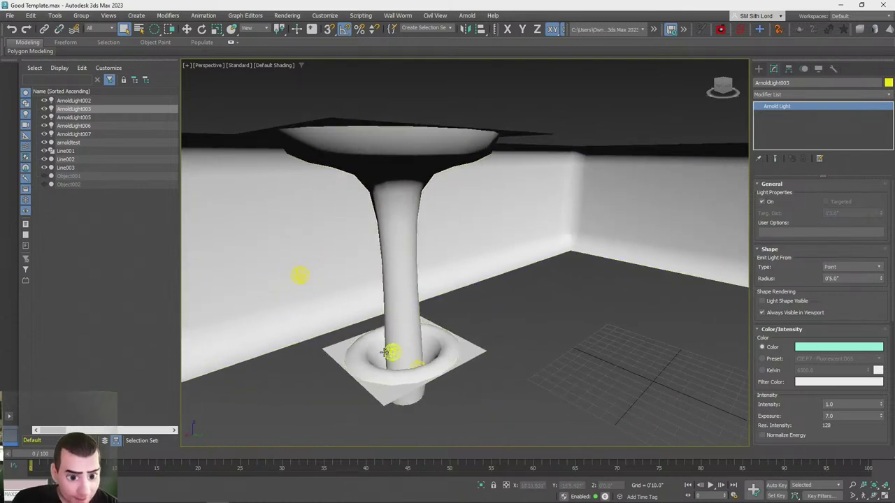
pyautogui.click(386, 352)
pyautogui.keyDown('ctrl'); pyautogui.click(418, 366); pyautogui.keyUp('ctrl')
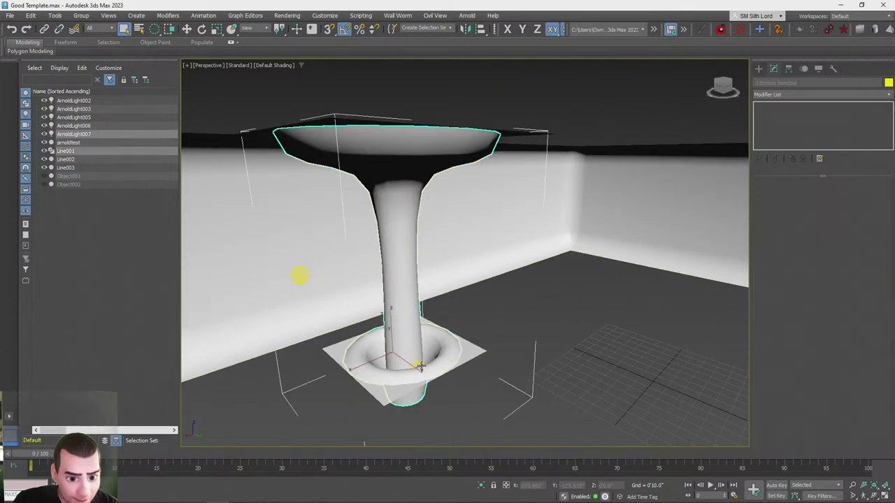
pyautogui.keyDown('alt'); pyautogui.moveTo(421, 364); pyautogui.dragTo(451, 338, button='middle'); pyautogui.keyUp('alt')
pyautogui.scroll(-2, 451, 337)
pyautogui.keyDown('ctrl'); pyautogui.click(377, 129); pyautogui.keyUp('ctrl')
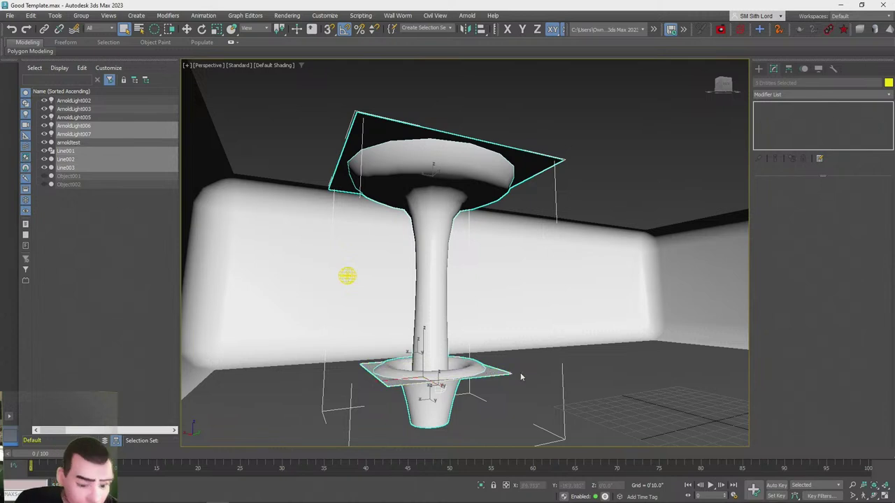
pyautogui.click(616, 368)
pyautogui.click(450, 402)
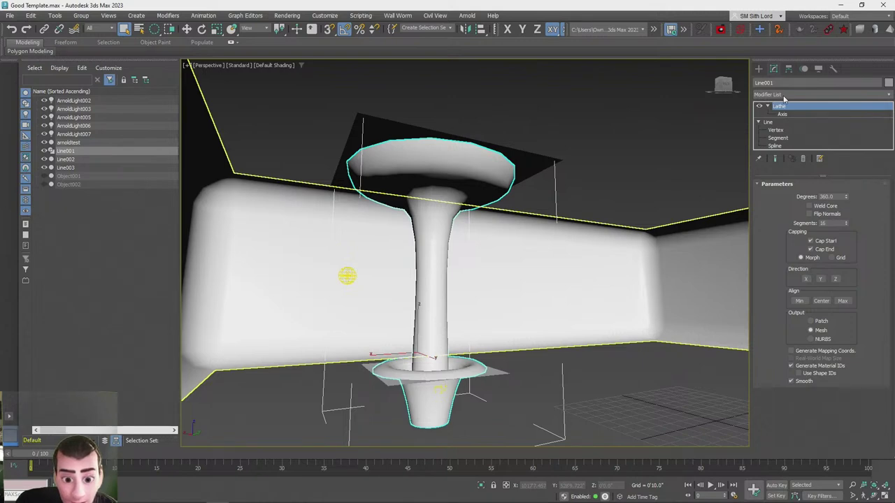
pyautogui.keyDown('ctrl'); pyautogui.click(402, 385); pyautogui.keyUp('ctrl')
pyautogui.moveTo(403, 384)
pyautogui.keyDown('alt'); pyautogui.mouseDown(button='middle')
pyautogui.moveTo(405, 133)
pyautogui.moveTo(428, 209)
pyautogui.moveTo(485, 327)
pyautogui.moveTo(447, 375)
pyautogui.moveTo(403, 381)
pyautogui.mouseUp(button='middle'); pyautogui.keyUp('alt')
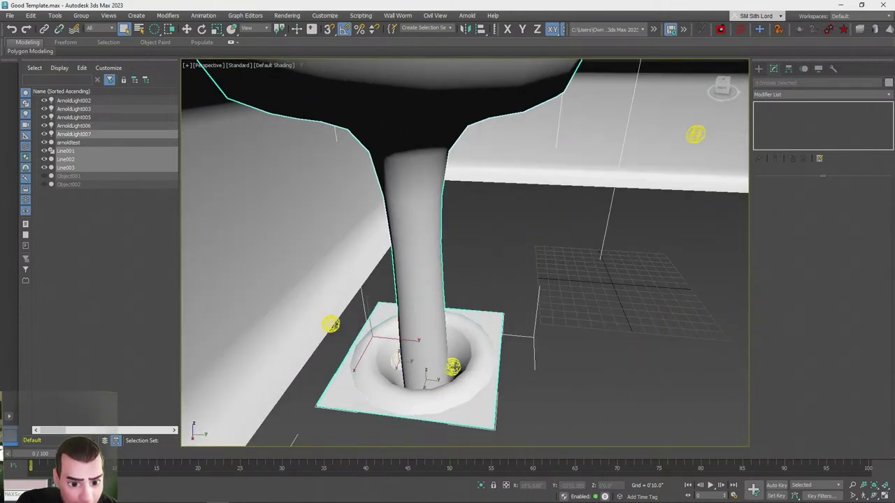
pyautogui.click(573, 375)
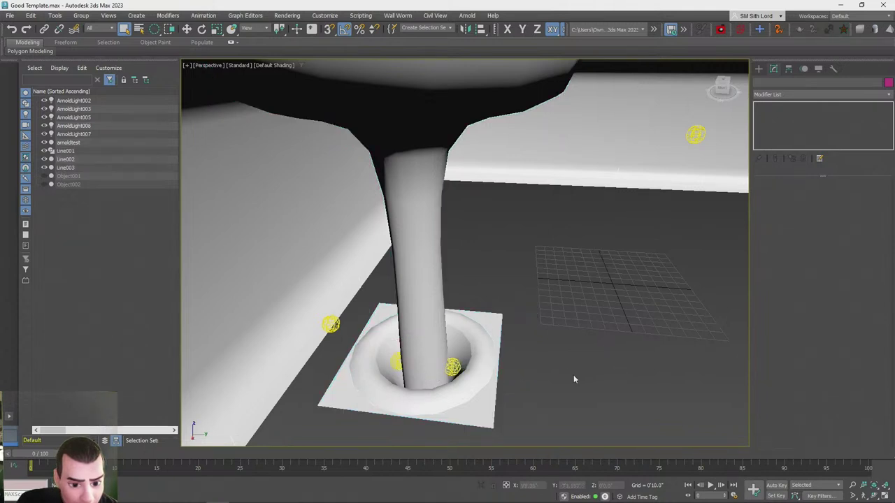
# Group the pillar, its lower and upper square frames and the two lights inside the base ring
pyautogui.click(456, 385)
pyautogui.keyDown('ctrl'); pyautogui.click(463, 392); pyautogui.keyUp('ctrl')
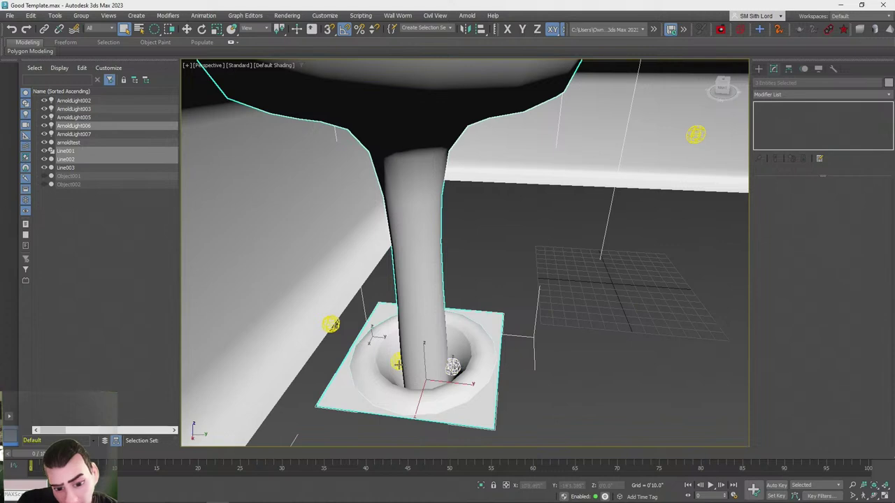
pyautogui.keyDown('alt'); pyautogui.moveTo(400, 360); pyautogui.dragTo(407, 180, button='middle'); pyautogui.keyUp('alt')
pyautogui.keyDown('ctrl'); pyautogui.click(396, 177); pyautogui.keyUp('ctrl')
pyautogui.click(81, 15)
pyautogui.click(94, 27)
pyautogui.press('Return')
# Copy the pillar group, Group001, along the X axis to make a second pillar beside it
pyautogui.keyDown('alt'); pyautogui.moveTo(546, 103); pyautogui.dragTo(390, 330, button='middle'); pyautogui.keyUp('alt')
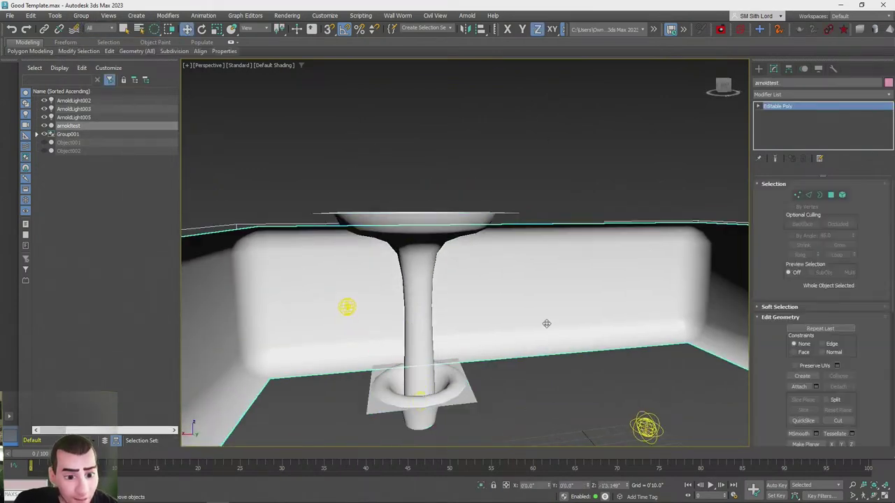
pyautogui.keyDown('alt'); pyautogui.moveTo(545, 324); pyautogui.dragTo(422, 370, button='middle'); pyautogui.keyUp('alt')
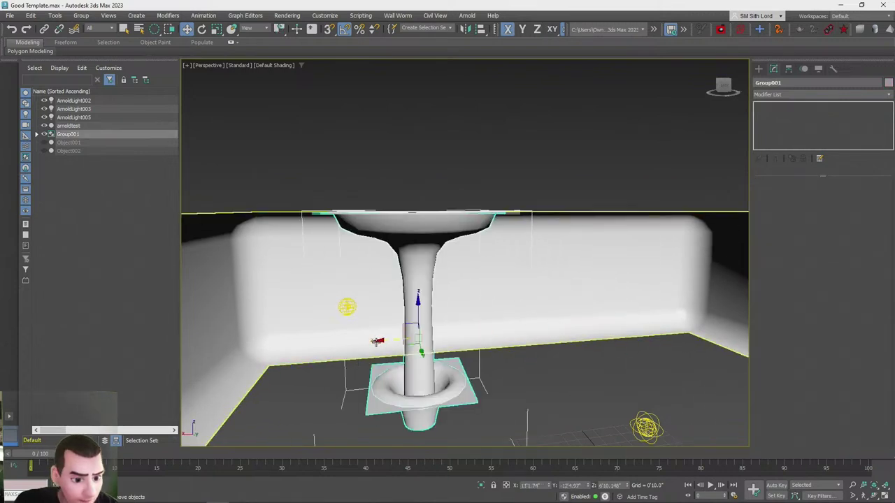
pyautogui.keyDown('shift'); pyautogui.moveTo(378, 341); pyautogui.dragTo(562, 336); pyautogui.keyUp('shift')
pyautogui.click(458, 297)
# Move the second pillar group along X, snapping its upper frame's corner to the adjoining corner of the first pillar's frame
pyautogui.moveTo(457, 296)
pyautogui.keyDown('alt'); pyautogui.mouseDown(button='middle')
pyautogui.moveTo(491, 280)
pyautogui.moveTo(533, 319)
pyautogui.moveTo(556, 378)
pyautogui.moveTo(538, 372)
pyautogui.moveTo(544, 346)
pyautogui.mouseUp(button='middle'); pyautogui.keyUp('alt')
pyautogui.scroll(10, 544, 346)
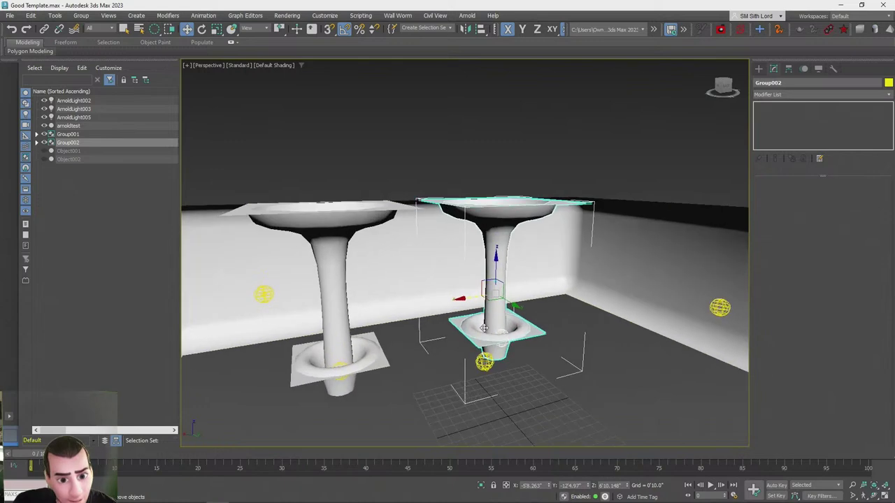
pyautogui.moveTo(500, 302); pyautogui.dragTo(463, 95)
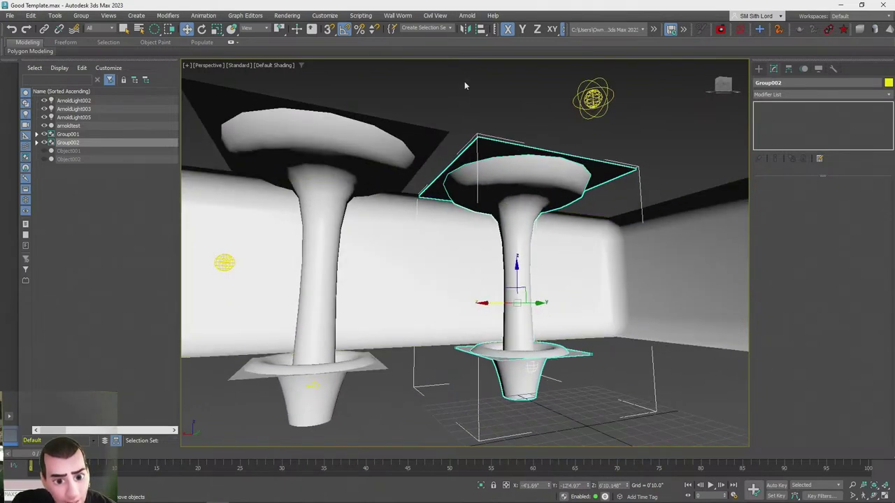
pyautogui.moveTo(478, 137); pyautogui.dragTo(448, 151)
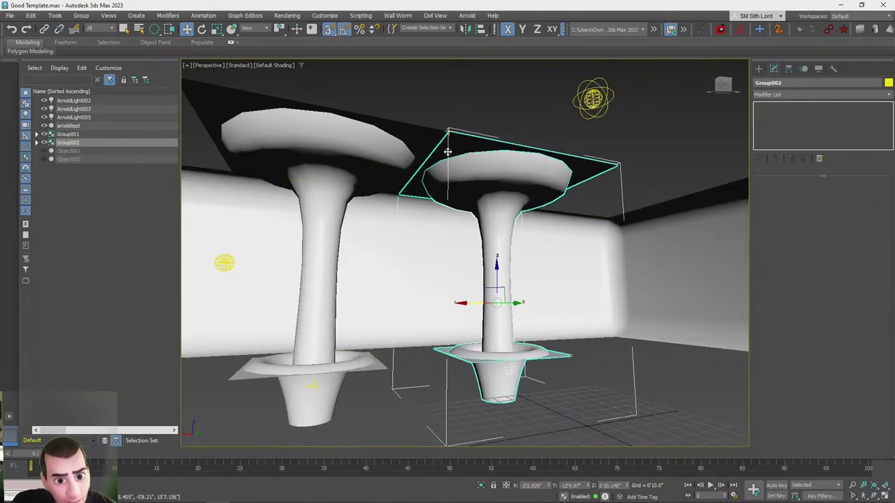
pyautogui.click(458, 112)
# Render the perspective view showing both pillars side by side in the room
pyautogui.keyDown('alt'); pyautogui.moveTo(596, 286); pyautogui.dragTo(719, 286, button='middle'); pyautogui.keyUp('alt')
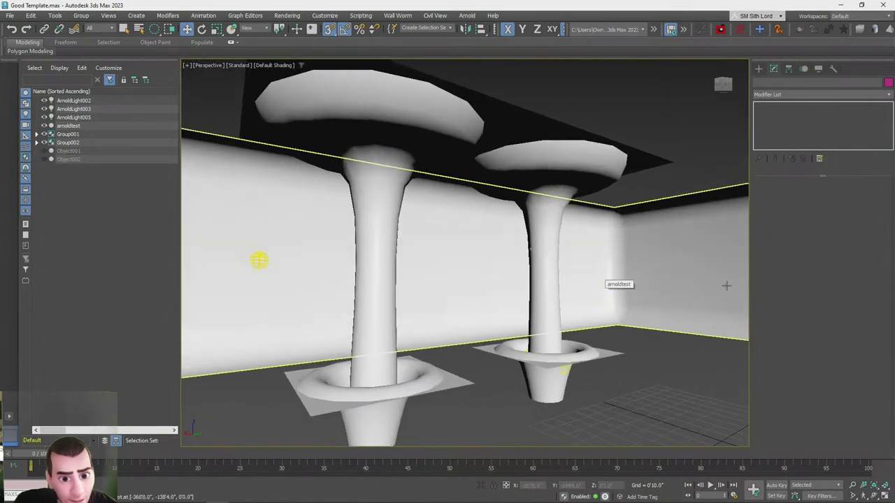
pyautogui.hotkey('shift', 'q')
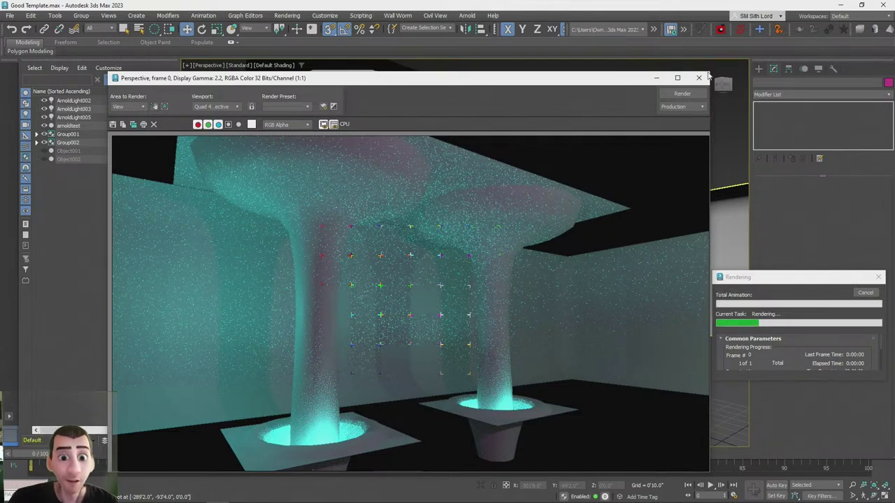
pyautogui.click(701, 77)
pyautogui.click(883, 278)
# Copy the second pillar group along the X axis to make a third pillar in the row
pyautogui.keyDown('alt'); pyautogui.moveTo(552, 236); pyautogui.dragTo(458, 357, button='middle'); pyautogui.keyUp('alt')
pyautogui.scroll(3, 458, 357)
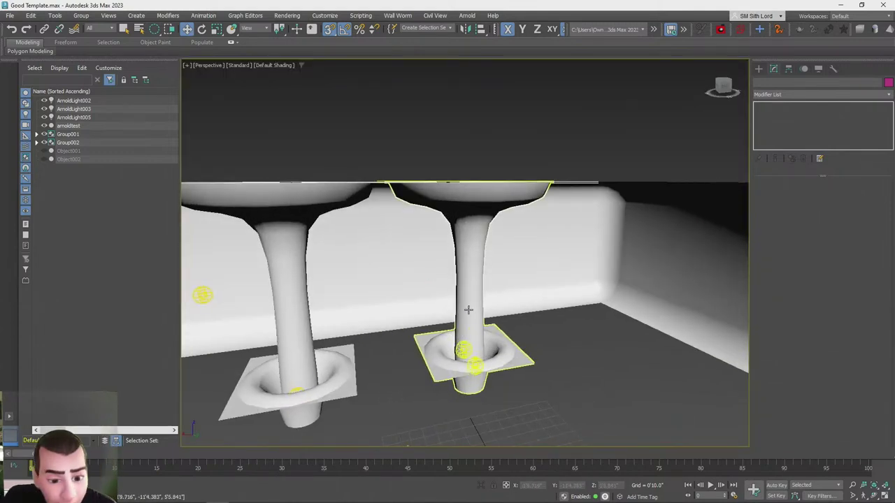
pyautogui.click(467, 310)
pyautogui.keyDown('shift'); pyautogui.moveTo(509, 307); pyautogui.dragTo(664, 311); pyautogui.keyUp('shift')
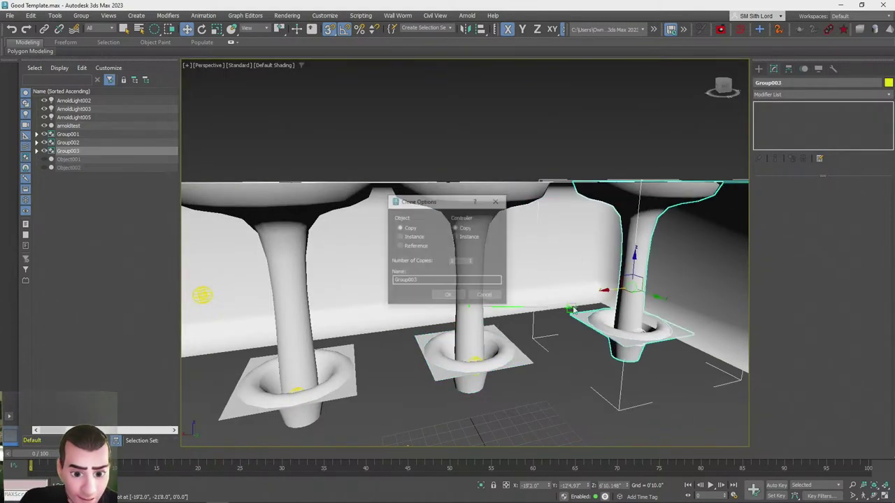
pyautogui.click(427, 296)
# Move the third pillar group along X, snapping its upper frame's corner to the adjoining corner of the second pillar's frame
pyautogui.keyDown('alt'); pyautogui.moveTo(427, 296); pyautogui.dragTo(579, 227, button='middle'); pyautogui.keyUp('alt')
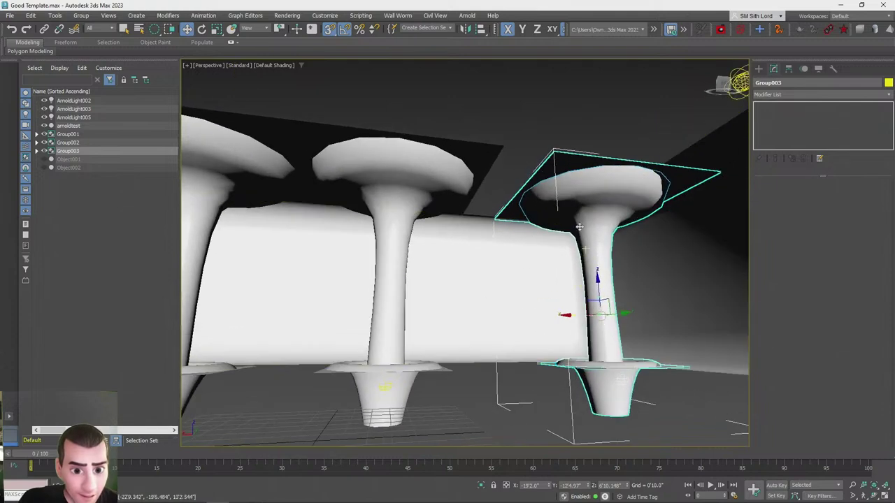
pyautogui.moveTo(556, 152); pyautogui.dragTo(503, 148)
pyautogui.click(561, 139)
pyautogui.scroll(-5, 561, 140)
pyautogui.keyDown('alt'); pyautogui.moveTo(561, 140); pyautogui.dragTo(432, 308, button='middle'); pyautogui.keyUp('alt')
pyautogui.click(433, 309)
pyautogui.moveTo(421, 292); pyautogui.dragTo(438, 291)
pyautogui.click(696, 188)
# Select all three pillar groups and copy them along the Y axis to form a second row on the room's opposite side
pyautogui.keyDown('alt'); pyautogui.moveTo(692, 192); pyautogui.dragTo(614, 245, button='middle'); pyautogui.keyUp('alt')
pyautogui.scroll(5, 419, 301)
pyautogui.keyDown('alt'); pyautogui.moveTo(420, 301); pyautogui.dragTo(391, 269, button='middle'); pyautogui.keyUp('alt')
pyautogui.click(389, 270)
pyautogui.keyDown('ctrl'); pyautogui.click(523, 238); pyautogui.keyUp('ctrl')
pyautogui.keyDown('ctrl'); pyautogui.click(655, 206); pyautogui.keyUp('ctrl')
pyautogui.keyDown('alt'); pyautogui.moveTo(658, 204); pyautogui.dragTo(401, 280, button='middle'); pyautogui.keyUp('alt')
pyautogui.scroll(-3, 620, 238)
pyautogui.scroll(1, 411, 252)
pyautogui.moveTo(383, 279)
pyautogui.keyDown('shift'); pyautogui.mouseDown()
pyautogui.moveTo(574, 317)
pyautogui.moveTo(554, 320)
pyautogui.mouseUp(); pyautogui.keyUp('shift')
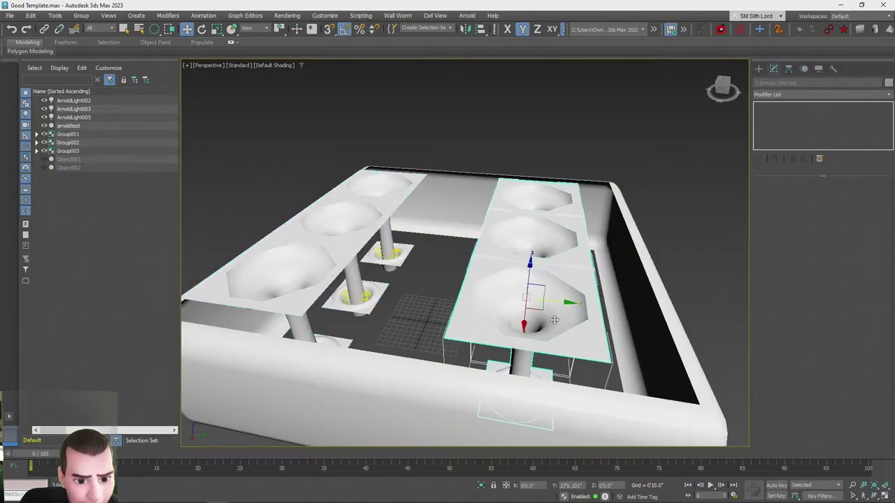
pyautogui.click(448, 296)
# Test-render the perspective view looking down between the two pillar rows, stopping the render and closing its window
pyautogui.moveTo(451, 299)
pyautogui.keyDown('alt'); pyautogui.mouseDown(button='middle')
pyautogui.moveTo(645, 296)
pyautogui.moveTo(541, 331)
pyautogui.mouseUp(button='middle'); pyautogui.keyUp('alt')
pyautogui.scroll(5, 499, 295)
pyautogui.click(494, 376)
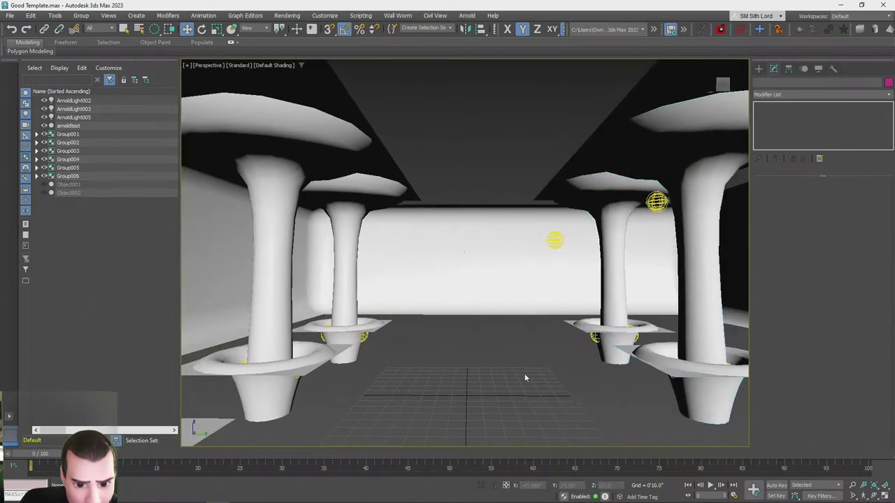
pyautogui.scroll(3, 494, 375)
pyautogui.scroll(-5, 683, 266)
pyautogui.click(676, 267)
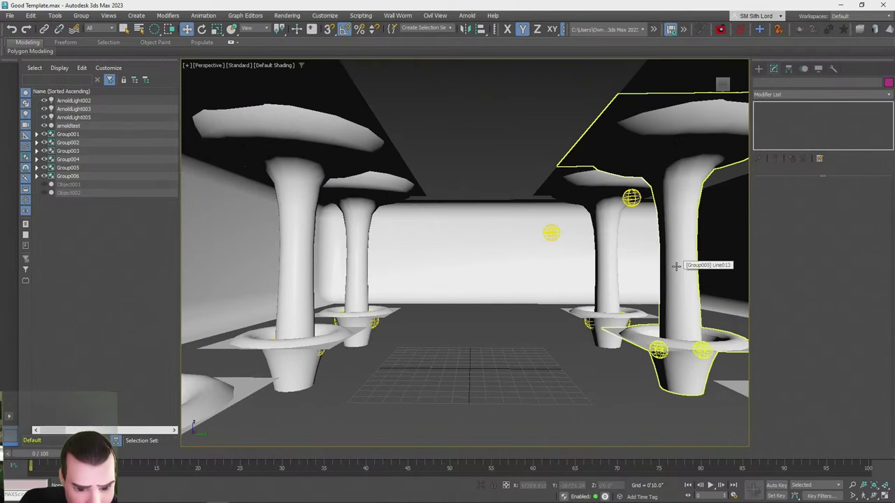
pyautogui.hotkey('shift', 'q')
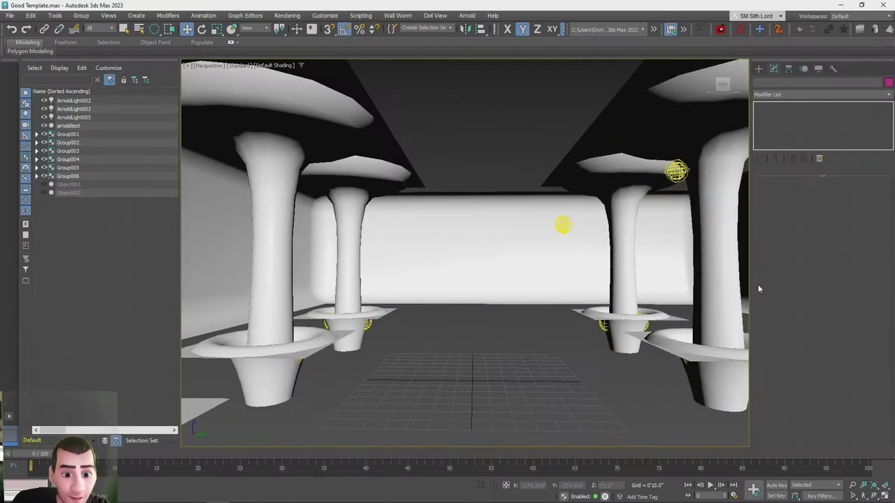
pyautogui.hotkey('shift', 'q')
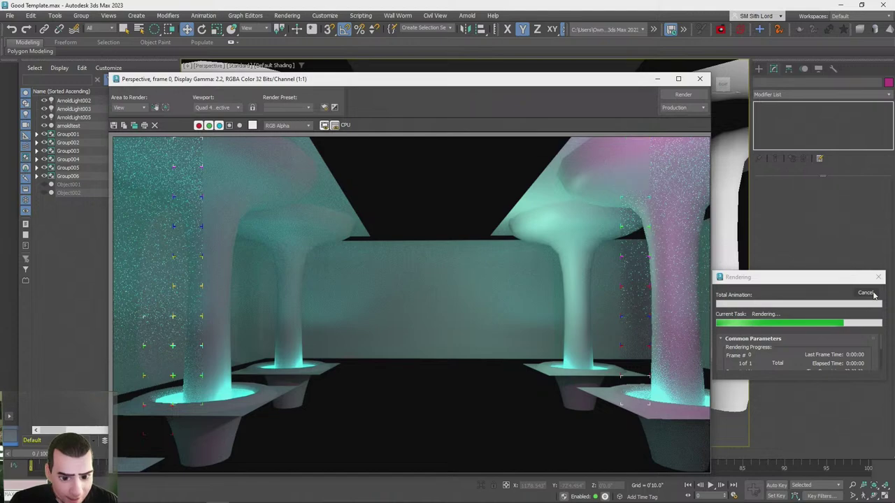
pyautogui.click(873, 295)
pyautogui.click(698, 78)
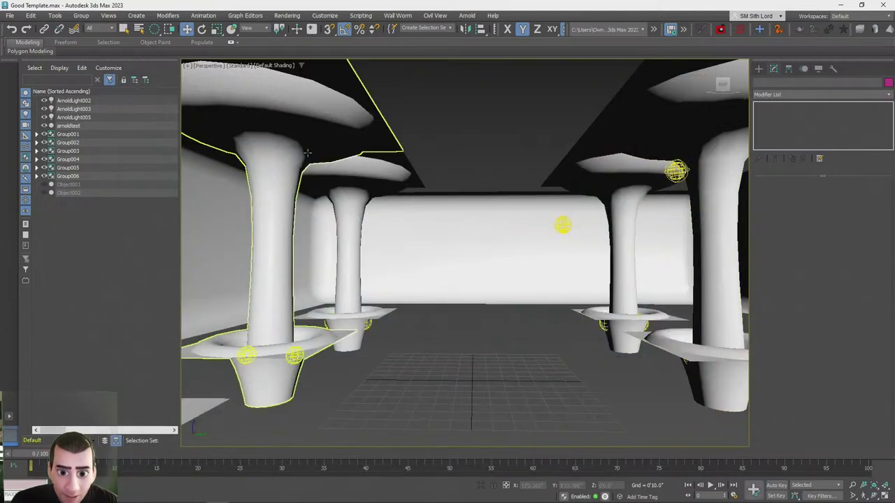
pyautogui.click(11, 16)
pyautogui.moveTo(28, 83)
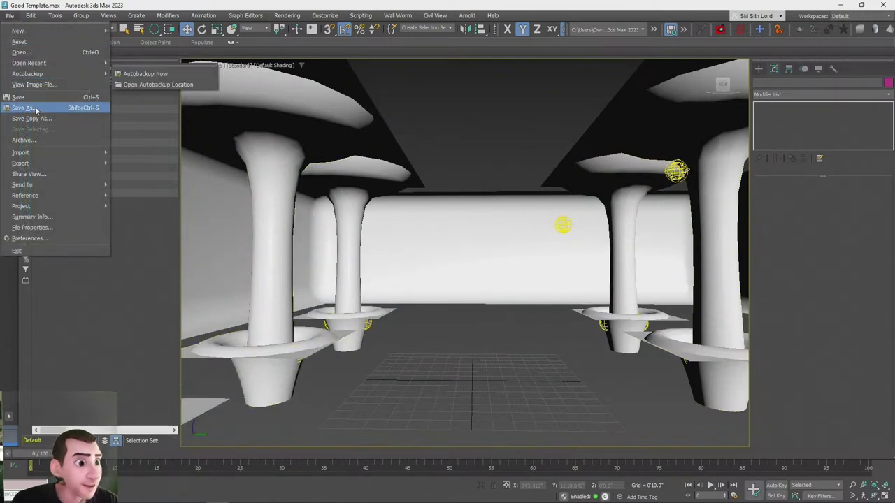
pyautogui.click(153, 69)
pyautogui.click(183, 190)
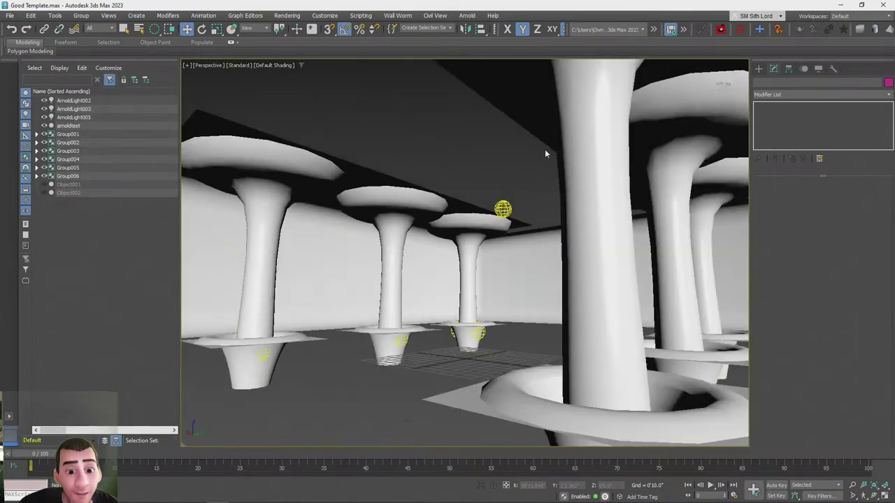
# Examine the two pillar rows from several viewpoints inside the room
pyautogui.scroll(-10, 546, 150)
pyautogui.keyDown('alt'); pyautogui.moveTo(545, 150); pyautogui.dragTo(543, 189, button='middle'); pyautogui.keyUp('alt')
pyautogui.scroll(10, 550, 183)
pyautogui.scroll(4, 558, 183)
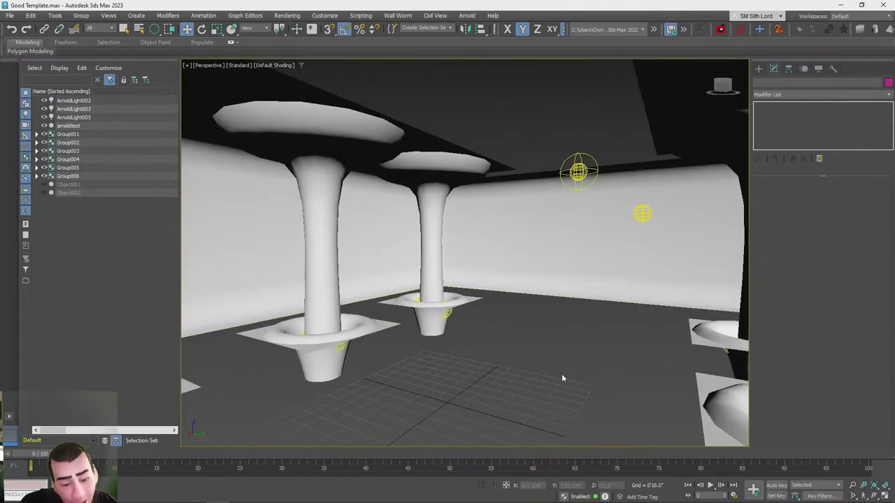
pyautogui.hotkey('alt', 'Tab')
pyautogui.moveTo(600, 212)
pyautogui.mouseDown()
pyautogui.moveTo(383, 265)
pyautogui.moveTo(324, 243)
pyautogui.moveTo(391, 258)
pyautogui.moveTo(385, 263)
pyautogui.moveTo(537, 232)
pyautogui.moveTo(570, 252)
pyautogui.moveTo(424, 249)
pyautogui.moveTo(492, 290)
pyautogui.moveTo(595, 248)
pyautogui.moveTo(335, 283)
pyautogui.moveTo(518, 267)
pyautogui.mouseUp()
pyautogui.press('w')
pyautogui.press('w')
pyautogui.press('w')
pyautogui.press('w')
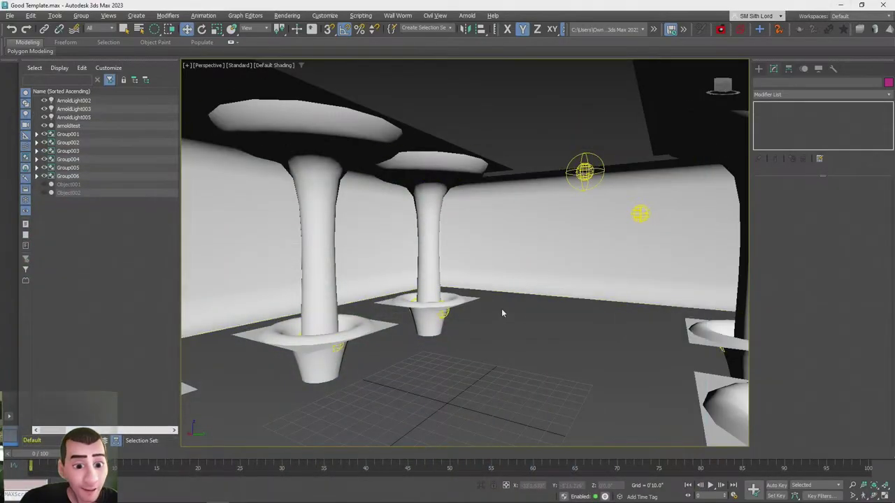
pyautogui.press('Up')
pyautogui.press('Up')
pyautogui.press('Up')
pyautogui.press('Up')
pyautogui.press('Up')
pyautogui.press('Up')
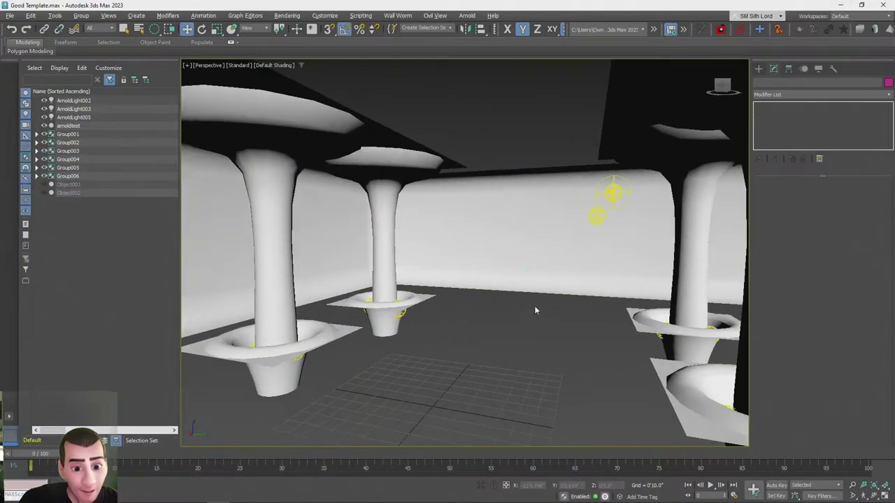
pyautogui.press('Up')
pyautogui.press('Up')
pyautogui.press('Up')
pyautogui.press('Up')
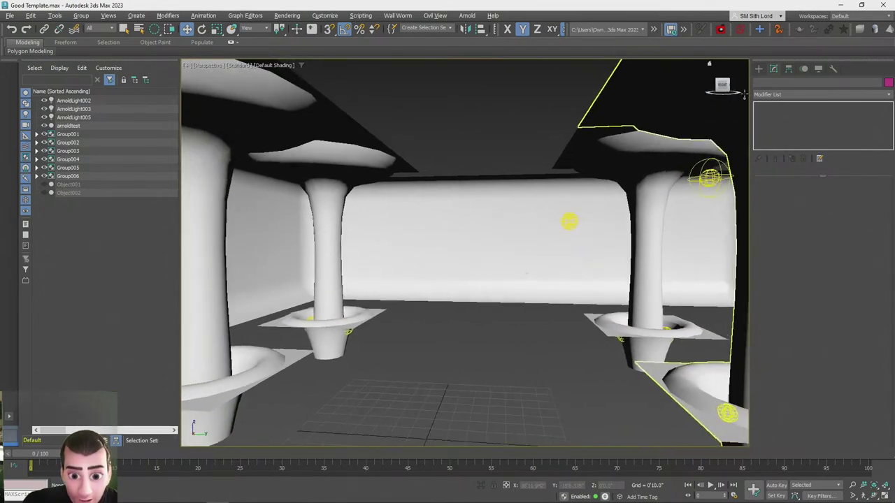
# Test-render both pillar rows from the adjusted, slightly angled perspective and stop the render
pyautogui.hotkey('alt', 'Tab')
pyautogui.hotkey('alt', 'Tab')
pyautogui.hotkey('alt', 'Tab')
pyautogui.press('Escape')
pyautogui.scroll(-3, 573, 259)
pyautogui.hotkey('shift', 'q')
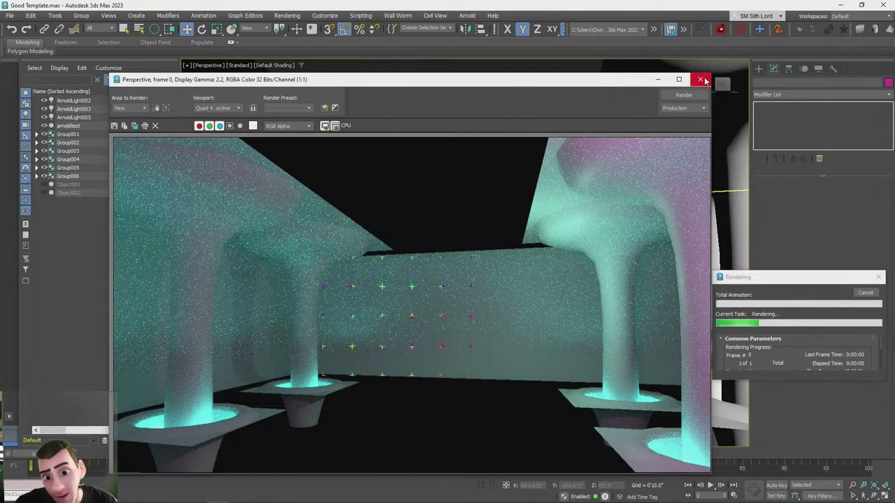
pyautogui.click(702, 81)
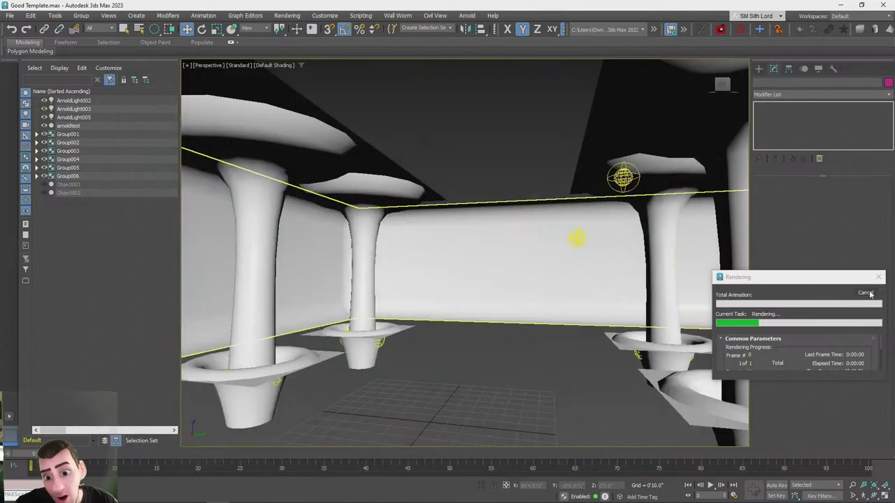
pyautogui.click(877, 276)
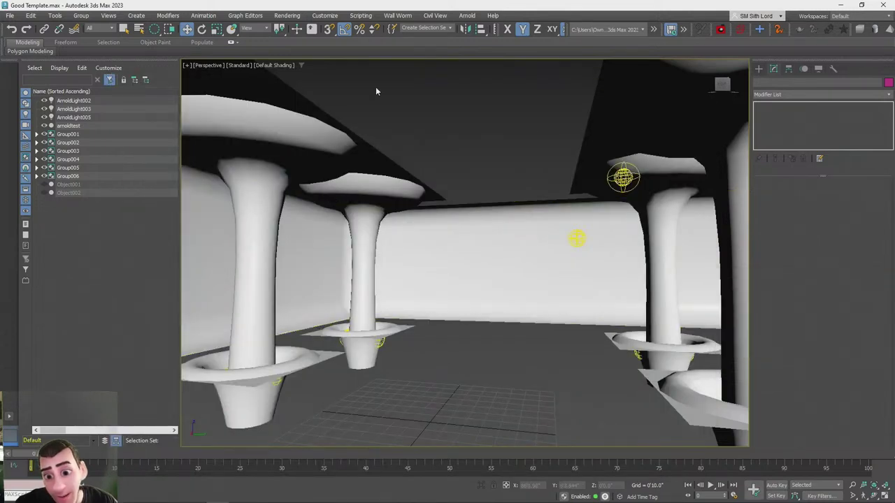
# Switch to the four-viewport layout and frame the room in the front and left views
pyautogui.click(759, 67)
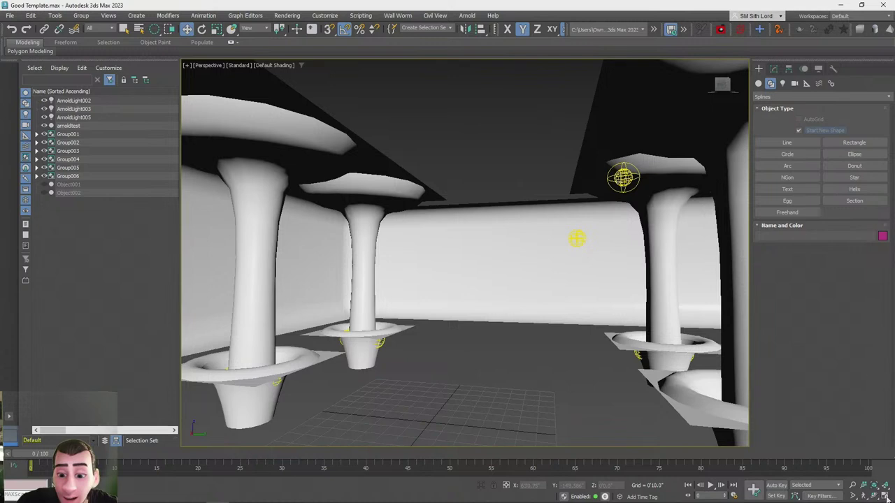
pyautogui.click(886, 496)
pyautogui.scroll(-6, 606, 174)
pyautogui.scroll(5, 592, 174)
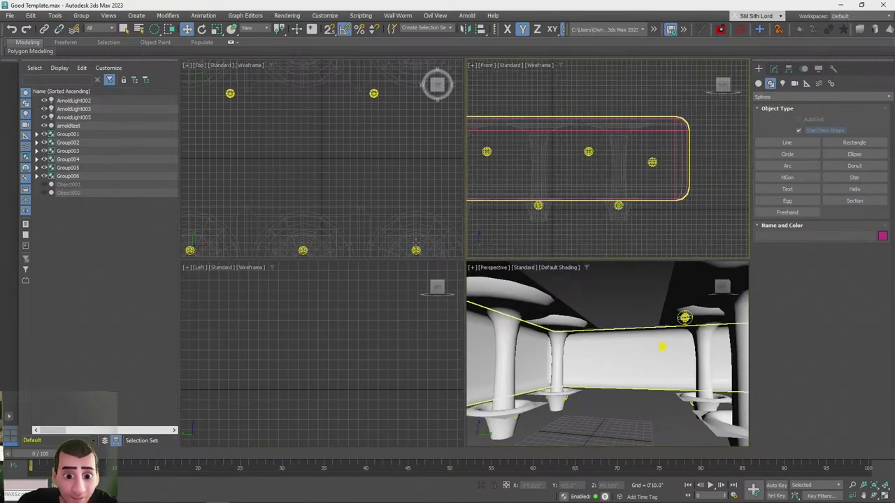
pyautogui.scroll(-3, 537, 197)
pyautogui.moveTo(644, 103); pyautogui.dragTo(671, 67, button='middle')
pyautogui.moveTo(341, 373); pyautogui.dragTo(334, 401, button='middle')
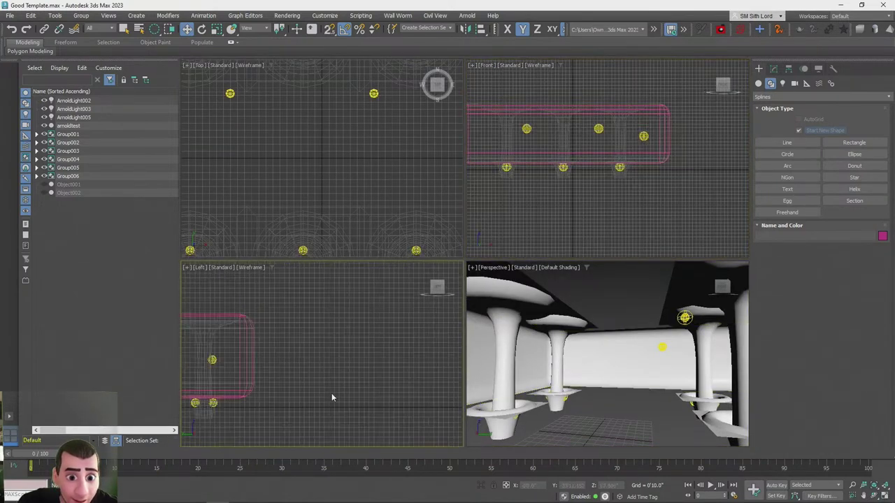
pyautogui.scroll(-5, 332, 400)
pyautogui.scroll(6, 326, 371)
pyautogui.click(336, 397)
# Create a Capsule extended primitive in the top view, between the two pillar rows, with a radius of about 1'7"
pyautogui.click(759, 84)
pyautogui.click(821, 96)
pyautogui.click(783, 123)
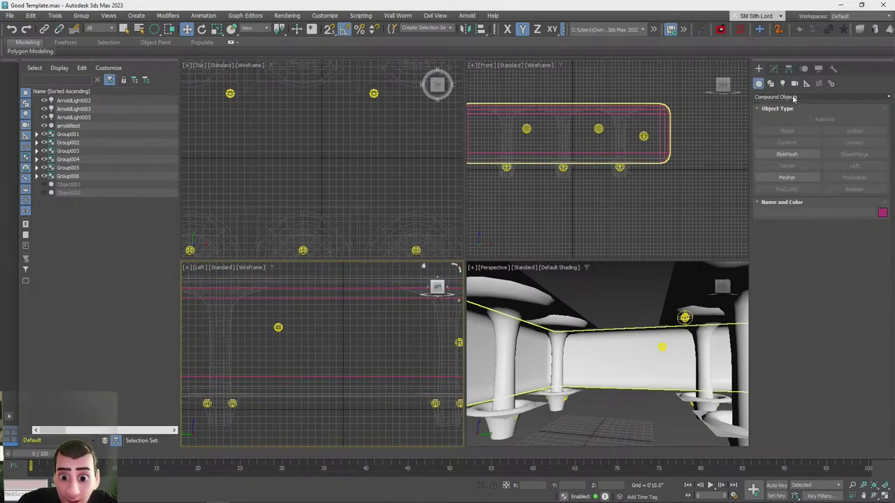
pyautogui.click(793, 97)
pyautogui.click(790, 113)
pyautogui.click(846, 154)
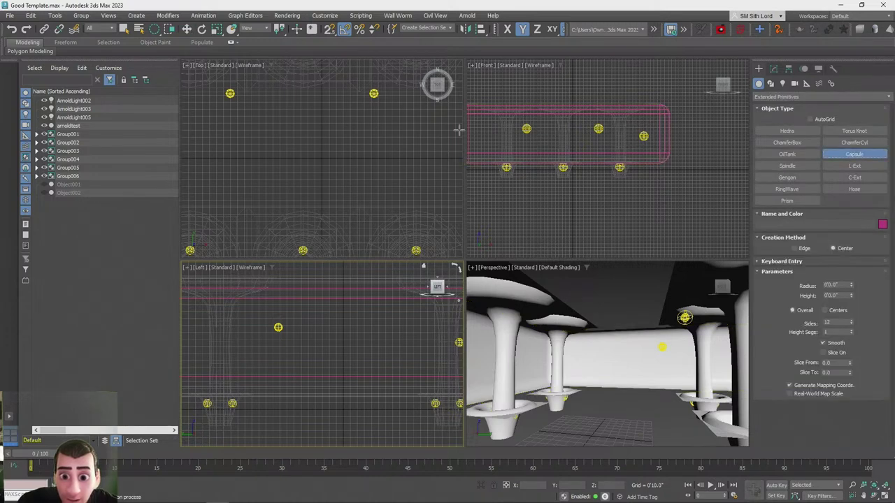
pyautogui.moveTo(275, 165); pyautogui.dragTo(399, 176, button='middle')
pyautogui.moveTo(311, 169); pyautogui.dragTo(323, 159)
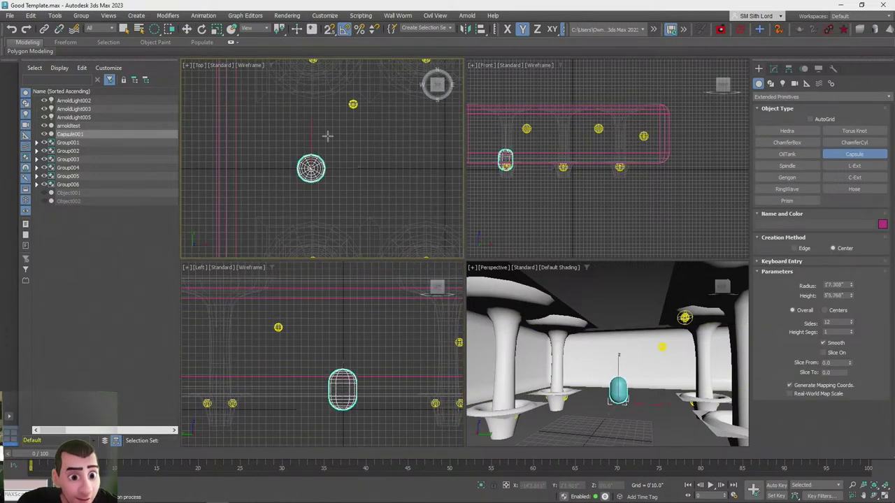
pyautogui.click(324, 100)
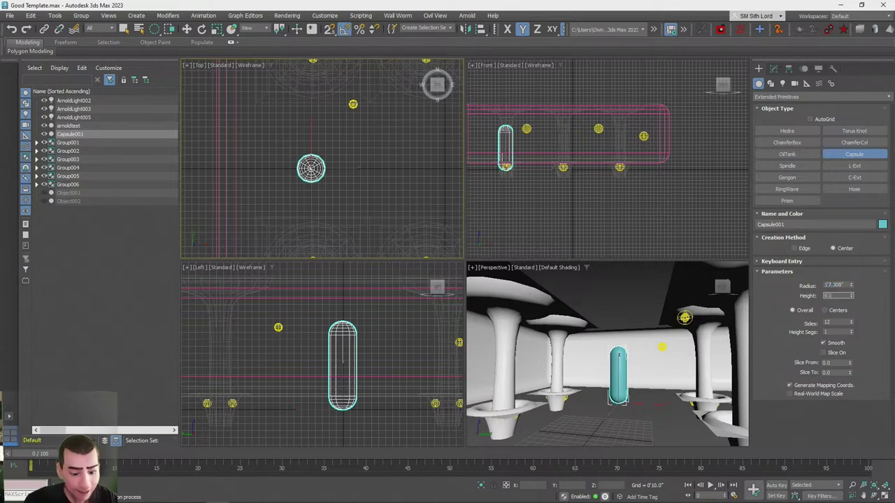
# Set the capsule's height to 6'2.0" and its radius to about 1'2.4"
pyautogui.press('Return')
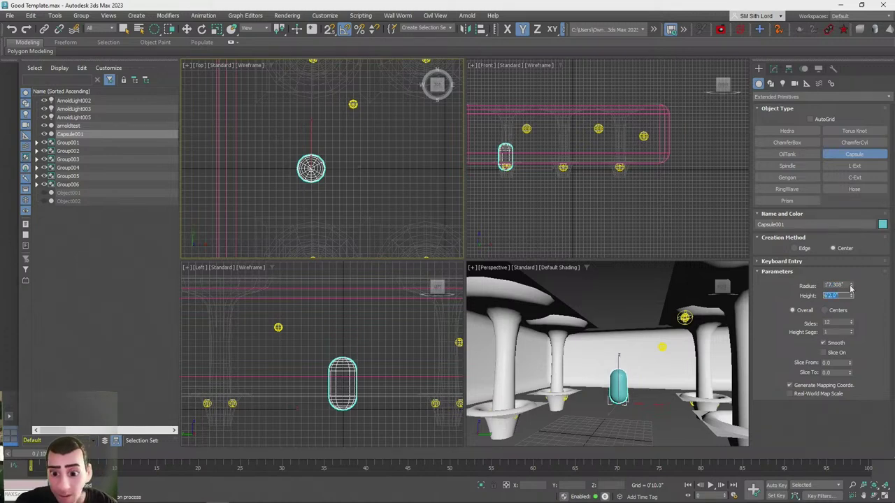
pyautogui.moveTo(851, 285); pyautogui.dragTo(851, 292)
# Move the capsule across the ground plane to near the grid's centre, between the two pillar rows
pyautogui.scroll(2, 664, 316)
pyautogui.keyDown('alt'); pyautogui.moveTo(655, 335); pyautogui.dragTo(656, 340, button='middle'); pyautogui.keyUp('alt')
pyautogui.scroll(-8, 656, 339)
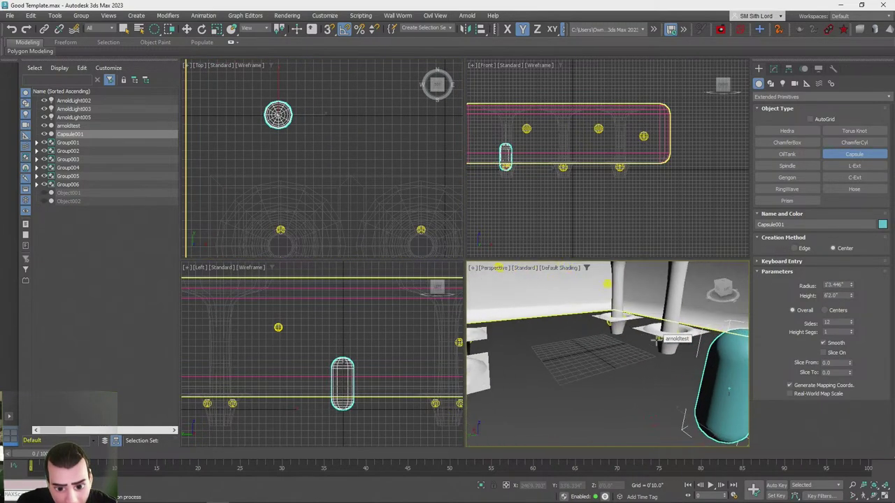
pyautogui.press('w')
pyautogui.moveTo(645, 423); pyautogui.dragTo(533, 362)
pyautogui.keyDown('alt'); pyautogui.moveTo(532, 364); pyautogui.dragTo(615, 402, button='middle'); pyautogui.keyUp('alt')
pyautogui.scroll(5, 619, 373)
pyautogui.keyDown('alt'); pyautogui.moveTo(621, 372); pyautogui.dragTo(603, 375, button='middle'); pyautogui.keyUp('alt')
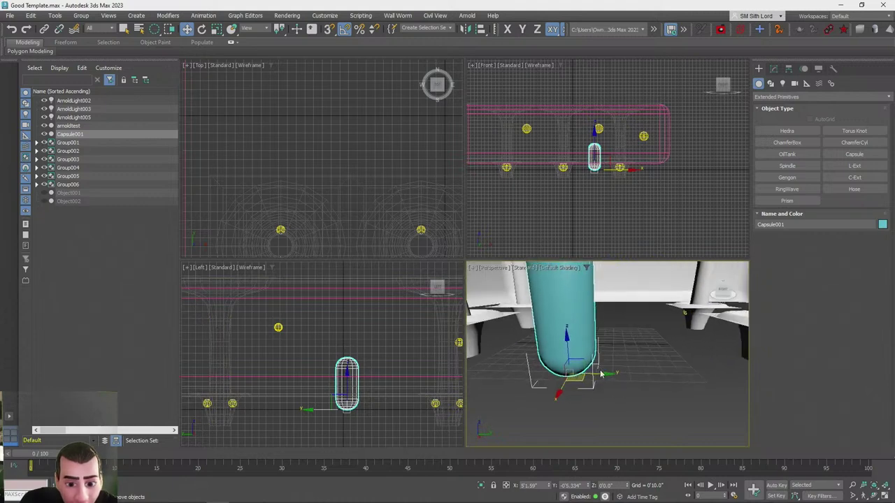
# Shift the capsule slightly along the Y axis to line it up with the grid's centre line
pyautogui.click(625, 374)
pyautogui.click(584, 337)
pyautogui.moveTo(606, 375); pyautogui.dragTo(616, 375)
pyautogui.keyDown('alt'); pyautogui.moveTo(615, 375); pyautogui.dragTo(644, 422, button='middle'); pyautogui.keyUp('alt')
pyautogui.click(644, 422)
# Try raising the whole scene, with the room, pillars, lights and capsule all selected, a short distance along the Z axis
pyautogui.scroll(-5, 645, 422)
pyautogui.scroll(-10, 645, 421)
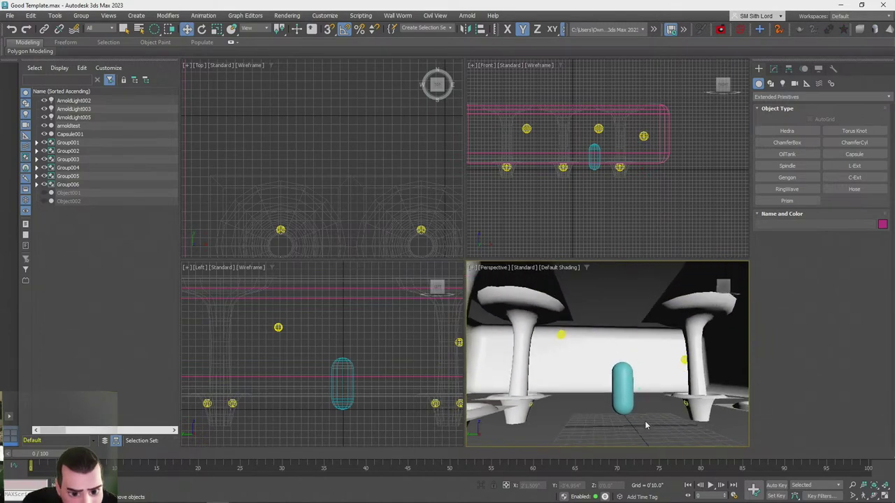
pyautogui.moveTo(500, 282); pyautogui.dragTo(681, 425)
pyautogui.scroll(10, 646, 384)
pyautogui.keyDown('alt'); pyautogui.moveTo(644, 380); pyautogui.dragTo(636, 359, button='middle'); pyautogui.keyUp('alt')
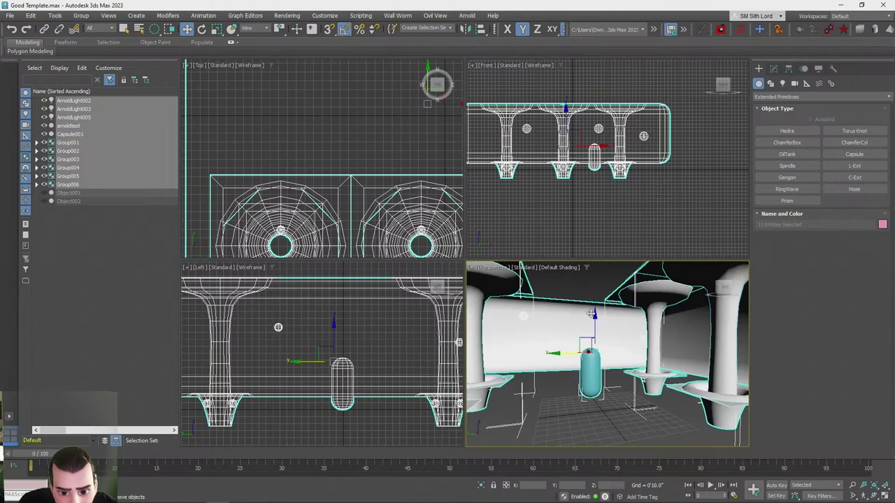
pyautogui.moveTo(595, 325); pyautogui.dragTo(595, 306)
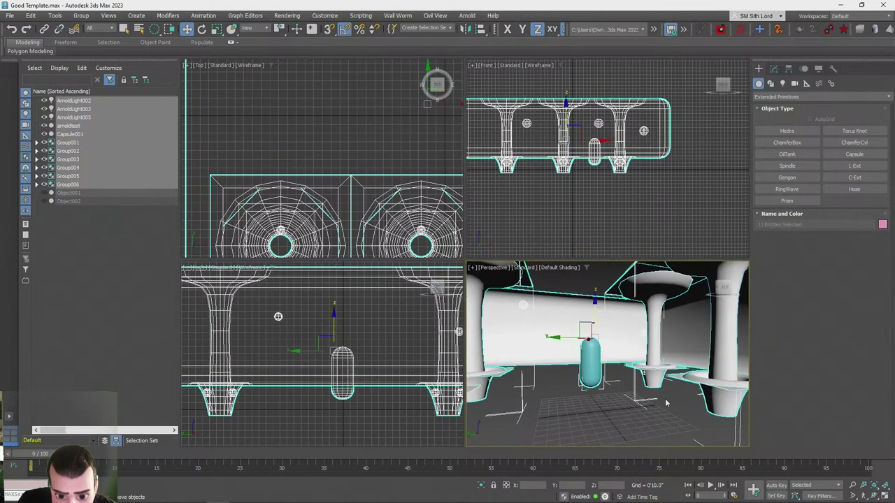
pyautogui.keyDown('alt'); pyautogui.moveTo(601, 350); pyautogui.dragTo(644, 421, button='middle'); pyautogui.keyUp('alt')
pyautogui.click(641, 422)
pyautogui.keyDown('alt'); pyautogui.moveTo(680, 330); pyautogui.dragTo(725, 288, button='middle'); pyautogui.keyUp('alt')
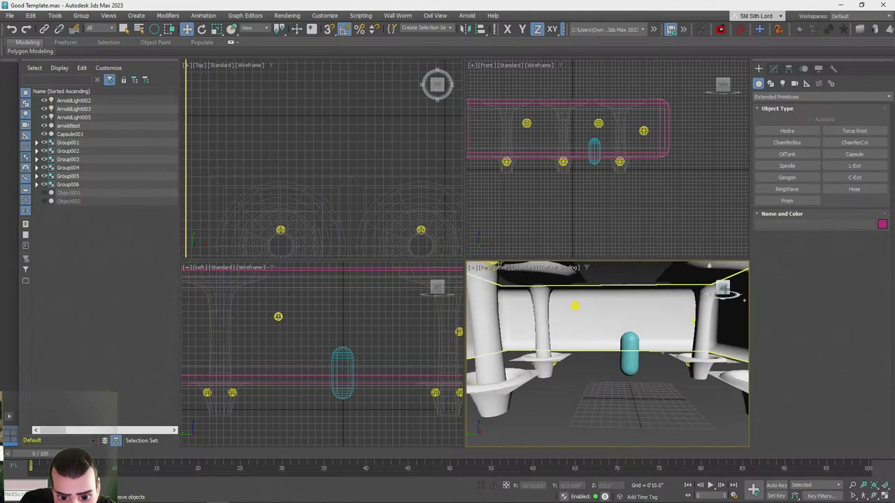
pyautogui.keyDown('alt'); pyautogui.moveTo(629, 322); pyautogui.dragTo(627, 308, button='middle'); pyautogui.keyUp('alt')
# Step back through the recent perspective view changes and undo the upward move of the whole scene
pyautogui.hotkey('shift', 'z')
pyautogui.hotkey('shift', 'z')
pyautogui.hotkey('shift', 'z')
pyautogui.hotkey('shift', 'z')
pyautogui.hotkey('shift', 'z')
pyautogui.hotkey('shift', 'z')
pyautogui.hotkey('shift', 'z')
pyautogui.hotkey('shift', 'z')
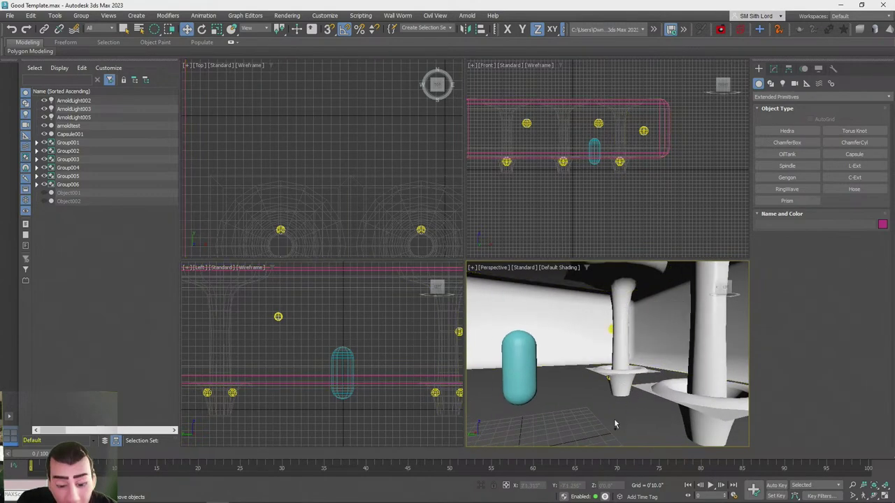
pyautogui.hotkey('ctrl', 'a')
pyautogui.click(570, 420)
pyautogui.keyDown('alt'); pyautogui.moveTo(570, 419); pyautogui.dragTo(578, 392, button='middle'); pyautogui.keyUp('alt')
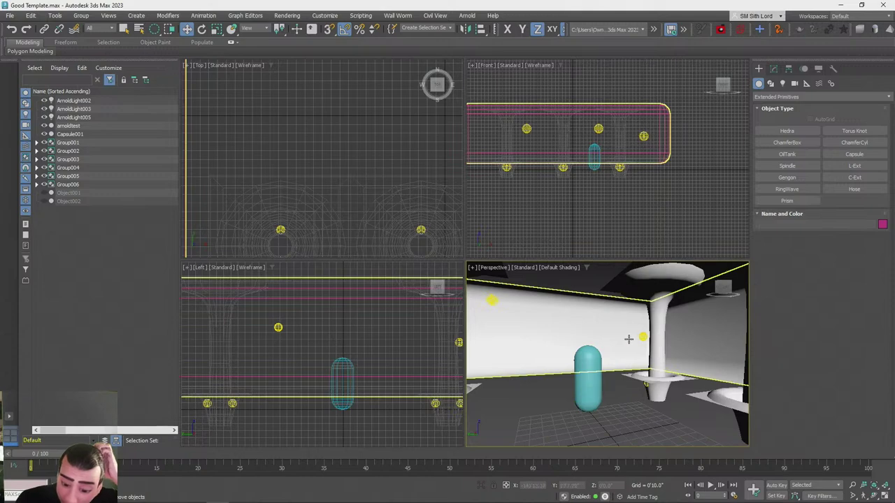
pyautogui.keyDown('alt'); pyautogui.moveTo(604, 355); pyautogui.dragTo(611, 355, button='middle'); pyautogui.keyUp('alt')
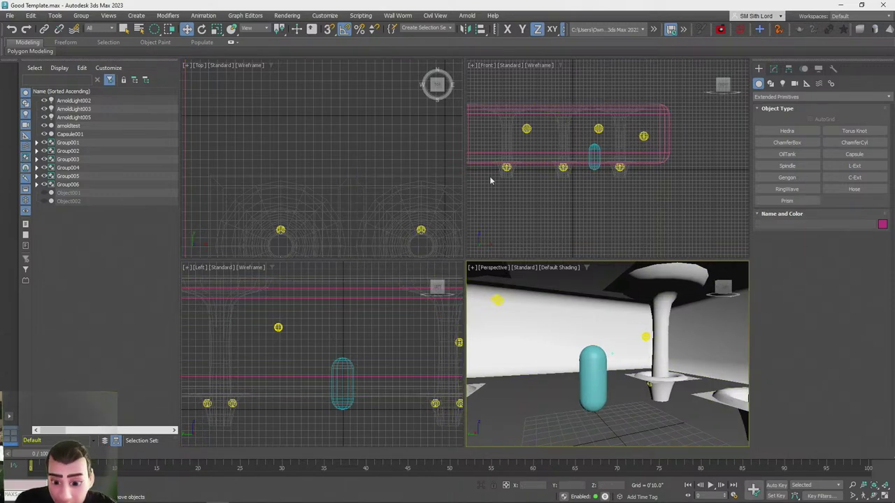
# Sketch a rectangle about 9'4" high and 9'6" wide around the capsule in the Left view, with its base at ground level
pyautogui.moveTo(602, 151); pyautogui.dragTo(615, 147, button='middle')
pyautogui.moveTo(320, 204); pyautogui.dragTo(328, 167, button='middle')
pyautogui.moveTo(326, 359)
pyautogui.mouseDown(button='middle')
pyautogui.moveTo(342, 333)
pyautogui.moveTo(336, 351)
pyautogui.mouseUp(button='middle')
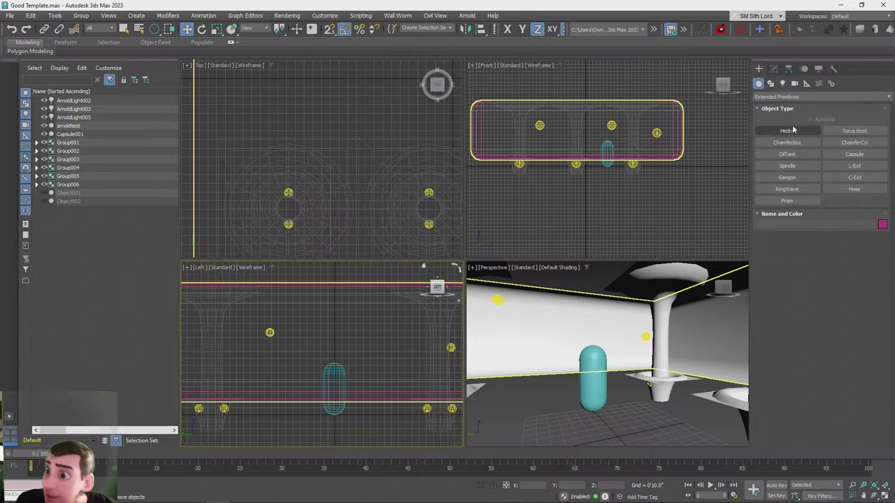
pyautogui.click(770, 84)
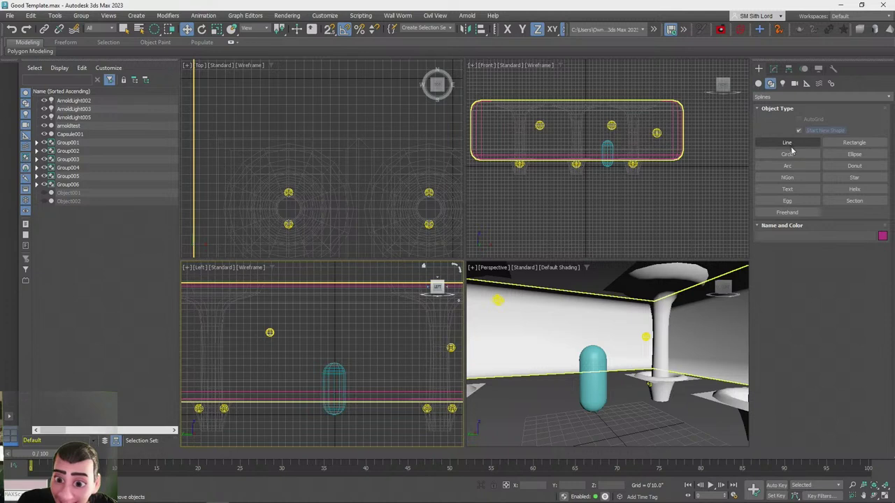
pyautogui.click(854, 142)
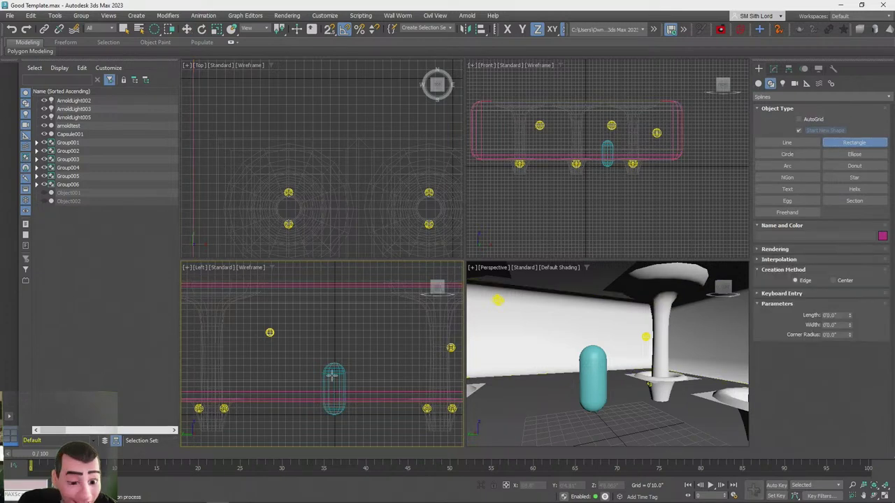
pyautogui.moveTo(287, 411); pyautogui.dragTo(291, 409, button='middle')
pyautogui.moveTo(288, 334)
pyautogui.mouseDown()
pyautogui.moveTo(391, 421)
pyautogui.moveTo(370, 412)
pyautogui.mouseUp()
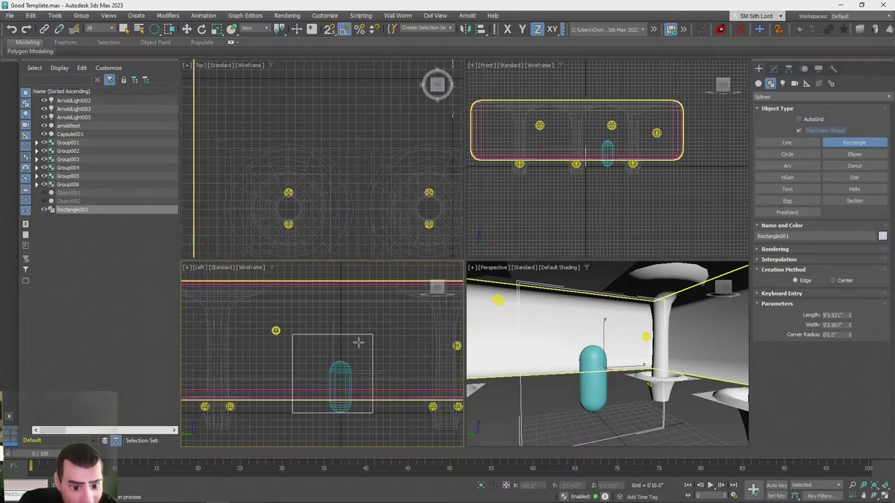
# Move the rectangle onto the capsule's centre line by zeroing its absolute world Y position
pyautogui.press('w')
pyautogui.moveTo(363, 373); pyautogui.dragTo(367, 374)
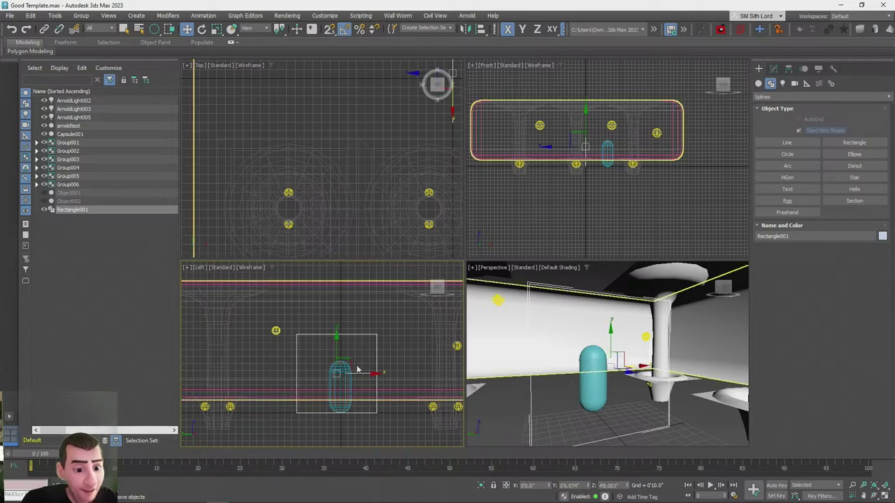
pyautogui.click(343, 374)
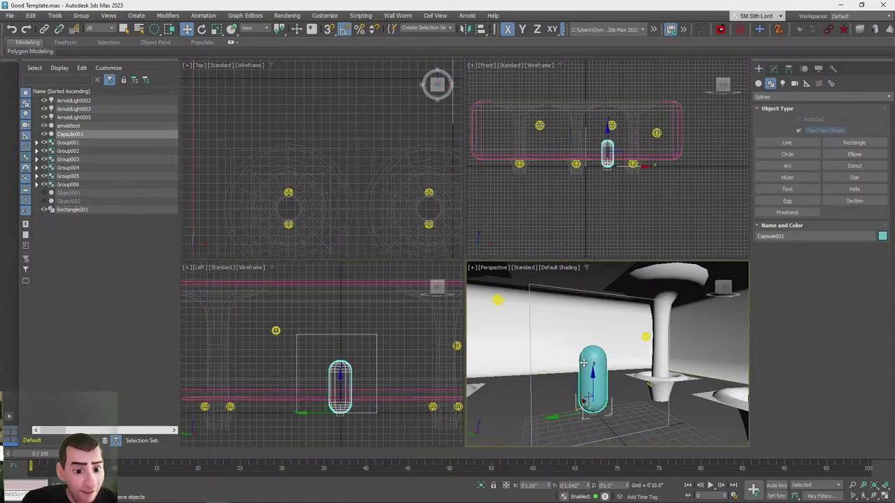
pyautogui.click(361, 334)
pyautogui.rightClick(189, 31)
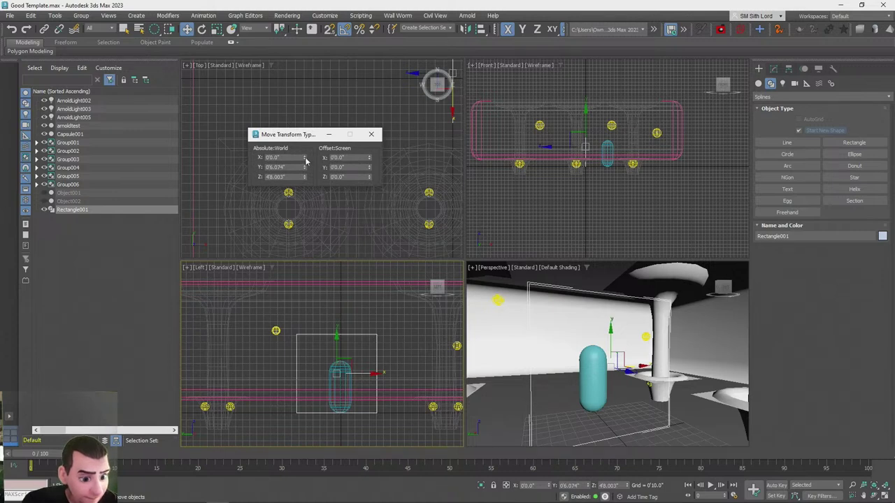
pyautogui.moveTo(305, 159); pyautogui.dragTo(315, 106)
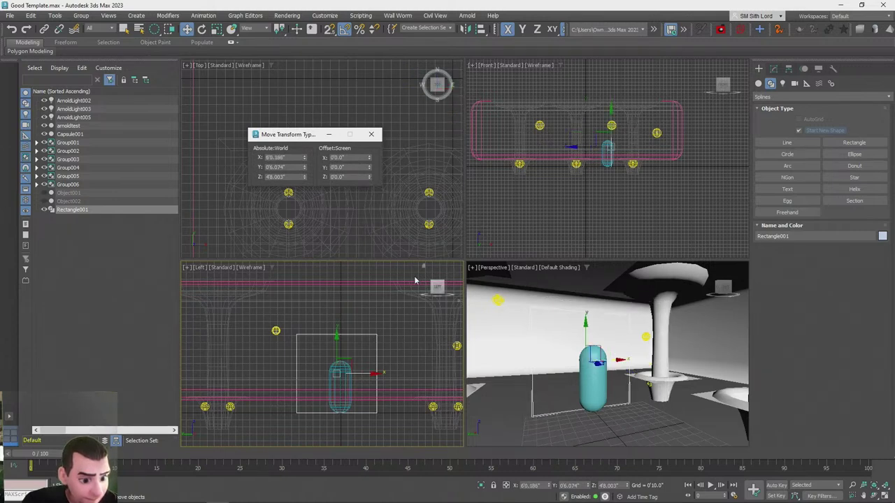
pyautogui.hotkey('ctrl', 'z')
pyautogui.rightClick(318, 196)
pyautogui.rightClick(305, 168)
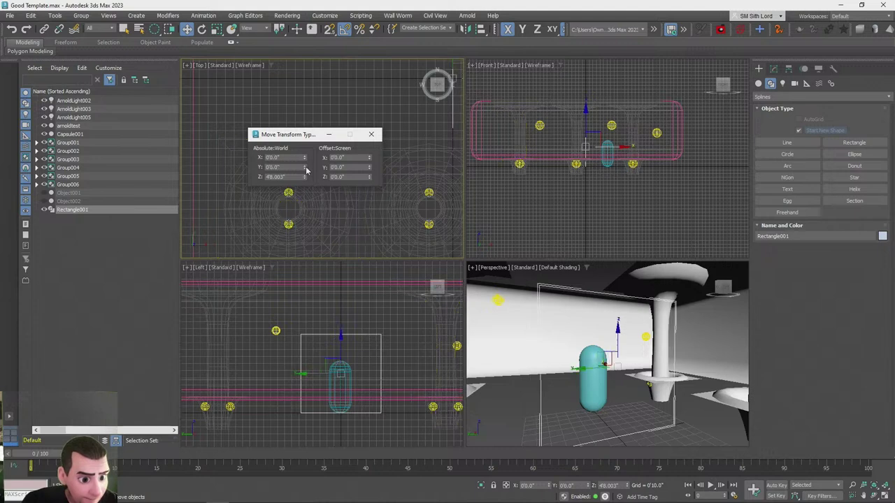
pyautogui.click(375, 136)
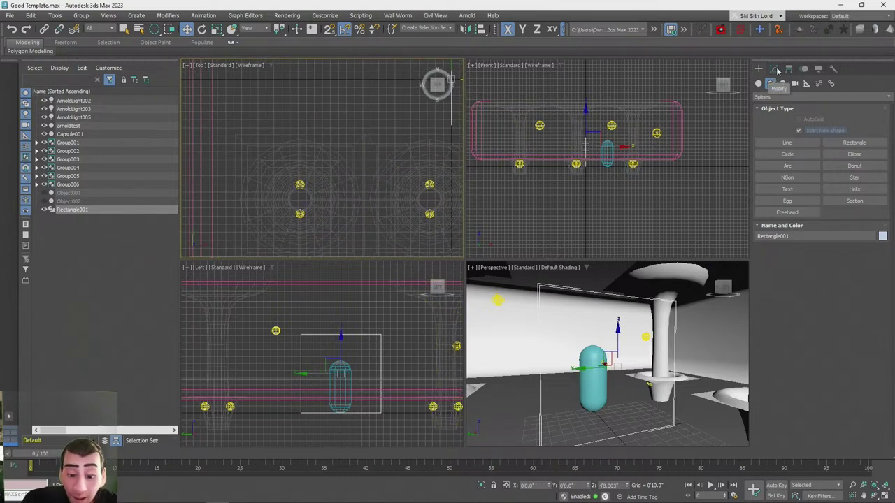
# Convert the rectangle around the capsule to an Editable Spline
pyautogui.click(775, 69)
pyautogui.rightClick(774, 106)
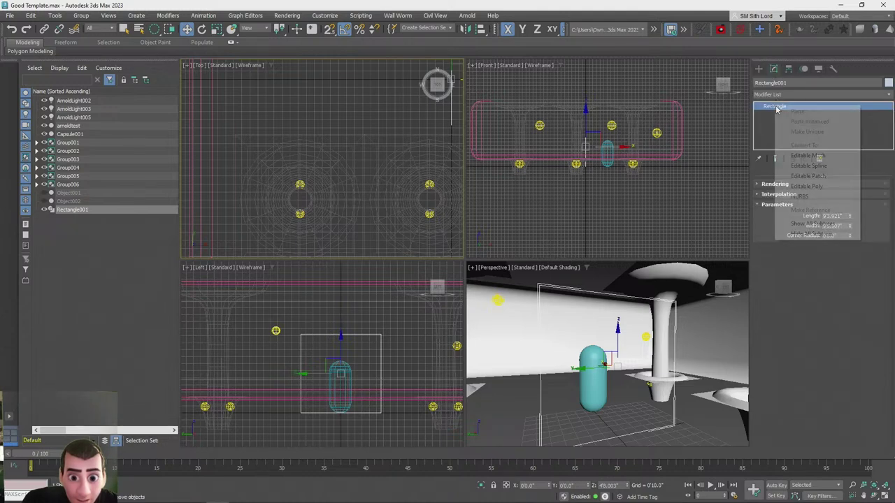
pyautogui.click(811, 166)
# Delete the rectangle's bottom segment at segment level, leaving an open doorway outline
pyautogui.rightClick(497, 313)
pyautogui.press('3')
pyautogui.press('q')
pyautogui.click(354, 408)
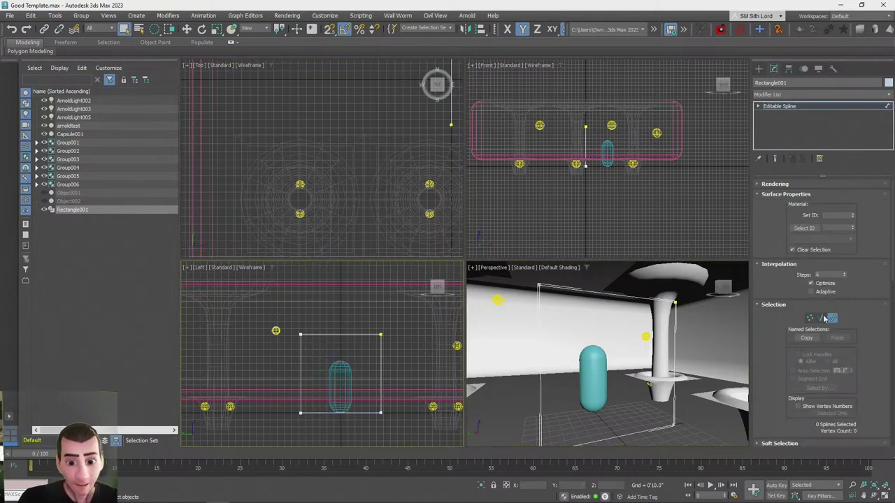
pyautogui.click(341, 413)
pyautogui.press('Delete')
pyautogui.press('2')
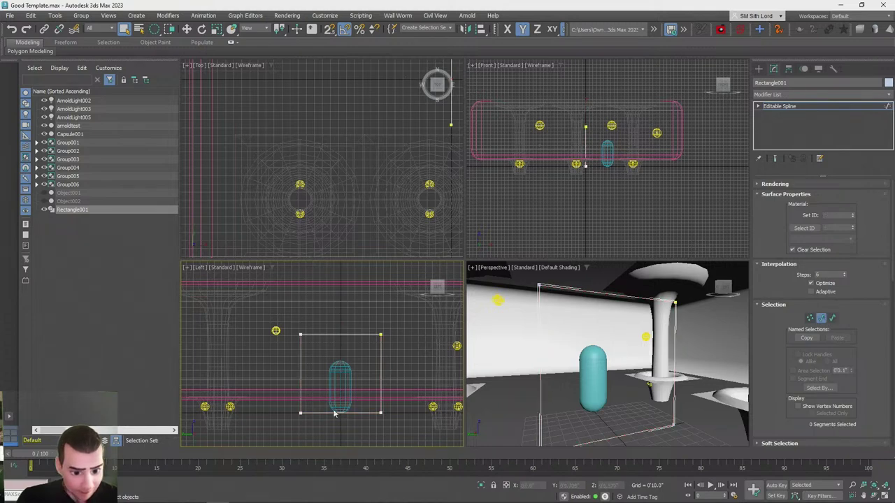
pyautogui.click(328, 412)
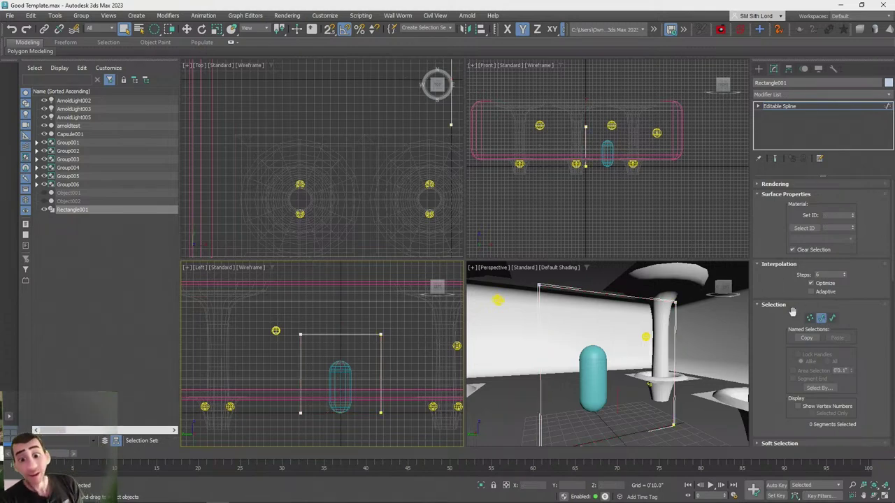
# Change the doorway outline's two upper vertices to Smooth and lower them slightly along the Y axis
pyautogui.click(810, 318)
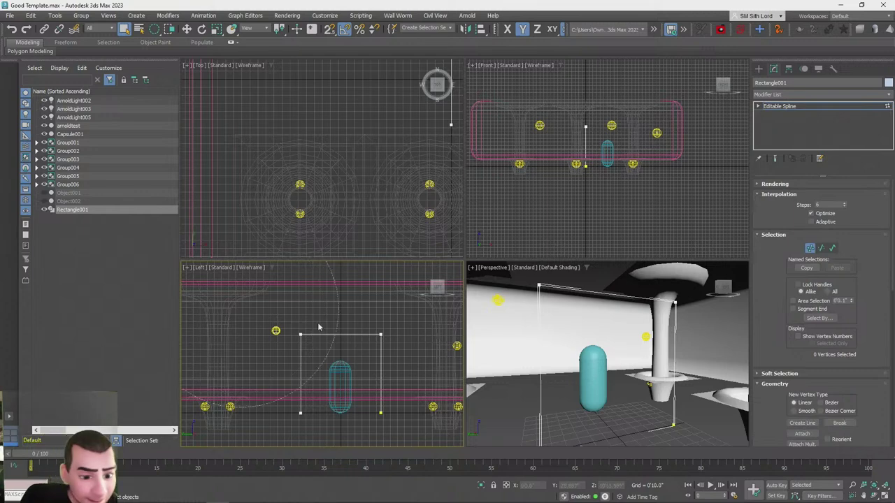
pyautogui.moveTo(256, 305); pyautogui.dragTo(419, 359)
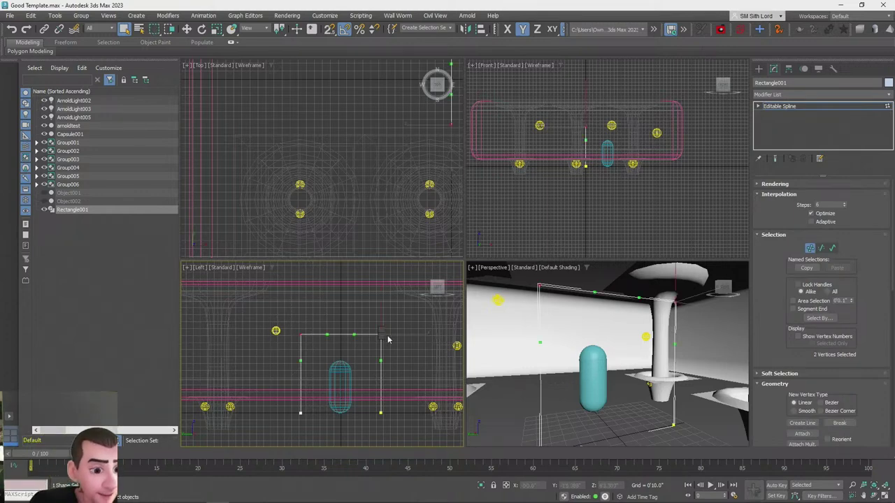
pyautogui.rightClick(383, 334)
pyautogui.click(374, 291)
pyautogui.scroll(2, 374, 291)
pyautogui.press('w')
pyautogui.moveTo(399, 292)
pyautogui.mouseDown()
pyautogui.moveTo(401, 310)
pyautogui.moveTo(405, 301)
pyautogui.mouseUp()
pyautogui.scroll(-4, 406, 300)
pyautogui.scroll(3, 340, 367)
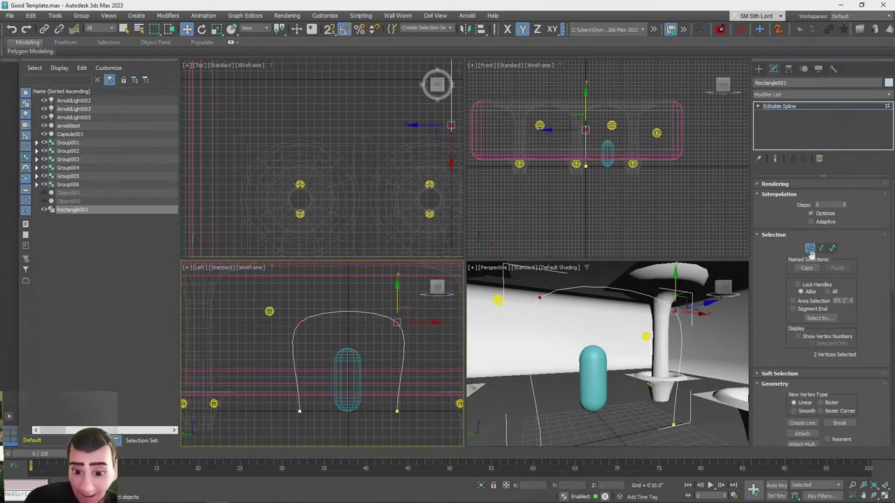
# Outline the whole arch spline outward by eye to form a closed profile with thickness
pyautogui.click(810, 249)
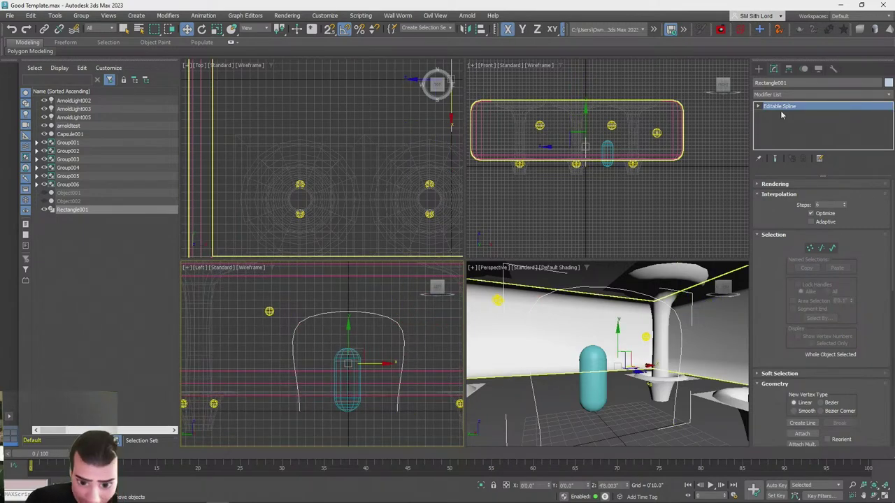
pyautogui.click(832, 249)
pyautogui.press('q')
pyautogui.scroll(-10, 779, 346)
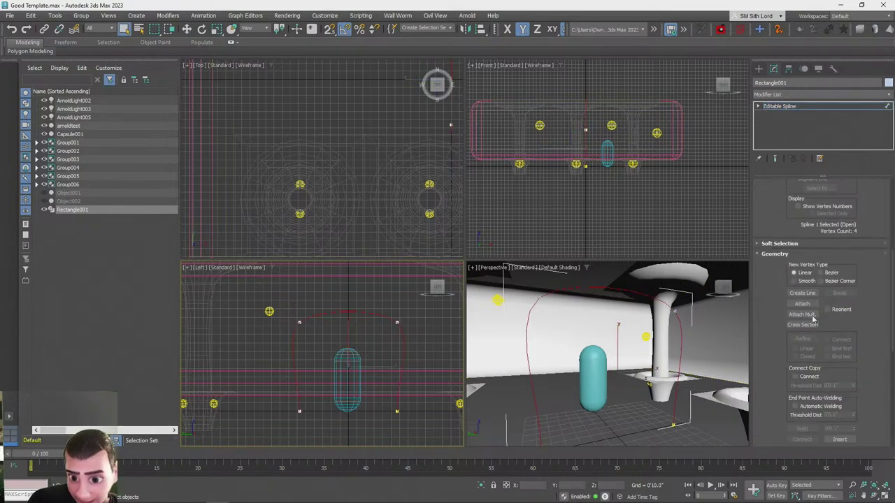
pyautogui.click(802, 359)
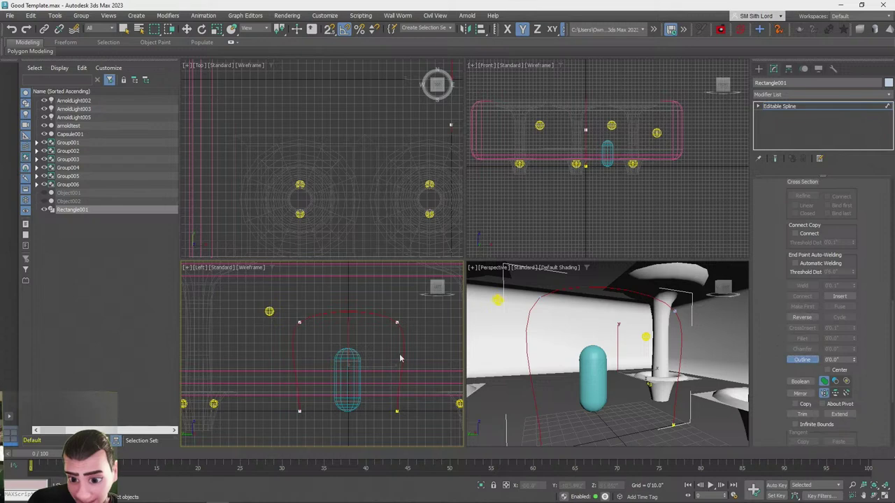
pyautogui.moveTo(402, 331); pyautogui.dragTo(414, 350)
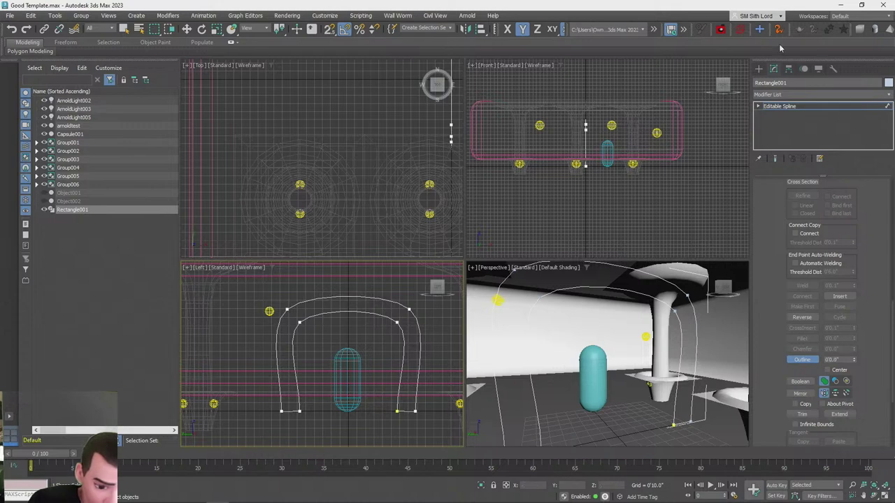
# Enable snapping and change the outer bottom vertex of the arch's left foot to Smooth
pyautogui.scroll(4, 775, 244)
pyautogui.press('1')
pyautogui.moveTo(257, 399); pyautogui.dragTo(294, 421)
pyautogui.press('s')
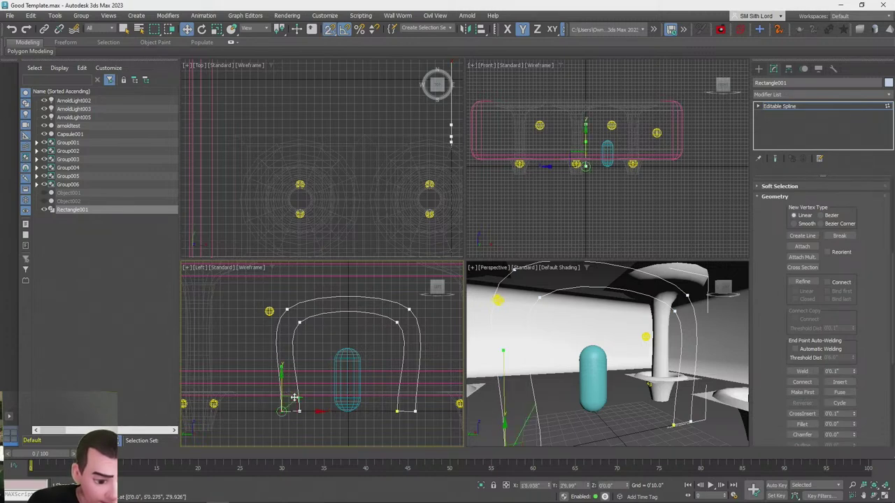
pyautogui.click(415, 410)
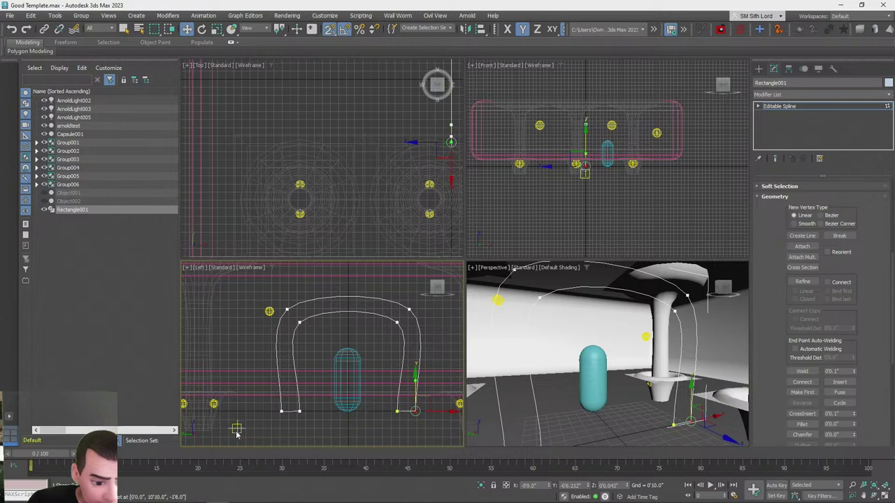
pyautogui.moveTo(287, 396); pyautogui.dragTo(301, 367)
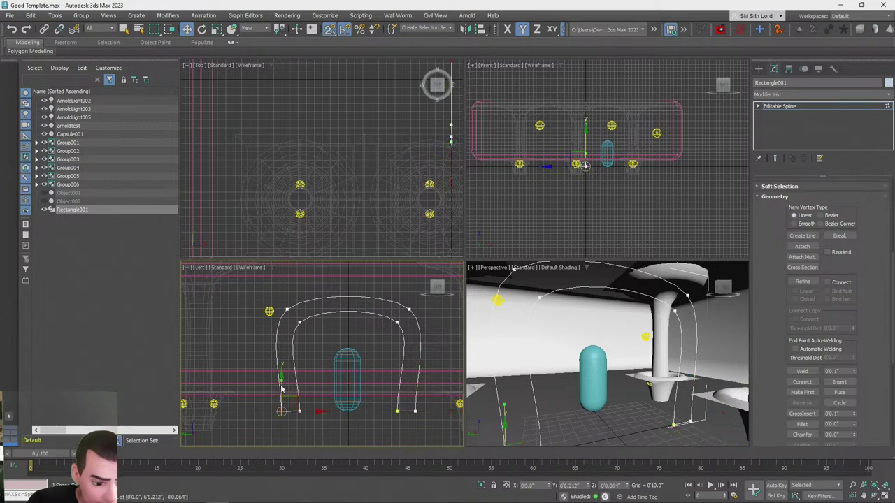
pyautogui.rightClick(278, 382)
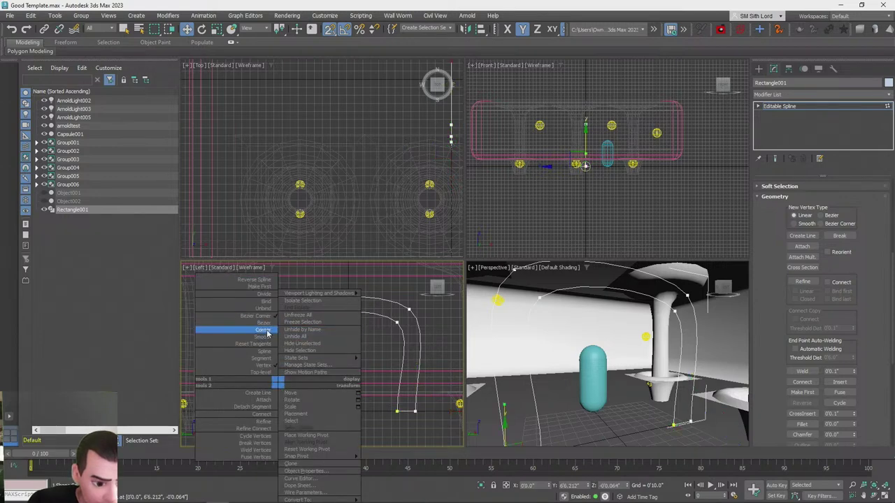
pyautogui.click(269, 338)
pyautogui.rightClick(278, 382)
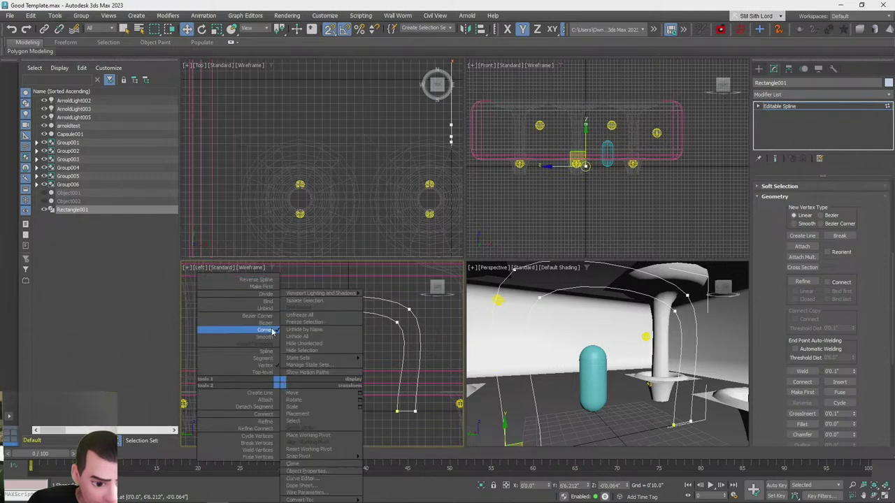
pyautogui.click(270, 336)
# Change the outer bottom vertex of the arch's right foot to Smooth
pyautogui.moveTo(432, 426); pyautogui.dragTo(407, 403)
pyautogui.rightClick(409, 380)
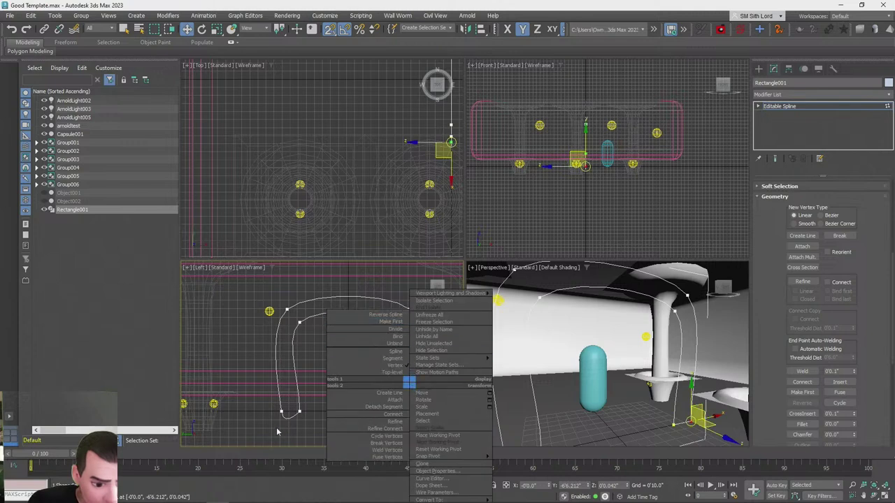
pyautogui.click(404, 337)
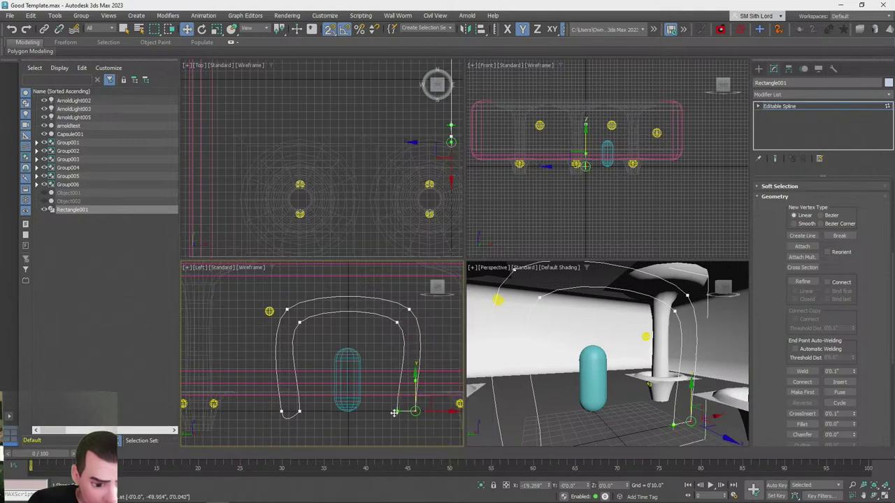
pyautogui.rightClick(411, 379)
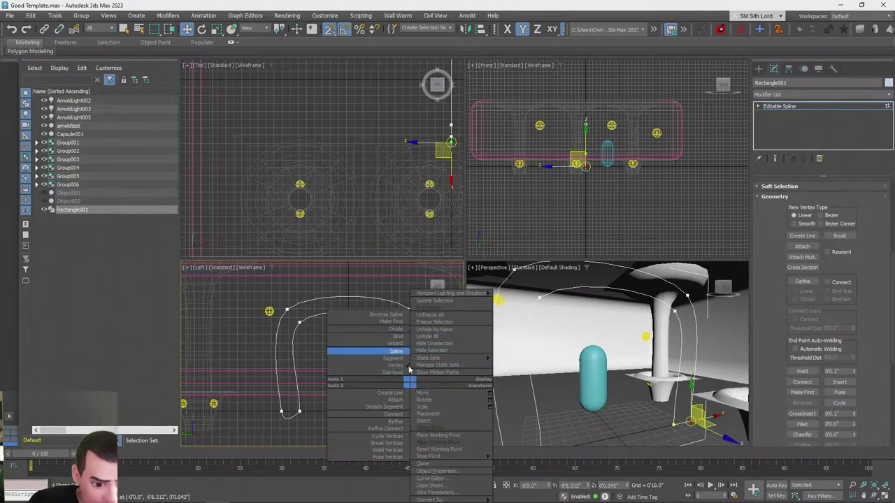
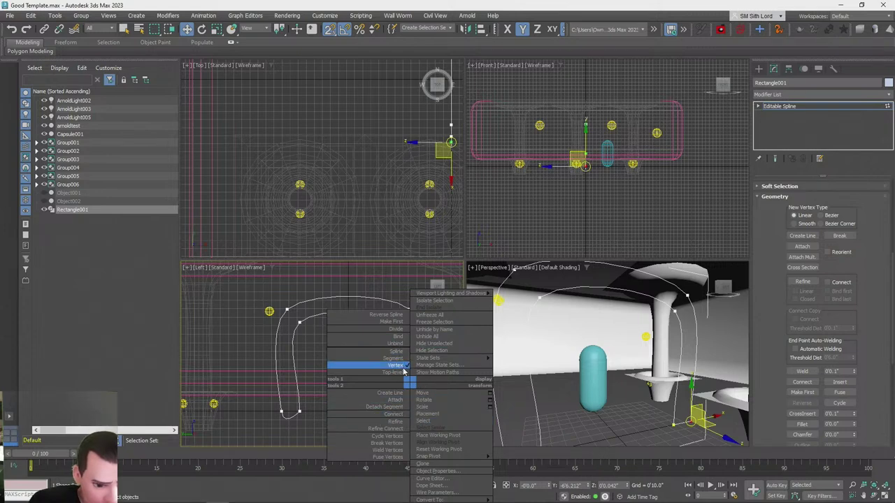
pyautogui.click(229, 389)
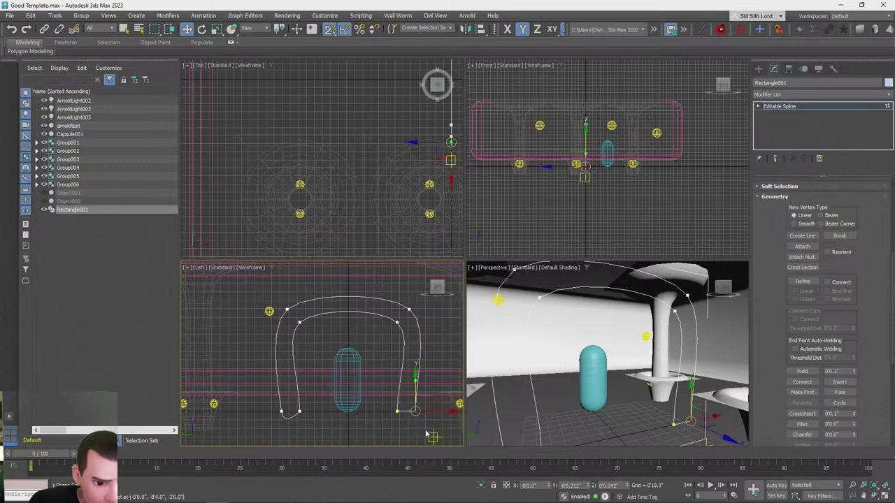
pyautogui.rightClick(412, 412)
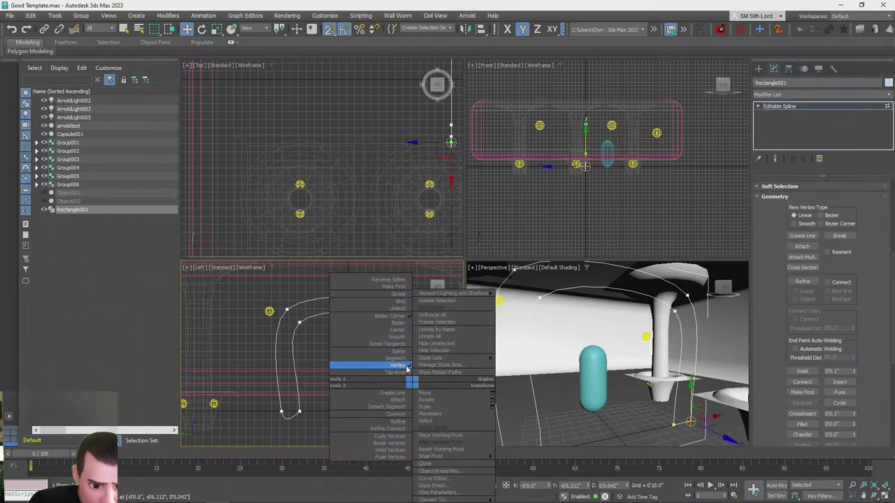
pyautogui.click(399, 365)
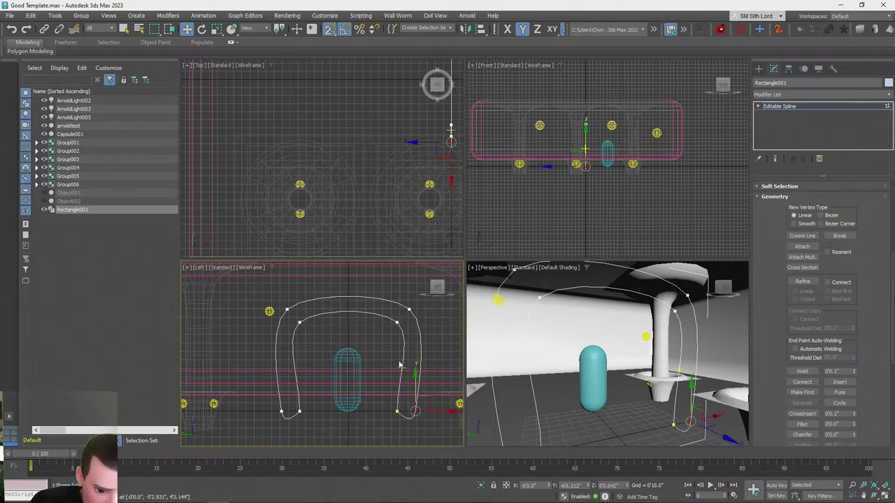
# Convert the bottom segments of both arch feet to straight lines, leave segment editing and deselect the arch outline
pyautogui.press('2')
pyautogui.click(402, 417)
pyautogui.press('s')
pyautogui.rightClick(399, 386)
pyautogui.click(384, 331)
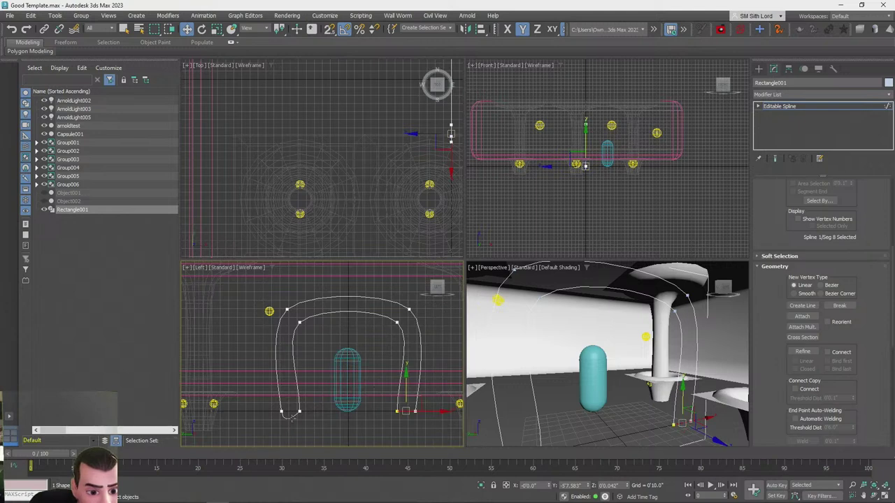
pyautogui.rightClick(289, 382)
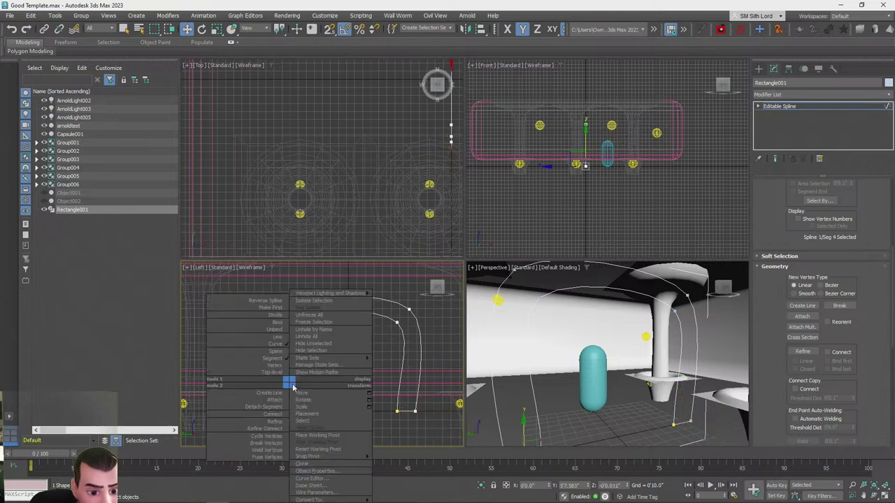
pyautogui.click(279, 338)
pyautogui.press('q')
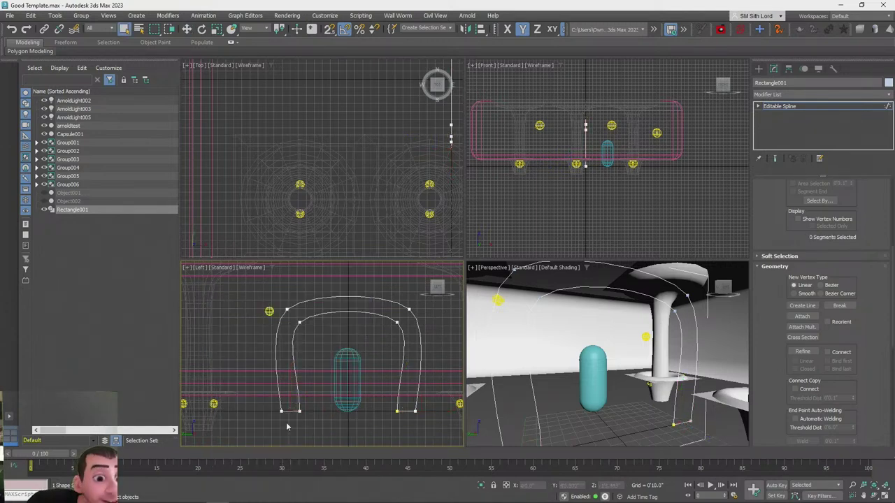
pyautogui.moveTo(434, 390); pyautogui.dragTo(434, 390)
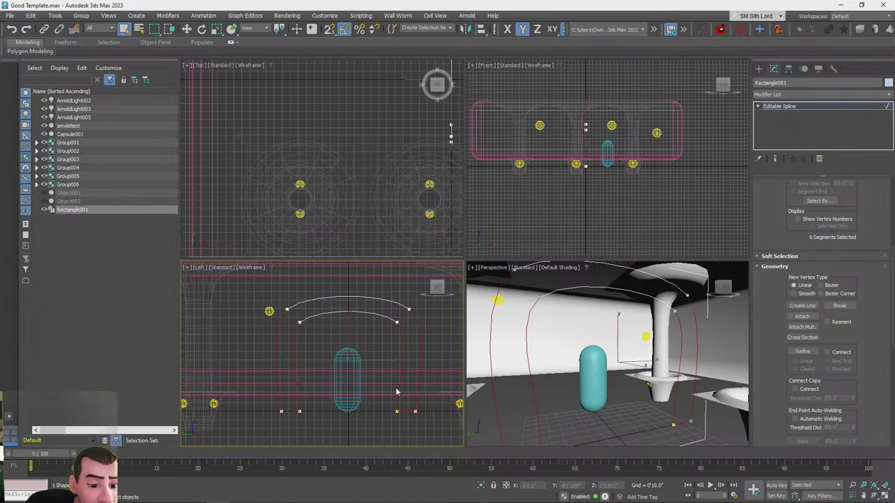
pyautogui.press('w')
pyautogui.click(365, 415)
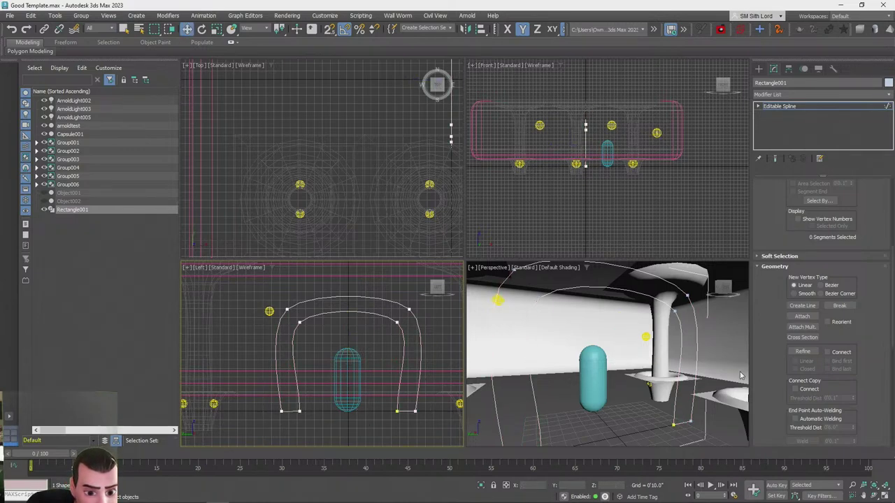
pyautogui.scroll(-2, 689, 376)
pyautogui.keyDown('alt'); pyautogui.moveTo(671, 376); pyautogui.dragTo(629, 377, button='middle'); pyautogui.keyUp('alt')
pyautogui.scroll(-4, 689, 376)
pyautogui.click(781, 106)
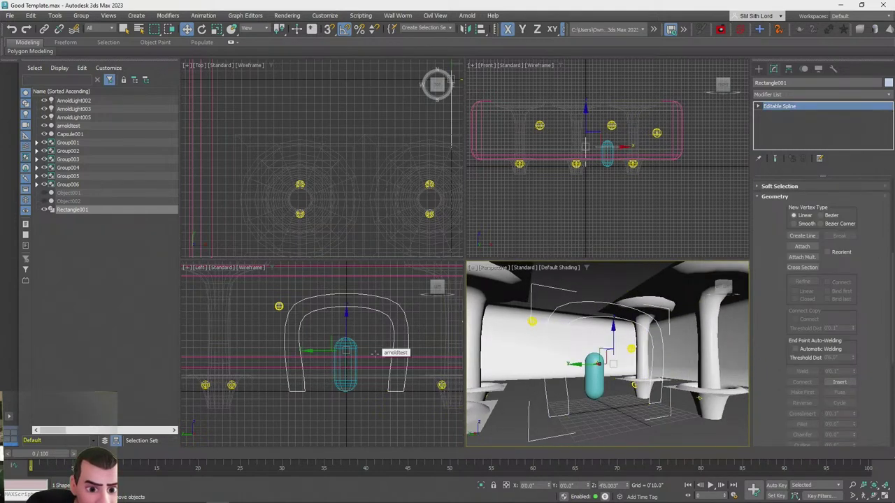
pyautogui.moveTo(386, 355); pyautogui.dragTo(385, 366, button='middle')
pyautogui.click(378, 425)
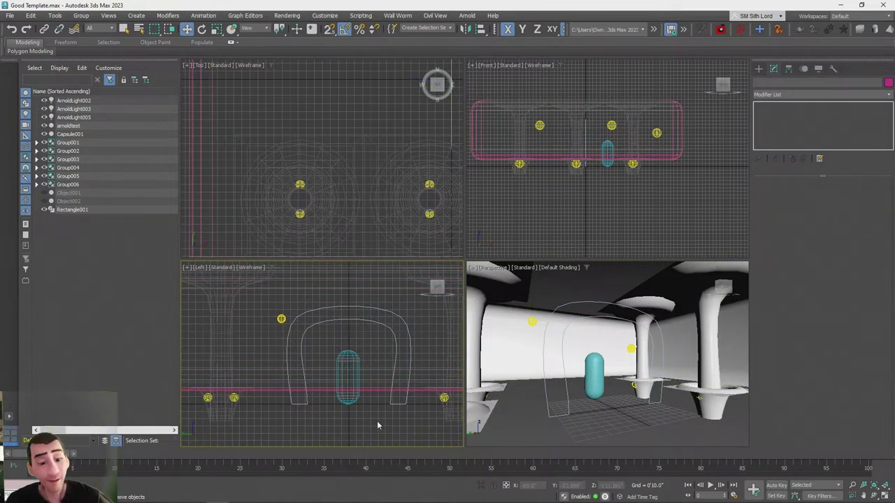
# Clone the closed arch outline in place as an independent copy named Rectangle002
pyautogui.click(396, 345)
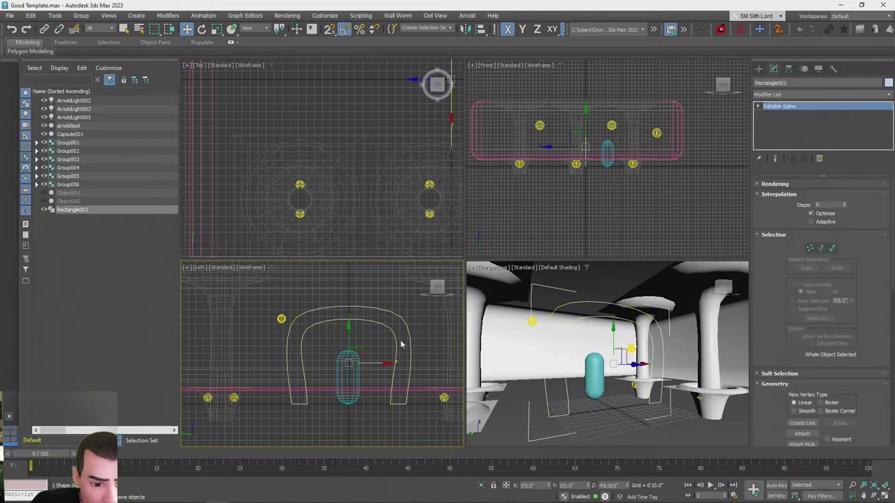
pyautogui.click(31, 16)
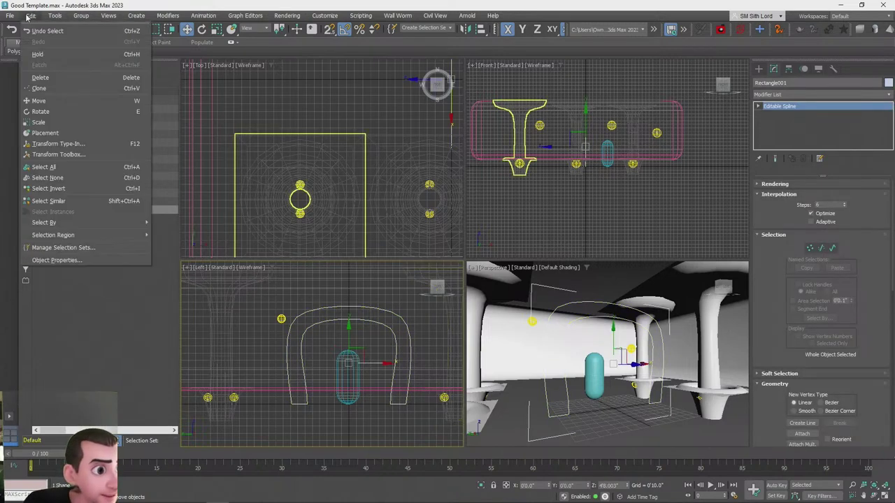
pyautogui.click(49, 100)
pyautogui.click(427, 291)
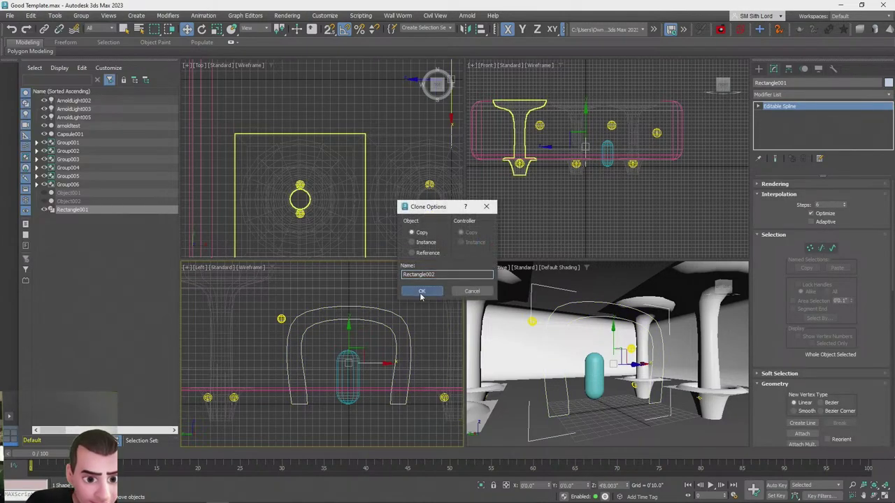
# Delete the outer curve and both foot segments of Rectangle002, keeping only the inner arch curve
pyautogui.click(833, 249)
pyautogui.click(381, 308)
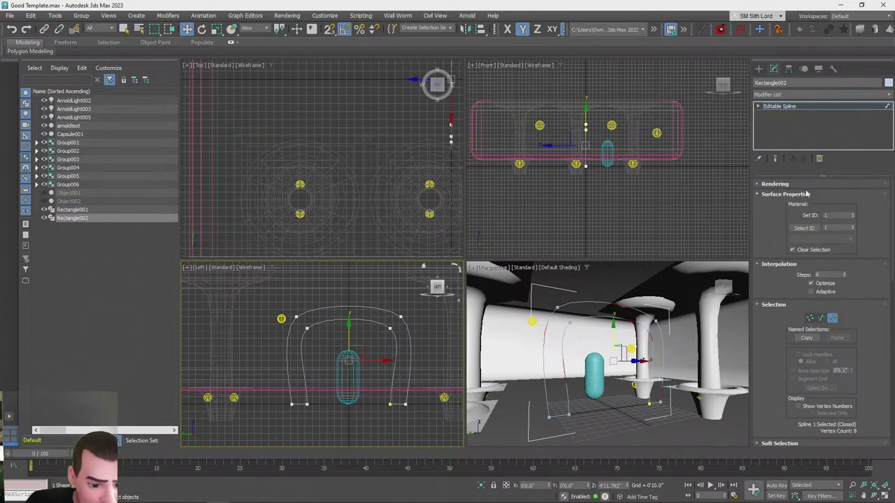
pyautogui.click(821, 318)
pyautogui.press('q')
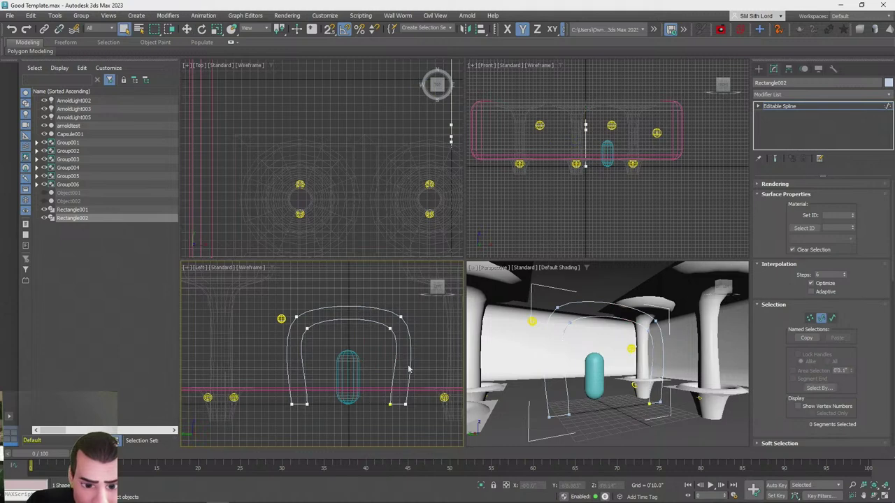
pyautogui.click(380, 309)
pyautogui.press('Delete')
pyautogui.click(288, 336)
pyautogui.press('Delete')
pyautogui.click(300, 404)
pyautogui.press('Delete')
pyautogui.click(397, 406)
pyautogui.press('Delete')
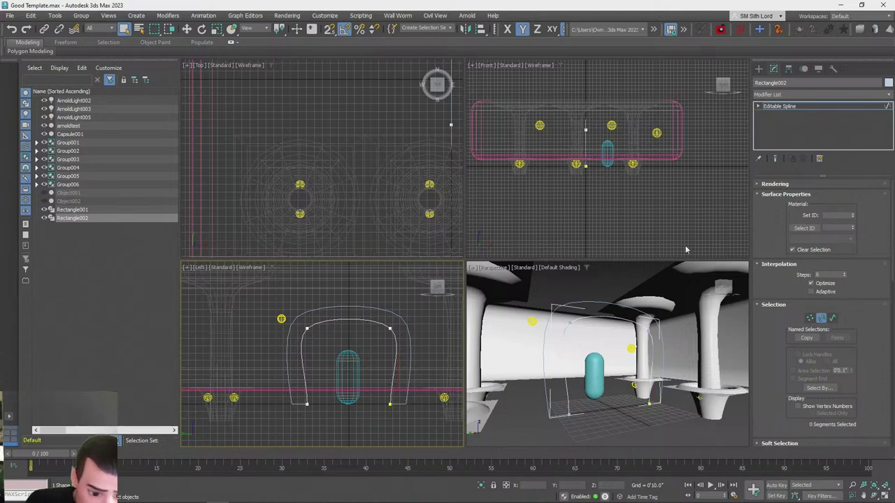
# Refine the inner arch curve with a new vertex at the top on the vertical center axis
pyautogui.click(810, 318)
pyautogui.scroll(-5, 800, 311)
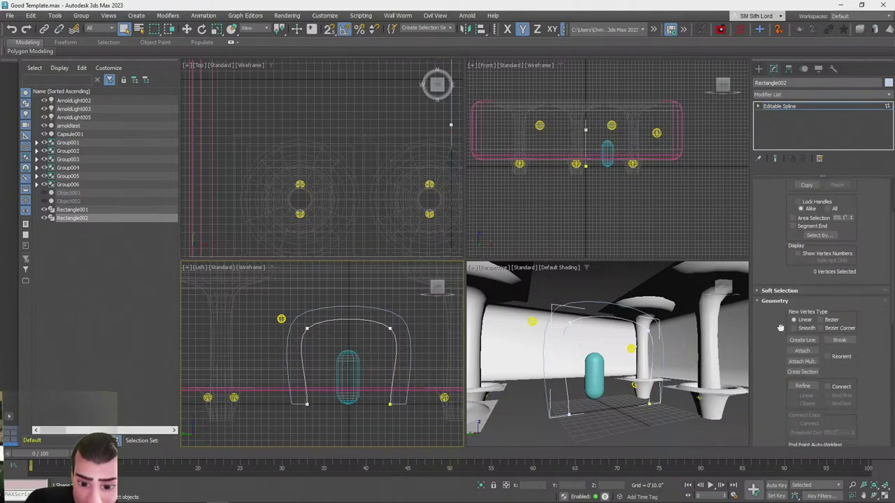
pyautogui.click(802, 331)
pyautogui.scroll(8, 378, 322)
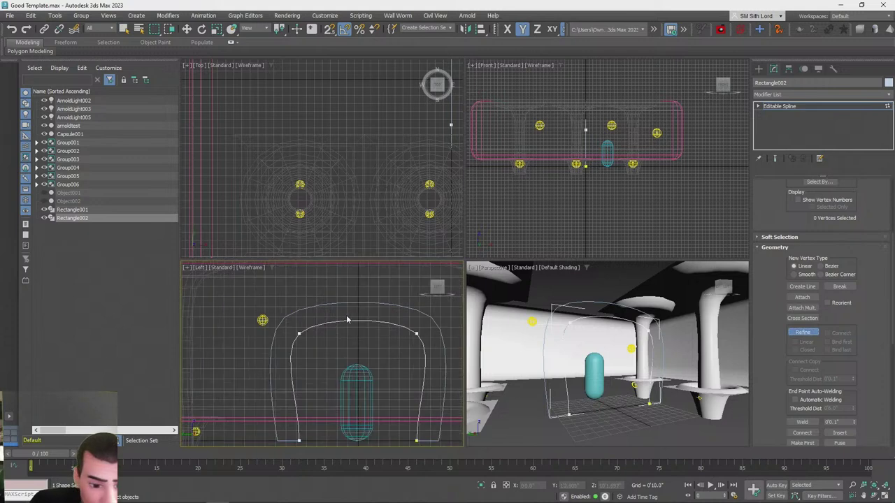
pyautogui.scroll(5, 363, 325)
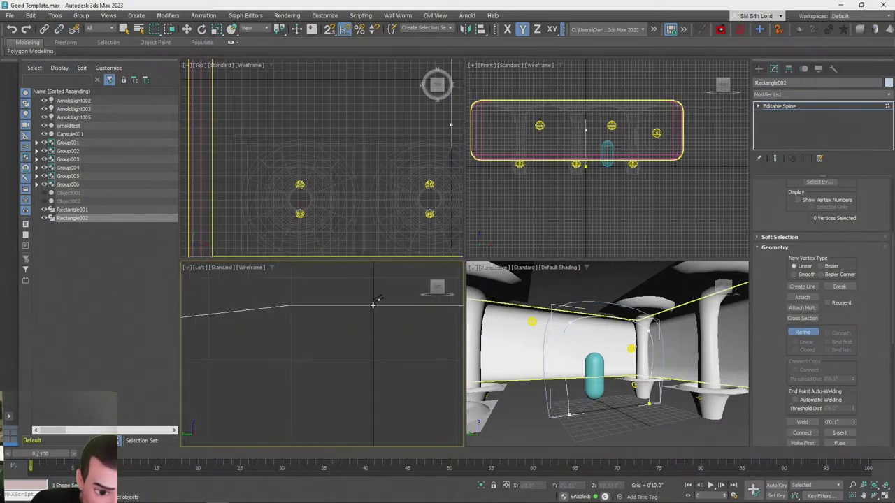
pyautogui.click(374, 304)
pyautogui.rightClick(386, 342)
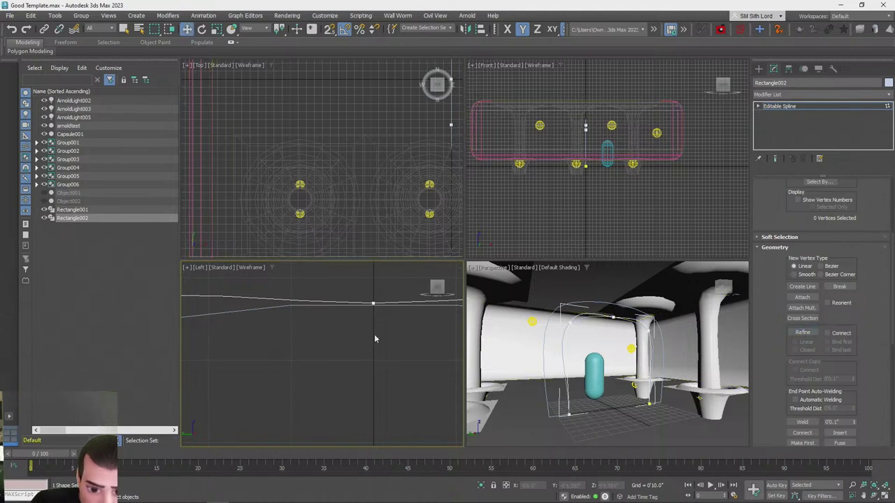
# Set the new top vertex's absolute world Y position to 0'0.0" to center it exactly
pyautogui.moveTo(393, 283); pyautogui.dragTo(392, 284)
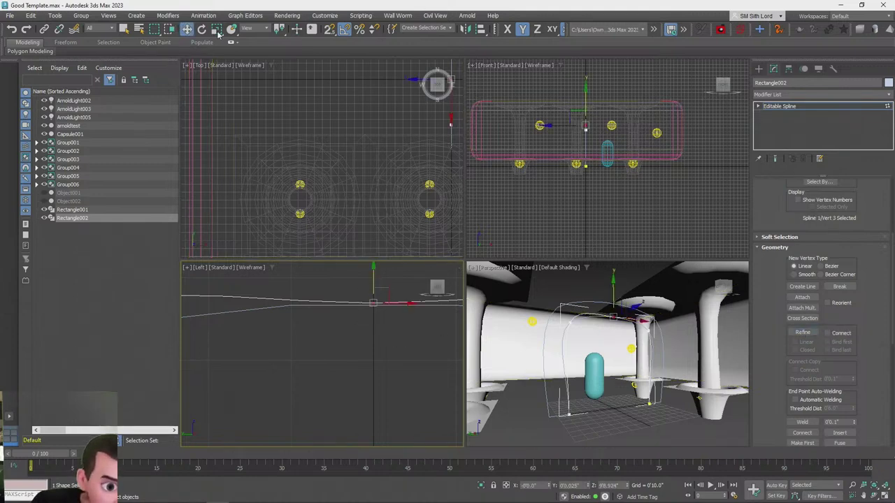
pyautogui.rightClick(187, 30)
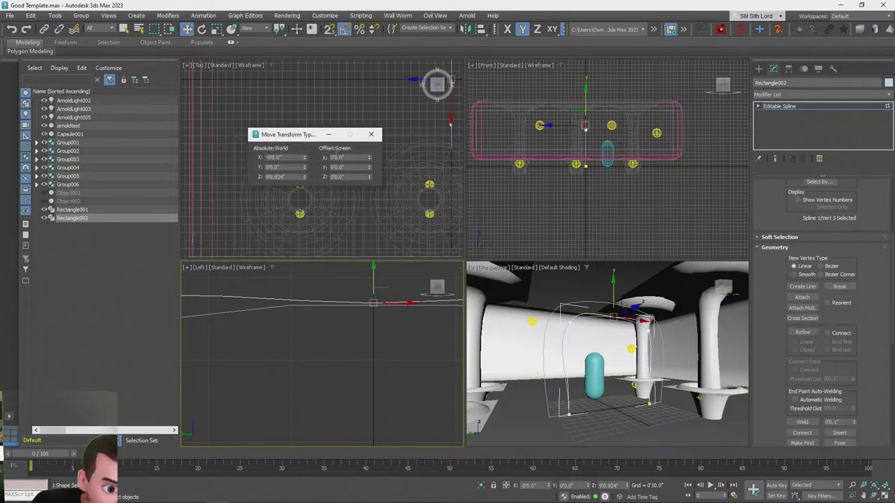
pyautogui.click(371, 134)
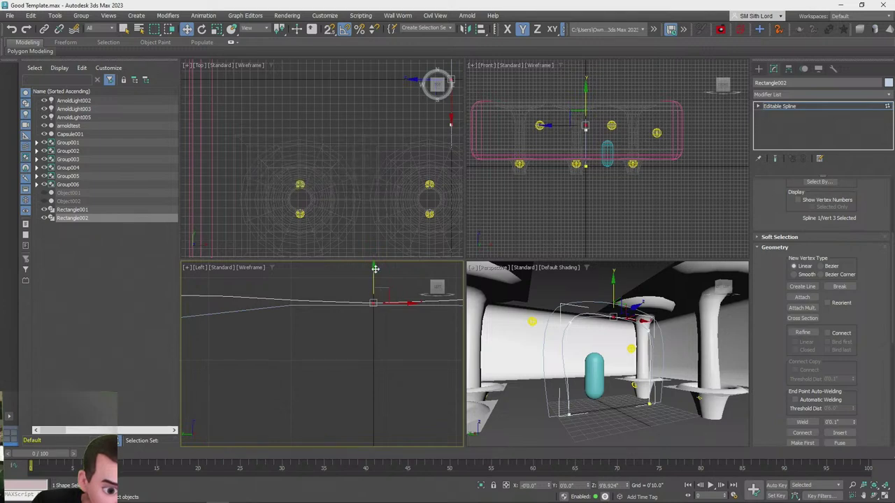
# Lower the top center vertex slightly so it meets the original arch's inner curve
pyautogui.scroll(-3, 302, 322)
pyautogui.scroll(-2, 310, 326)
pyautogui.moveTo(317, 317); pyautogui.dragTo(316, 317)
pyautogui.scroll(1, 321, 332)
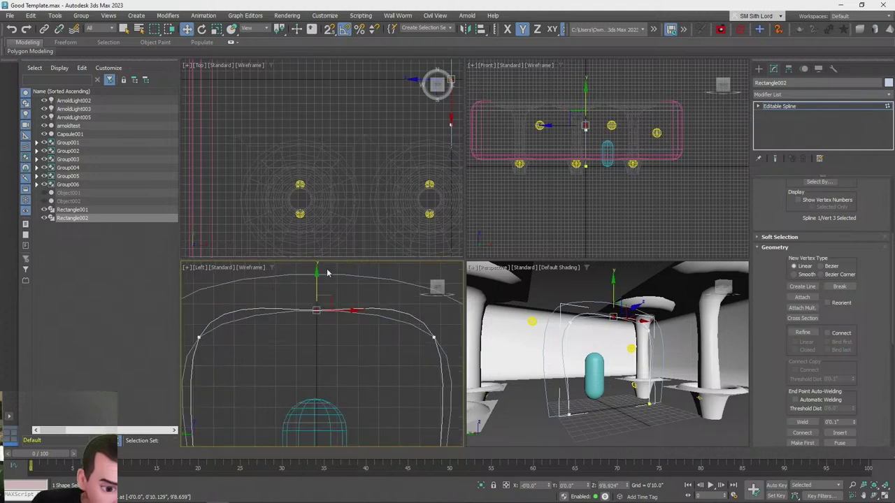
pyautogui.moveTo(326, 276)
pyautogui.mouseDown()
pyautogui.moveTo(319, 264)
pyautogui.moveTo(320, 276)
pyautogui.mouseUp()
pyautogui.hotkey('ctrl', 'z')
pyautogui.scroll(4, 316, 294)
pyautogui.moveTo(312, 344); pyautogui.dragTo(195, 380)
pyautogui.press('s')
pyautogui.scroll(-4, 266, 347)
pyautogui.moveTo(333, 355); pyautogui.dragTo(290, 286, button='middle')
pyautogui.press('s')
# Move the copy's upper-right vertex slightly outward and down to follow the original arch's inner curve
pyautogui.click(349, 310)
pyautogui.scroll(-3, 348, 304)
pyautogui.moveTo(348, 303); pyautogui.dragTo(363, 319, button='middle')
pyautogui.moveTo(368, 294); pyautogui.dragTo(376, 306)
pyautogui.scroll(-5, 370, 299)
pyautogui.moveTo(351, 307); pyautogui.dragTo(311, 315, button='middle')
pyautogui.scroll(3, 333, 338)
pyautogui.scroll(3, 335, 334)
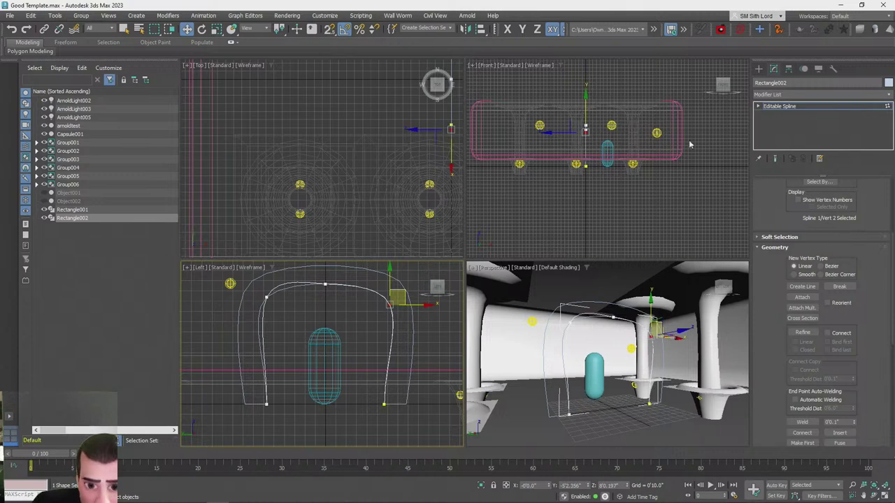
# Convert the upper-left and left side segments of the inner arch copy to straight lines
pyautogui.click(776, 106)
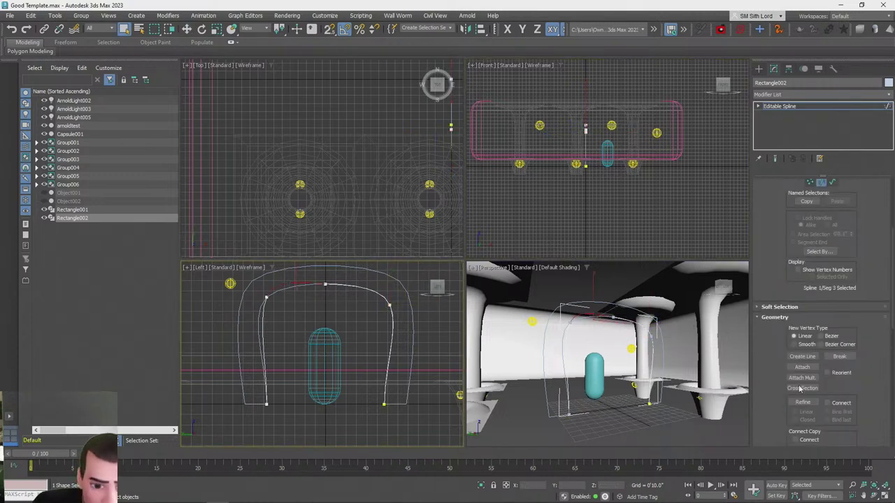
pyautogui.rightClick(336, 297)
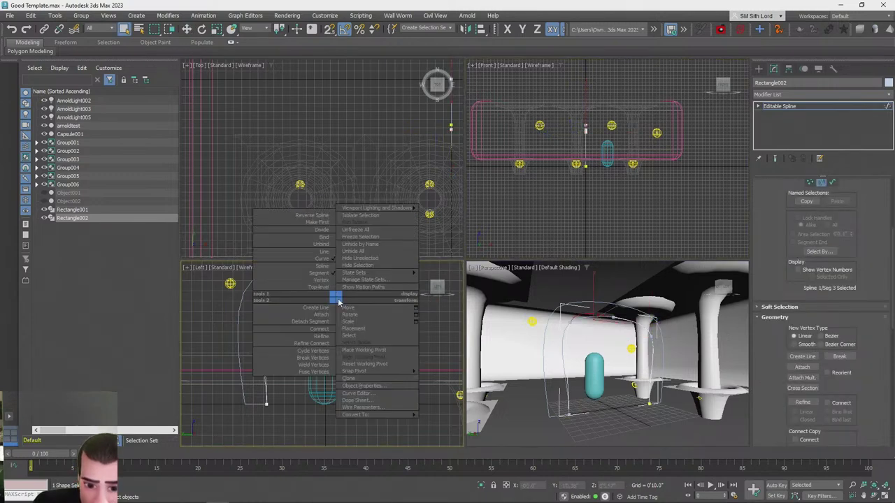
pyautogui.click(320, 259)
pyautogui.rightClick(265, 314)
pyautogui.click(250, 269)
pyautogui.click(297, 331)
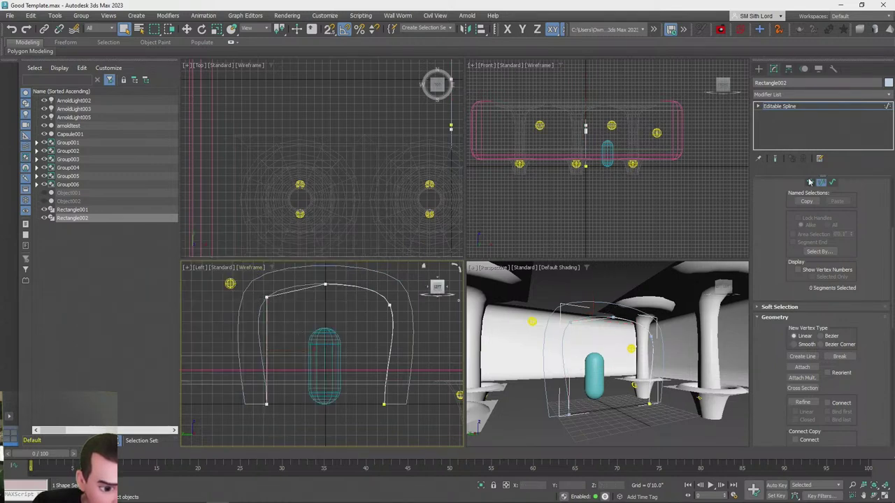
# Snap the copy's two left vertices to the bottom center and the right foot, reducing the outline to the arch's right half
pyautogui.click(810, 184)
pyautogui.press('w')
pyautogui.press('s')
pyautogui.moveTo(305, 298); pyautogui.dragTo(317, 290)
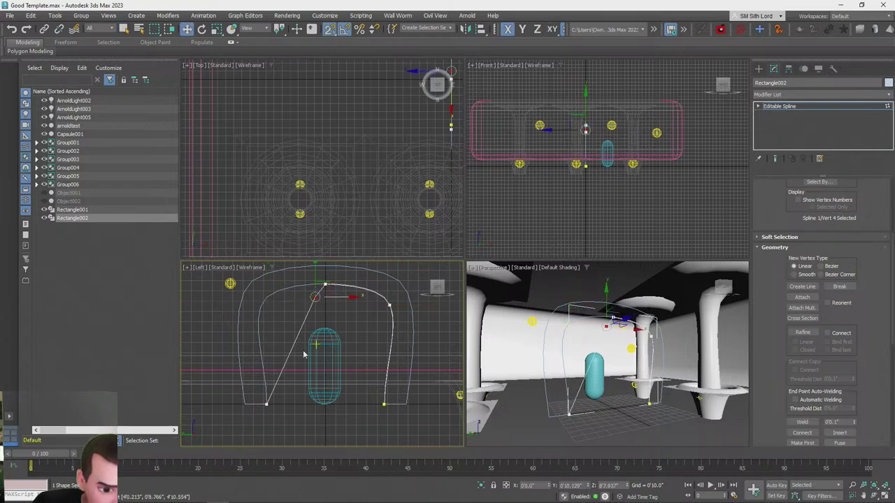
pyautogui.click(267, 404)
pyautogui.moveTo(297, 407); pyautogui.dragTo(394, 407)
pyautogui.moveTo(333, 307); pyautogui.dragTo(404, 408)
pyautogui.press('s')
pyautogui.press('s')
pyautogui.scroll(2, 374, 412)
pyautogui.scroll(2, 375, 416)
pyautogui.press('s')
pyautogui.moveTo(383, 391)
pyautogui.mouseDown()
pyautogui.moveTo(402, 391)
pyautogui.moveTo(422, 371)
pyautogui.mouseUp()
pyautogui.press('s')
# Fine-tune the half outline's upper-right vertex so the curve follows the original arch's inner edge
pyautogui.moveTo(323, 336); pyautogui.dragTo(348, 378, button='middle')
pyautogui.scroll(-3, 347, 378)
pyautogui.scroll(6, 342, 328)
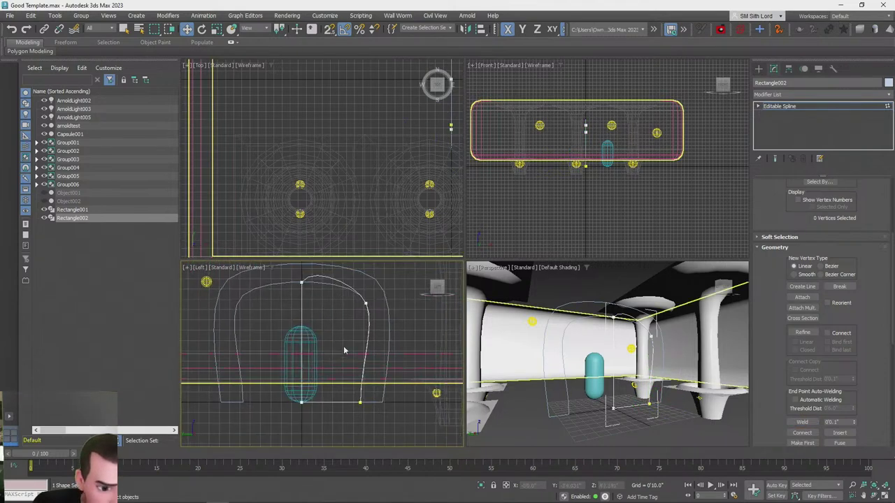
pyautogui.moveTo(321, 336); pyautogui.dragTo(337, 382, button='middle')
pyautogui.moveTo(324, 378); pyautogui.dragTo(339, 398)
pyautogui.moveTo(342, 344); pyautogui.dragTo(364, 425, button='middle')
pyautogui.moveTo(350, 300); pyautogui.dragTo(340, 371, button='middle')
pyautogui.scroll(-2, 340, 369)
pyautogui.moveTo(350, 303); pyautogui.dragTo(367, 294)
pyautogui.scroll(-3, 357, 306)
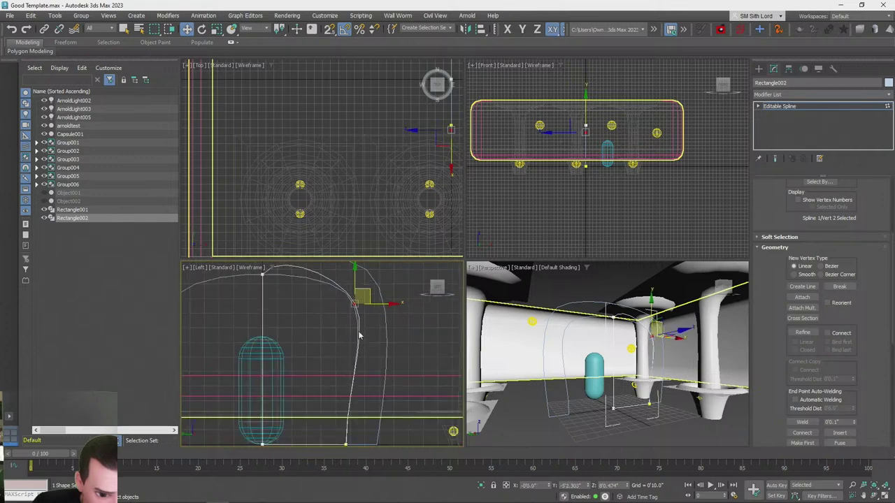
# Shift the Bezier handle of the half outline's bottom-right vertex slightly outward to match the original leg curve
pyautogui.moveTo(354, 408); pyautogui.dragTo(356, 368, button='middle')
pyautogui.moveTo(360, 430); pyautogui.dragTo(358, 424)
pyautogui.scroll(2, 353, 380)
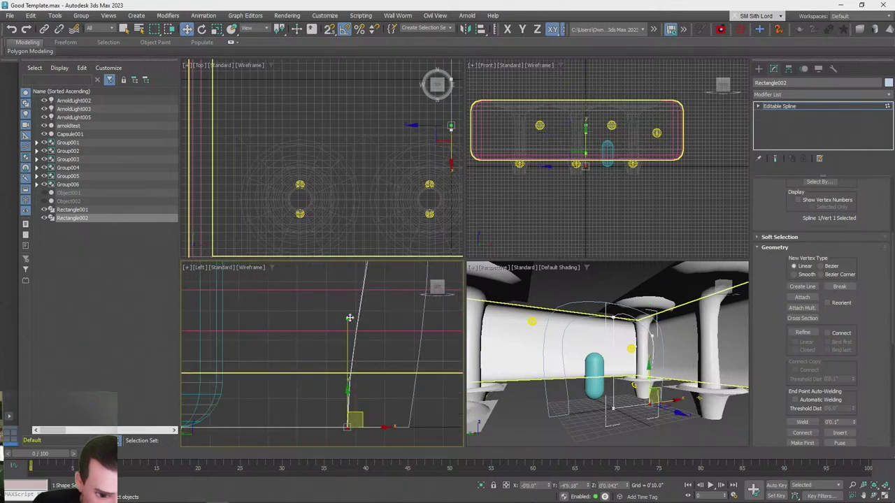
pyautogui.moveTo(346, 319); pyautogui.dragTo(351, 321)
pyautogui.scroll(-6, 349, 321)
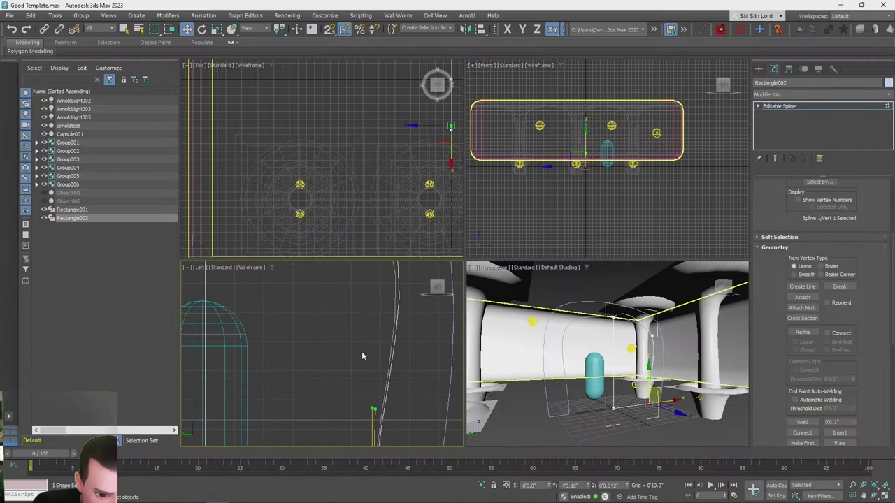
# Change the top center vertex to Bezier Corner, level its right handle and raise the vertex slightly
pyautogui.click(278, 338)
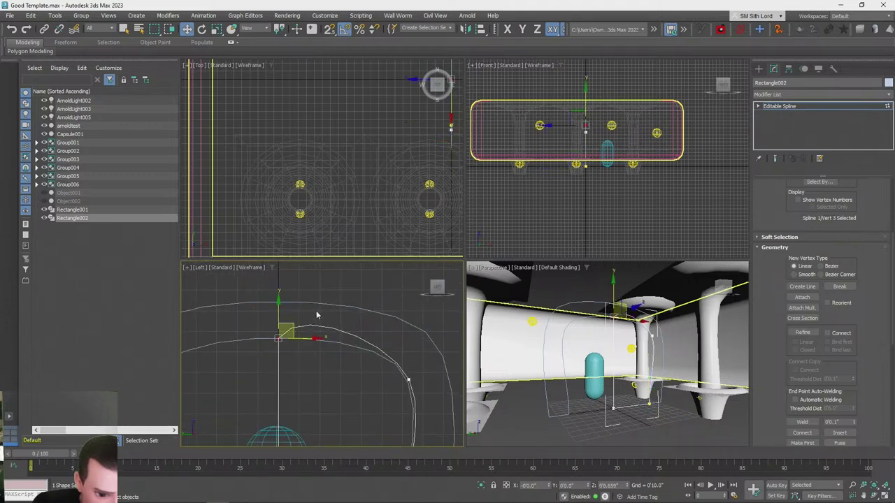
pyautogui.rightClick(276, 336)
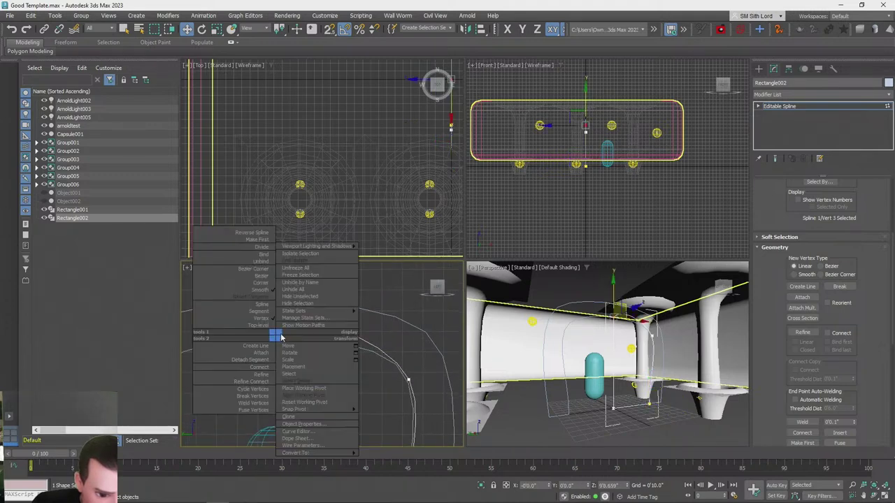
pyautogui.click(251, 269)
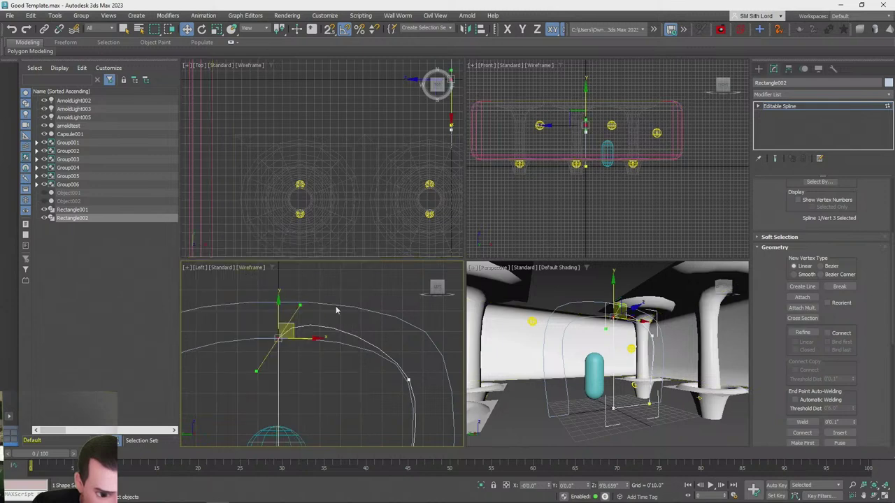
pyautogui.moveTo(300, 306); pyautogui.dragTo(309, 337)
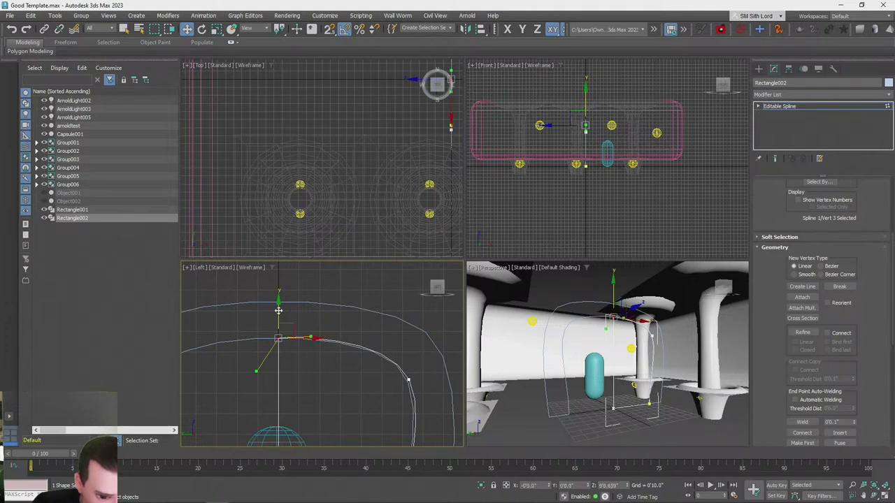
pyautogui.moveTo(278, 309); pyautogui.dragTo(277, 308)
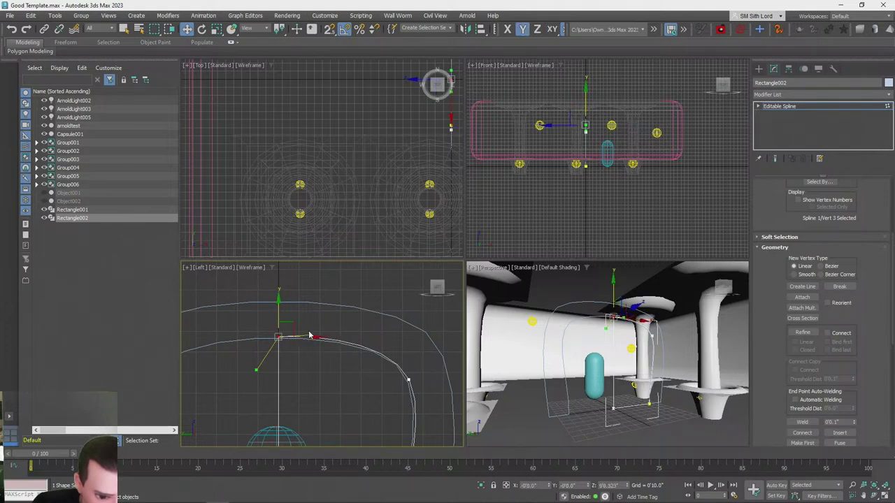
# Level the top vertex's right handle and nudge the upper-right vertex so the half outline follows the arch's inner curve
pyautogui.moveTo(309, 334); pyautogui.dragTo(313, 334)
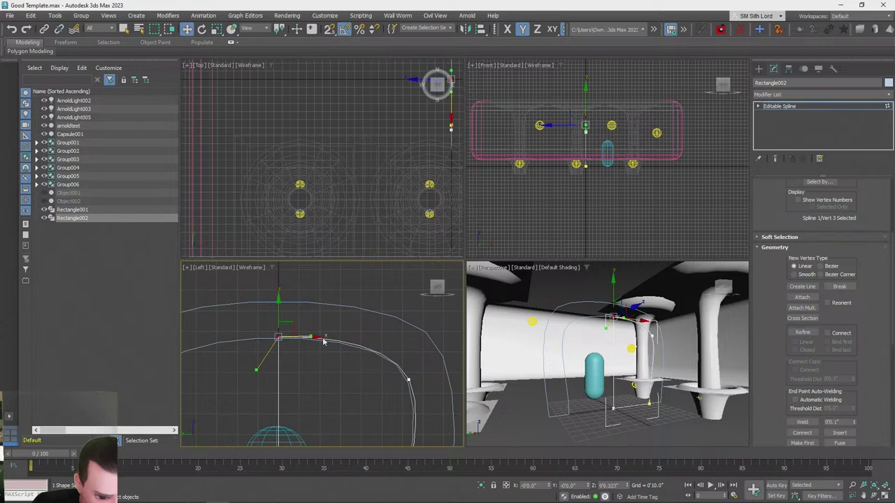
pyautogui.click(409, 379)
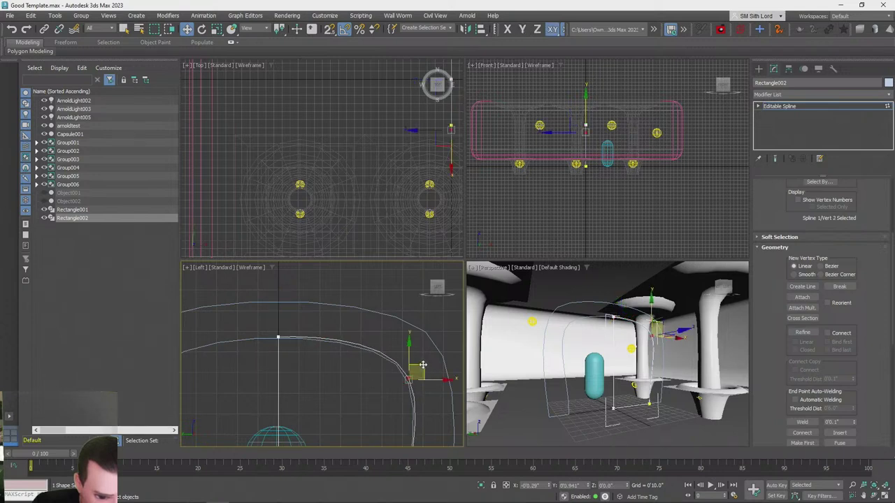
pyautogui.moveTo(422, 364); pyautogui.dragTo(420, 365)
pyautogui.scroll(-5, 305, 343)
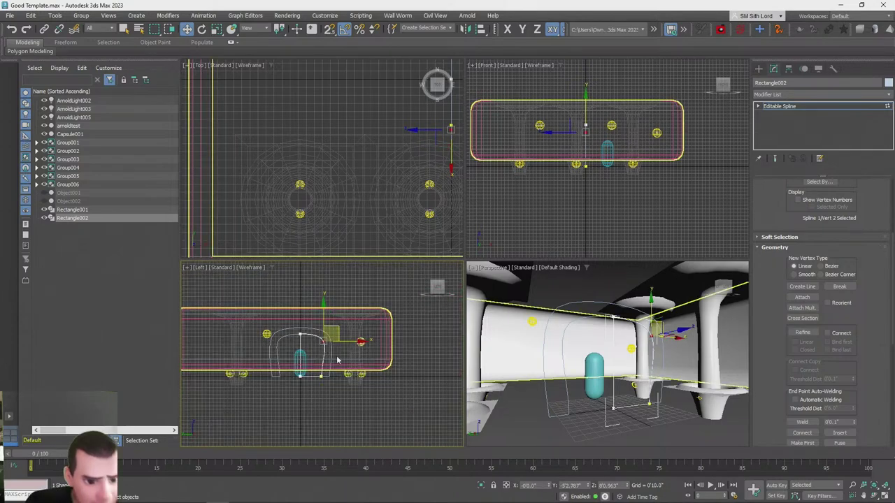
pyautogui.scroll(3, 325, 381)
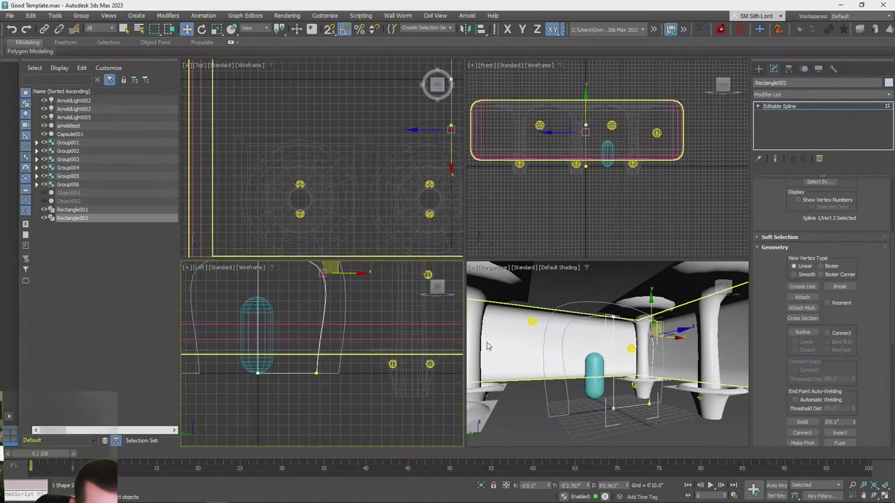
pyautogui.click(793, 108)
pyautogui.press('q')
pyautogui.click(529, 424)
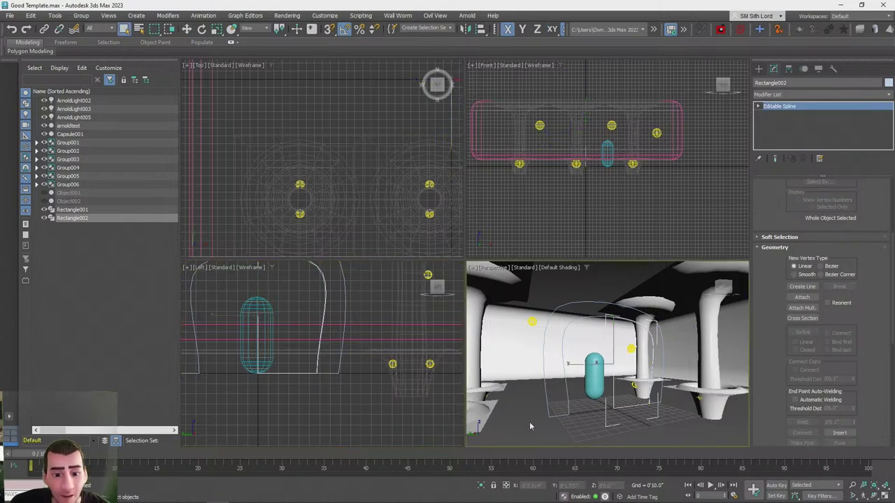
# Apply a Bevel modifier to the full arch outline in the enlarged perspective view
pyautogui.click(885, 496)
pyautogui.keyDown('alt'); pyautogui.moveTo(664, 315); pyautogui.dragTo(337, 235, button='middle'); pyautogui.keyUp('alt')
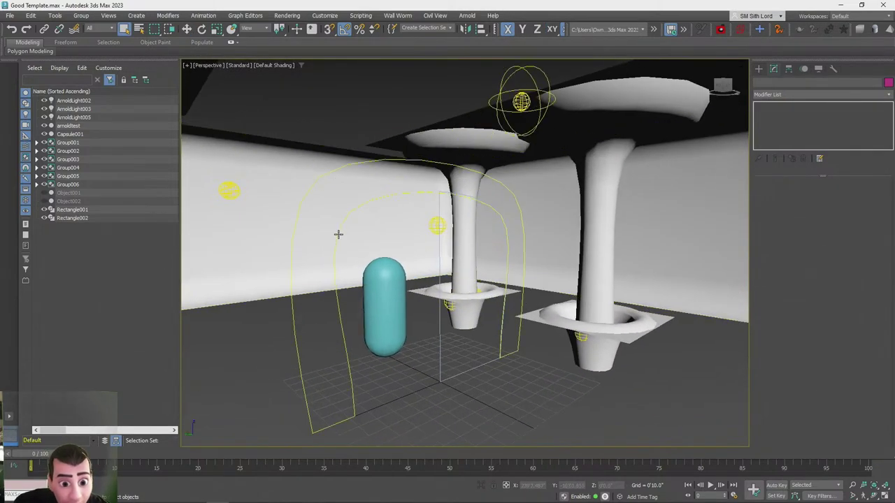
pyautogui.click(337, 236)
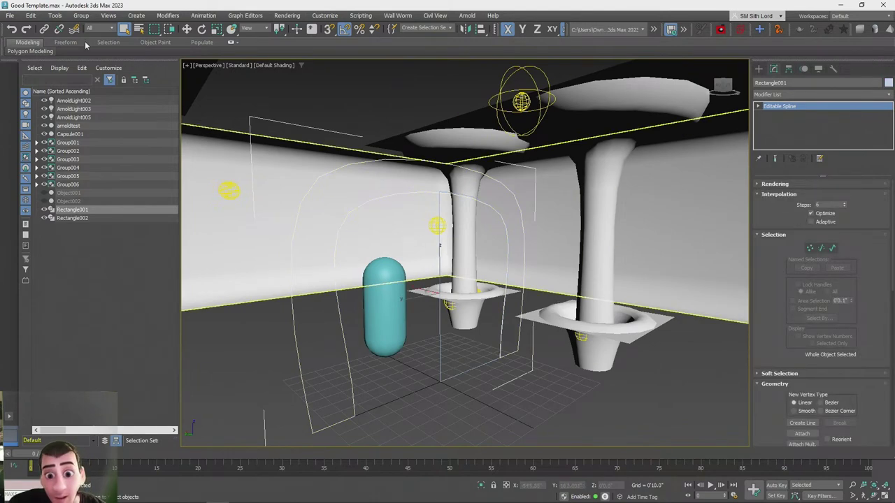
pyautogui.click(10, 15)
pyautogui.click(26, 111)
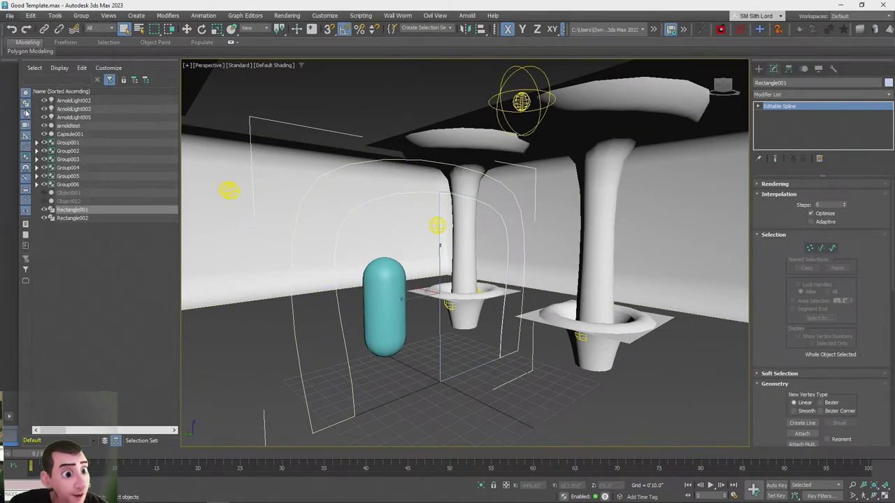
pyautogui.click(669, 65)
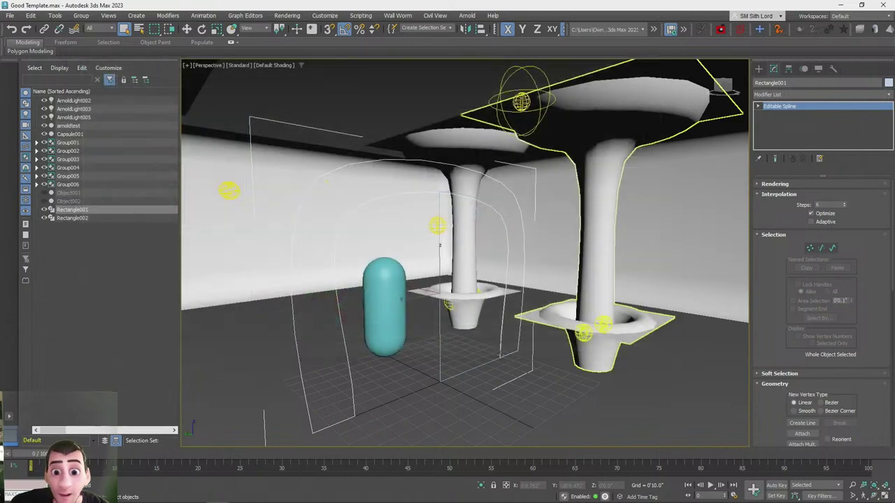
pyautogui.click(365, 396)
pyautogui.click(353, 401)
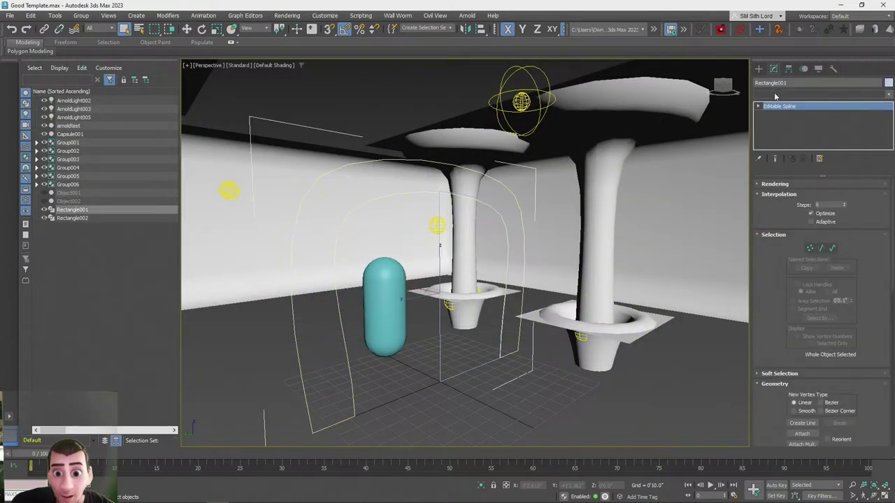
pyautogui.click(774, 95)
pyautogui.scroll(-3, 794, 133)
pyautogui.click(735, 52)
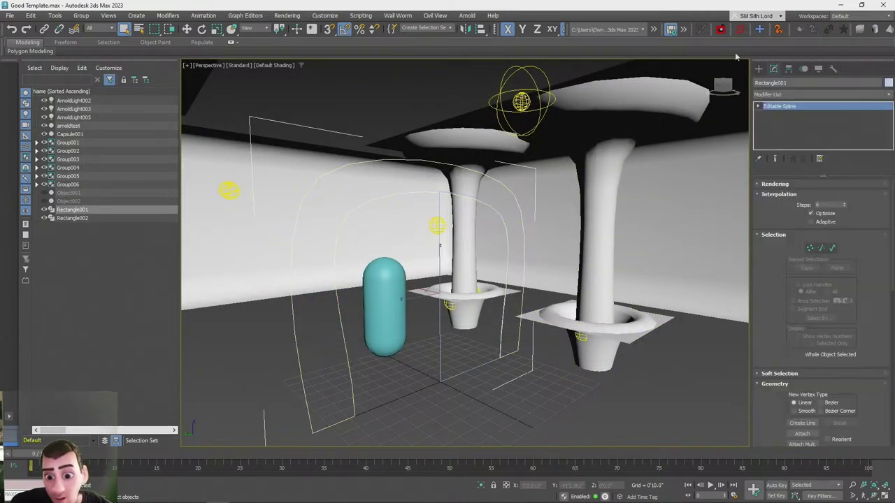
pyautogui.click(774, 94)
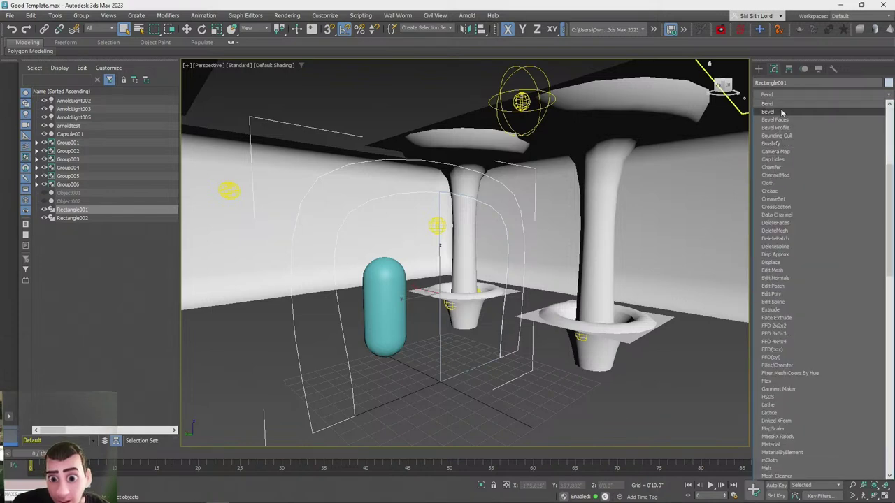
pyautogui.click(768, 111)
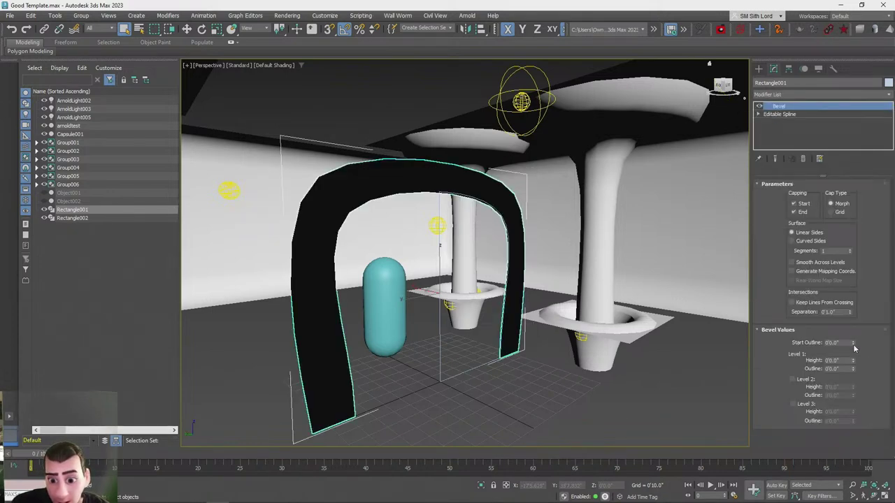
# Set the arch's bevel heights to 10.5", 5.5" and 4.0" for Levels 1–3, with outlines of -2.0" and -3.8" for Levels 2 and 3
pyautogui.moveTo(853, 359); pyautogui.dragTo(857, 354)
pyautogui.moveTo(854, 396); pyautogui.dragTo(851, 432)
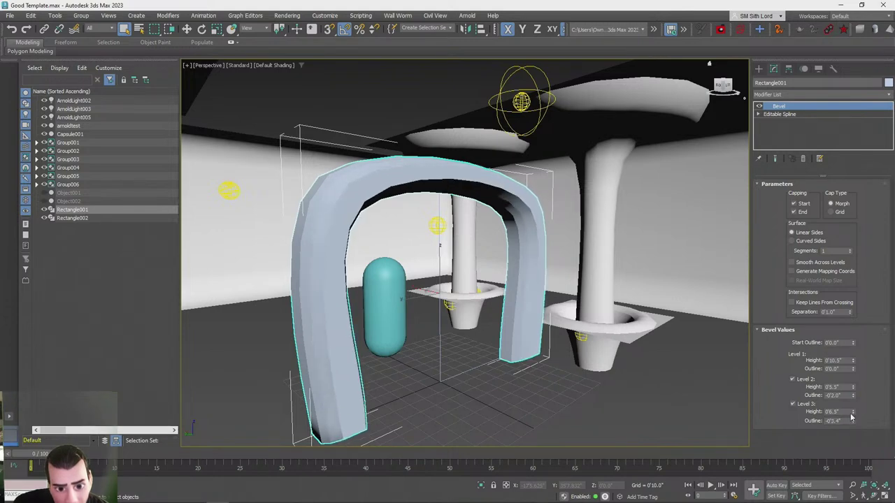
pyautogui.moveTo(854, 416); pyautogui.dragTo(853, 413)
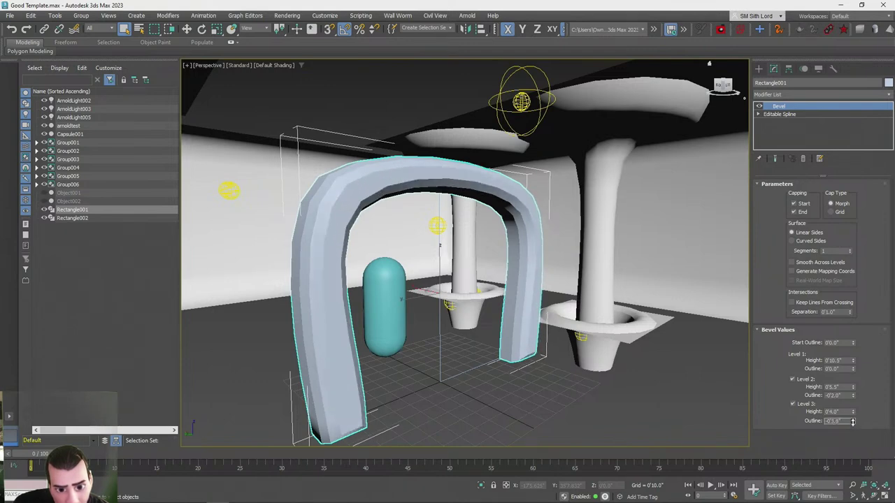
pyautogui.keyDown('alt'); pyautogui.moveTo(573, 332); pyautogui.dragTo(713, 328, button='middle'); pyautogui.keyUp('alt')
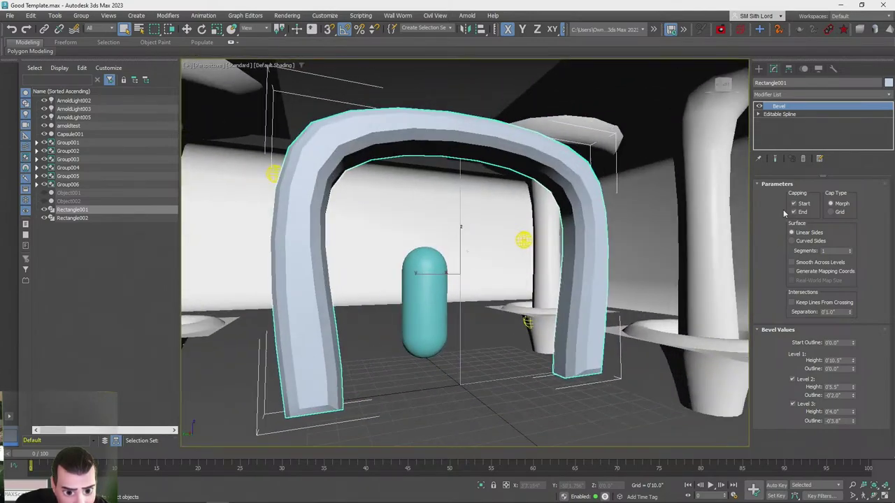
pyautogui.keyDown('alt'); pyautogui.moveTo(784, 213); pyautogui.dragTo(795, 133, button='middle'); pyautogui.keyUp('alt')
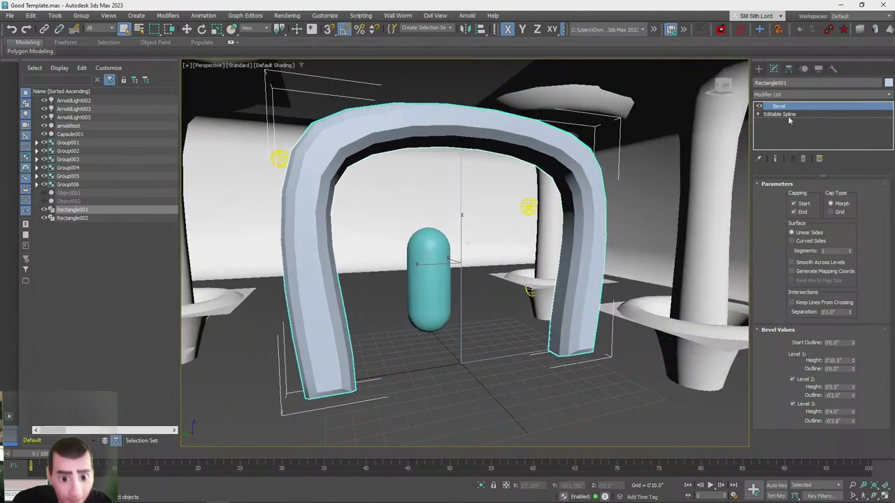
# Collapse the arch's whole modifier stack and convert the result to Editable Poly
pyautogui.rightClick(778, 108)
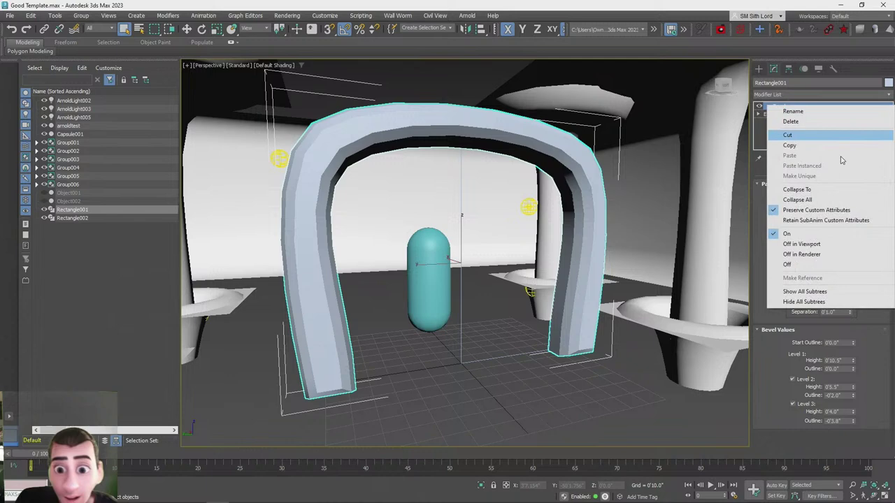
pyautogui.click(797, 200)
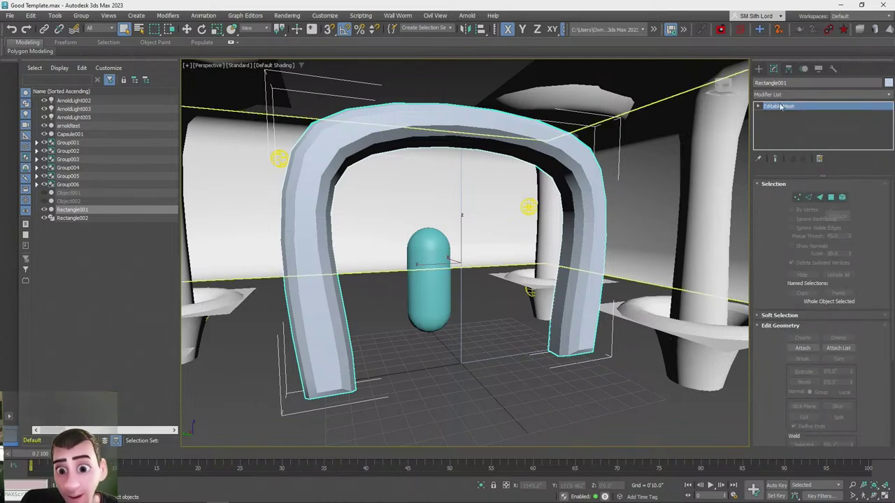
pyautogui.rightClick(780, 106)
pyautogui.click(815, 172)
# Delete the flat polygons on the undersides of the arch's feet and leave polygon editing
pyautogui.press('4')
pyautogui.keyDown('alt'); pyautogui.moveTo(645, 216); pyautogui.dragTo(549, 126, button='middle'); pyautogui.keyUp('alt')
pyautogui.click(540, 144)
pyautogui.press('Delete')
pyautogui.scroll(-3, 577, 186)
pyautogui.keyDown('alt'); pyautogui.moveTo(578, 216); pyautogui.dragTo(542, 80, button='middle'); pyautogui.keyUp('alt')
pyautogui.keyDown('alt'); pyautogui.moveTo(499, 221); pyautogui.dragTo(602, 239, button='middle'); pyautogui.keyUp('alt')
pyautogui.click(461, 321)
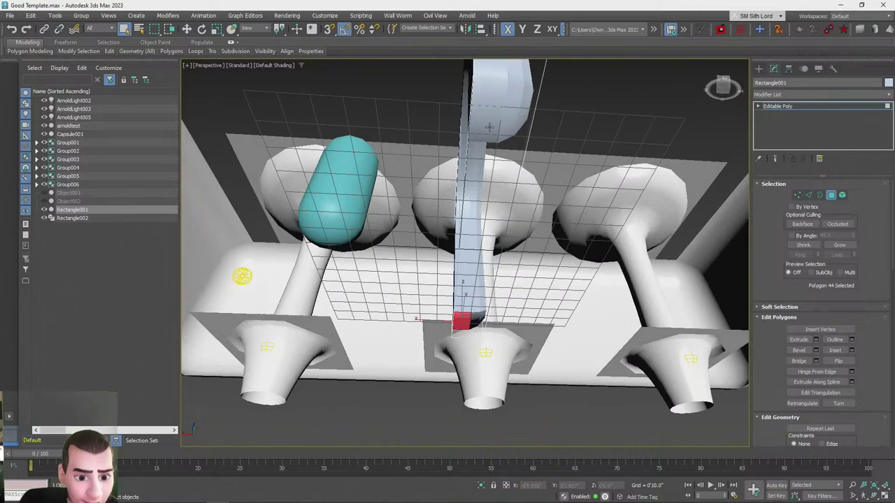
pyautogui.press('Delete')
pyautogui.keyDown('alt'); pyautogui.moveTo(463, 320); pyautogui.dragTo(497, 139, button='middle'); pyautogui.keyUp('alt')
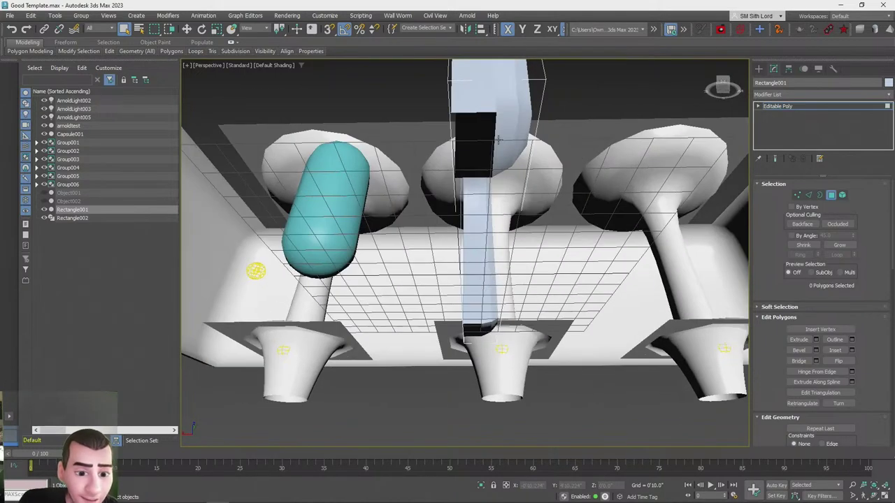
pyautogui.click(498, 140)
pyautogui.press('Delete')
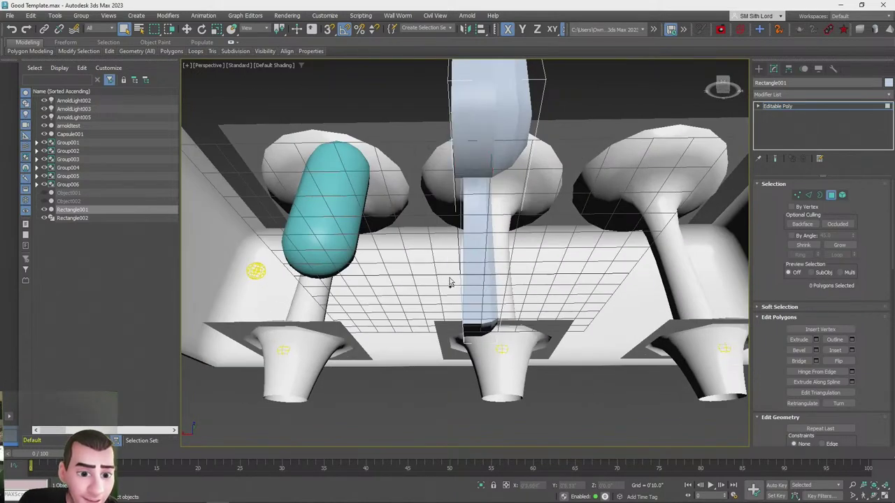
pyautogui.moveTo(472, 309)
pyautogui.keyDown('alt'); pyautogui.mouseDown(button='middle')
pyautogui.moveTo(482, 322)
pyautogui.moveTo(470, 312)
pyautogui.mouseUp(button='middle'); pyautogui.keyUp('alt')
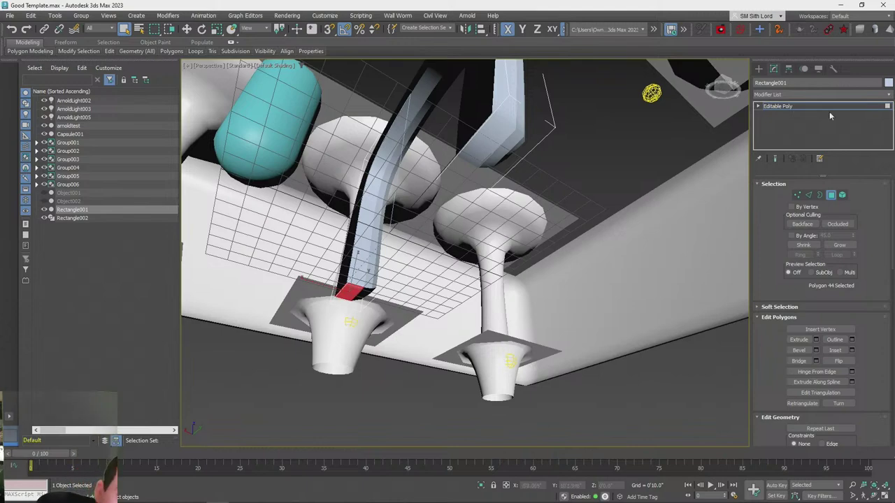
pyautogui.keyDown('alt'); pyautogui.moveTo(450, 196); pyautogui.dragTo(747, 204, button='middle'); pyautogui.keyUp('alt')
pyautogui.press('z')
pyautogui.click(832, 199)
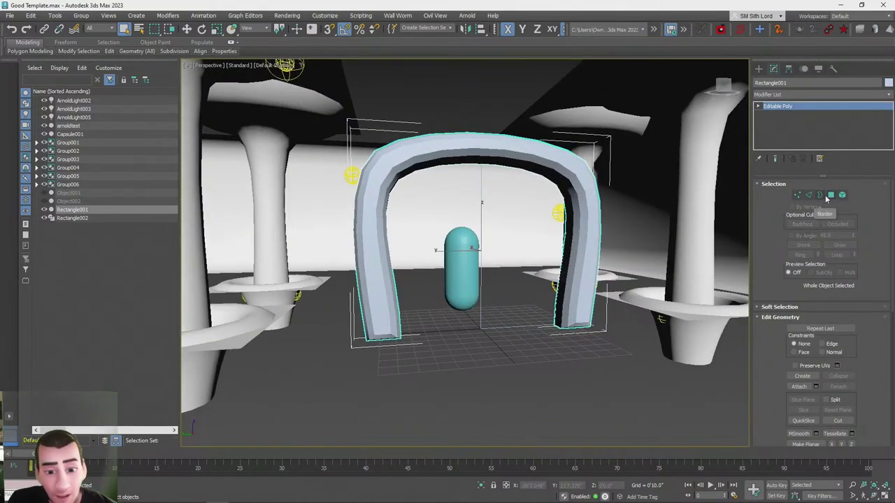
# Assign the "white" glTF material to the arch and clear the selection
pyautogui.press('m')
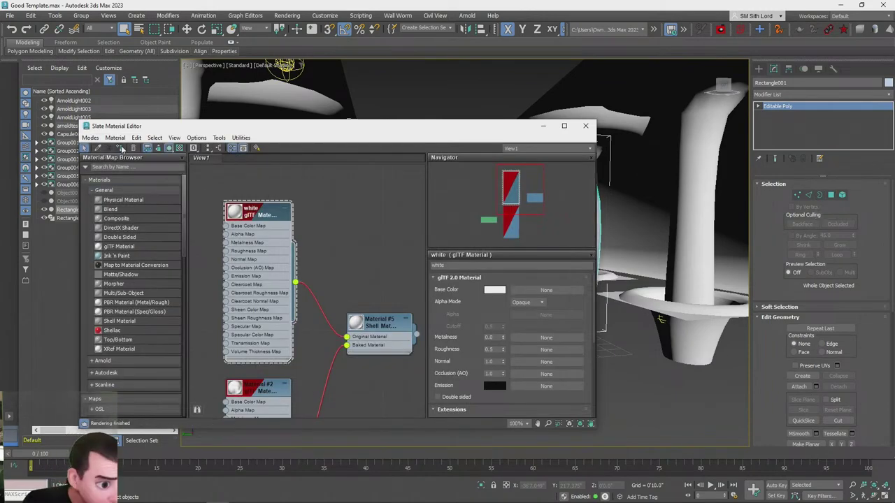
pyautogui.click(585, 125)
pyautogui.keyDown('alt'); pyautogui.moveTo(589, 386); pyautogui.dragTo(587, 349, button='middle'); pyautogui.keyUp('alt')
pyautogui.click(636, 372)
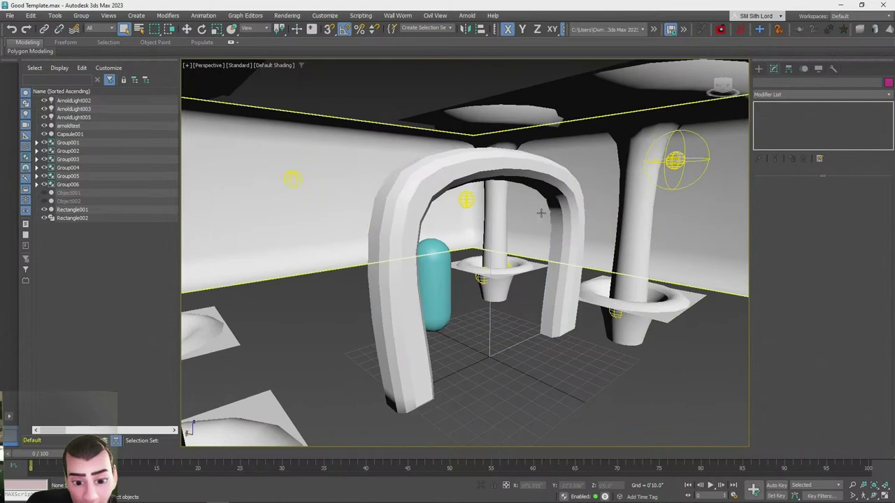
# Apply a Bevel modifier to the half-opening outline inside the arch to form a solid door panel
pyautogui.click(492, 307)
pyautogui.scroll(2, 561, 245)
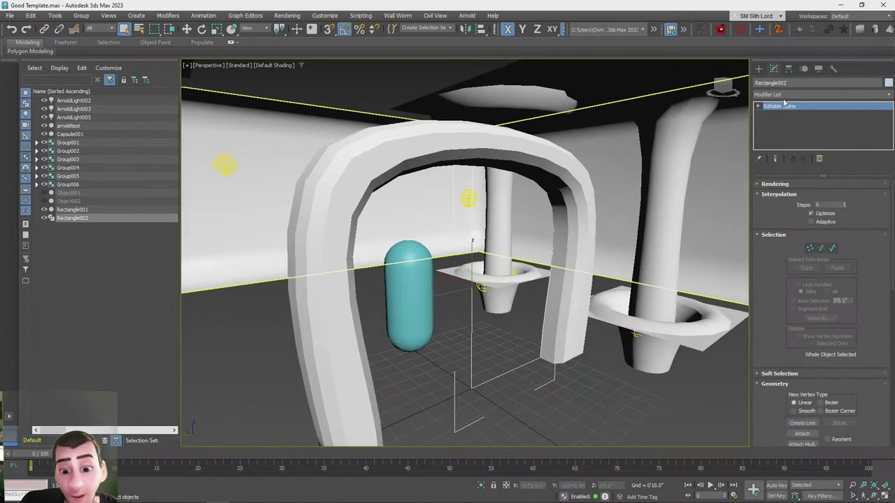
pyautogui.click(782, 94)
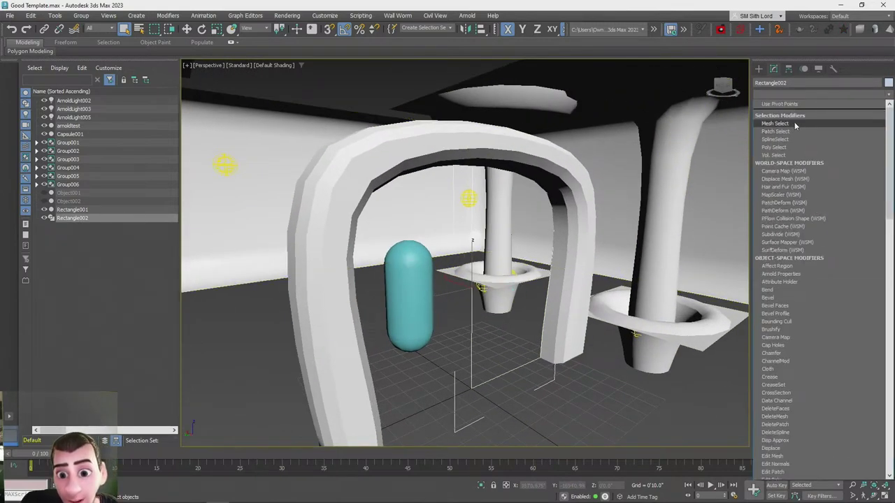
pyautogui.press('b')
pyautogui.click(781, 113)
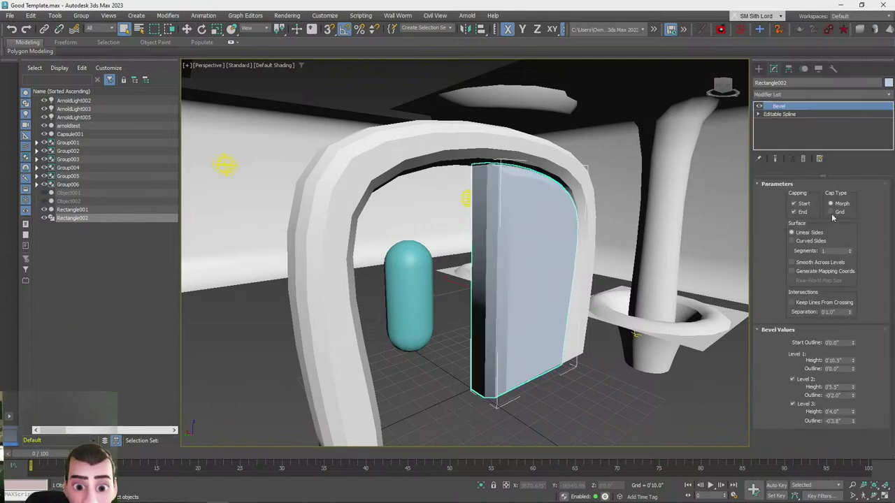
# Thin the door panel's bevel to a 3.0" Level 1 height and 2.5" Level 2 height, and disable Level 3
pyautogui.moveTo(853, 362); pyautogui.dragTo(853, 364)
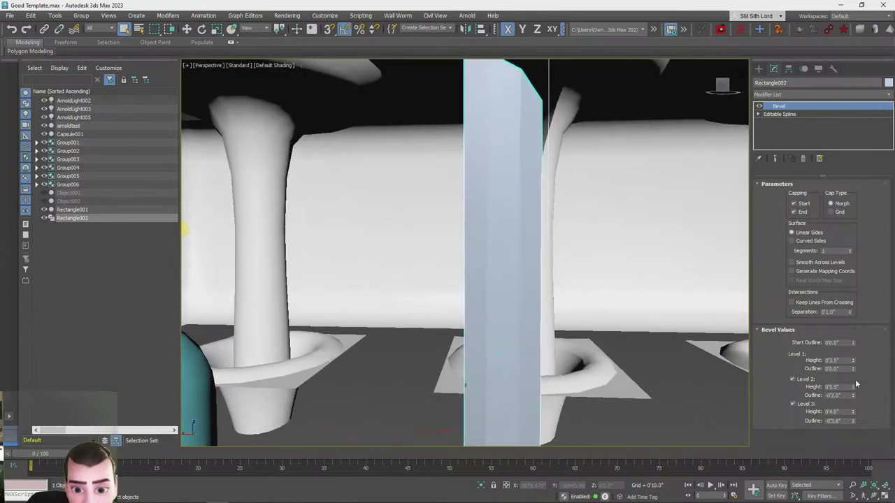
pyautogui.moveTo(853, 386); pyautogui.dragTo(852, 387)
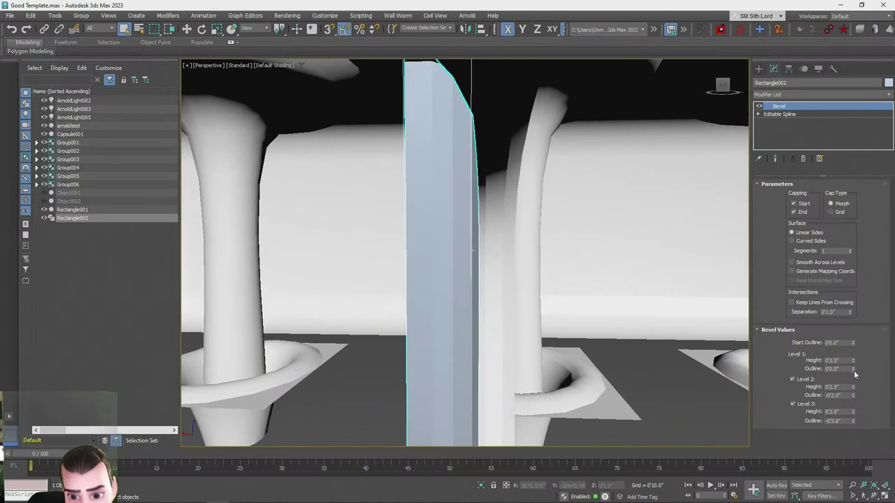
pyautogui.click(853, 414)
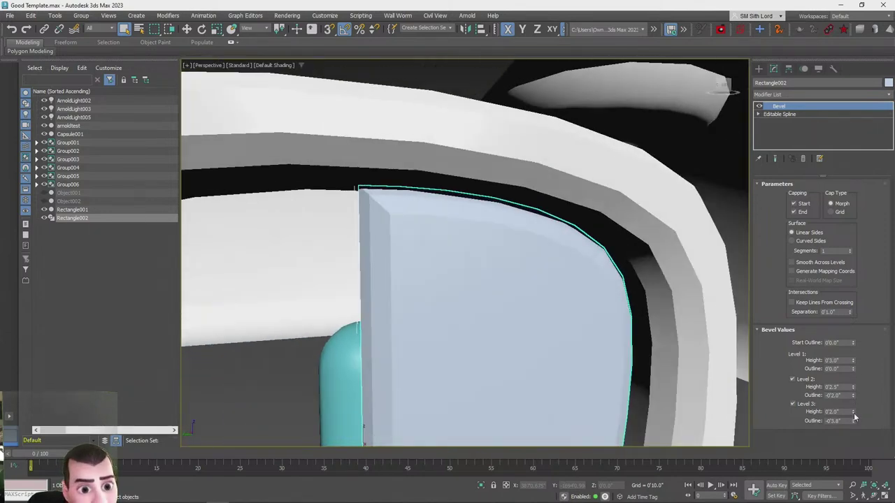
pyautogui.click(854, 414)
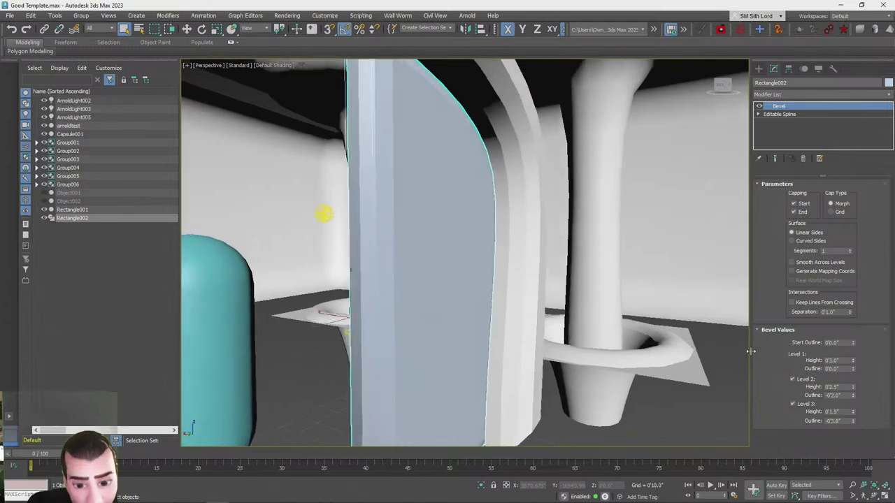
pyautogui.click(799, 404)
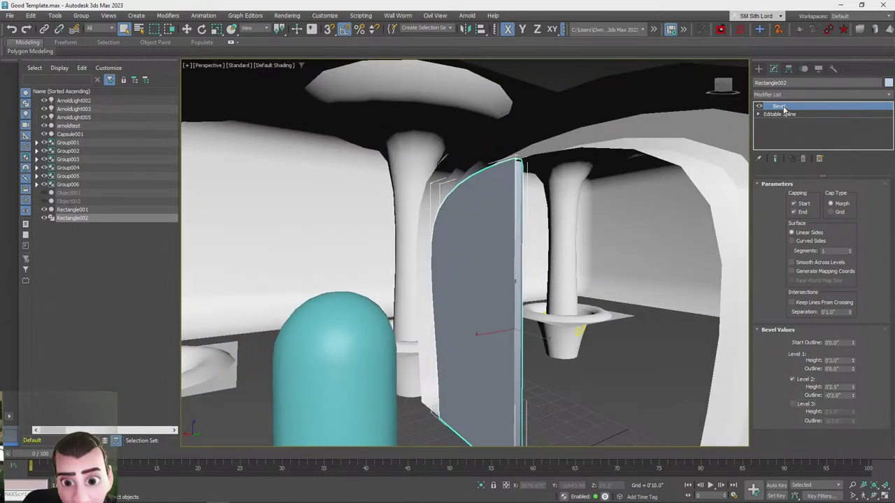
# Collapse the door panel's modifier stack to an Editable Poly and delete the large flat cap polygon on its back
pyautogui.rightClick(772, 106)
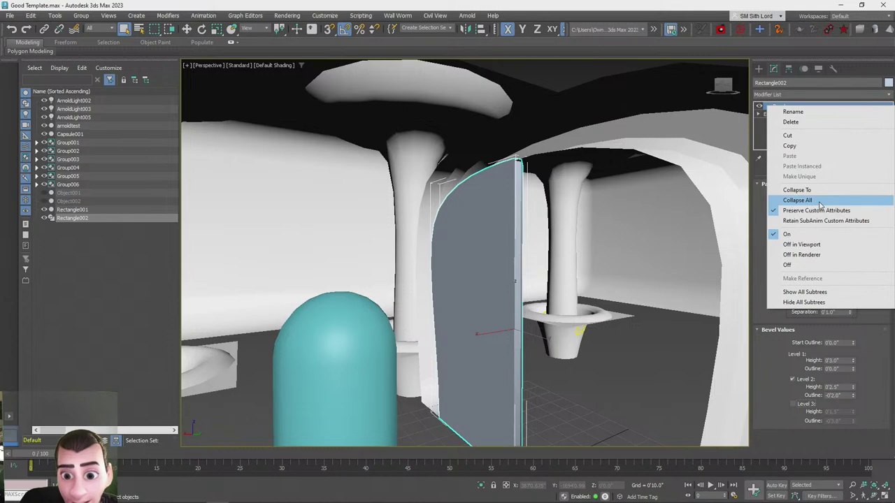
pyautogui.click(793, 200)
pyautogui.rightClick(777, 106)
pyautogui.click(839, 179)
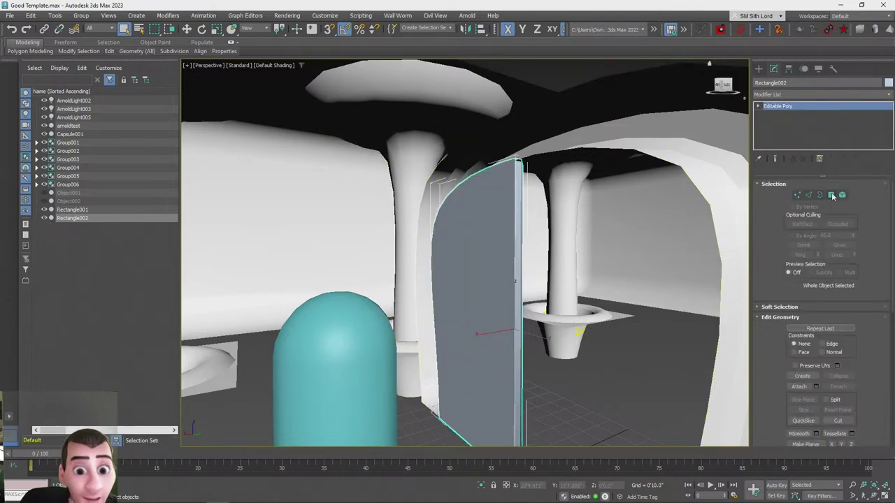
pyautogui.click(830, 196)
pyautogui.click(736, 176)
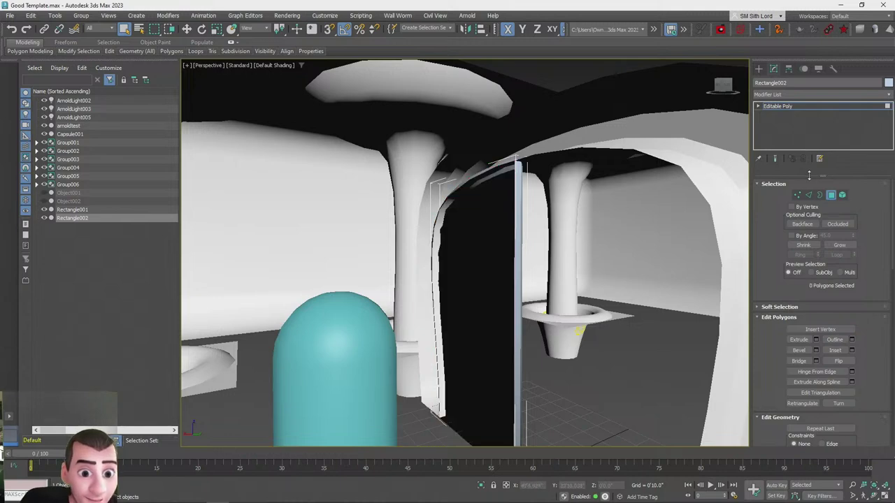
# Grow the door's front face selection to the surrounding bevel and edge polygons, detach it as a clone, and leave polygon editing
pyautogui.keyDown('alt'); pyautogui.moveTo(589, 227); pyautogui.dragTo(485, 304, button='middle'); pyautogui.keyUp('alt')
pyautogui.click(475, 293)
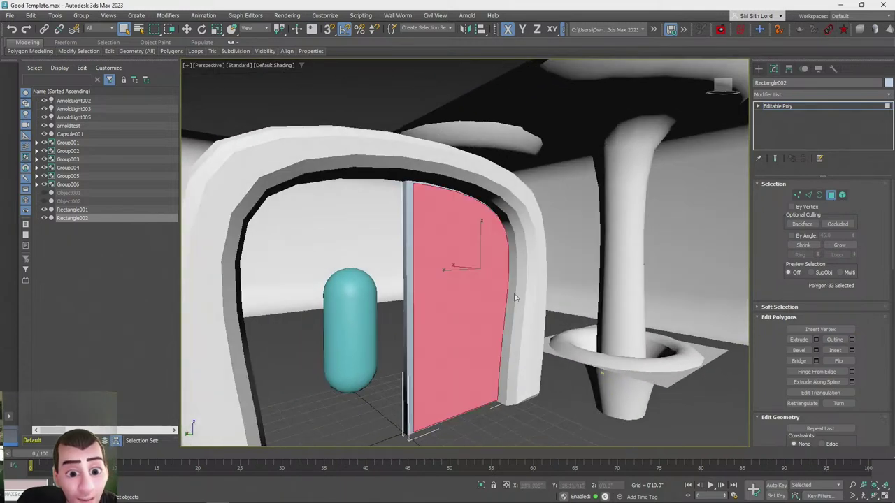
pyautogui.click(839, 247)
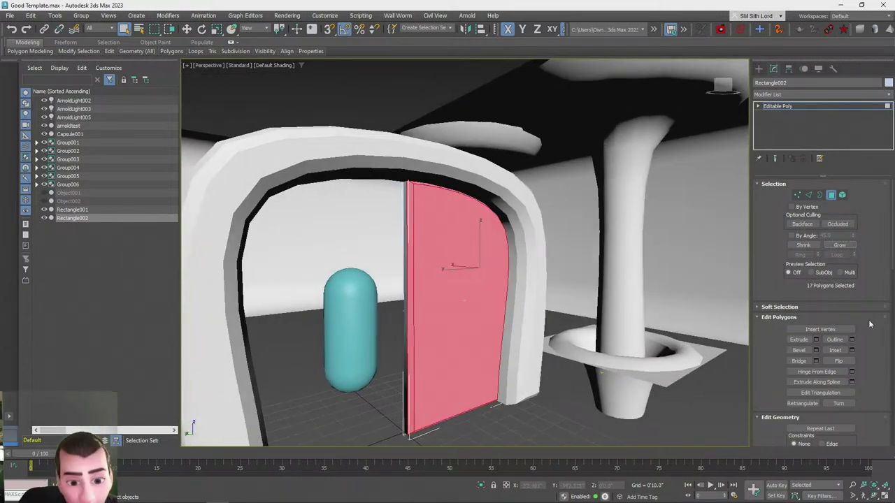
pyautogui.scroll(-3, 858, 266)
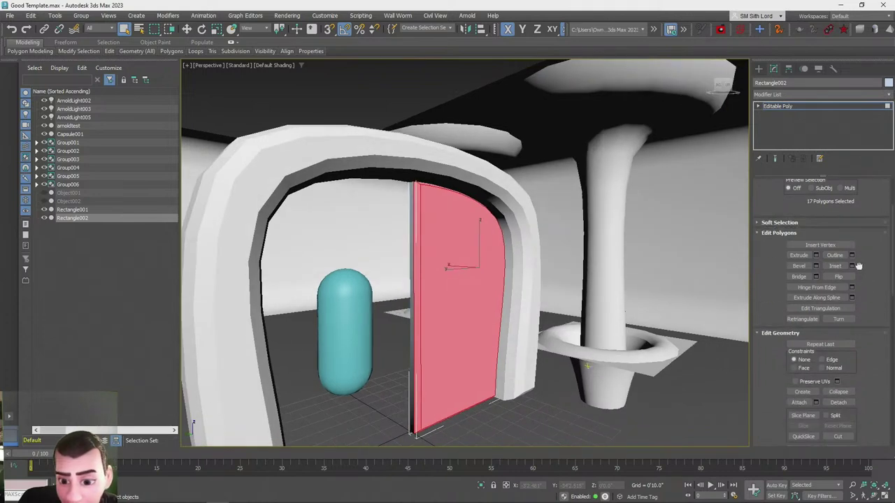
pyautogui.click(851, 403)
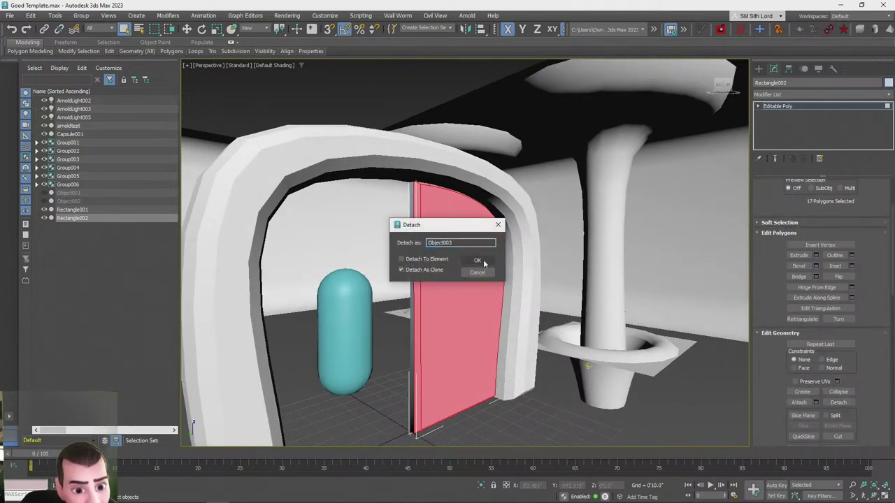
pyautogui.click(478, 260)
pyautogui.click(776, 108)
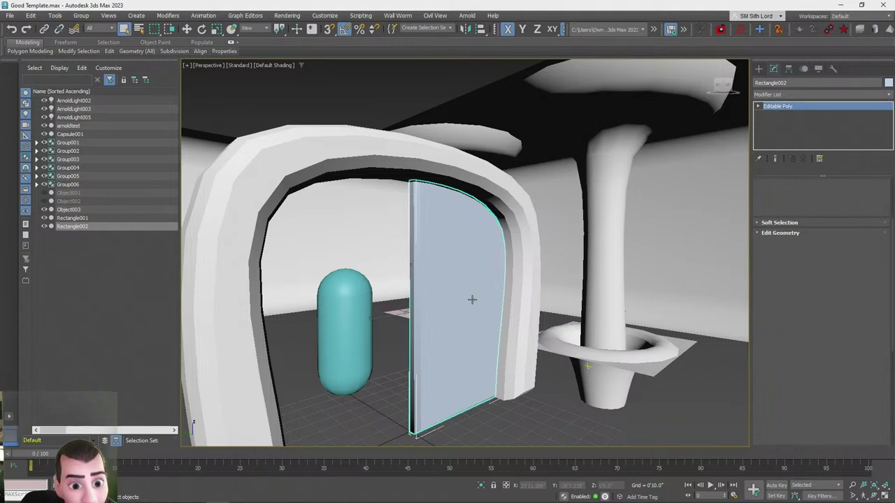
pyautogui.click(459, 252)
pyautogui.press('w')
pyautogui.moveTo(396, 310); pyautogui.dragTo(481, 327)
pyautogui.hotkey('ctrl', 'z')
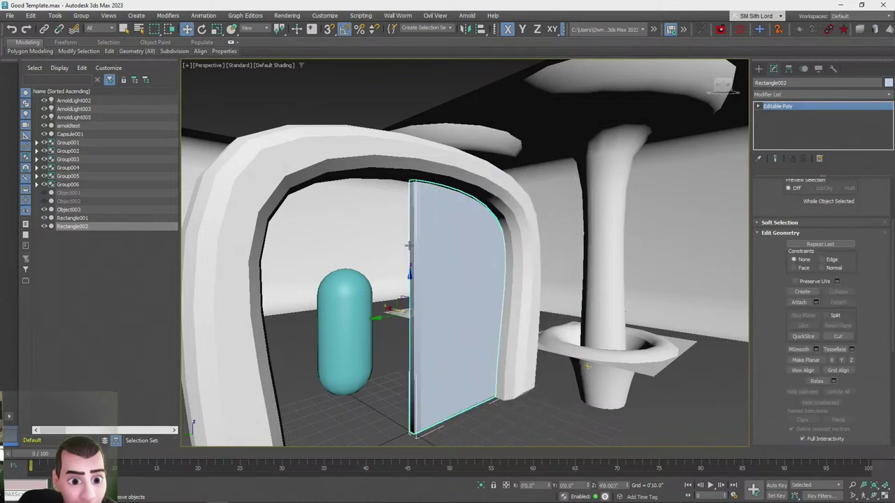
# Mirror the detached door shell about the X axis using the Transform option with No Clone
pyautogui.click(434, 230)
pyautogui.click(431, 228)
pyautogui.moveTo(395, 309); pyautogui.dragTo(478, 324)
pyautogui.hotkey('ctrl', 'z')
pyautogui.keyDown('alt'); pyautogui.moveTo(402, 87); pyautogui.dragTo(437, 80, button='middle'); pyautogui.keyUp('alt')
pyautogui.click(466, 30)
pyautogui.moveTo(438, 172); pyautogui.dragTo(621, 208)
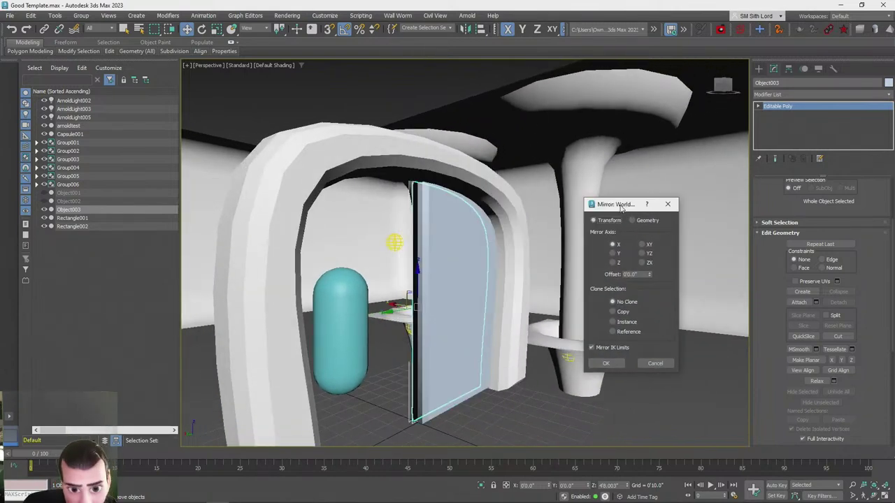
pyautogui.click(615, 254)
pyautogui.click(615, 246)
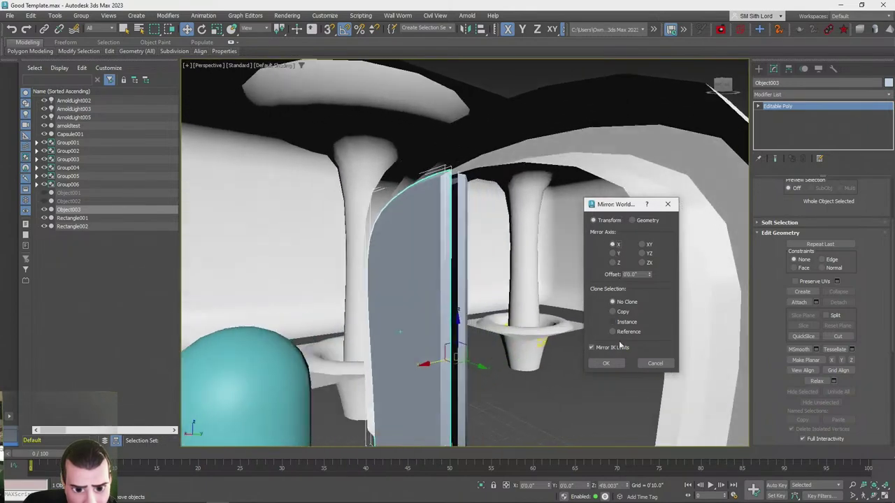
pyautogui.keyDown('alt'); pyautogui.moveTo(622, 325); pyautogui.dragTo(535, 291, button='middle'); pyautogui.keyUp('alt')
pyautogui.click(603, 362)
# Snap the mirrored shell back to back against the open side of the original door half and turn snapping off
pyautogui.keyDown('alt'); pyautogui.moveTo(599, 339); pyautogui.dragTo(552, 320, button='middle'); pyautogui.keyUp('alt')
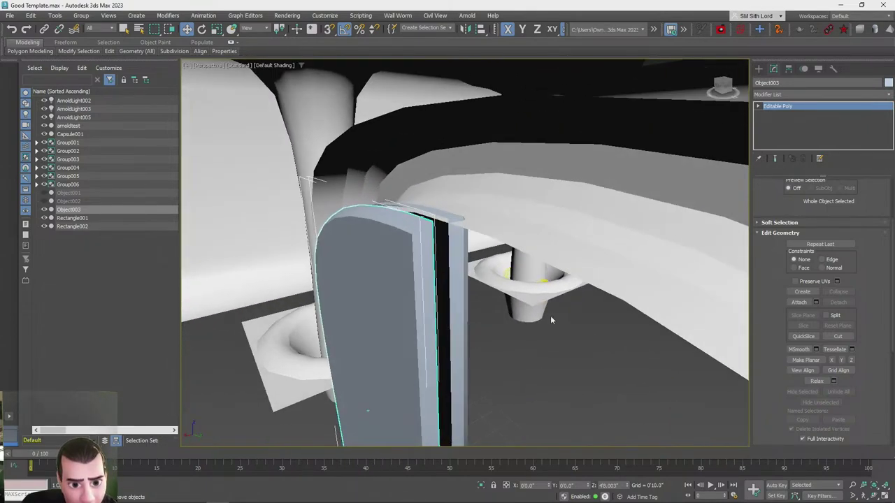
pyautogui.scroll(-3, 486, 281)
pyautogui.keyDown('alt'); pyautogui.moveTo(486, 282); pyautogui.dragTo(396, 316, button='middle'); pyautogui.keyUp('alt')
pyautogui.moveTo(415, 367); pyautogui.dragTo(438, 188)
pyautogui.press('s')
pyautogui.press('q')
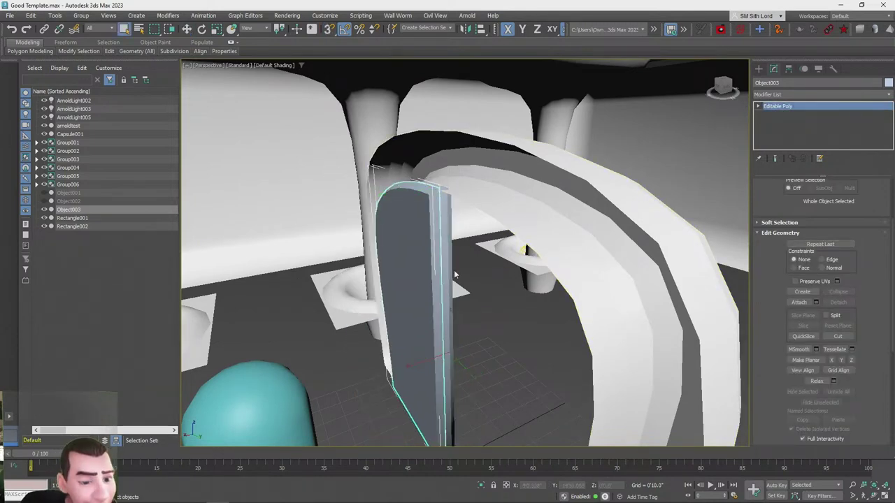
# Attach the mirrored shell to the original door half as one object
pyautogui.click(445, 267)
pyautogui.click(802, 306)
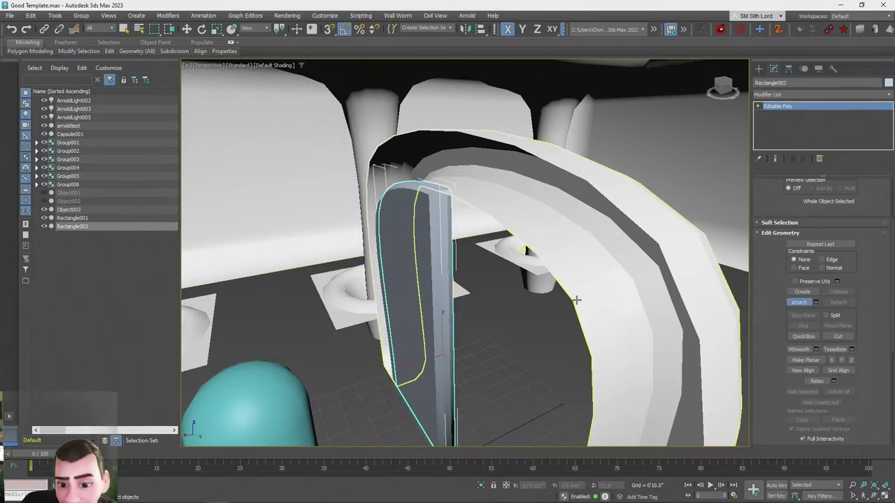
pyautogui.click(414, 294)
pyautogui.click(799, 303)
# Weld all of the door's vertices with a 0.01" threshold to close the seam between its halves
pyautogui.press('w')
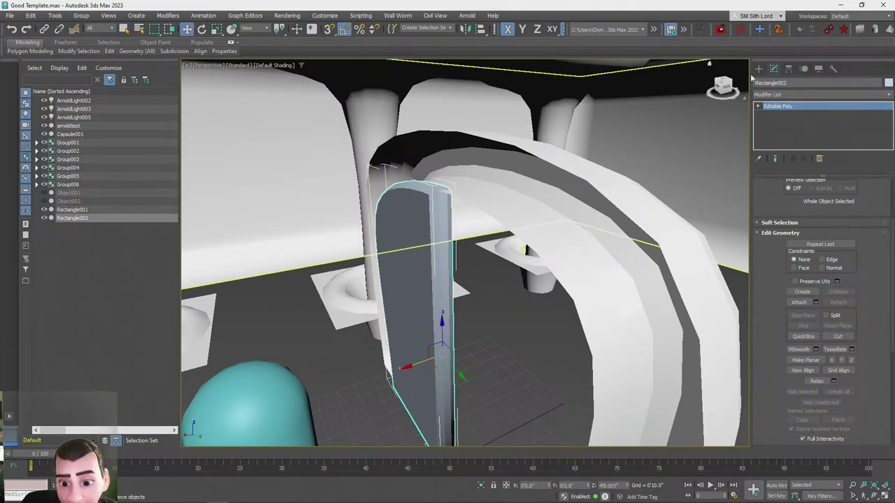
pyautogui.click(758, 107)
pyautogui.click(774, 114)
pyautogui.scroll(-3, 489, 159)
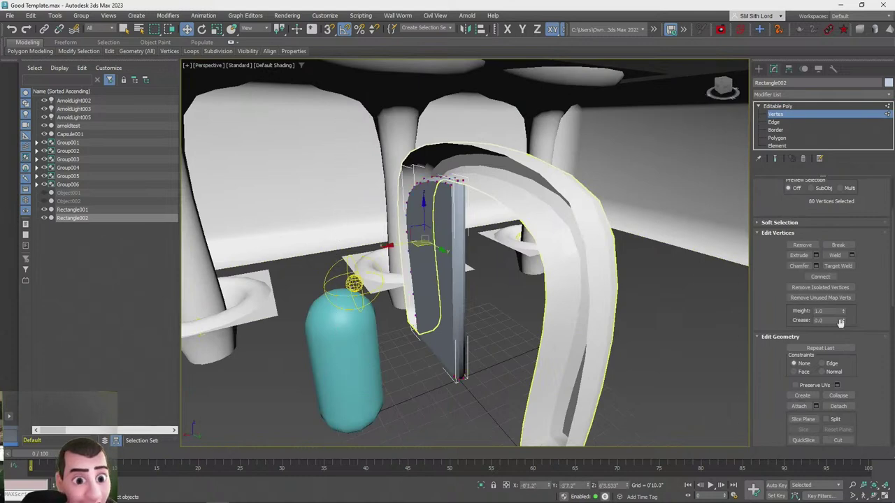
pyautogui.click(851, 256)
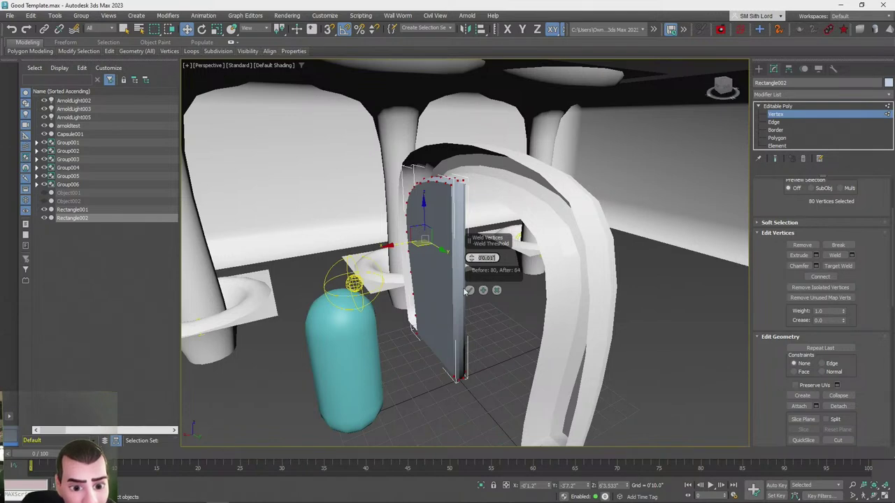
pyautogui.click(470, 291)
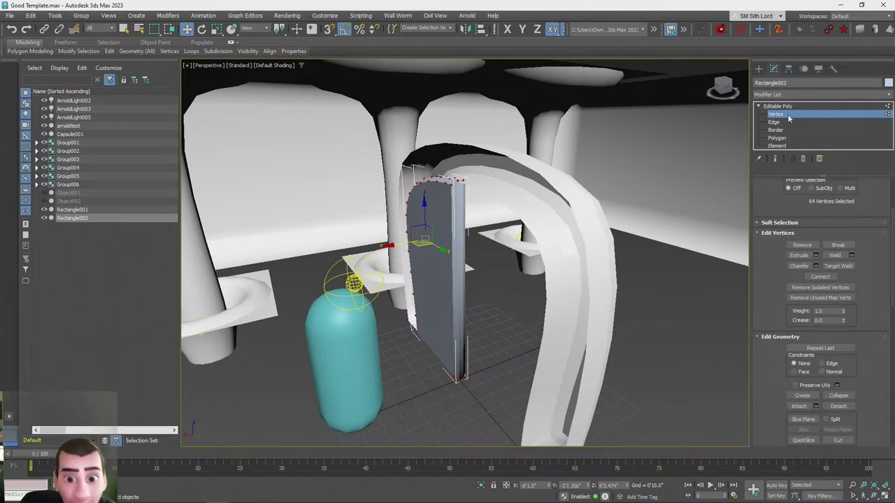
pyautogui.click(788, 114)
# Auto-smooth all of the door panel's polygons at a 45.0 threshold and leave polygon editing
pyautogui.click(666, 318)
pyautogui.scroll(-3, 665, 318)
pyautogui.keyDown('alt'); pyautogui.moveTo(663, 318); pyautogui.dragTo(484, 294, button='middle'); pyautogui.keyUp('alt')
pyautogui.click(483, 285)
pyautogui.click(781, 139)
pyautogui.scroll(-4, 483, 329)
pyautogui.keyDown('alt'); pyautogui.moveTo(483, 329); pyautogui.dragTo(524, 338, button='middle'); pyautogui.keyUp('alt')
pyautogui.moveTo(632, 385); pyautogui.dragTo(299, 101)
pyautogui.moveTo(763, 390); pyautogui.dragTo(745, 42)
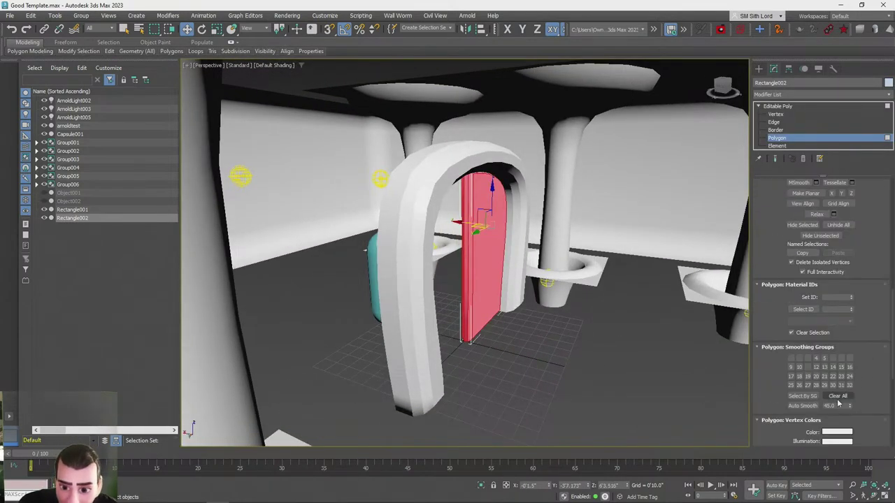
pyautogui.click(782, 138)
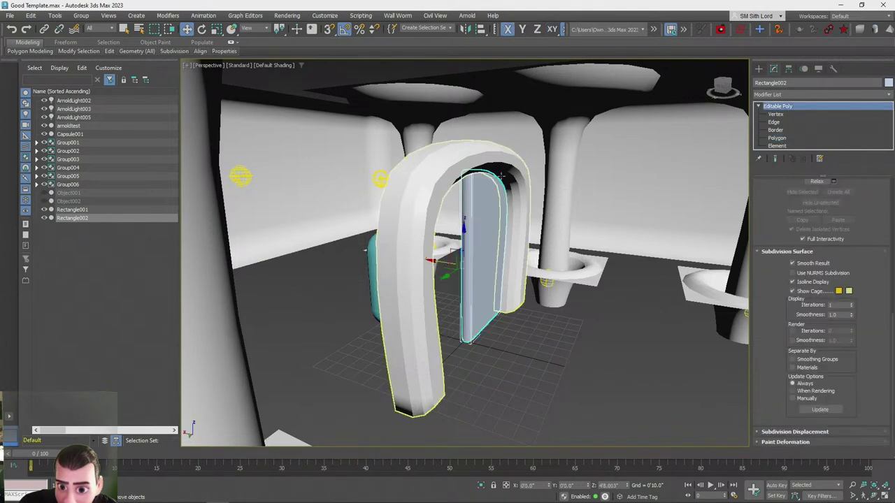
# Auto-smooth all of the arch's polygons at a 45.0 threshold and leave polygon editing
pyautogui.click(466, 163)
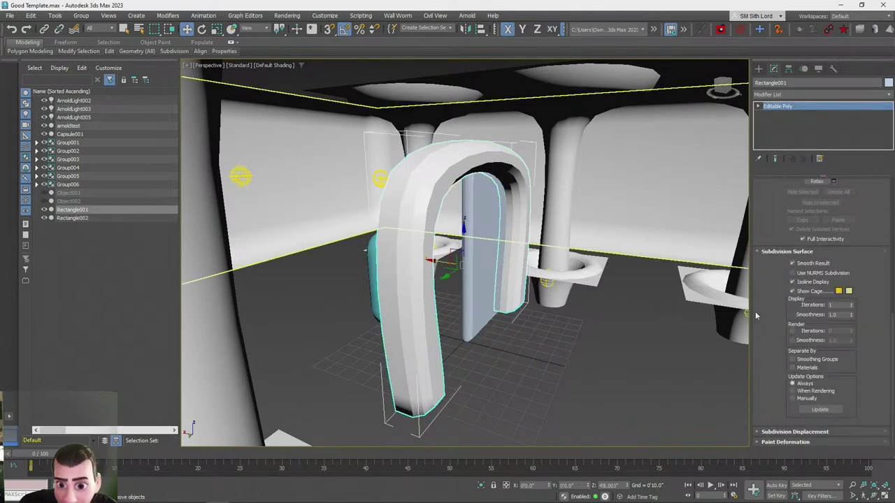
pyautogui.press('4')
pyautogui.hotkey('ctrl', 'a')
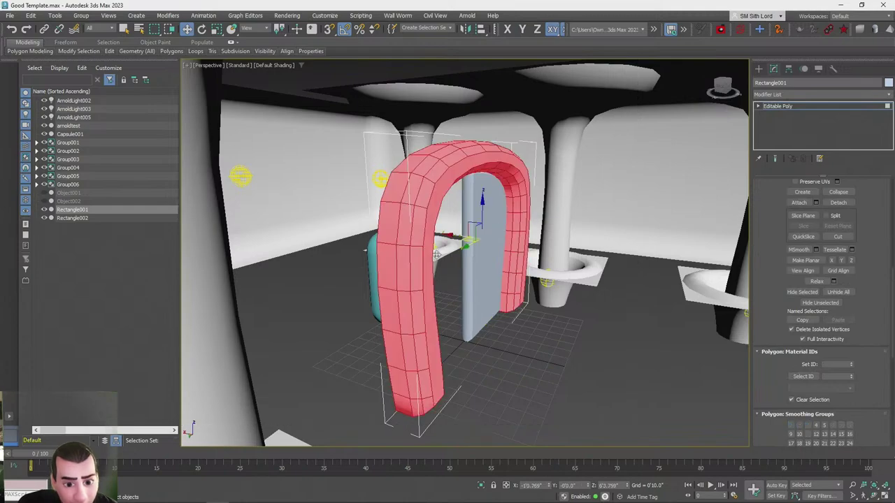
pyautogui.keyDown('alt'); pyautogui.moveTo(818, 413); pyautogui.dragTo(877, 422, button='middle'); pyautogui.keyUp('alt')
pyautogui.scroll(3, 780, 393)
pyautogui.scroll(-4, 853, 344)
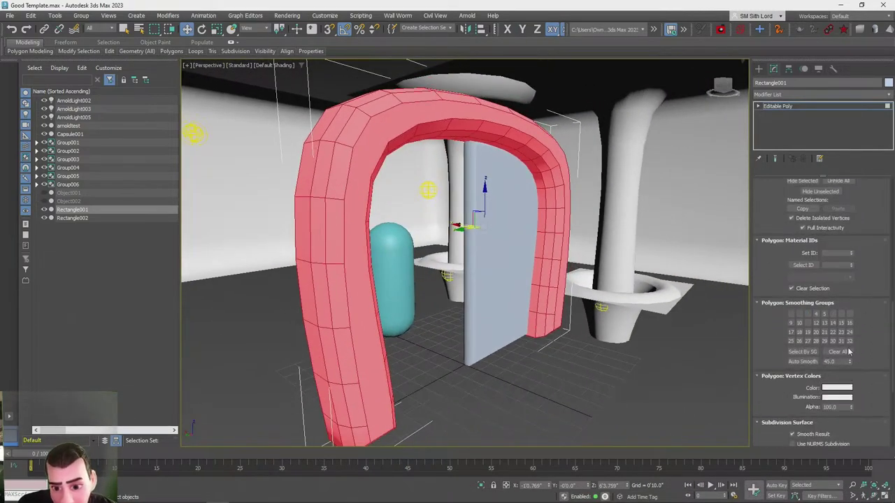
pyautogui.click(783, 108)
pyautogui.click(588, 378)
pyautogui.click(376, 371)
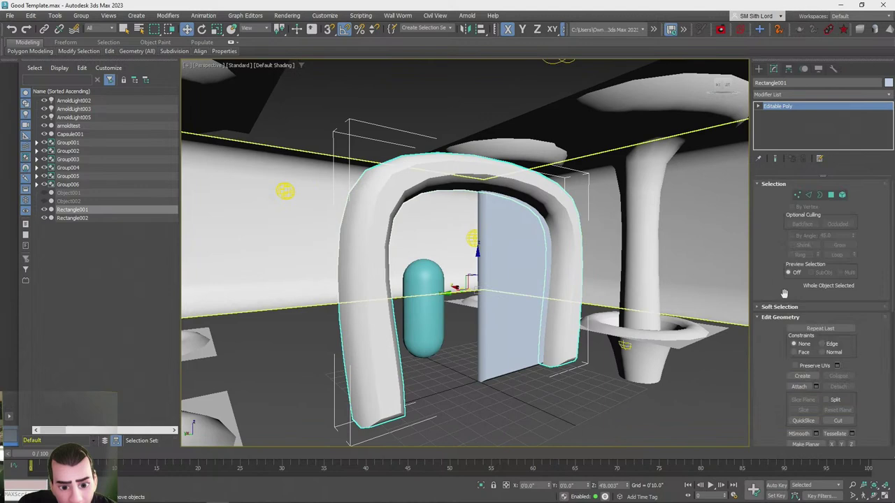
# Assign smoothing group 1 to every polygon of the arch and check the shading at object level
pyautogui.scroll(-10, 867, 398)
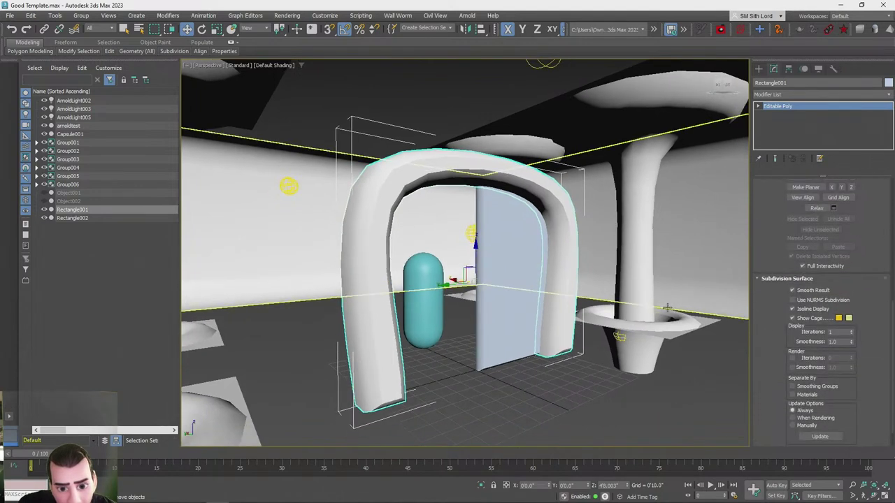
pyautogui.press('4')
pyautogui.scroll(-5, 845, 237)
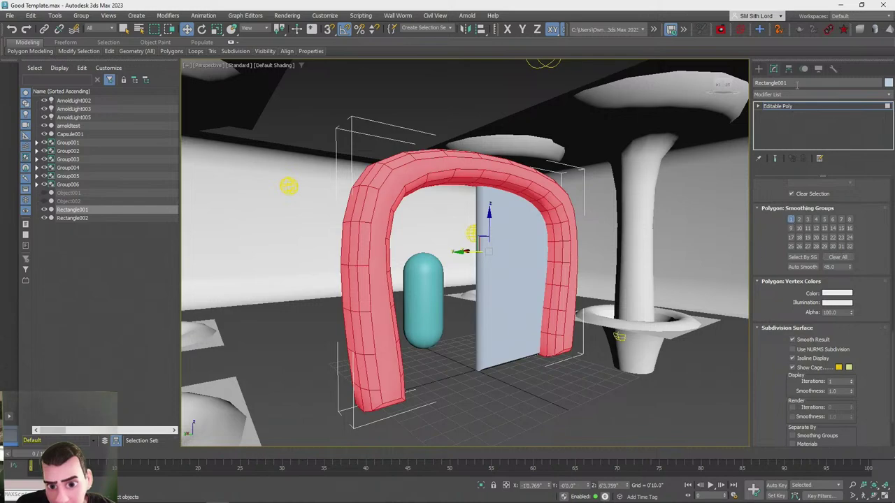
pyautogui.click(783, 109)
pyautogui.click(647, 406)
pyautogui.keyDown('alt'); pyautogui.moveTo(646, 401); pyautogui.dragTo(535, 421, button='middle'); pyautogui.keyUp('alt')
pyautogui.click(577, 359)
pyautogui.click(513, 348)
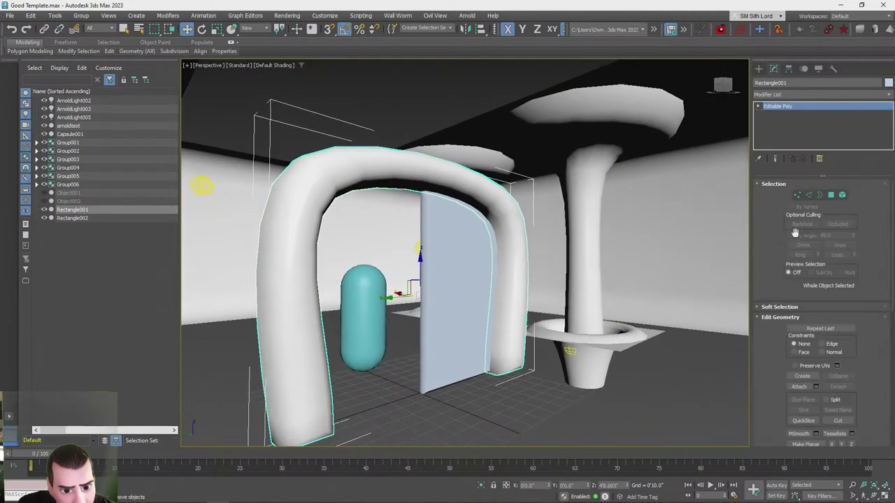
# Replace the arch's single smoothing group by auto-smoothing all its polygons at 45.0, and clear the selection
pyautogui.click(830, 195)
pyautogui.scroll(-5, 834, 292)
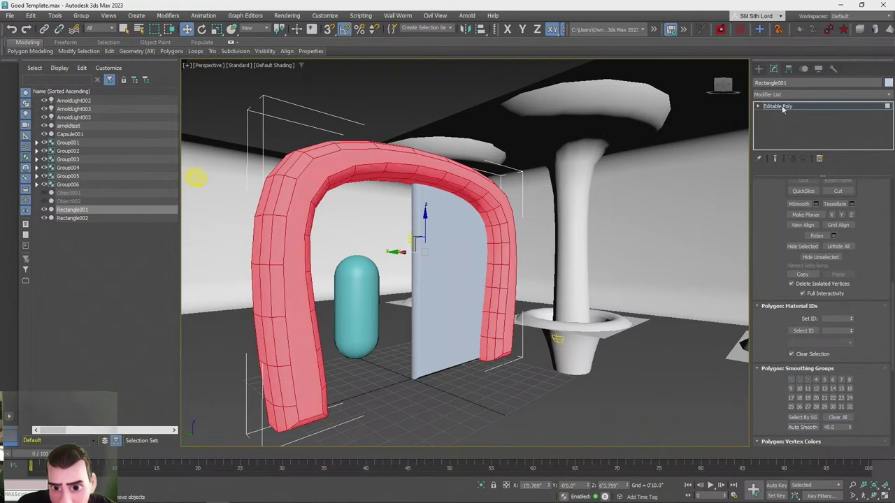
pyautogui.click(783, 107)
pyautogui.click(608, 353)
# Assign the "white" glTF material to the door panel, close the material editor, and clear the selection
pyautogui.scroll(-4, 608, 353)
pyautogui.keyDown('alt'); pyautogui.moveTo(618, 347); pyautogui.dragTo(433, 285, button='middle'); pyautogui.keyUp('alt')
pyautogui.scroll(-2, 604, 354)
pyautogui.scroll(3, 605, 359)
pyautogui.scroll(2, 594, 342)
pyautogui.hotkey('shift', 'z')
pyautogui.hotkey('shift', 'z')
pyautogui.click(445, 279)
pyautogui.press('m')
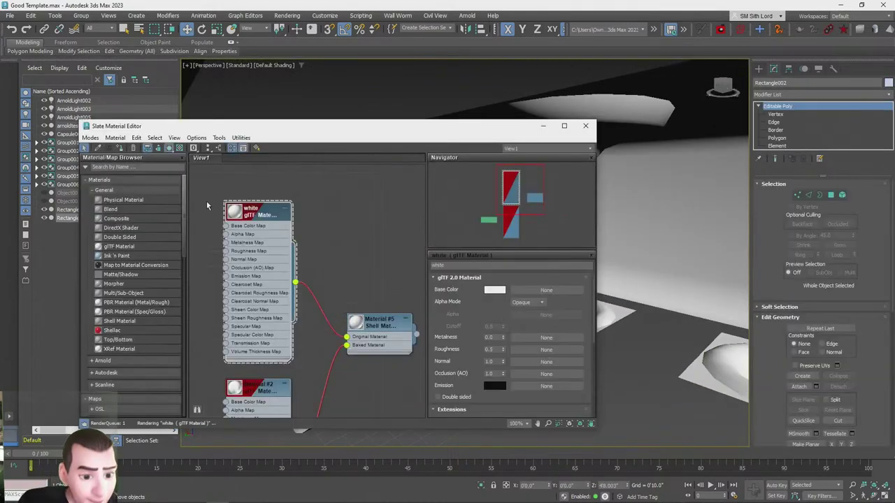
pyautogui.click(583, 128)
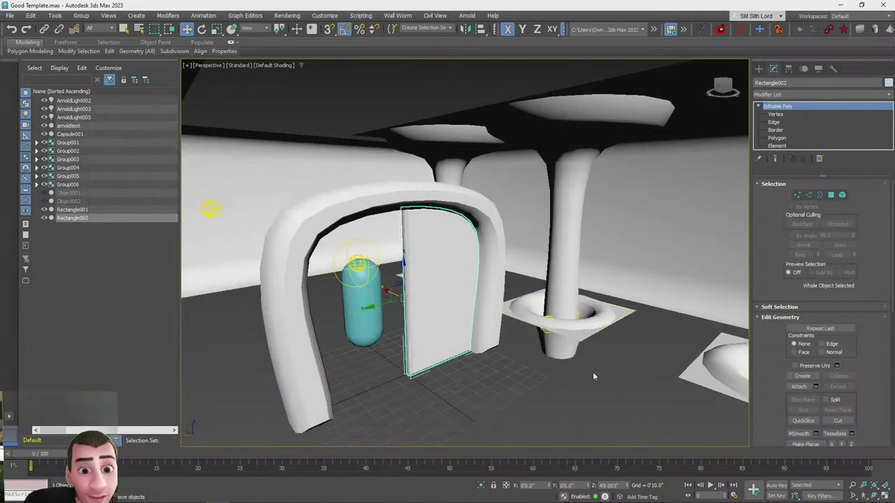
pyautogui.click(589, 392)
# Display edged faces in the viewport to examine the mesh of the arch and door
pyautogui.scroll(2, 588, 397)
pyautogui.keyDown('alt'); pyautogui.moveTo(589, 396); pyautogui.dragTo(685, 319, button='middle'); pyautogui.keyUp('alt')
pyautogui.scroll(3, 680, 313)
pyautogui.hotkey('shift', 'z')
pyautogui.hotkey('shift', 'z')
pyautogui.hotkey('shift', 'z')
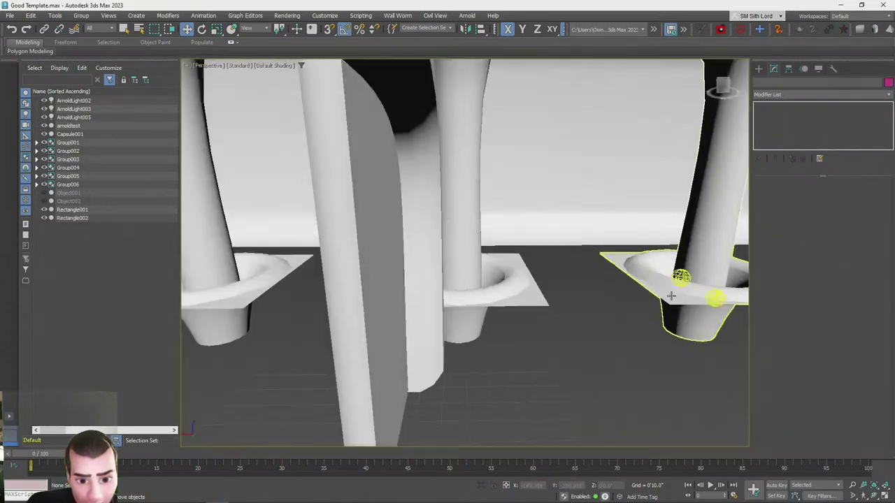
pyautogui.press('F4')
pyautogui.hotkey('shift', 'z')
pyautogui.hotkey('shift', 'z')
pyautogui.hotkey('shift', 'z')
pyautogui.hotkey('shift', 'z')
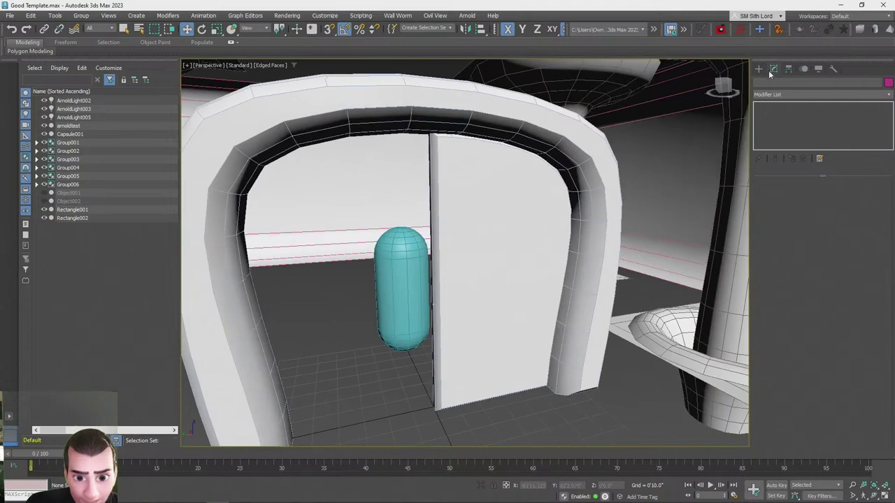
# Create a small sphere primitive about 3.9" in radius on the floor in front of the door panel
pyautogui.click(759, 68)
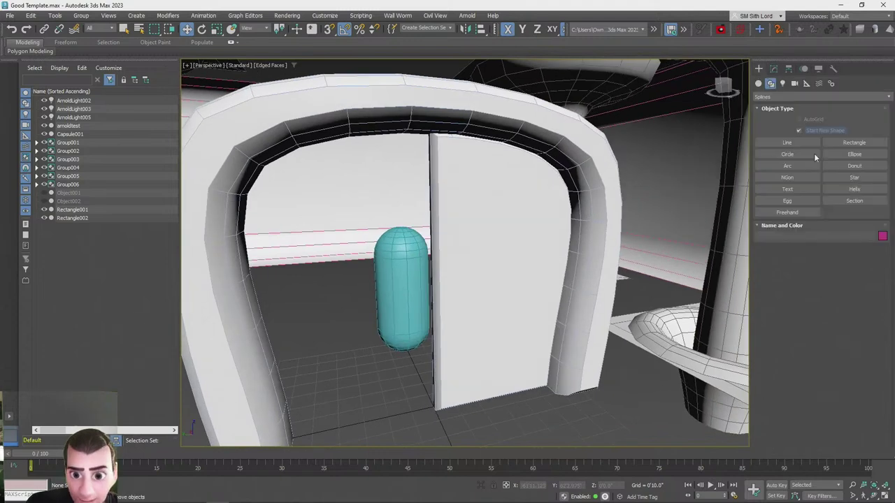
pyautogui.click(758, 85)
pyautogui.click(782, 95)
pyautogui.click(783, 102)
pyautogui.click(786, 142)
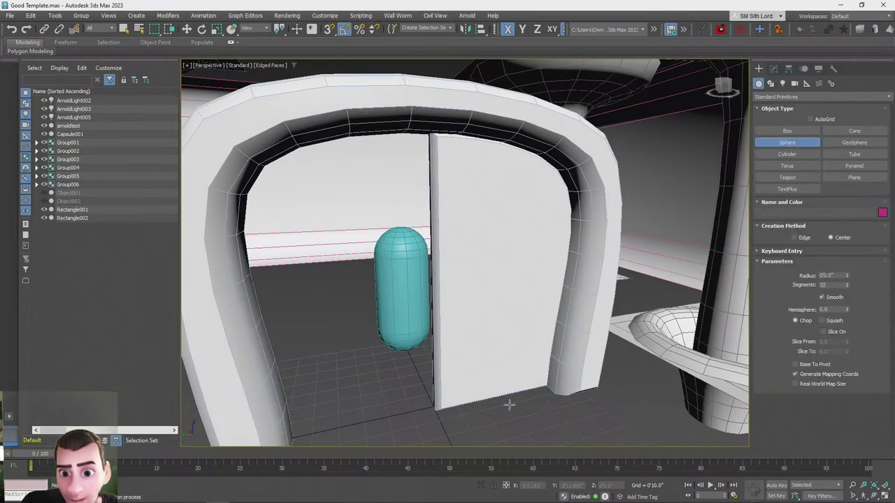
pyautogui.moveTo(470, 417); pyautogui.dragTo(474, 413)
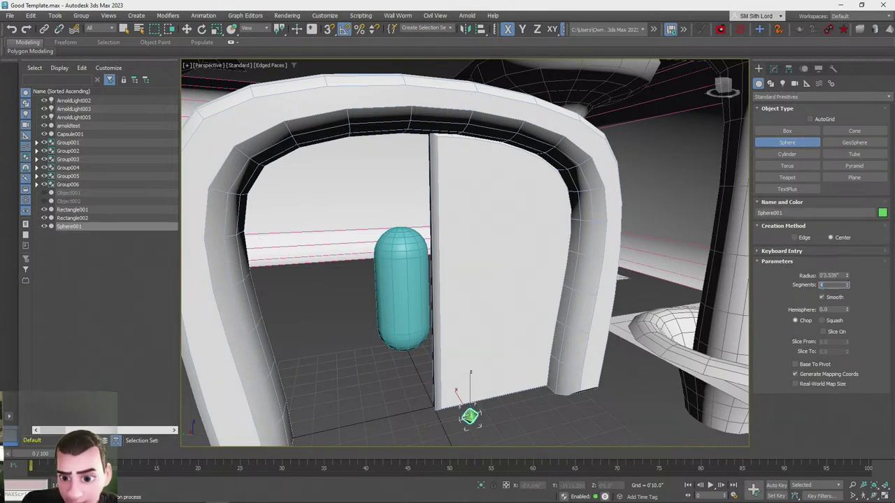
# Set the sphere's segments to 12, assign it the "white" glTF material, and close the material editor
pyautogui.scroll(-2, 640, 283)
pyautogui.keyDown('alt'); pyautogui.moveTo(461, 300); pyautogui.dragTo(548, 321, button='middle'); pyautogui.keyUp('alt')
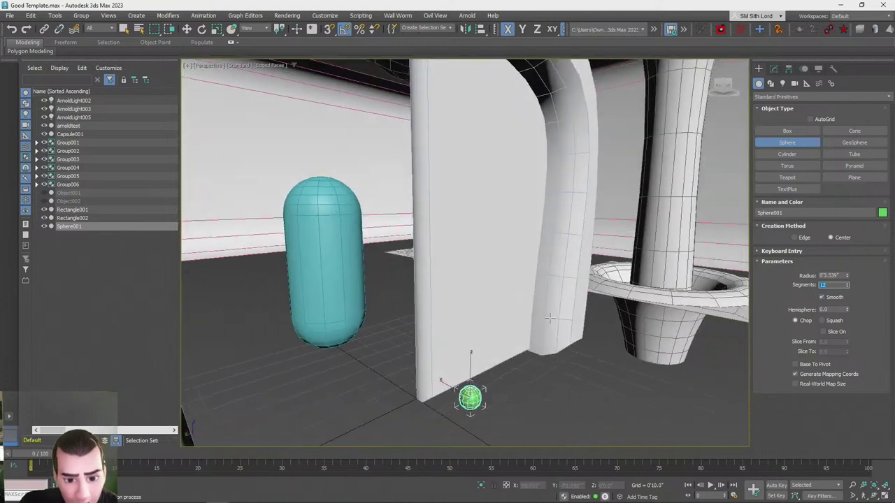
pyautogui.press('m')
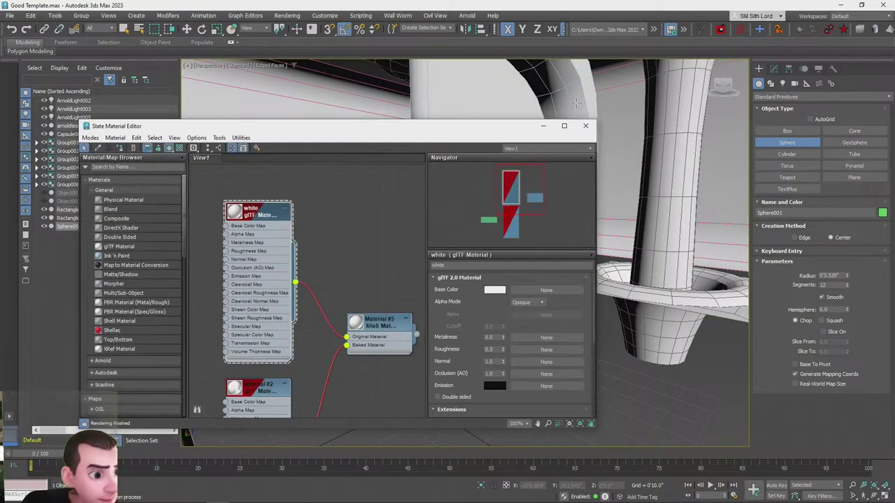
pyautogui.click(587, 126)
pyautogui.press('w')
# Raise the sphere to knob height in front of the door panel and reduce its radius to about 3.5"
pyautogui.moveTo(461, 378); pyautogui.dragTo(504, 236)
pyautogui.keyDown('alt'); pyautogui.moveTo(635, 446); pyautogui.dragTo(643, 287, button='middle'); pyautogui.keyUp('alt')
pyautogui.click(773, 69)
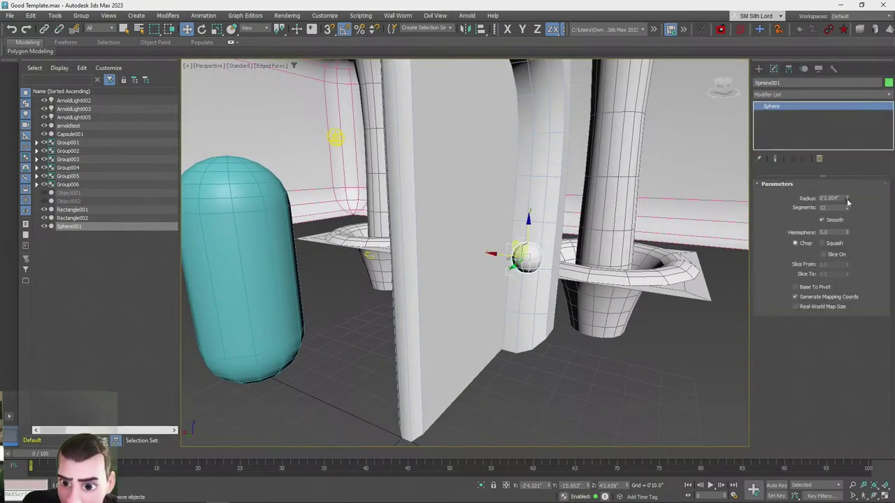
pyautogui.click(651, 397)
pyautogui.keyDown('alt'); pyautogui.moveTo(741, 130); pyautogui.dragTo(762, 97, button='middle'); pyautogui.keyUp('alt')
# Create a thin box about 7.8" long, 1.2" wide and 12.8" high beside the door panel and assign it the "white" material
pyautogui.click(758, 69)
pyautogui.click(786, 131)
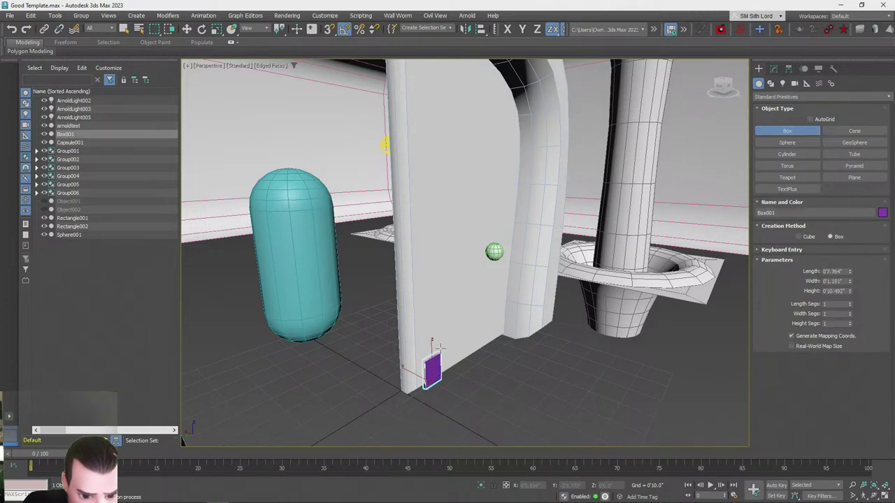
pyautogui.press('m')
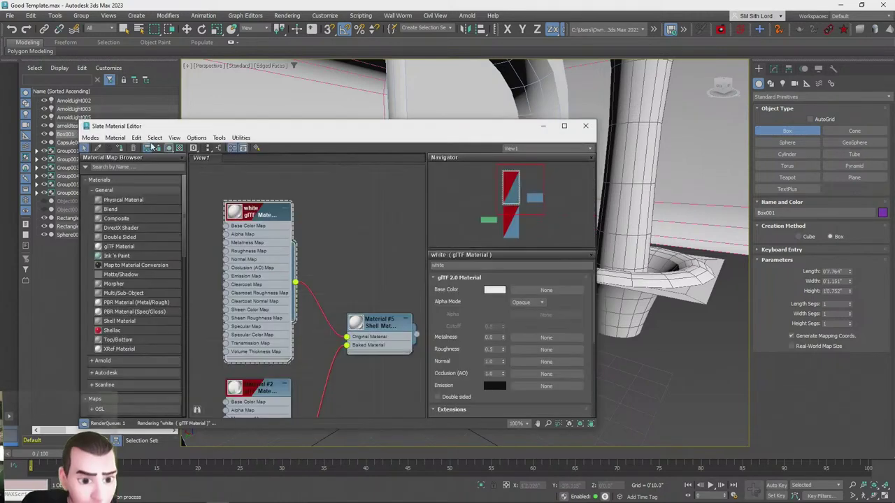
pyautogui.click(585, 126)
pyautogui.press('w')
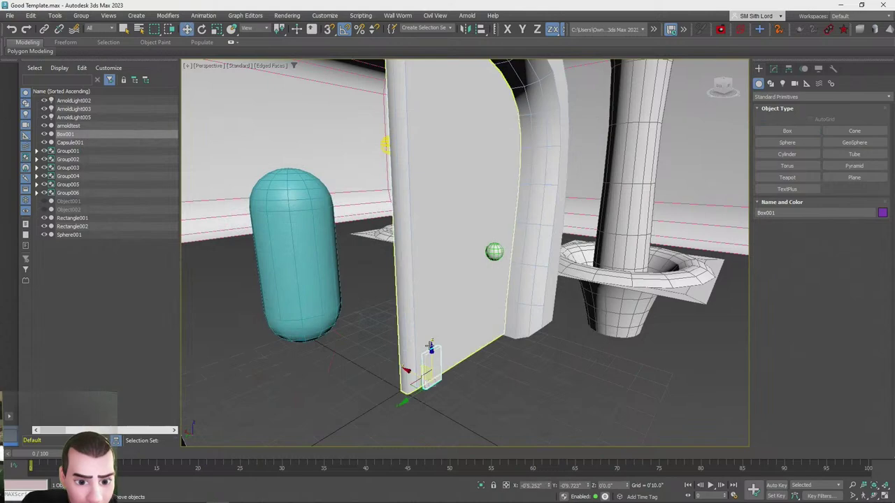
# Move the box up against the door panel as a handle plate, and align the sphere's center to the box's center
pyautogui.moveTo(427, 356); pyautogui.dragTo(437, 280)
pyautogui.keyDown('alt'); pyautogui.moveTo(437, 280); pyautogui.dragTo(461, 358, button='middle'); pyautogui.keyUp('alt')
pyautogui.scroll(2, 458, 357)
pyautogui.moveTo(461, 358); pyautogui.dragTo(466, 361)
pyautogui.keyDown('alt'); pyautogui.moveTo(468, 362); pyautogui.dragTo(563, 234, button='middle'); pyautogui.keyUp('alt')
pyautogui.click(568, 230)
pyautogui.click(442, 300)
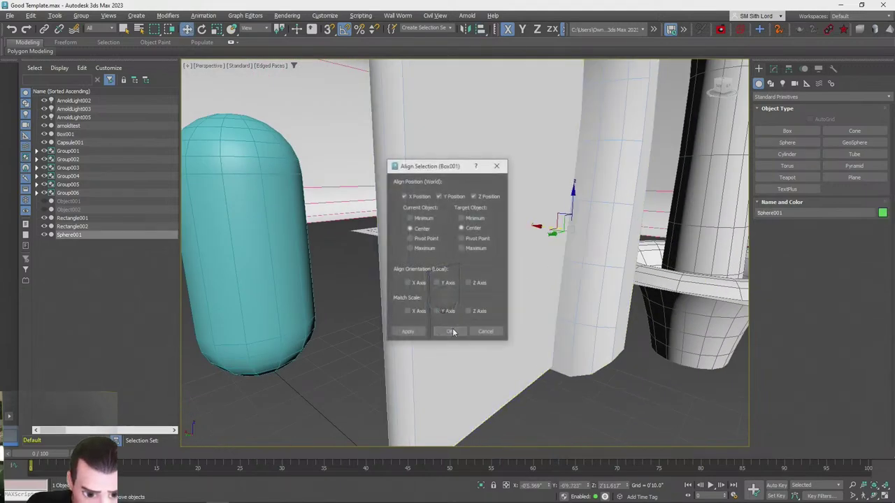
pyautogui.click(443, 335)
# Offset the sphere outward from the plate as a door knob, and lower both parts along the door panel
pyautogui.keyDown('alt'); pyautogui.moveTo(443, 335); pyautogui.dragTo(420, 301, button='middle'); pyautogui.keyUp('alt')
pyautogui.click(418, 299)
pyautogui.click(432, 299)
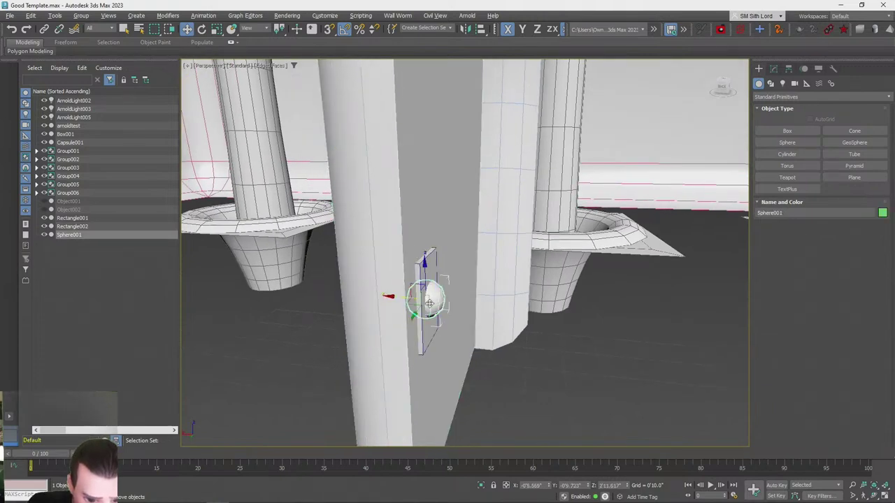
pyautogui.keyDown('alt'); pyautogui.moveTo(415, 299); pyautogui.dragTo(462, 358, button='middle'); pyautogui.keyUp('alt')
pyautogui.keyDown('ctrl'); pyautogui.click(452, 316); pyautogui.keyUp('ctrl')
pyautogui.click(466, 355)
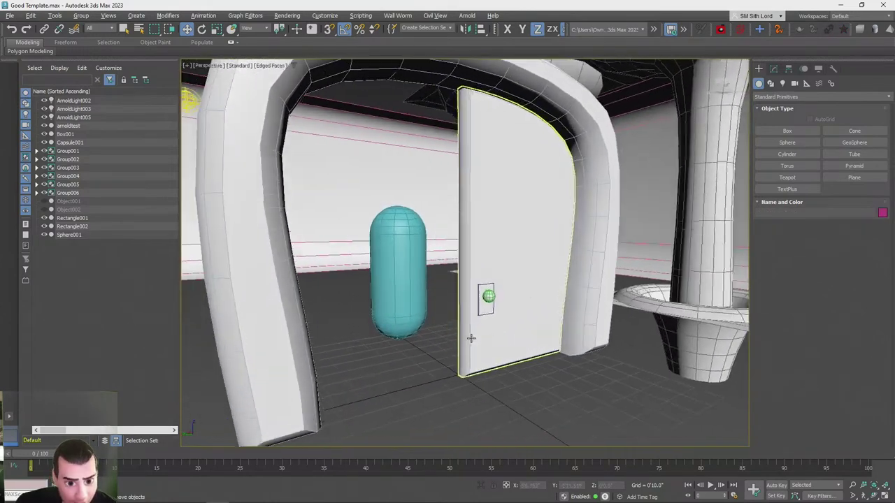
# Turn off edged faces, render the perspective view to check the door and knob, and stop and close the render
pyautogui.press('F4')
pyautogui.scroll(-3, 633, 318)
pyautogui.click(638, 321)
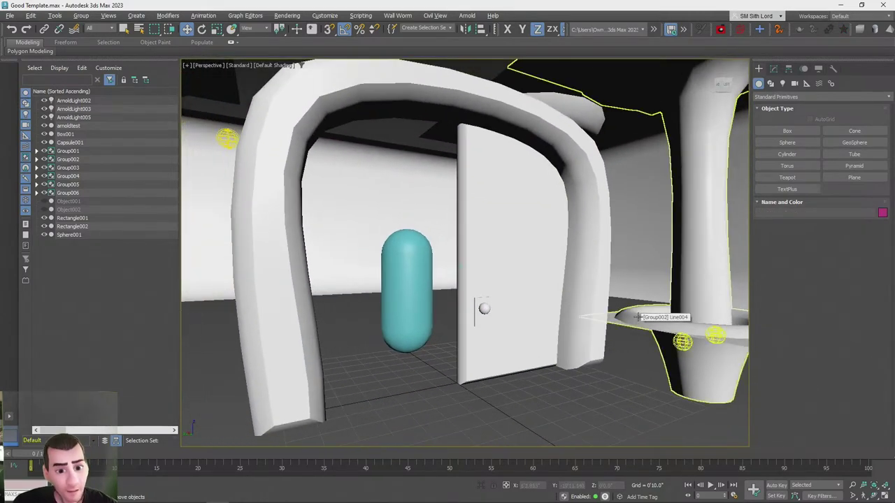
pyautogui.hotkey('shift', 'q')
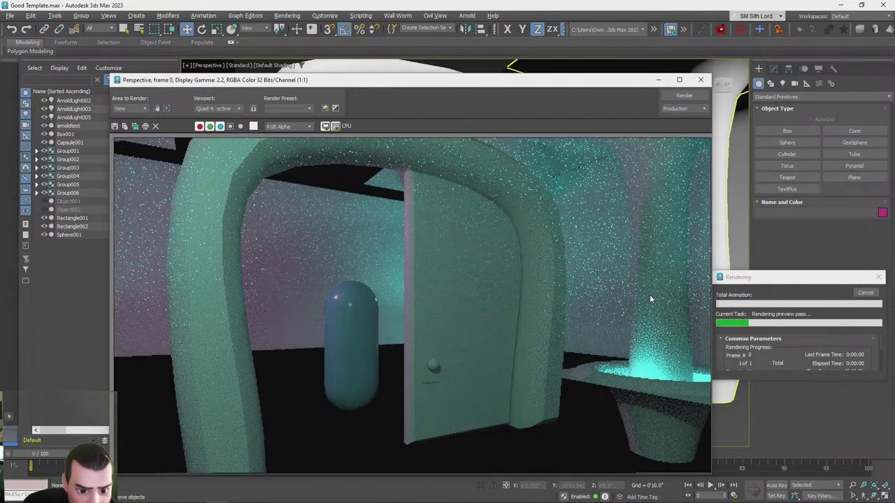
pyautogui.click(866, 293)
pyautogui.click(701, 79)
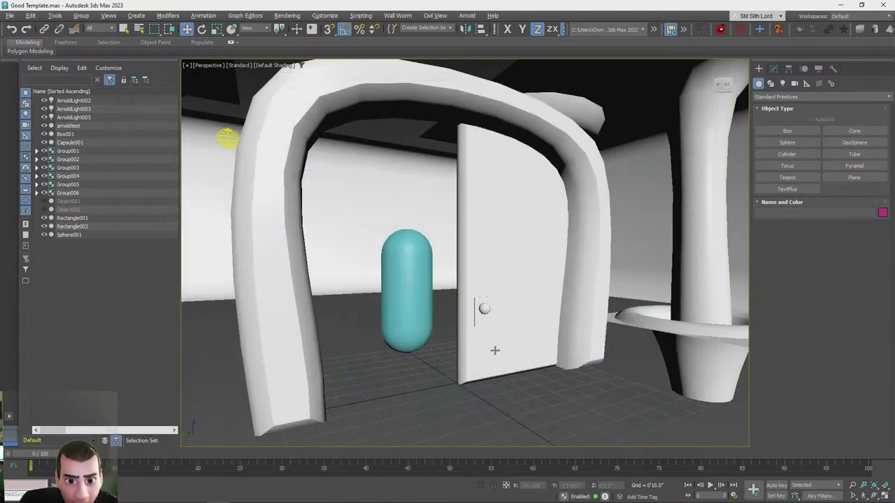
# Display edged faces again and convert the handle plate box to an Editable Poly
pyautogui.click(485, 320)
pyautogui.keyDown('alt'); pyautogui.moveTo(490, 339); pyautogui.dragTo(505, 350, button='middle'); pyautogui.keyUp('alt')
pyautogui.press('F4')
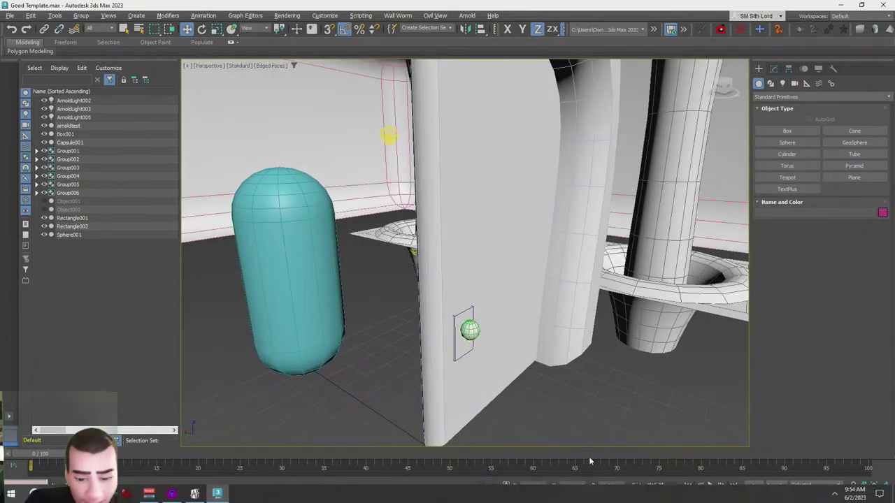
pyautogui.click(460, 341)
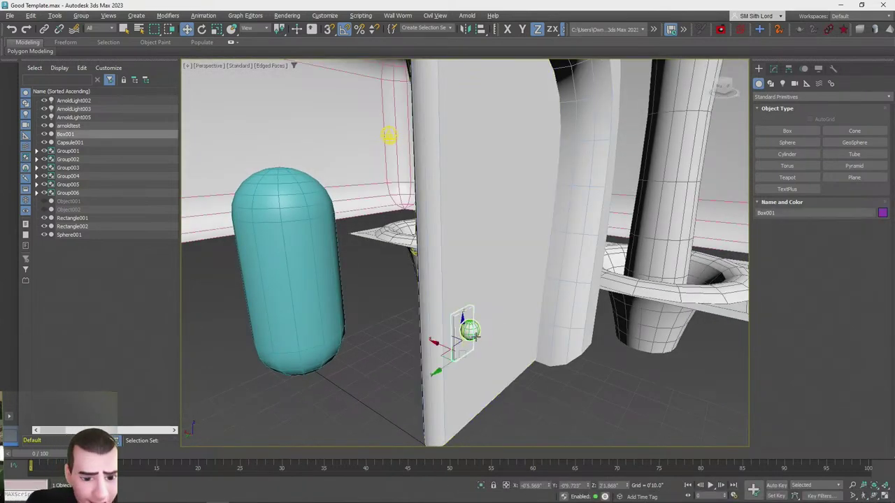
pyautogui.click(773, 69)
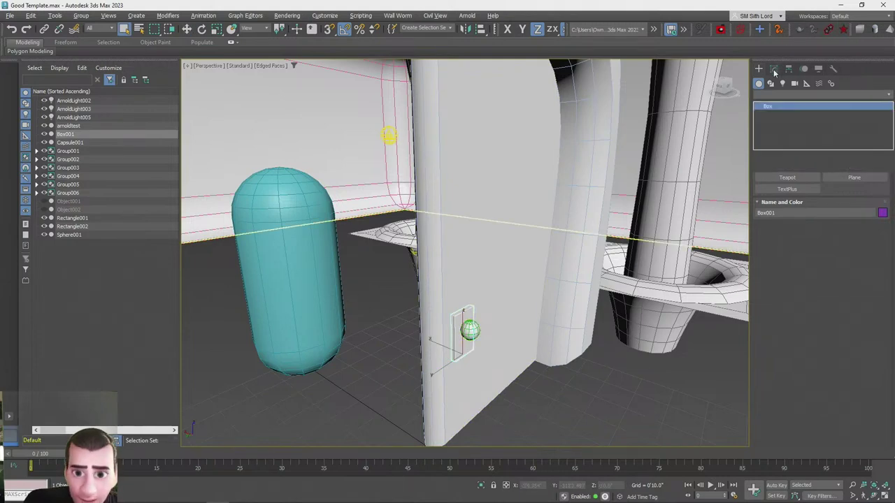
pyautogui.rightClick(767, 106)
pyautogui.click(834, 177)
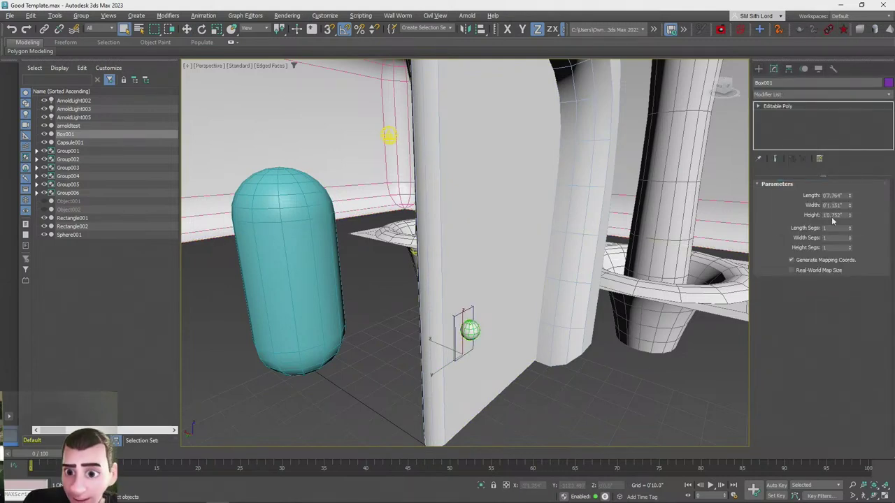
# Delete the handle plate's rear polygon facing the door, and attach the knob sphere to the plate
pyautogui.press('z')
pyautogui.click(831, 197)
pyautogui.scroll(3, 641, 340)
pyautogui.keyDown('alt'); pyautogui.moveTo(641, 341); pyautogui.dragTo(535, 287, button='middle'); pyautogui.keyUp('alt')
pyautogui.click(536, 289)
pyautogui.press('Delete')
pyautogui.scroll(-5, 535, 287)
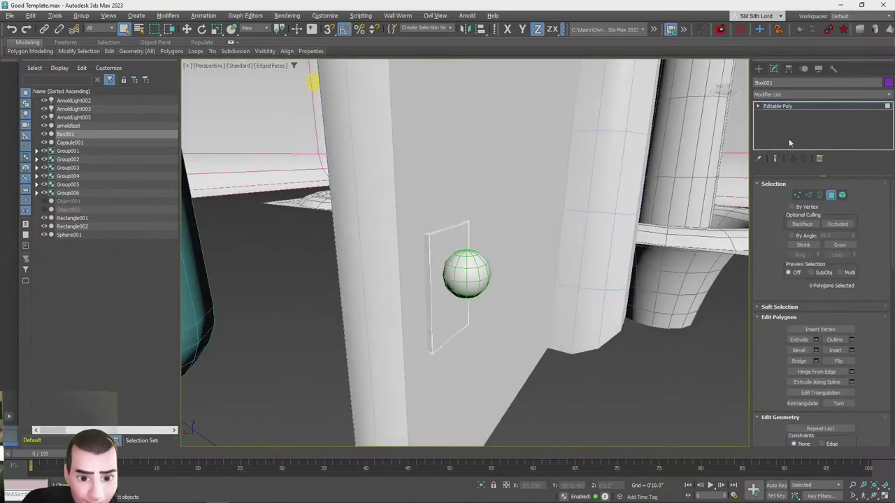
pyautogui.click(832, 195)
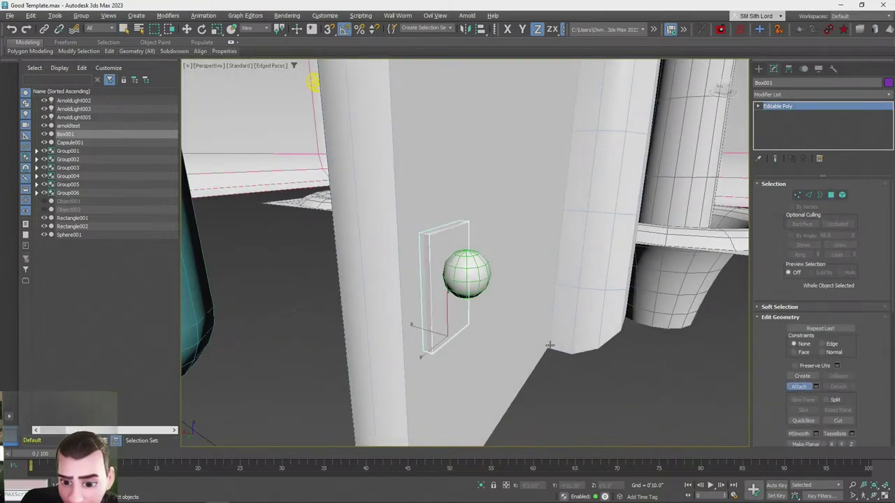
pyautogui.click(471, 278)
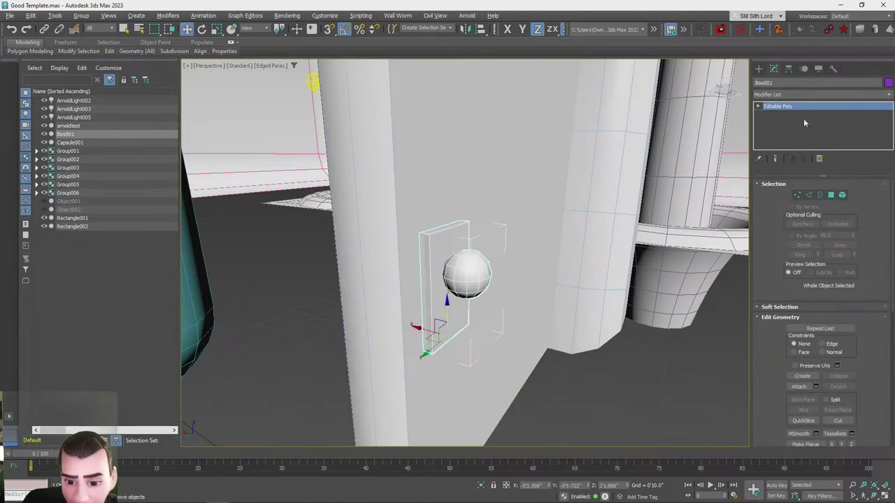
# Align the handle's pivot point to the center of the door panel on the X position only, and leave pivot editing
pyautogui.click(788, 70)
pyautogui.click(812, 134)
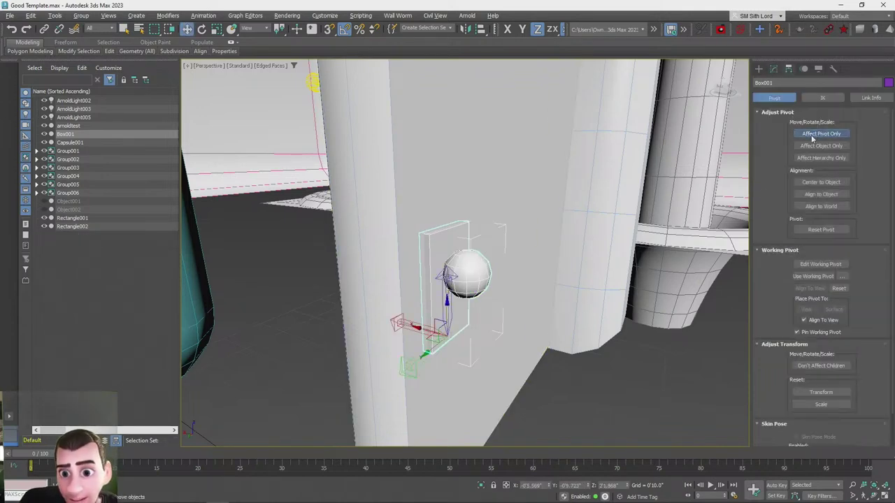
pyautogui.hotkey('alt', 'a')
pyautogui.click(390, 183)
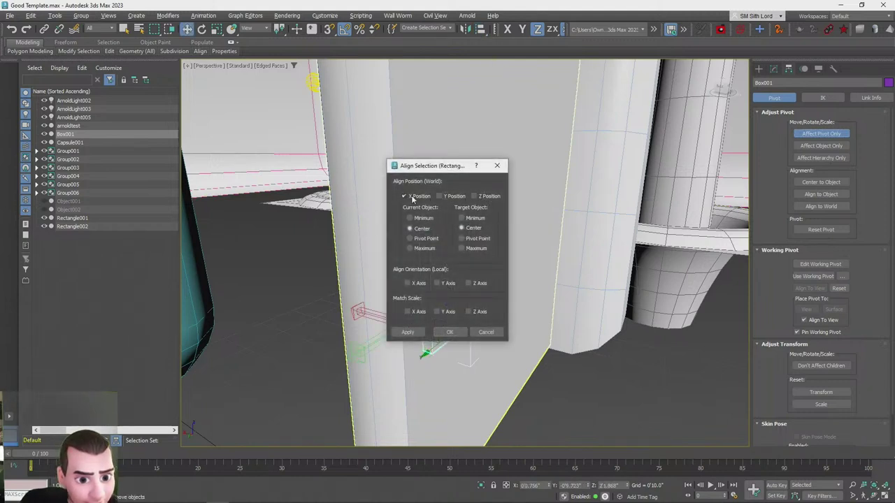
pyautogui.moveTo(426, 165); pyautogui.dragTo(619, 95)
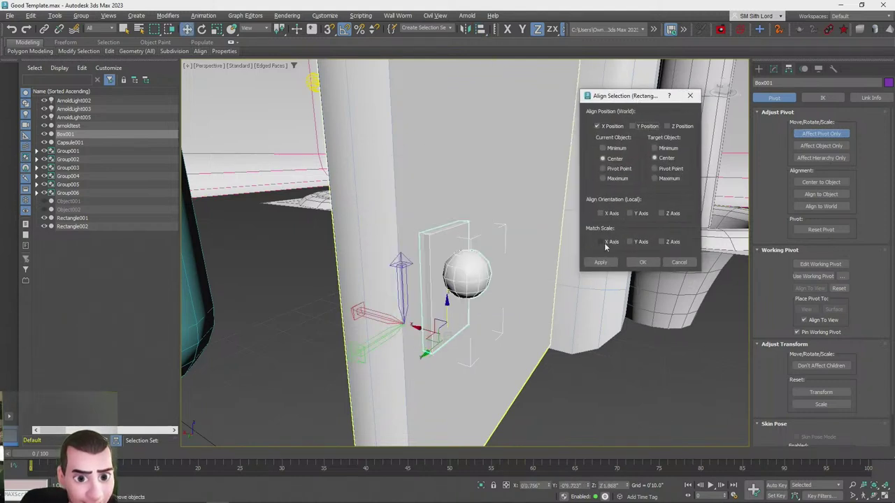
pyautogui.click(613, 168)
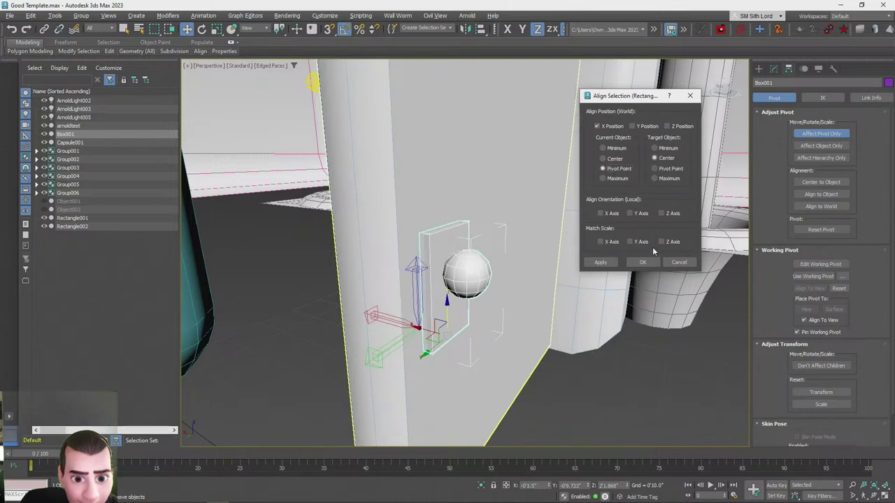
pyautogui.click(643, 262)
pyautogui.click(821, 132)
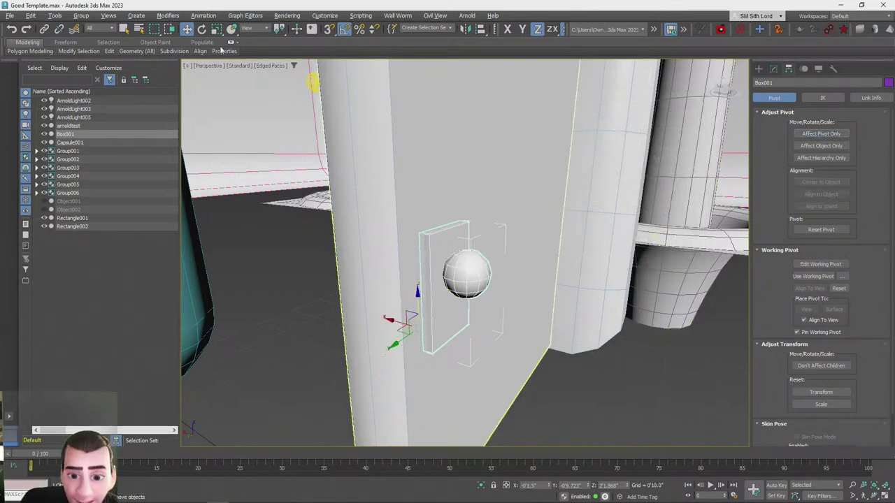
# Mirror the handle across the X axis as a copy onto the door's other side, and clear the selection
pyautogui.click(465, 30)
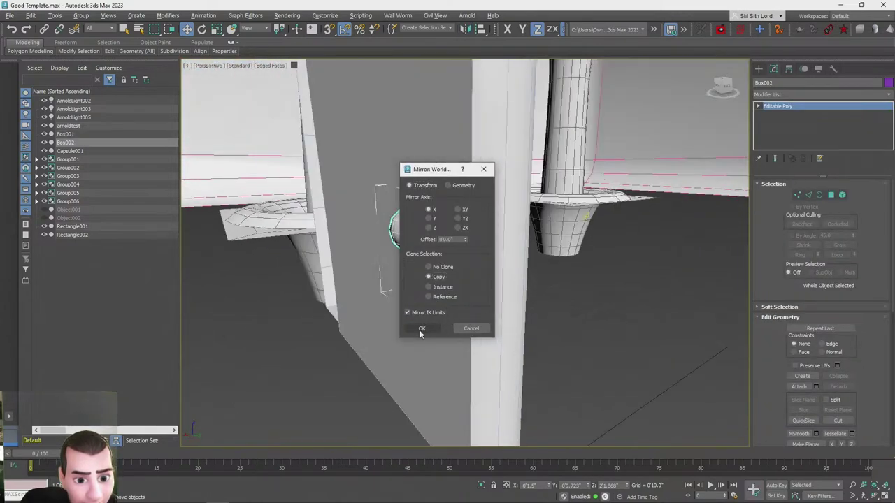
pyautogui.click(421, 329)
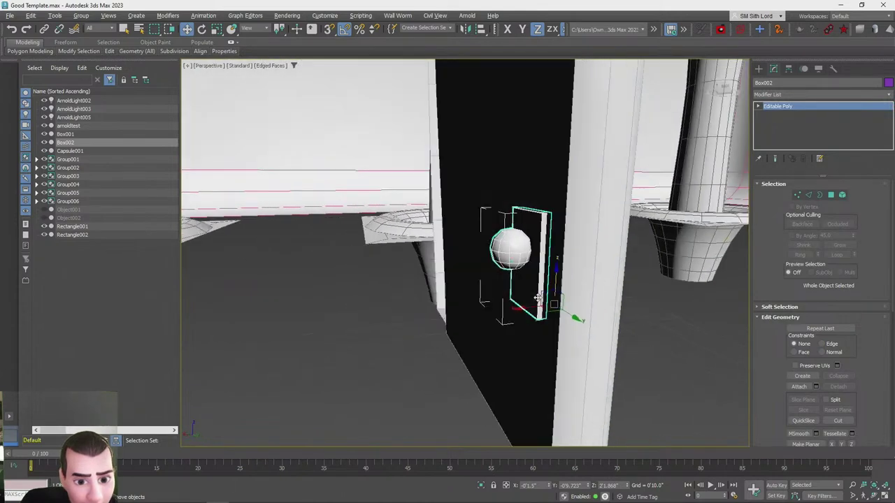
pyautogui.press('q')
pyautogui.click(686, 302)
# Attach the handles on both sides to the door panel, end the Attach mode, and clear the selection
pyautogui.keyDown('alt'); pyautogui.moveTo(625, 302); pyautogui.dragTo(848, 202, button='middle'); pyautogui.keyUp('alt')
pyautogui.click(532, 300)
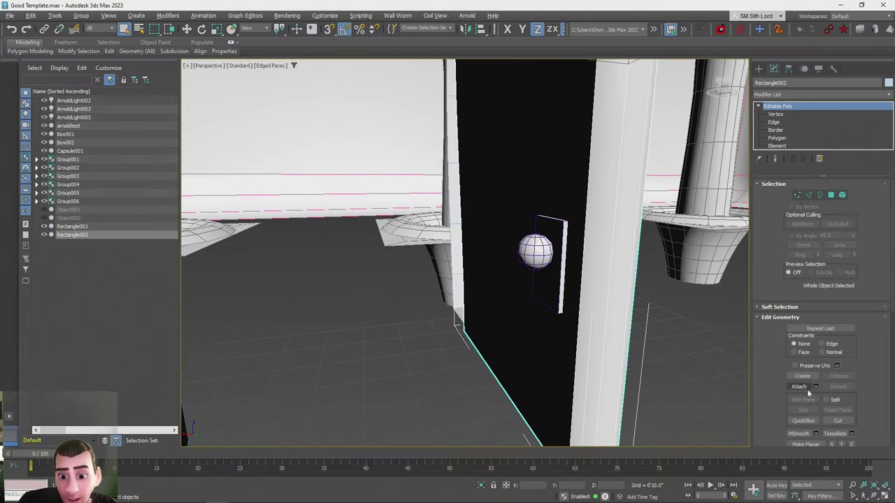
pyautogui.click(552, 253)
pyautogui.keyDown('alt'); pyautogui.moveTo(552, 252); pyautogui.dragTo(449, 249, button='middle'); pyautogui.keyUp('alt')
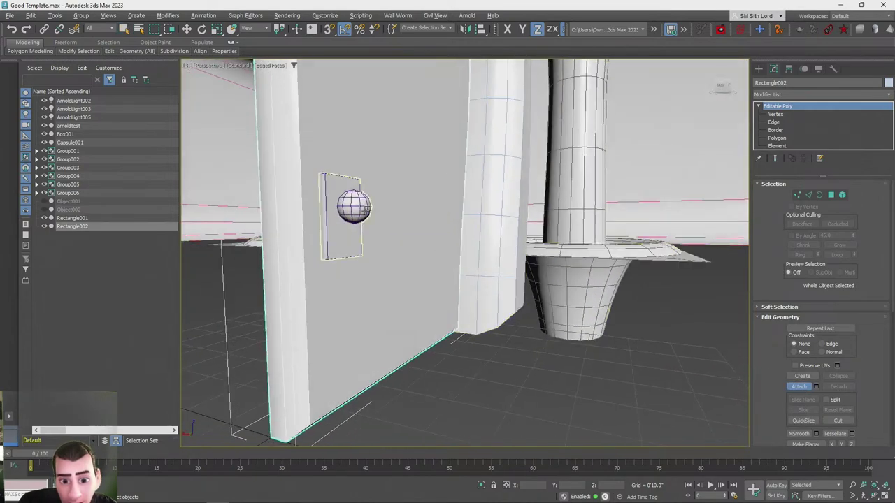
pyautogui.click(354, 207)
pyautogui.scroll(-3, 579, 271)
pyautogui.keyDown('alt'); pyautogui.moveTo(718, 319); pyautogui.dragTo(821, 413, button='middle'); pyautogui.keyUp('alt')
pyautogui.click(796, 389)
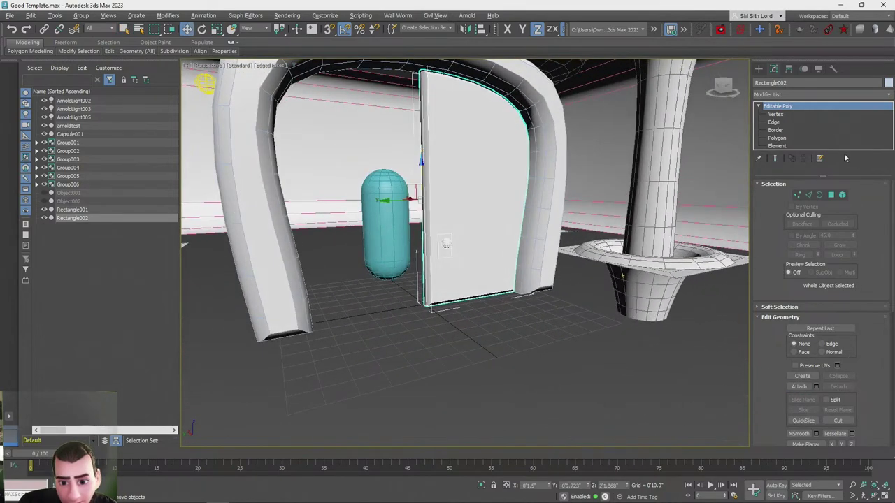
pyautogui.click(599, 355)
# Select the door panel with its attached knobs and start editing only its pivot
pyautogui.keyDown('alt'); pyautogui.moveTo(599, 356); pyautogui.dragTo(597, 340, button='middle'); pyautogui.keyUp('alt')
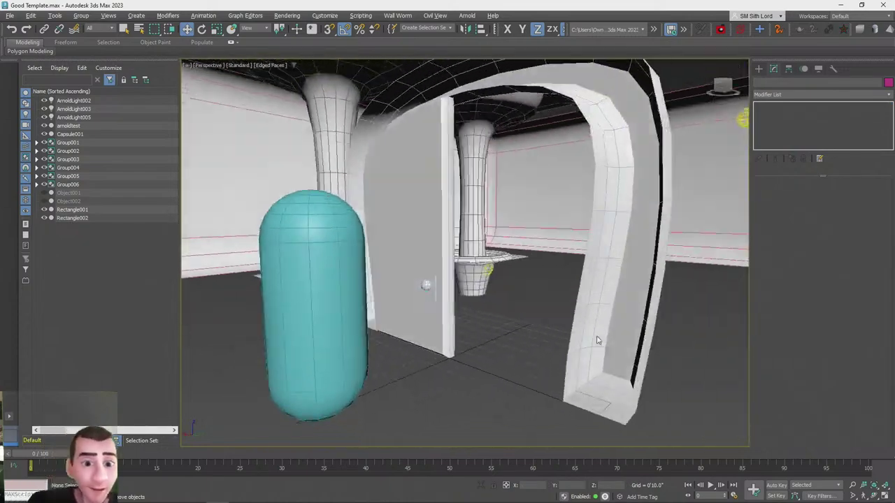
pyautogui.scroll(10, 597, 341)
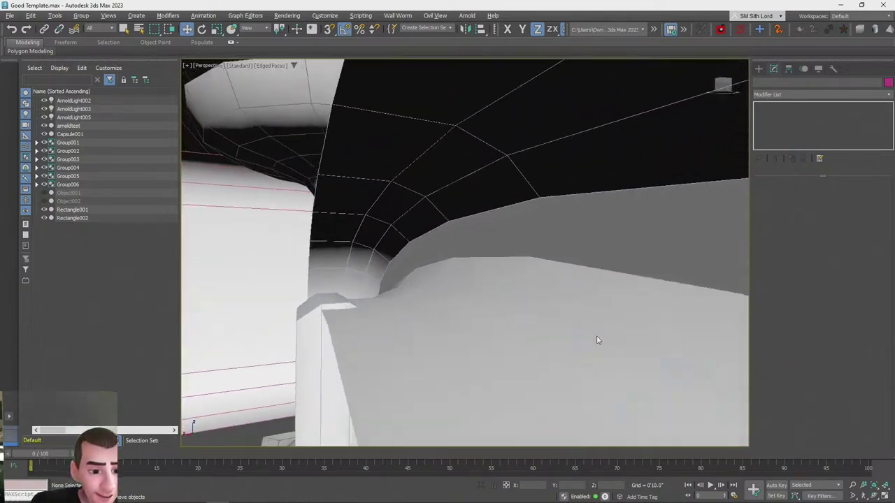
pyautogui.scroll(-9, 598, 341)
pyautogui.keyDown('alt'); pyautogui.moveTo(598, 340); pyautogui.dragTo(477, 281, button='middle'); pyautogui.keyUp('alt')
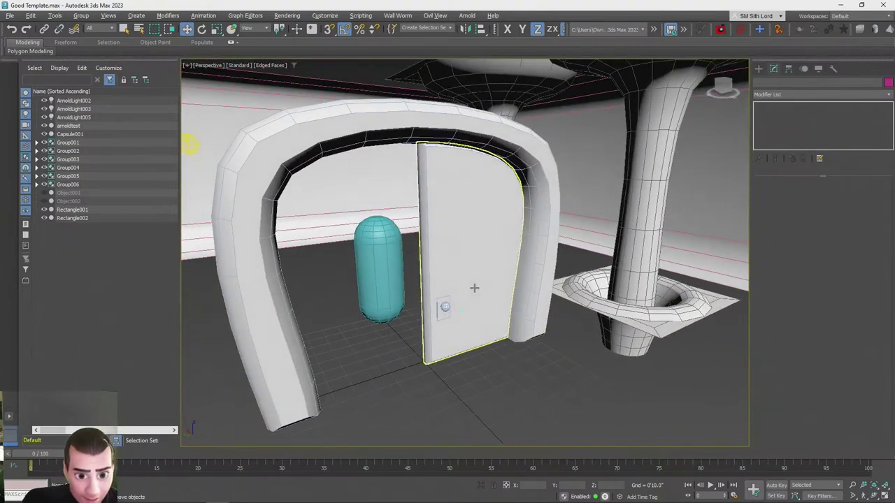
pyautogui.click(441, 262)
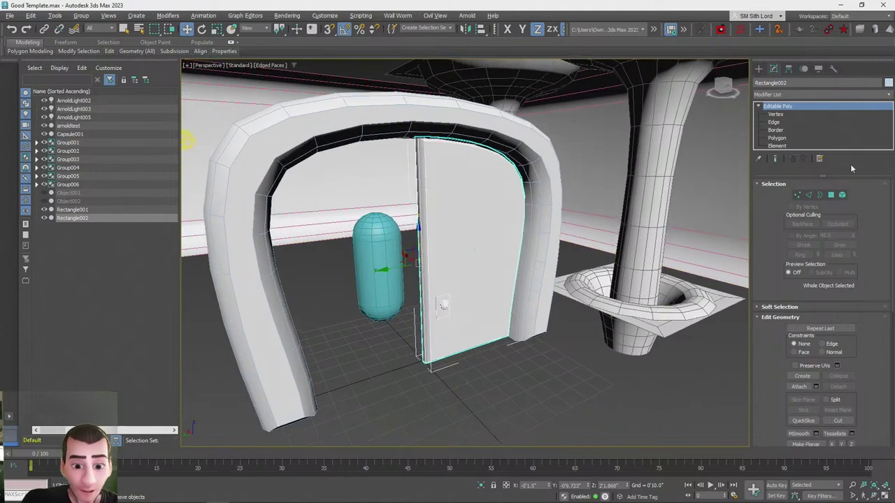
pyautogui.click(787, 69)
pyautogui.click(820, 133)
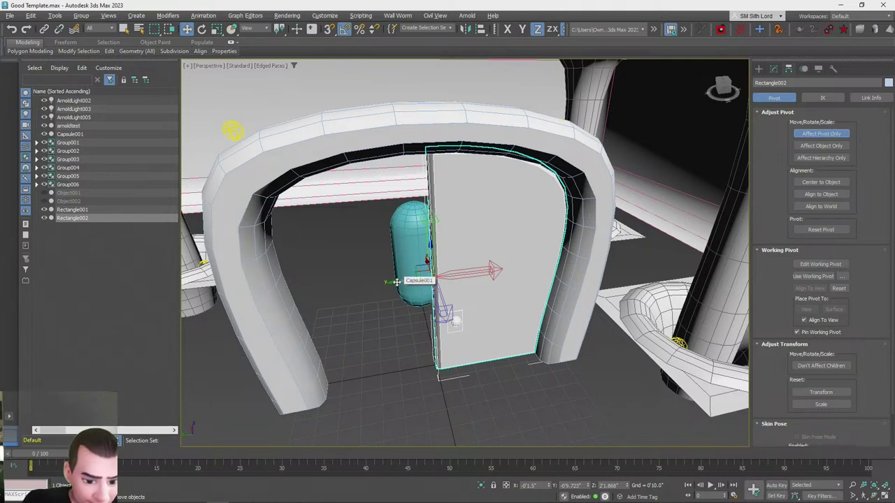
# Try to snap the door panel's pivot to its hinge-side edge, and undo each attempt
pyautogui.moveTo(396, 281); pyautogui.dragTo(565, 219)
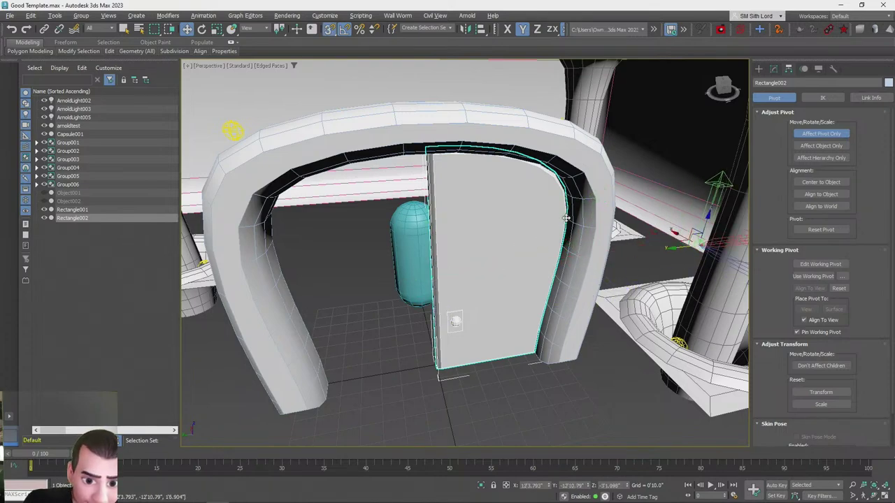
pyautogui.keyDown('alt'); pyautogui.moveTo(565, 219); pyautogui.dragTo(544, 228, button='middle'); pyautogui.keyUp('alt')
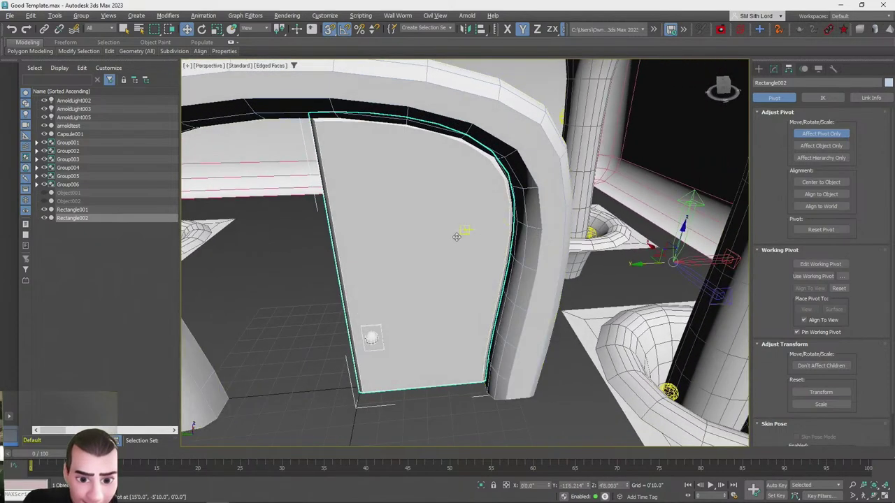
pyautogui.hotkey('ctrl', 'z')
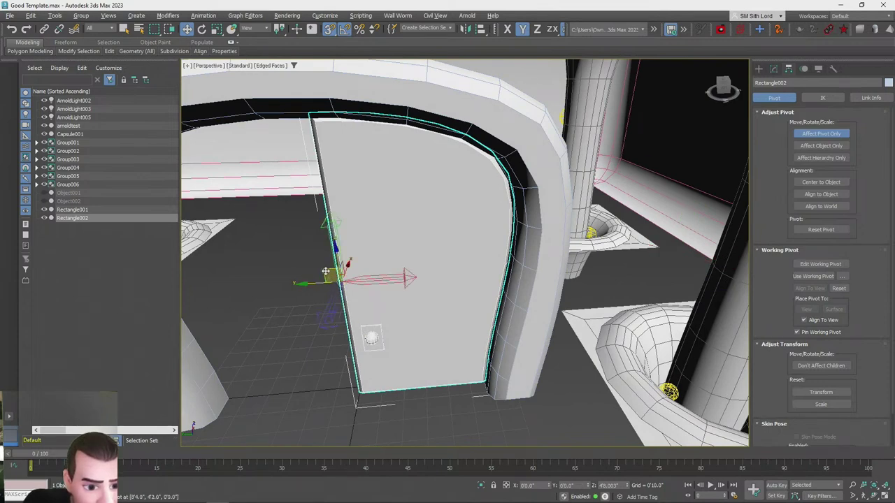
pyautogui.moveTo(407, 240); pyautogui.dragTo(515, 221)
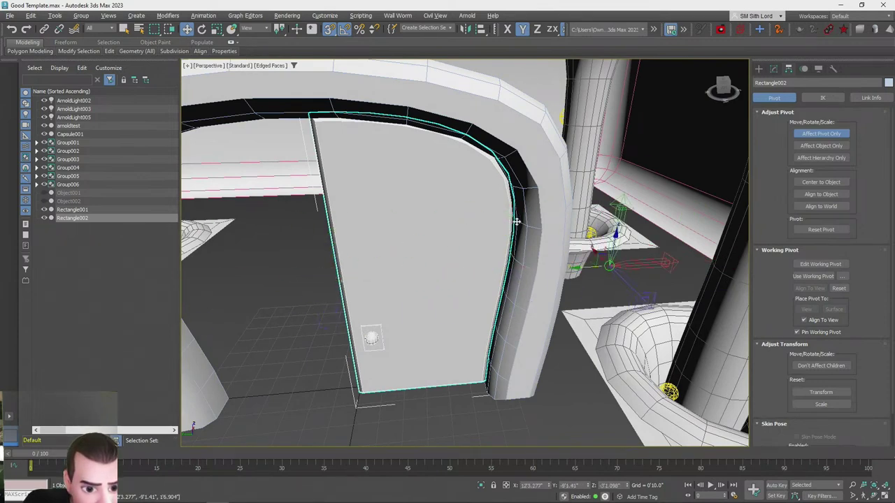
pyautogui.hotkey('ctrl', 'z')
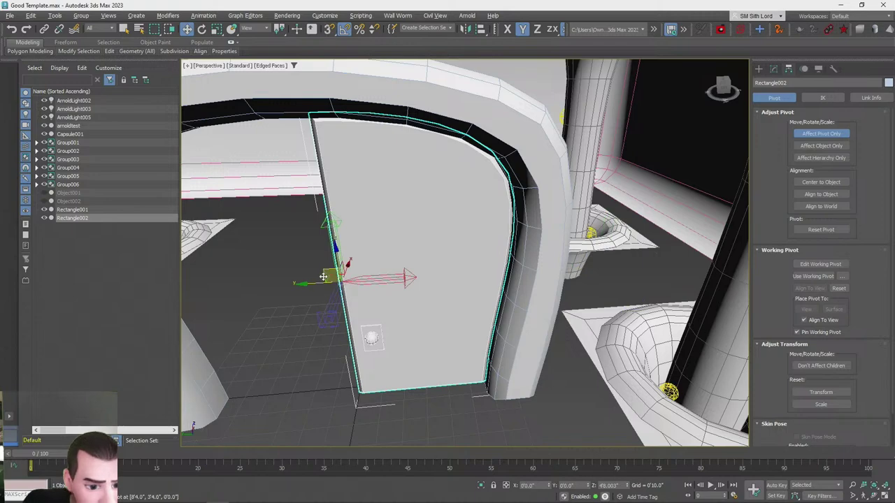
# Move the door panel's pivot freehand to its hinge-side edge, at about -5 ft 4.8 in on Y
pyautogui.moveTo(318, 281); pyautogui.dragTo(454, 292)
pyautogui.keyDown('alt'); pyautogui.moveTo(455, 295); pyautogui.dragTo(460, 261, button='middle'); pyautogui.keyUp('alt')
pyautogui.moveTo(472, 276); pyautogui.dragTo(506, 223)
pyautogui.scroll(6, 510, 226)
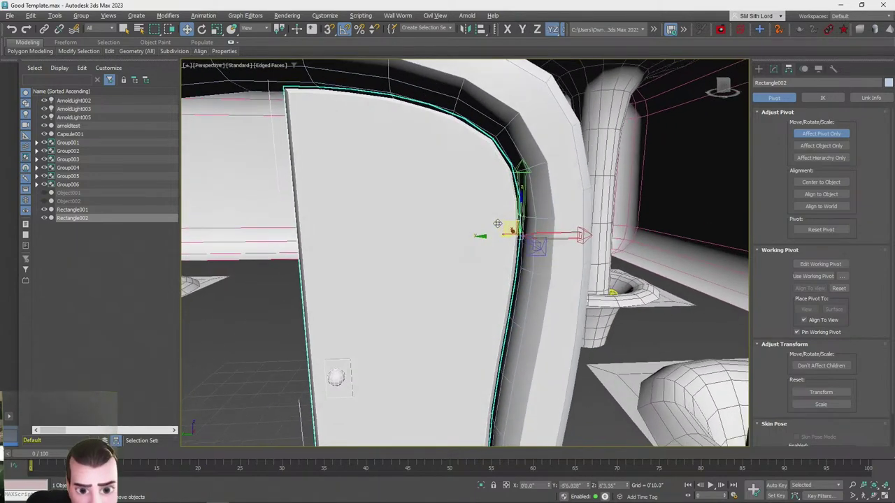
pyautogui.scroll(3, 488, 253)
pyautogui.moveTo(499, 258); pyautogui.dragTo(492, 259)
pyautogui.scroll(2, 491, 262)
pyautogui.keyDown('alt'); pyautogui.moveTo(492, 263); pyautogui.dragTo(447, 261, button='middle'); pyautogui.keyUp('alt')
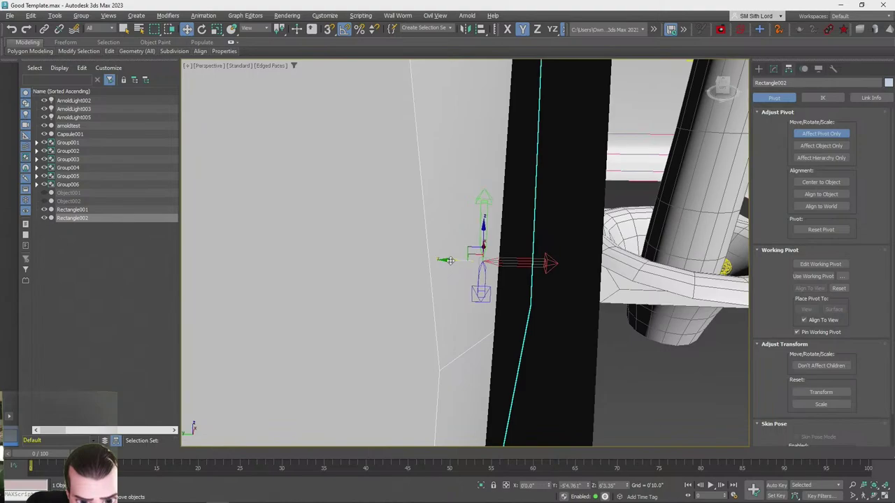
pyautogui.moveTo(450, 260); pyautogui.dragTo(456, 260)
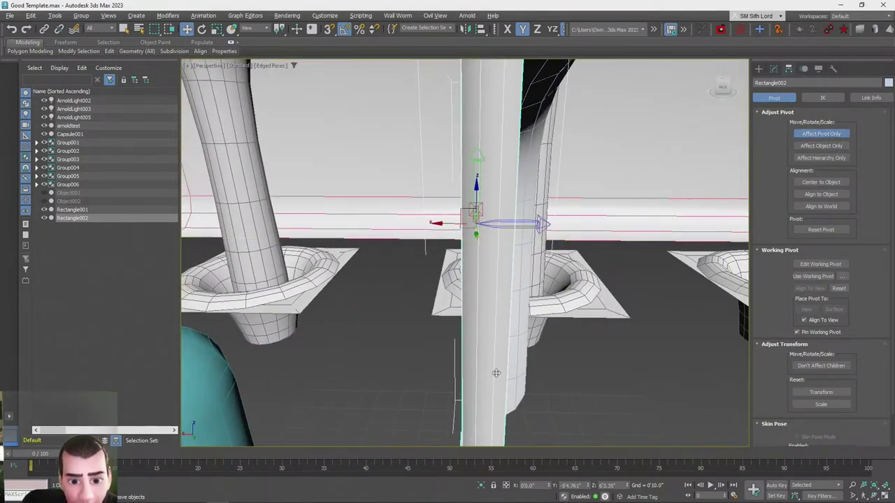
# Align the pivot to the door panel's center on the X and Z positions only, and leave pivot editing
pyautogui.click(478, 429)
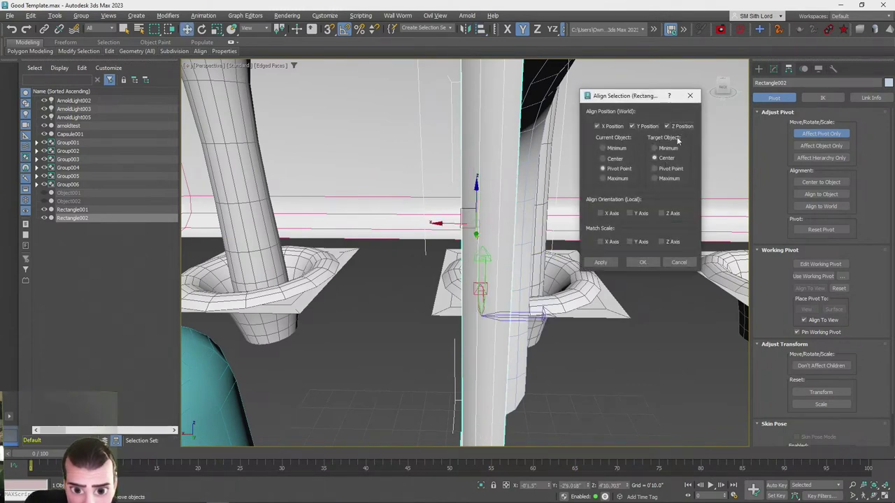
pyautogui.click(605, 126)
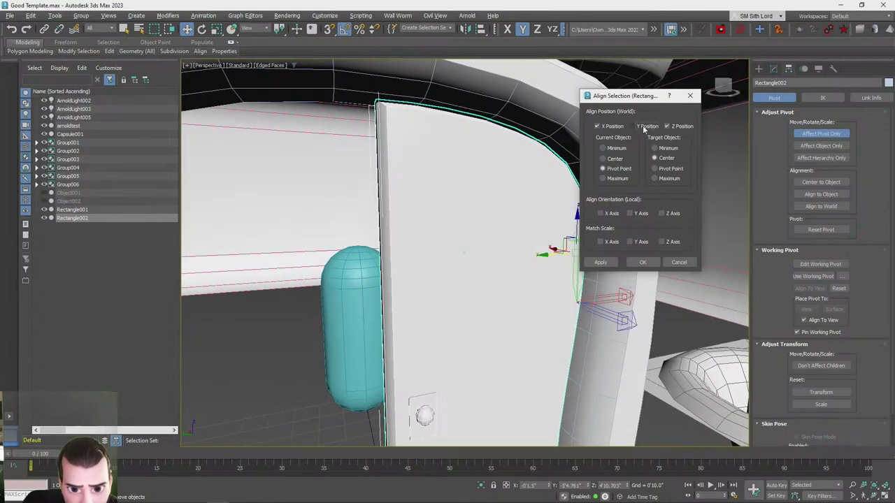
pyautogui.click(644, 262)
pyautogui.click(814, 135)
# Test swinging the door open about its hinge-side pivot, and undo each rotation
pyautogui.keyDown('alt'); pyautogui.moveTo(583, 314); pyautogui.dragTo(602, 314, button='middle'); pyautogui.keyUp('alt')
pyautogui.press('e')
pyautogui.moveTo(516, 254); pyautogui.dragTo(539, 240)
pyautogui.keyDown('alt'); pyautogui.moveTo(538, 239); pyautogui.dragTo(564, 285, button='middle'); pyautogui.keyUp('alt')
pyautogui.hotkey('ctrl', 'z')
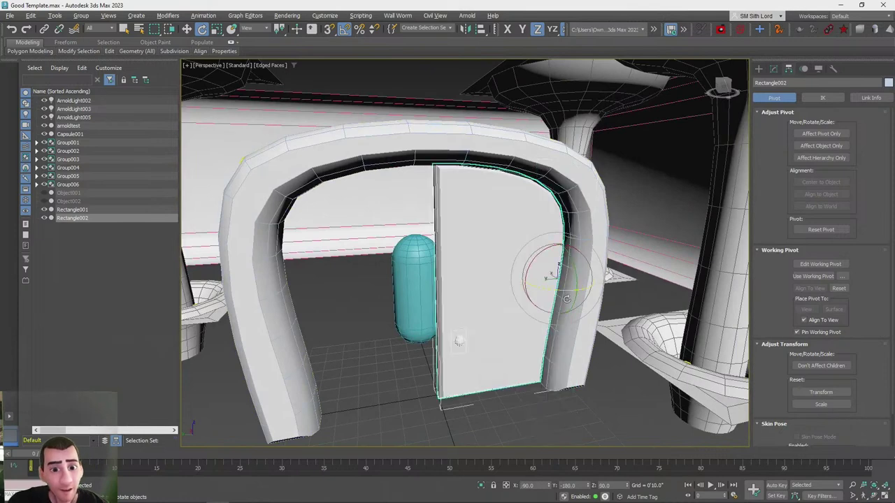
pyautogui.moveTo(552, 272); pyautogui.dragTo(583, 283)
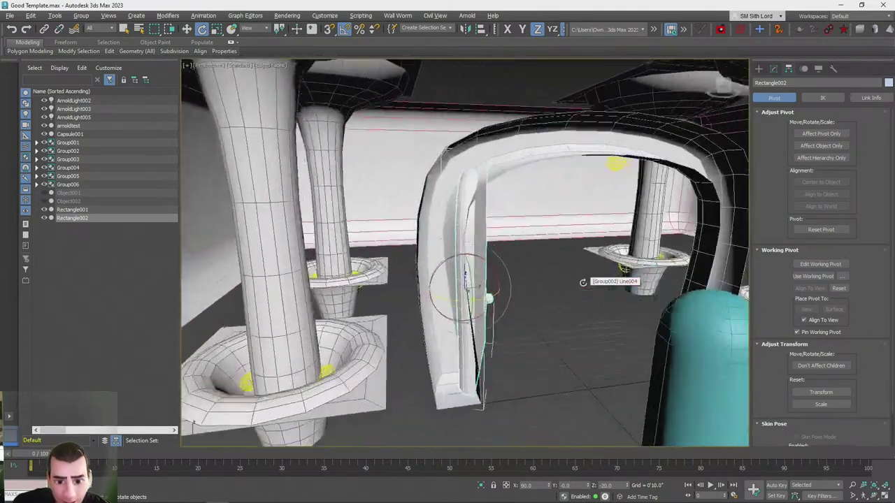
pyautogui.keyDown('alt'); pyautogui.moveTo(583, 282); pyautogui.dragTo(553, 271, button='middle'); pyautogui.keyUp('alt')
pyautogui.hotkey('ctrl', 'z')
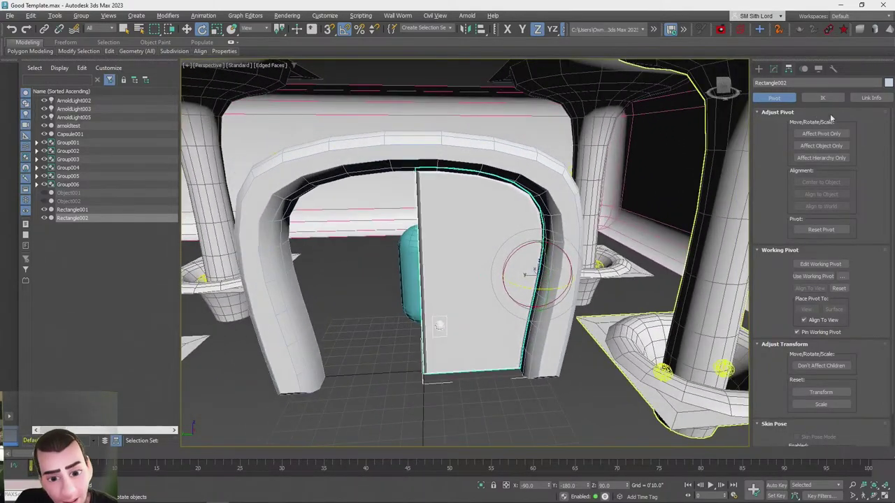
pyautogui.click(815, 134)
pyautogui.press('w')
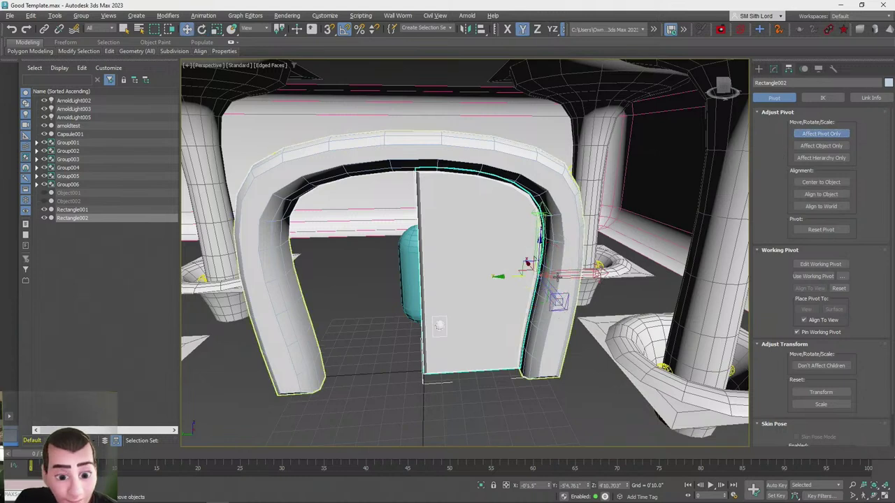
pyautogui.press('s')
pyautogui.moveTo(497, 280); pyautogui.dragTo(511, 291)
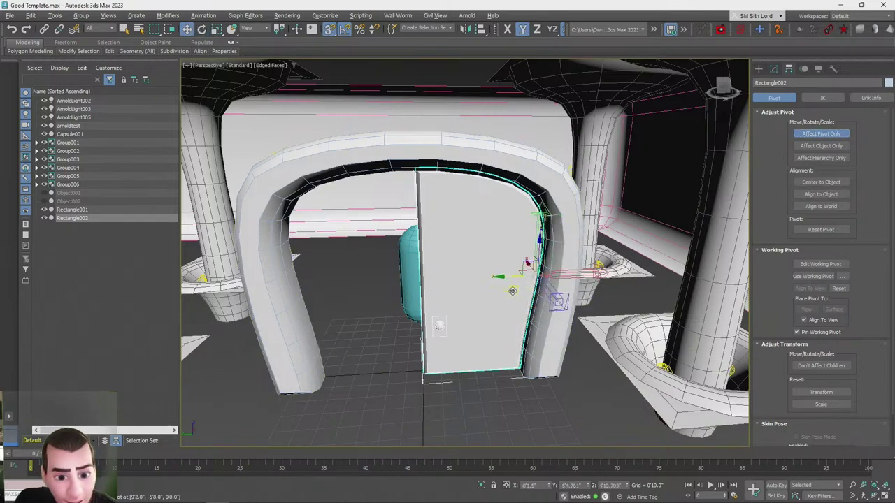
pyautogui.click(821, 134)
# Try rotating the door open about its vertical hinge axis again, and undo the rotation
pyautogui.press('e')
pyautogui.moveTo(508, 287); pyautogui.dragTo(553, 292)
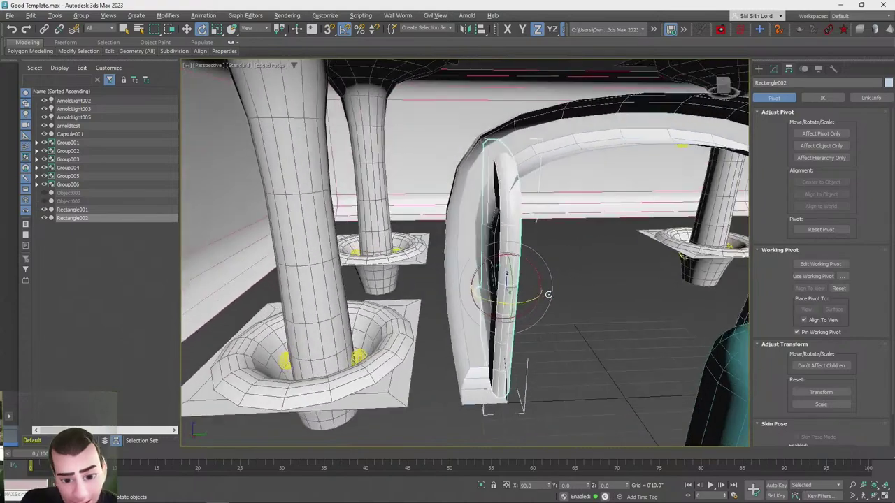
pyautogui.rightClick(547, 293)
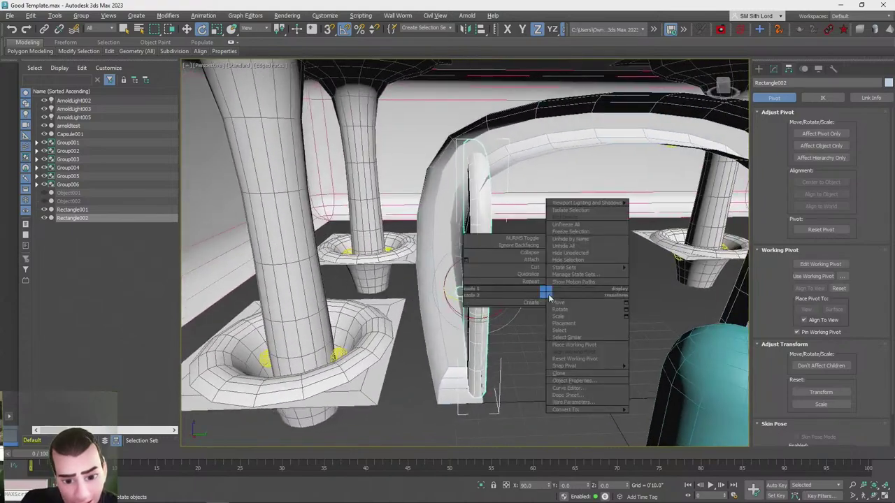
pyautogui.click(562, 2)
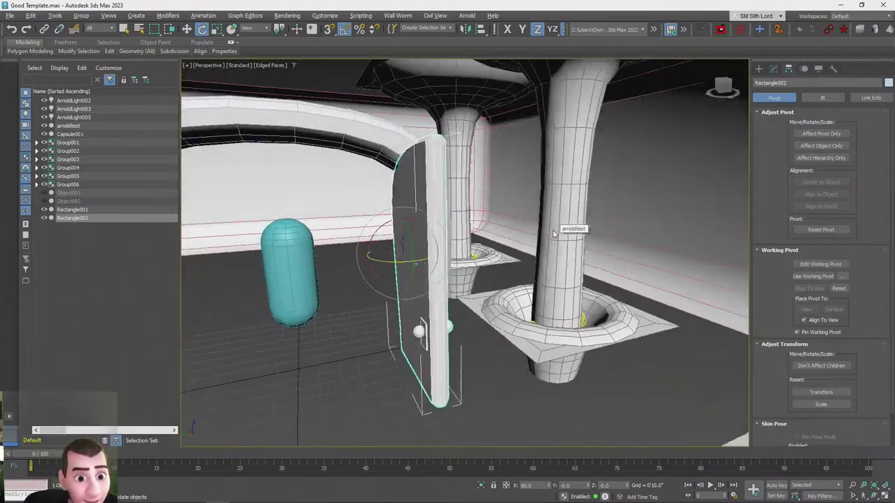
pyautogui.keyDown('alt'); pyautogui.moveTo(553, 235); pyautogui.dragTo(534, 291, button='middle'); pyautogui.keyUp('alt')
pyautogui.moveTo(532, 299)
pyautogui.mouseDown()
pyautogui.moveTo(489, 280)
pyautogui.moveTo(507, 281)
pyautogui.moveTo(469, 283)
pyautogui.moveTo(538, 285)
pyautogui.mouseUp()
pyautogui.keyDown('alt'); pyautogui.moveTo(606, 234); pyautogui.dragTo(631, 210, button='middle'); pyautogui.keyUp('alt')
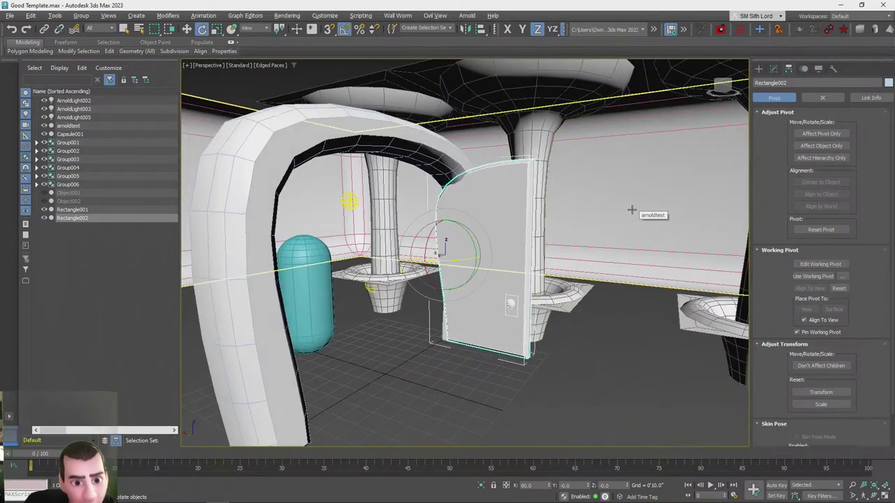
pyautogui.hotkey('ctrl', 'z')
# Clear the door selection and turn off edged faces so the viewport uses plain default shading
pyautogui.press('q')
pyautogui.click(587, 359)
pyautogui.keyDown('alt'); pyautogui.moveTo(587, 358); pyautogui.dragTo(650, 353, button='middle'); pyautogui.keyUp('alt')
pyautogui.press('F3')
pyautogui.press('F3')
pyautogui.press('F4')
pyautogui.moveTo(672, 223)
pyautogui.keyDown('alt'); pyautogui.mouseDown(button='middle')
pyautogui.moveTo(681, 243)
pyautogui.moveTo(658, 259)
pyautogui.mouseUp(button='middle'); pyautogui.keyUp('alt')
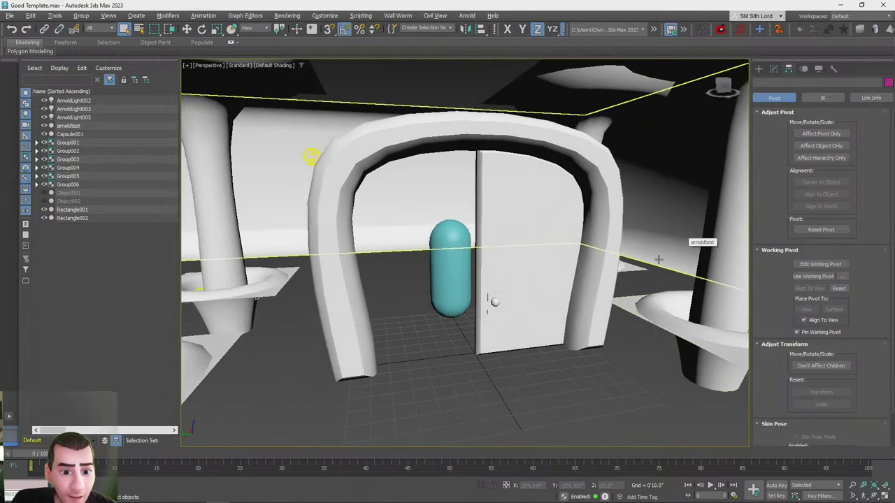
# Move the doorway arch and its door together onto the room's far wall, with the door's pivot at about X 20 ft 3 in
pyautogui.click(569, 270)
pyautogui.keyDown('ctrl'); pyautogui.click(592, 305); pyautogui.keyUp('ctrl')
pyautogui.keyDown('alt'); pyautogui.moveTo(543, 245); pyautogui.dragTo(590, 251, button='middle'); pyautogui.keyUp('alt')
pyautogui.moveTo(476, 258); pyautogui.dragTo(286, 224)
pyautogui.keyDown('alt'); pyautogui.moveTo(285, 224); pyautogui.dragTo(567, 288, button='middle'); pyautogui.keyUp('alt')
pyautogui.moveTo(558, 267); pyautogui.dragTo(426, 264)
pyautogui.keyDown('alt'); pyautogui.moveTo(426, 263); pyautogui.dragTo(496, 406, button='middle'); pyautogui.keyUp('alt')
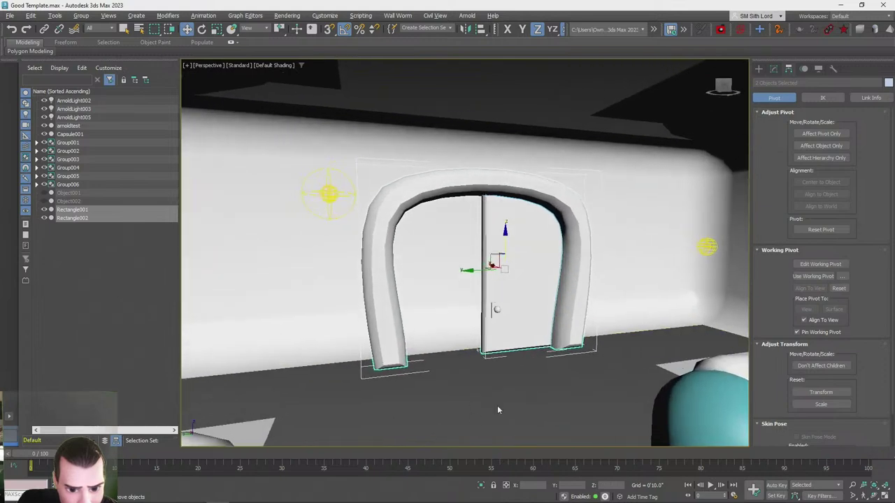
# Mirror only the door panel across the Y axis as a copy
pyautogui.click(497, 406)
pyautogui.click(499, 305)
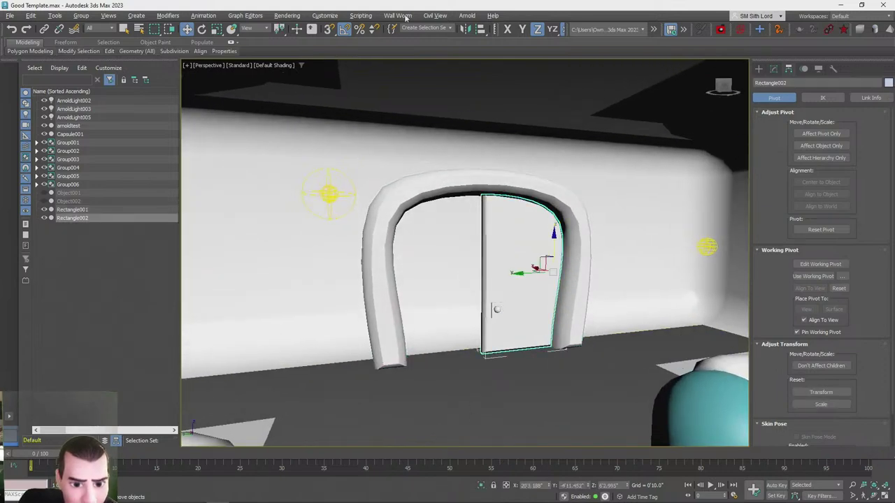
pyautogui.click(465, 29)
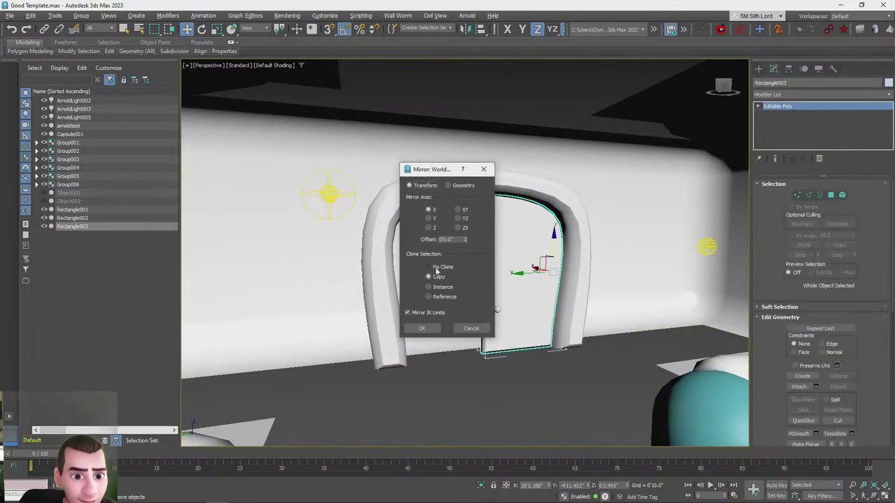
pyautogui.click(429, 219)
pyautogui.click(422, 329)
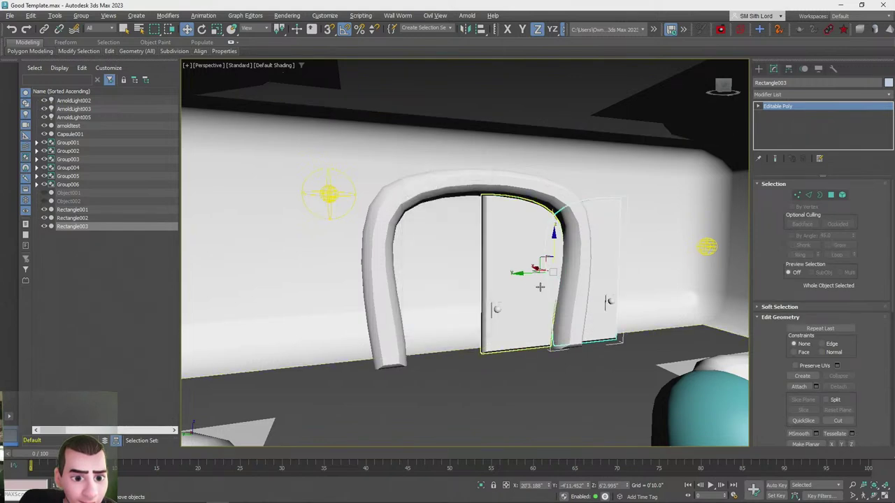
# Move the mirrored door along Y into the arch's empty half, snap its inner edge to the first door's edge, and clear the selection
pyautogui.moveTo(523, 273); pyautogui.dragTo(372, 274)
pyautogui.scroll(4, 377, 274)
pyautogui.keyDown('alt'); pyautogui.moveTo(379, 273); pyautogui.dragTo(444, 202, button='middle'); pyautogui.keyUp('alt')
pyautogui.scroll(-2, 441, 242)
pyautogui.moveTo(328, 276); pyautogui.dragTo(353, 299)
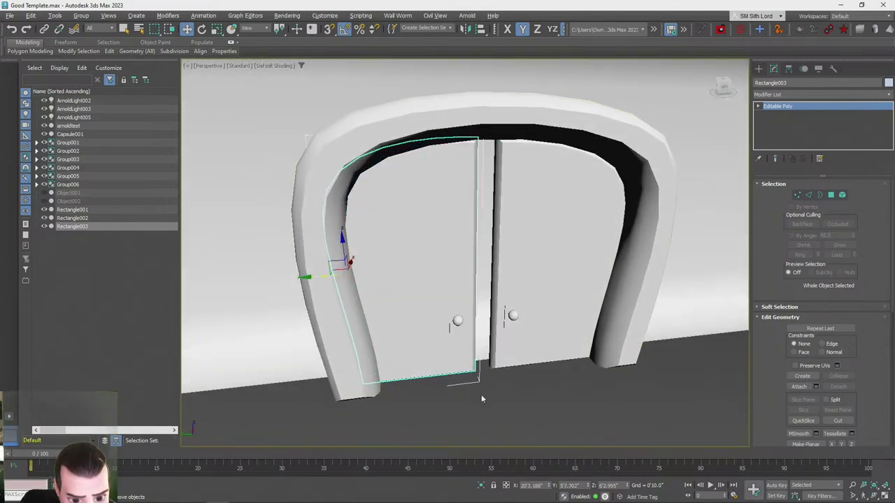
pyautogui.keyDown('alt'); pyautogui.moveTo(481, 399); pyautogui.dragTo(481, 396, button='middle'); pyautogui.keyUp('alt')
pyautogui.scroll(5, 485, 248)
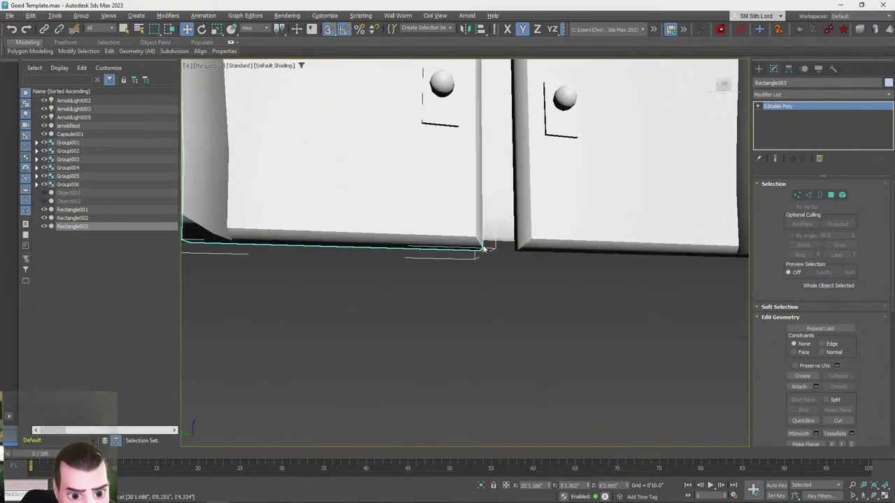
pyautogui.moveTo(481, 249); pyautogui.dragTo(516, 249)
pyautogui.press('q')
pyautogui.click(566, 324)
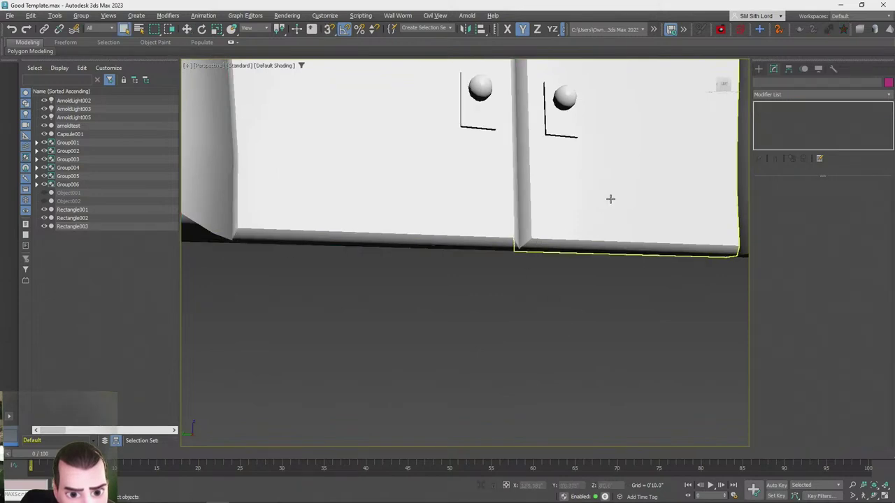
pyautogui.scroll(-8, 610, 199)
pyautogui.scroll(-10, 610, 198)
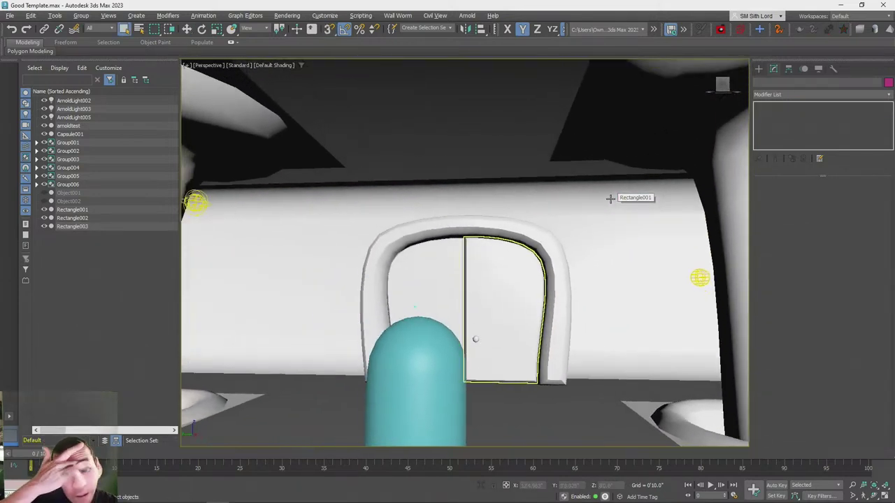
pyautogui.scroll(-6, 610, 200)
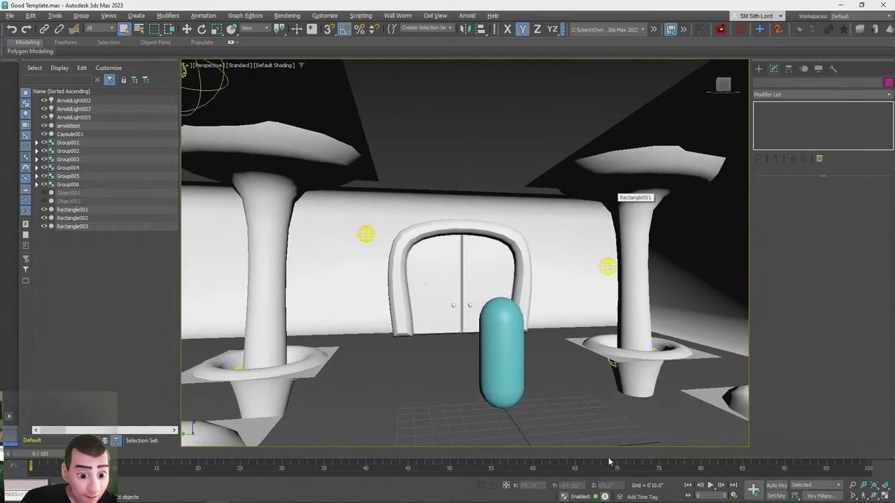
pyautogui.scroll(5, 705, 248)
pyautogui.keyDown('alt'); pyautogui.moveTo(610, 199); pyautogui.dragTo(541, 331, button='middle'); pyautogui.keyUp('alt')
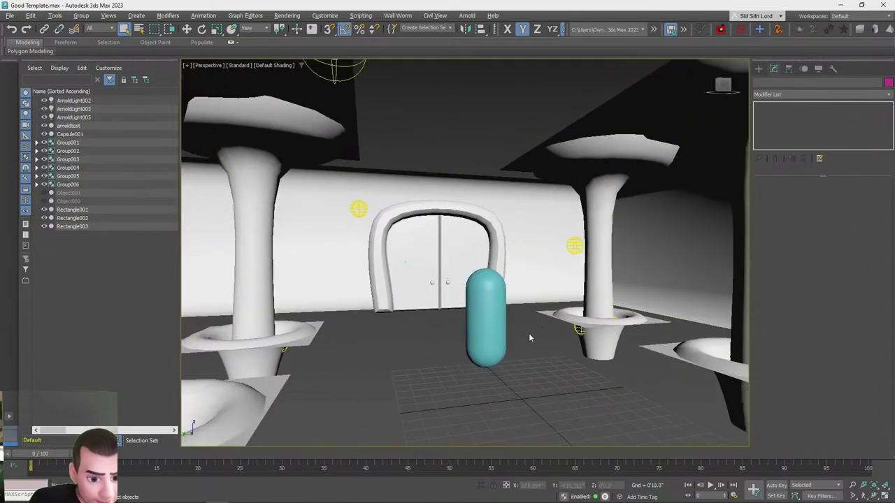
# Move the teal capsule along X to about -10 ft 1 in, clear of the doorway, and test-render the perspective view
pyautogui.click(478, 341)
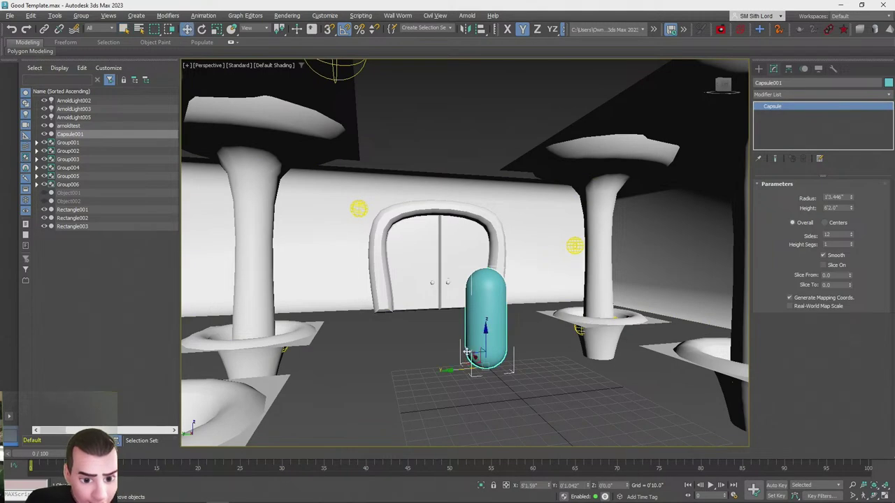
pyautogui.moveTo(475, 358); pyautogui.dragTo(646, 481)
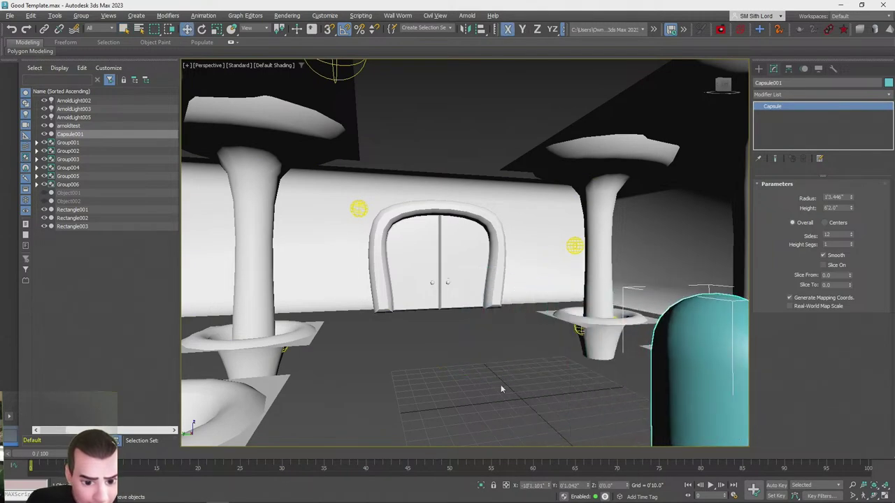
pyautogui.click(500, 385)
pyautogui.hotkey('shift', 'q')
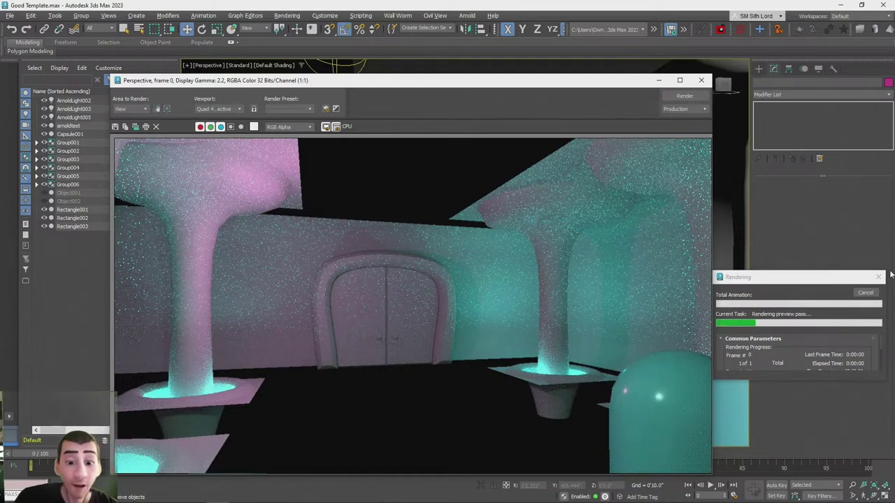
pyautogui.click(701, 80)
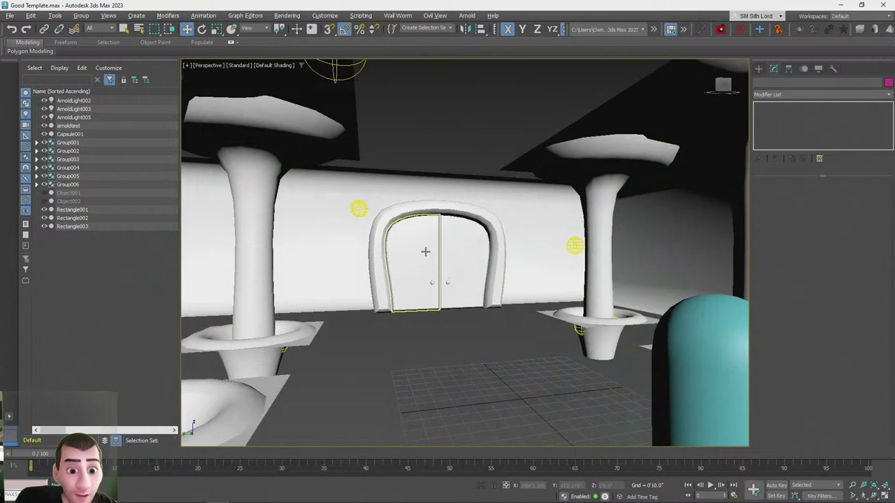
# Rotate the left door panel -15 degrees about Z on its hinge-side pivot so it stands ajar
pyautogui.click(447, 294)
pyautogui.scroll(3, 453, 278)
pyautogui.keyDown('alt'); pyautogui.moveTo(452, 278); pyautogui.dragTo(434, 333, button='middle'); pyautogui.keyUp('alt')
pyautogui.press('e')
pyautogui.moveTo(424, 343); pyautogui.dragTo(424, 346)
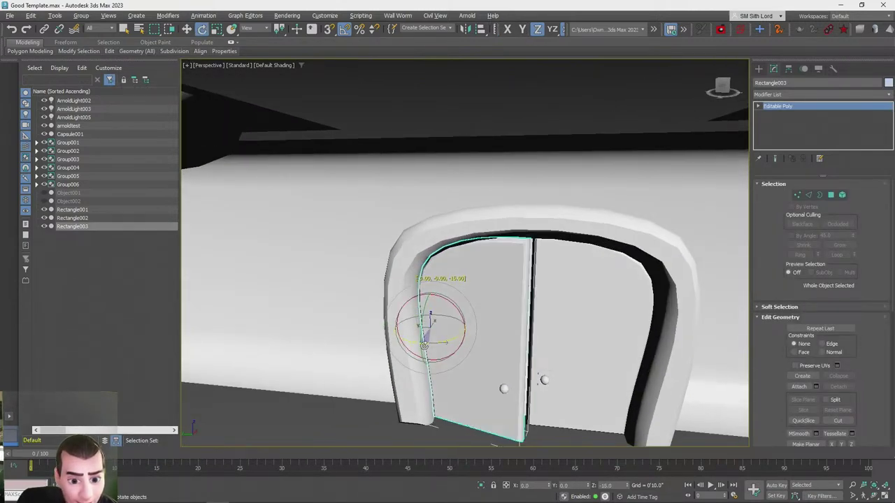
pyautogui.keyDown('alt'); pyautogui.moveTo(543, 321); pyautogui.dragTo(729, 107, button='middle'); pyautogui.keyUp('alt')
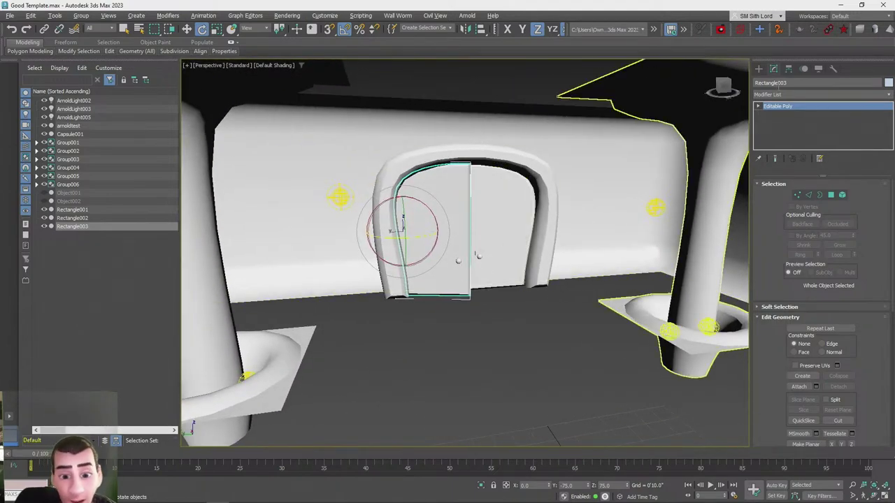
# Create an Arnold light with the Quad shape on the floor in front of the double doors
pyautogui.press('q')
pyautogui.click(758, 69)
pyautogui.click(783, 83)
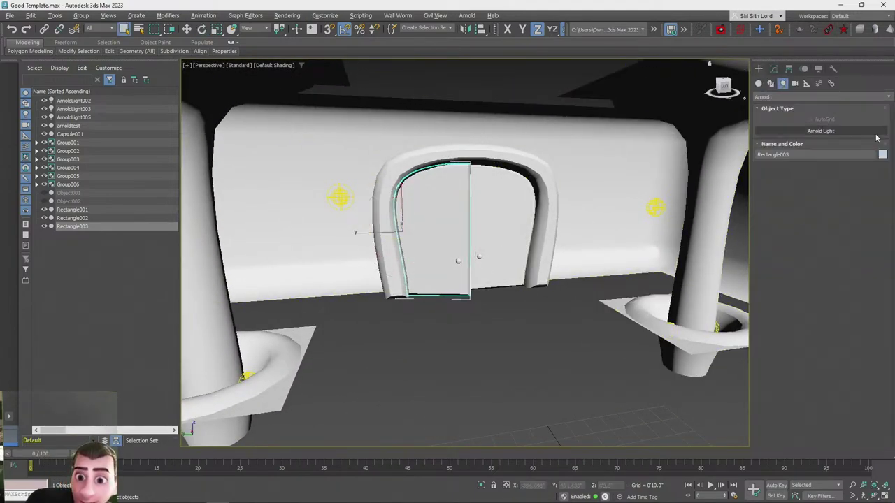
pyautogui.click(820, 132)
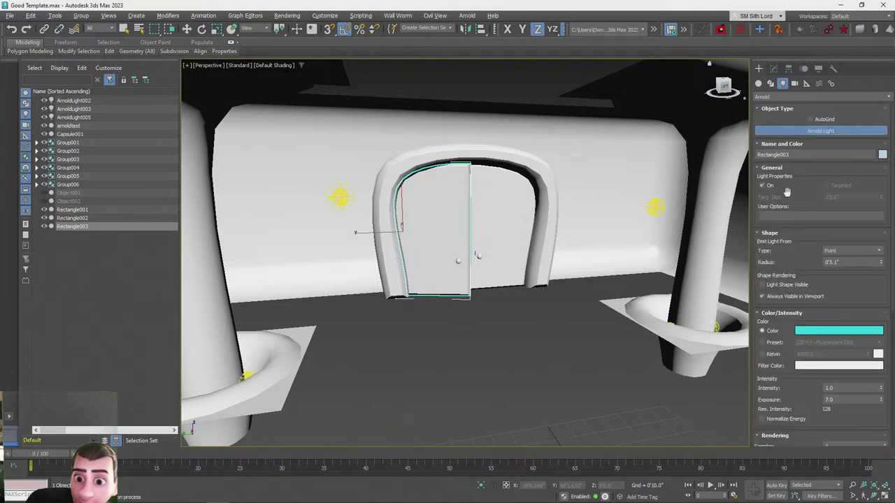
pyautogui.click(877, 252)
pyautogui.click(832, 285)
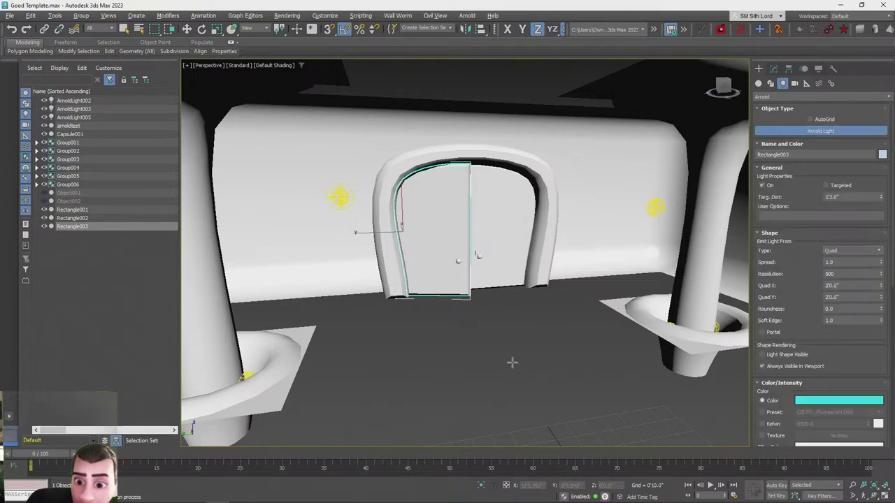
pyautogui.click(483, 335)
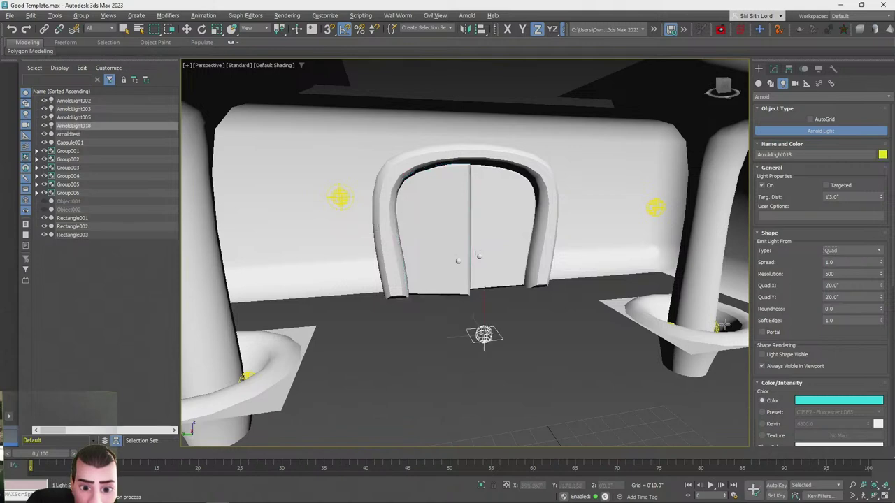
# Set the new Arnold light's colour to a light pink
pyautogui.click(825, 403)
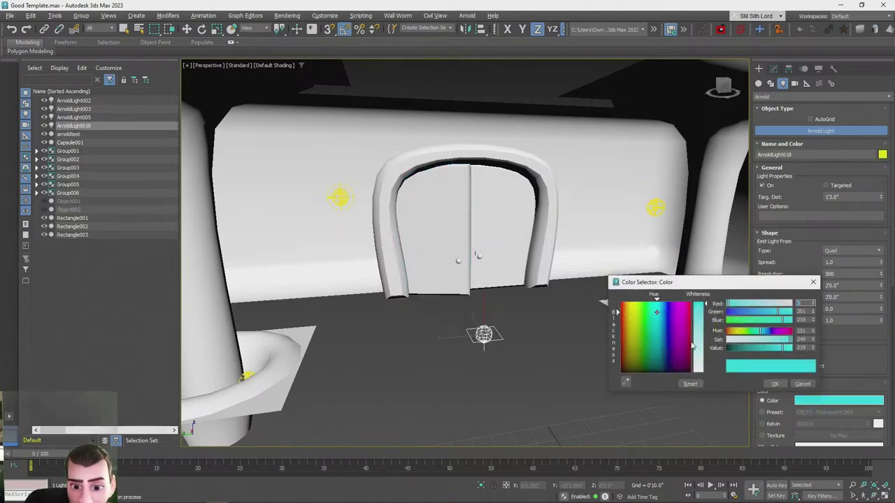
pyautogui.click(696, 348)
pyautogui.moveTo(662, 314); pyautogui.dragTo(690, 312)
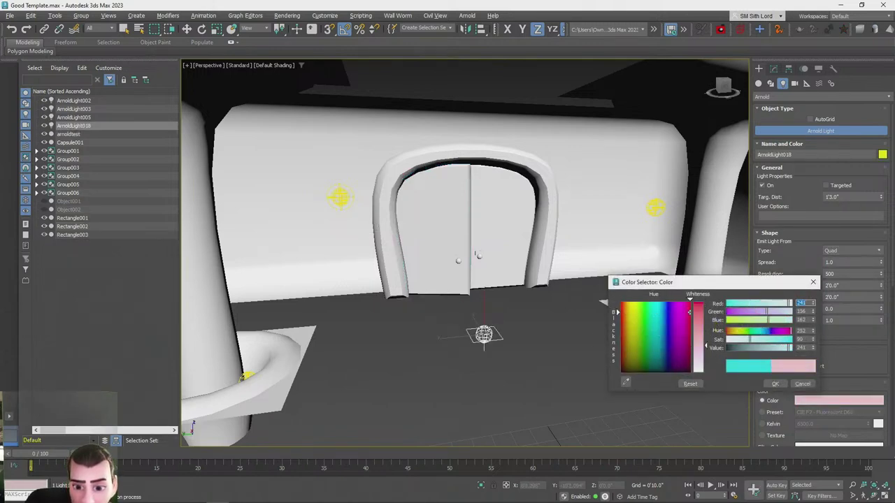
pyautogui.click(774, 384)
# Rotate the Arnold light 90 degrees about Y and move it to the foot of the double doors
pyautogui.moveTo(483, 288); pyautogui.dragTo(488, 290, button='middle')
pyautogui.press('e')
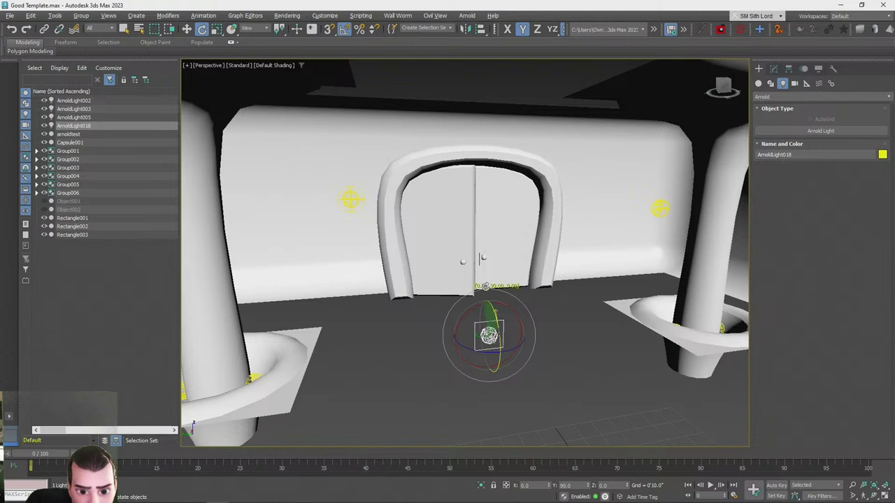
pyautogui.press('w')
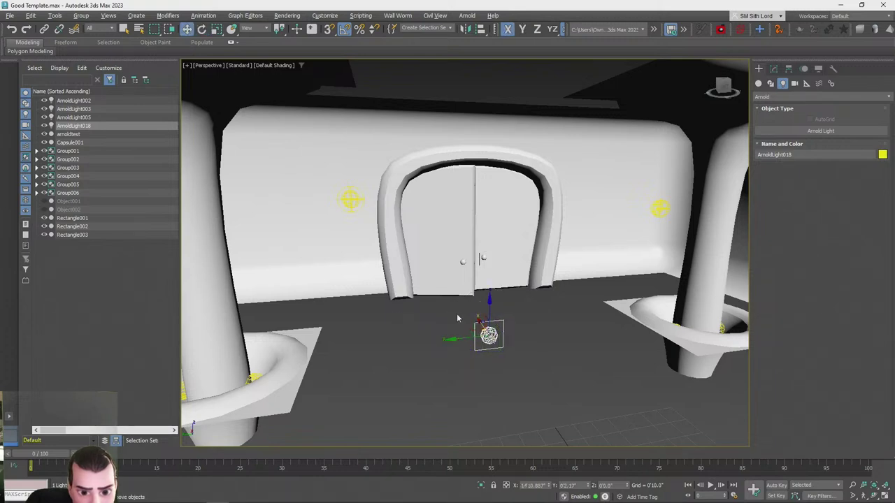
pyautogui.moveTo(503, 297); pyautogui.dragTo(491, 302)
pyautogui.click(483, 324)
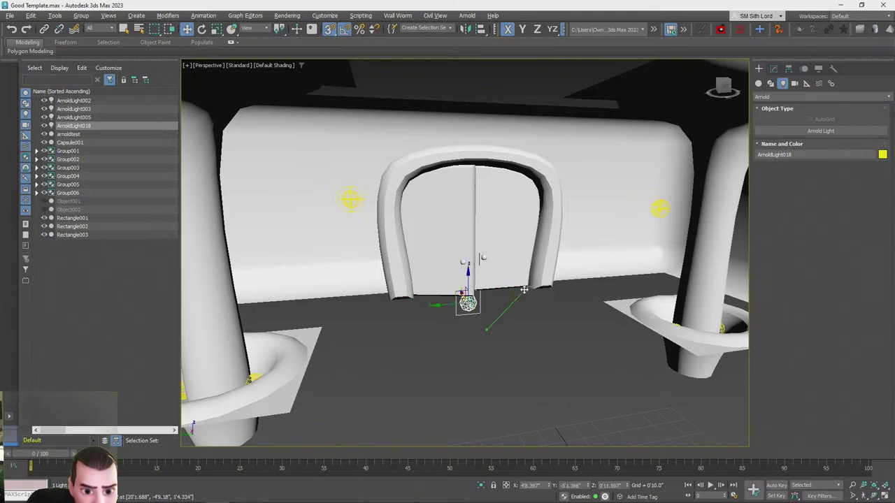
# Raise the light to a Z height of about 6'3" and push it along X behind the doors
pyautogui.scroll(10, 496, 302)
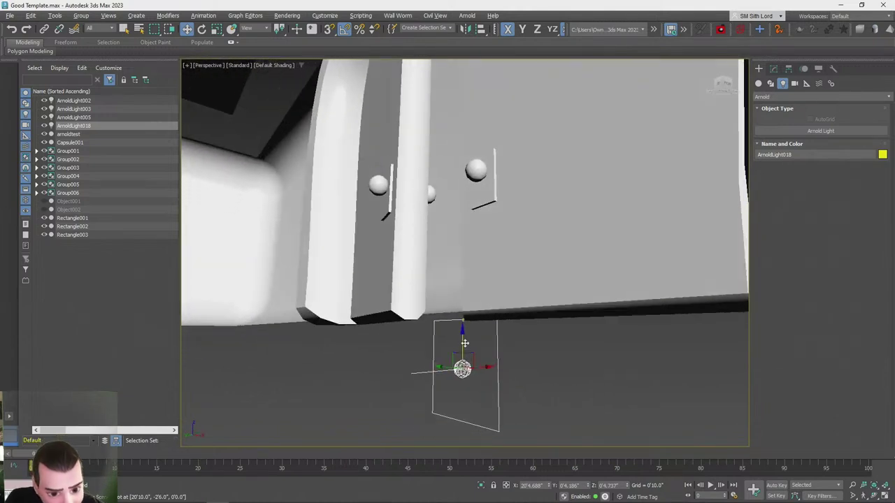
pyautogui.moveTo(464, 342); pyautogui.dragTo(457, 230)
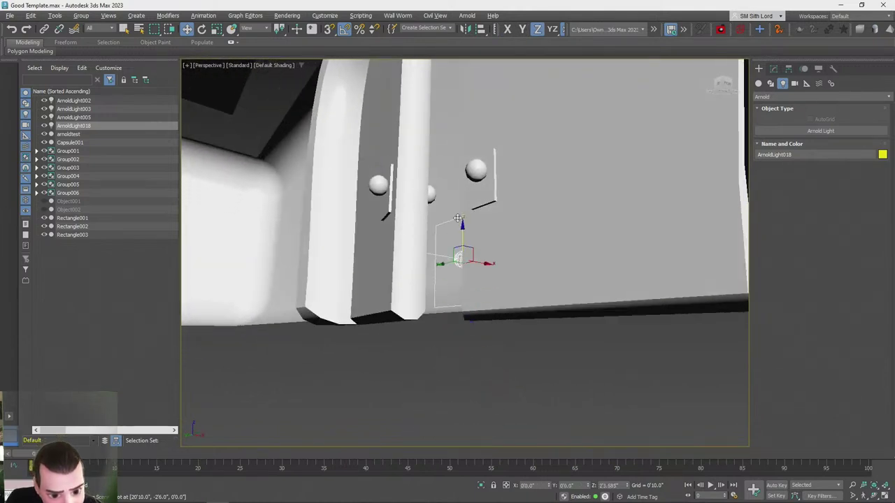
pyautogui.scroll(15, 452, 81)
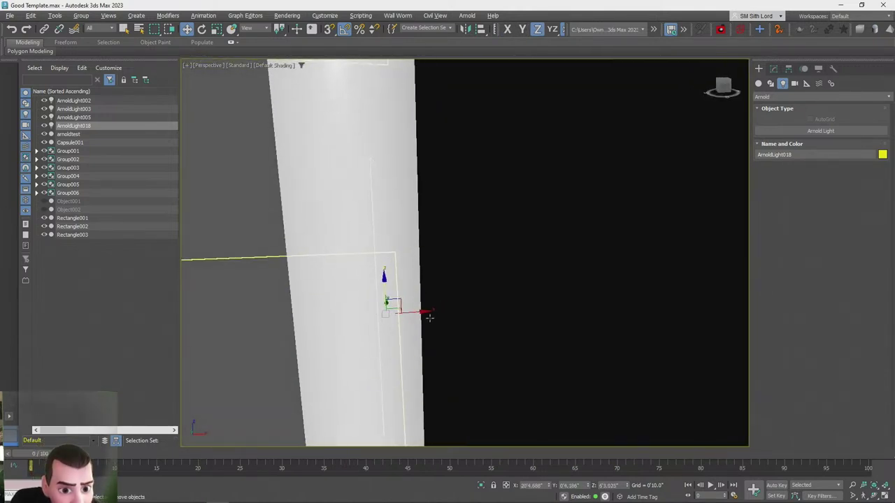
pyautogui.moveTo(428, 305); pyautogui.dragTo(531, 298)
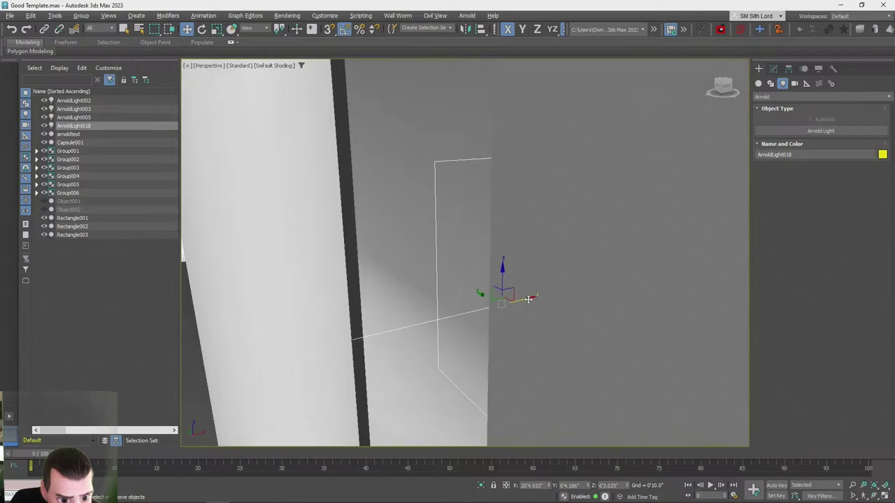
pyautogui.moveTo(587, 287); pyautogui.dragTo(559, 293)
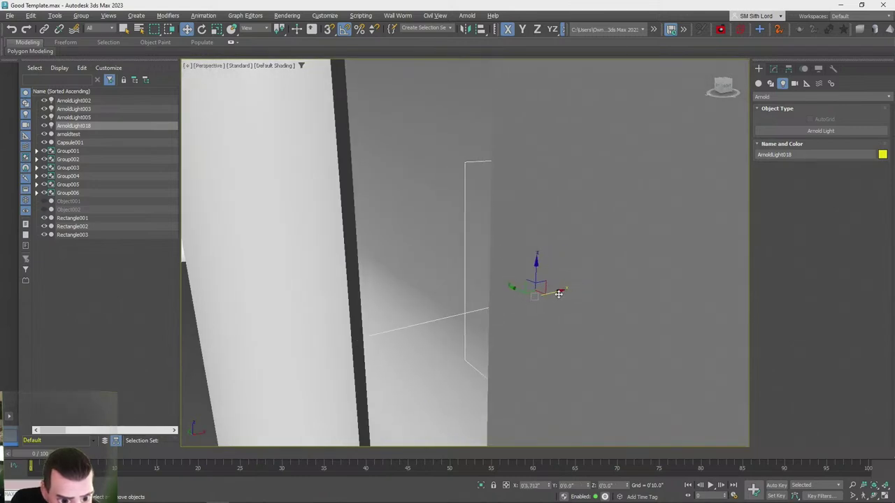
# Move the light along Y to centre it on the gap between the two doors at Y 0'0"
pyautogui.scroll(-8, 551, 294)
pyautogui.keyDown('alt'); pyautogui.moveTo(553, 293); pyautogui.dragTo(739, 212, button='middle'); pyautogui.keyUp('alt')
pyautogui.scroll(-1, 521, 257)
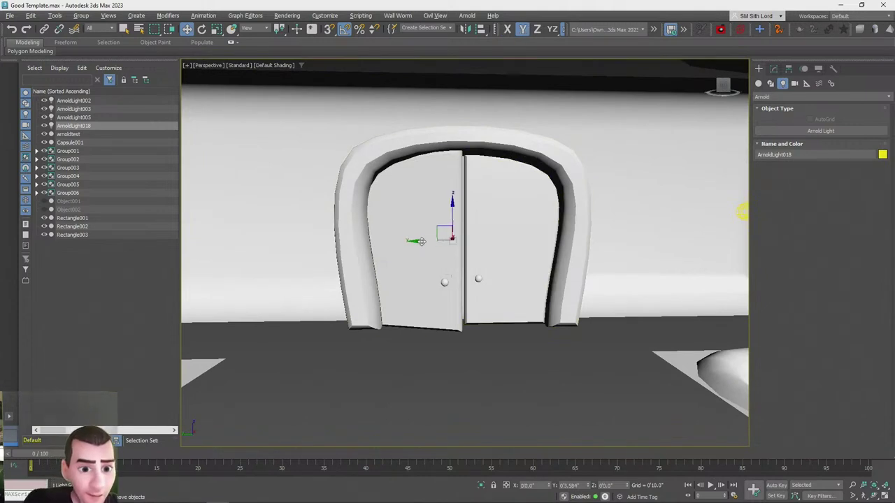
pyautogui.press('s')
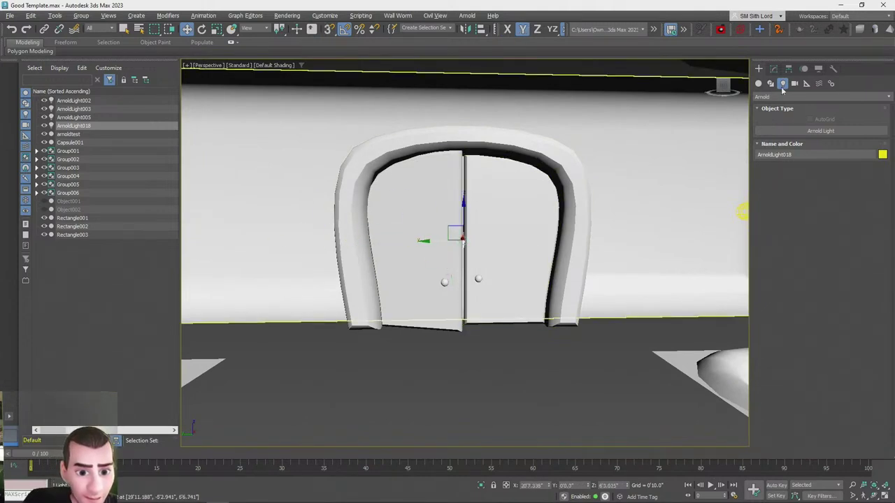
# Enlarge the light's quad to about 8'10" in Quad X and 5'4" in Quad Y, viewing the scene in wireframe
pyautogui.click(773, 69)
pyautogui.press('F3')
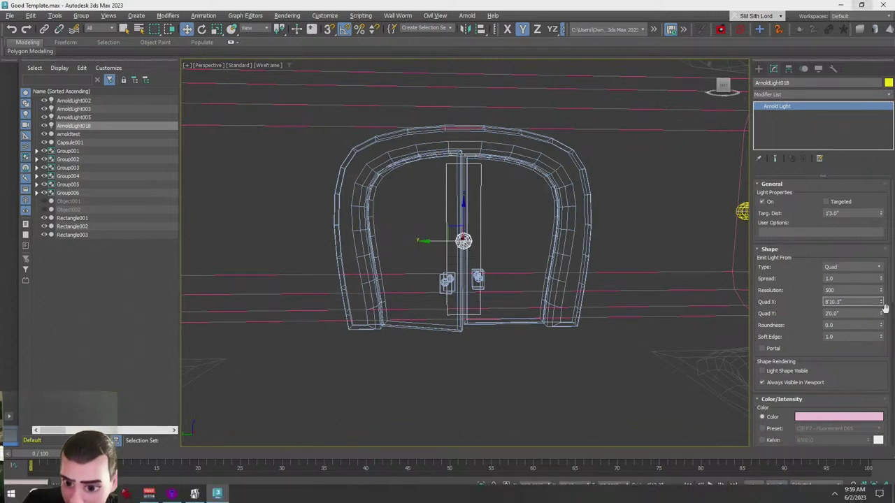
pyautogui.moveTo(880, 313); pyautogui.dragTo(842, 138)
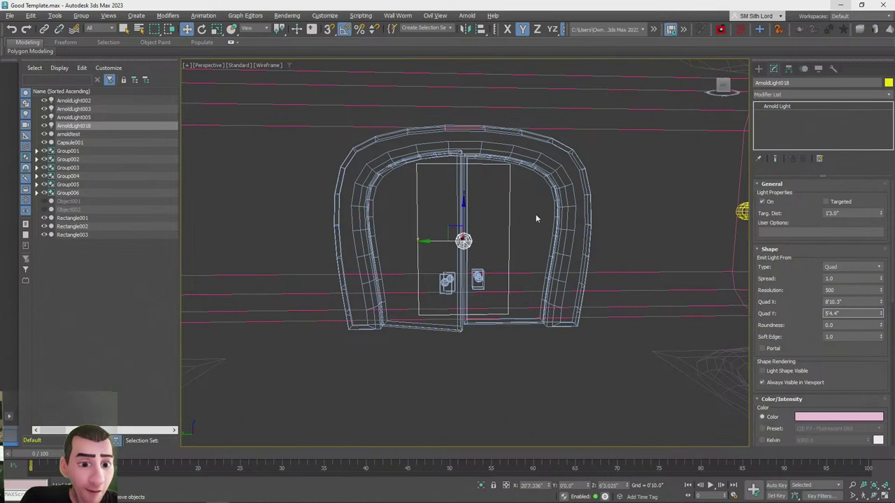
# Deselect the light, run a test render of the doorway and close the render
pyautogui.keyDown('alt'); pyautogui.moveTo(478, 238); pyautogui.dragTo(505, 264, button='middle'); pyautogui.keyUp('alt')
pyautogui.click(574, 347)
pyautogui.hotkey('shift', 'q')
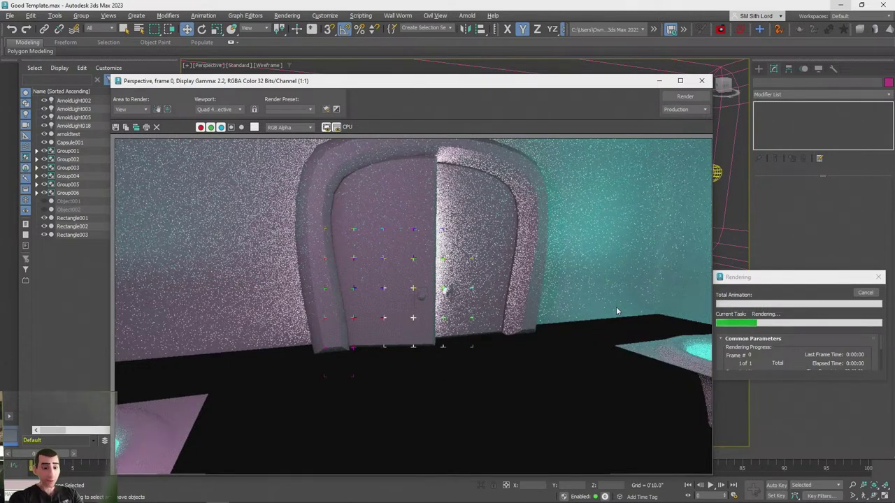
pyautogui.click(703, 82)
pyautogui.click(878, 279)
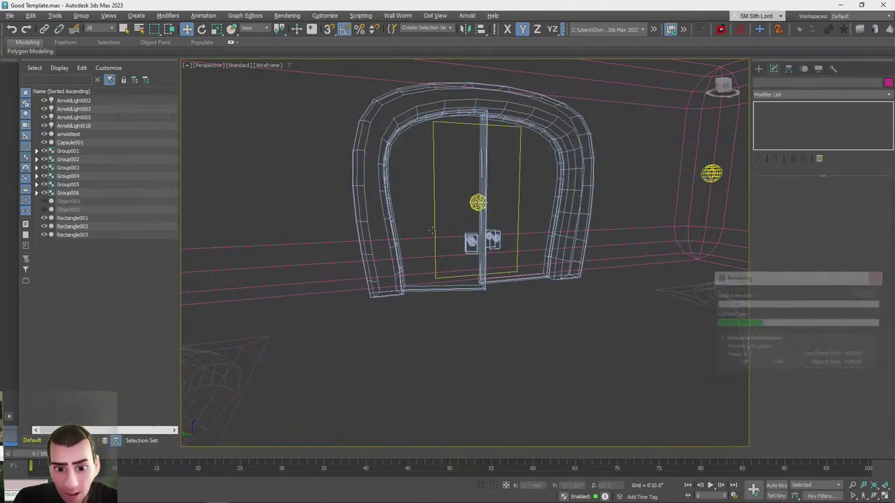
# Select the light behind the doors and shift it along Y to about 0'10"
pyautogui.scroll(2, 489, 197)
pyautogui.keyDown('alt'); pyautogui.moveTo(541, 185); pyautogui.dragTo(483, 212, button='middle'); pyautogui.keyUp('alt')
pyautogui.click(492, 210)
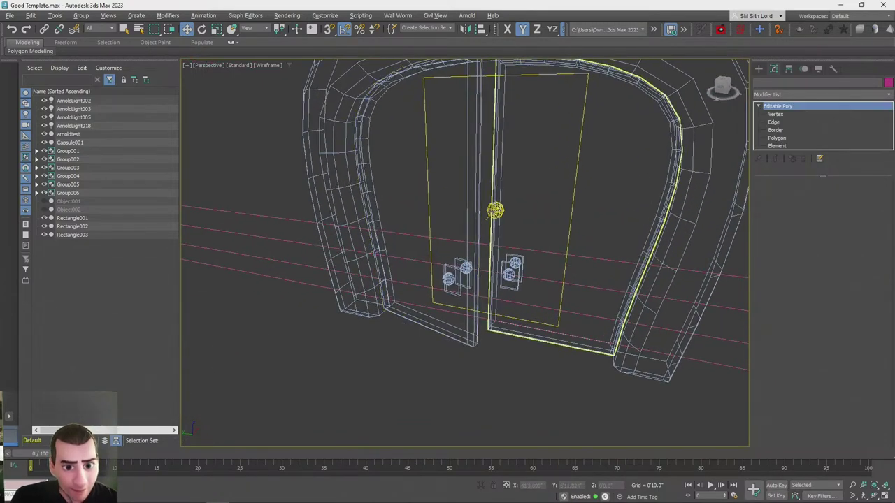
pyautogui.keyDown('alt'); pyautogui.moveTo(527, 275); pyautogui.dragTo(377, 287, button='middle'); pyautogui.keyUp('alt')
pyautogui.scroll(2, 377, 286)
pyautogui.click(554, 194)
pyautogui.keyDown('alt'); pyautogui.moveTo(489, 210); pyautogui.dragTo(539, 242, button='middle'); pyautogui.keyUp('alt')
pyautogui.scroll(-5, 540, 242)
pyautogui.moveTo(440, 243); pyautogui.dragTo(424, 248)
# Fine-tune the light's depth along X behind the door leaves
pyautogui.keyDown('alt'); pyautogui.moveTo(479, 264); pyautogui.dragTo(525, 311, button='middle'); pyautogui.keyUp('alt')
pyautogui.keyDown('alt'); pyautogui.moveTo(567, 198); pyautogui.dragTo(551, 195, button='middle'); pyautogui.keyUp('alt')
pyautogui.moveTo(560, 197); pyautogui.dragTo(548, 394)
pyautogui.moveTo(574, 198); pyautogui.dragTo(554, 197)
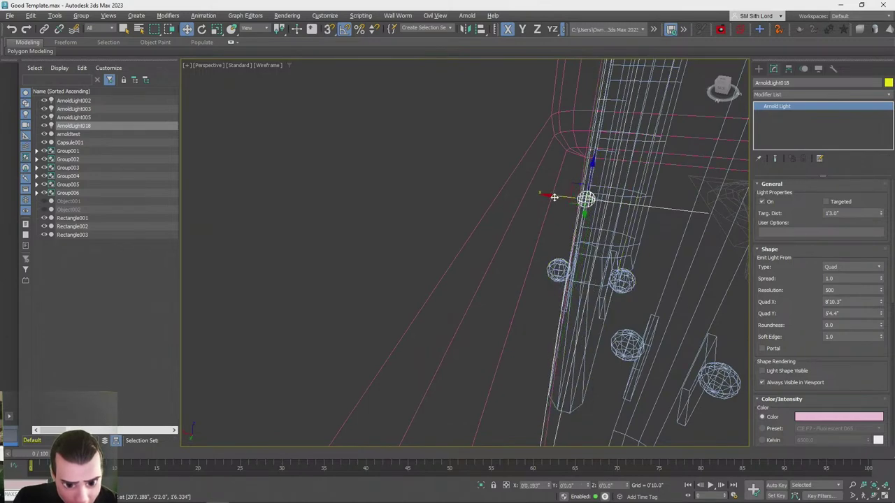
pyautogui.keyDown('alt'); pyautogui.moveTo(551, 197); pyautogui.dragTo(557, 196, button='middle'); pyautogui.keyUp('alt')
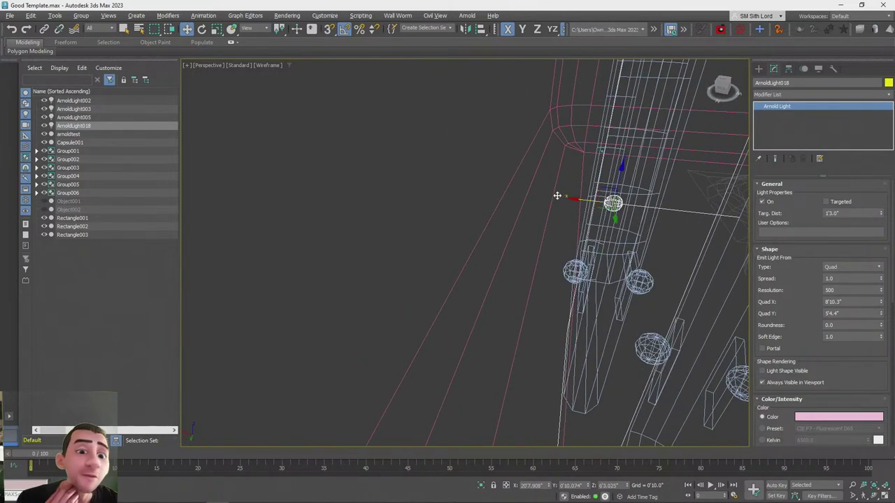
pyautogui.scroll(-10, 579, 198)
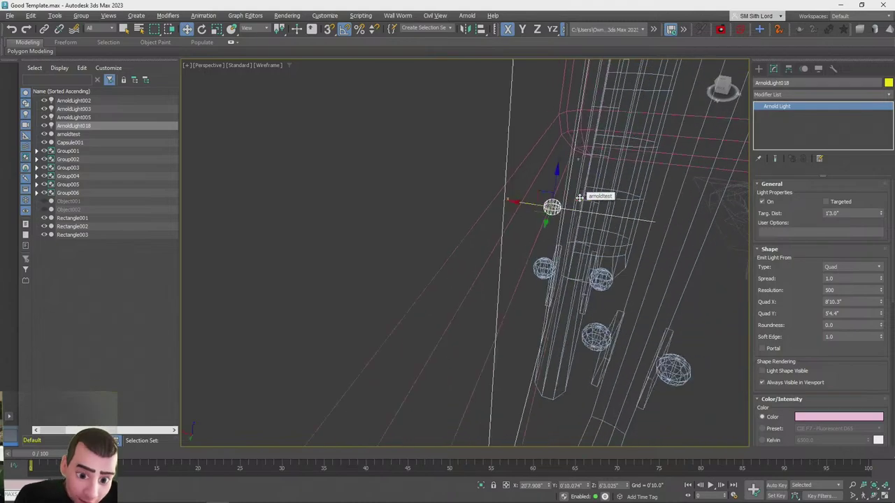
pyautogui.scroll(-3, 579, 198)
# Shift the light about 1'7" further along Y so it sits behind the left door leaf
pyautogui.keyDown('alt'); pyautogui.moveTo(579, 198); pyautogui.dragTo(462, 248, button='middle'); pyautogui.keyUp('alt')
pyautogui.moveTo(413, 255); pyautogui.dragTo(370, 254)
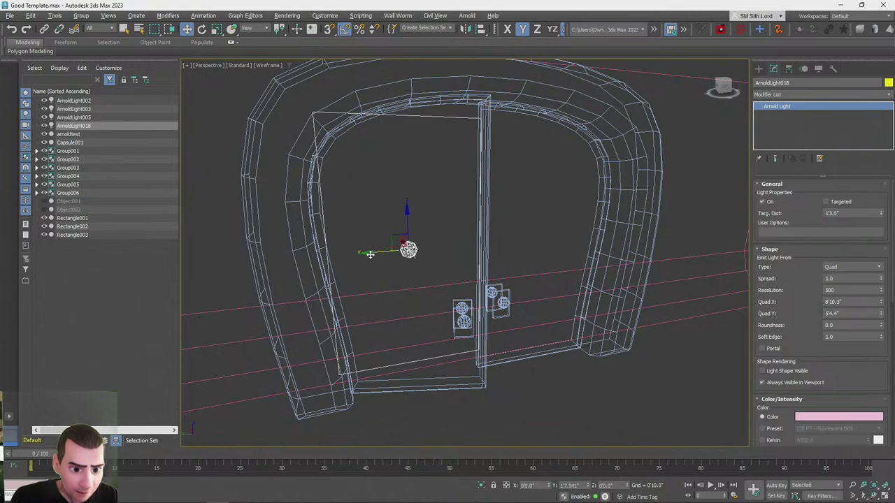
pyautogui.keyDown('alt'); pyautogui.moveTo(455, 244); pyautogui.dragTo(443, 229, button='middle'); pyautogui.keyUp('alt')
pyautogui.moveTo(438, 226); pyautogui.dragTo(503, 337)
pyautogui.press('q')
pyautogui.keyDown('alt'); pyautogui.moveTo(666, 355); pyautogui.dragTo(543, 366, button='middle'); pyautogui.keyUp('alt')
pyautogui.scroll(4, 543, 366)
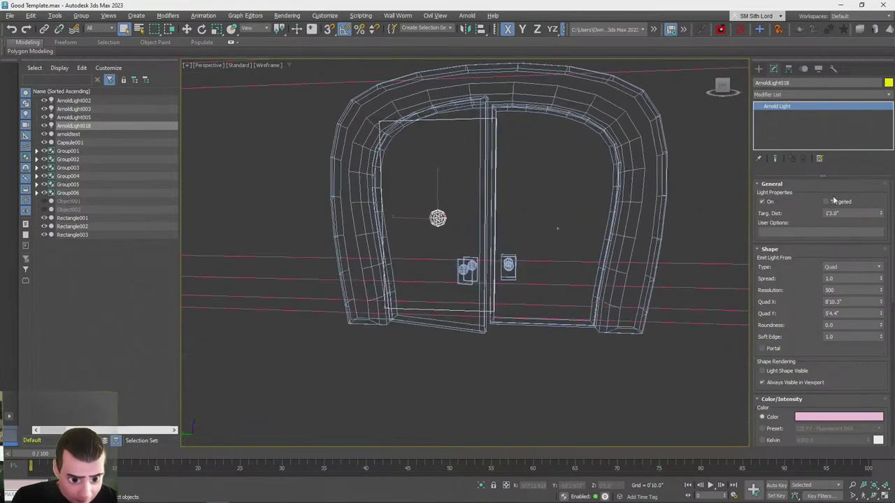
# Set the light's Quad X size to about 9'10"
pyautogui.moveTo(883, 316); pyautogui.dragTo(884, 288)
pyautogui.rightClick(884, 288)
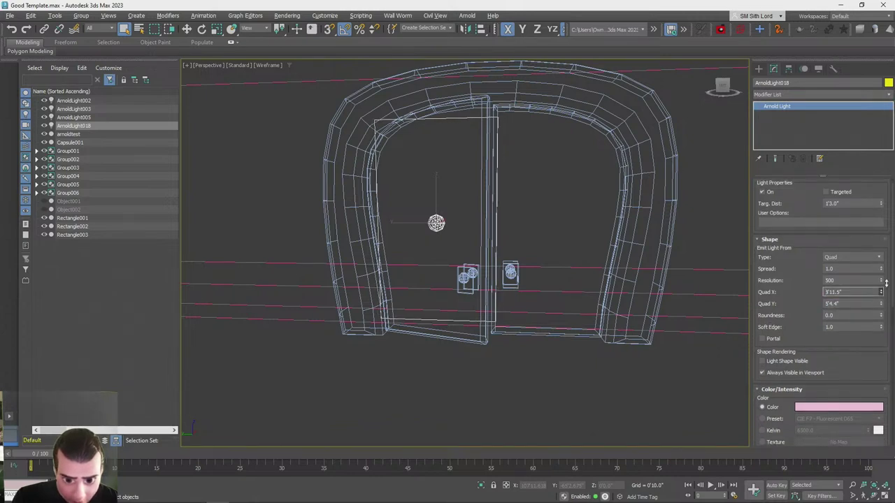
pyautogui.moveTo(885, 236); pyautogui.dragTo(884, 233)
# Deselect the light, return to shaded display, run a test render of the doorway and close it
pyautogui.keyDown('alt'); pyautogui.moveTo(552, 350); pyautogui.dragTo(604, 354, button='middle'); pyautogui.keyUp('alt')
pyautogui.click(605, 358)
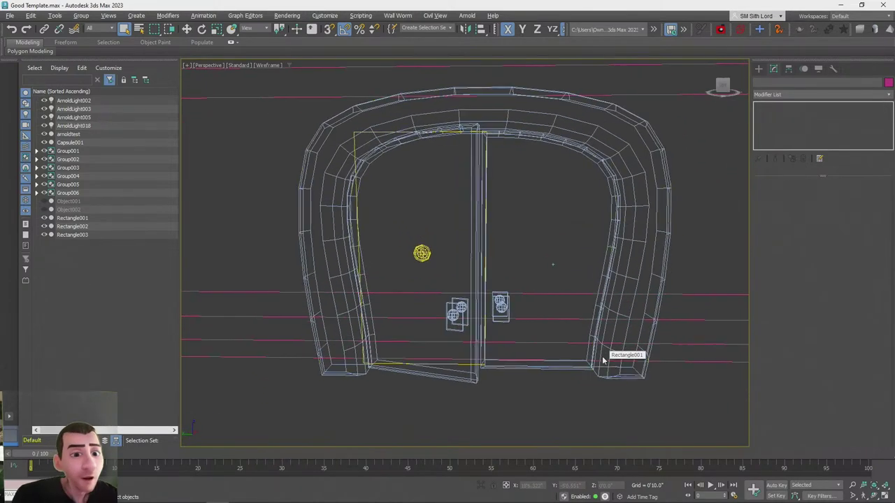
pyautogui.press('F3')
pyautogui.keyDown('alt'); pyautogui.moveTo(745, 225); pyautogui.dragTo(700, 111, button='middle'); pyautogui.keyUp('alt')
pyautogui.scroll(3, 745, 225)
pyautogui.scroll(-3, 744, 225)
pyautogui.hotkey('shift', 'q')
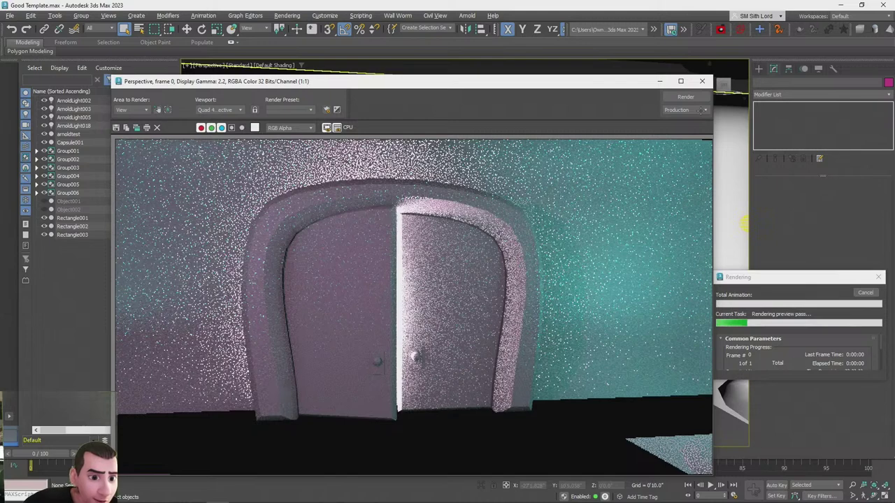
pyautogui.click(702, 81)
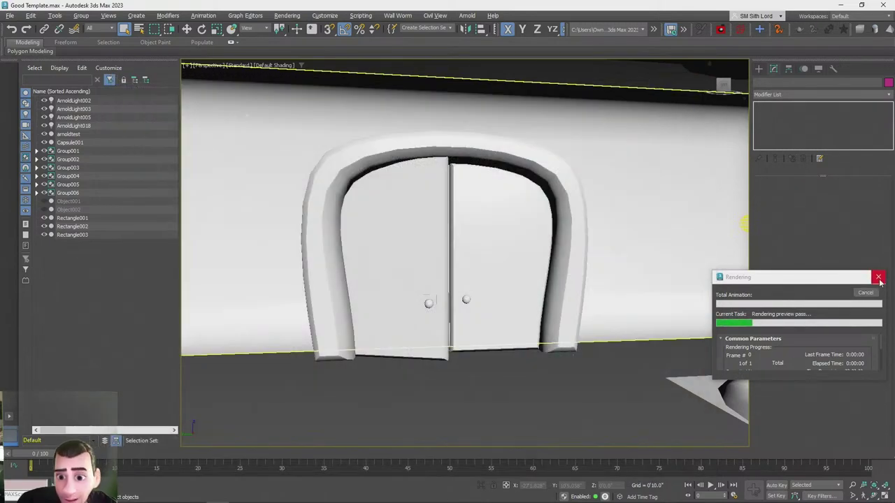
# Select the door light in wireframe display and shrink its quad to about 6'1" in Quad X and 2'3" in Quad Y
pyautogui.scroll(4, 501, 298)
pyautogui.keyDown('alt'); pyautogui.moveTo(501, 298); pyautogui.dragTo(411, 274, button='middle'); pyautogui.keyUp('alt')
pyautogui.click(411, 274)
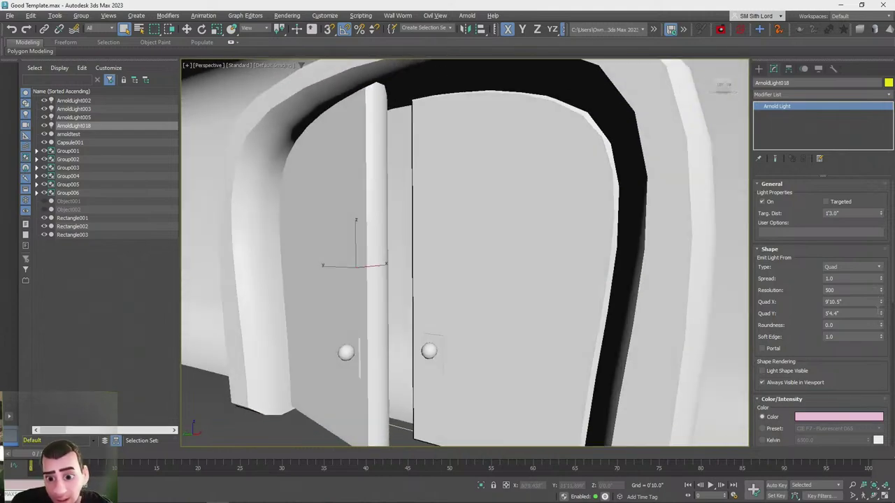
pyautogui.press('F3')
pyautogui.moveTo(881, 321); pyautogui.dragTo(865, 419)
pyautogui.moveTo(881, 305); pyautogui.dragTo(880, 316)
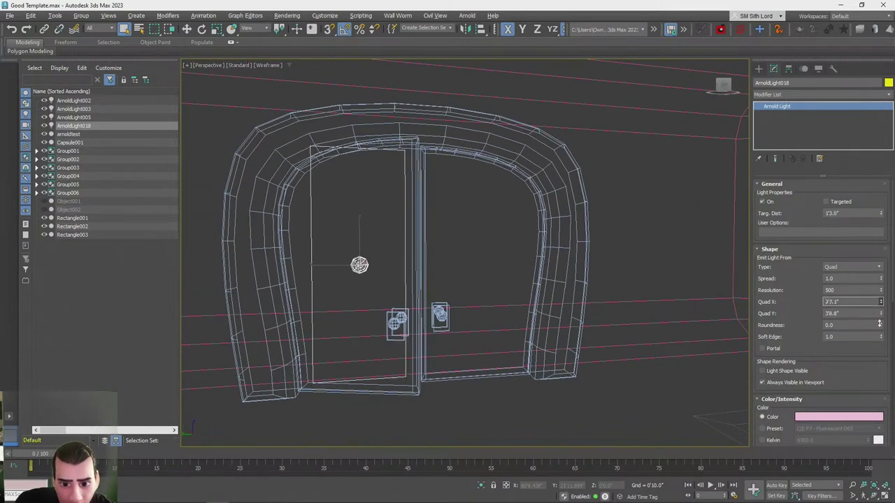
pyautogui.moveTo(875, 476); pyautogui.dragTo(882, 4)
pyautogui.moveTo(883, 313); pyautogui.dragTo(883, 324)
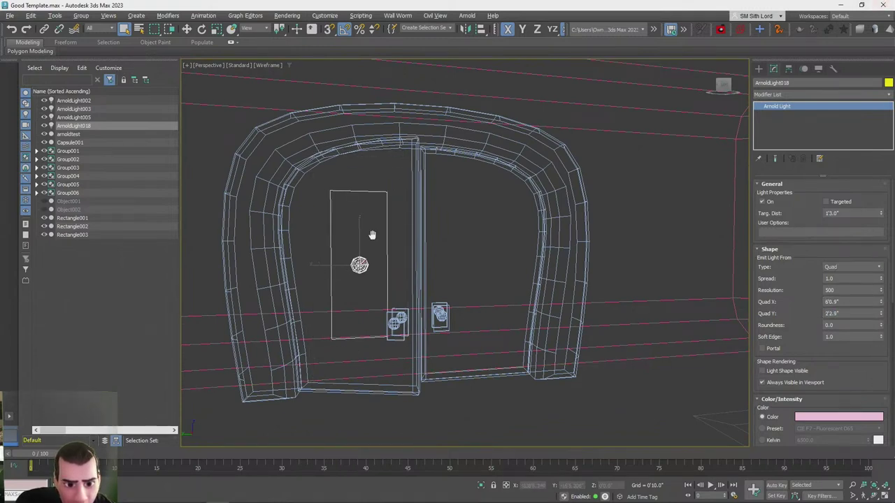
# Move the light along Y toward the door gap, to about 1'7", and check it with a test render
pyautogui.moveTo(371, 238); pyautogui.dragTo(374, 244, button='middle')
pyautogui.press('w')
pyautogui.moveTo(332, 271); pyautogui.dragTo(448, 270)
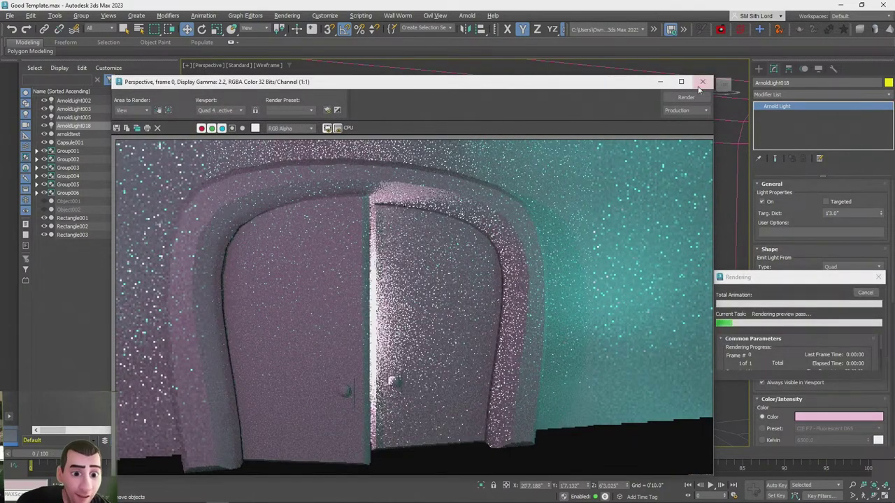
pyautogui.click(703, 81)
pyautogui.click(879, 278)
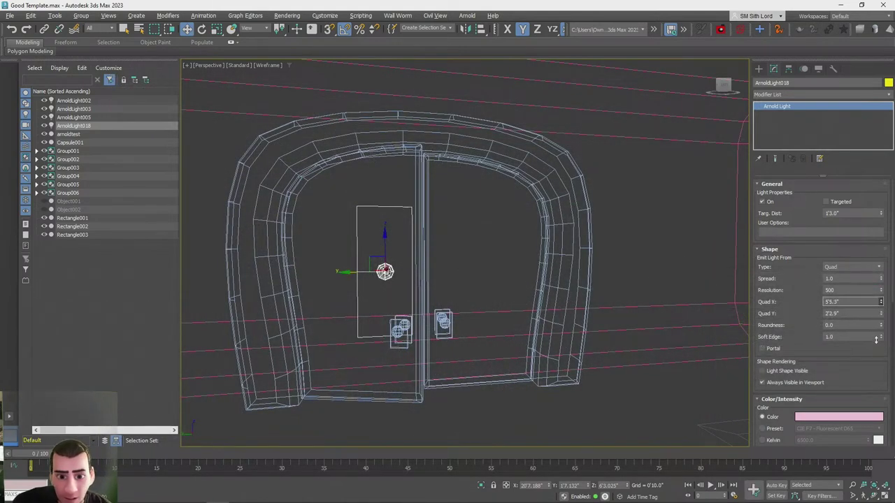
# Narrow the light's quad to about 5'1" by 1'2" and shift it along Y to about 1'4"
pyautogui.moveTo(881, 313); pyautogui.dragTo(873, 347)
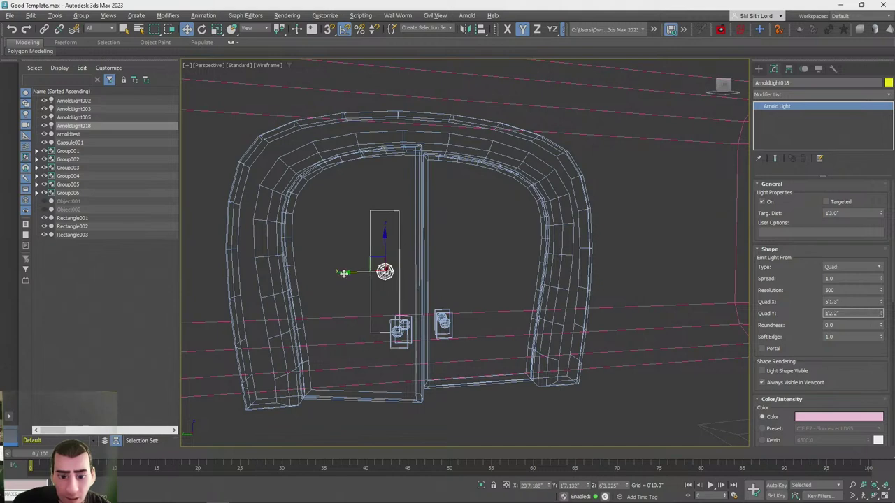
pyautogui.moveTo(349, 272); pyautogui.dragTo(358, 276)
# Run another test render of the door light, cancel it and deselect the light
pyautogui.hotkey('shift', 'q')
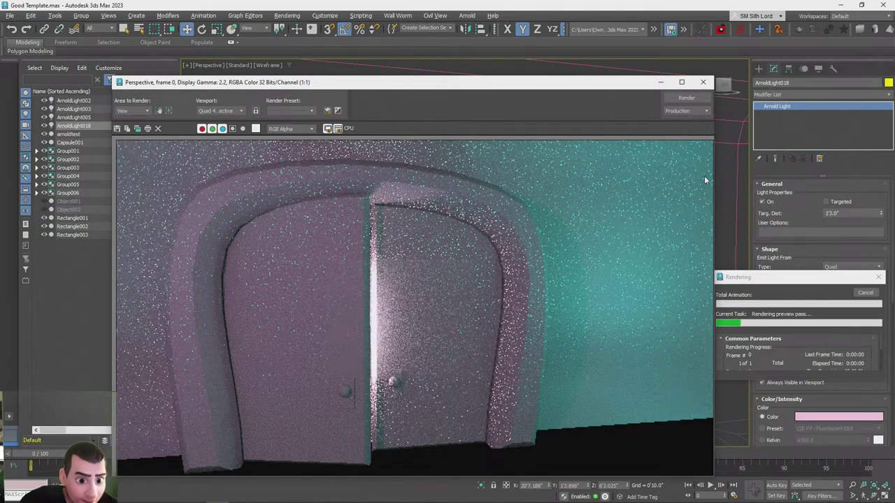
pyautogui.click(865, 293)
pyautogui.click(703, 82)
pyautogui.scroll(2, 482, 371)
pyautogui.click(473, 371)
# Draw a cylinder on the floor in front of the double doors, about 8'11" in radius and about -2'5" in height
pyautogui.scroll(4, 499, 355)
pyautogui.keyDown('alt'); pyautogui.moveTo(499, 355); pyautogui.dragTo(629, 280, button='middle'); pyautogui.keyUp('alt')
pyautogui.scroll(-8, 737, 149)
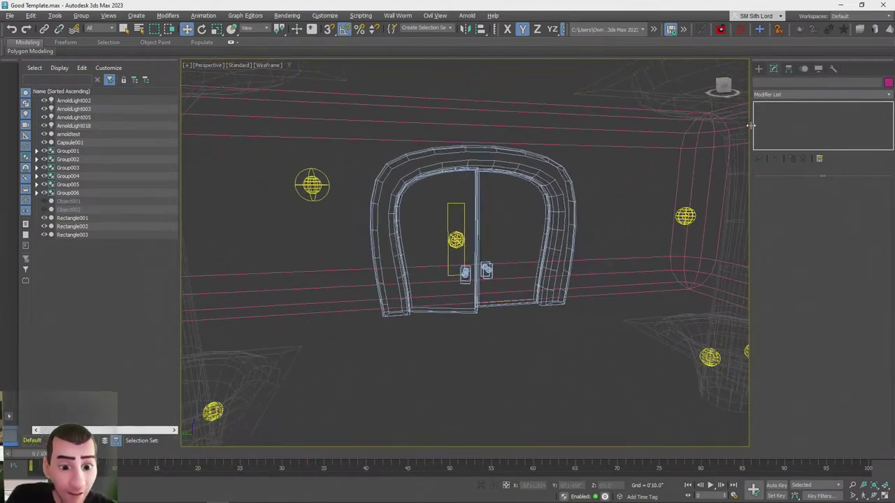
pyautogui.click(759, 69)
pyautogui.click(758, 83)
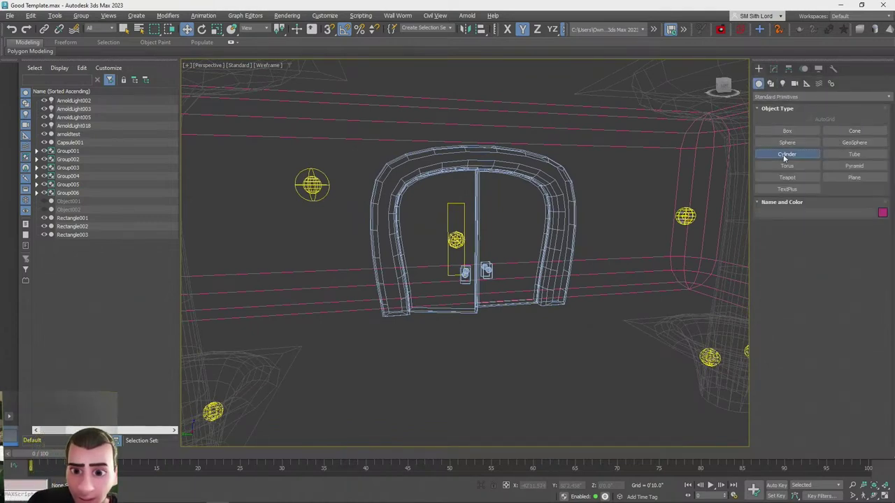
pyautogui.click(787, 155)
pyautogui.keyDown('alt'); pyautogui.moveTo(483, 323); pyautogui.dragTo(463, 290, button='middle'); pyautogui.keyUp('alt')
pyautogui.moveTo(464, 290); pyautogui.dragTo(463, 253)
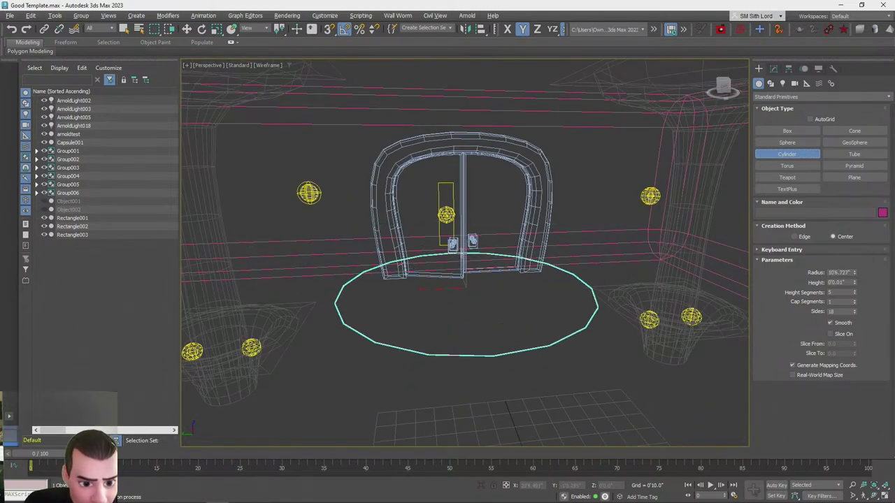
pyautogui.moveTo(465, 355); pyautogui.dragTo(465, 341)
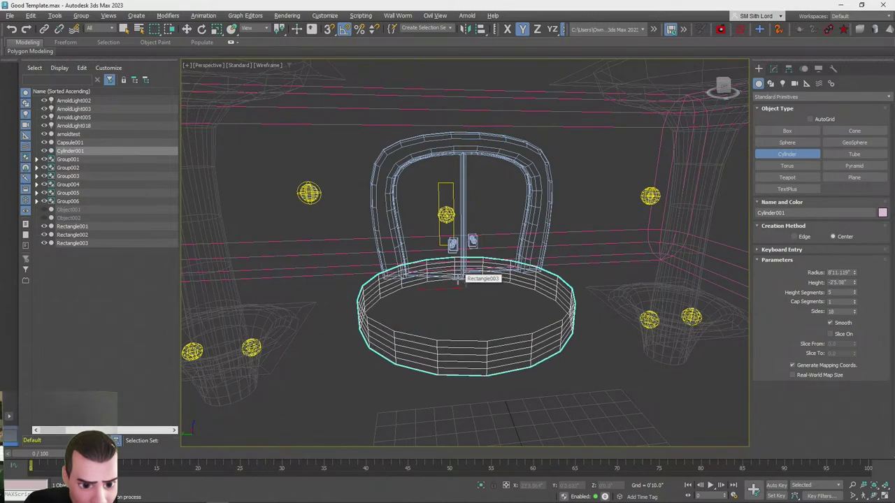
# Test-render the cylinder in front of the doors, cancel the render and delete the cylinder
pyautogui.keyDown('alt'); pyautogui.moveTo(457, 279); pyautogui.dragTo(465, 295, button='middle'); pyautogui.keyUp('alt')
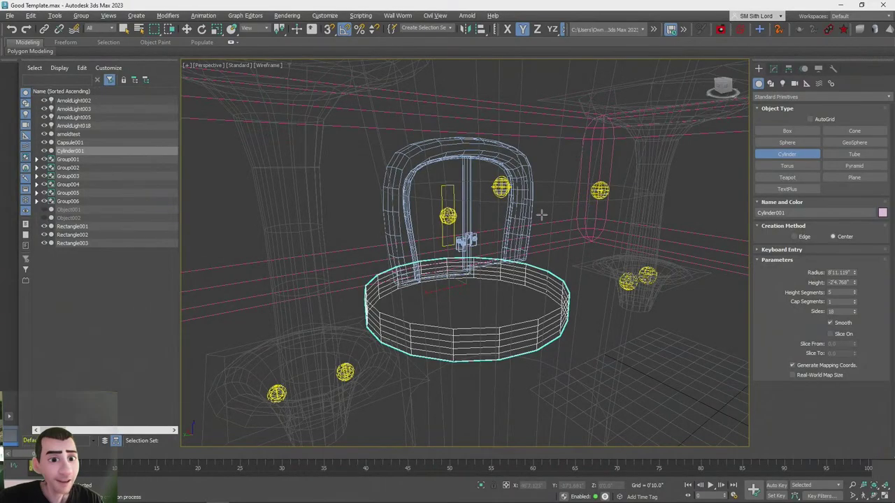
pyautogui.scroll(2, 542, 213)
pyautogui.keyDown('alt'); pyautogui.moveTo(543, 213); pyautogui.dragTo(642, 186, button='middle'); pyautogui.keyUp('alt')
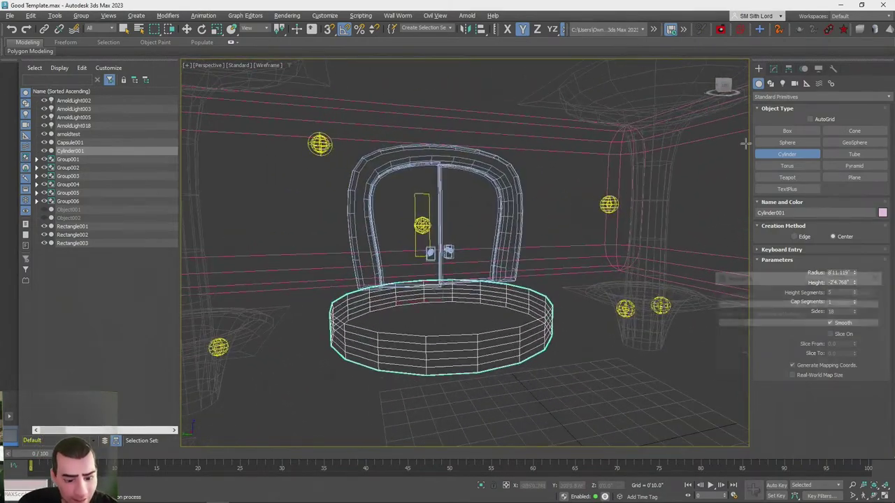
pyautogui.hotkey('shift', 'q')
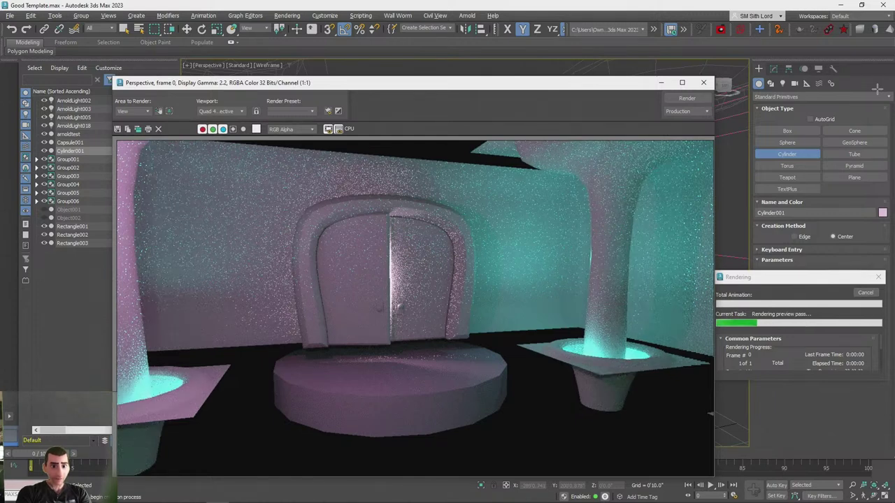
pyautogui.click(703, 83)
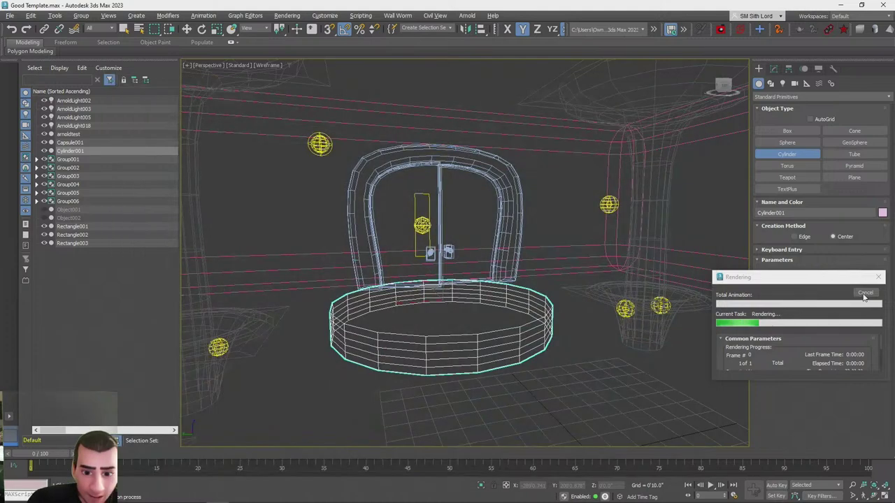
pyautogui.press('Delete')
# Test-render a wider view of the room with the columns, doors and capsule, and cancel the render
pyautogui.scroll(-3, 543, 334)
pyautogui.keyDown('alt'); pyautogui.moveTo(541, 333); pyautogui.dragTo(598, 320, button='middle'); pyautogui.keyUp('alt')
pyautogui.hotkey('shift', 'q')
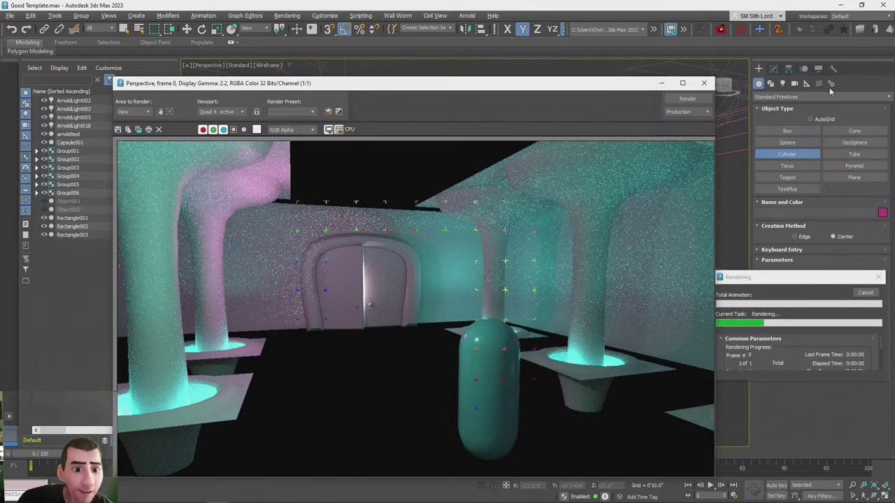
pyautogui.click(705, 83)
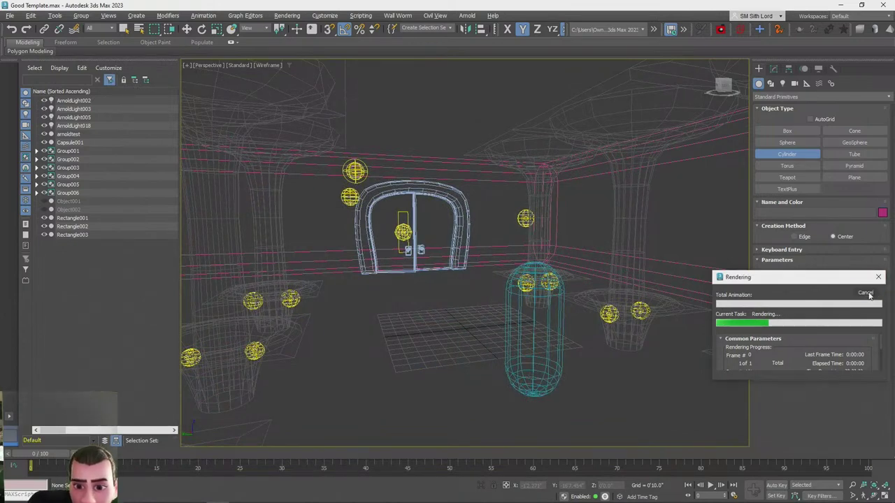
pyautogui.click(879, 277)
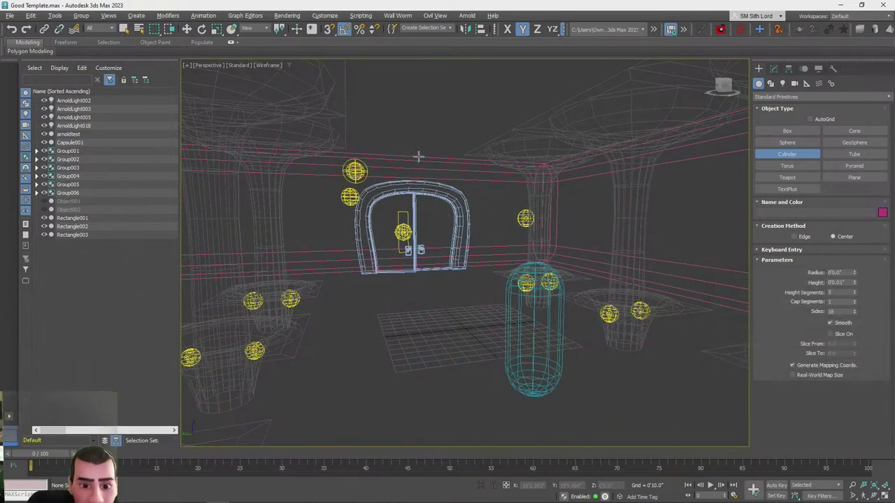
# Unhide Object002 and switch the viewport to default shading
pyautogui.click(784, 157)
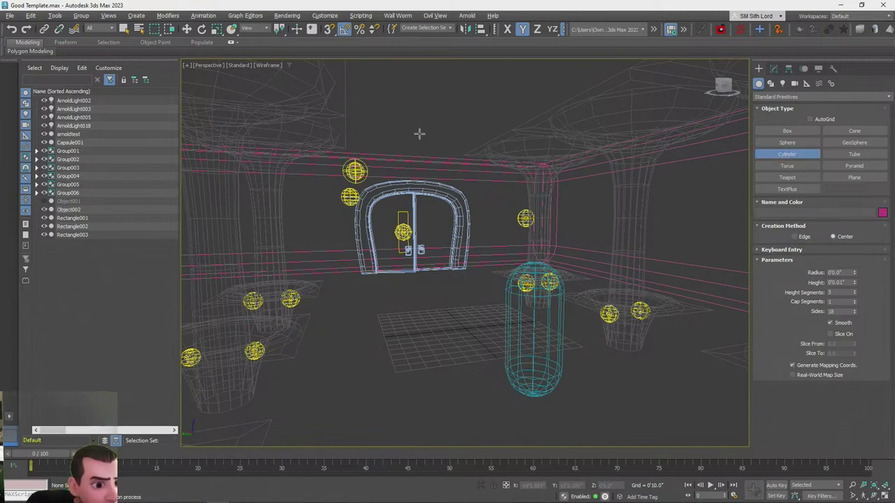
pyautogui.press('F3')
pyautogui.press('w')
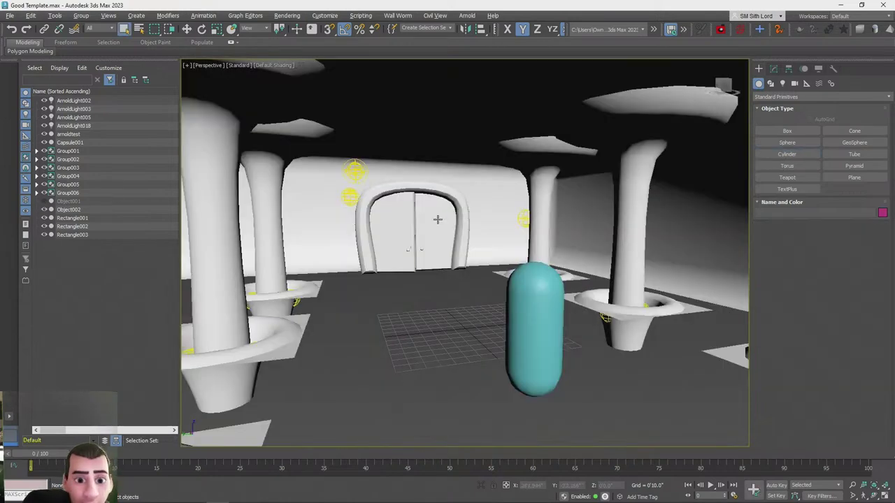
# Select the room shell Object002 and raise it along Z so its ceiling clears the column tops
pyautogui.click(436, 121)
pyautogui.scroll(-8, 490, 269)
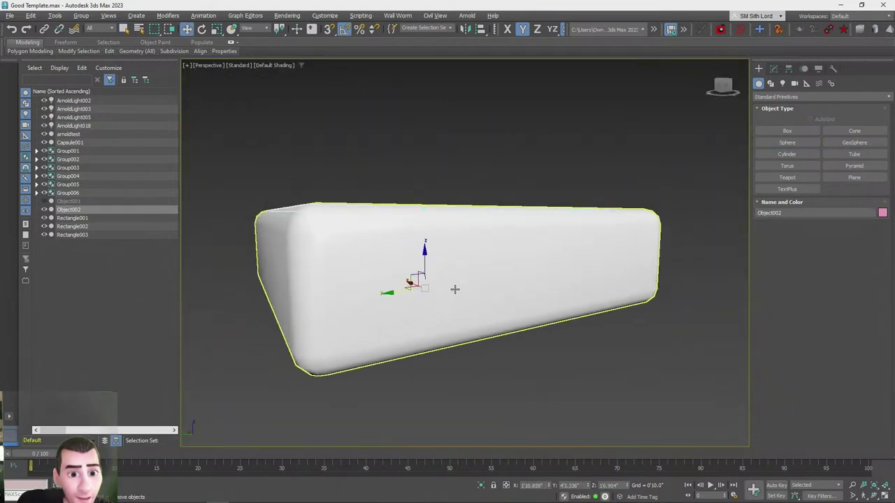
pyautogui.keyDown('alt'); pyautogui.moveTo(459, 281); pyautogui.dragTo(440, 309, button='middle'); pyautogui.keyUp('alt')
pyautogui.scroll(3, 439, 309)
pyautogui.moveTo(439, 315); pyautogui.dragTo(451, 289)
pyautogui.keyDown('alt'); pyautogui.moveTo(451, 288); pyautogui.dragTo(375, 232, button='middle'); pyautogui.keyUp('alt')
pyautogui.scroll(-2, 519, 231)
pyautogui.scroll(3, 541, 241)
# Ungroup the column group Group002 and hide its top piece, Line006
pyautogui.keyDown('alt'); pyautogui.moveTo(541, 241); pyautogui.dragTo(608, 222, button='middle'); pyautogui.keyUp('alt')
pyautogui.click(608, 222)
pyautogui.click(81, 16)
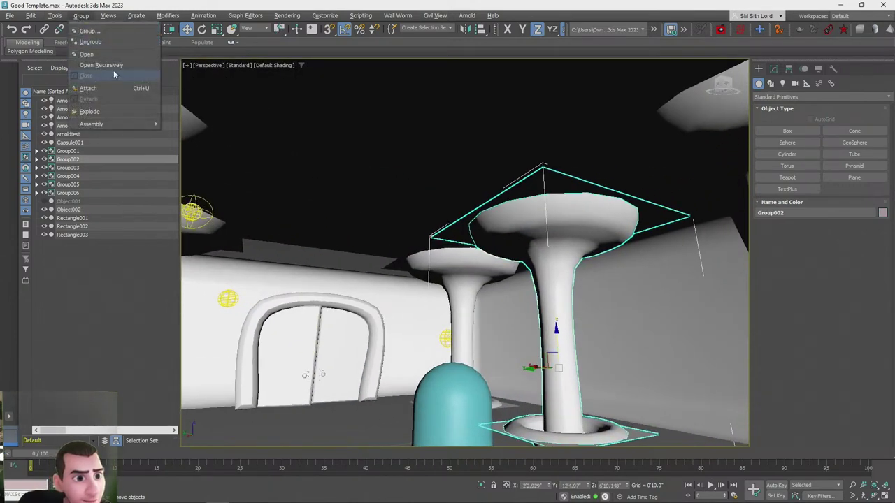
pyautogui.click(95, 44)
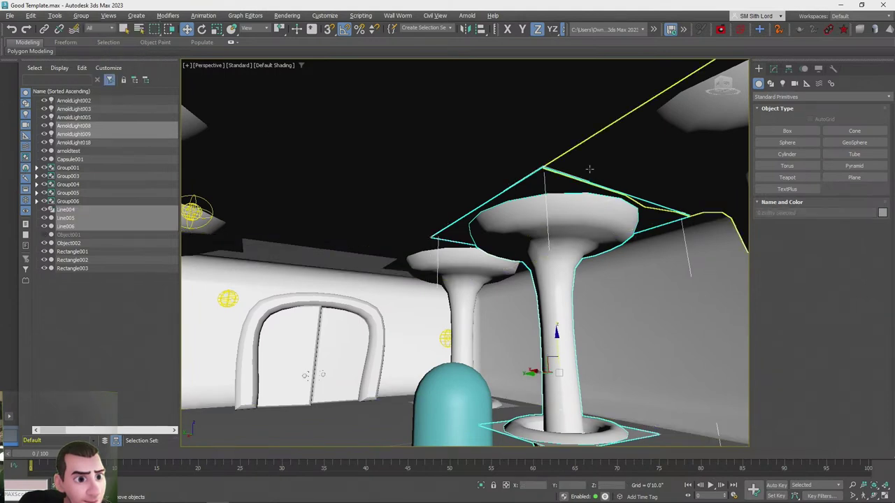
pyautogui.click(547, 184)
pyautogui.click(43, 225)
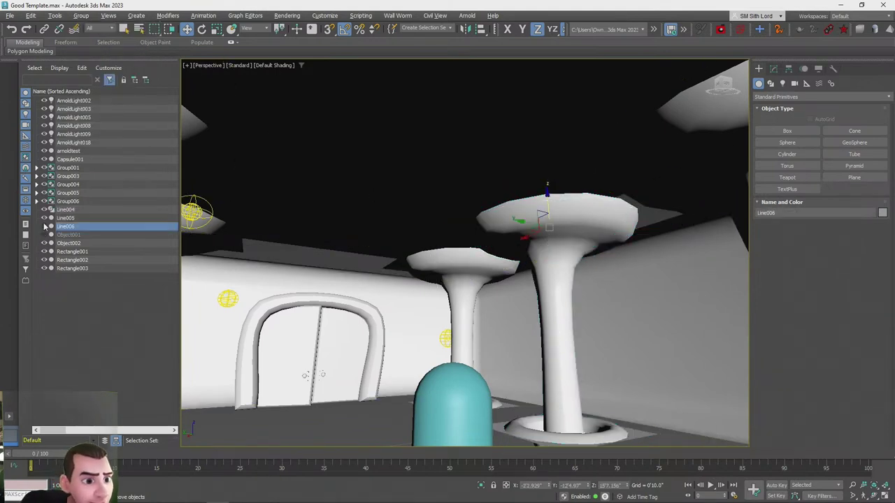
# Copy the point light ArnoldLight008 from the column's base straight up to the bowl at its top
pyautogui.keyDown('alt'); pyautogui.moveTo(440, 297); pyautogui.dragTo(383, 295, button='middle'); pyautogui.keyUp('alt')
pyautogui.click(380, 295)
pyautogui.click(380, 290)
pyautogui.keyDown('alt'); pyautogui.moveTo(446, 391); pyautogui.dragTo(360, 379, button='middle'); pyautogui.keyUp('alt')
pyautogui.keyDown('alt'); pyautogui.moveTo(493, 397); pyautogui.dragTo(466, 378, button='middle'); pyautogui.keyUp('alt')
pyautogui.click(501, 380)
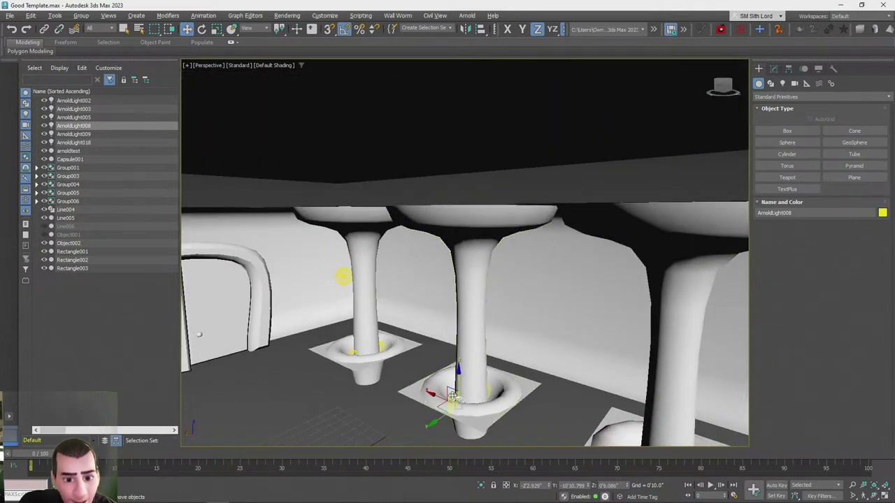
pyautogui.moveTo(458, 383); pyautogui.dragTo(464, 260)
pyautogui.keyDown('shift'); pyautogui.moveTo(480, 196); pyautogui.dragTo(481, 194); pyautogui.keyUp('shift')
pyautogui.press('Return')
pyautogui.moveTo(481, 194)
pyautogui.keyDown('alt'); pyautogui.mouseDown(button='middle')
pyautogui.moveTo(484, 225)
pyautogui.moveTo(516, 211)
pyautogui.mouseUp(button='middle'); pyautogui.keyUp('alt')
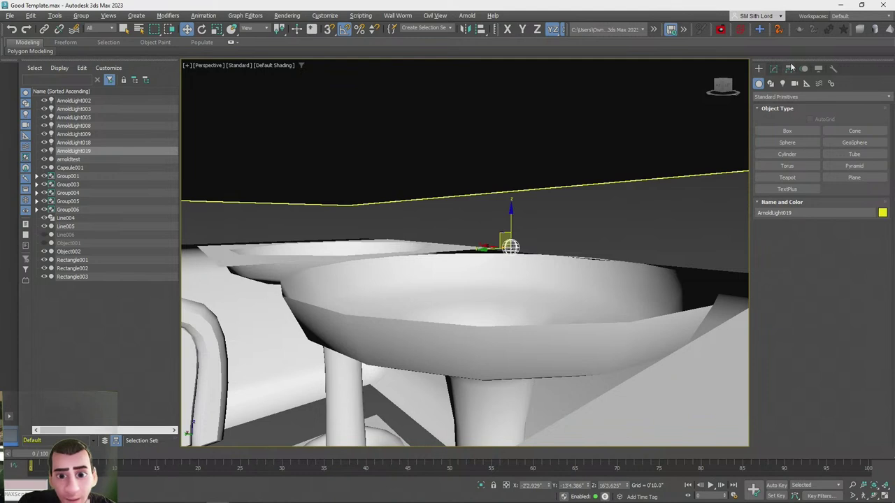
# Change the copied light's type to Spot and rotate it to point straight up at the ceiling
pyautogui.click(773, 69)
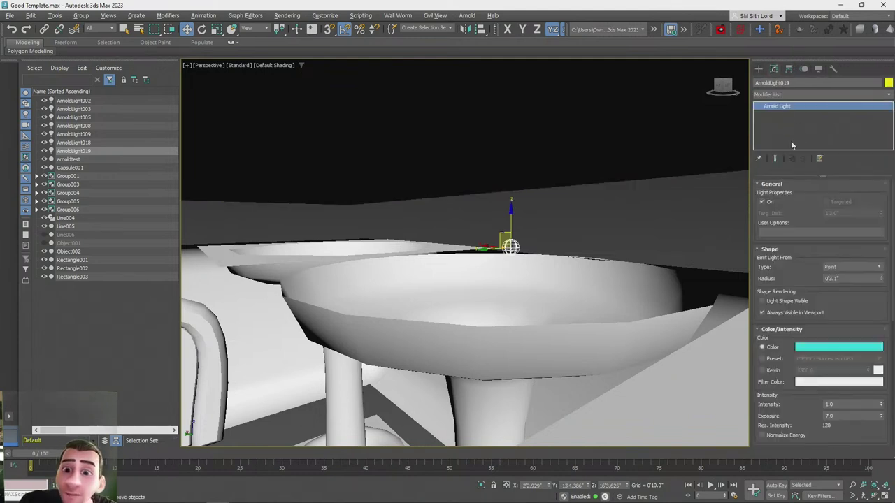
pyautogui.click(840, 268)
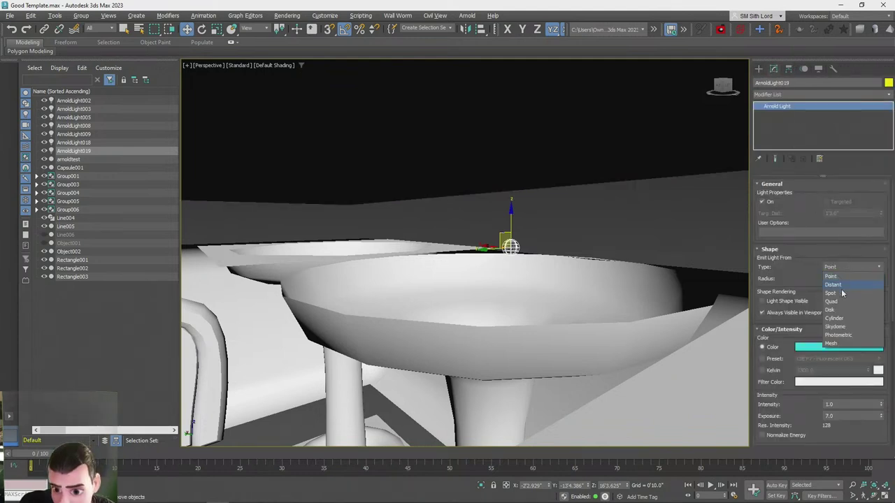
pyautogui.click(830, 293)
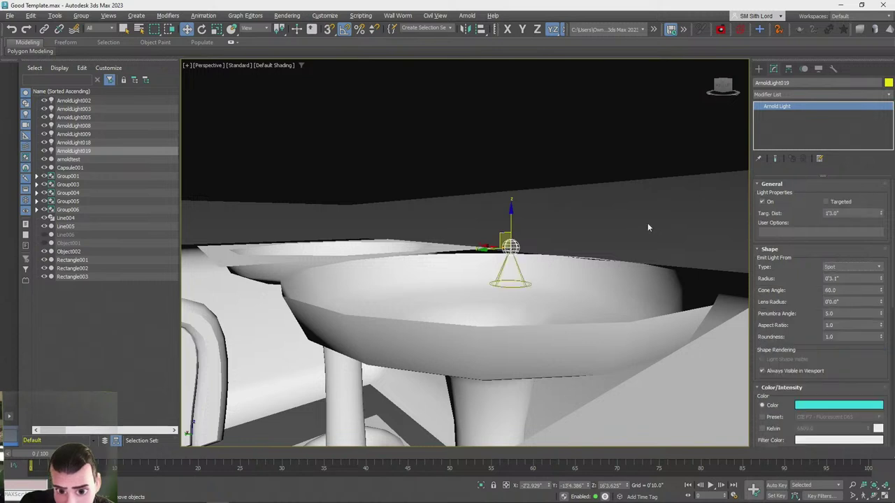
pyautogui.press('e')
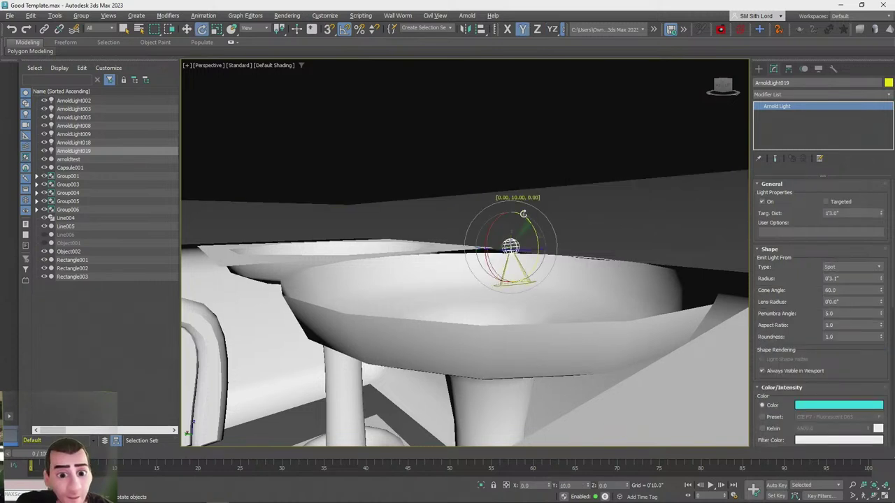
pyautogui.moveTo(527, 217); pyautogui.dragTo(435, 183)
pyautogui.press('w')
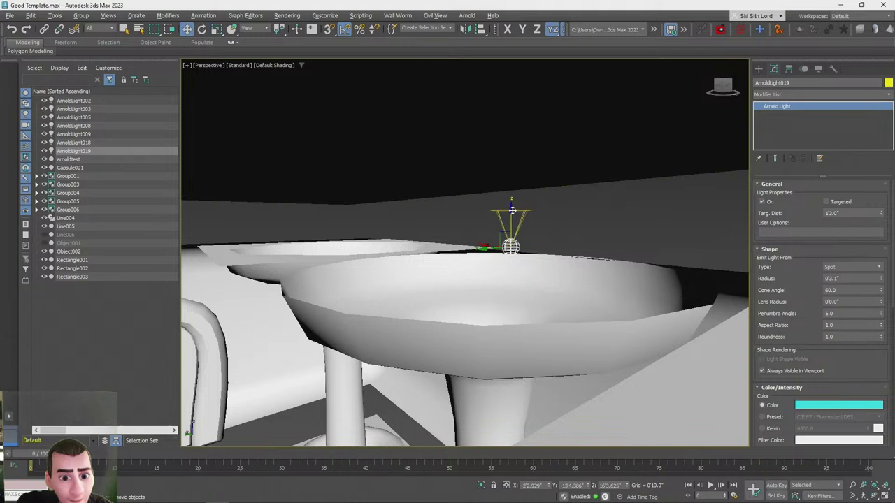
# Align the spot light center to center with the column Line004 in X, Y and Z
pyautogui.press('z')
pyautogui.hotkey('alt', 'a')
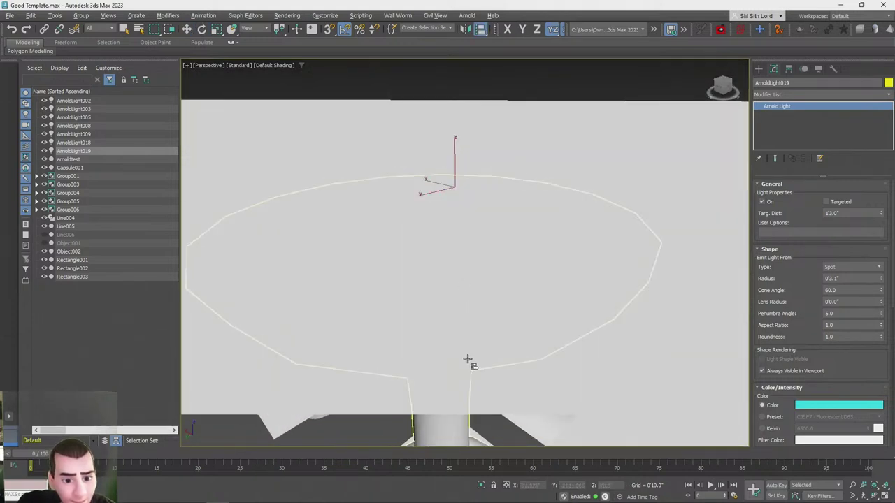
pyautogui.keyDown('alt'); pyautogui.moveTo(468, 361); pyautogui.dragTo(417, 316, button='middle'); pyautogui.keyUp('alt')
pyautogui.click(417, 316)
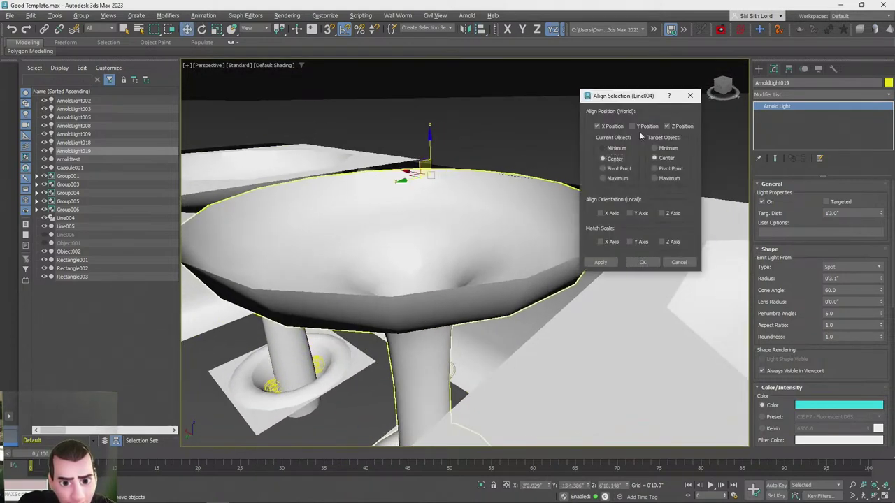
pyautogui.click(642, 262)
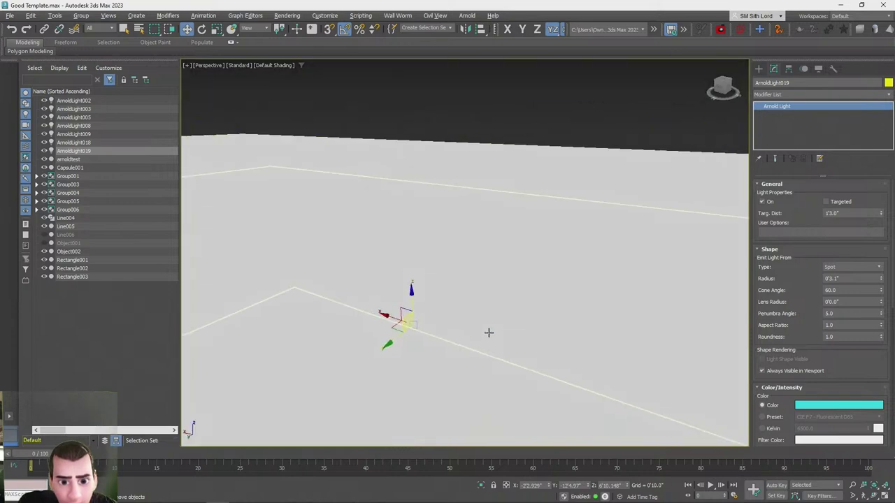
# Raise the spot light along Z into the column's top bowl, to about 14'2"
pyautogui.scroll(-5, 499, 333)
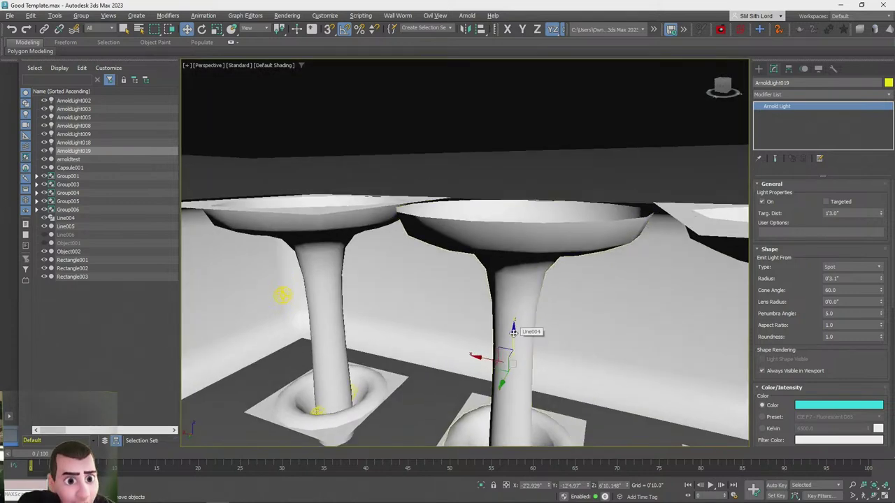
pyautogui.scroll(6, 518, 233)
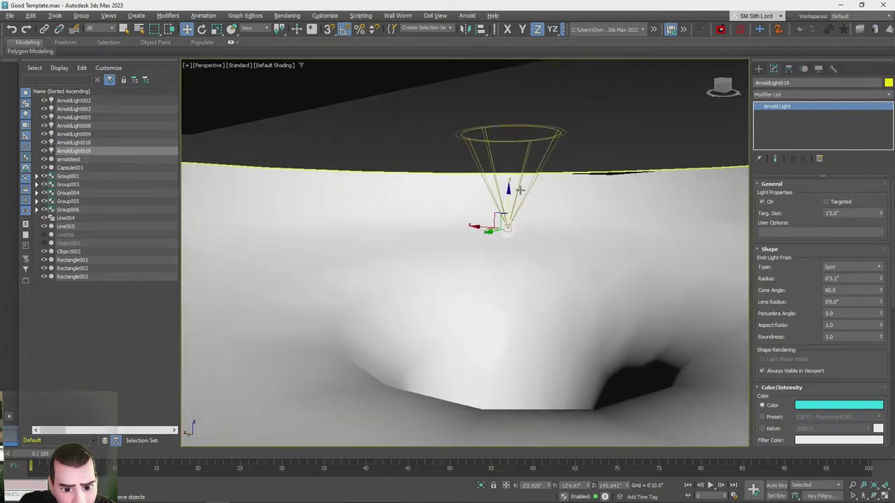
pyautogui.moveTo(519, 190); pyautogui.dragTo(518, 224)
pyautogui.keyDown('alt'); pyautogui.moveTo(519, 224); pyautogui.dragTo(510, 245, button='middle'); pyautogui.keyUp('alt')
pyautogui.scroll(1, 531, 241)
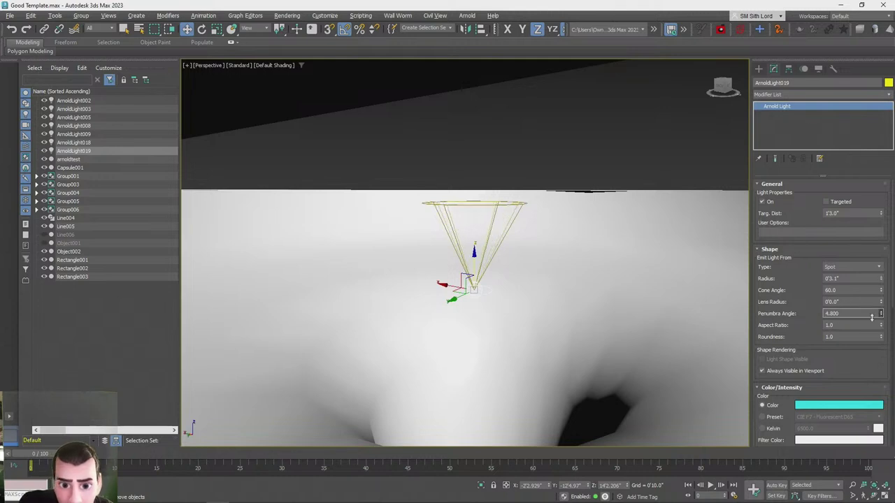
# Set the spot light's penumbra angle to 14.9 and its cone angle to 141.5
pyautogui.moveTo(872, 316); pyautogui.dragTo(877, 376)
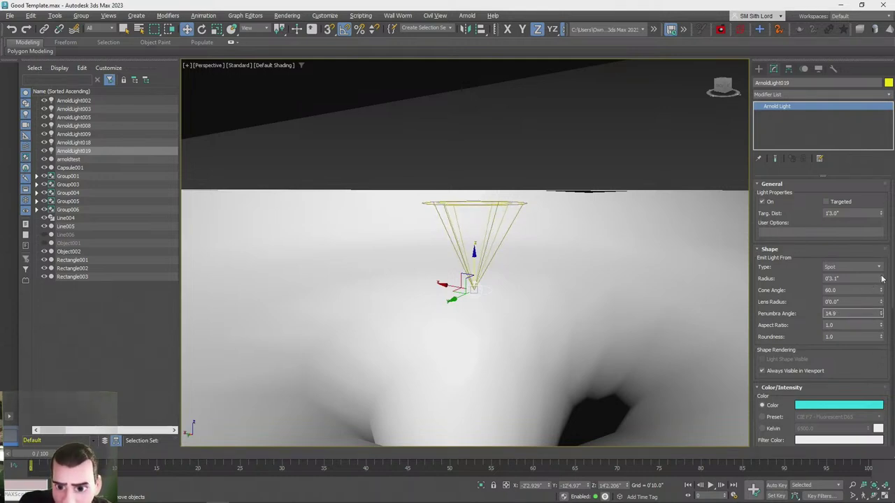
pyautogui.moveTo(882, 292); pyautogui.dragTo(879, 416)
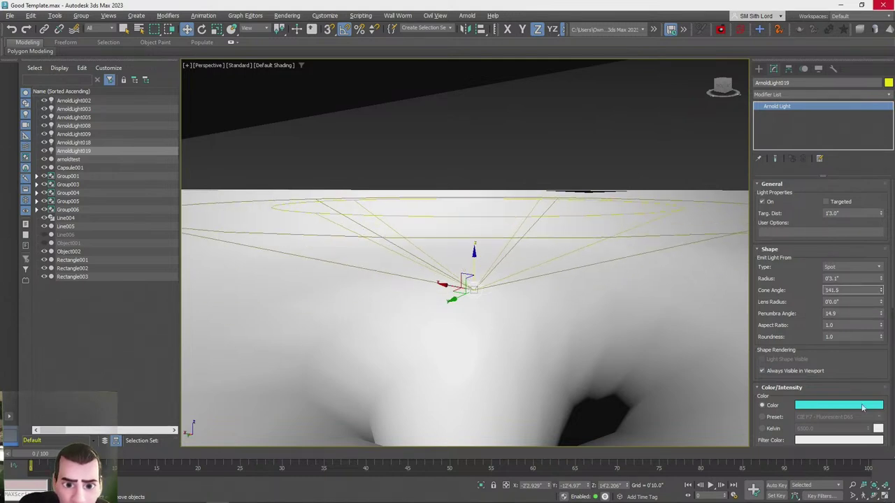
# Deselect the spot light, test-render the ceiling above the columns and close the rendered frame
pyautogui.scroll(-8, 580, 265)
pyautogui.keyDown('alt'); pyautogui.moveTo(592, 276); pyautogui.dragTo(805, 407, button='middle'); pyautogui.keyUp('alt')
pyautogui.scroll(-5, 807, 407)
pyautogui.keyDown('alt'); pyautogui.moveTo(734, 393); pyautogui.dragTo(623, 266, button='middle'); pyautogui.keyUp('alt')
pyautogui.click(497, 282)
pyautogui.click(644, 257)
pyautogui.scroll(5, 622, 262)
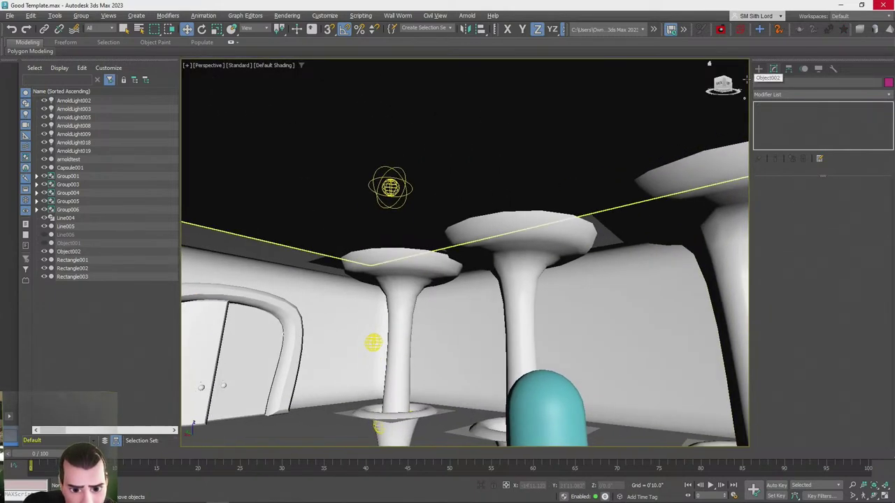
pyautogui.hotkey('shift', 'q')
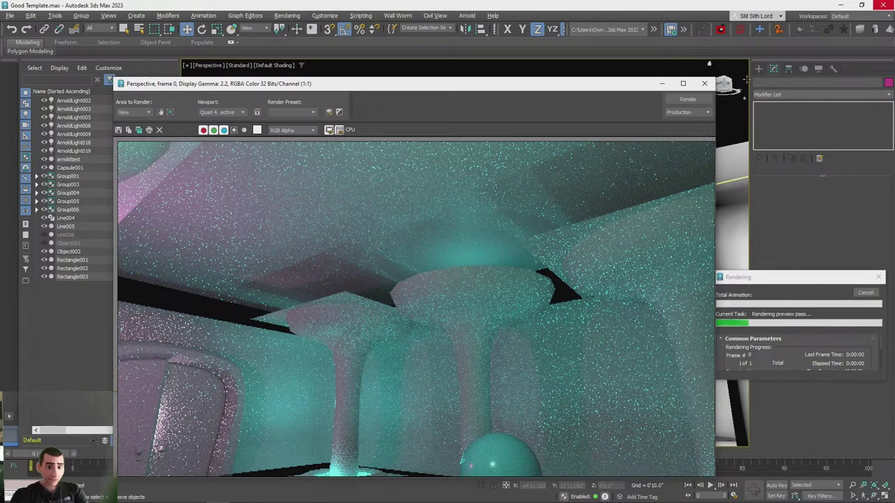
pyautogui.click(710, 88)
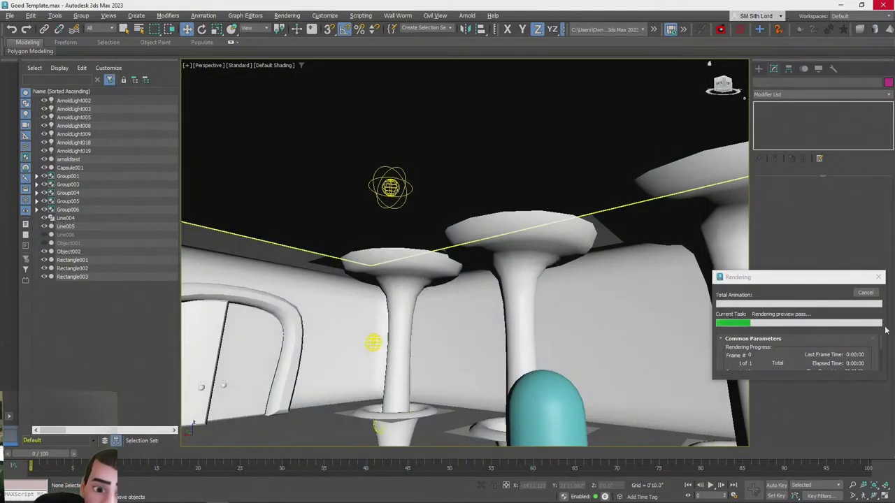
# Try raising the column's top panel Line006 with the ceiling Object002 hidden, and restore the original position and visibility of both
pyautogui.click(879, 278)
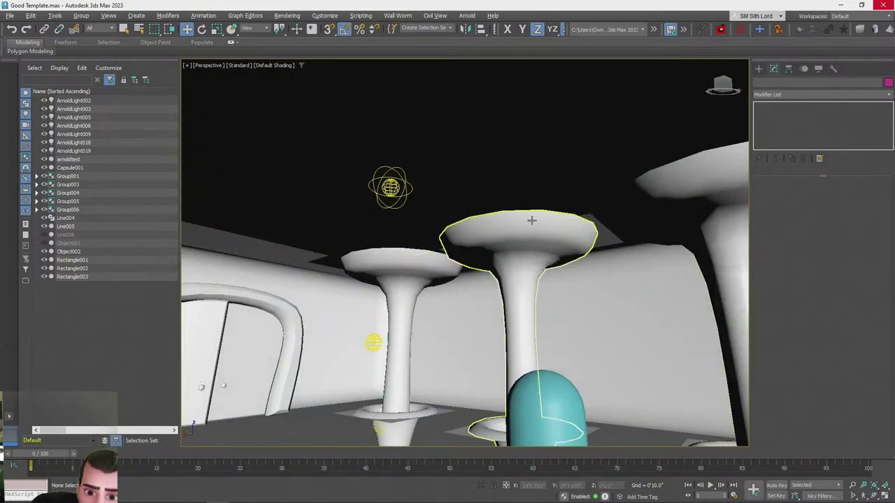
pyautogui.click(463, 163)
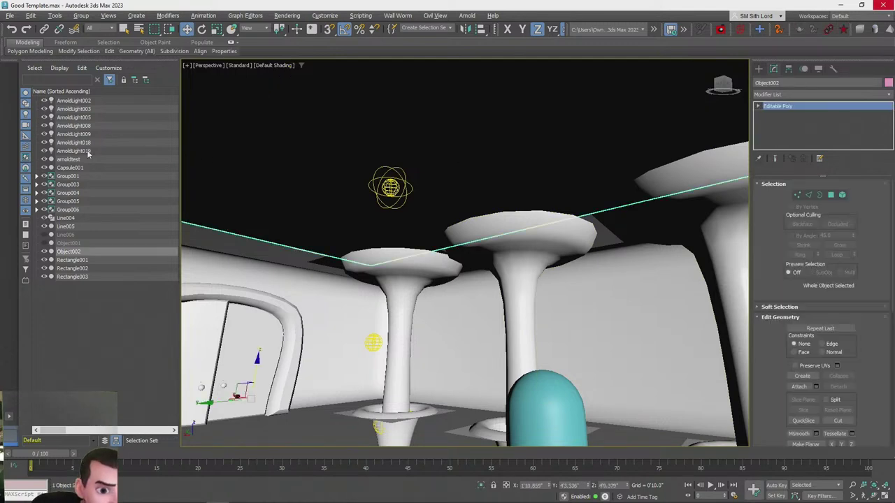
pyautogui.click(43, 251)
pyautogui.click(43, 235)
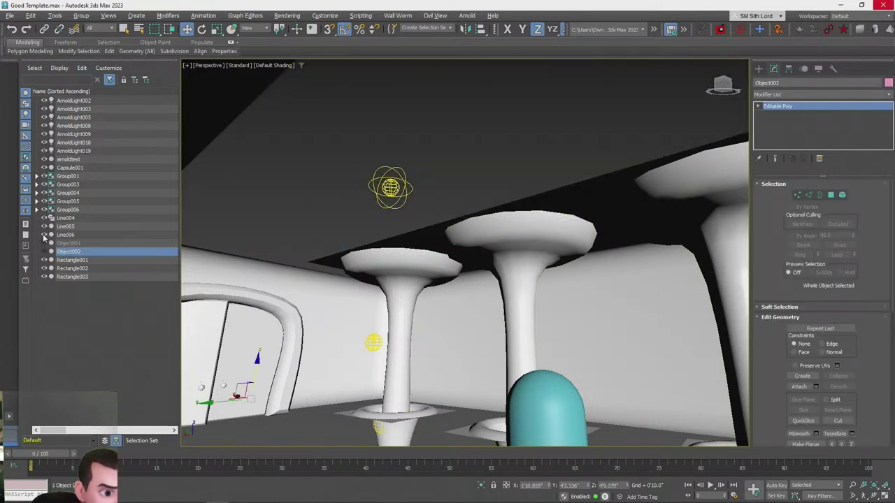
pyautogui.click(535, 201)
pyautogui.moveTo(515, 203); pyautogui.dragTo(514, 196)
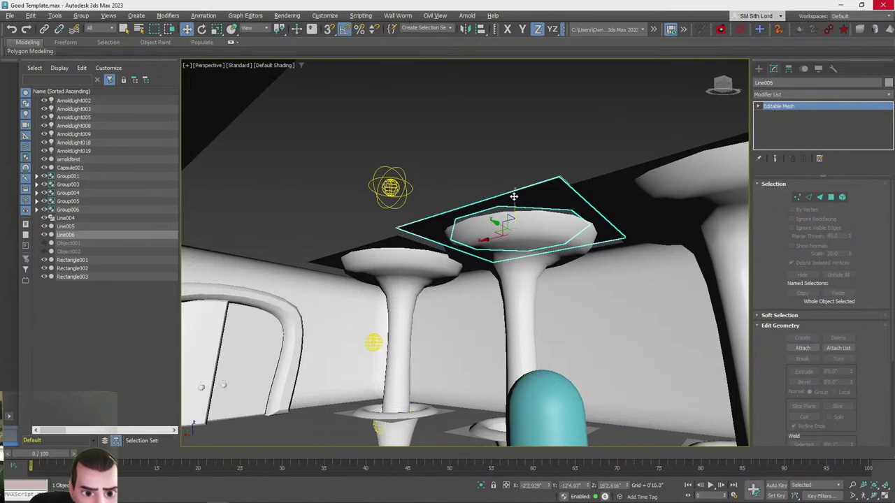
pyautogui.hotkey('ctrl', 'z')
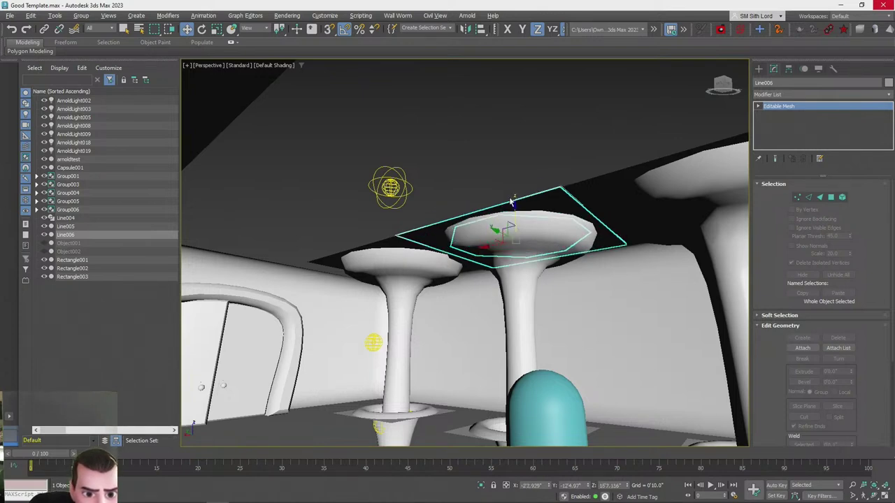
pyautogui.hotkey('ctrl', 'z')
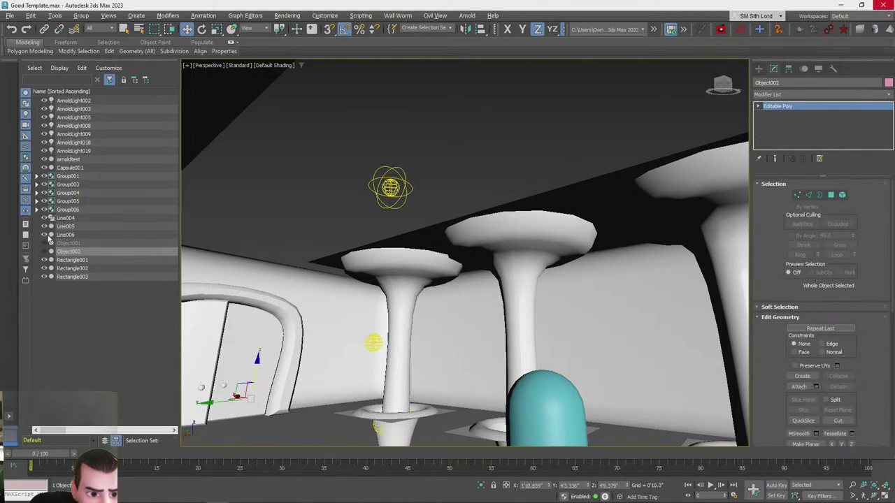
pyautogui.click(44, 235)
pyautogui.click(491, 161)
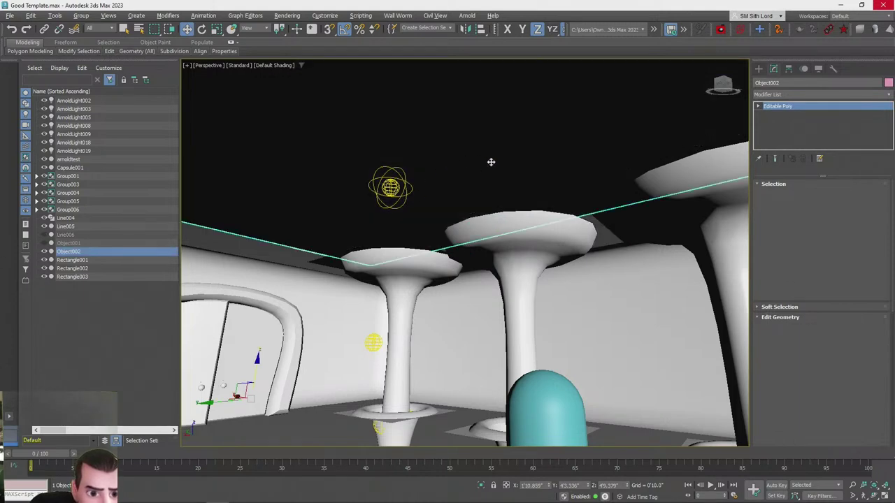
# Lower the ceiling Object002 along Z to about 2'2"
pyautogui.scroll(-3, 478, 181)
pyautogui.keyDown('alt'); pyautogui.moveTo(417, 248); pyautogui.dragTo(434, 285, button='middle'); pyautogui.keyUp('alt')
pyautogui.moveTo(399, 272); pyautogui.dragTo(400, 278)
pyautogui.keyDown('alt'); pyautogui.moveTo(400, 279); pyautogui.dragTo(395, 317, button='middle'); pyautogui.keyUp('alt')
pyautogui.moveTo(395, 317); pyautogui.dragTo(395, 310)
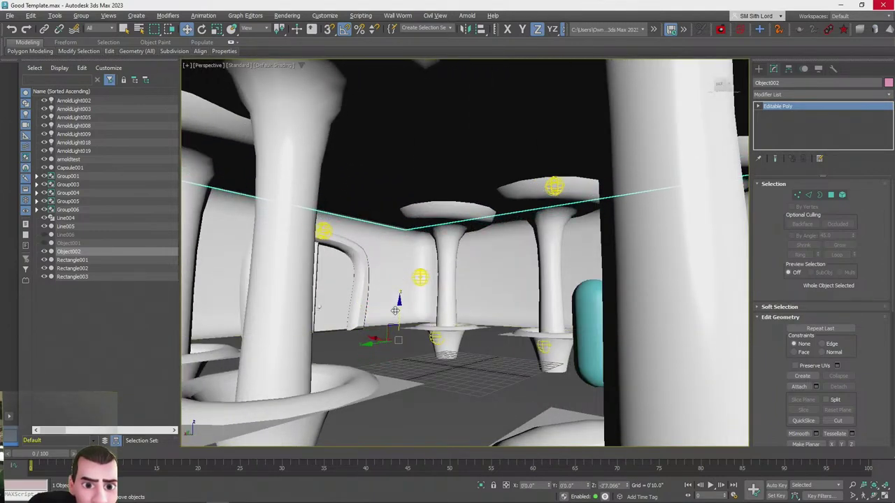
# Test-render the lowered ceiling above the column bowls and close the rendered frame
pyautogui.scroll(5, 395, 310)
pyautogui.scroll(-1, 395, 309)
pyautogui.hotkey('shift', 'q')
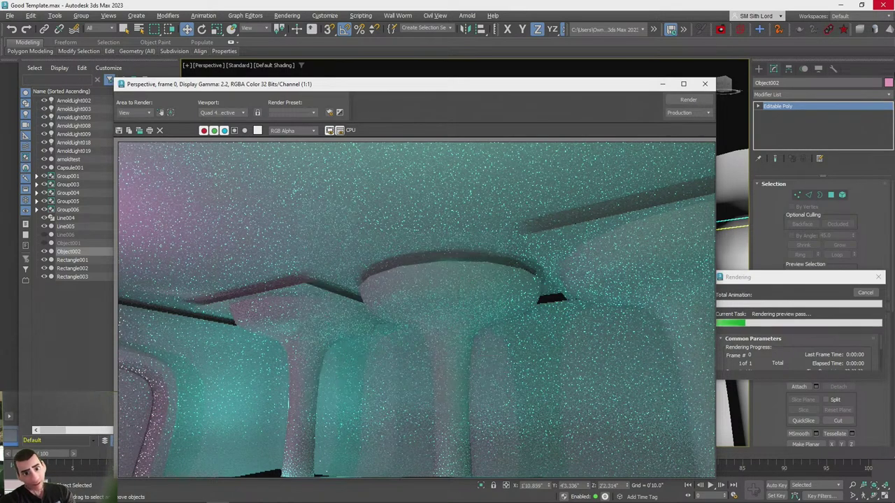
pyautogui.click(704, 85)
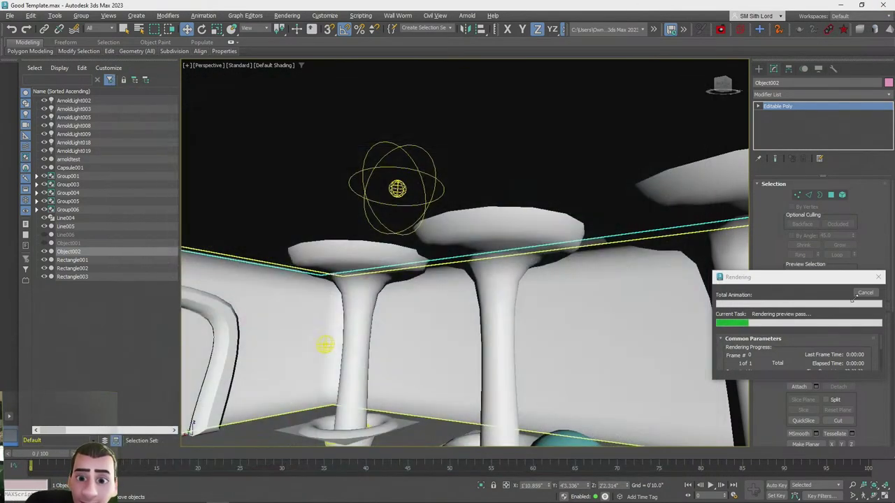
pyautogui.click(504, 225)
# In wireframe display, set the column bowl spot light's cone angle to 161.5 and penumbra angle to 4.9, and test-render the result
pyautogui.press('F3')
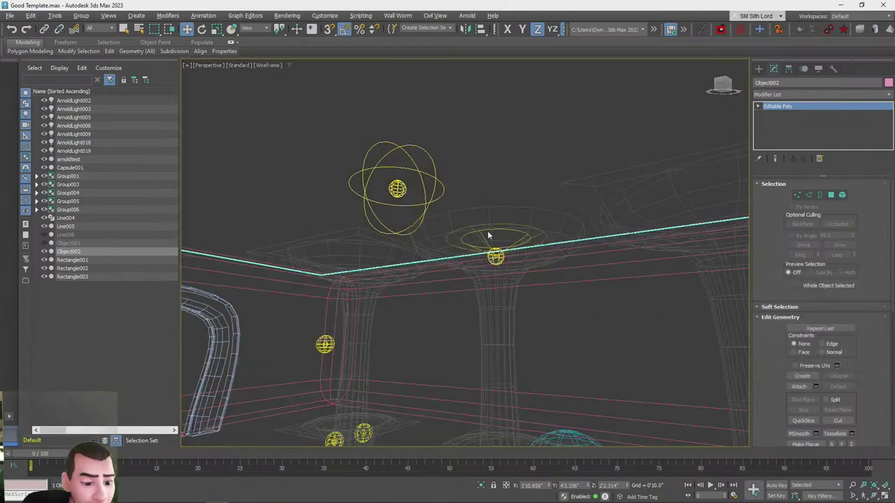
pyautogui.click(498, 293)
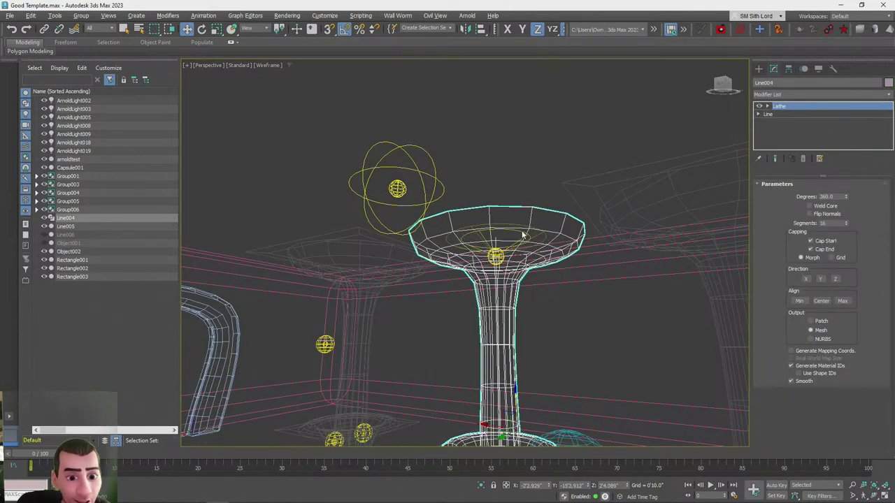
pyautogui.click(496, 256)
pyautogui.press('z')
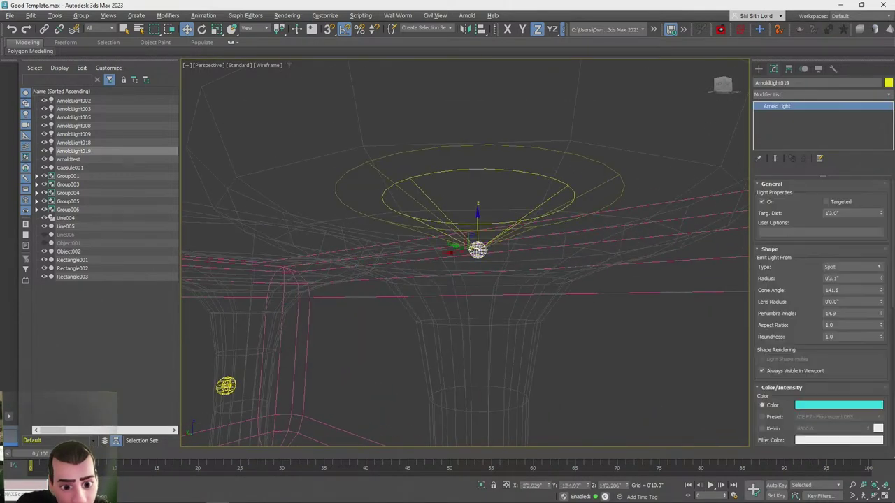
pyautogui.moveTo(880, 290); pyautogui.dragTo(872, 199)
pyautogui.hotkey('shift', 'z')
pyautogui.moveTo(884, 312); pyautogui.dragTo(875, 347)
pyautogui.hotkey('shift', 'z')
pyautogui.hotkey('shift', 'z')
pyautogui.hotkey('shift', 'z')
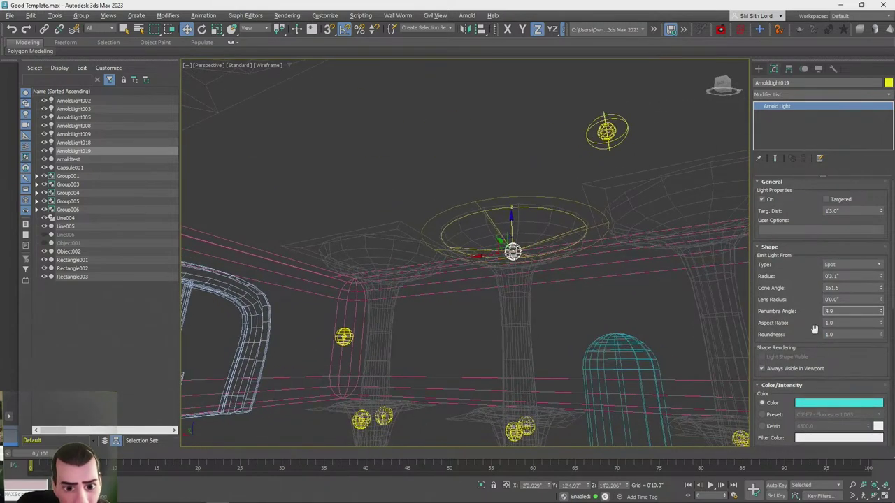
pyautogui.hotkey('shift', 'q')
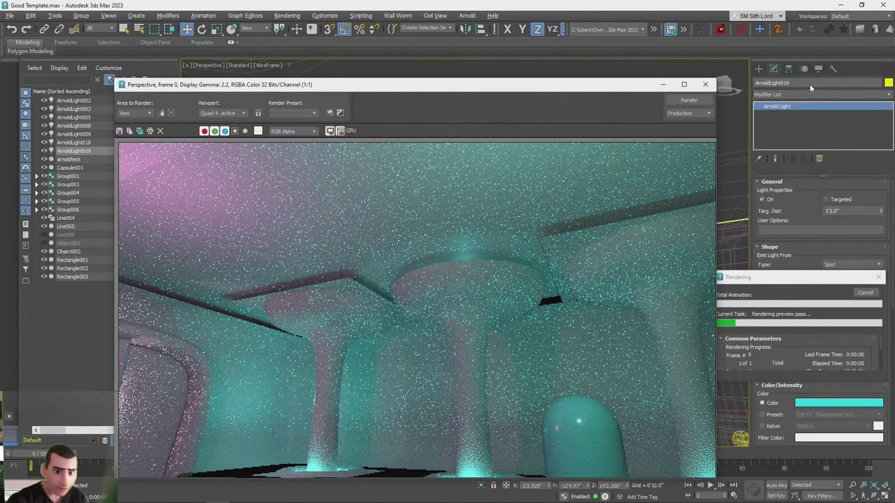
pyautogui.click(704, 84)
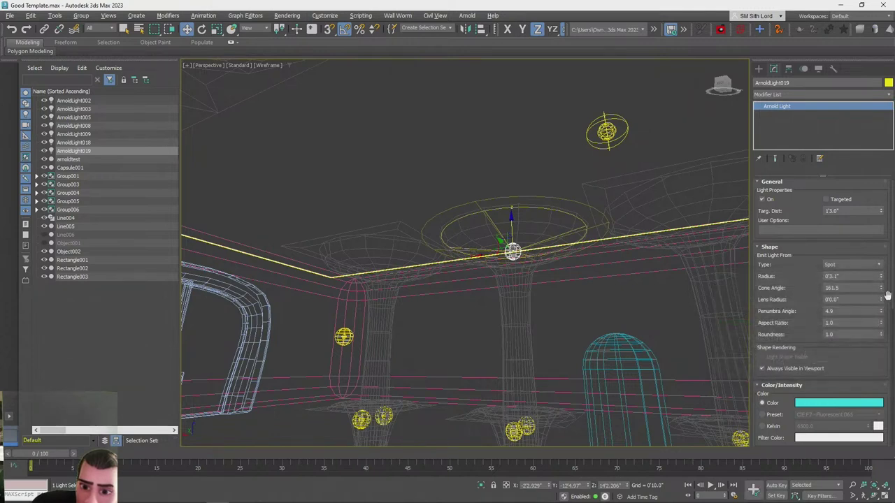
# Try a spot light radius of about 1'8" and test-render it
pyautogui.moveTo(881, 278); pyautogui.dragTo(882, 268)
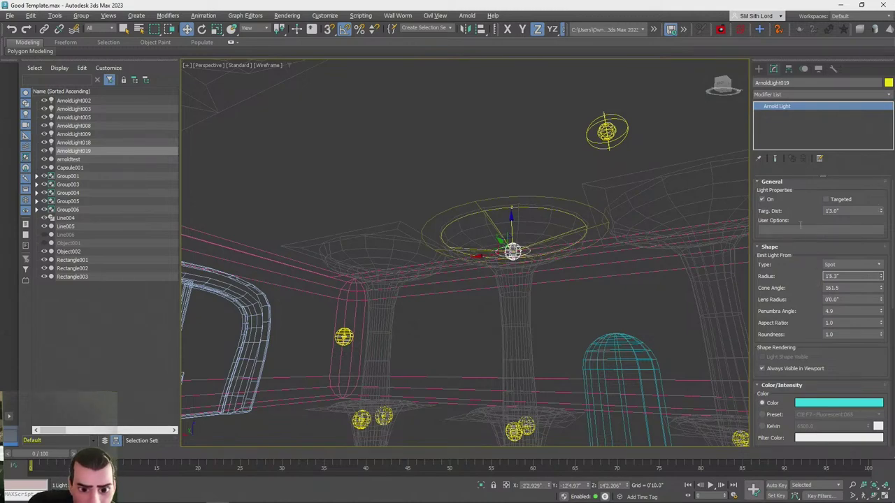
pyautogui.hotkey('shift', 'q')
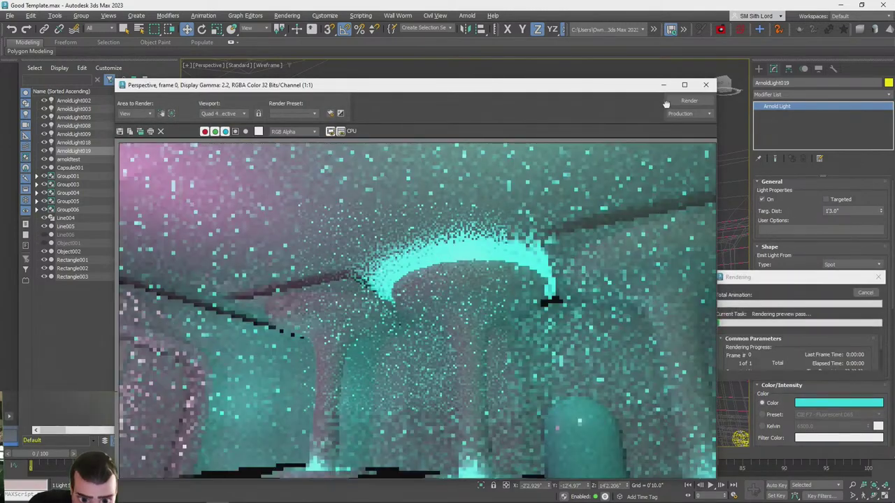
pyautogui.click(706, 86)
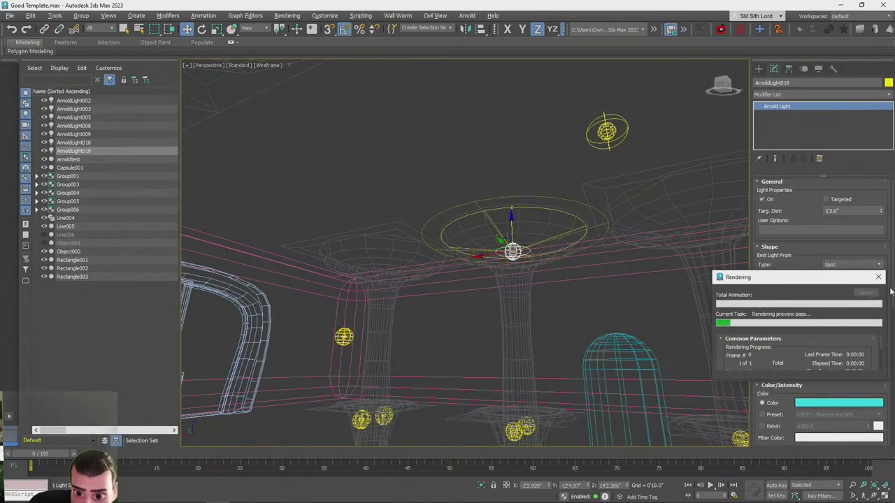
# Try a spot light radius of 0'7.3" and check it in a test render
pyautogui.scroll(-1, 873, 280)
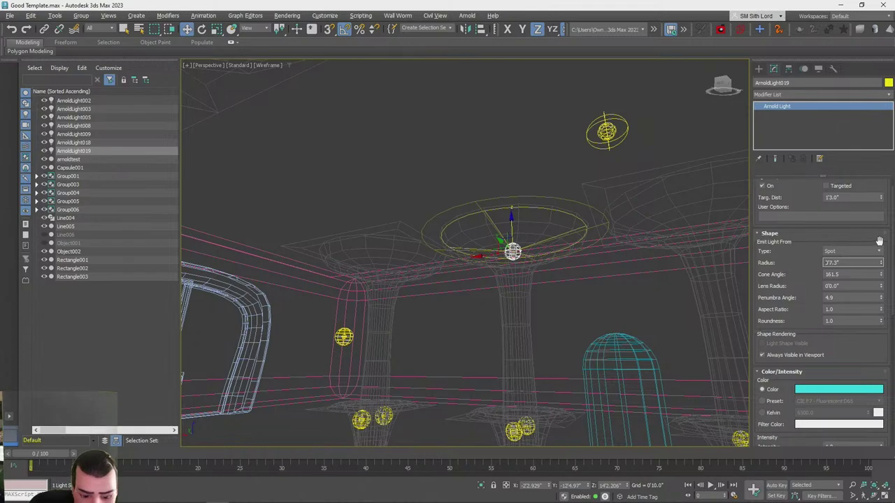
pyautogui.scroll(-1, 849, 211)
pyautogui.hotkey('shift', 'q')
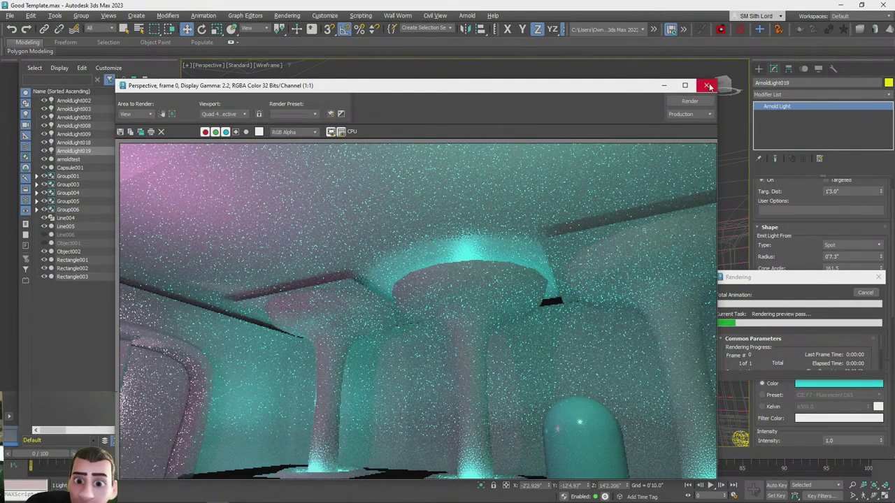
pyautogui.click(705, 85)
pyautogui.click(877, 279)
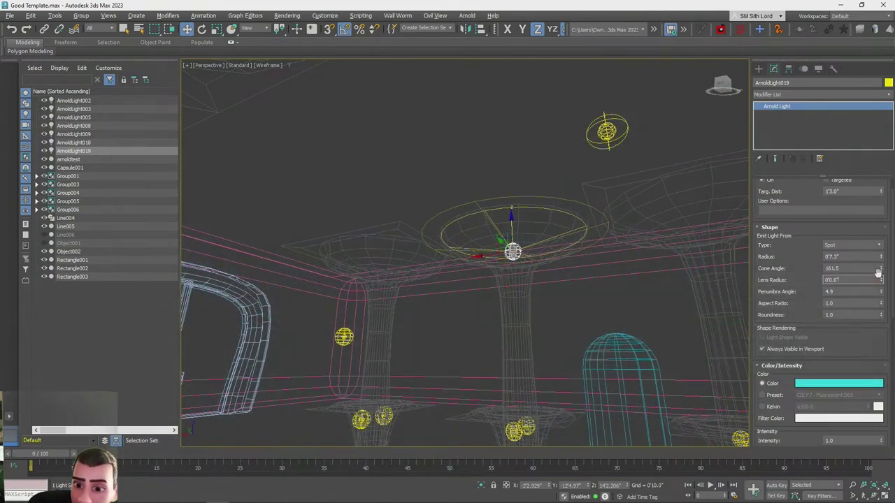
# Set the spot light's radius to 0'5.0", test-render the scene and close the rendered frame
pyautogui.click(802, 227)
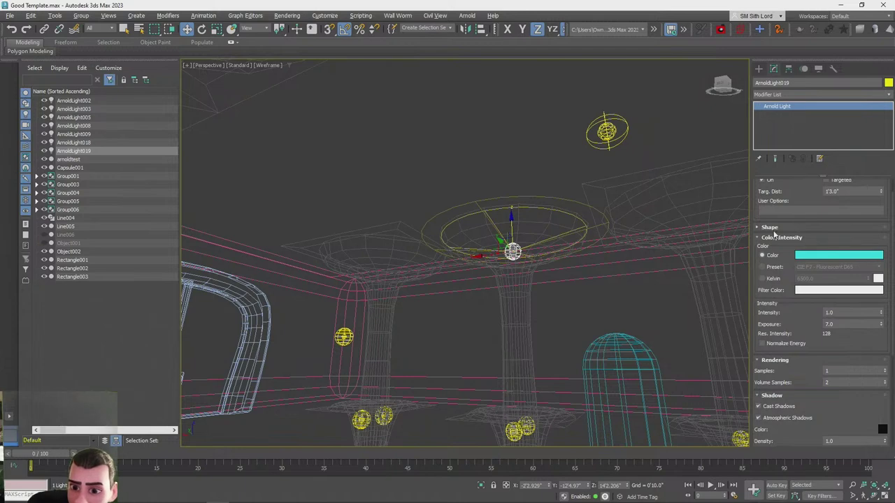
pyautogui.click(760, 228)
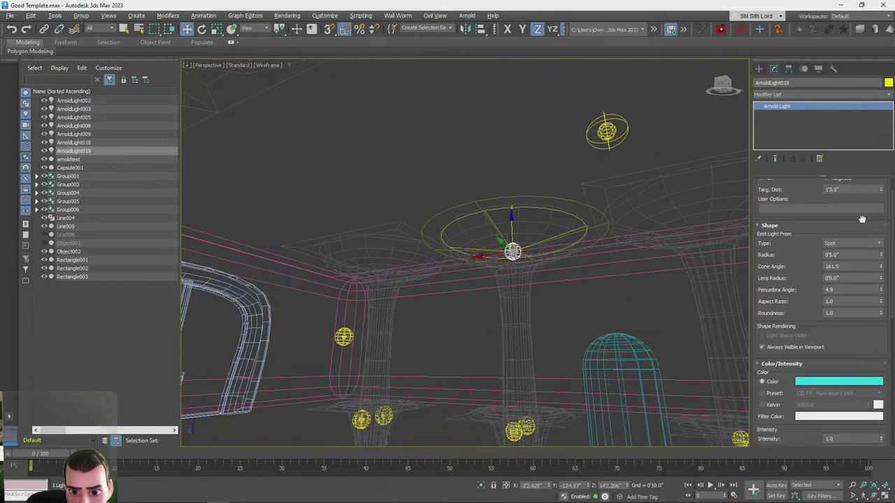
pyautogui.hotkey('shift', 'q')
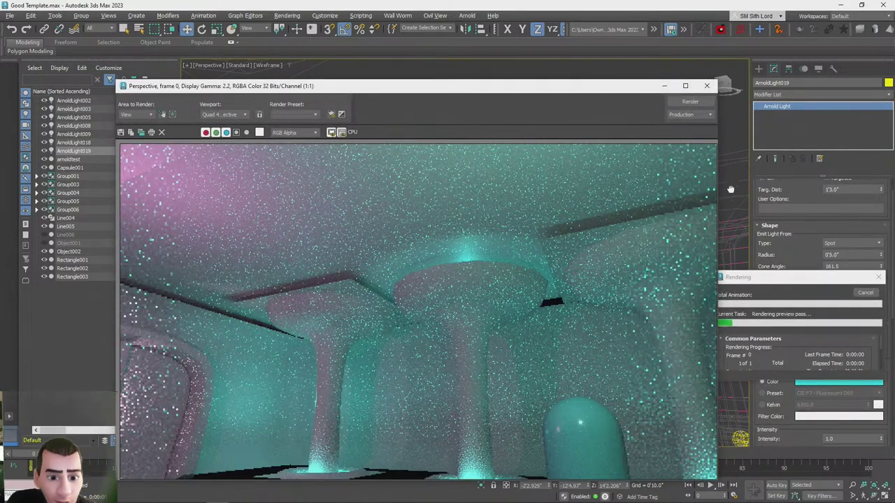
pyautogui.click(707, 86)
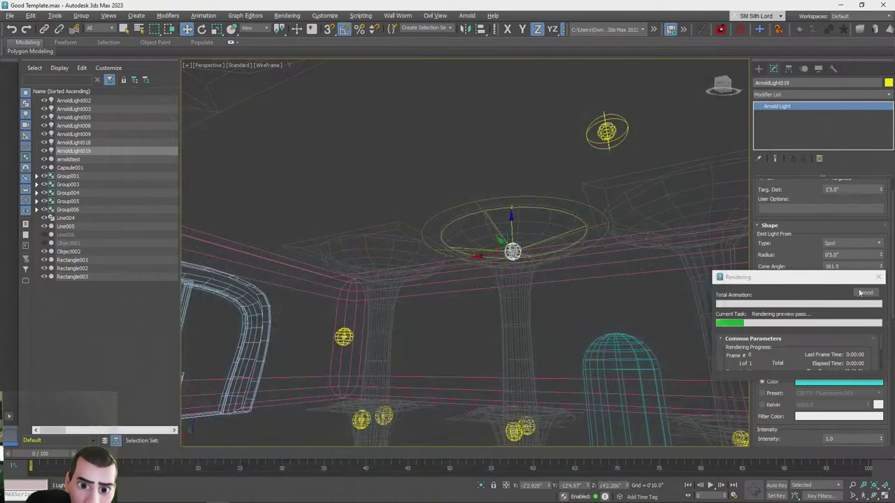
# Ungroup the neighbouring column Group001 and hide its square top panel Line003
pyautogui.keyDown('alt'); pyautogui.moveTo(423, 263); pyautogui.dragTo(422, 190, button='middle'); pyautogui.keyUp('alt')
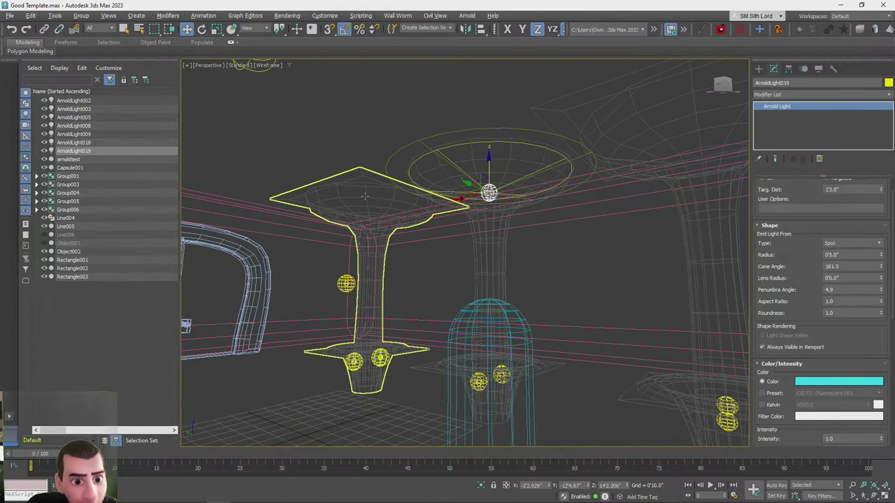
pyautogui.click(392, 179)
pyautogui.click(82, 15)
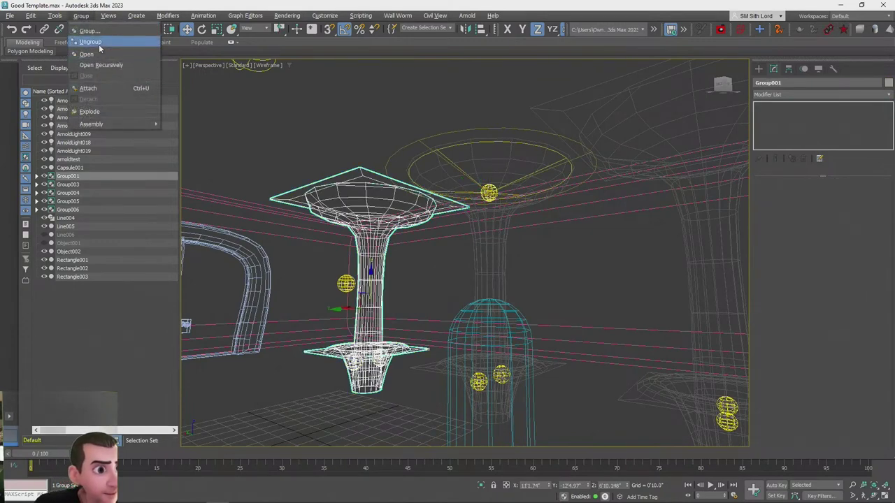
pyautogui.click(99, 42)
pyautogui.click(363, 170)
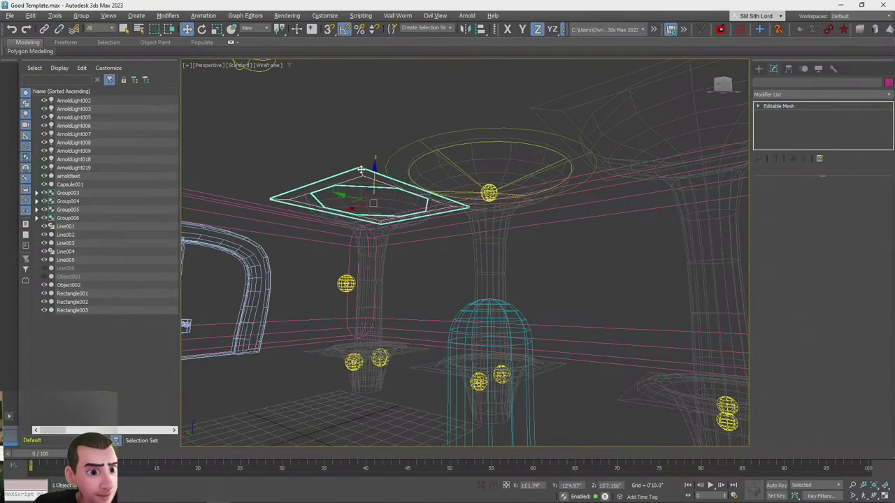
pyautogui.click(44, 244)
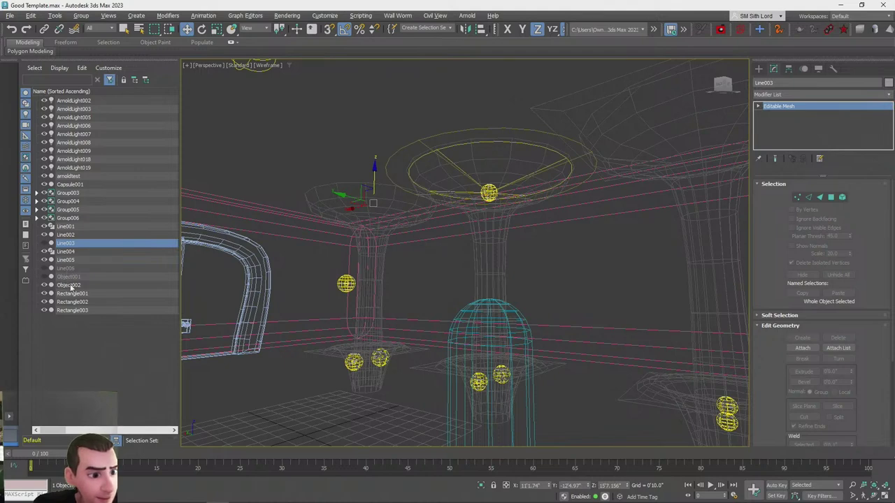
# Make one copy of the bowl spot light along X toward the ungrouped column
pyautogui.click(488, 193)
pyautogui.moveTo(448, 191)
pyautogui.keyDown('alt'); pyautogui.mouseDown(button='middle')
pyautogui.moveTo(515, 208)
pyautogui.moveTo(504, 218)
pyautogui.mouseUp(button='middle'); pyautogui.keyUp('alt')
pyautogui.keyDown('shift'); pyautogui.moveTo(496, 220); pyautogui.dragTo(440, 225); pyautogui.keyUp('shift')
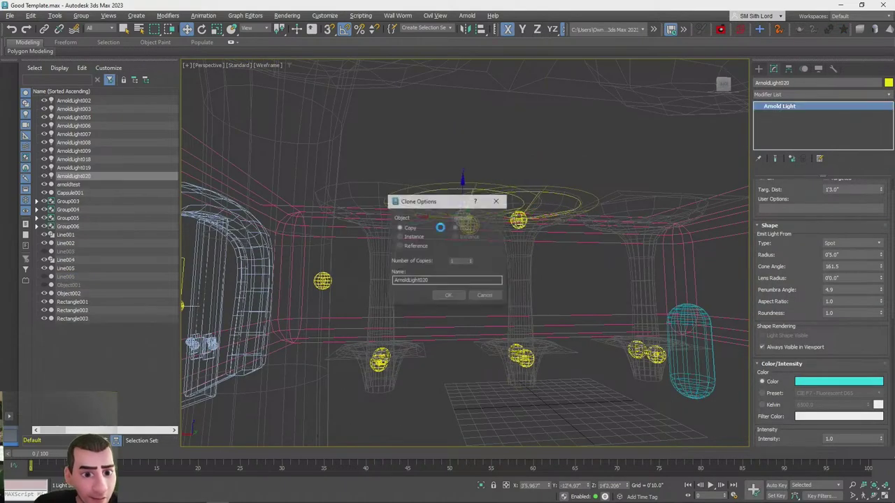
pyautogui.click(447, 296)
# Align the copied spot light center to center with the column Line001 in X and Y only, and deselect it
pyautogui.hotkey('alt', 'a')
pyautogui.click(381, 292)
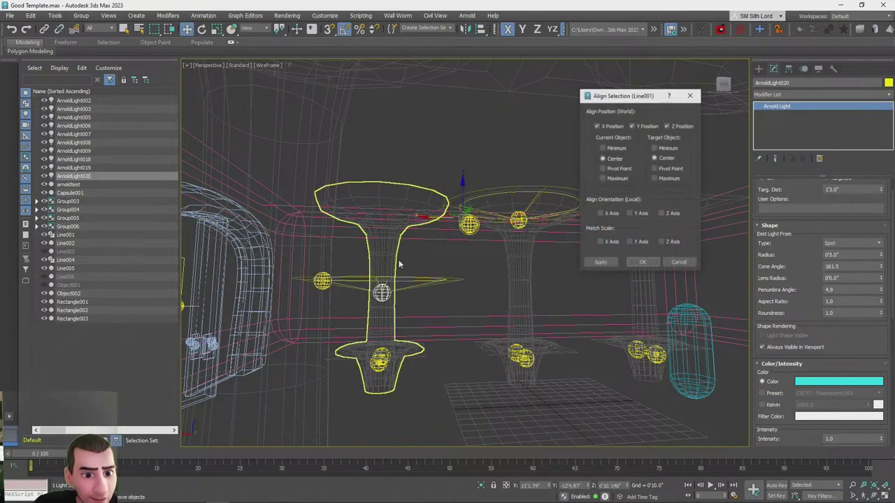
pyautogui.click(647, 127)
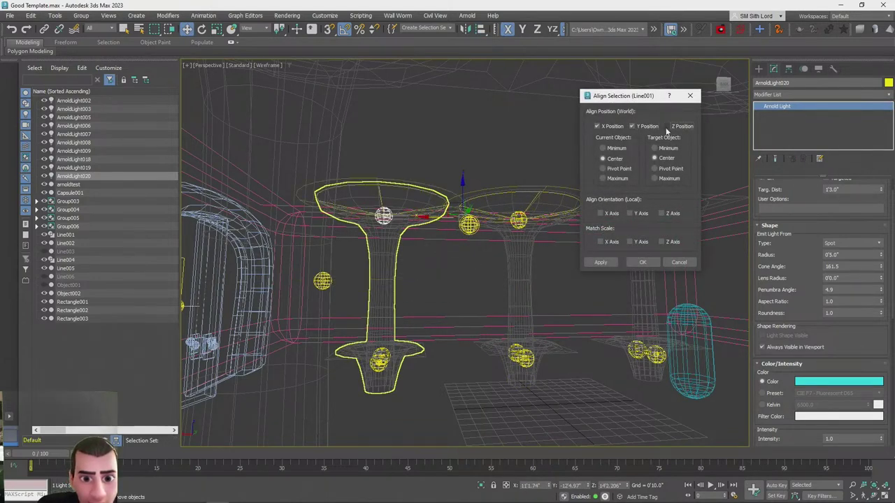
pyautogui.click(638, 263)
pyautogui.scroll(-8, 499, 292)
pyautogui.keyDown('alt'); pyautogui.moveTo(648, 144); pyautogui.dragTo(606, 213, button='middle'); pyautogui.keyUp('alt')
pyautogui.click(606, 213)
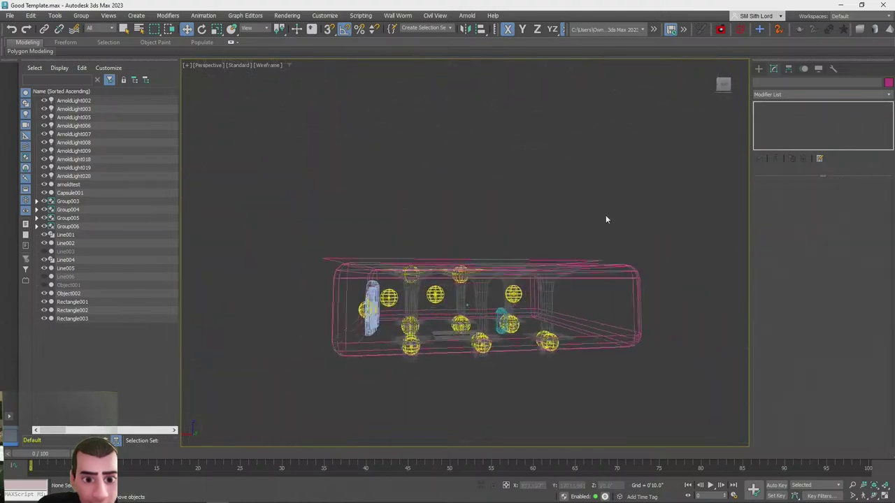
pyautogui.scroll(7, 603, 218)
pyautogui.scroll(8, 598, 221)
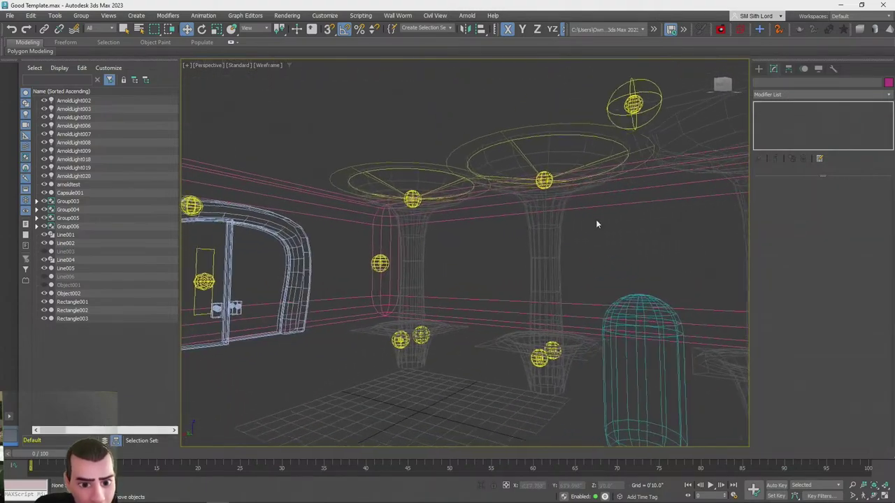
# Test-render the perspective view with both bowl spot lights, close the rendered frame and cancel the rendering
pyautogui.hotkey('shift', 'q')
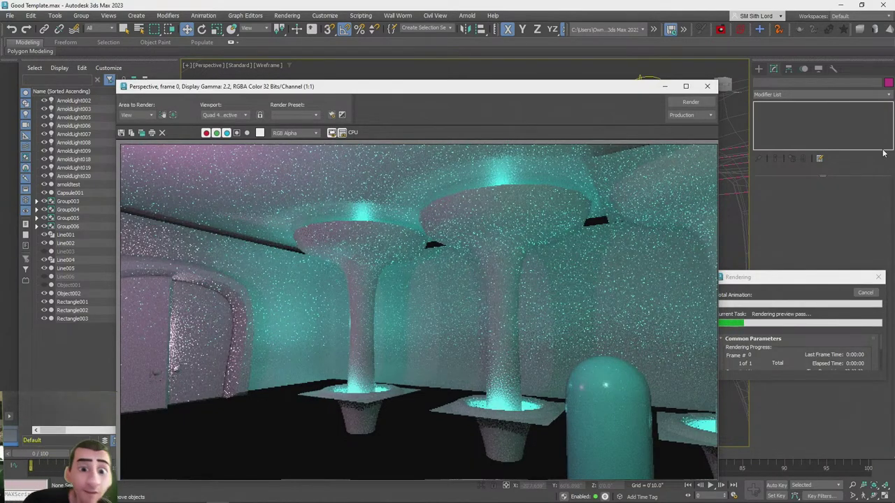
pyautogui.click(707, 86)
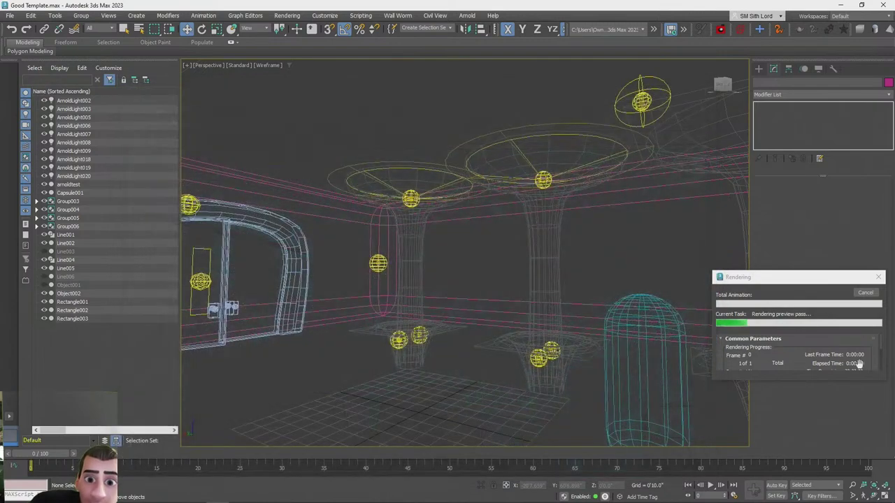
pyautogui.click(864, 293)
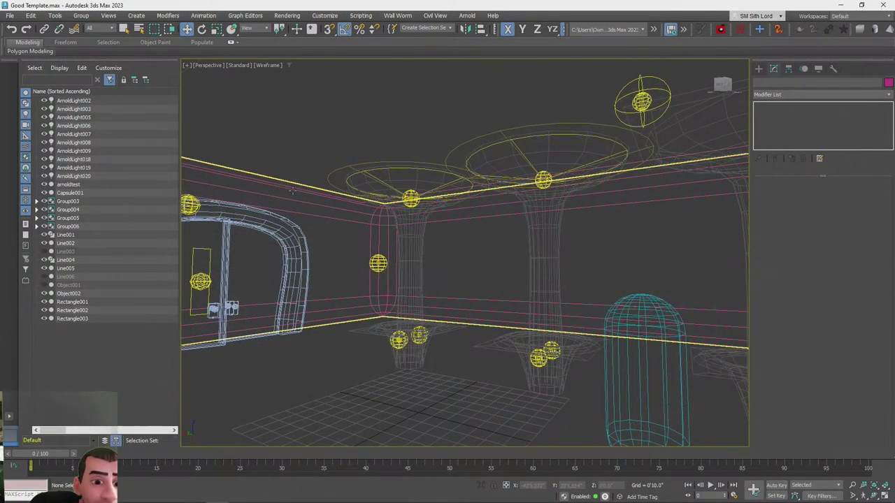
# Switch the viewport to shaded display and lower the ceiling panel Object002 along Z to 2'0.313"
pyautogui.keyDown('alt'); pyautogui.moveTo(412, 238); pyautogui.dragTo(378, 308, button='middle'); pyautogui.keyUp('alt')
pyautogui.scroll(-4, 377, 307)
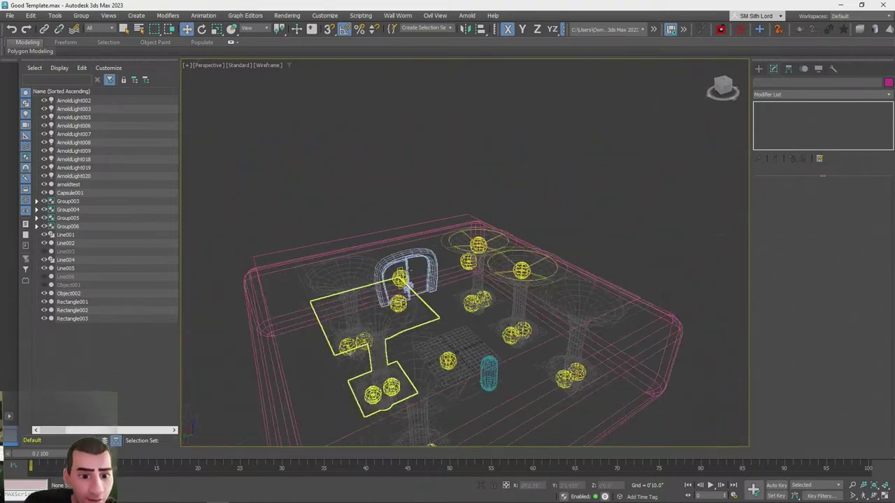
pyautogui.click(303, 252)
pyautogui.moveTo(303, 242)
pyautogui.keyDown('alt'); pyautogui.mouseDown(button='middle')
pyautogui.moveTo(458, 219)
pyautogui.moveTo(450, 300)
pyautogui.moveTo(402, 356)
pyautogui.moveTo(391, 339)
pyautogui.moveTo(418, 345)
pyautogui.mouseUp(button='middle'); pyautogui.keyUp('alt')
pyautogui.press('F3')
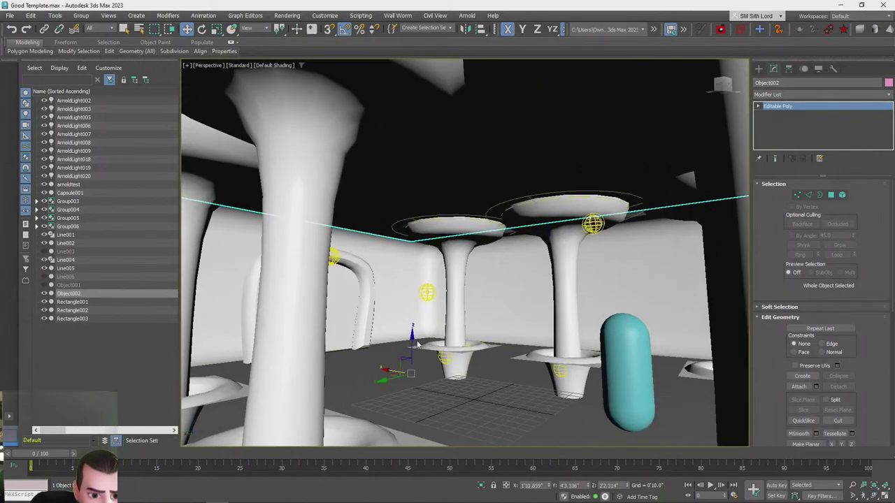
pyautogui.scroll(3, 413, 339)
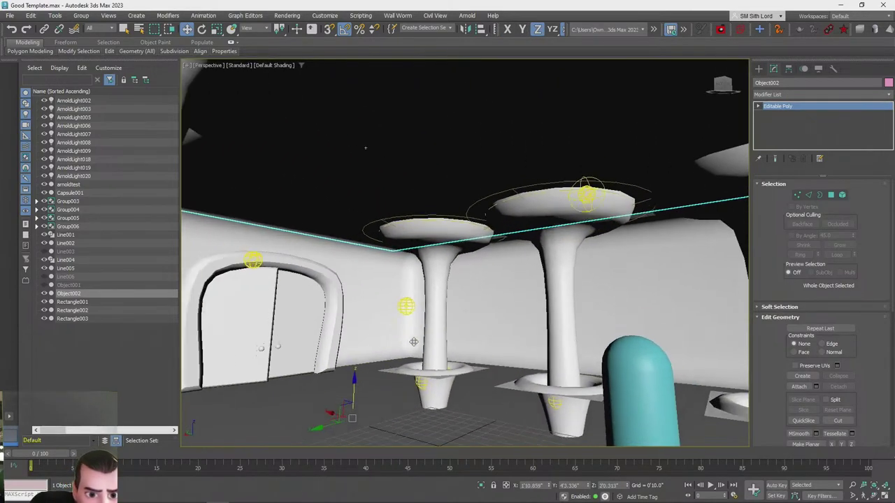
# Test-render the view with the lowered ceiling, cancel the rendering and close the frame
pyautogui.hotkey('shift', 'q')
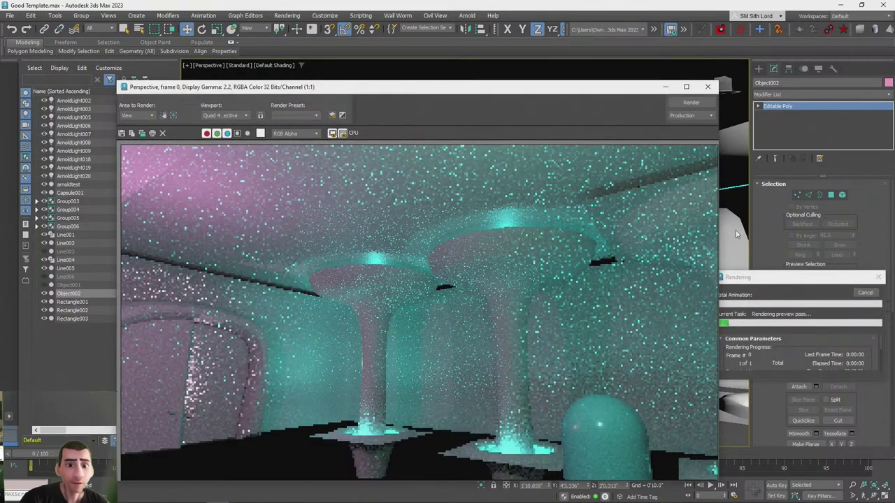
pyautogui.click(867, 292)
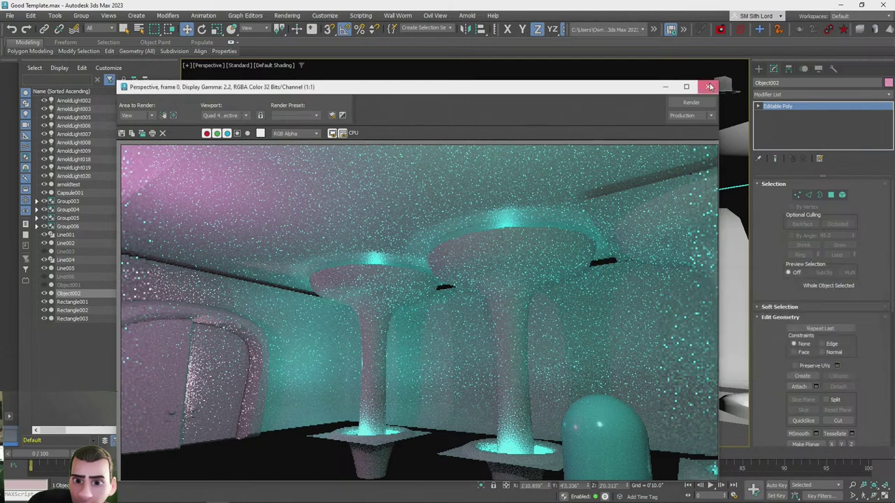
pyautogui.click(708, 86)
# Lower the ceiling panel Object002 further along Z to 1'10.087", test-render it and close the rendered frame
pyautogui.moveTo(319, 389)
pyautogui.mouseDown()
pyautogui.moveTo(313, 411)
pyautogui.moveTo(317, 395)
pyautogui.mouseUp()
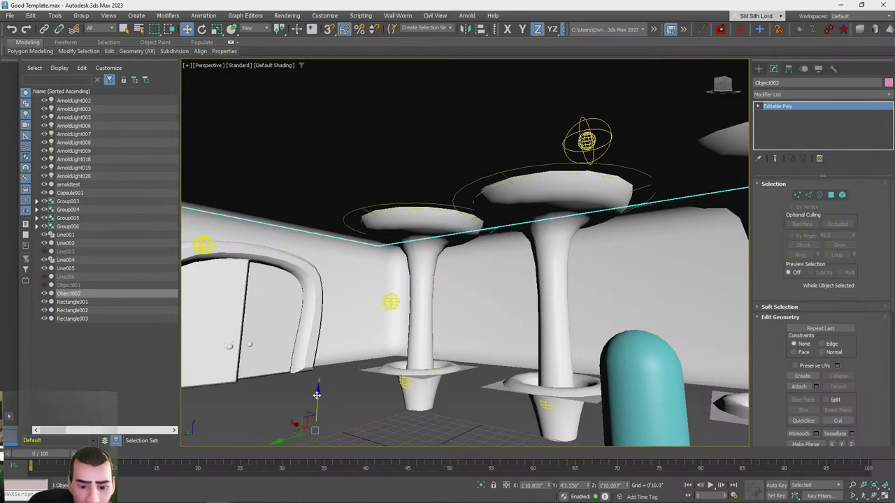
pyautogui.hotkey('shift', 'q')
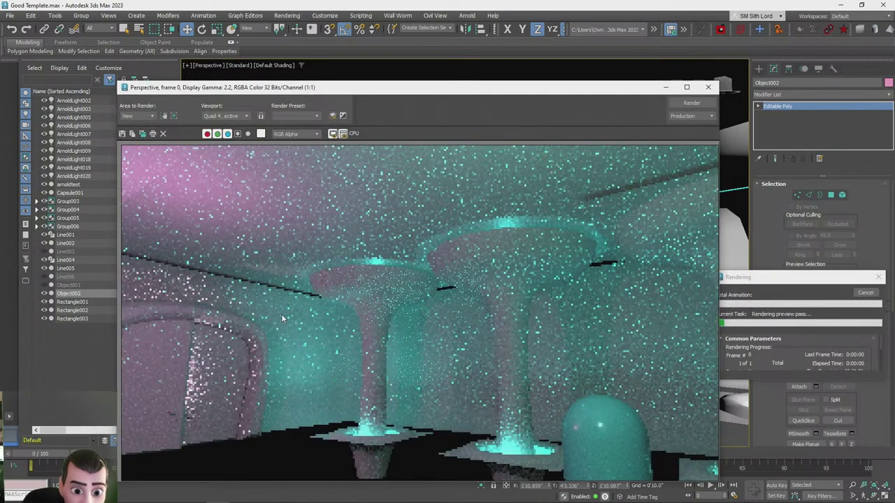
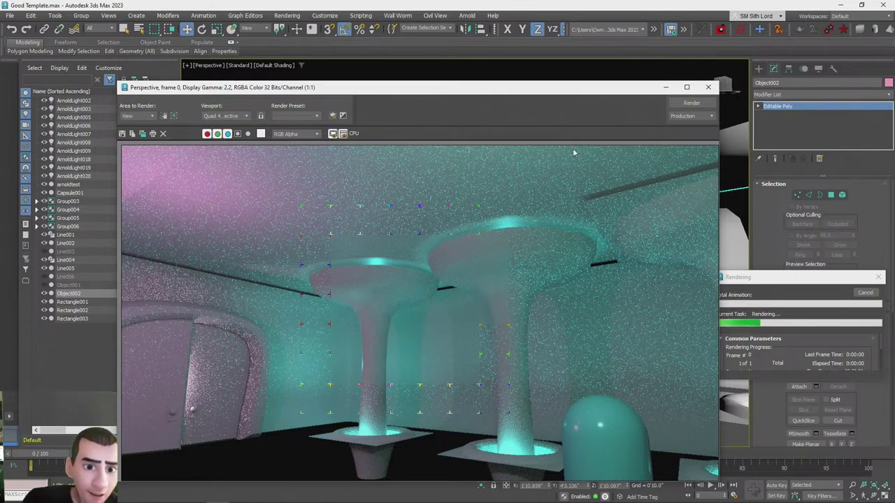
pyautogui.click(708, 87)
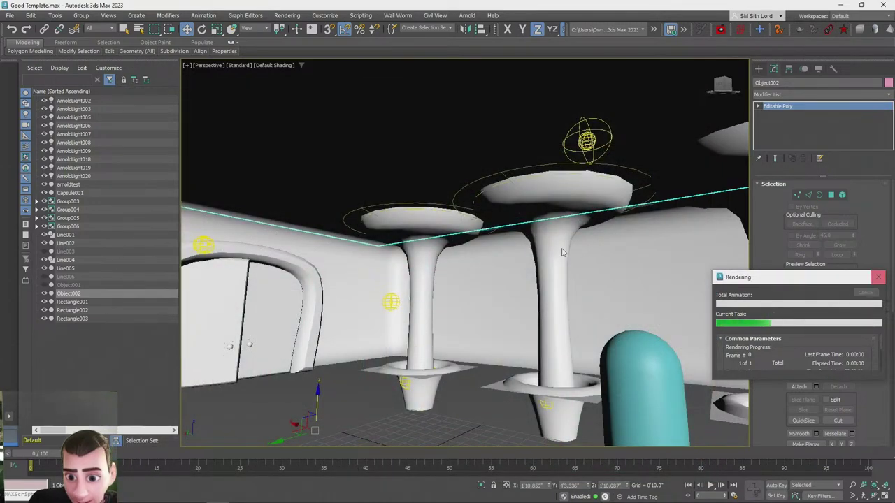
# In wireframe, select the top vertices of the room shell arnoldtest and raise them along Z to about 14'7.8"
pyautogui.scroll(-10, 410, 301)
pyautogui.click(410, 212)
pyautogui.keyDown('alt'); pyautogui.moveTo(410, 212); pyautogui.dragTo(526, 197, button='middle'); pyautogui.keyUp('alt')
pyautogui.press('F3')
pyautogui.click(798, 195)
pyautogui.moveTo(641, 237); pyautogui.dragTo(642, 237)
pyautogui.scroll(8, 500, 206)
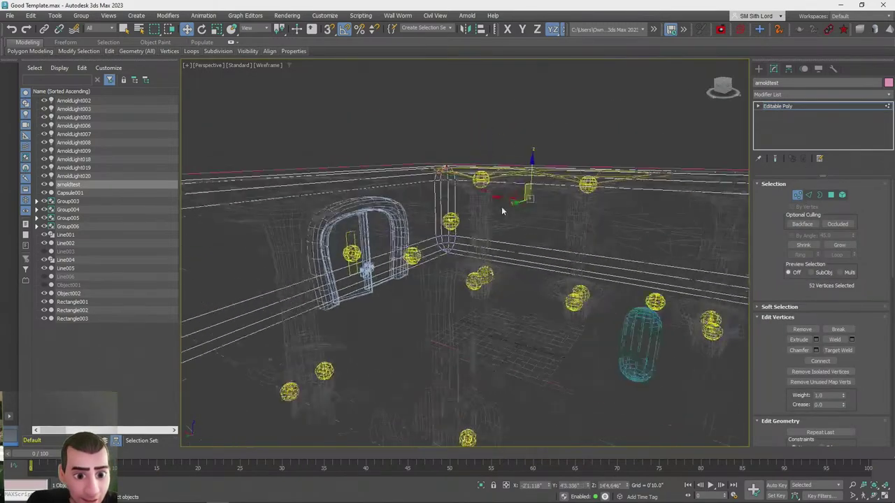
pyautogui.keyDown('alt'); pyautogui.moveTo(534, 203); pyautogui.dragTo(518, 175, button='middle'); pyautogui.keyUp('alt')
pyautogui.moveTo(517, 175); pyautogui.dragTo(518, 152)
pyautogui.moveTo(407, 146); pyautogui.dragTo(506, 253)
# Select the bottom vertices of the room shell arnoldtest and lower them along Z below the door's base using 3D snap
pyautogui.keyDown('alt'); pyautogui.moveTo(478, 149); pyautogui.dragTo(611, 280, button='middle'); pyautogui.keyUp('alt')
pyautogui.moveTo(629, 318); pyautogui.dragTo(331, 293)
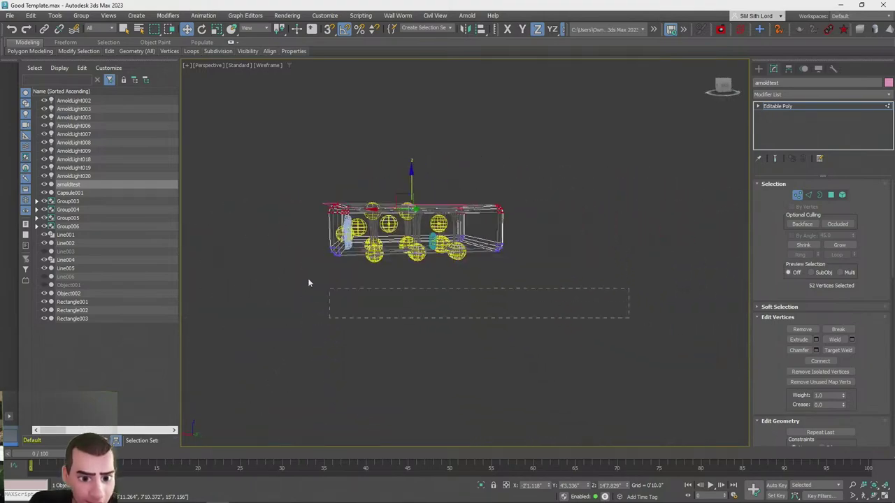
pyautogui.moveTo(243, 237); pyautogui.dragTo(243, 228)
pyautogui.keyDown('alt'); pyautogui.moveTo(336, 228); pyautogui.dragTo(605, 213, button='middle'); pyautogui.keyUp('alt')
pyautogui.moveTo(480, 163); pyautogui.dragTo(481, 168)
pyautogui.keyDown('alt'); pyautogui.moveTo(489, 199); pyautogui.dragTo(682, 196, button='middle'); pyautogui.keyUp('alt')
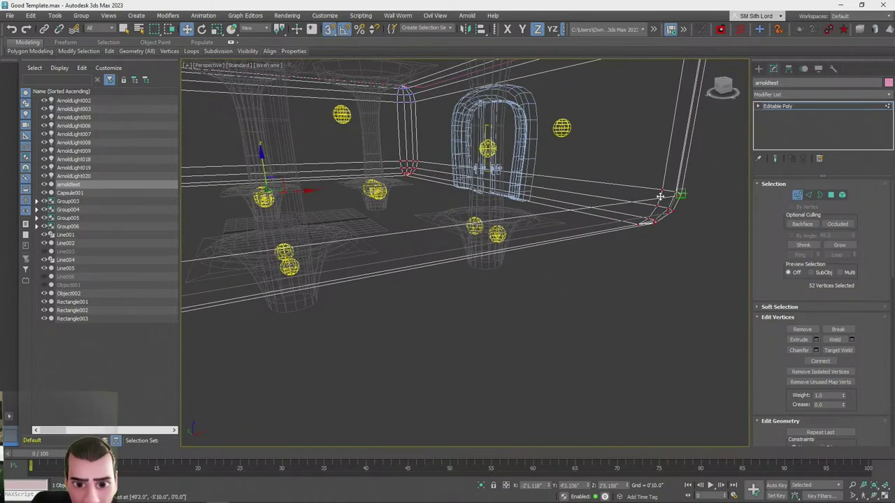
pyautogui.moveTo(680, 194); pyautogui.dragTo(412, 209)
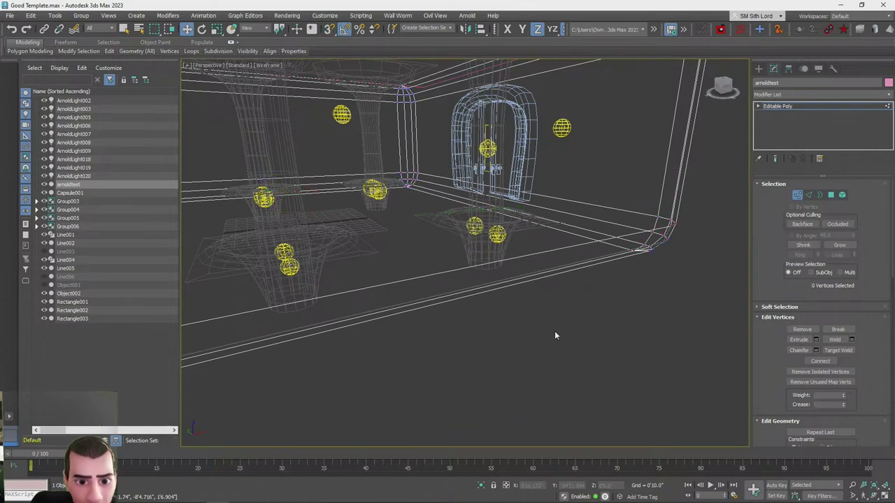
# Select the vertices of one side wall of the room shell and leave vertex editing
pyautogui.keyDown('alt'); pyautogui.moveTo(694, 320); pyautogui.dragTo(591, 275, button='middle'); pyautogui.keyUp('alt')
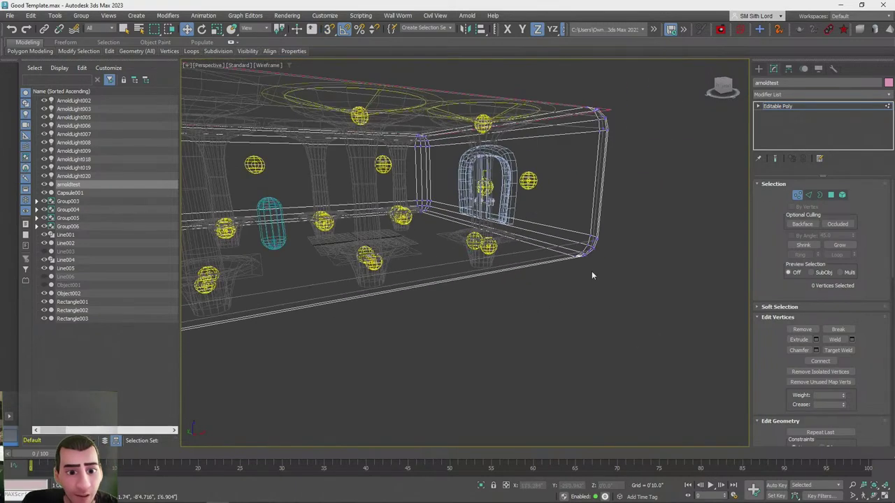
pyautogui.moveTo(334, 201); pyautogui.dragTo(330, 167)
pyautogui.moveTo(578, 208); pyautogui.dragTo(531, 242)
pyautogui.press('q')
pyautogui.keyDown('alt'); pyautogui.moveTo(585, 312); pyautogui.dragTo(420, 352, button='middle'); pyautogui.keyUp('alt')
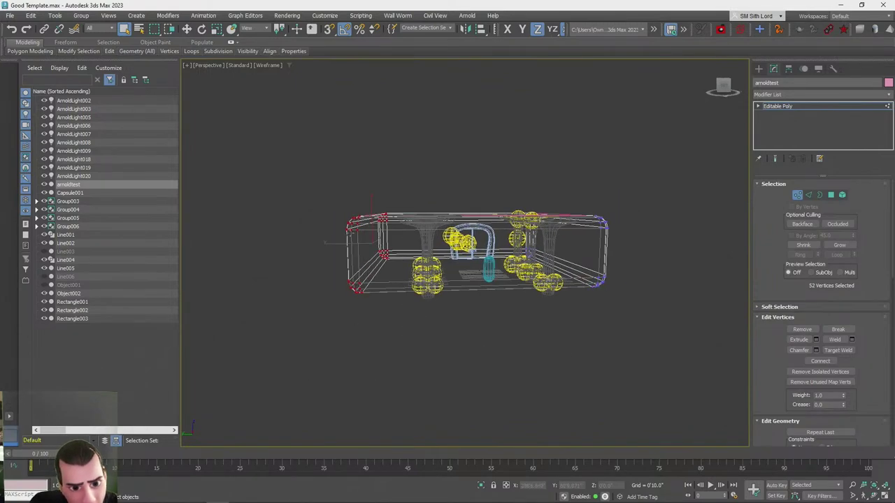
pyautogui.click(796, 195)
pyautogui.keyDown('alt'); pyautogui.moveTo(521, 309); pyautogui.dragTo(455, 335, button='middle'); pyautogui.keyUp('alt')
pyautogui.keyDown('alt'); pyautogui.moveTo(476, 265); pyautogui.dragTo(475, 261, button='middle'); pyautogui.keyUp('alt')
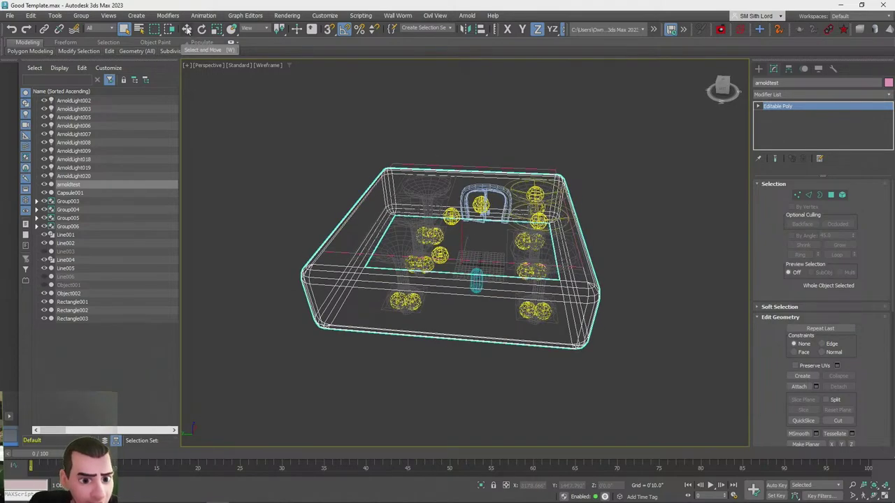
# Ungroup the column Group005 and deselect its parts
pyautogui.scroll(9, 310, 114)
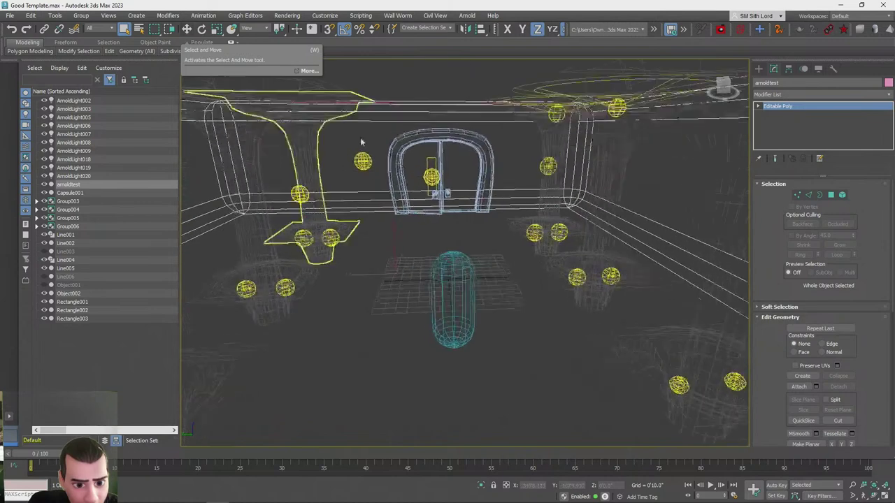
pyautogui.scroll(3, 307, 231)
pyautogui.click(319, 278)
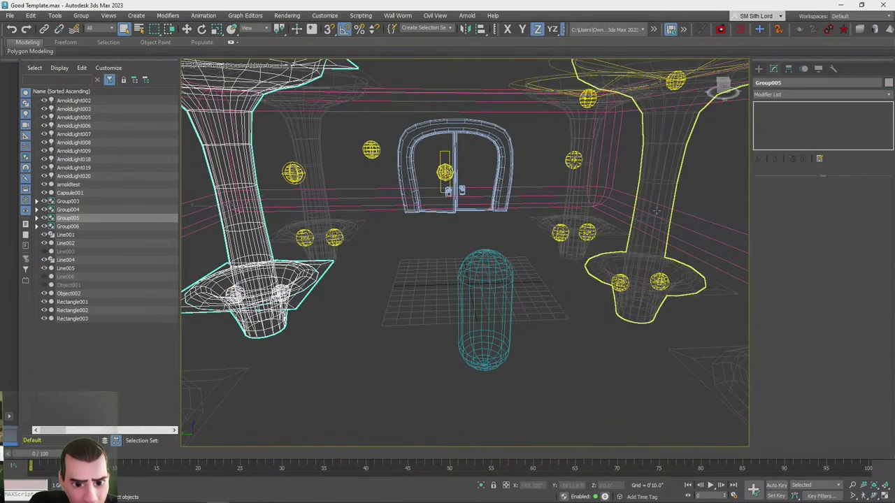
pyautogui.click(81, 16)
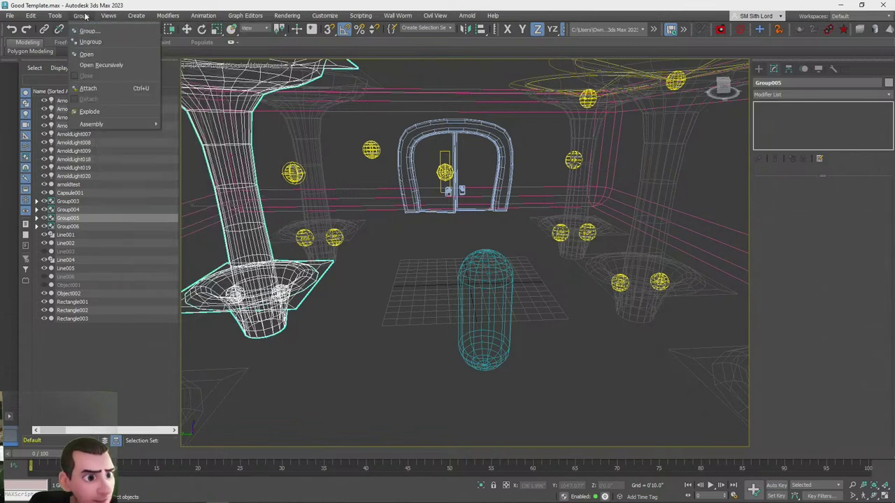
pyautogui.click(94, 44)
pyautogui.click(326, 295)
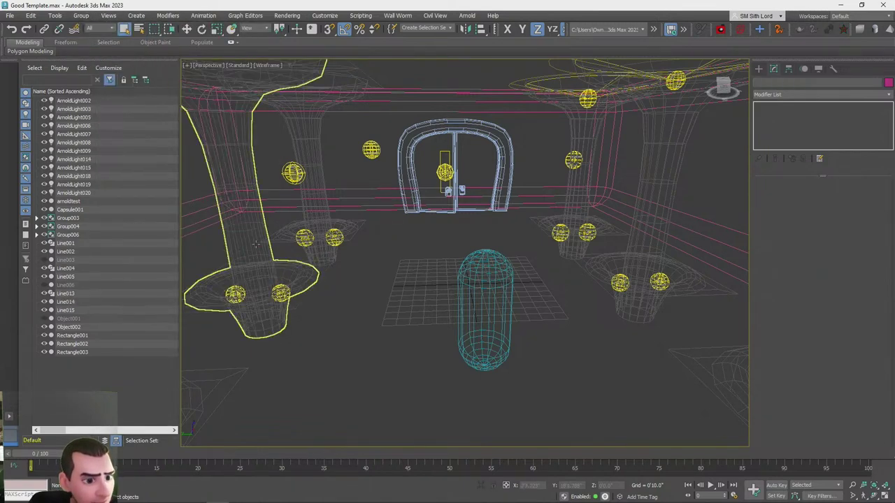
# Group the two facing columns Line013 and Line004 together
pyautogui.click(269, 253)
pyautogui.keyDown('ctrl'); pyautogui.click(653, 216); pyautogui.keyUp('ctrl')
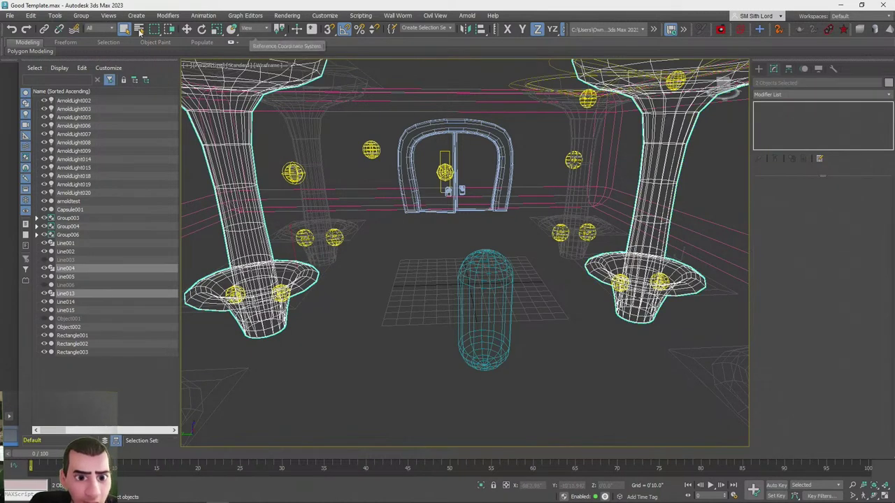
pyautogui.click(81, 15)
pyautogui.click(94, 34)
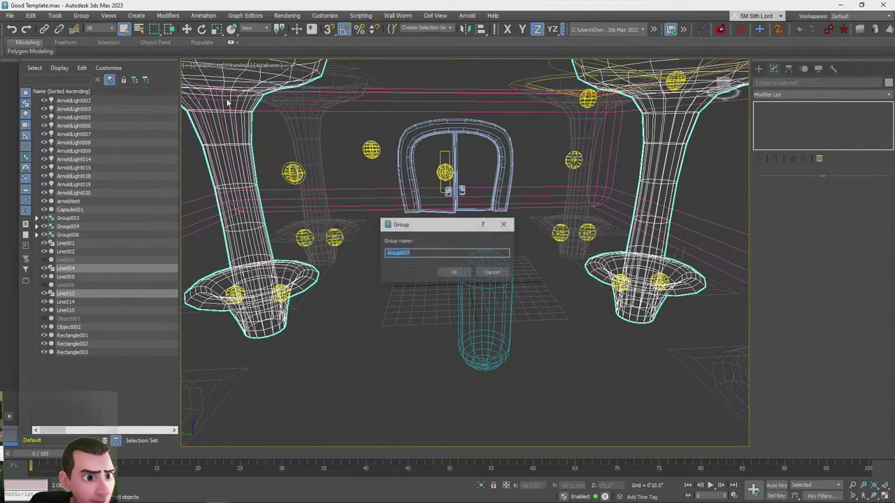
pyautogui.click(451, 272)
pyautogui.scroll(-8, 438, 312)
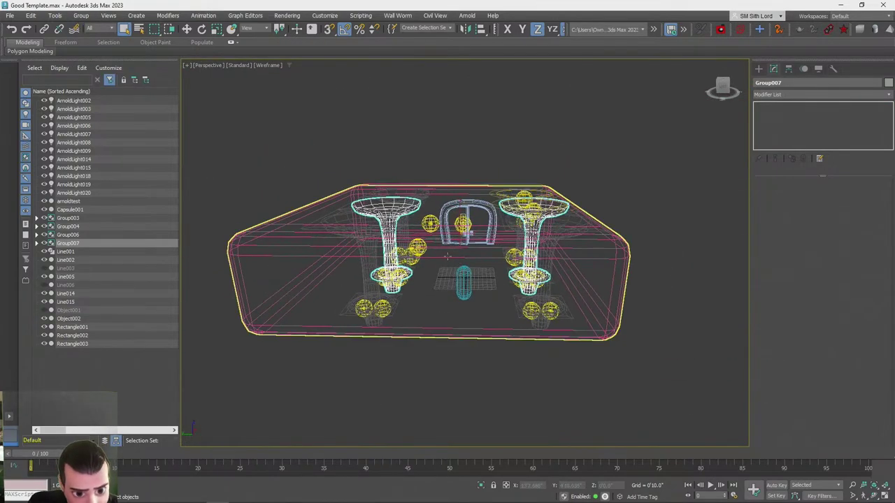
pyautogui.click(448, 256)
pyautogui.scroll(10, 393, 322)
pyautogui.hotkey('alt', 'a')
pyautogui.click(335, 249)
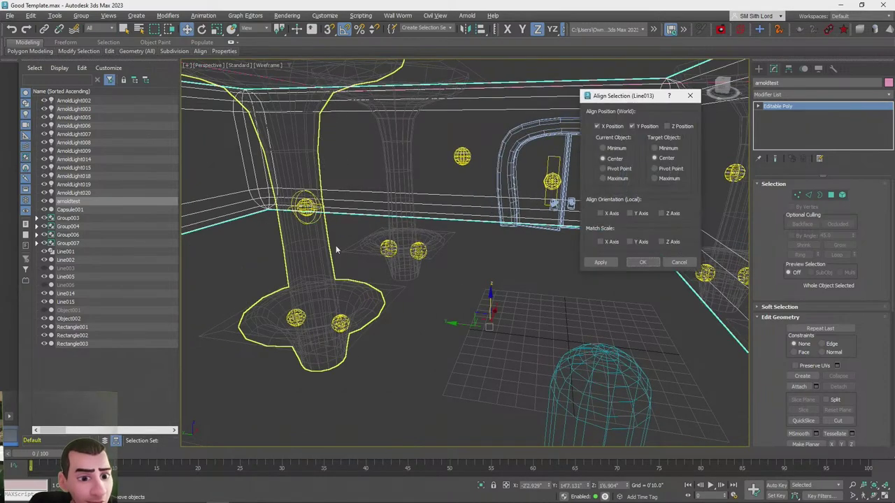
pyautogui.click(667, 127)
pyautogui.click(678, 262)
# Ungroup the paired columns Group007 and deselect them
pyautogui.keyDown('alt'); pyautogui.moveTo(620, 262); pyautogui.dragTo(320, 280, button='middle'); pyautogui.keyUp('alt')
pyautogui.click(321, 281)
pyautogui.click(80, 16)
pyautogui.click(98, 40)
pyautogui.click(434, 336)
# Nudge the room shell arnoldtest along Y to sit more evenly around the two column rows, and deselect it
pyautogui.scroll(-3, 433, 332)
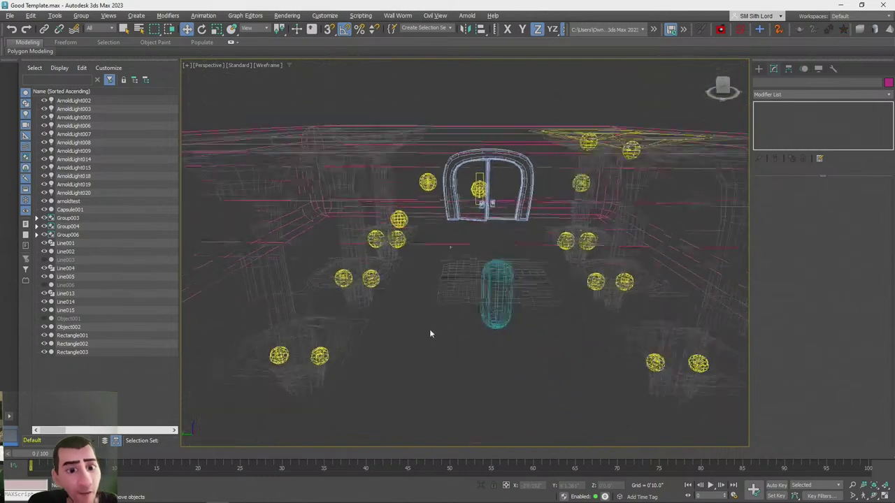
pyautogui.scroll(-2, 434, 332)
pyautogui.click(413, 258)
pyautogui.keyDown('alt'); pyautogui.moveTo(397, 259); pyautogui.dragTo(437, 280, button='middle'); pyautogui.keyUp('alt')
pyautogui.moveTo(420, 258); pyautogui.dragTo(418, 259)
pyautogui.click(544, 376)
pyautogui.keyDown('alt'); pyautogui.moveTo(545, 376); pyautogui.dragTo(524, 374, button='middle'); pyautogui.keyUp('alt')
pyautogui.scroll(4, 557, 386)
pyautogui.scroll(-2, 524, 374)
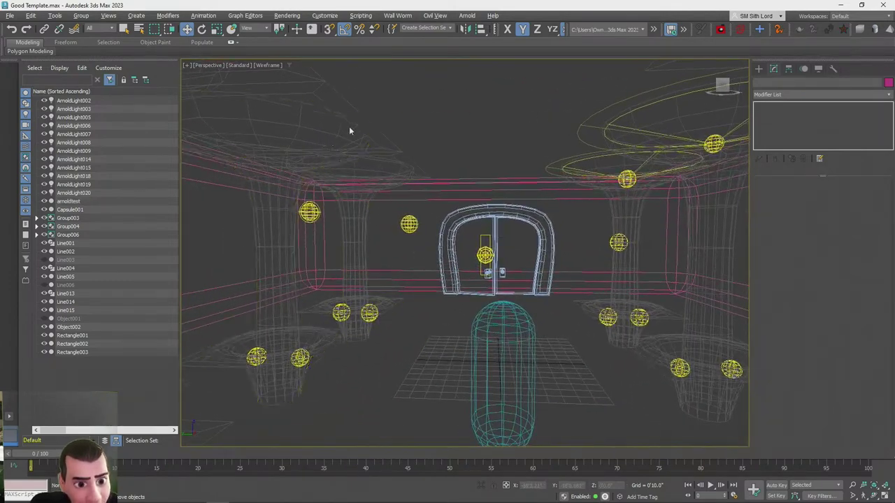
# Hide the square top panel Line015 of the ungrouped column
pyautogui.click(328, 143)
pyautogui.click(45, 310)
pyautogui.press('q')
# Ungroup the column Group004 beside the door
pyautogui.click(370, 181)
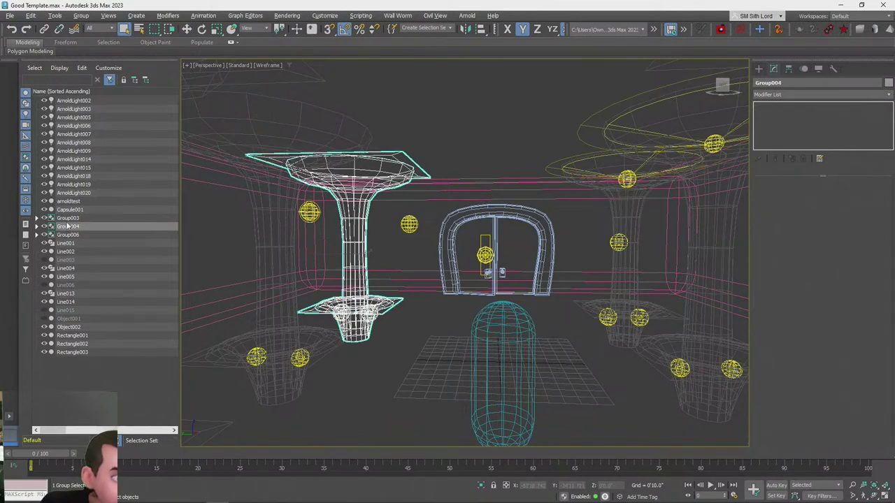
pyautogui.rightClick(68, 225)
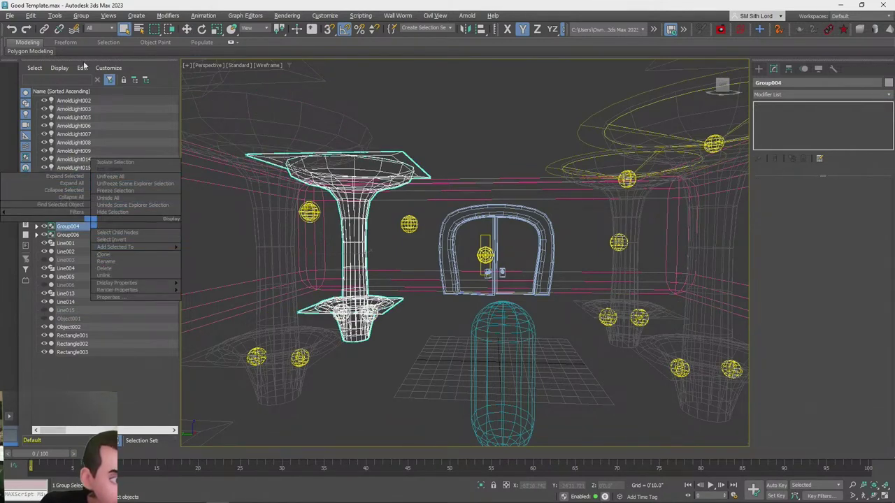
pyautogui.click(75, 14)
pyautogui.click(81, 15)
pyautogui.click(99, 42)
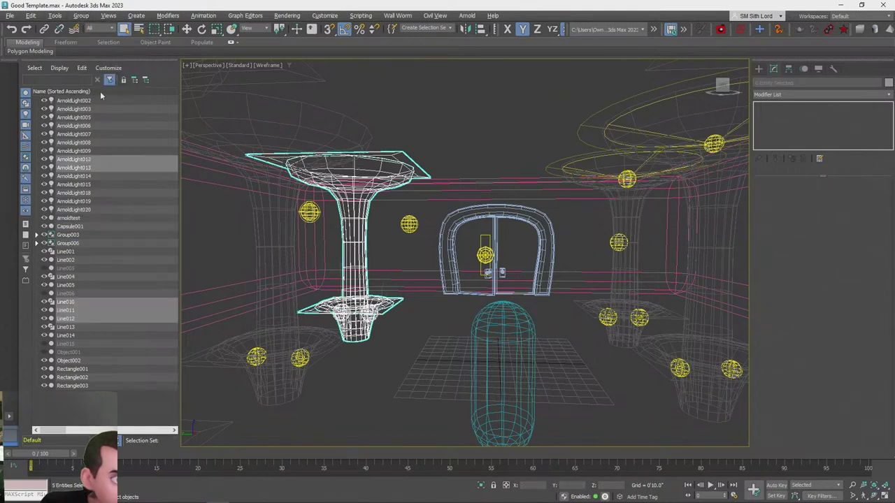
# Delete the square top panel Line012 above the newly ungrouped column's bowl
pyautogui.click(411, 141)
pyautogui.click(415, 163)
pyautogui.press('Delete')
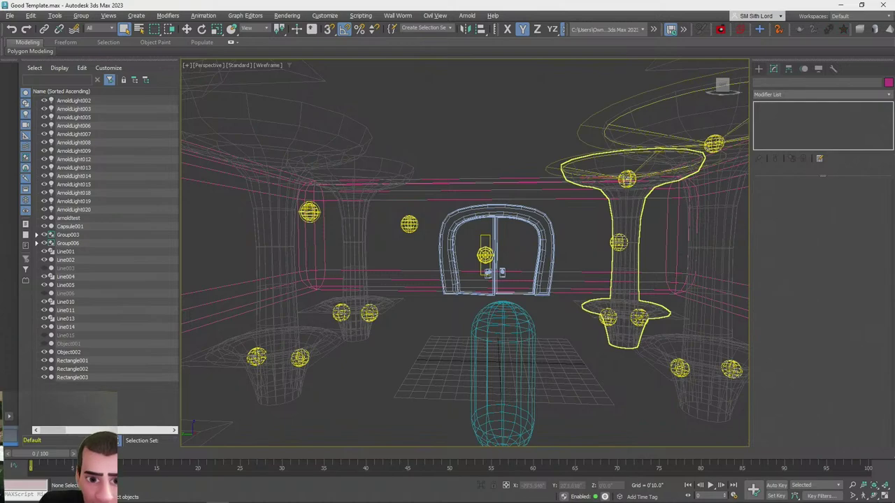
# Copy the spot light ArnoldLight020 to the opposite column beside the door and align it to the column's centre in X and Y
pyautogui.keyDown('alt'); pyautogui.moveTo(624, 182); pyautogui.dragTo(622, 223, button='middle'); pyautogui.keyUp('alt')
pyautogui.click(423, 269)
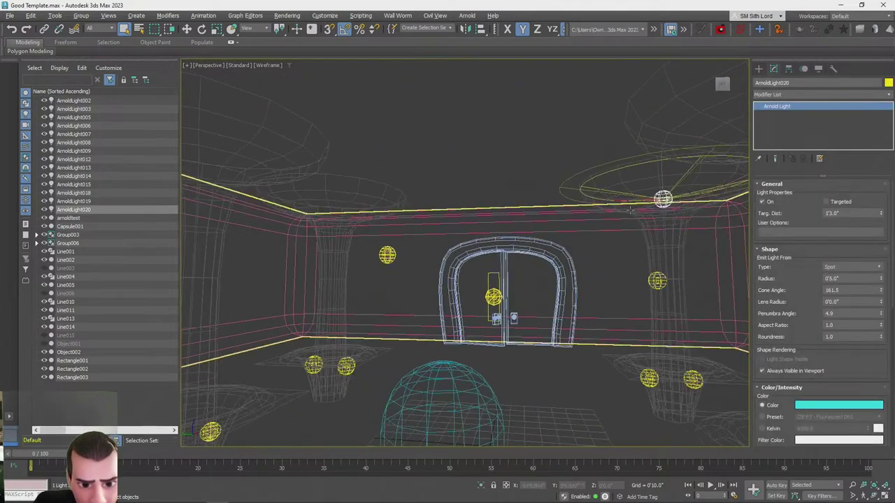
pyautogui.press('w')
pyautogui.moveTo(661, 200)
pyautogui.keyDown('shift'); pyautogui.mouseDown()
pyautogui.moveTo(473, 202)
pyautogui.moveTo(456, 184)
pyautogui.mouseUp(); pyautogui.keyUp('shift')
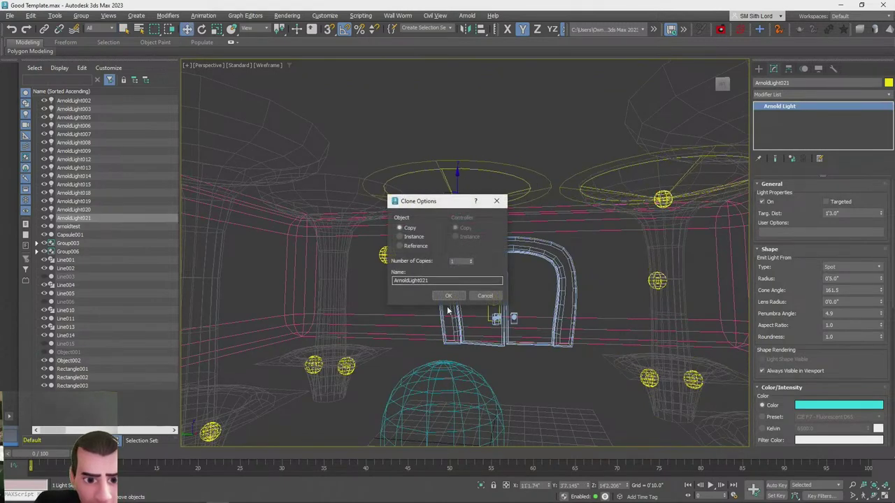
pyautogui.press('Return')
pyautogui.hotkey('alt', 'a')
pyautogui.click(336, 232)
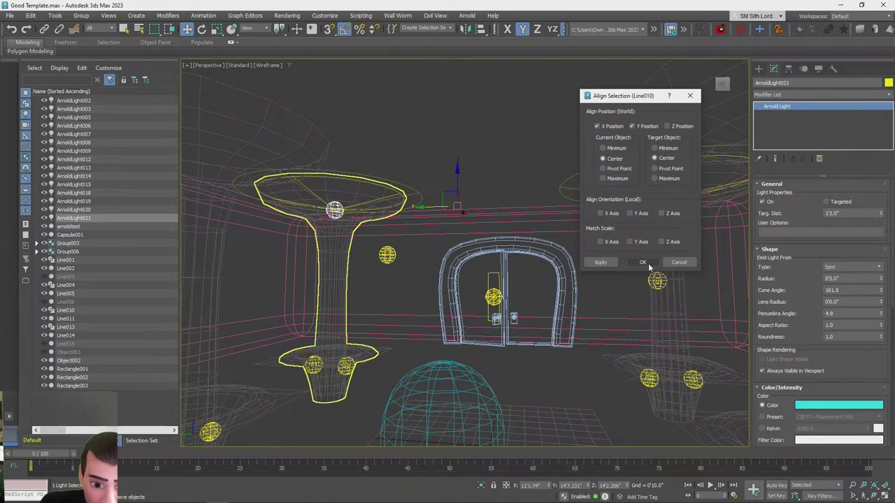
pyautogui.click(648, 266)
# Copy the second-row column's top bowl spot light across the room and align the copy to the centre of the opposite column
pyautogui.scroll(-3, 656, 258)
pyautogui.keyDown('alt'); pyautogui.moveTo(655, 259); pyautogui.dragTo(615, 262, button='middle'); pyautogui.keyUp('alt')
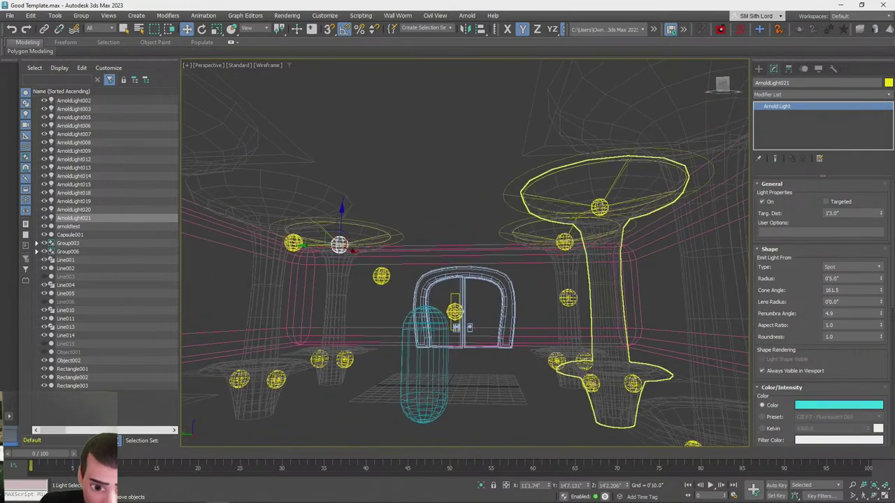
pyautogui.click(599, 207)
pyautogui.keyDown('shift'); pyautogui.moveTo(569, 189); pyautogui.dragTo(392, 191); pyautogui.keyUp('shift')
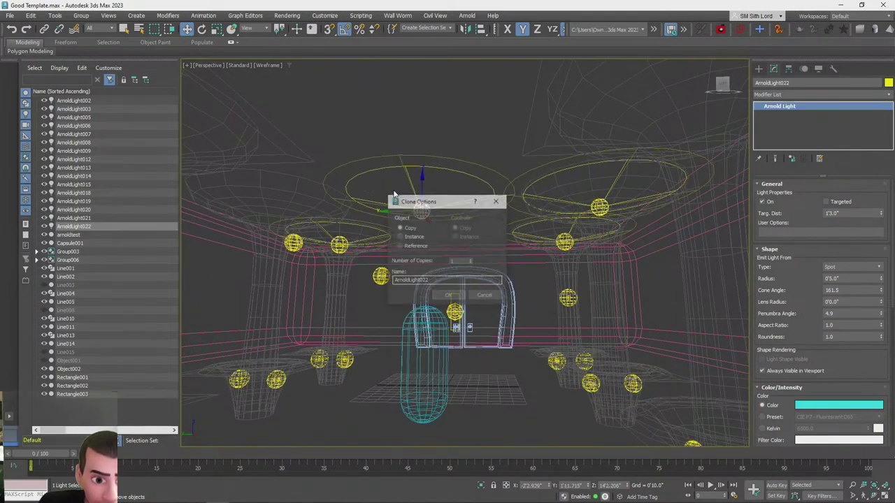
pyautogui.click(451, 294)
pyautogui.press('q')
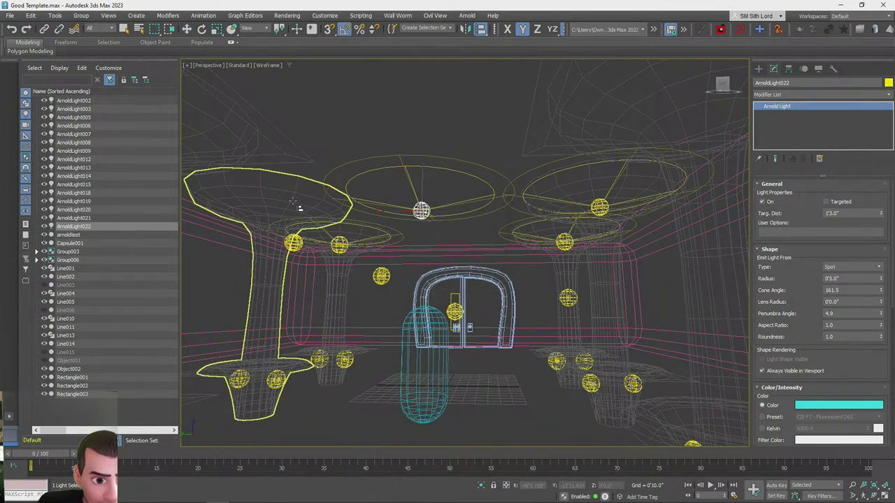
pyautogui.hotkey('alt', 'a')
pyautogui.click(299, 208)
pyautogui.click(643, 262)
# Render the shaded perspective view to inspect the teal uplights, and cancel the render after checking it
pyautogui.click(532, 389)
pyautogui.moveTo(532, 392)
pyautogui.keyDown('alt'); pyautogui.mouseDown(button='middle')
pyautogui.moveTo(534, 370)
pyautogui.moveTo(530, 381)
pyautogui.mouseUp(button='middle'); pyautogui.keyUp('alt')
pyautogui.press('F3')
pyautogui.keyDown('alt'); pyautogui.moveTo(556, 320); pyautogui.dragTo(585, 290, button='middle'); pyautogui.keyUp('alt')
pyautogui.hotkey('shift', 'q')
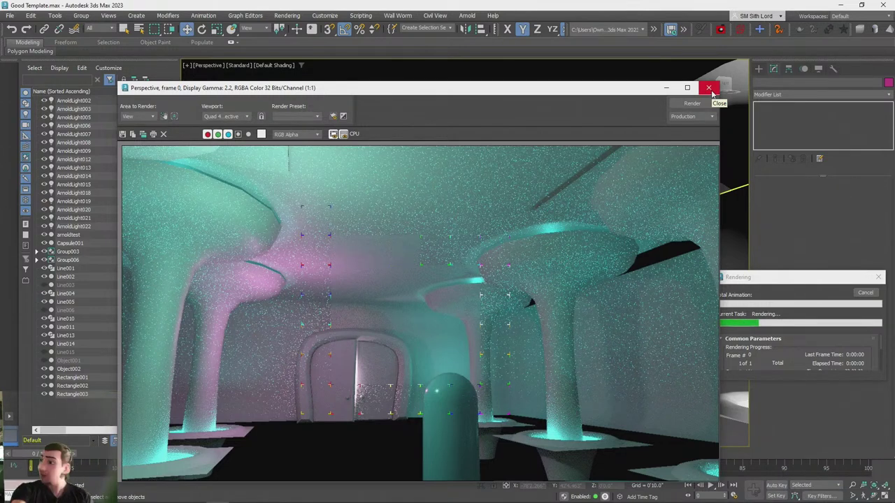
pyautogui.moveTo(612, 498)
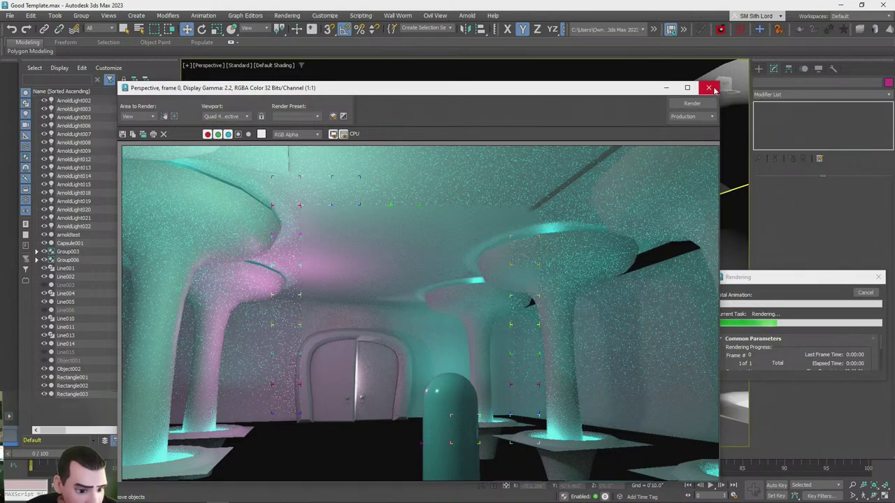
pyautogui.click(710, 88)
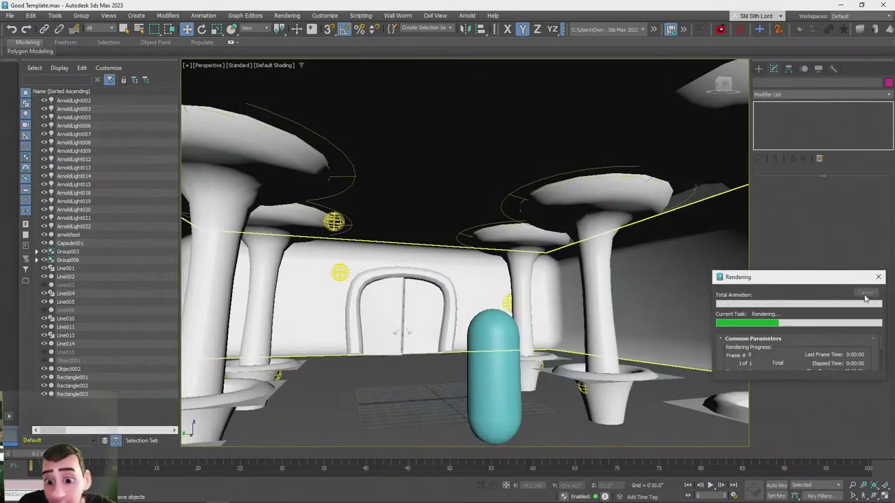
pyautogui.click(864, 294)
# Inspect the world position of the door frame Rectangle001 and how the columns sit relative to it
pyautogui.scroll(10, 485, 267)
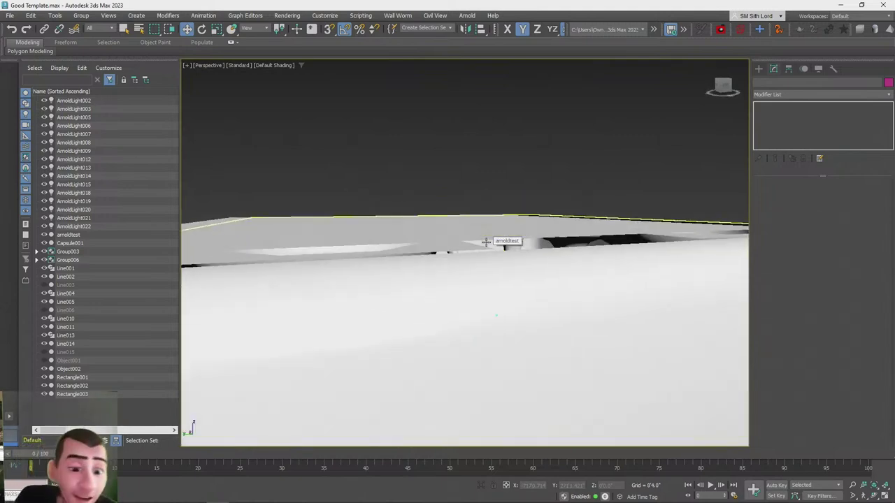
pyautogui.scroll(-8, 485, 241)
pyautogui.scroll(10, 479, 261)
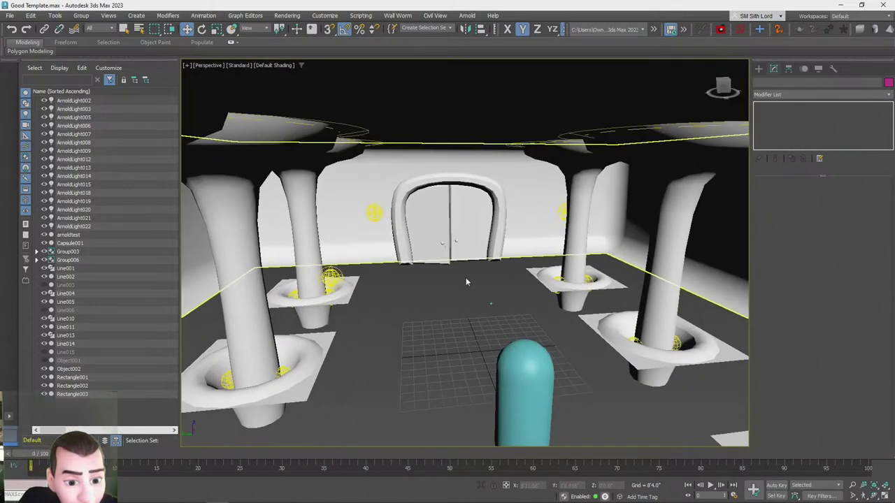
pyautogui.keyDown('alt'); pyautogui.moveTo(467, 281); pyautogui.dragTo(446, 292, button='middle'); pyautogui.keyUp('alt')
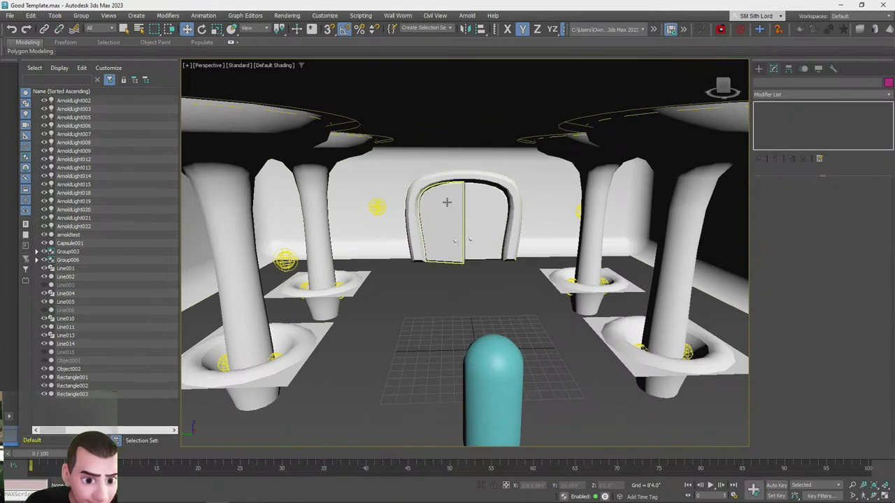
pyautogui.keyDown('alt'); pyautogui.moveTo(469, 284); pyautogui.dragTo(451, 282, button='middle'); pyautogui.keyUp('alt')
pyautogui.click(452, 176)
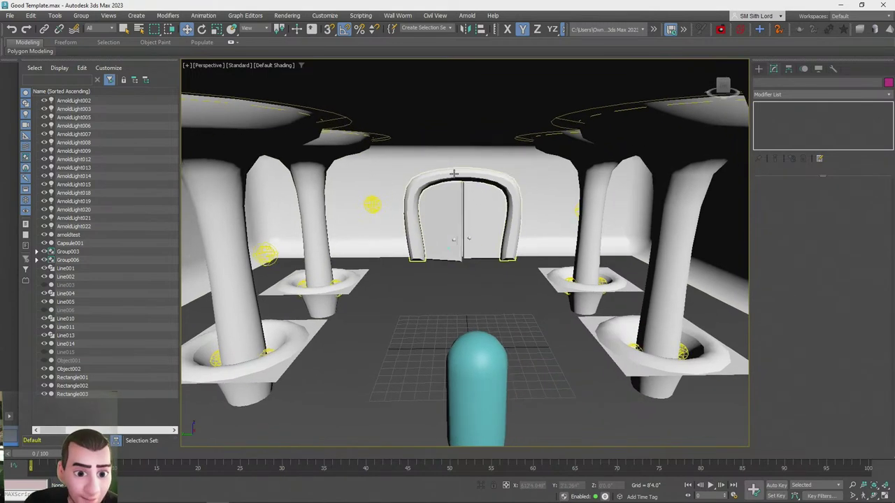
pyautogui.rightClick(188, 28)
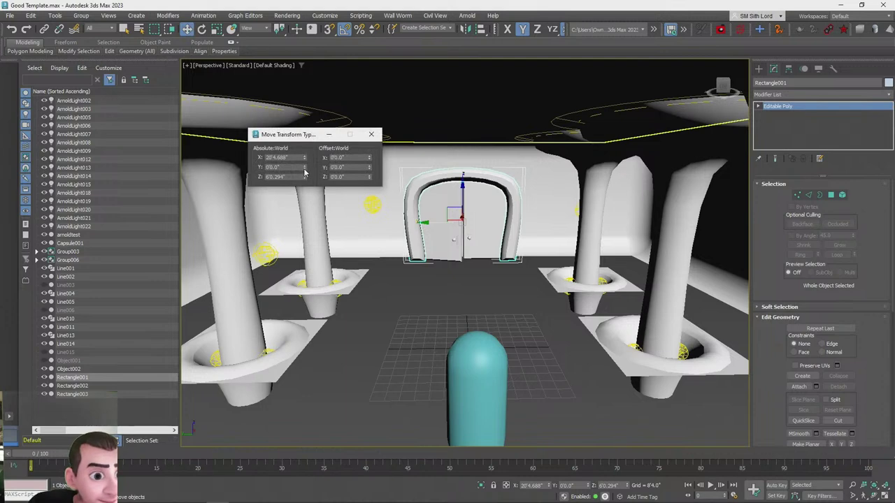
pyautogui.click(377, 135)
pyautogui.click(402, 324)
pyautogui.click(334, 279)
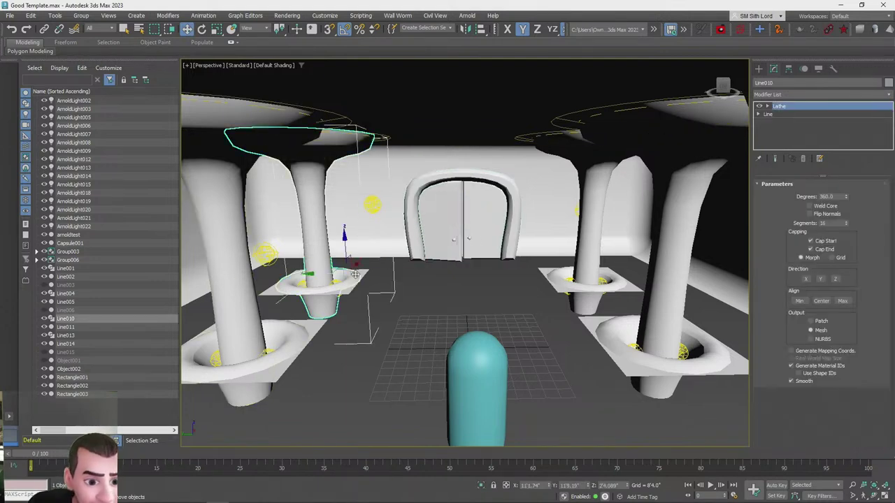
pyautogui.click(475, 300)
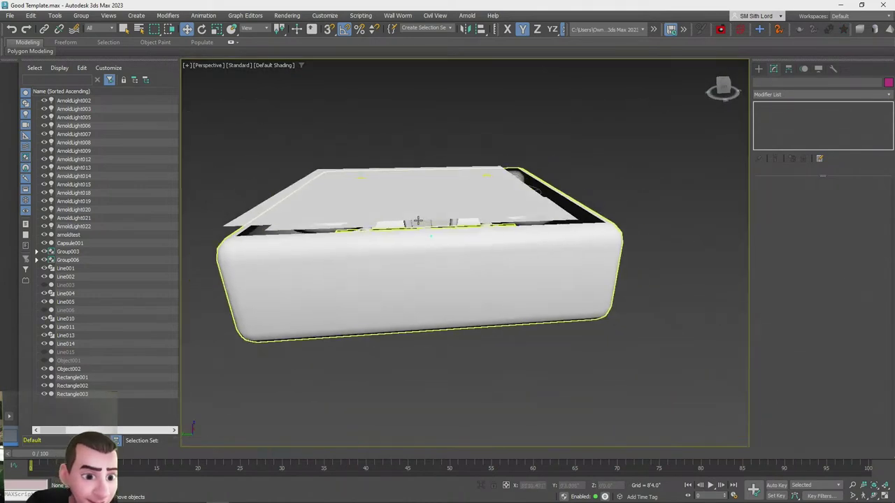
# Align the centre of the ceiling Object002 to the door frame's pivot point along Y only
pyautogui.click(405, 204)
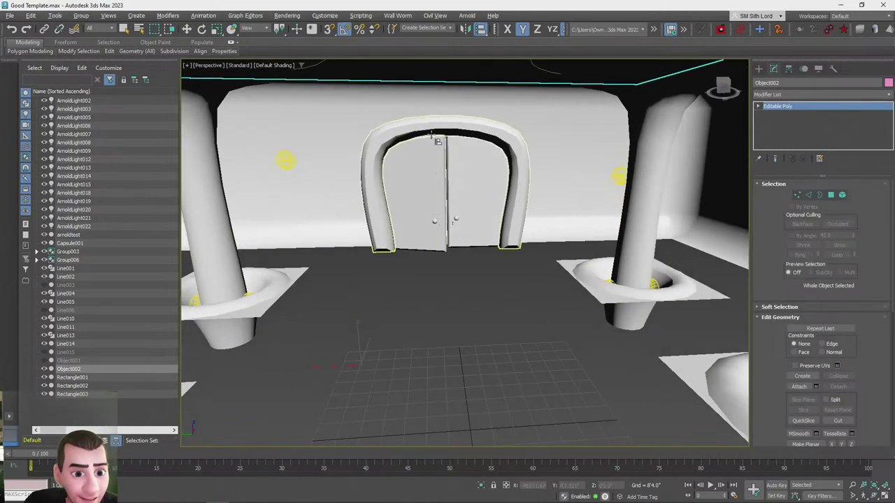
pyautogui.click(431, 135)
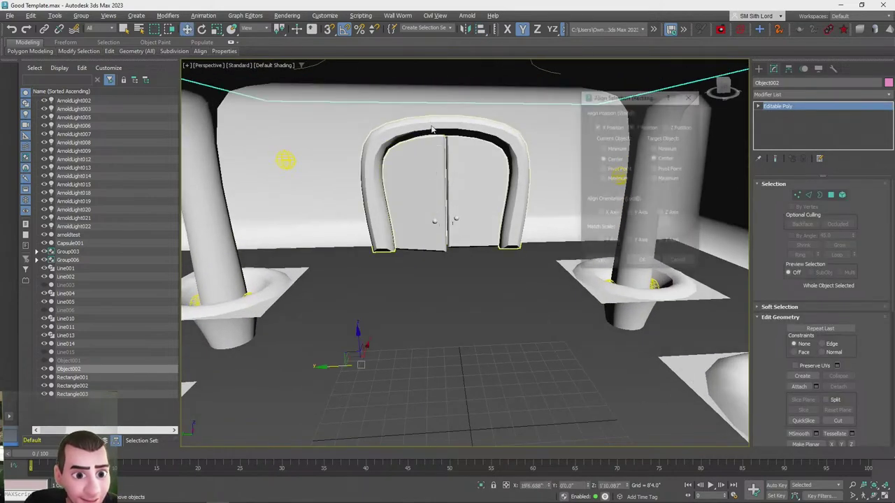
pyautogui.click(606, 127)
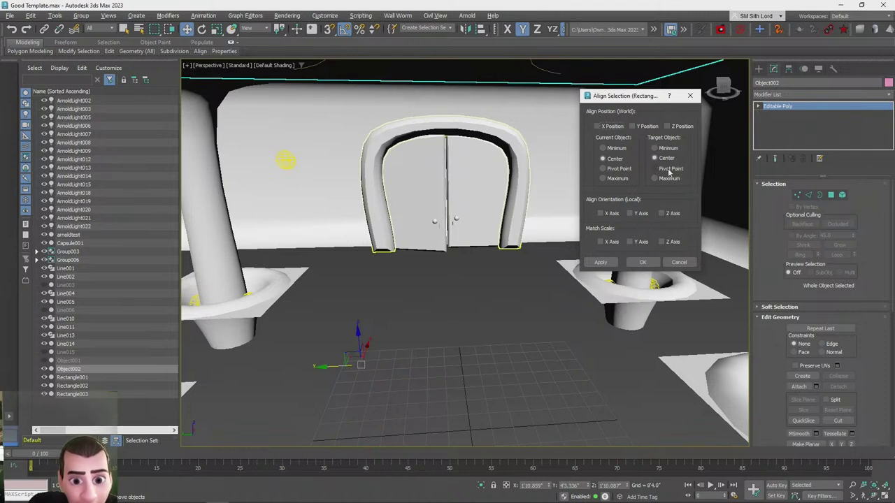
pyautogui.click(611, 126)
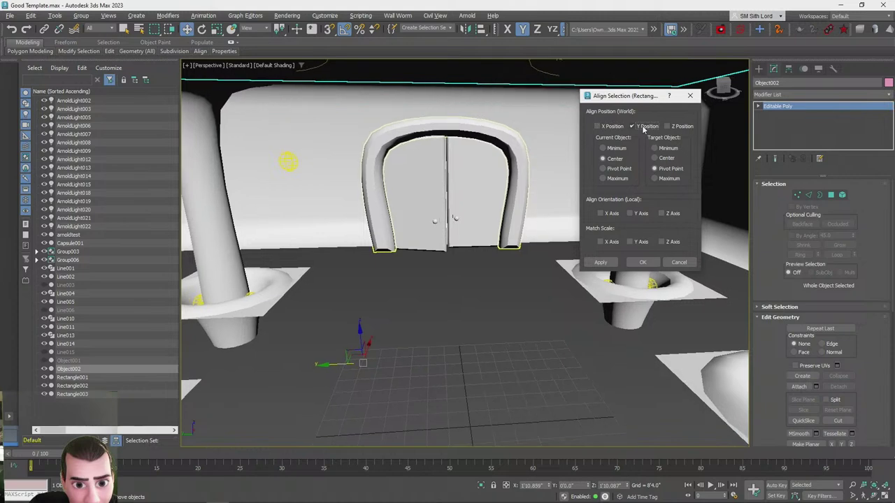
pyautogui.click(611, 126)
pyautogui.click(643, 125)
pyautogui.click(642, 262)
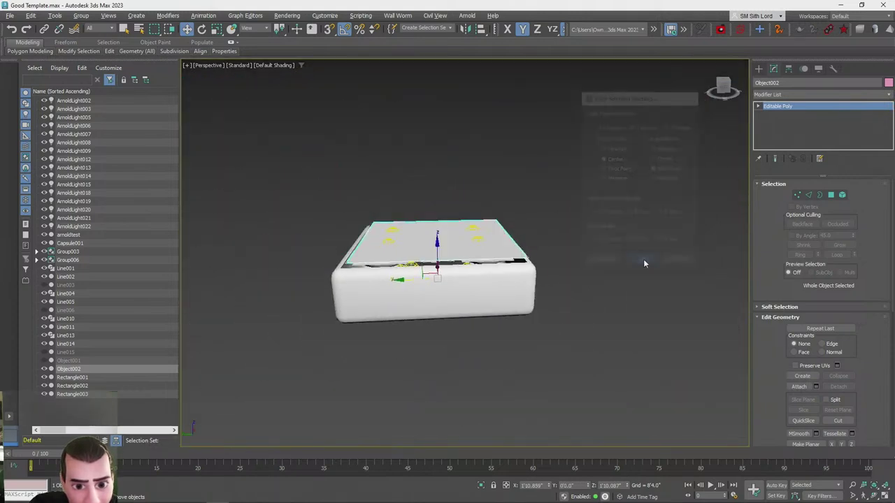
# Align the centre of the room shell arnoldtest to the door frame's pivot point along Y only
pyautogui.scroll(3, 434, 340)
pyautogui.click(434, 341)
pyautogui.keyDown('alt'); pyautogui.moveTo(434, 341); pyautogui.dragTo(439, 331, button='middle'); pyautogui.keyUp('alt')
pyautogui.scroll(6, 435, 339)
pyautogui.hotkey('alt', 'a')
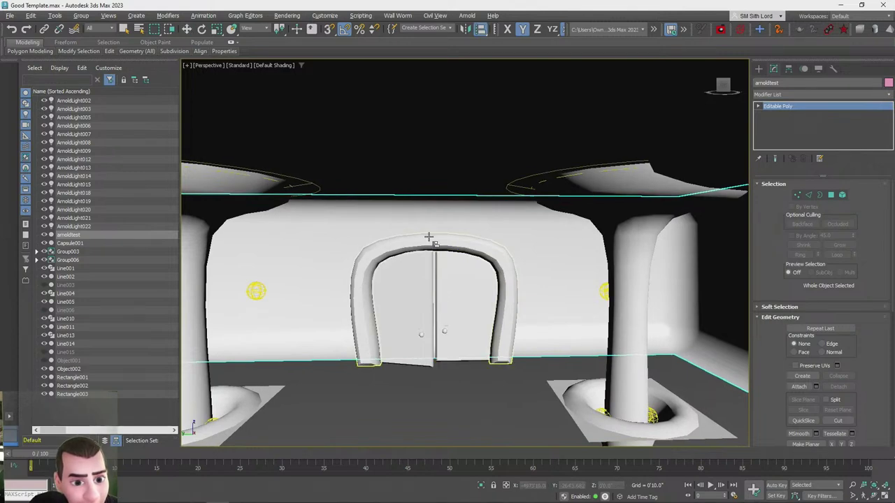
pyautogui.click(432, 241)
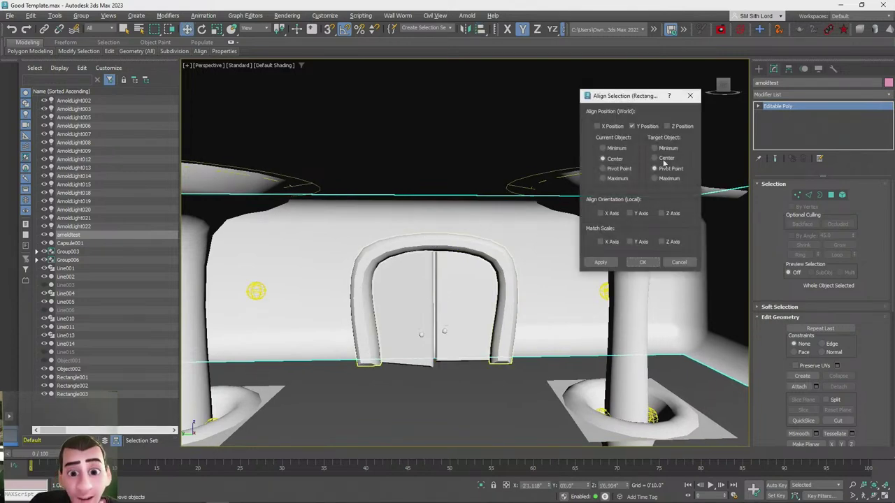
pyautogui.click(644, 264)
# Examine how the columns, door and ceiling fit inside the realigned room shell
pyautogui.scroll(-10, 426, 263)
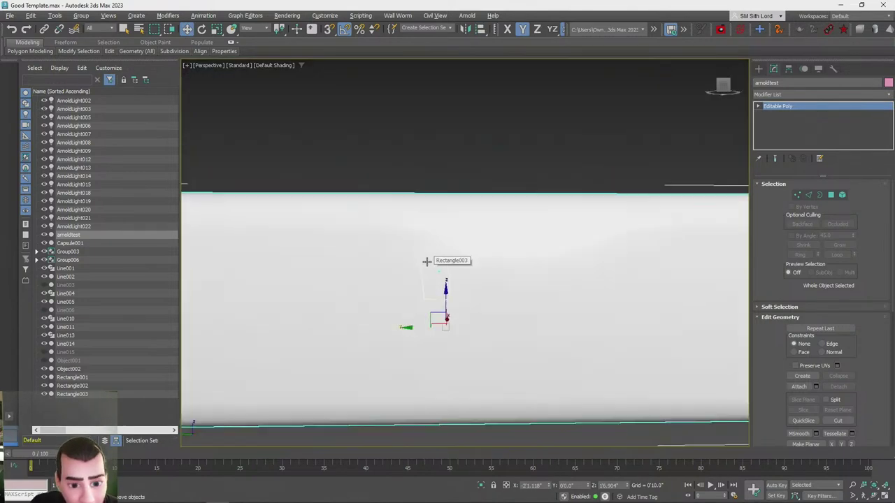
pyautogui.scroll(5, 439, 328)
pyautogui.keyDown('alt'); pyautogui.moveTo(438, 337); pyautogui.dragTo(331, 314, button='middle'); pyautogui.keyUp('alt')
pyautogui.scroll(-3, 438, 347)
pyautogui.scroll(4, 422, 346)
pyautogui.scroll(5, 453, 303)
pyautogui.scroll(4, 313, 263)
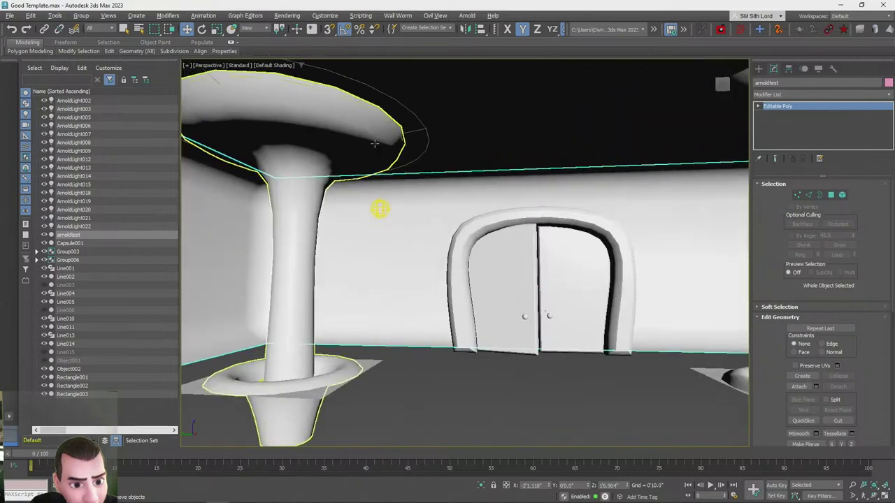
pyautogui.scroll(-2, 336, 225)
pyautogui.hotkey('shift', 'z')
pyautogui.hotkey('shift', 'z')
pyautogui.hotkey('shift', 'z')
pyautogui.hotkey('shift', 'z')
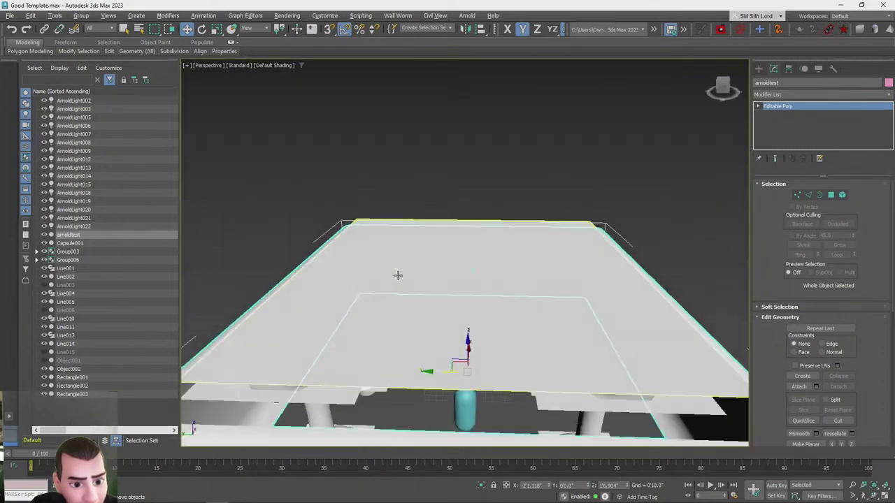
# Hide the room shell arnoldtest and the ceiling Object002 together, and clear the selection
pyautogui.click(546, 360)
pyautogui.press('q')
pyautogui.click(536, 335)
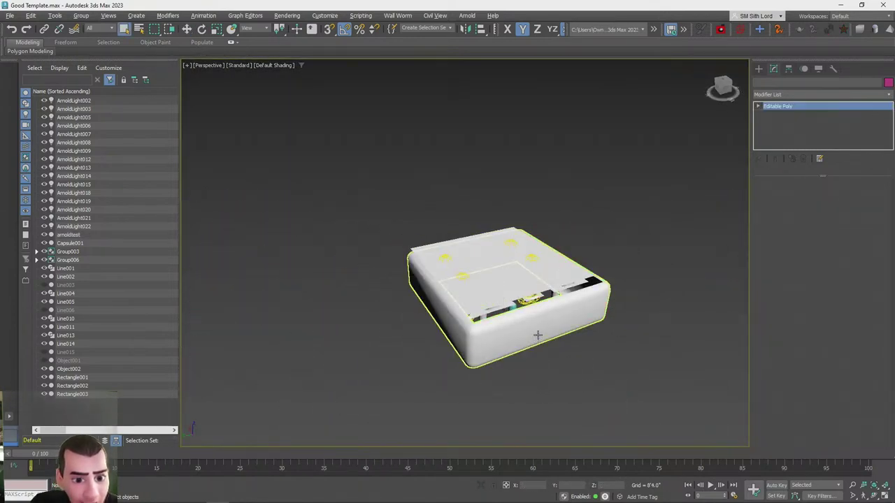
pyautogui.keyDown('ctrl'); pyautogui.click(516, 319); pyautogui.keyUp('ctrl')
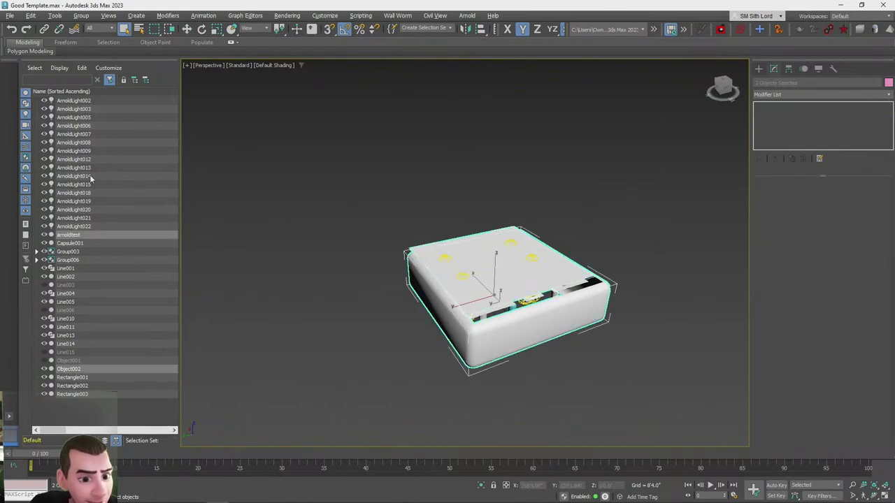
pyautogui.click(44, 235)
pyautogui.click(361, 332)
# Show all four viewports and group the two columns nearest the door together with their lights
pyautogui.keyDown('alt'); pyautogui.moveTo(482, 332); pyautogui.dragTo(534, 333, button='middle'); pyautogui.keyUp('alt')
pyautogui.scroll(5, 534, 333)
pyautogui.scroll(4, 534, 334)
pyautogui.moveTo(480, 336)
pyautogui.keyDown('alt'); pyautogui.mouseDown(button='middle')
pyautogui.moveTo(461, 345)
pyautogui.moveTo(489, 345)
pyautogui.mouseUp(button='middle'); pyautogui.keyUp('alt')
pyautogui.scroll(-4, 461, 344)
pyautogui.scroll(-3, 489, 345)
pyautogui.scroll(-6, 488, 345)
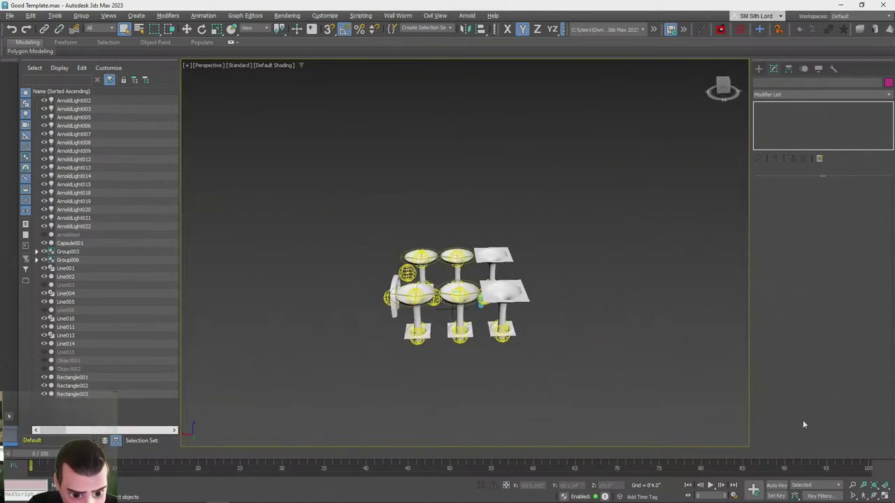
pyautogui.click(885, 496)
pyautogui.moveTo(340, 151); pyautogui.dragTo(301, 158, button='middle')
pyautogui.scroll(-7, 308, 129)
pyautogui.scroll(2, 310, 130)
pyautogui.scroll(2, 314, 118)
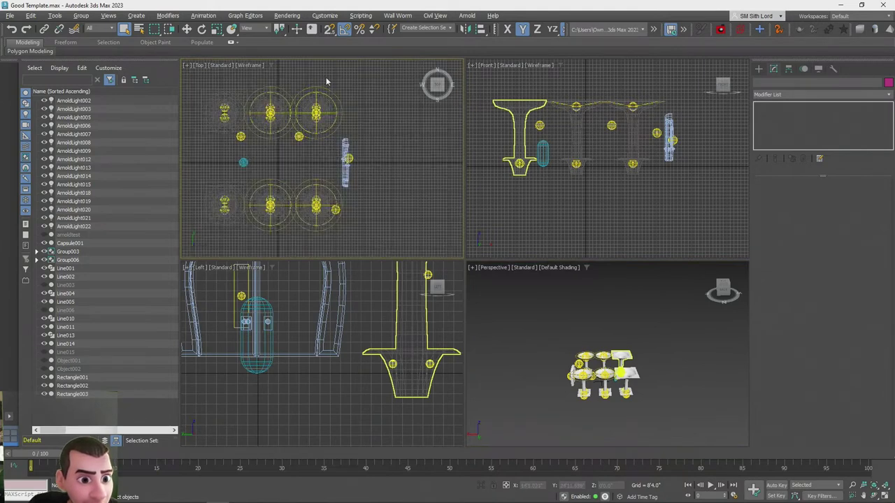
pyautogui.moveTo(313, 257); pyautogui.dragTo(313, 256)
pyautogui.click(81, 15)
pyautogui.click(89, 28)
pyautogui.click(455, 274)
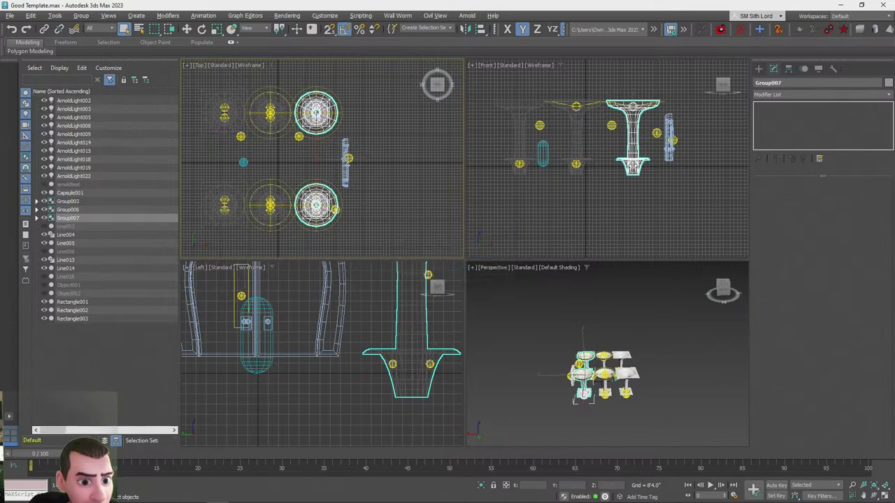
# Align the grouped column pair's centre to the door frame's pivot point along Y, and ungroup the pair
pyautogui.scroll(2, 601, 350)
pyautogui.scroll(-1, 601, 340)
pyautogui.keyDown('alt'); pyautogui.moveTo(620, 336); pyautogui.dragTo(602, 353, button='middle'); pyautogui.keyUp('alt')
pyautogui.scroll(3, 602, 353)
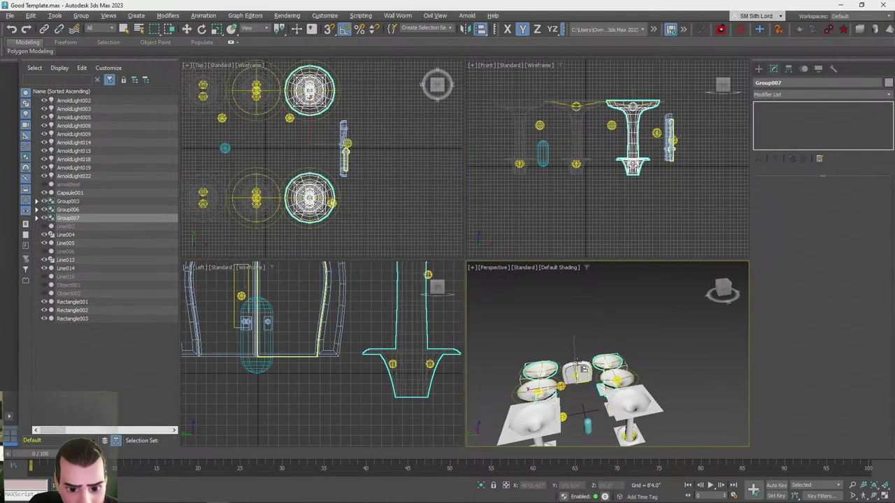
pyautogui.moveTo(281, 30); pyautogui.dragTo(281, 59)
pyautogui.hotkey('alt', 'a')
pyautogui.click(577, 372)
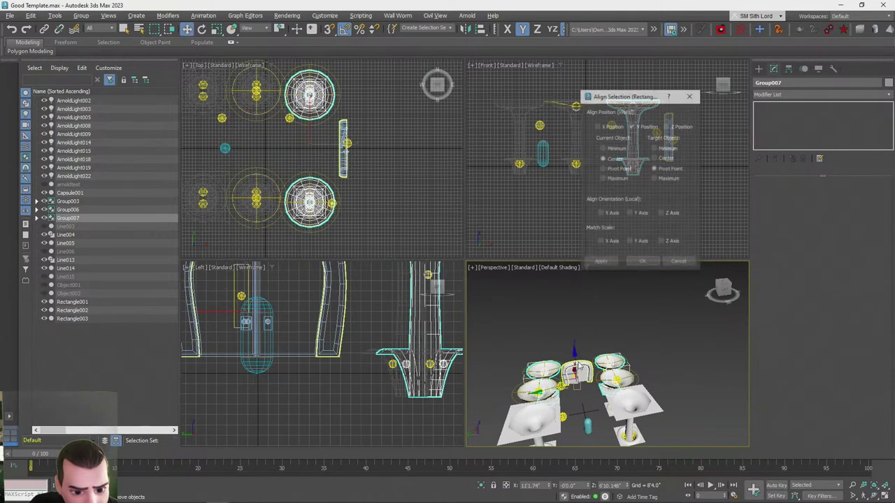
pyautogui.click(641, 263)
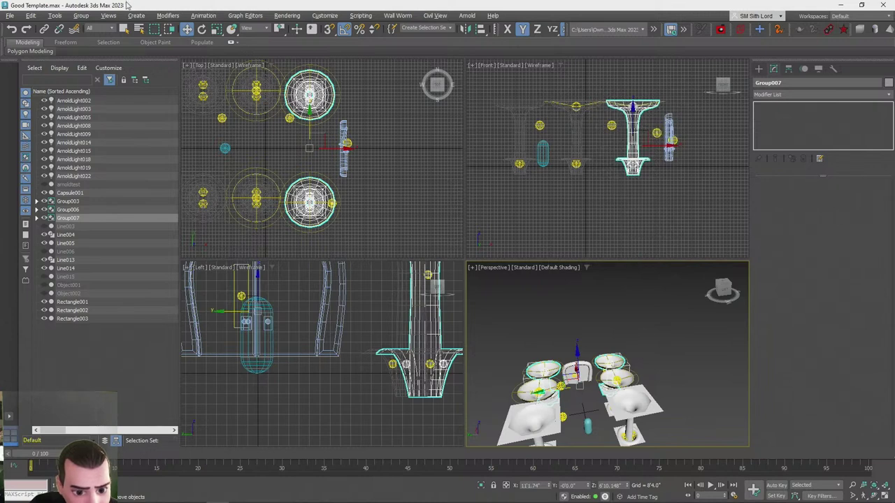
pyautogui.click(80, 15)
pyautogui.click(93, 42)
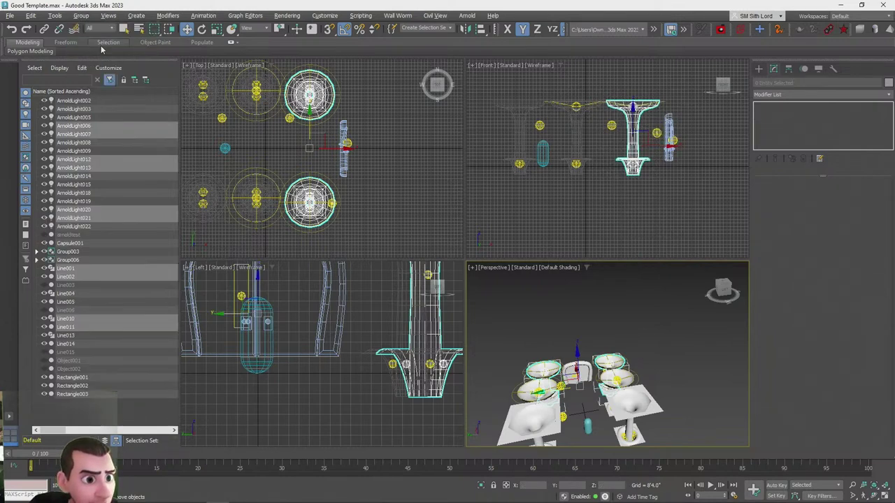
# Group the two middle columns together with their lights
pyautogui.moveTo(292, 144); pyautogui.dragTo(341, 147, button='middle')
pyautogui.click(294, 72)
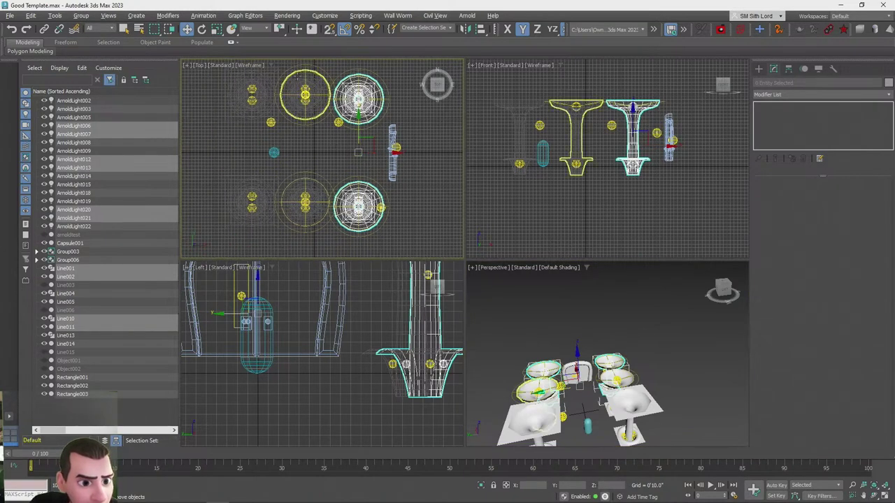
pyautogui.press('Delete')
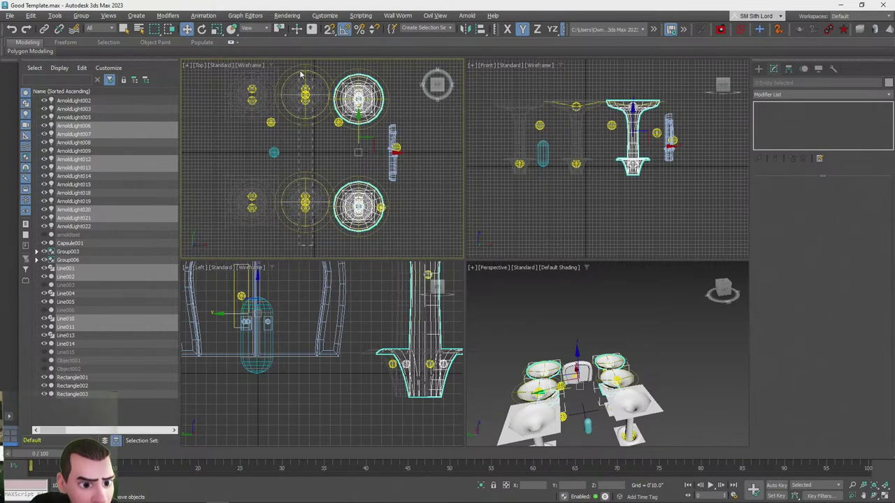
pyautogui.moveTo(301, 75); pyautogui.dragTo(299, 70)
pyautogui.click(81, 15)
pyautogui.click(88, 31)
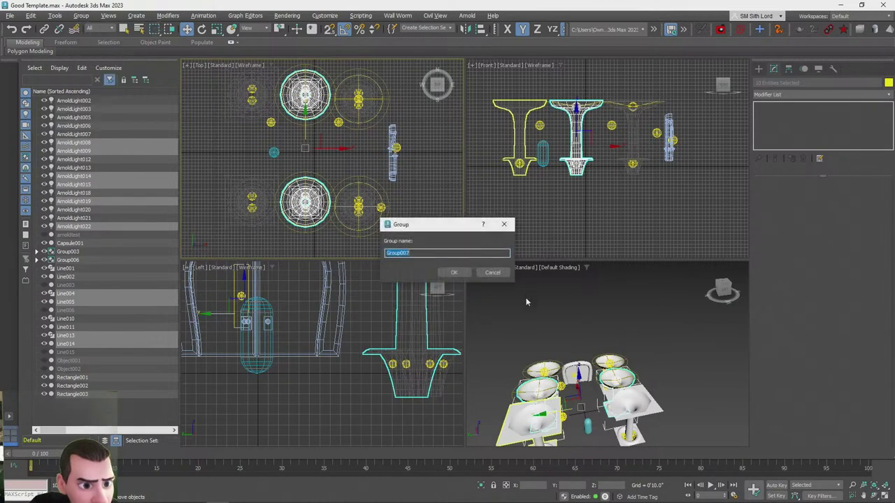
pyautogui.click(453, 273)
# Align the grouped middle column pair's centre to the door's pivot point along Y, and ungroup the pair
pyautogui.press('w')
pyautogui.hotkey('alt', 'a')
pyautogui.click(574, 356)
pyautogui.click(642, 262)
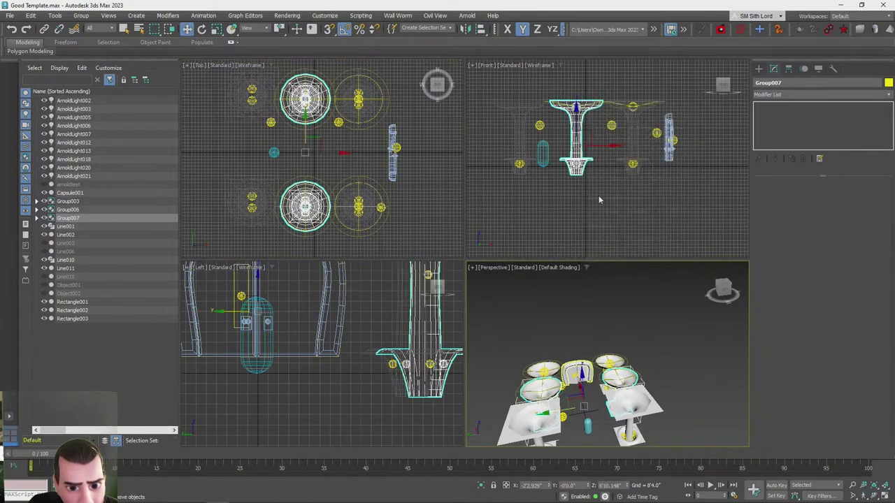
pyautogui.click(135, 16)
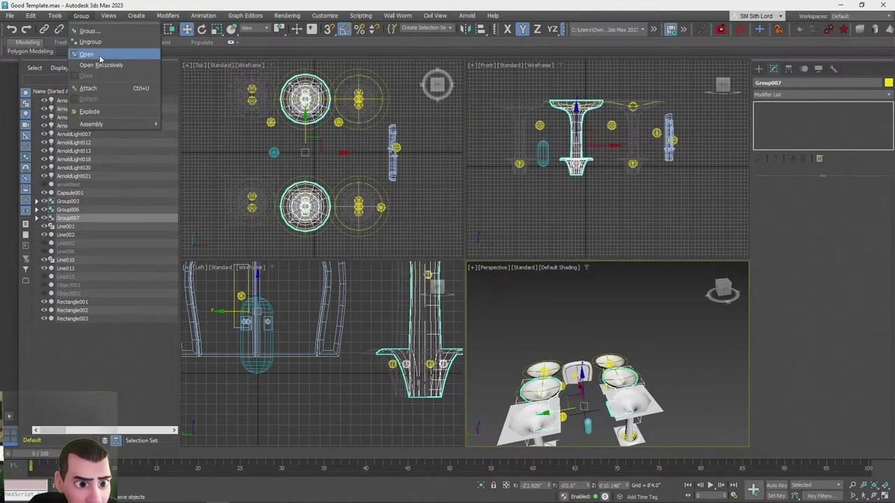
pyautogui.click(95, 39)
pyautogui.click(243, 167)
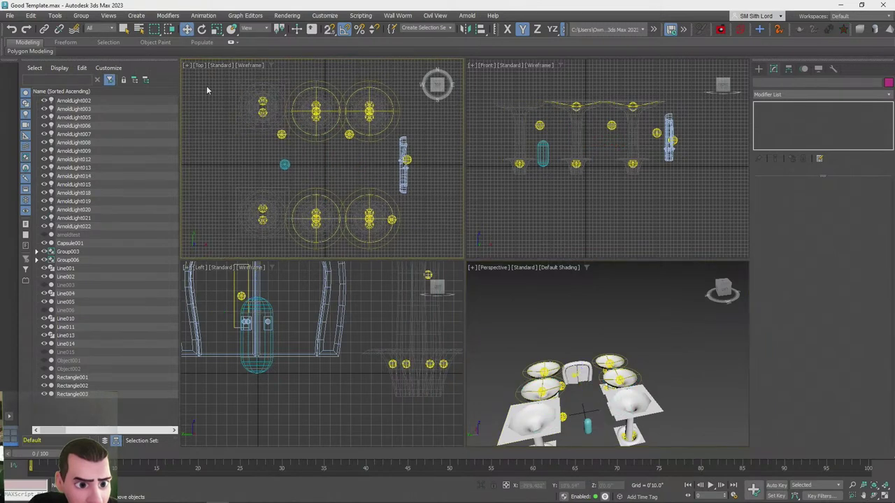
# Group the two column groups farthest from the door, Group003 and Group006, into one group
pyautogui.moveTo(264, 255); pyautogui.dragTo(265, 254)
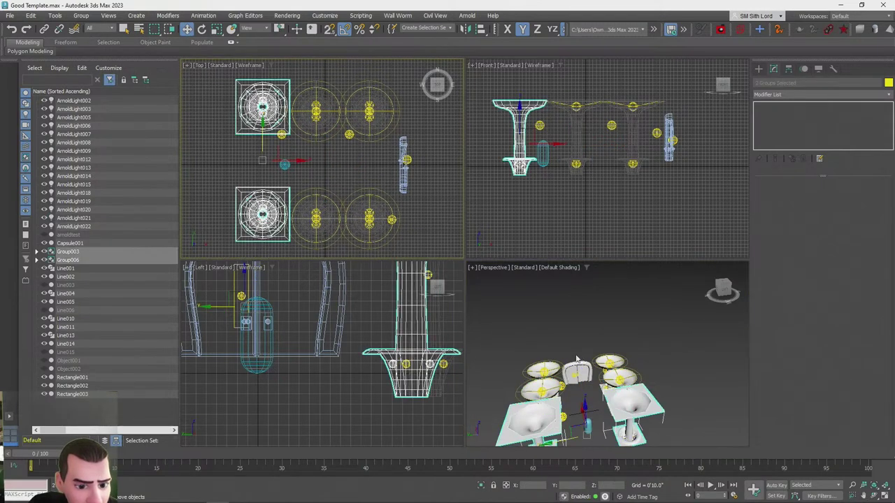
pyautogui.scroll(-3, 583, 360)
pyautogui.click(81, 16)
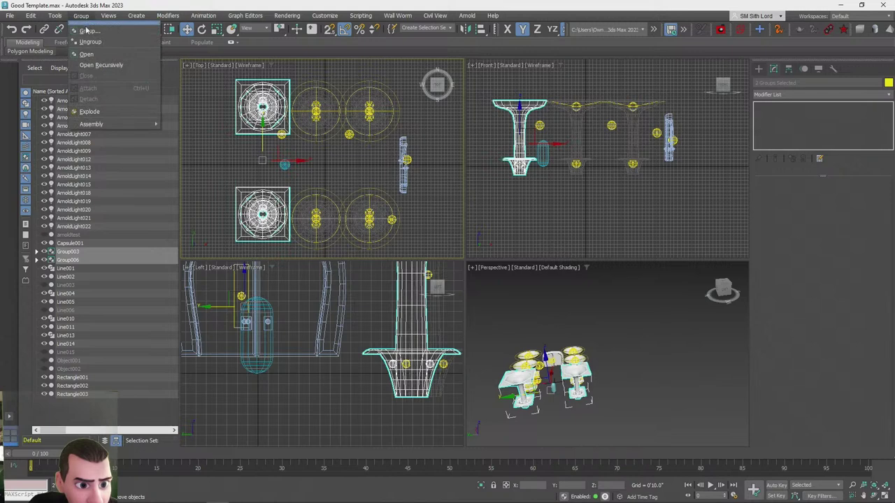
pyautogui.click(90, 25)
pyautogui.click(452, 273)
# Align the farthest column pair's centre to the door along Y, and ungroup the pair
pyautogui.hotkey('alt', 'a')
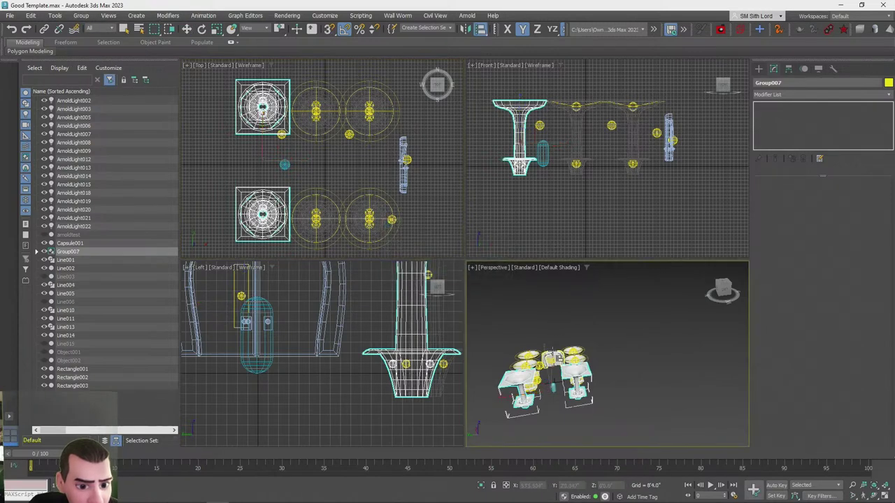
pyautogui.click(560, 357)
pyautogui.click(639, 263)
pyautogui.click(81, 15)
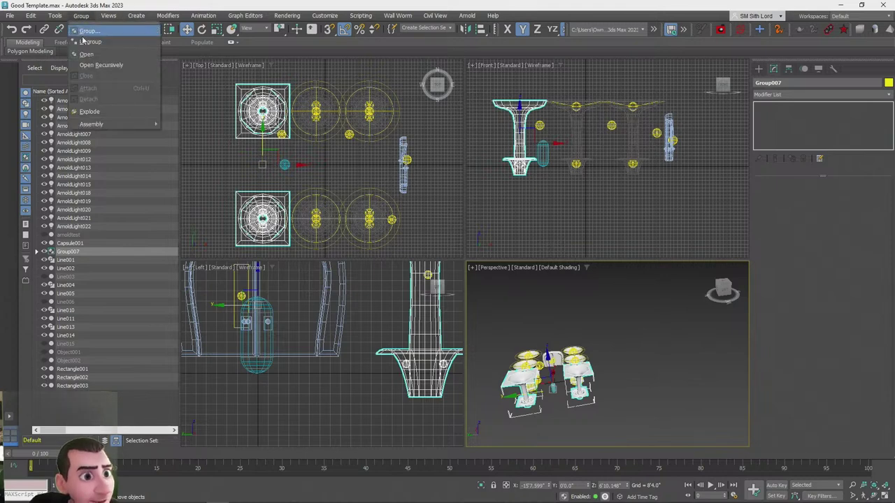
pyautogui.click(91, 36)
pyautogui.click(636, 357)
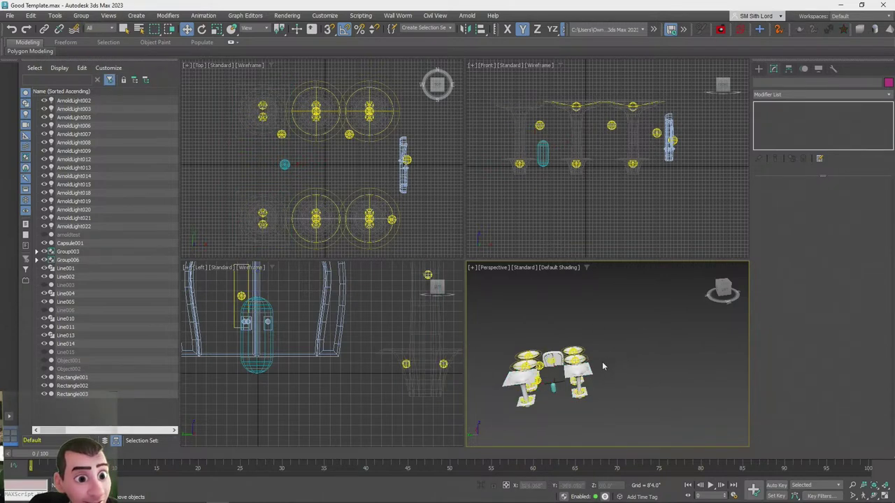
# Ungroup the column Group006 in an enlarged perspective view and delete the square plane around its bowl
pyautogui.scroll(3, 552, 384)
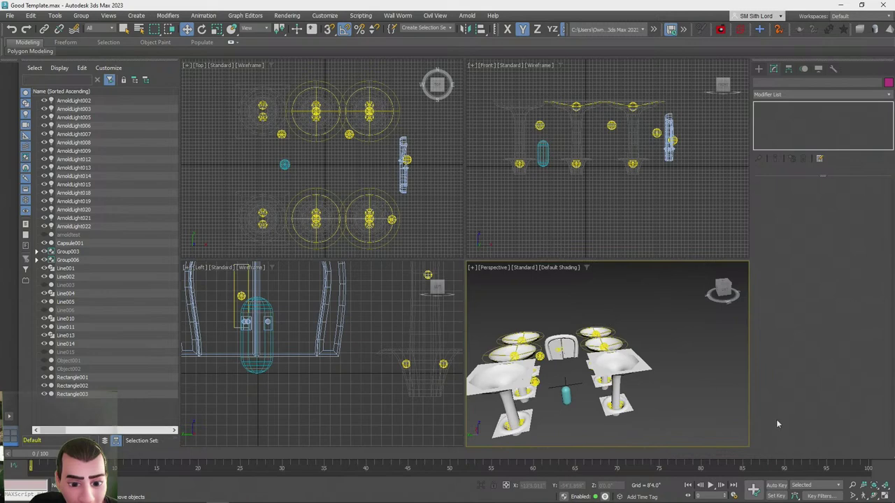
pyautogui.click(886, 494)
pyautogui.keyDown('alt'); pyautogui.moveTo(537, 332); pyautogui.dragTo(350, 273, button='middle'); pyautogui.keyUp('alt')
pyautogui.click(349, 272)
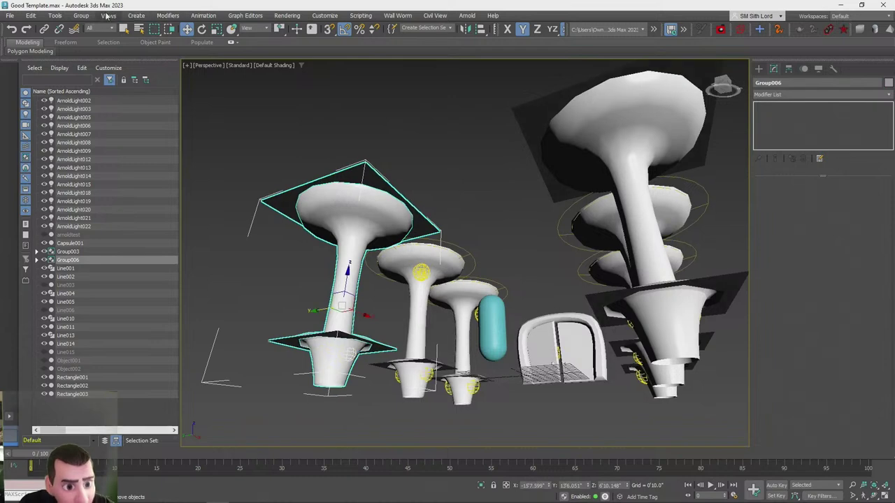
pyautogui.click(81, 15)
pyautogui.click(91, 37)
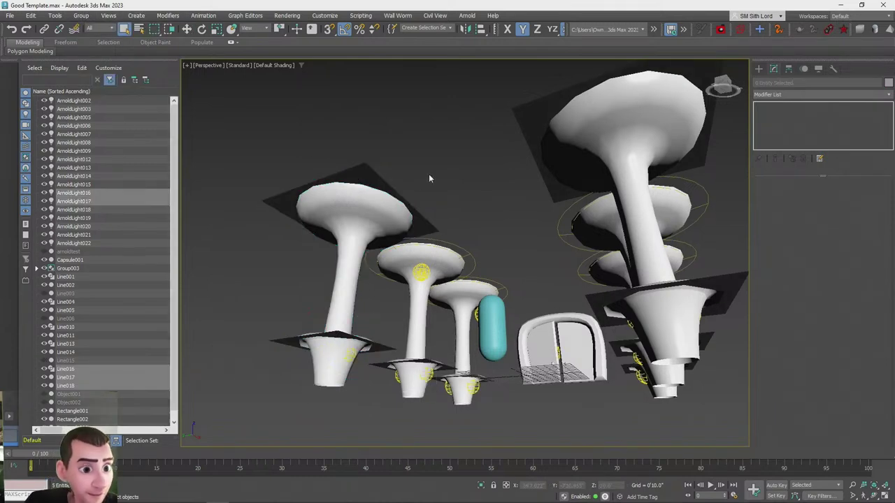
pyautogui.click(430, 178)
pyautogui.click(369, 173)
pyautogui.press('Delete')
# Ungroup the opposite column Group003 and delete the square plane around its bowl
pyautogui.keyDown('alt'); pyautogui.moveTo(482, 187); pyautogui.dragTo(520, 244, button='middle'); pyautogui.keyUp('alt')
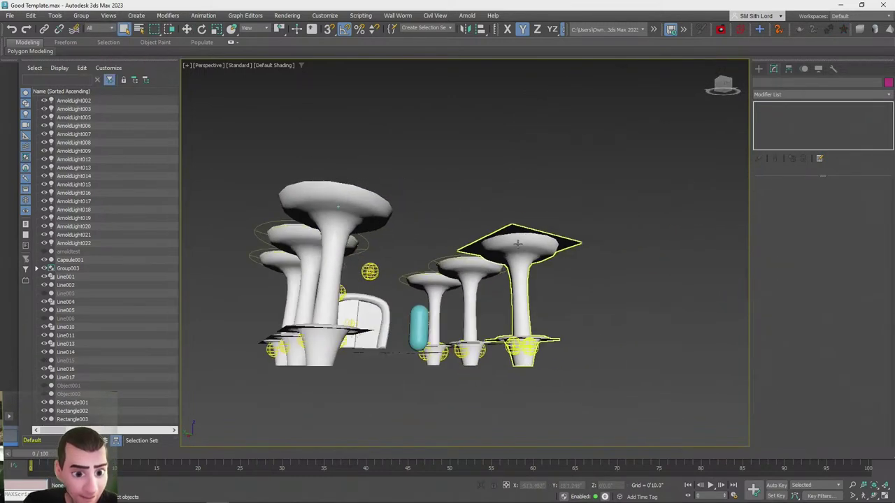
pyautogui.click(520, 243)
pyautogui.click(81, 16)
pyautogui.click(91, 37)
pyautogui.click(511, 229)
pyautogui.press('Delete')
pyautogui.hotkey('shift', 'z')
pyautogui.scroll(-3, 432, 307)
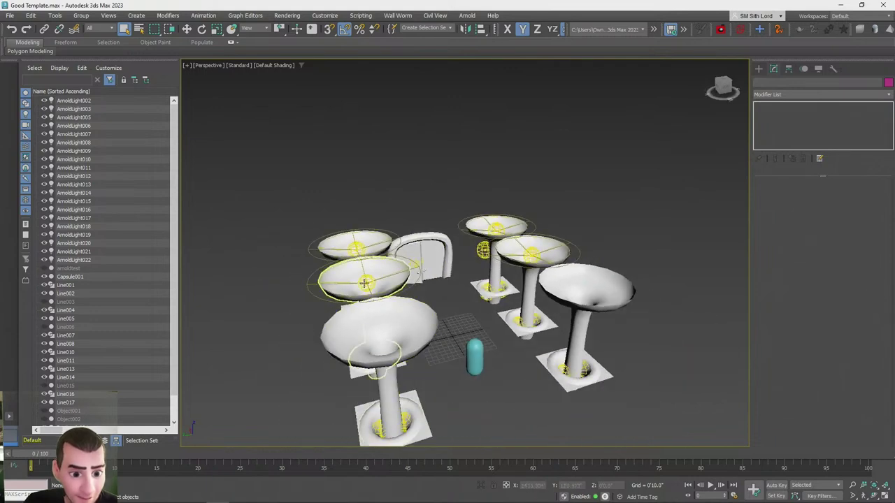
# Copy the teal spot light from the middle bowl along X to the farthest column in the same row
pyautogui.click(365, 283)
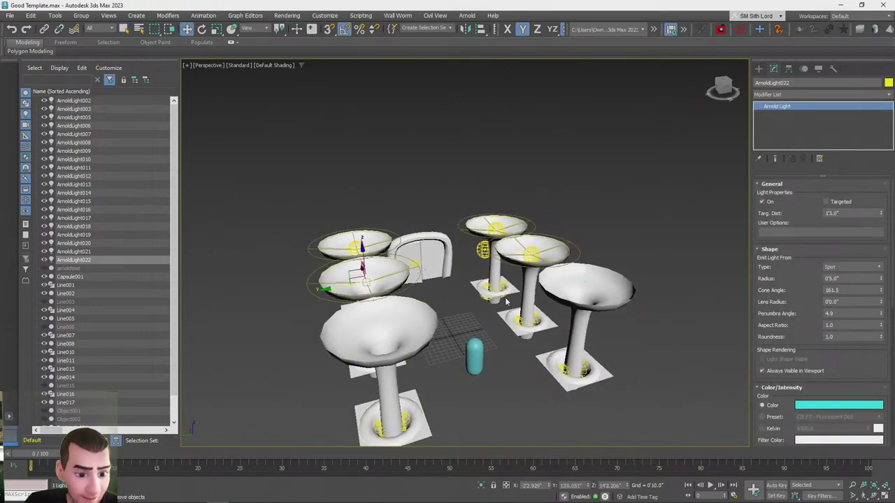
pyautogui.keyDown('alt'); pyautogui.moveTo(509, 302); pyautogui.dragTo(475, 302, button='middle'); pyautogui.keyUp('alt')
pyautogui.moveTo(438, 230)
pyautogui.keyDown('shift'); pyautogui.mouseDown()
pyautogui.moveTo(370, 263)
pyautogui.moveTo(358, 292)
pyautogui.mouseUp(); pyautogui.keyUp('shift')
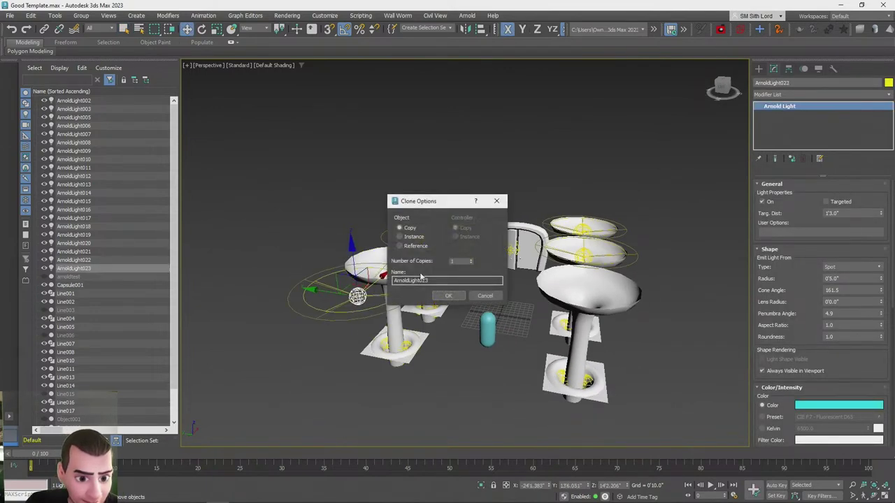
pyautogui.click(448, 297)
# Align the copied spot light's centre to the pivot point of column Line016 along X only
pyautogui.hotkey('alt', 'a')
pyautogui.click(395, 301)
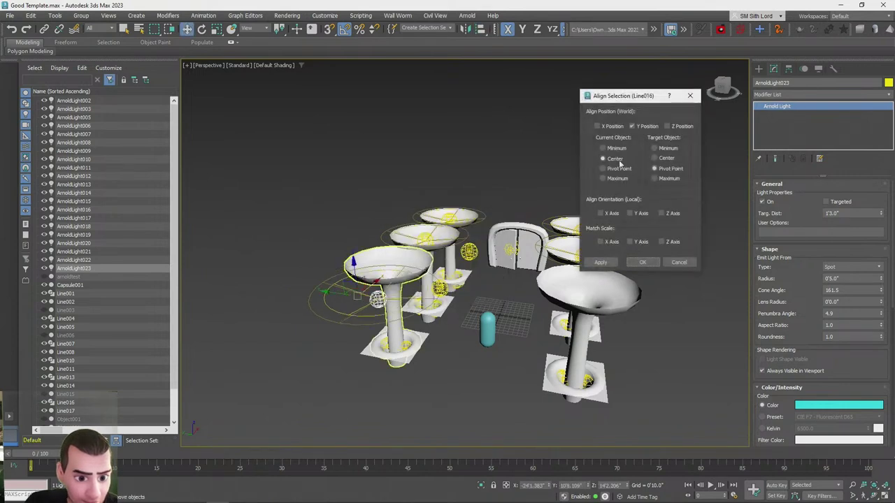
pyautogui.click(640, 126)
pyautogui.click(598, 126)
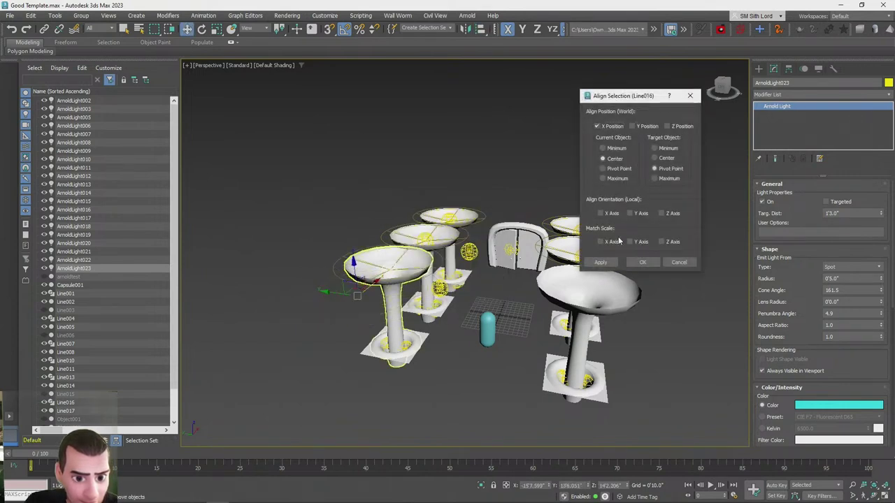
pyautogui.click(641, 262)
# Copy the opposite row's middle spot light along X to that row's farthest column
pyautogui.click(582, 254)
pyautogui.keyDown('alt'); pyautogui.moveTo(585, 243); pyautogui.dragTo(519, 189, button='middle'); pyautogui.keyUp('alt')
pyautogui.keyDown('shift'); pyautogui.moveTo(525, 195); pyautogui.dragTo(661, 247); pyautogui.keyUp('shift')
pyautogui.click(451, 296)
# Align the new spot light's centre to the pivot point of column Line007 along X, and clear the selection
pyautogui.hotkey('alt', 'a')
pyautogui.click(600, 224)
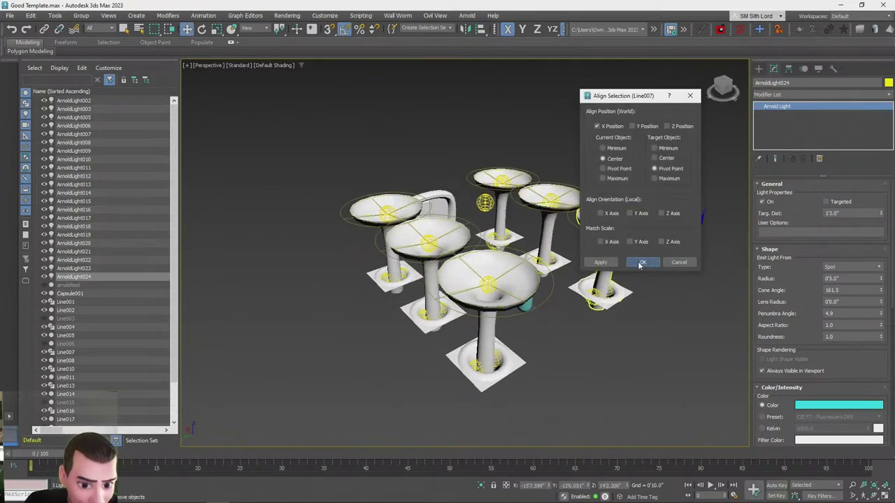
pyautogui.click(639, 264)
pyautogui.click(642, 333)
pyautogui.keyDown('alt'); pyautogui.moveTo(642, 333); pyautogui.dragTo(811, 427, button='middle'); pyautogui.keyUp('alt')
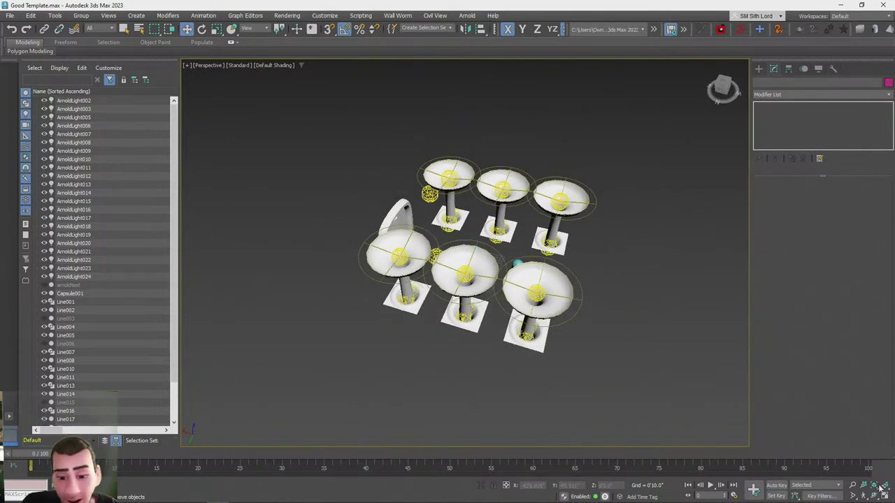
# Show all four viewports and unhide the room shell arnoldtest and the ceiling Object002
pyautogui.click(884, 495)
pyautogui.moveTo(232, 94); pyautogui.dragTo(248, 118, button='middle')
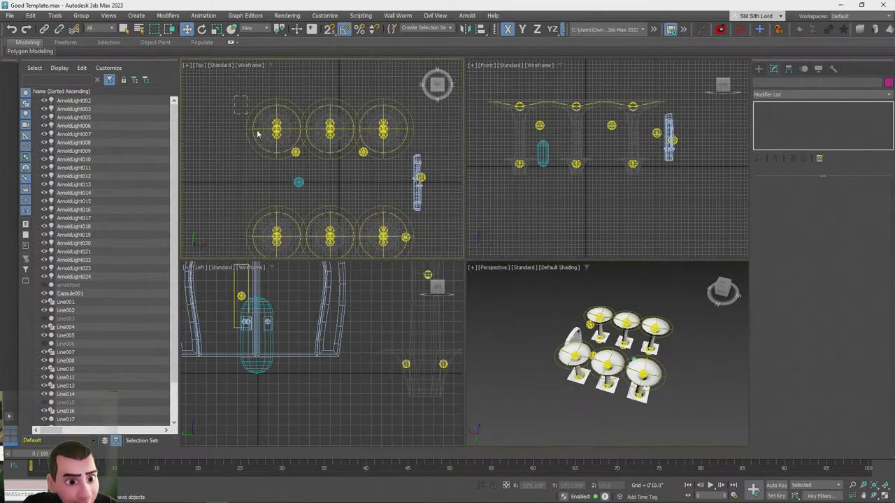
pyautogui.moveTo(283, 174); pyautogui.dragTo(283, 175)
pyautogui.click(238, 183)
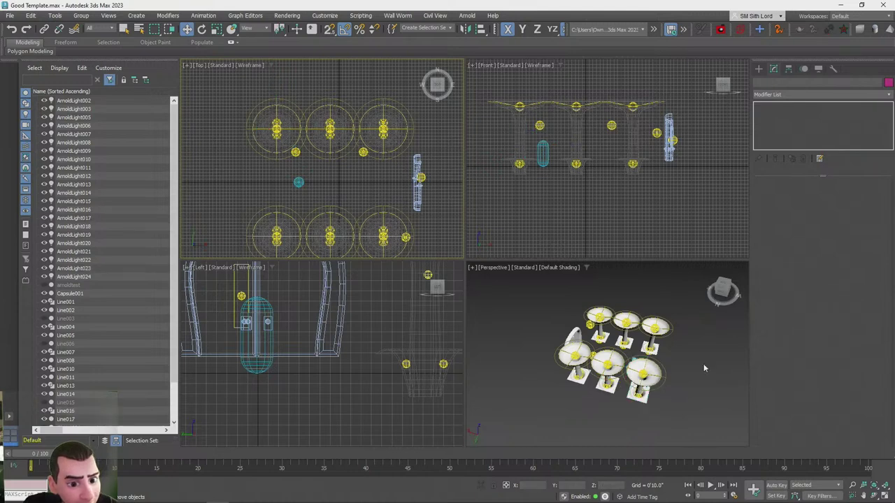
pyautogui.click(44, 285)
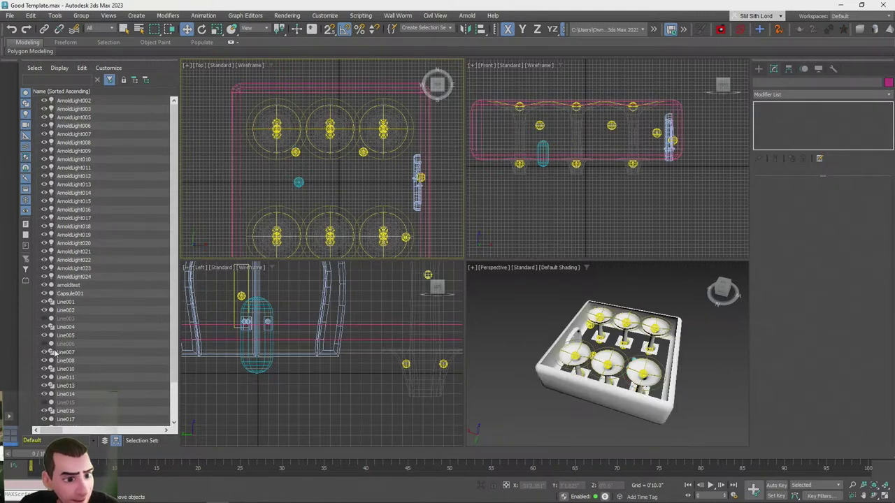
pyautogui.scroll(-2, 50, 368)
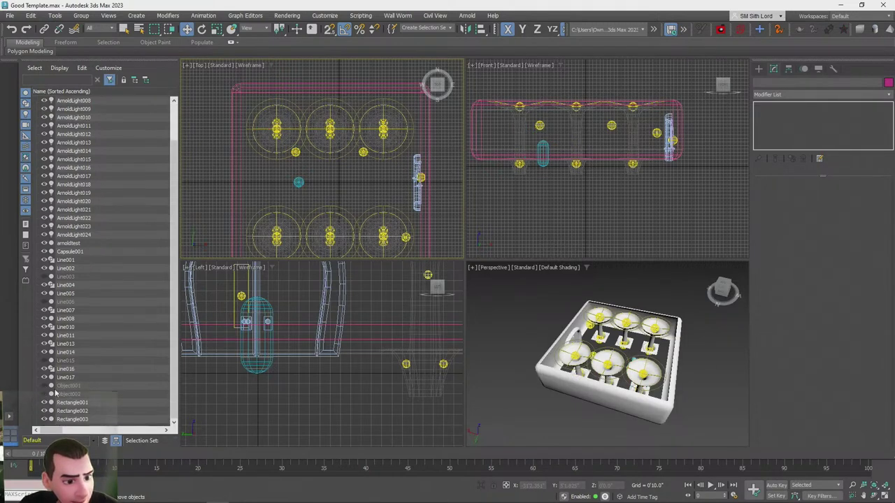
pyautogui.click(45, 394)
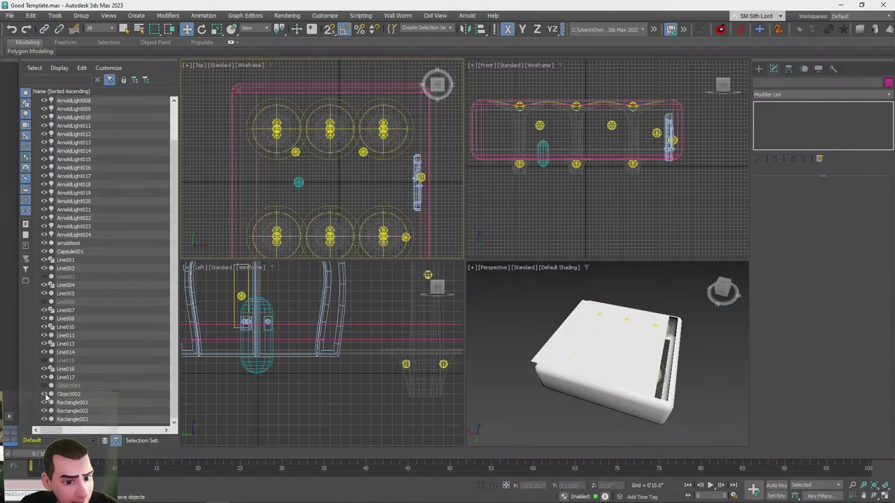
# Align the centre of ceiling Object002 to the room shell's pivot point along X, and clear the selection
pyautogui.click(546, 360)
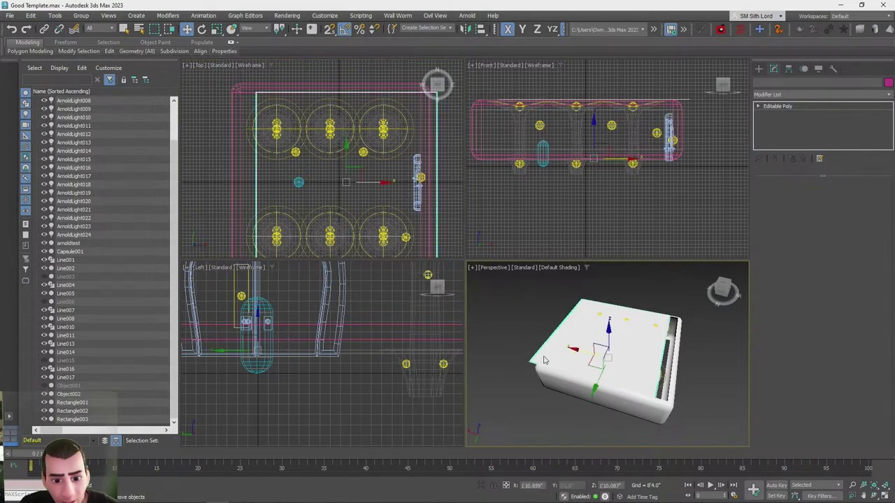
pyautogui.click(646, 413)
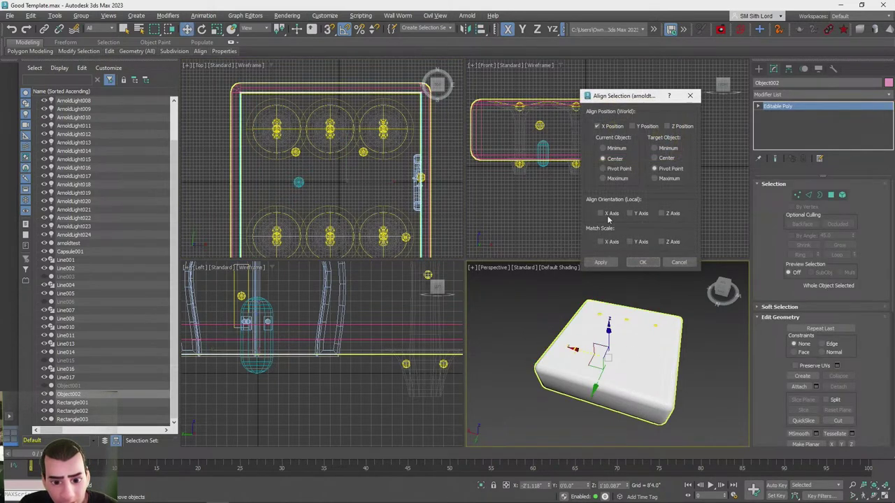
pyautogui.click(644, 262)
pyautogui.click(716, 406)
pyautogui.keyDown('alt'); pyautogui.moveTo(710, 403); pyautogui.dragTo(681, 393, button='middle'); pyautogui.keyUp('alt')
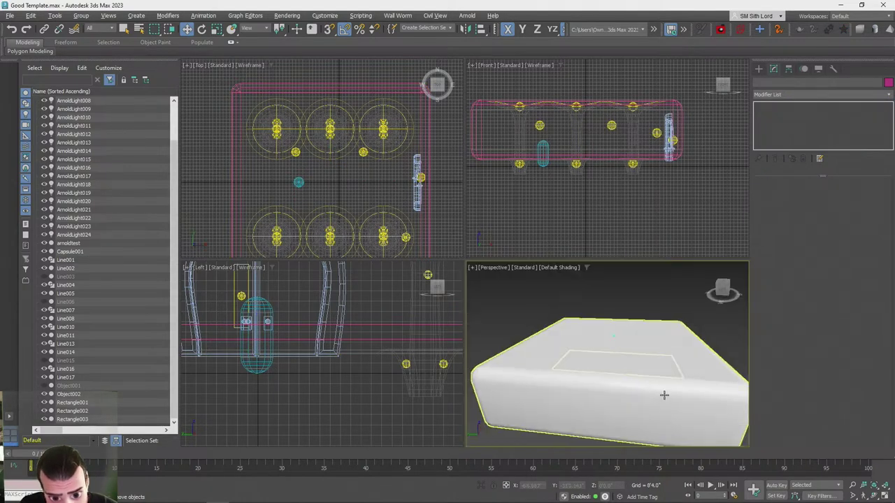
# Examine the ceiling's corner vertices against the room shell's rounded corners in the top view
pyautogui.click(586, 349)
pyautogui.keyDown('alt'); pyautogui.moveTo(593, 330); pyautogui.dragTo(574, 344, button='middle'); pyautogui.keyUp('alt')
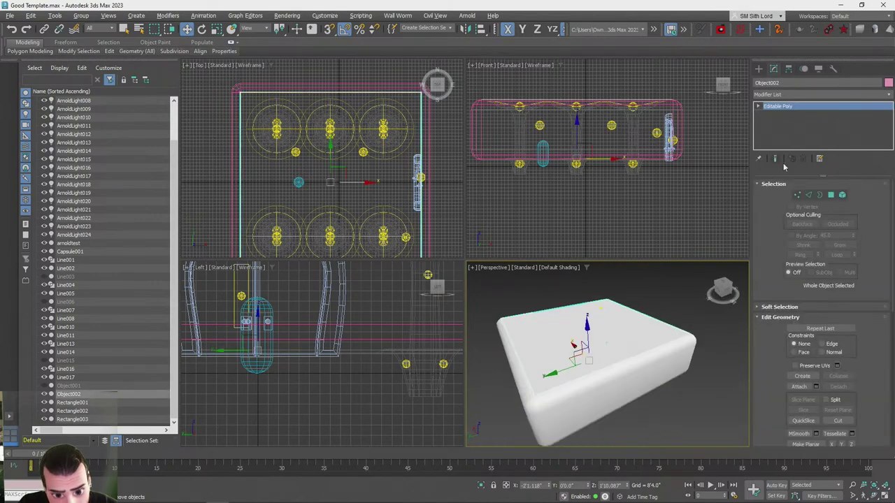
pyautogui.click(798, 196)
pyautogui.scroll(5, 301, 144)
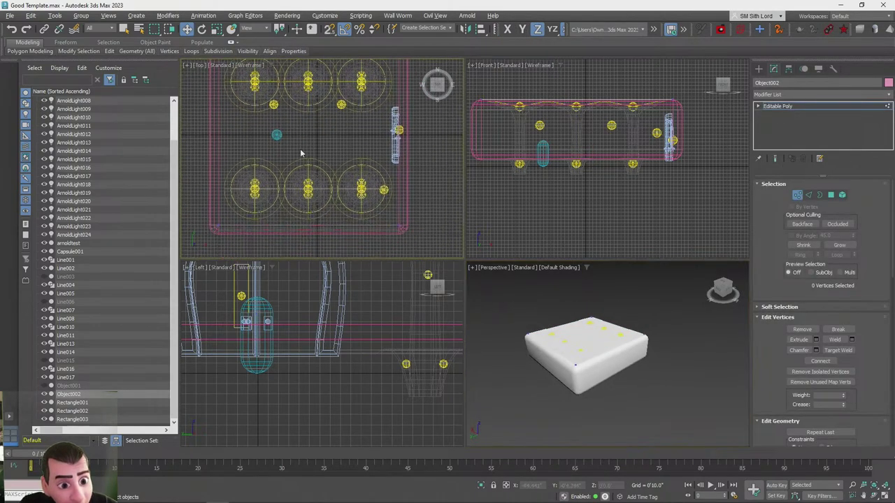
pyautogui.scroll(4, 224, 232)
pyautogui.scroll(-9, 228, 231)
pyautogui.scroll(5, 343, 140)
pyautogui.moveTo(343, 141); pyautogui.dragTo(318, 188, button='middle')
pyautogui.scroll(6, 358, 181)
pyautogui.moveTo(367, 126); pyautogui.dragTo(360, 156, button='middle')
pyautogui.scroll(-6, 358, 181)
pyautogui.scroll(-3, 372, 209)
pyautogui.scroll(-3, 360, 156)
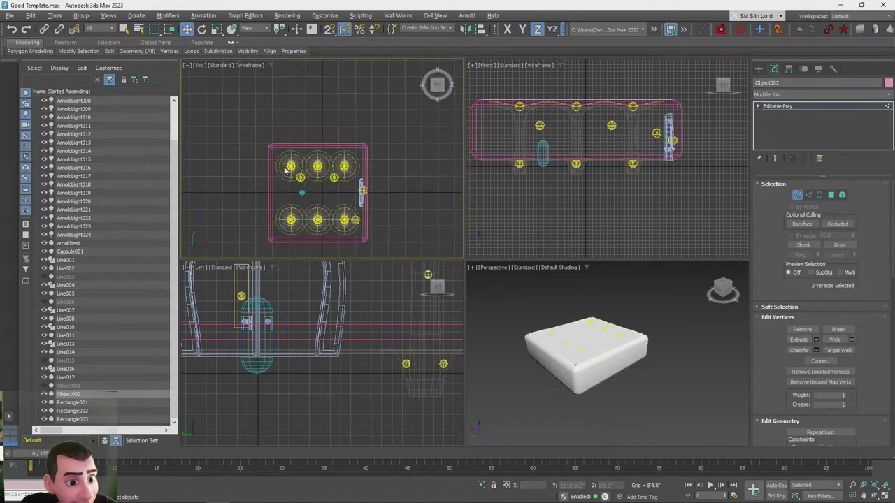
pyautogui.scroll(4, 280, 154)
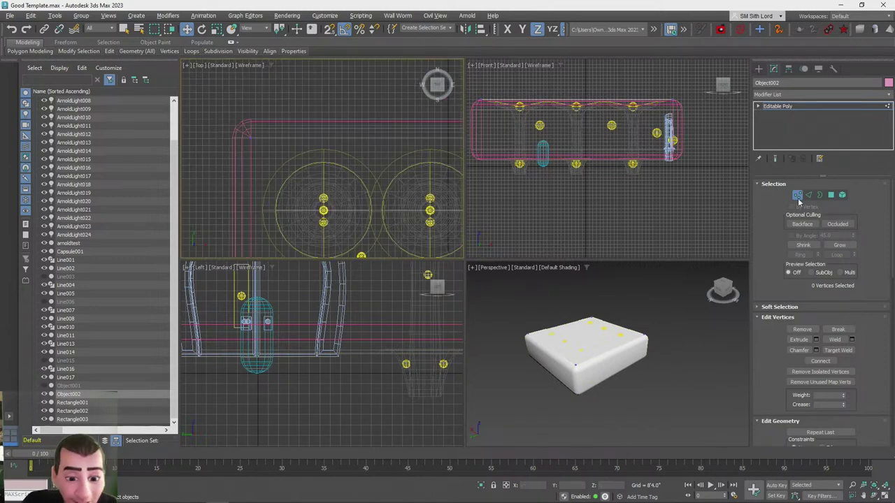
pyautogui.click(672, 361)
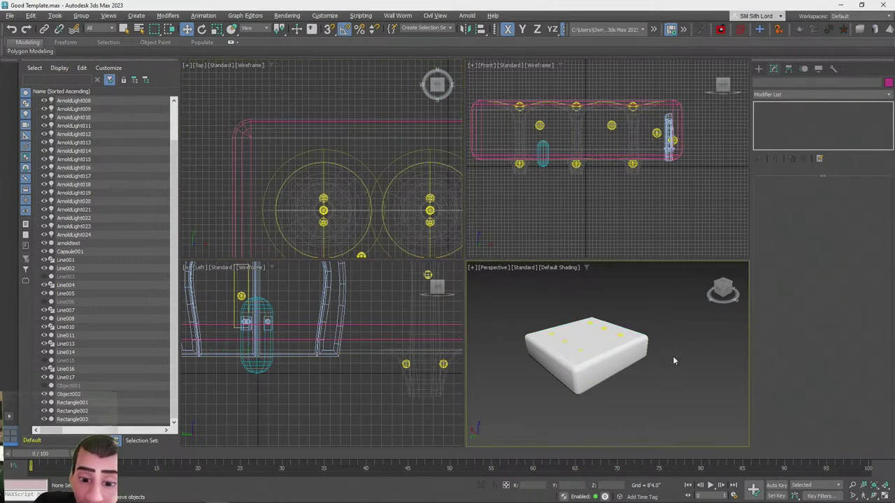
# Attach the ceiling Object002 to the room shell arnoldtest
pyautogui.click(885, 496)
pyautogui.keyDown('alt'); pyautogui.moveTo(611, 241); pyautogui.dragTo(587, 244, button='middle'); pyautogui.keyUp('alt')
pyautogui.scroll(10, 631, 233)
pyautogui.click(528, 410)
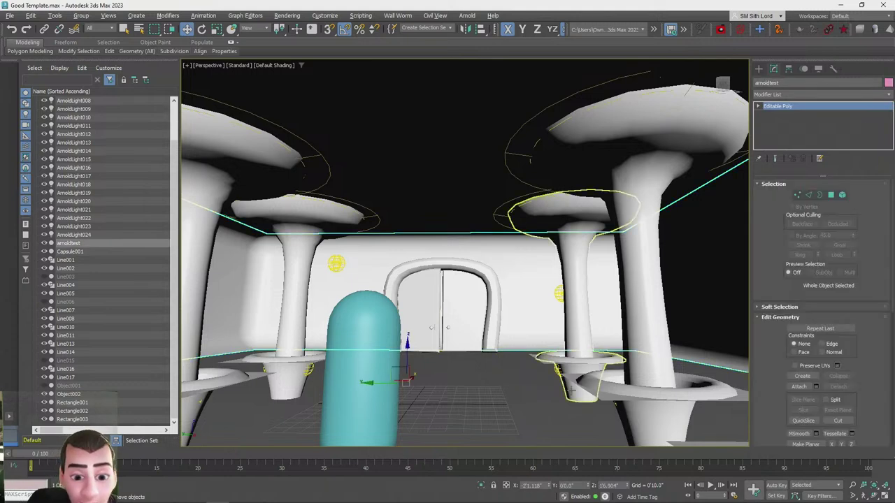
pyautogui.click(527, 407)
pyautogui.click(506, 280)
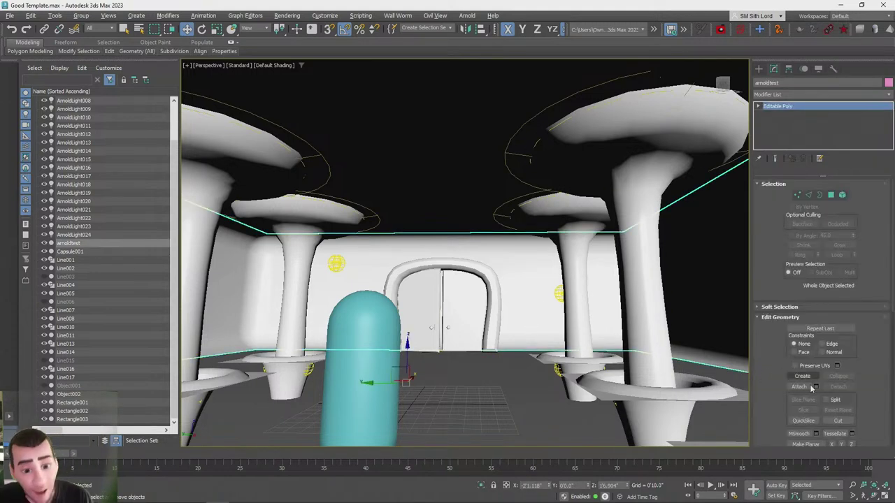
pyautogui.click(442, 207)
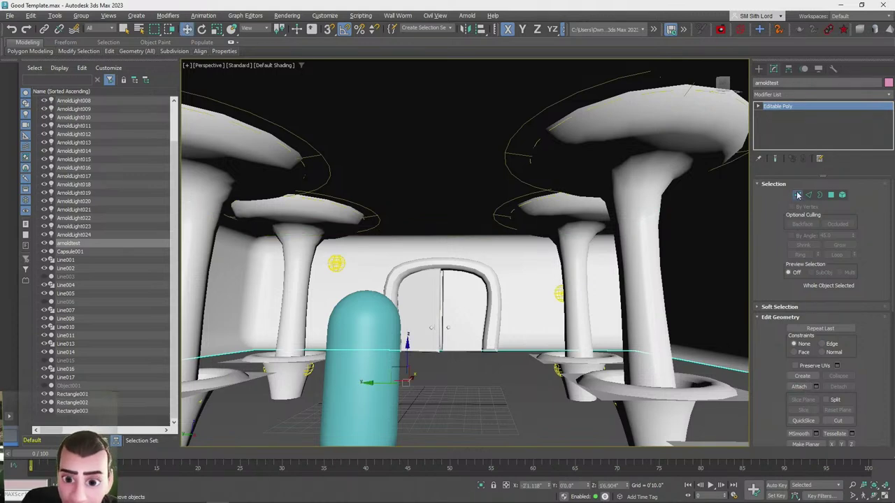
# Select all vertices of the room shell arnoldtest and weld them, and clear the selection
pyautogui.click(797, 195)
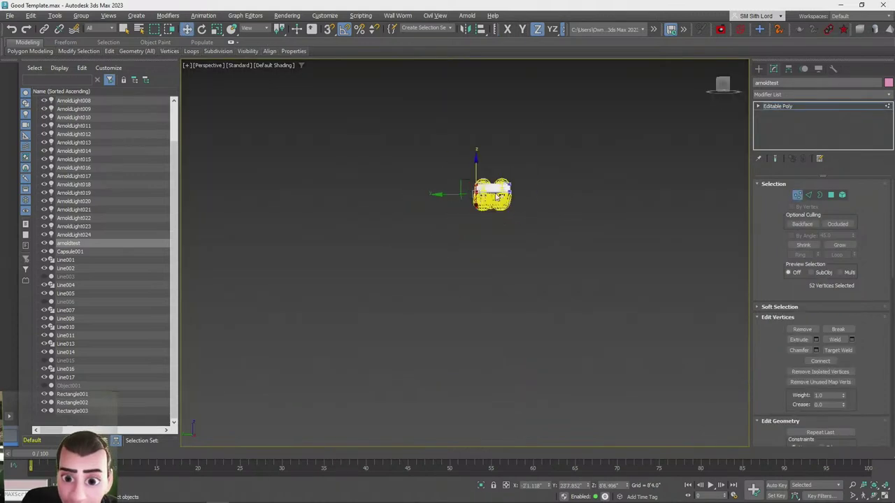
pyautogui.click(851, 339)
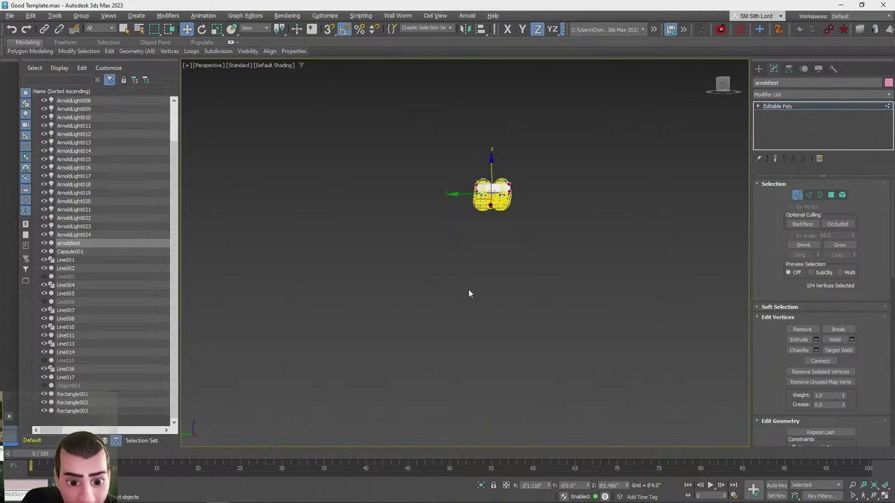
pyautogui.click(797, 195)
pyautogui.click(543, 186)
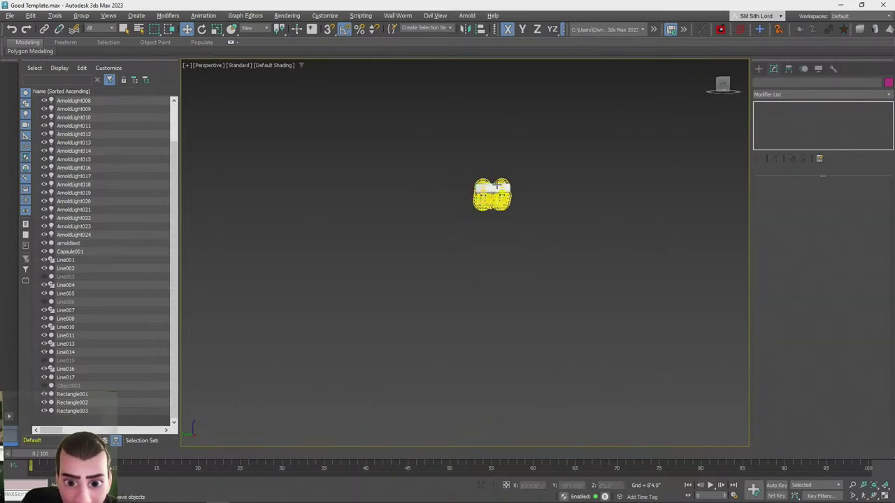
# Detach the ceiling polygon from the room shell as a separate object and undo the detach
pyautogui.scroll(8, 494, 202)
pyautogui.scroll(10, 501, 268)
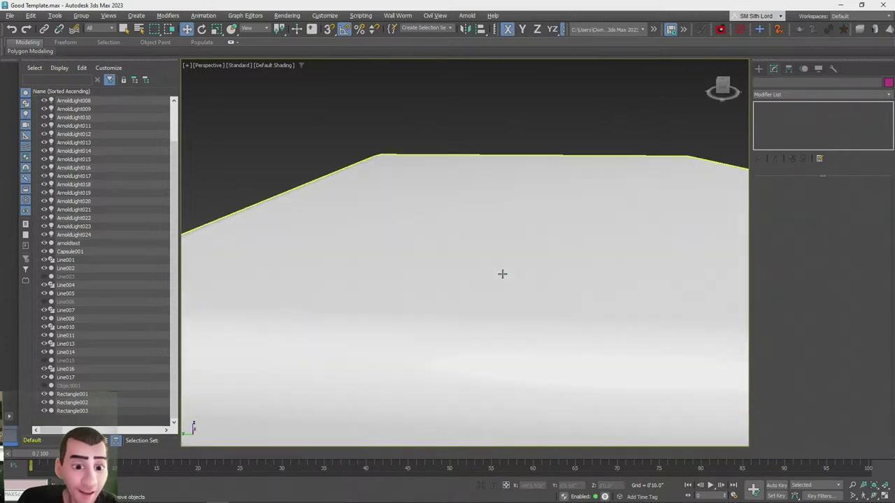
pyautogui.scroll(-12, 501, 273)
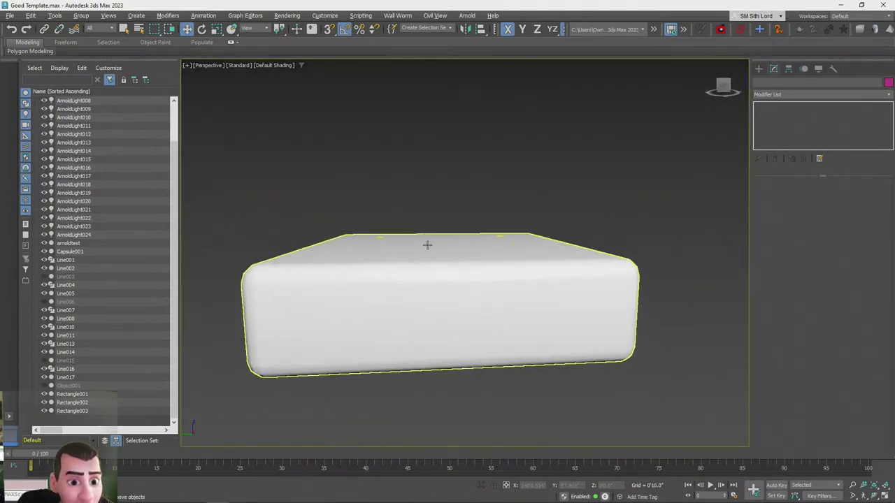
pyautogui.click(427, 244)
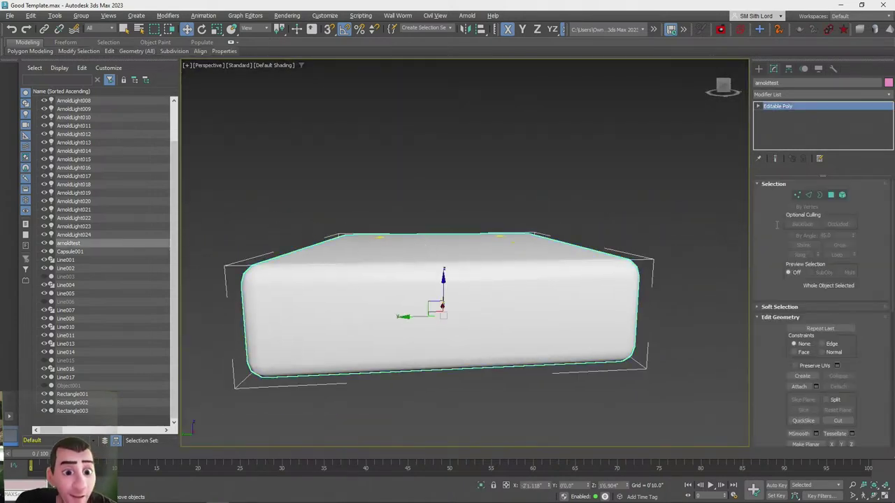
pyautogui.click(829, 196)
pyautogui.click(497, 247)
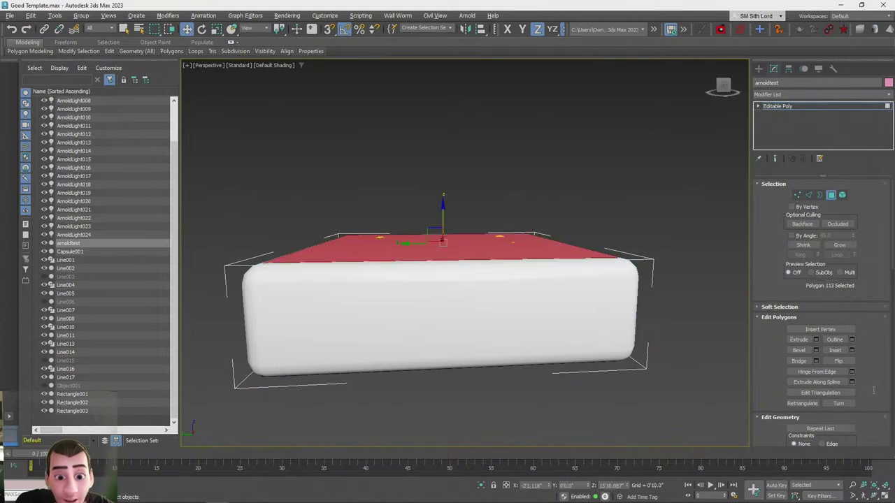
pyautogui.scroll(-2, 861, 302)
pyautogui.scroll(-2, 861, 302)
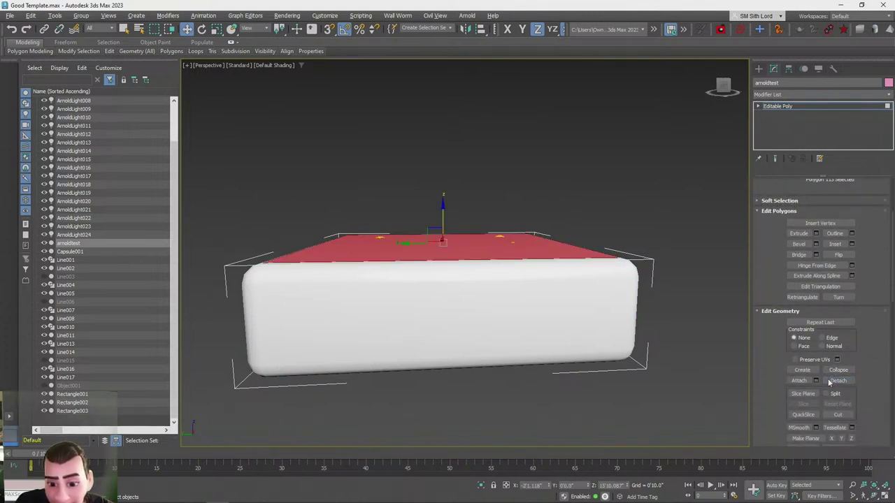
pyautogui.click(837, 381)
pyautogui.click(477, 260)
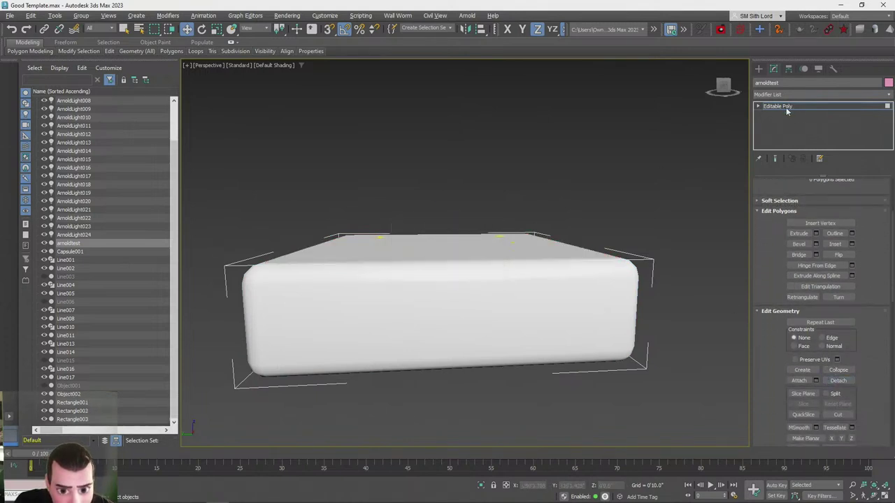
pyautogui.click(782, 106)
pyautogui.hotkey('ctrl', 'z')
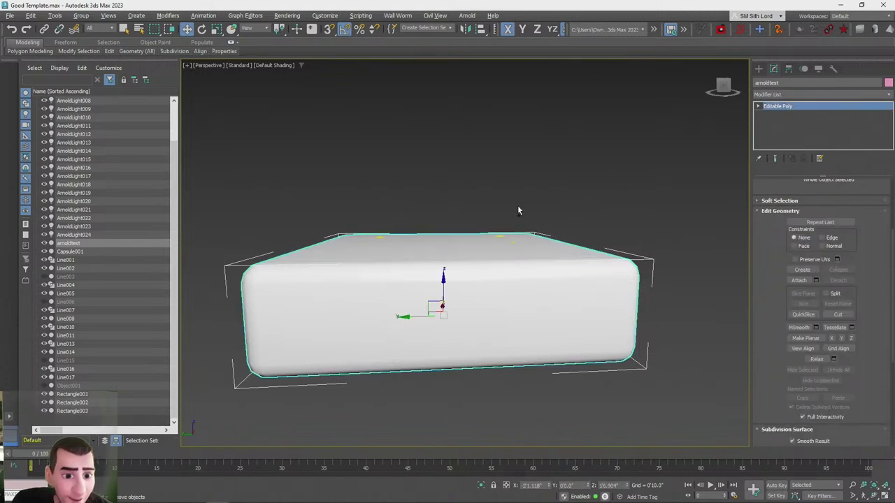
# Try moving the room shell straight down below the columns, undo the move and clear the selection
pyautogui.click(439, 410)
pyautogui.click(451, 330)
pyautogui.keyDown('alt'); pyautogui.moveTo(443, 279); pyautogui.dragTo(451, 333, button='middle'); pyautogui.keyUp('alt')
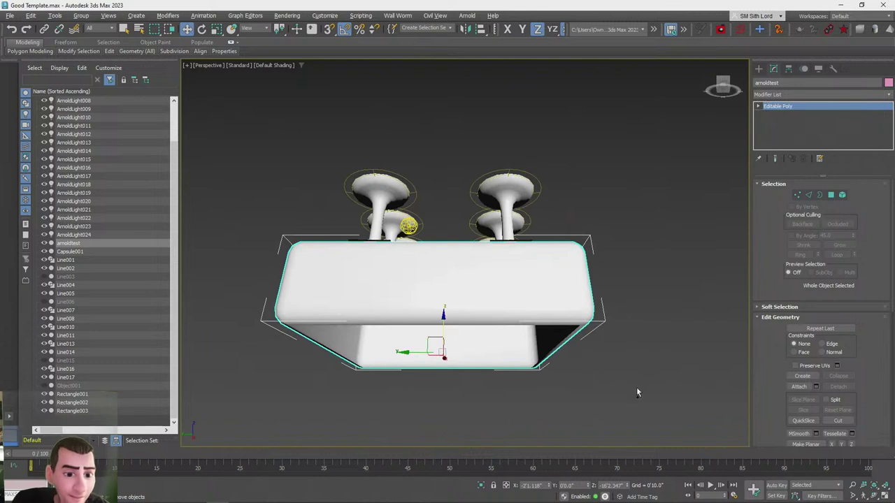
pyautogui.keyDown('alt'); pyautogui.moveTo(630, 390); pyautogui.dragTo(639, 366, button='middle'); pyautogui.keyUp('alt')
pyautogui.click(638, 366)
# Unhide the floor Object001 and align its centre to the room shell's pivot point along X and Y
pyautogui.click(44, 385)
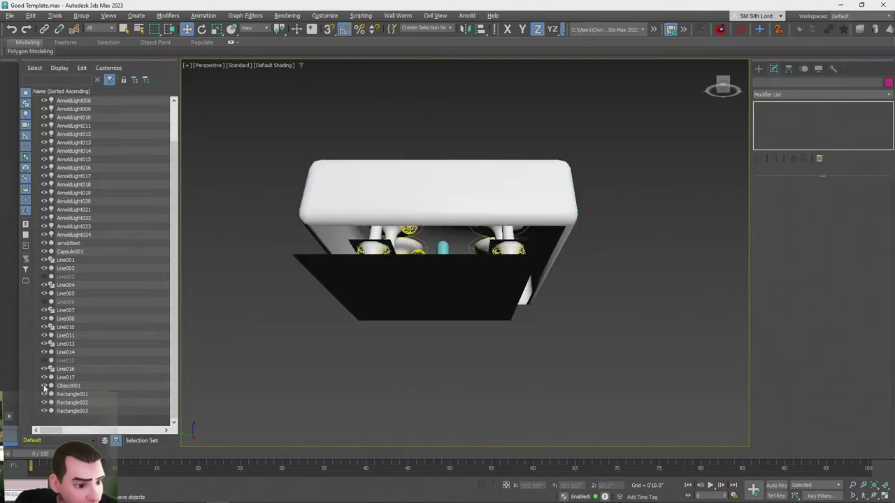
pyautogui.keyDown('alt'); pyautogui.moveTo(336, 341); pyautogui.dragTo(348, 373); pyautogui.keyUp('alt')
pyautogui.keyDown('alt'); pyautogui.moveTo(347, 374); pyautogui.dragTo(350, 352, button='middle'); pyautogui.keyUp('alt')
pyautogui.click(425, 348)
pyautogui.hotkey('alt', 'a')
pyautogui.click(456, 261)
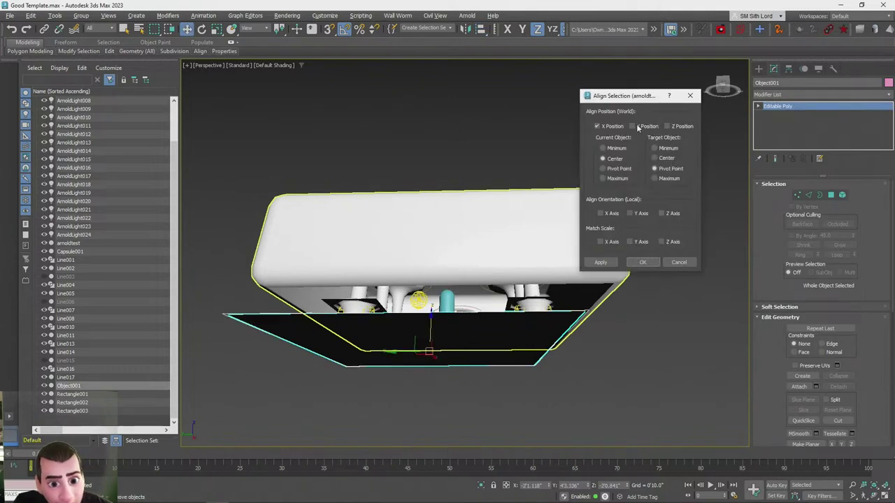
pyautogui.click(633, 125)
pyautogui.click(643, 262)
# Raise the floor Object001 with snapping by about 4'11" onto the room shell's bottom edge, and clear the selection
pyautogui.keyDown('alt'); pyautogui.moveTo(455, 335); pyautogui.dragTo(360, 316, button='middle'); pyautogui.keyUp('alt')
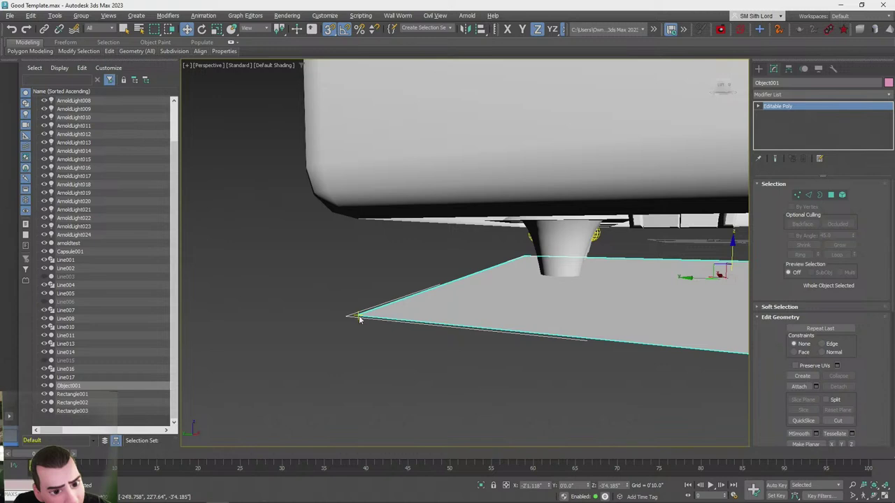
pyautogui.moveTo(360, 293); pyautogui.dragTo(363, 225)
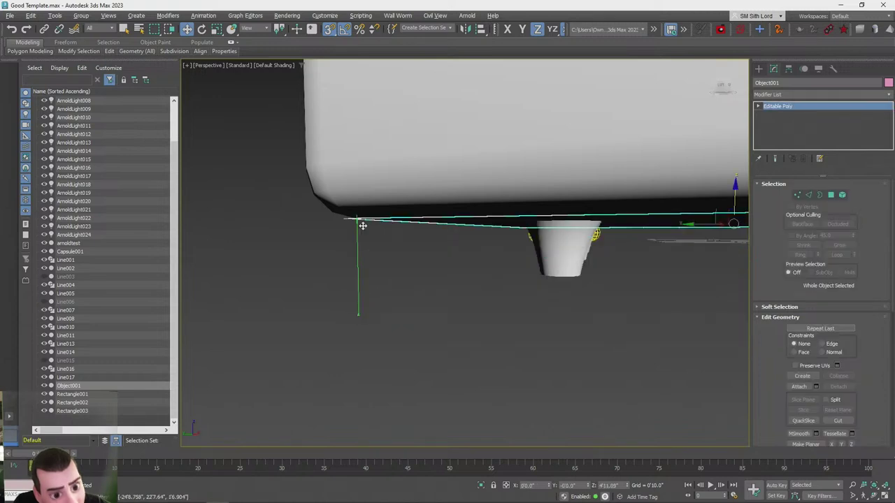
pyautogui.keyDown('alt'); pyautogui.moveTo(411, 277); pyautogui.dragTo(412, 274, button='middle'); pyautogui.keyUp('alt')
pyautogui.click(556, 372)
# Examine how the floor meets the door, the columns and the back wall from inside the room
pyautogui.keyDown('alt'); pyautogui.moveTo(545, 242); pyautogui.dragTo(494, 306, button='middle'); pyautogui.keyUp('alt')
pyautogui.scroll(-10, 493, 306)
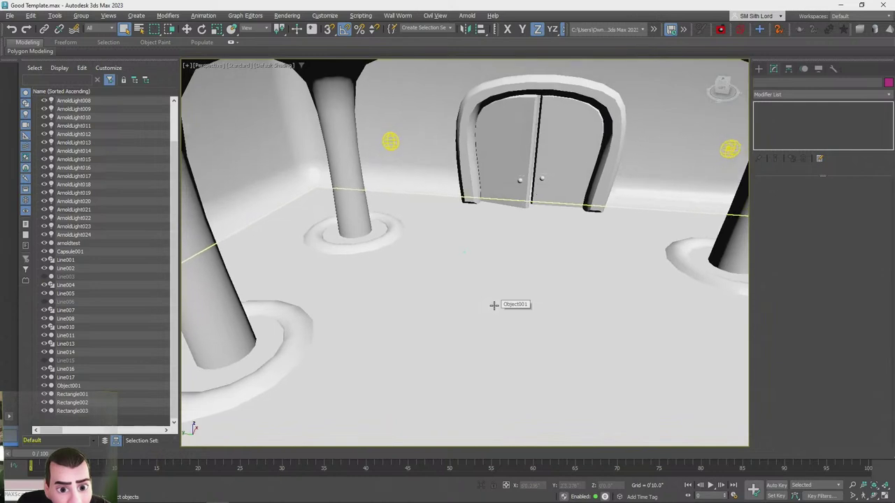
pyautogui.scroll(15, 493, 305)
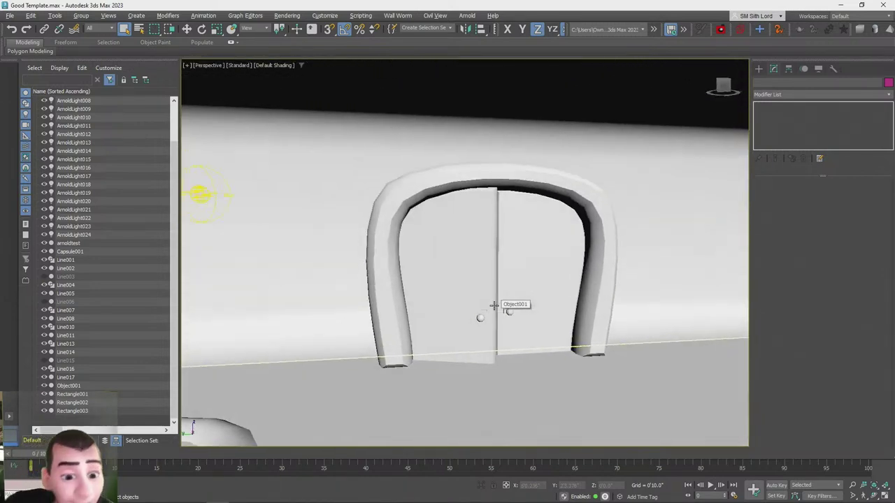
pyautogui.scroll(-12, 494, 305)
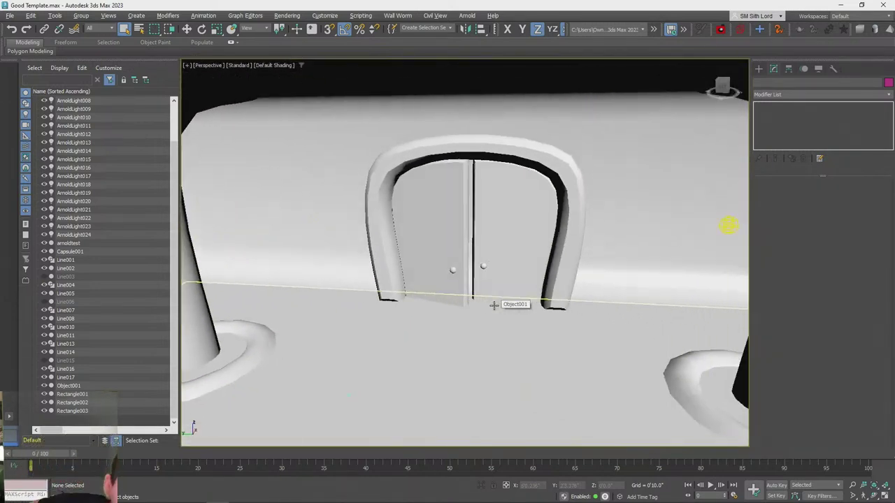
pyautogui.keyDown('alt'); pyautogui.moveTo(478, 301); pyautogui.dragTo(553, 228, button='middle'); pyautogui.keyUp('alt')
pyautogui.scroll(-3, 553, 228)
pyautogui.keyDown('alt'); pyautogui.moveTo(642, 173); pyautogui.dragTo(767, 99, button='middle'); pyautogui.keyUp('alt')
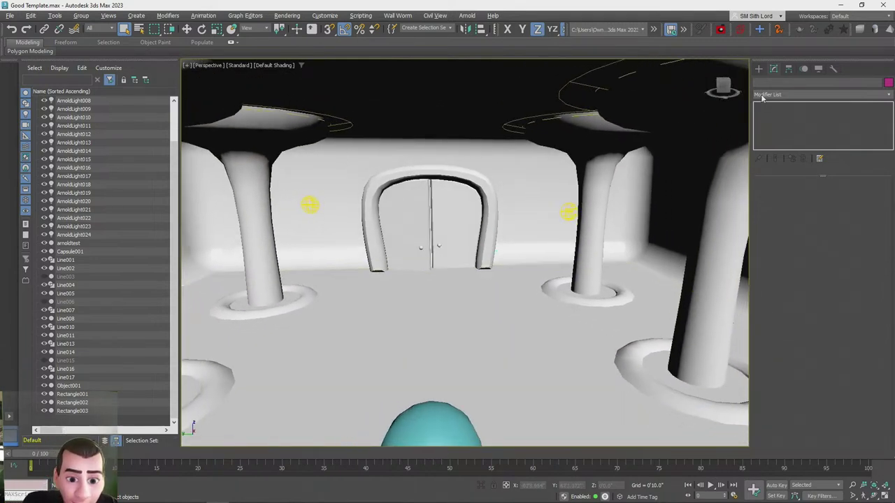
# Create a box around the door, about 19'11" long and 17'2" high
pyautogui.click(759, 69)
pyautogui.click(807, 133)
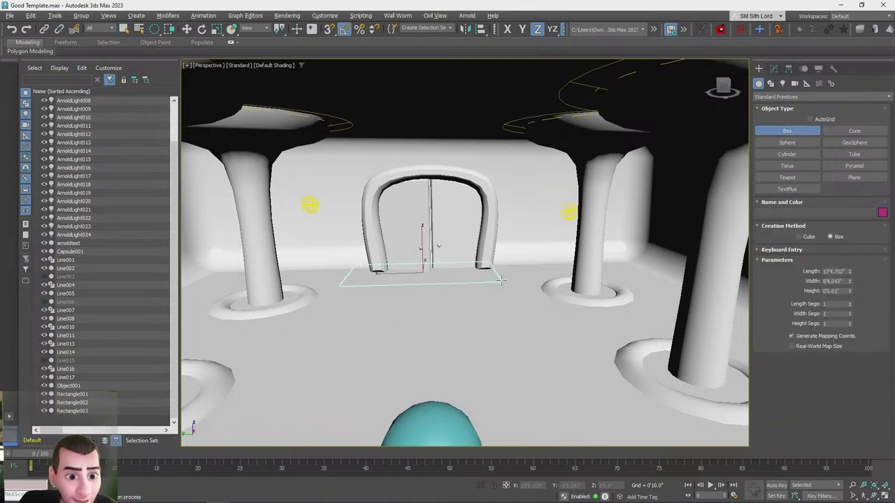
pyautogui.moveTo(516, 273); pyautogui.dragTo(516, 271)
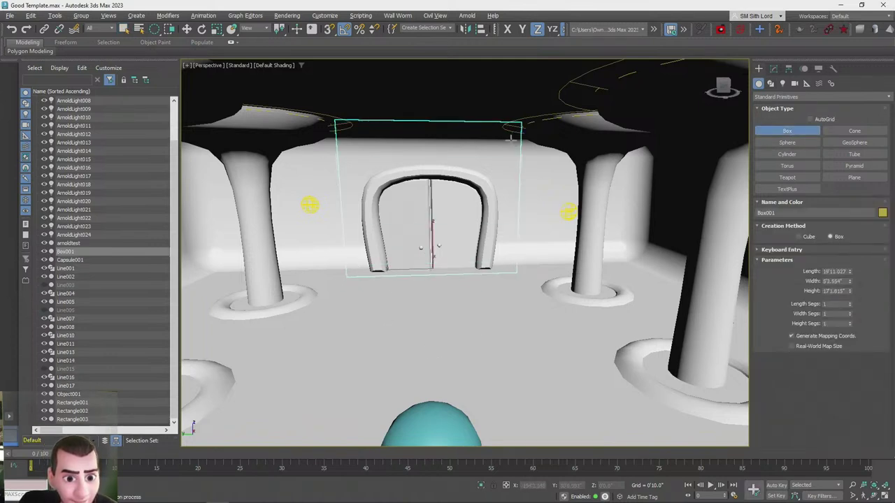
# Raise the box along Z onto the floor surface using snapping
pyautogui.press('w')
pyautogui.moveTo(440, 229); pyautogui.dragTo(446, 228, button='middle')
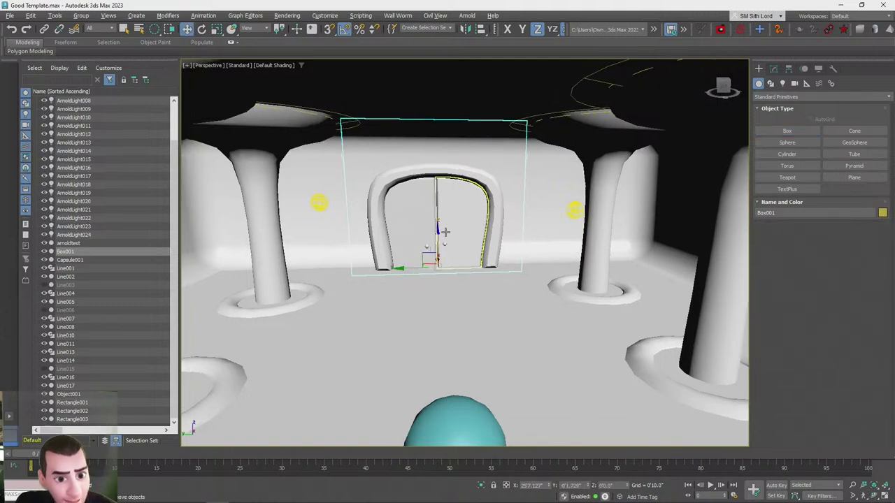
pyautogui.moveTo(438, 240); pyautogui.dragTo(550, 291)
pyautogui.press('s')
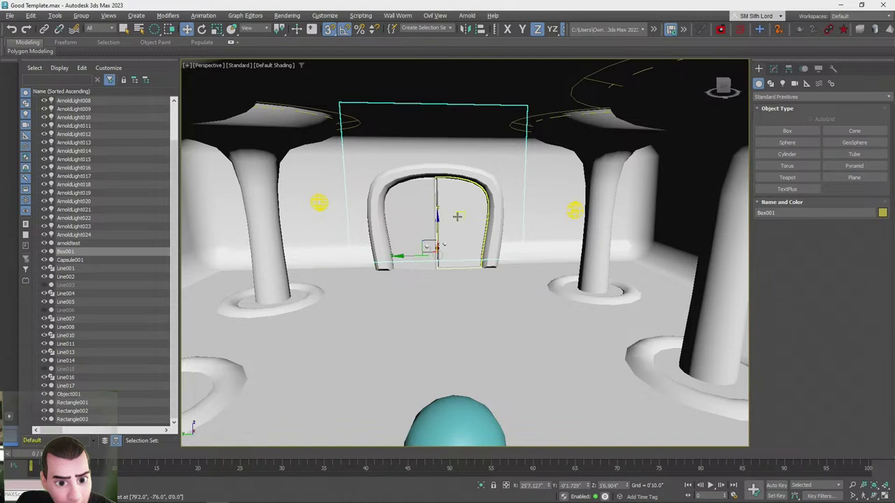
# Move the box along X back into the wall behind the door frame
pyautogui.keyDown('alt'); pyautogui.moveTo(486, 253); pyautogui.dragTo(423, 273, button='middle'); pyautogui.keyUp('alt')
pyautogui.scroll(2, 439, 286)
pyautogui.moveTo(445, 287); pyautogui.dragTo(515, 178)
pyautogui.keyDown('alt'); pyautogui.moveTo(515, 183); pyautogui.dragTo(493, 203, button='middle'); pyautogui.keyUp('alt')
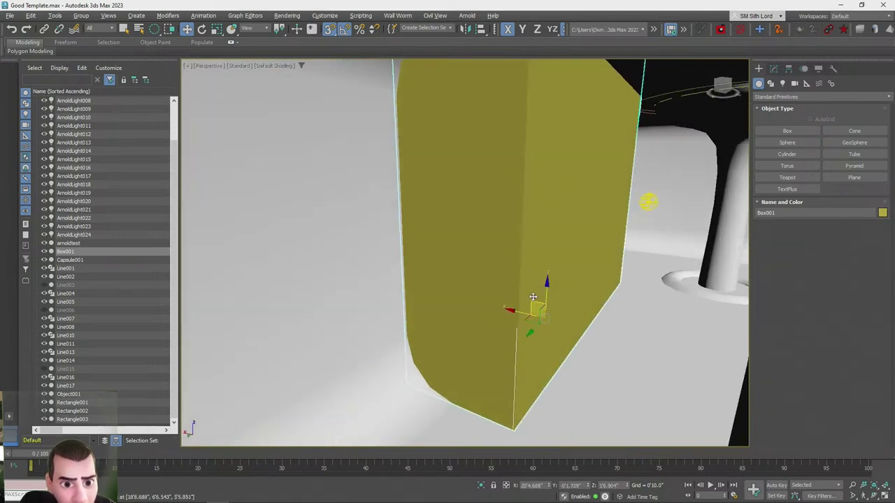
pyautogui.moveTo(514, 309); pyautogui.dragTo(445, 382)
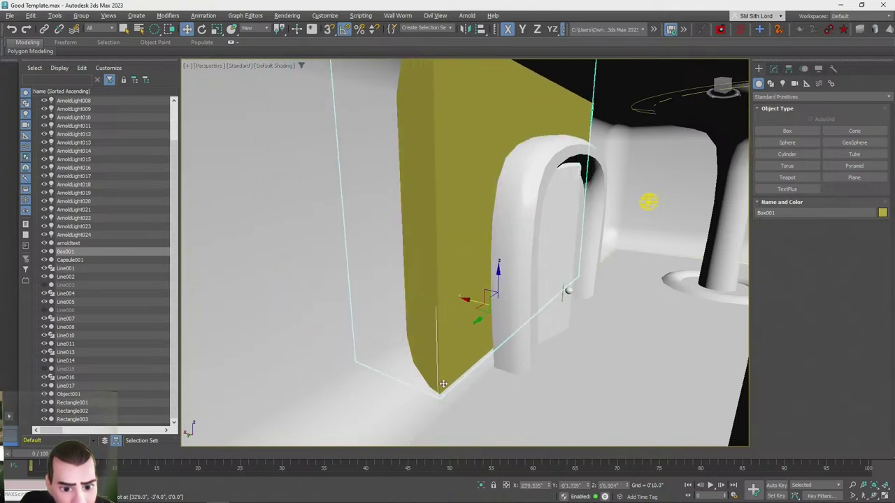
pyautogui.moveTo(469, 298); pyautogui.dragTo(470, 304)
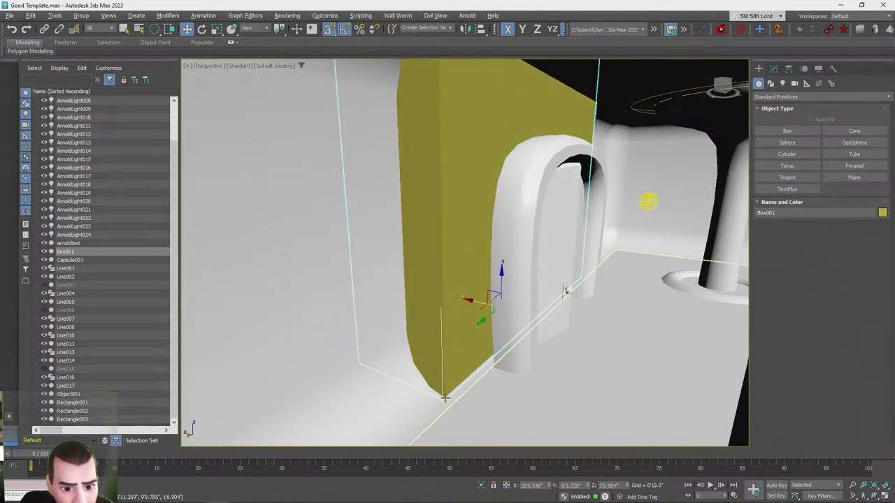
# Lower the box slightly below the floor surface, to a Z position of 1'4.227"
pyautogui.moveTo(444, 398); pyautogui.dragTo(497, 186)
pyautogui.press('s')
pyautogui.press('s')
pyautogui.moveTo(509, 281); pyautogui.dragTo(497, 367)
# Set the box's width to 3'0.907"
pyautogui.keyDown('alt'); pyautogui.moveTo(519, 359); pyautogui.dragTo(776, 65, button='middle'); pyautogui.keyUp('alt')
pyautogui.click(774, 68)
pyautogui.click(849, 214)
pyautogui.moveTo(851, 207); pyautogui.dragTo(818, 251)
pyautogui.hotkey('ctrl', 'z')
# Move the narrowed box along X out of the wall towards the door frame
pyautogui.scroll(-2, 481, 345)
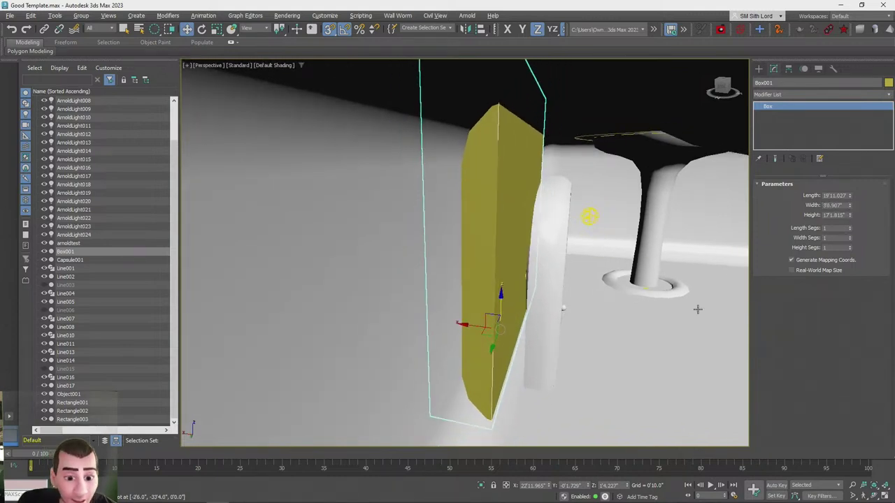
pyautogui.moveTo(477, 322); pyautogui.dragTo(490, 378)
pyautogui.moveTo(498, 423); pyautogui.dragTo(515, 427)
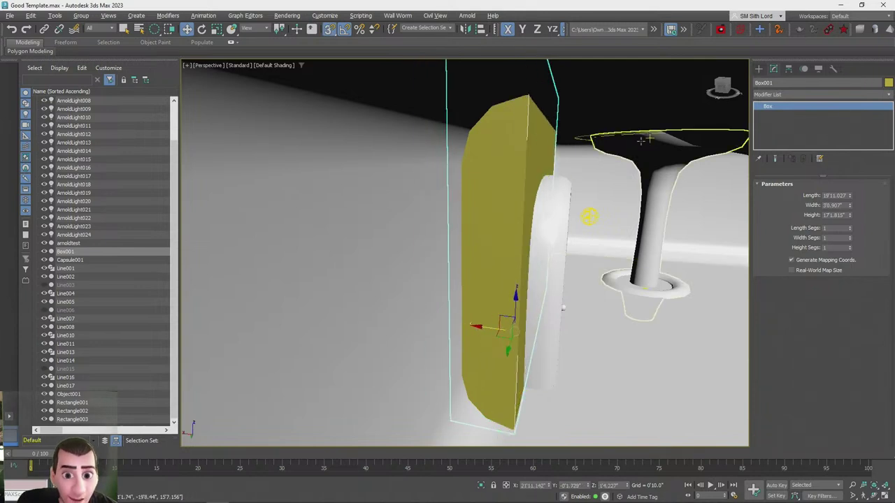
# Assign the white glTF material to the box and set its height to 14'9.001"
pyautogui.press('m')
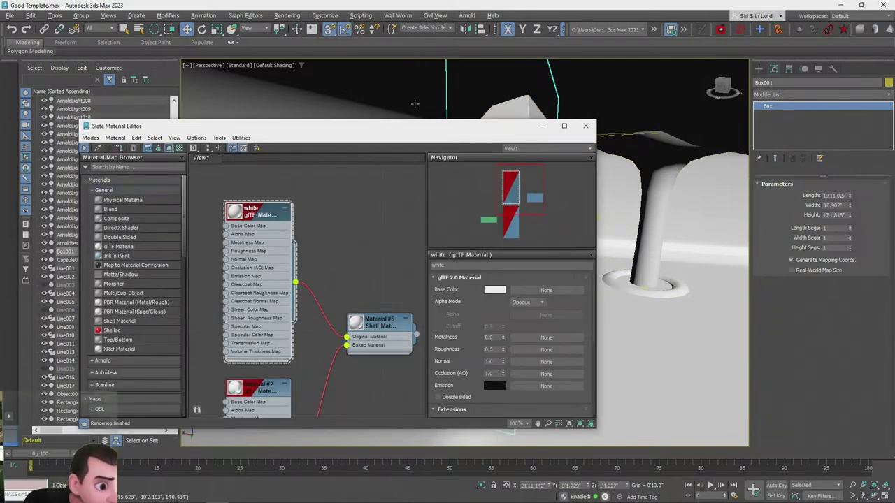
pyautogui.click(581, 127)
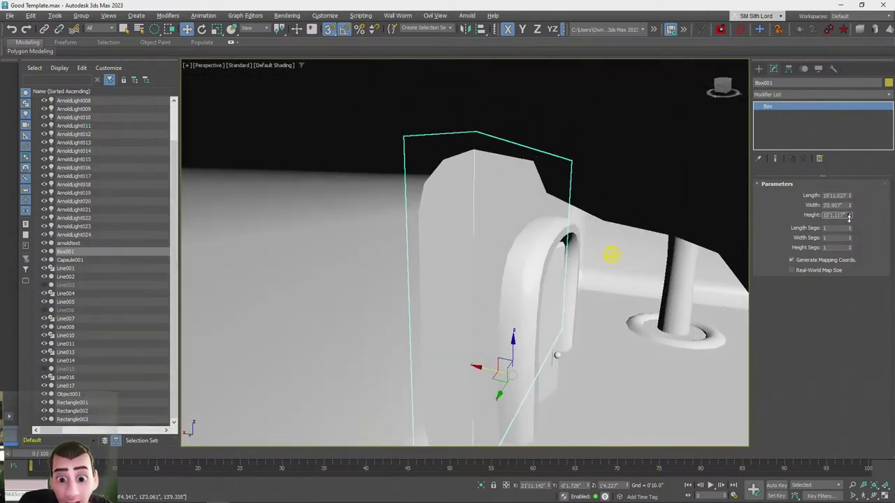
pyautogui.moveTo(849, 218); pyautogui.dragTo(849, 223)
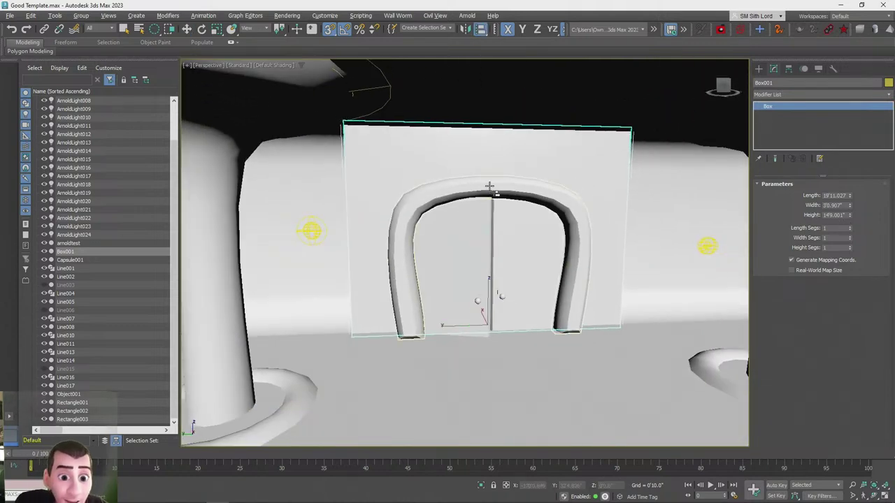
# Align the box to the door frame on the Y position only, matching its center to the frame's pivot point
pyautogui.click(492, 188)
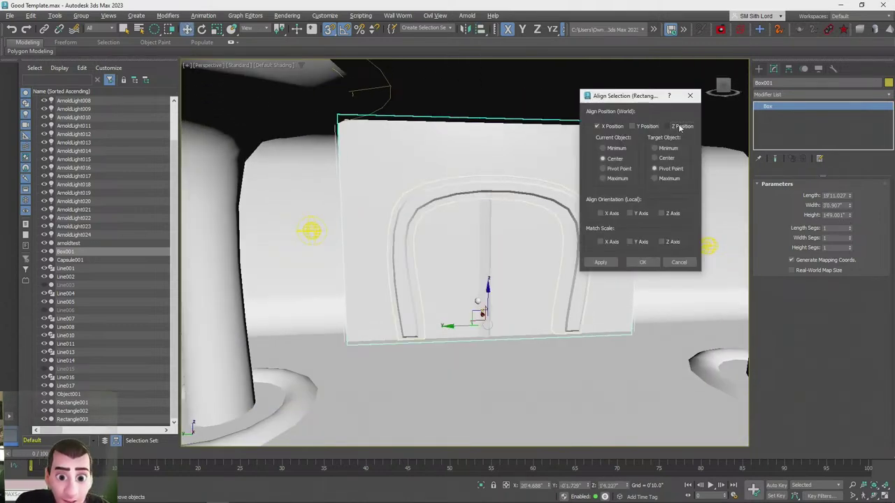
pyautogui.click(680, 126)
pyautogui.click(621, 127)
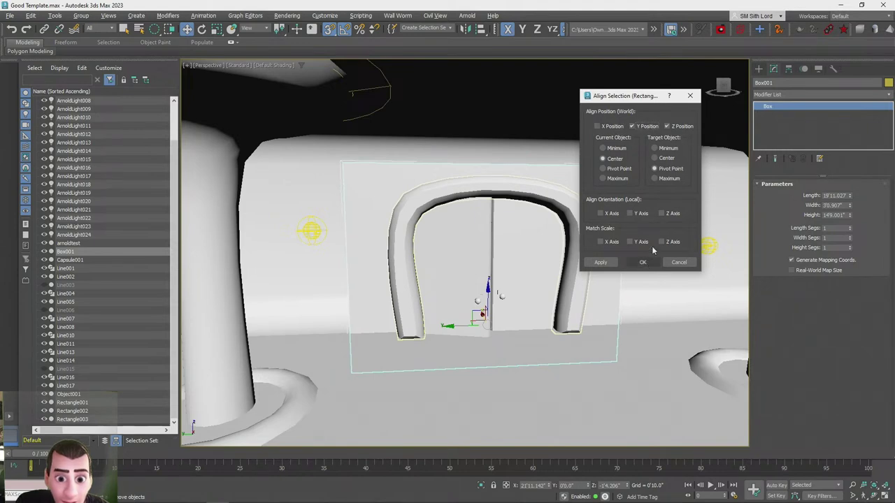
pyautogui.click(680, 127)
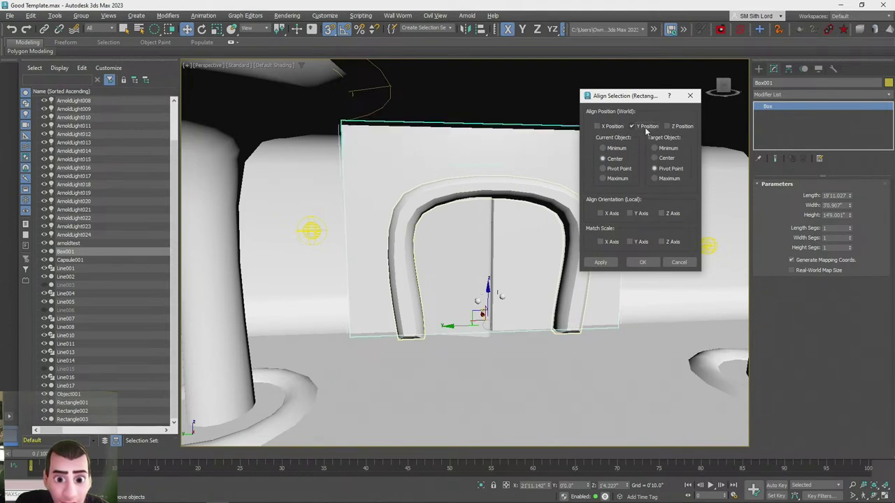
pyautogui.click(648, 260)
# Convert the box to an editable poly and delete its top and back polygons
pyautogui.rightClick(769, 107)
pyautogui.click(822, 179)
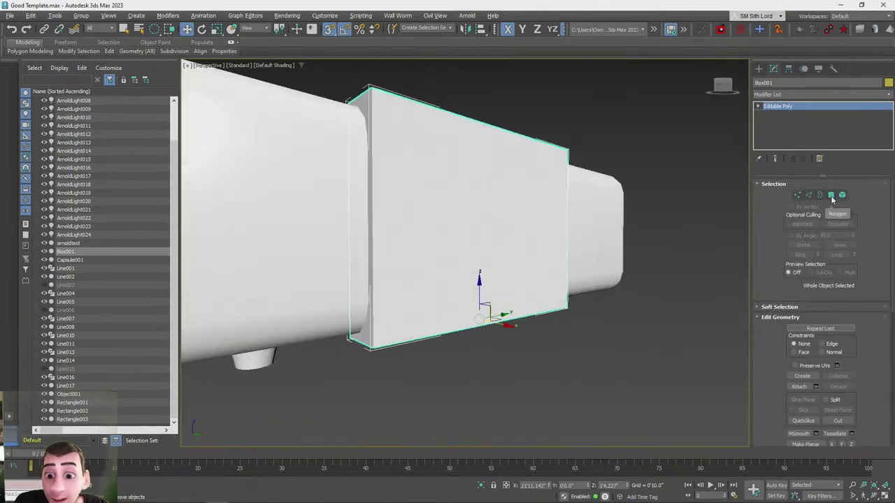
pyautogui.click(831, 195)
pyautogui.keyDown('alt'); pyautogui.moveTo(547, 165); pyautogui.dragTo(486, 119, button='middle'); pyautogui.keyUp('alt')
pyautogui.click(515, 106)
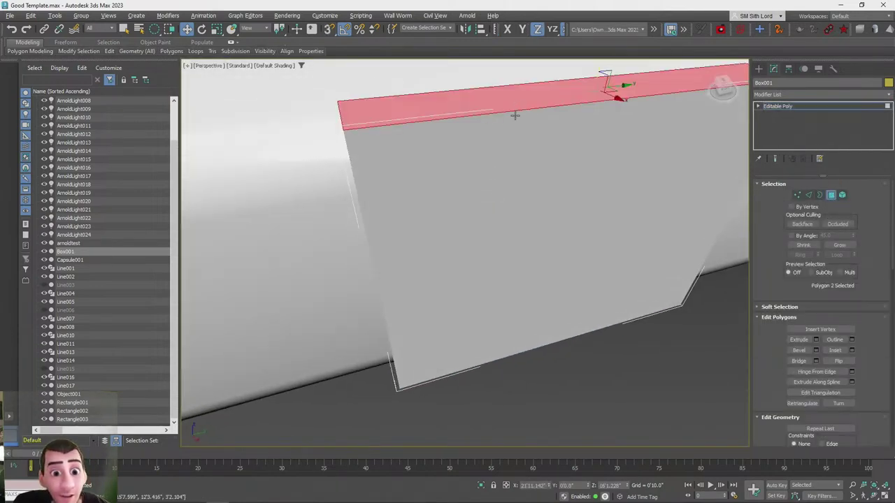
pyautogui.keyDown('ctrl'); pyautogui.click(500, 231); pyautogui.keyUp('ctrl')
pyautogui.keyDown('alt'); pyautogui.moveTo(496, 239); pyautogui.dragTo(763, 197, button='middle'); pyautogui.keyUp('alt')
pyautogui.press('Delete')
# Chamfer the wall block's two vertical front edges by 1'3.739" with 2 segments
pyautogui.click(807, 195)
pyautogui.keyDown('alt'); pyautogui.moveTo(475, 221); pyautogui.dragTo(365, 189, button='middle'); pyautogui.keyUp('alt')
pyautogui.click(360, 190)
pyautogui.keyDown('ctrl'); pyautogui.click(669, 183); pyautogui.keyUp('ctrl')
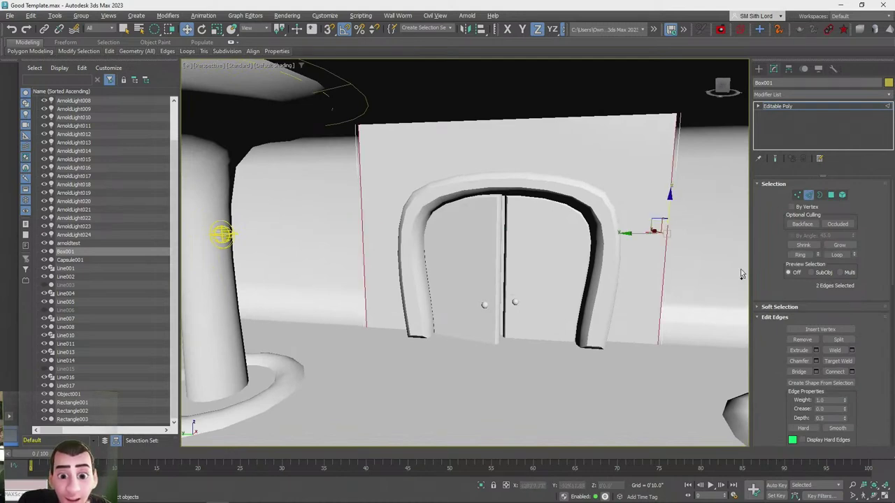
pyautogui.click(815, 361)
pyautogui.scroll(5, 629, 294)
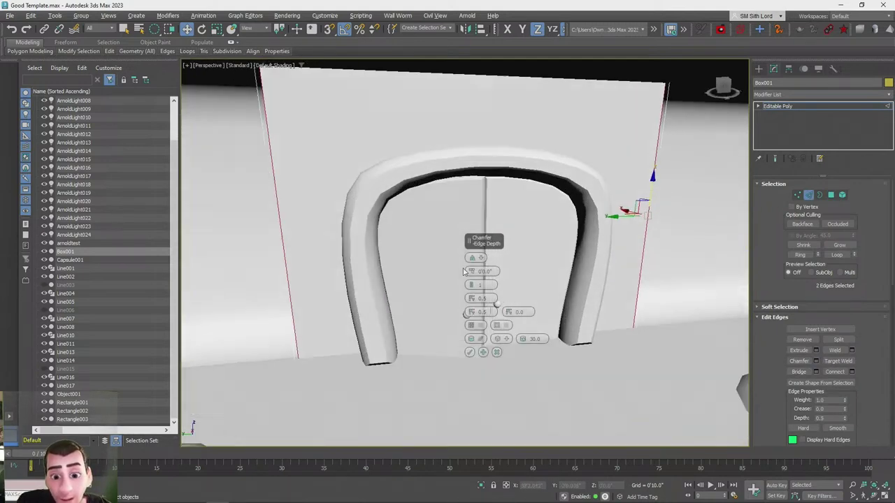
pyautogui.moveTo(472, 266); pyautogui.dragTo(472, 240)
pyautogui.keyDown('alt'); pyautogui.moveTo(451, 269); pyautogui.dragTo(515, 277, button='middle'); pyautogui.keyUp('alt')
pyautogui.scroll(-5, 514, 278)
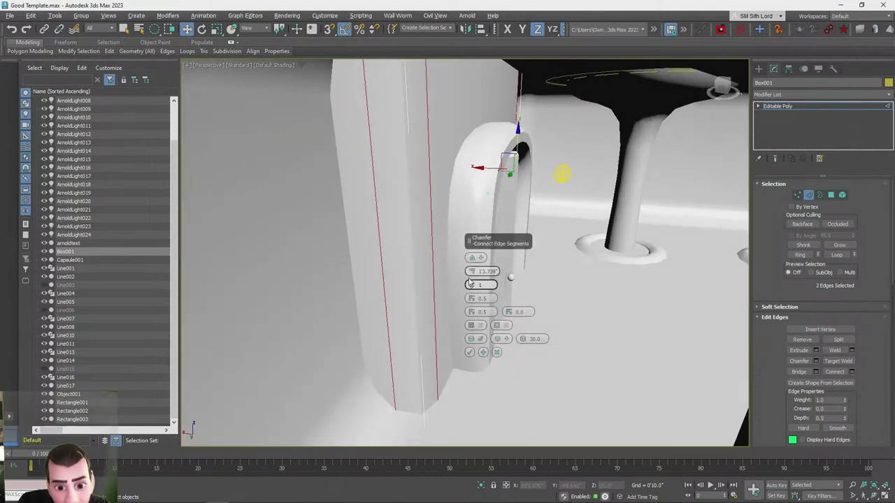
pyautogui.click(473, 284)
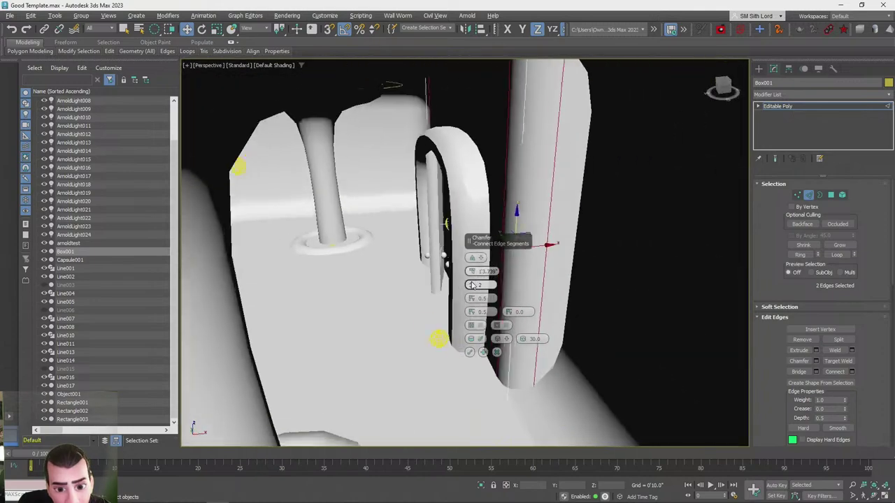
pyautogui.keyDown('alt'); pyautogui.moveTo(472, 285); pyautogui.dragTo(483, 360, button='middle'); pyautogui.keyUp('alt')
pyautogui.click(470, 353)
pyautogui.keyDown('alt'); pyautogui.moveTo(635, 236); pyautogui.dragTo(811, 197, button='middle'); pyautogui.keyUp('alt')
pyautogui.click(810, 198)
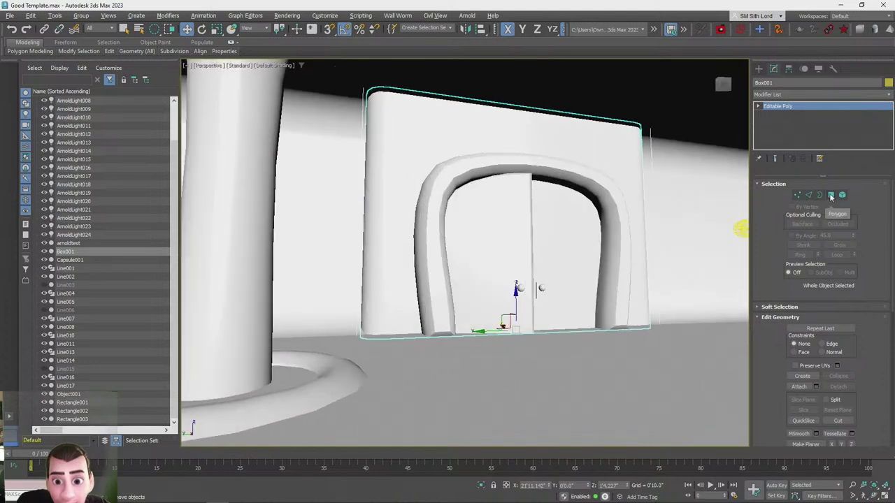
# Inspect the wall block's back, base and fit against the room shell from several angles
pyautogui.click(830, 196)
pyautogui.keyDown('alt'); pyautogui.moveTo(449, 297); pyautogui.dragTo(341, 312, button='middle'); pyautogui.keyUp('alt')
pyautogui.scroll(10, 342, 312)
pyautogui.scroll(5, 341, 311)
pyautogui.scroll(-4, 341, 311)
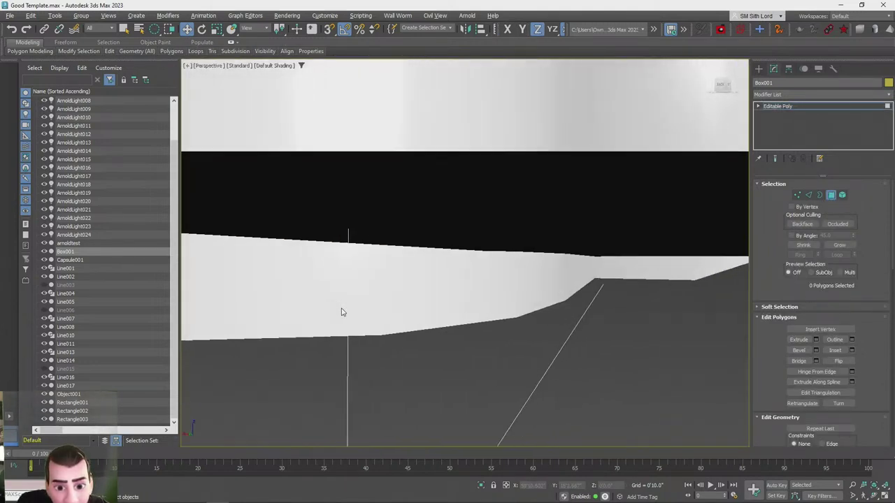
pyautogui.scroll(-6, 341, 312)
pyautogui.scroll(6, 341, 312)
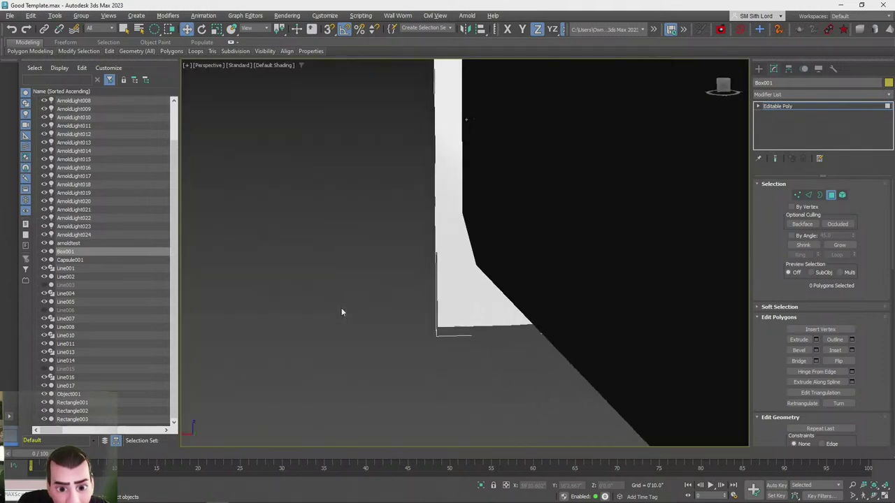
pyautogui.scroll(-4, 341, 312)
pyautogui.scroll(-4, 341, 312)
pyautogui.keyDown('alt'); pyautogui.moveTo(341, 311); pyautogui.dragTo(338, 306, button='middle'); pyautogui.keyUp('alt')
pyautogui.scroll(-2, 339, 306)
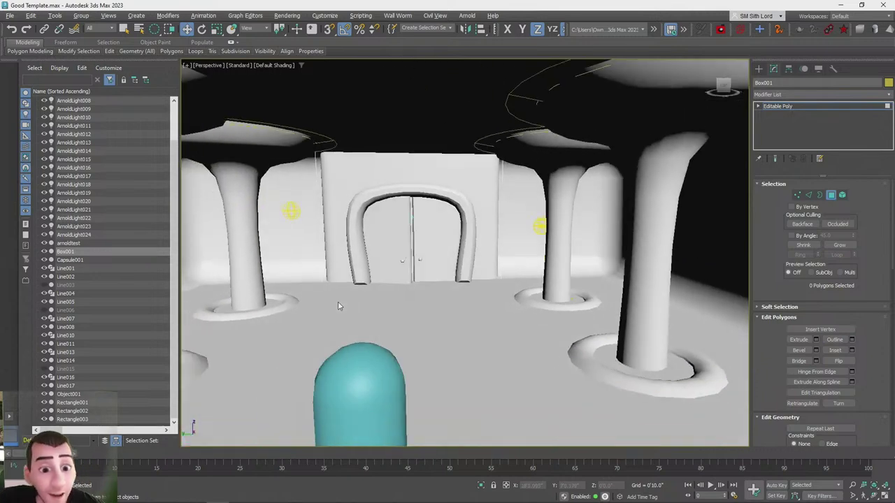
pyautogui.scroll(5, 338, 306)
pyautogui.scroll(-2, 338, 306)
pyautogui.keyDown('alt'); pyautogui.moveTo(338, 305); pyautogui.dragTo(532, 210, button='middle'); pyautogui.keyUp('alt')
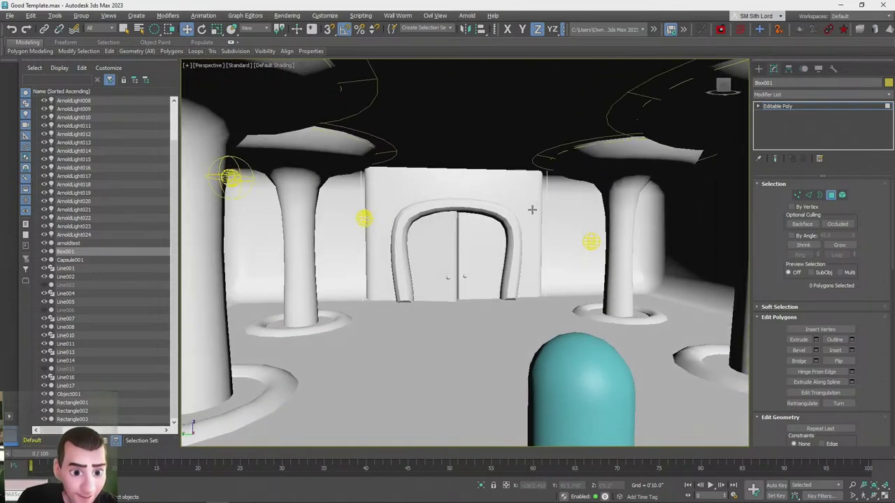
pyautogui.click(831, 197)
# Deselect the wall block and test-render the perspective view of the door wall
pyautogui.scroll(-10, 578, 252)
pyautogui.click(635, 243)
pyautogui.scroll(10, 533, 274)
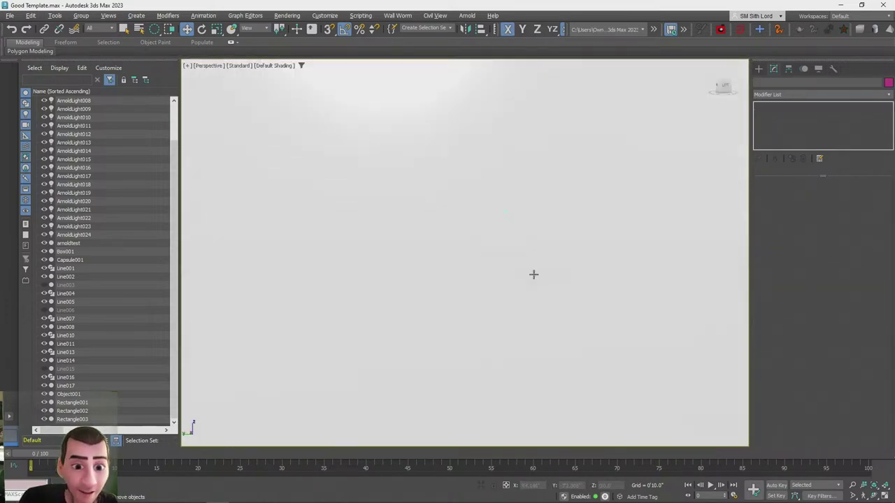
pyautogui.scroll(4, 533, 274)
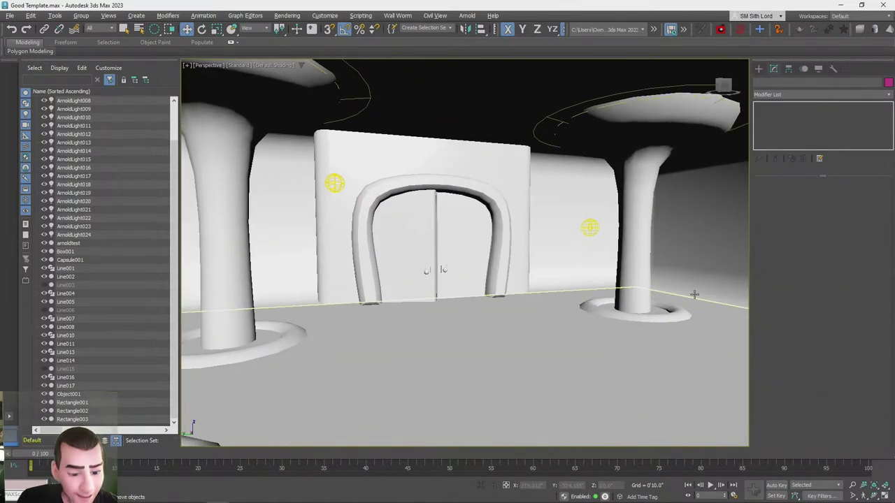
pyautogui.hotkey('shift', 'q')
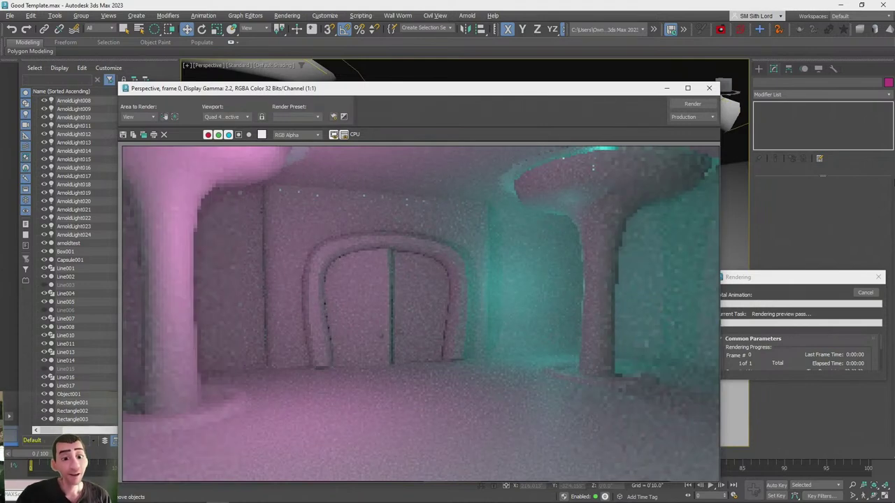
pyautogui.click(866, 294)
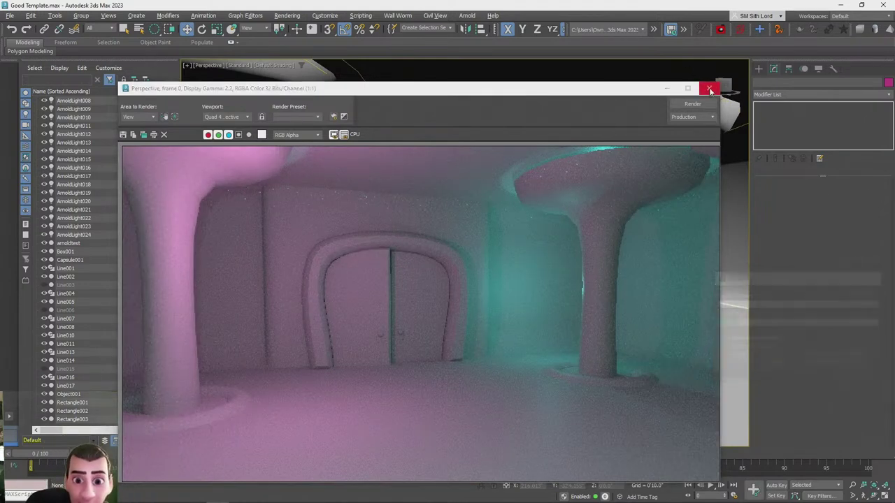
pyautogui.click(708, 89)
# Select the pink quad Arnold light at the door in wireframe display and move it along X to 20'3.994"
pyautogui.scroll(3, 424, 295)
pyautogui.moveTo(425, 296)
pyautogui.keyDown('alt'); pyautogui.mouseDown(button='middle')
pyautogui.moveTo(425, 352)
pyautogui.moveTo(467, 353)
pyautogui.moveTo(473, 318)
pyautogui.moveTo(454, 341)
pyautogui.mouseUp(button='middle'); pyautogui.keyUp('alt')
pyautogui.press('F3')
pyautogui.click(465, 369)
pyautogui.moveTo(453, 341); pyautogui.dragTo(456, 342)
pyautogui.scroll(-4, 457, 343)
pyautogui.keyDown('alt'); pyautogui.moveTo(482, 342); pyautogui.dragTo(468, 329, button='middle'); pyautogui.keyUp('alt')
pyautogui.scroll(4, 455, 342)
pyautogui.scroll(-4, 455, 342)
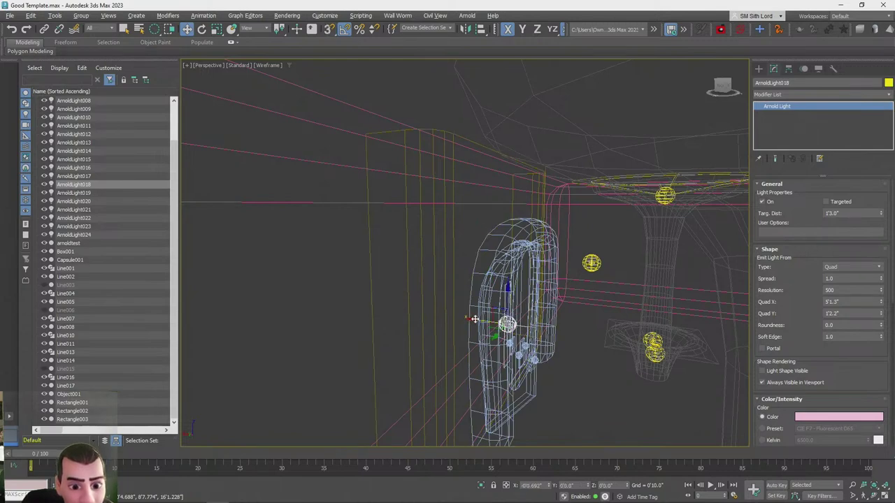
pyautogui.press('F3')
pyautogui.moveTo(582, 299)
pyautogui.keyDown('alt'); pyautogui.mouseDown(button='middle')
pyautogui.moveTo(847, 289)
pyautogui.moveTo(829, 289)
pyautogui.mouseUp(button='middle'); pyautogui.keyUp('alt')
# Test-render the door with the repositioned light and close the render
pyautogui.hotkey('shift', 'q')
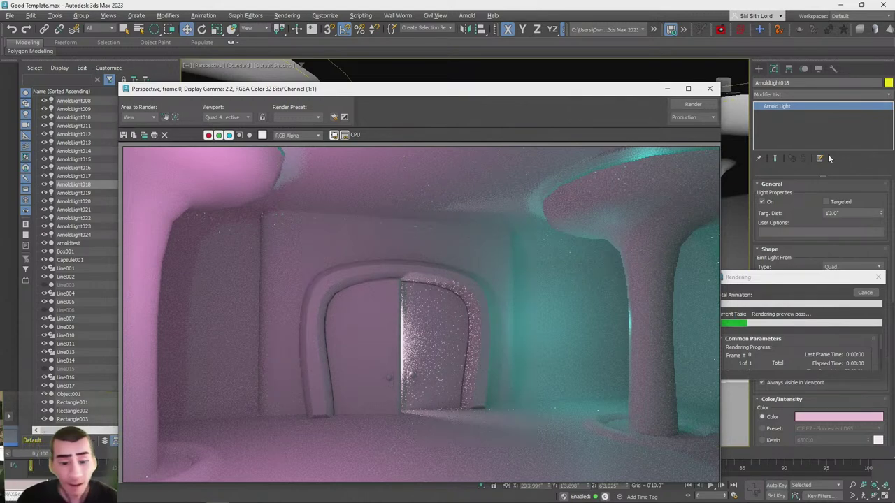
pyautogui.click(712, 89)
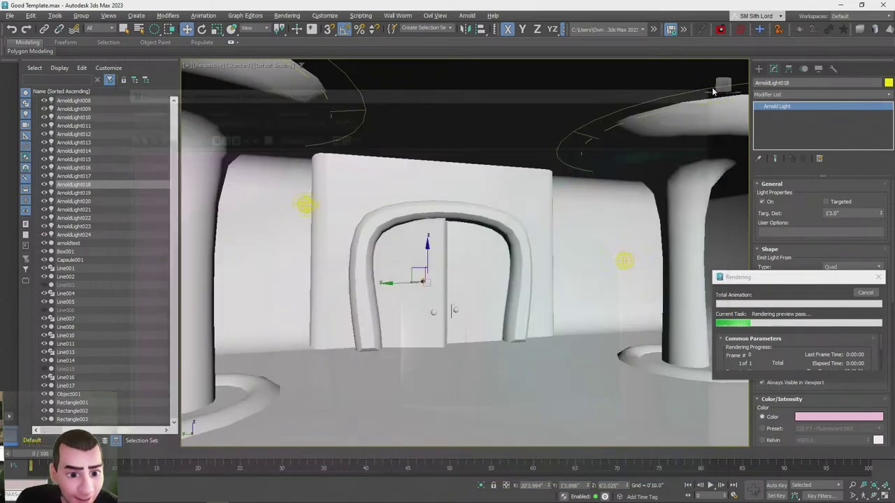
pyautogui.click(864, 293)
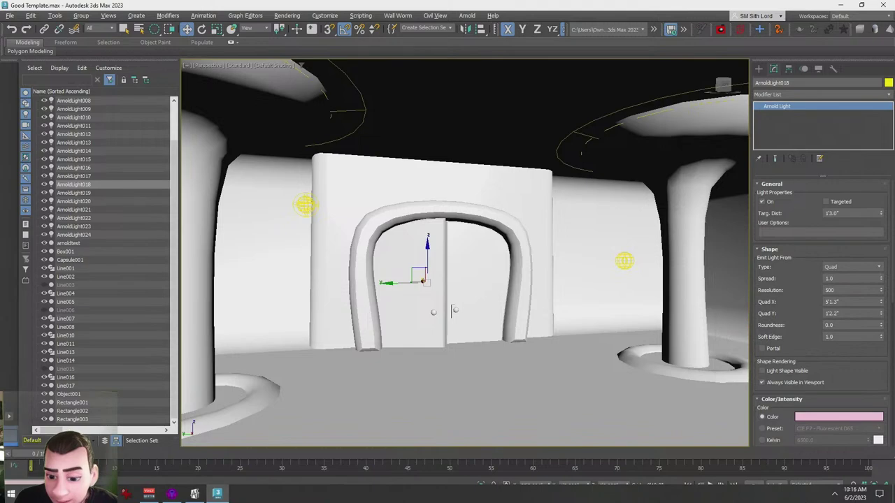
# Step back through the earlier perspective views of the door wall and columns
pyautogui.hotkey('shift', 'z')
pyautogui.hotkey('shift', 'z')
pyautogui.hotkey('shift', 'z')
pyautogui.hotkey('shift', 'z')
pyautogui.hotkey('shift', 'z')
pyautogui.hotkey('shift', 'z')
pyautogui.hotkey('shift', 'z')
pyautogui.hotkey('shift', 'z')
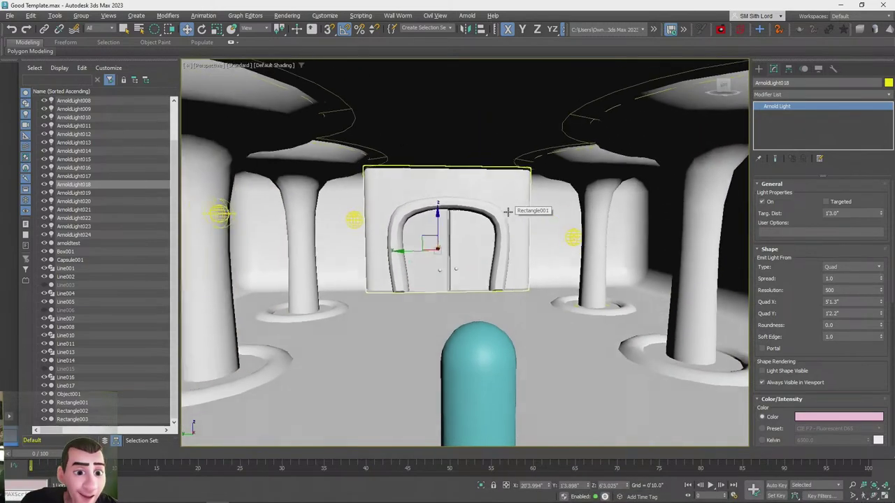
pyautogui.hotkey('shift', 'z')
pyautogui.hotkey('shift', 'z')
pyautogui.hotkey('shift', 'z')
pyautogui.hotkey('shift', 'z')
pyautogui.hotkey('shift', 'z')
pyautogui.hotkey('shift', 'z')
pyautogui.hotkey('shift', 'z')
pyautogui.hotkey('shift', 'z')
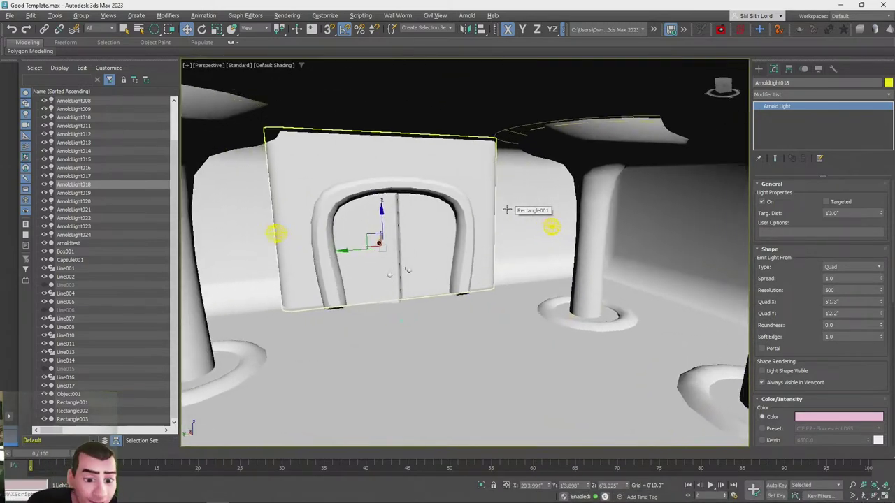
# Select the floor object with edged faces displayed and enter its Polygon level with the floor surface selected
pyautogui.moveTo(488, 313)
pyautogui.keyDown('alt'); pyautogui.mouseDown(button='middle')
pyautogui.moveTo(433, 366)
pyautogui.moveTo(492, 370)
pyautogui.moveTo(393, 349)
pyautogui.moveTo(512, 344)
pyautogui.moveTo(485, 360)
pyautogui.mouseUp(button='middle'); pyautogui.keyUp('alt')
pyautogui.click(492, 370)
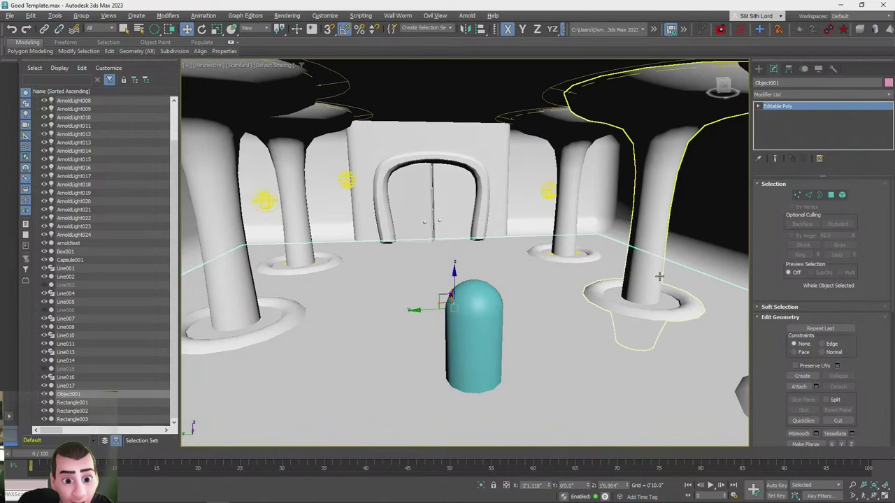
pyautogui.press('F4')
pyautogui.press('z')
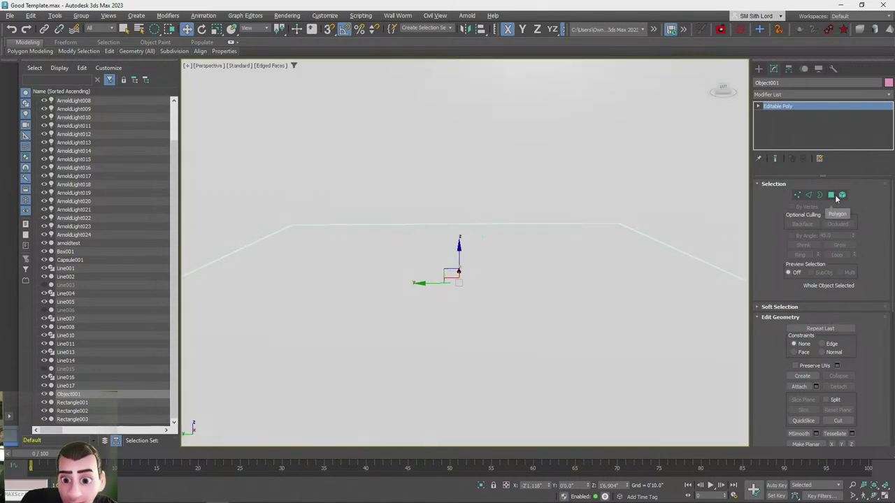
pyautogui.scroll(-5, 769, 355)
pyautogui.scroll(-1, 773, 348)
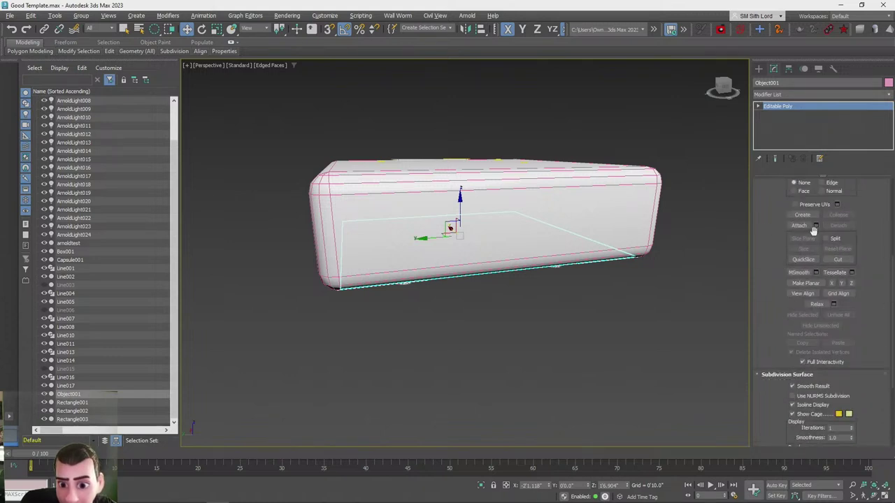
pyautogui.click(777, 138)
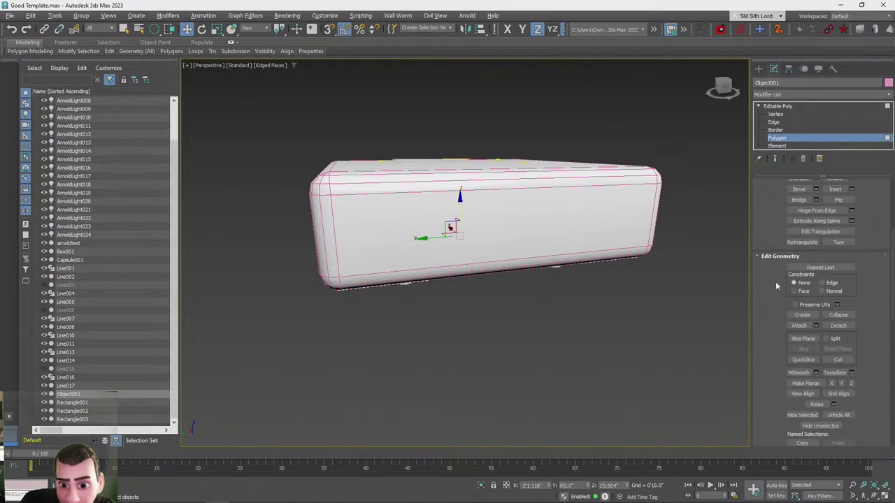
pyautogui.scroll(-4, 771, 256)
# Stand the slice plane upright and slice the floor along the inner edges of both column-base rows, at Y 9'5.797" and -9'5.792"
pyautogui.click(802, 234)
pyautogui.scroll(5, 565, 290)
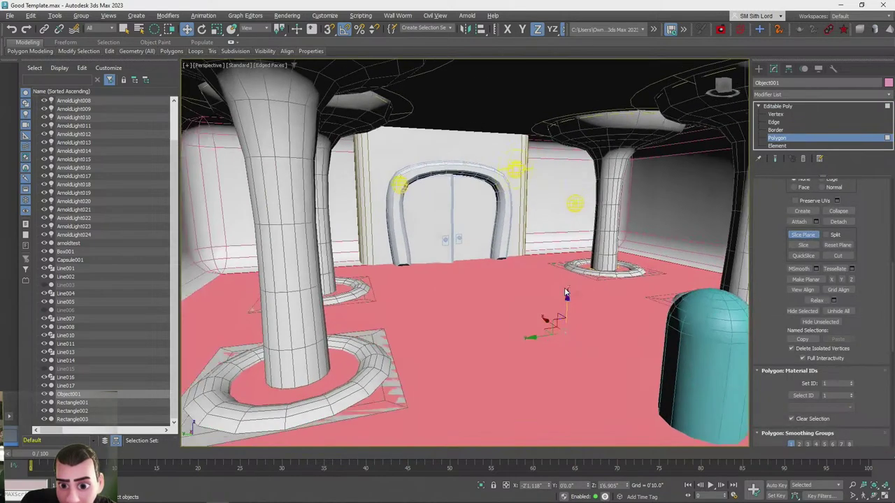
pyautogui.moveTo(566, 290); pyautogui.dragTo(467, 309, button='middle')
pyautogui.press('e')
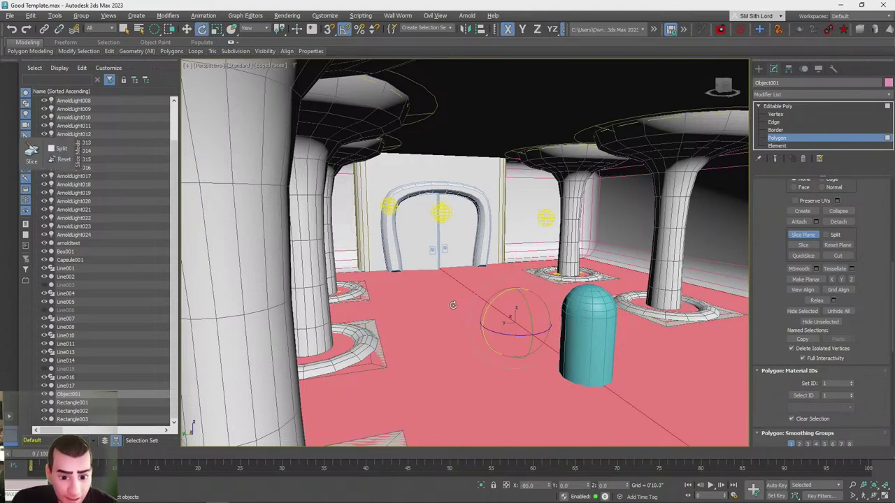
pyautogui.press('w')
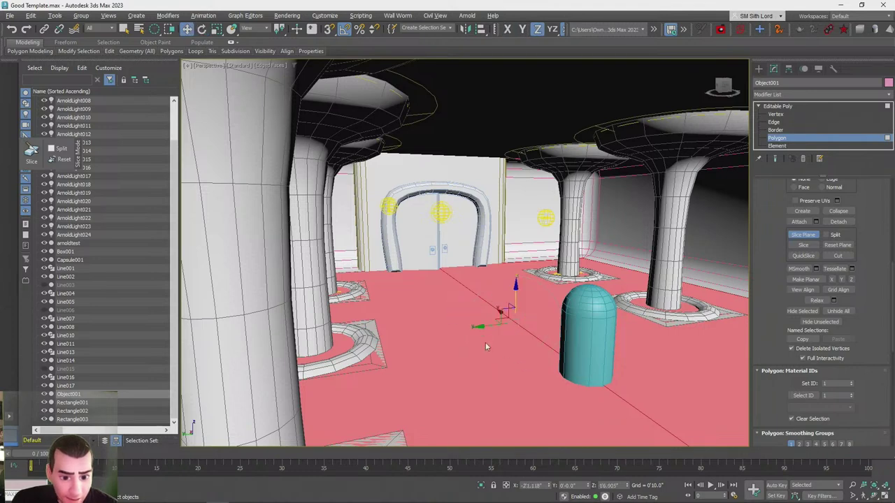
pyautogui.moveTo(391, 367); pyautogui.dragTo(391, 366)
pyautogui.click(805, 249)
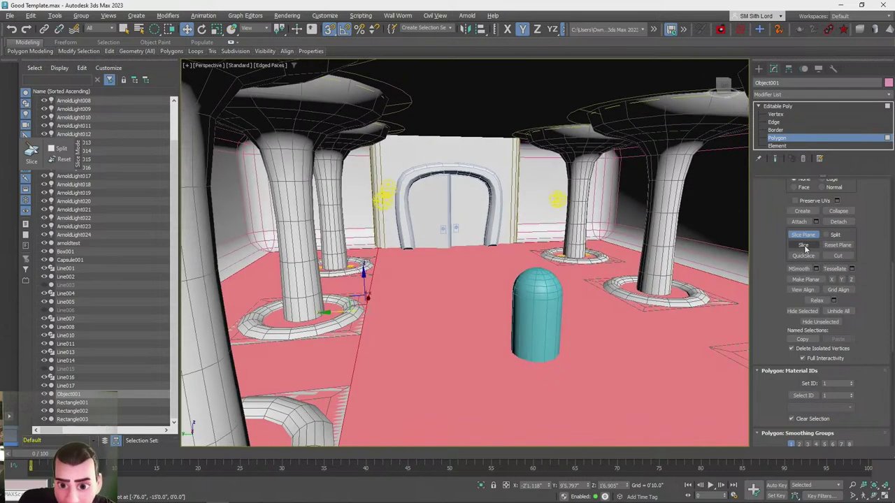
pyautogui.keyDown('alt'); pyautogui.moveTo(392, 308); pyautogui.dragTo(363, 311, button='middle'); pyautogui.keyUp('alt')
pyautogui.keyDown('alt'); pyautogui.moveTo(619, 298); pyautogui.dragTo(815, 272, button='middle'); pyautogui.keyUp('alt')
pyautogui.click(803, 248)
# Slice the floor along the outer edges of both column-base rows, at Y -17'6.305" and 17'6.305", and end the slicing
pyautogui.moveTo(434, 327)
pyautogui.keyDown('alt'); pyautogui.mouseDown(button='middle')
pyautogui.moveTo(308, 314)
pyautogui.moveTo(366, 292)
pyautogui.mouseUp(button='middle'); pyautogui.keyUp('alt')
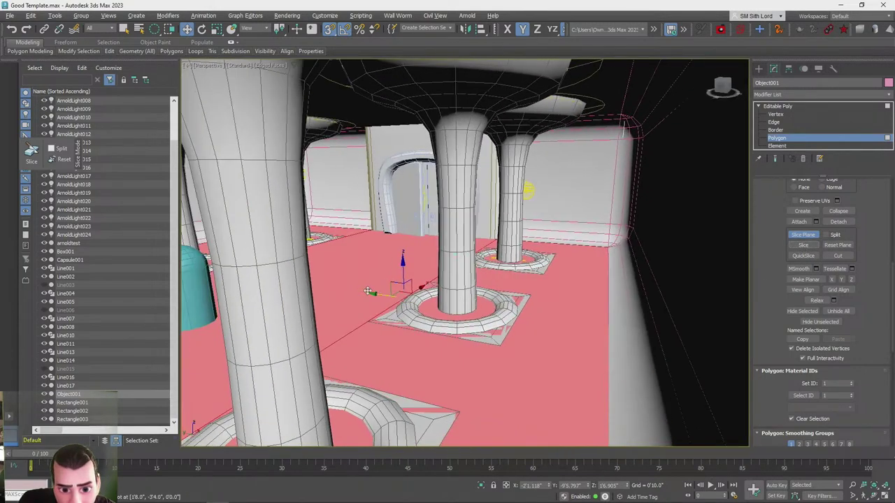
pyautogui.moveTo(498, 344); pyautogui.dragTo(668, 323)
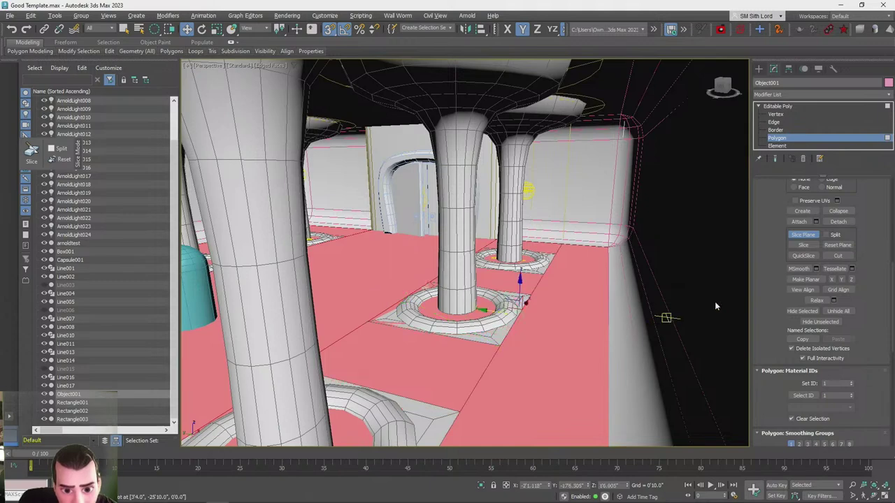
pyautogui.click(800, 250)
pyautogui.moveTo(639, 266); pyautogui.dragTo(668, 342, button='middle')
pyautogui.moveTo(689, 344); pyautogui.dragTo(250, 297)
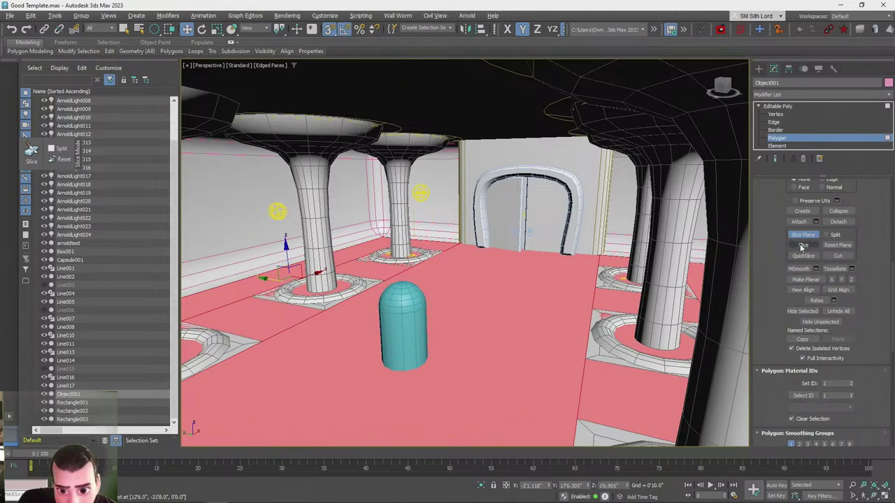
pyautogui.press('z')
pyautogui.click(811, 237)
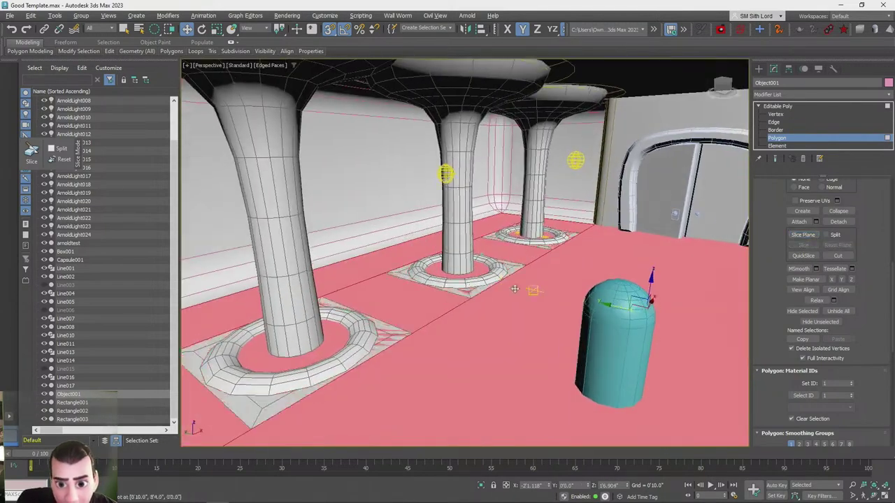
# Limit the selection to the two floor strips under the columns and turn the slice plane to cut across them
pyautogui.keyDown('alt'); pyautogui.moveTo(469, 298); pyautogui.dragTo(590, 258, button='middle'); pyautogui.keyUp('alt')
pyautogui.keyDown('ctrl'); pyautogui.click(590, 258); pyautogui.keyUp('ctrl')
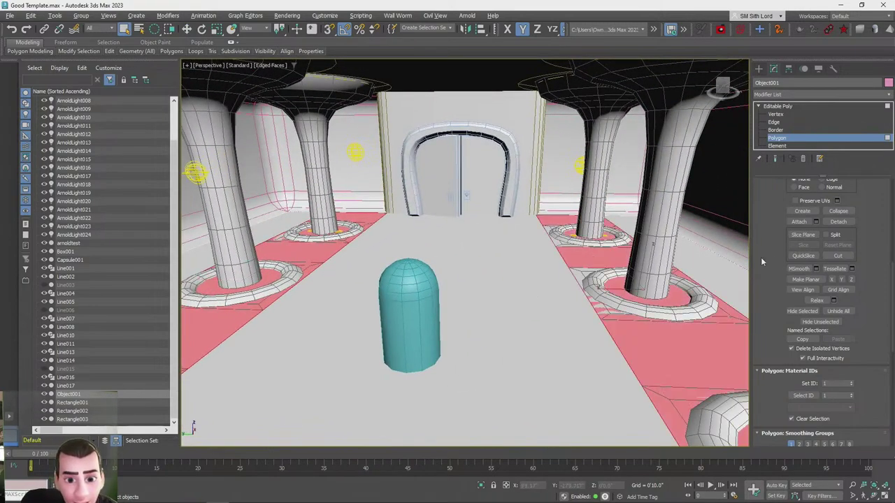
pyautogui.click(803, 235)
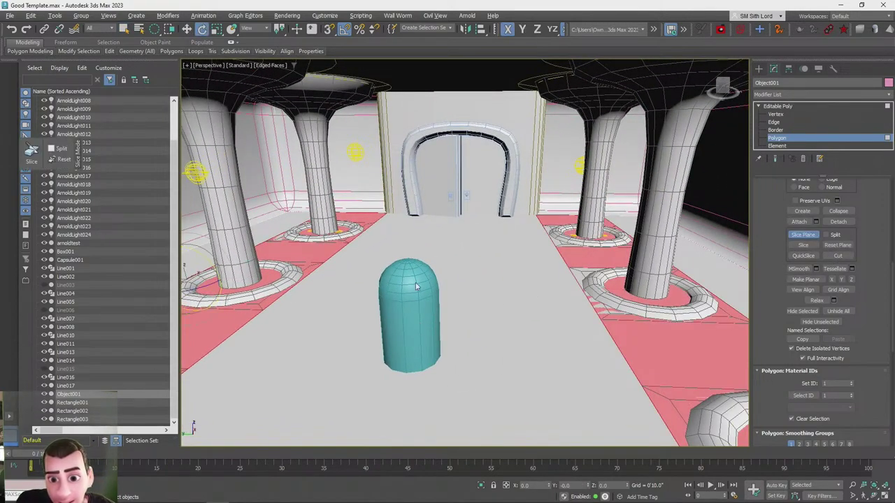
pyautogui.moveTo(210, 283); pyautogui.dragTo(248, 262)
# Slice the floor strips crosswise along the edges of the far and middle column bases
pyautogui.press('w')
pyautogui.scroll(2, 225, 274)
pyautogui.moveTo(225, 274); pyautogui.dragTo(448, 247, button='middle')
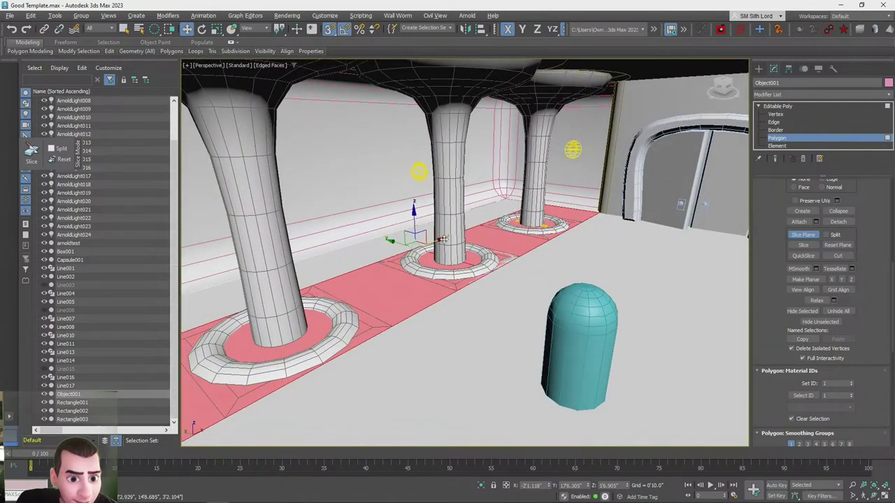
pyautogui.moveTo(549, 240); pyautogui.dragTo(820, 378)
pyautogui.click(803, 245)
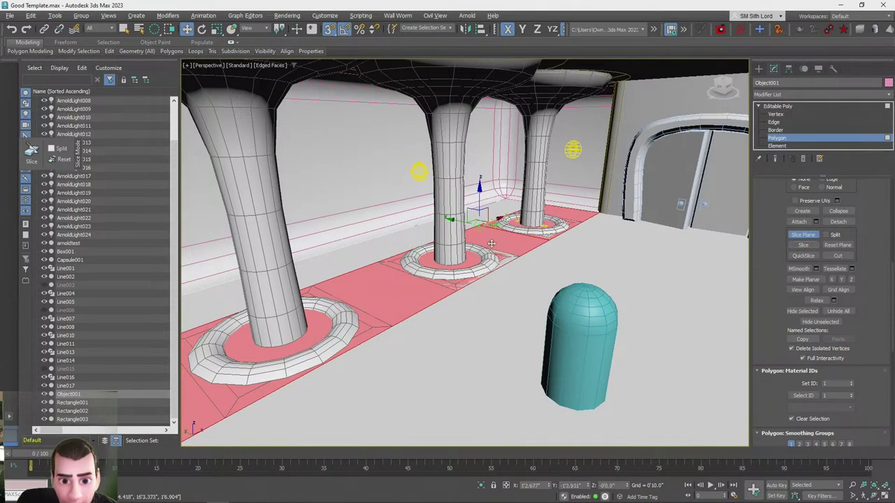
pyautogui.moveTo(457, 290); pyautogui.dragTo(456, 291)
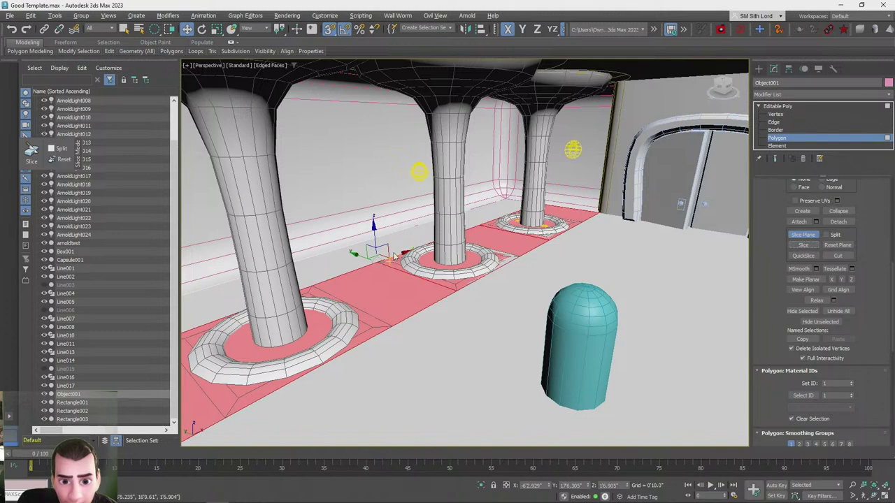
pyautogui.moveTo(511, 250); pyautogui.dragTo(589, 227)
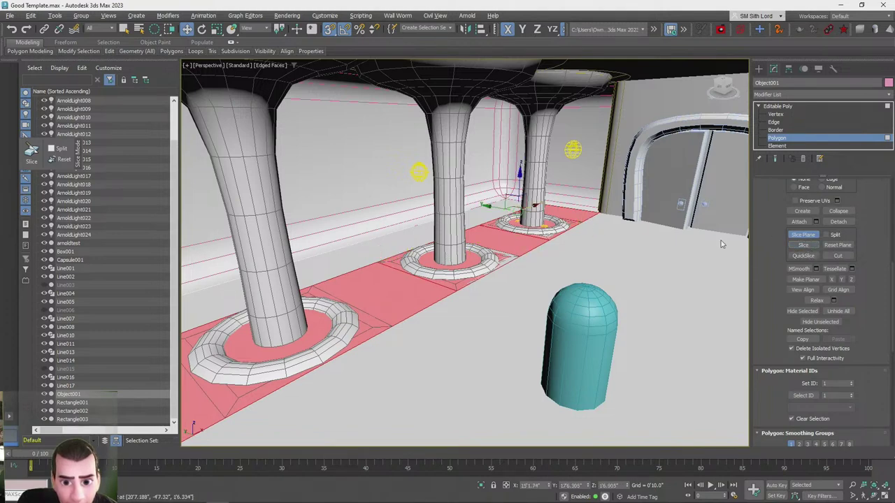
pyautogui.moveTo(521, 254); pyautogui.dragTo(518, 258)
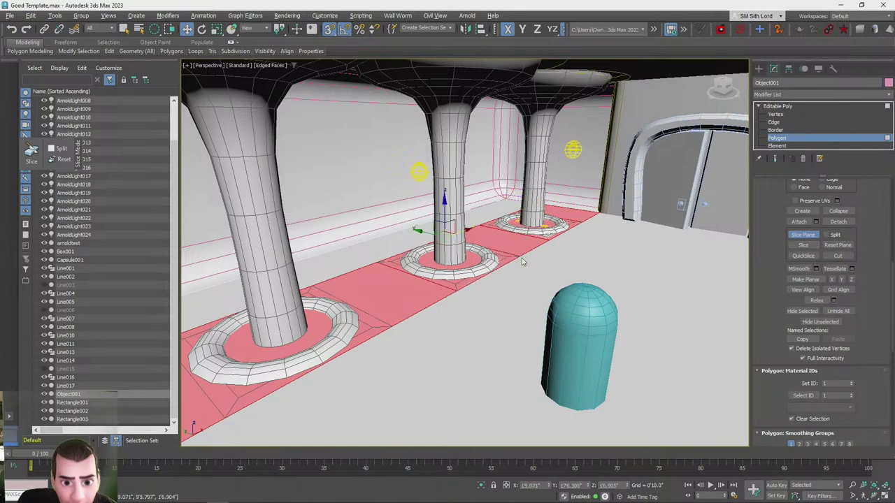
pyautogui.click(804, 246)
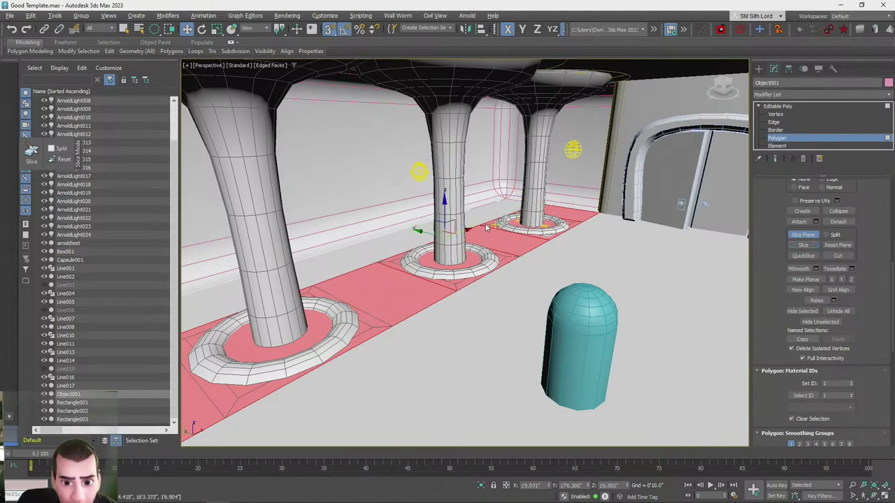
# Slice the floor strips crosswise along both edges of the nearest column bases and end the slicing
pyautogui.moveTo(409, 308); pyautogui.dragTo(452, 323)
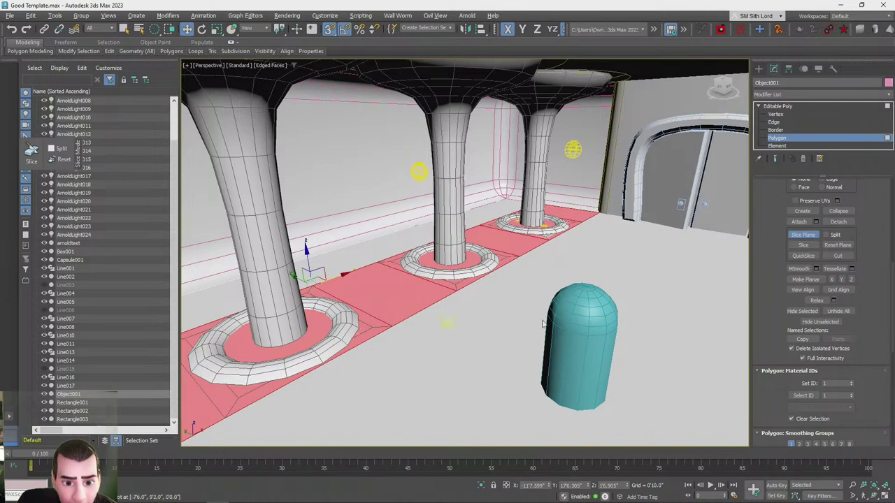
pyautogui.click(806, 248)
pyautogui.moveTo(510, 265); pyautogui.dragTo(591, 257, button='middle')
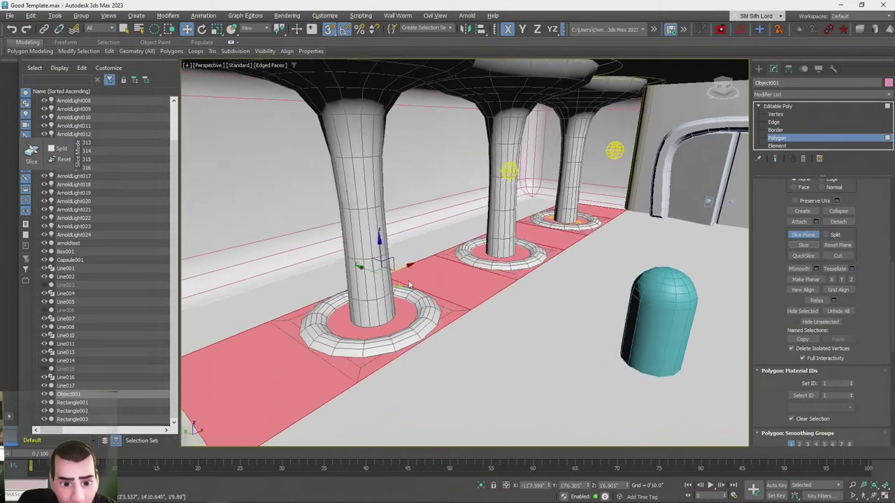
pyautogui.scroll(-1, 434, 263)
pyautogui.scroll(2, 434, 264)
pyautogui.moveTo(372, 428); pyautogui.dragTo(372, 428)
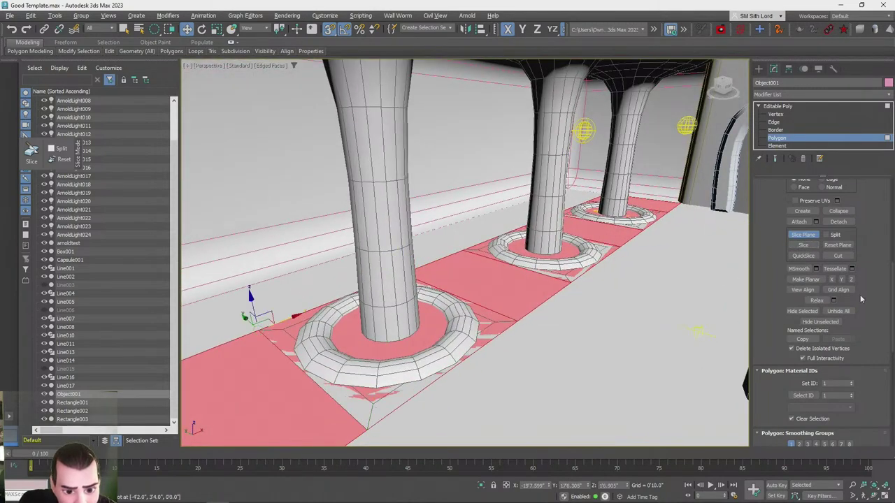
pyautogui.click(802, 236)
# Delete the square floor pieces under the columns, leave the Polygon level and deselect the floor
pyautogui.click(342, 355)
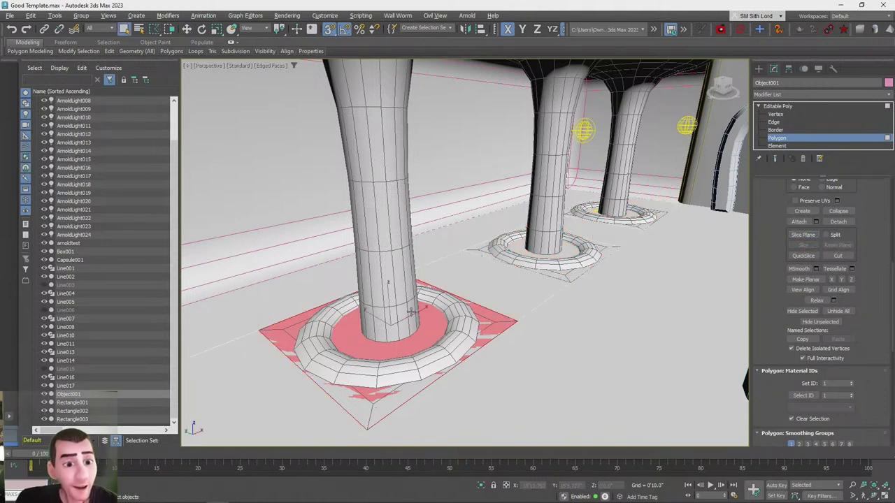
pyautogui.keyDown('ctrl'); pyautogui.click(519, 245); pyautogui.keyUp('ctrl')
pyautogui.keyDown('alt'); pyautogui.moveTo(547, 202); pyautogui.dragTo(419, 260, button='middle'); pyautogui.keyUp('alt')
pyautogui.keyDown('ctrl'); pyautogui.click(468, 260); pyautogui.keyUp('ctrl')
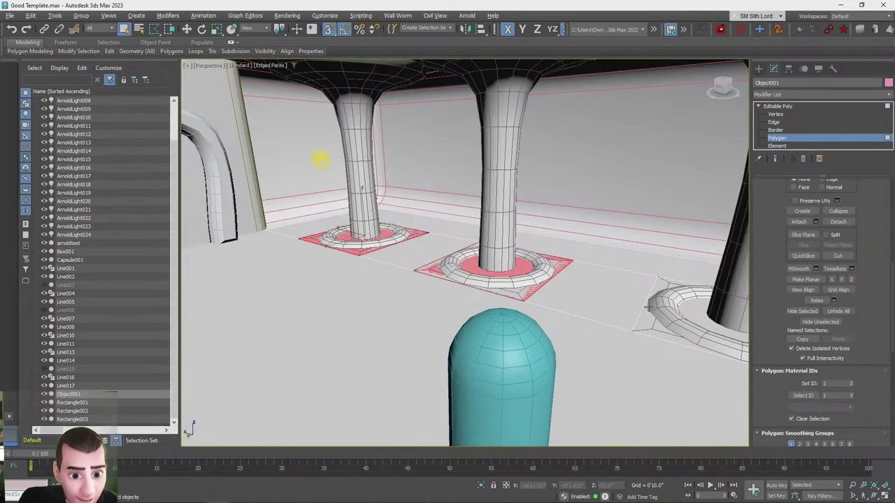
pyautogui.keyDown('ctrl'); pyautogui.click(693, 307); pyautogui.keyUp('ctrl')
pyautogui.press('Delete')
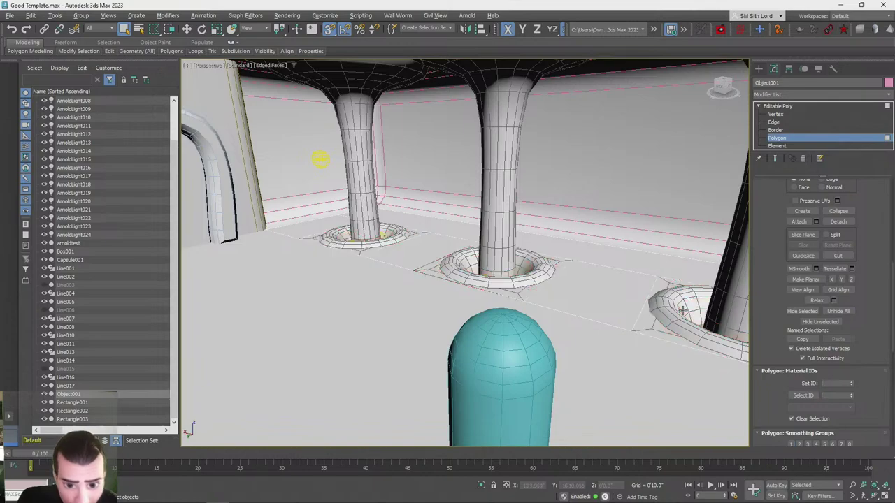
pyautogui.keyDown('alt'); pyautogui.moveTo(682, 311); pyautogui.dragTo(666, 299, button='middle'); pyautogui.keyUp('alt')
pyautogui.click(803, 138)
pyautogui.scroll(-6, 620, 289)
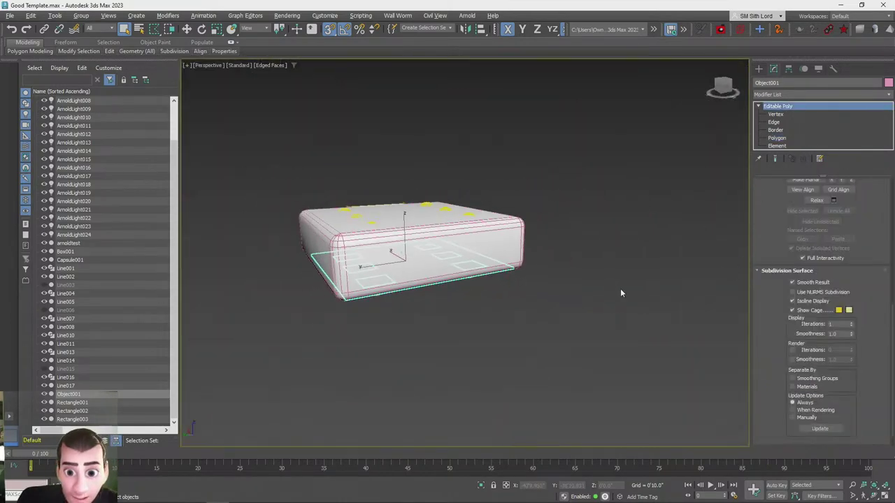
pyautogui.click(619, 290)
# Turn off edged faces, test-render the room from a view facing the door, then cancel and close the render
pyautogui.scroll(2, 619, 290)
pyautogui.scroll(6, 618, 290)
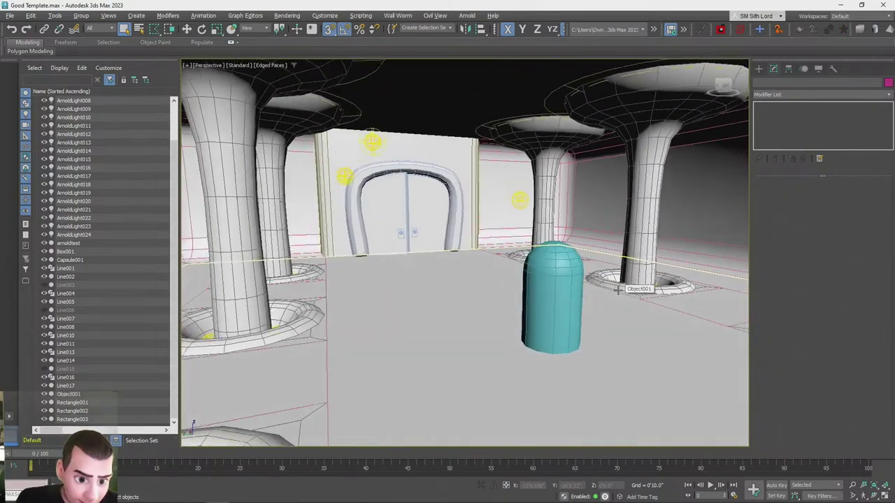
pyautogui.keyDown('alt'); pyautogui.moveTo(618, 290); pyautogui.dragTo(628, 294, button='middle'); pyautogui.keyUp('alt')
pyautogui.scroll(-2, 632, 296)
pyautogui.scroll(1, 634, 296)
pyautogui.press('F4')
pyautogui.hotkey('shift', 'q')
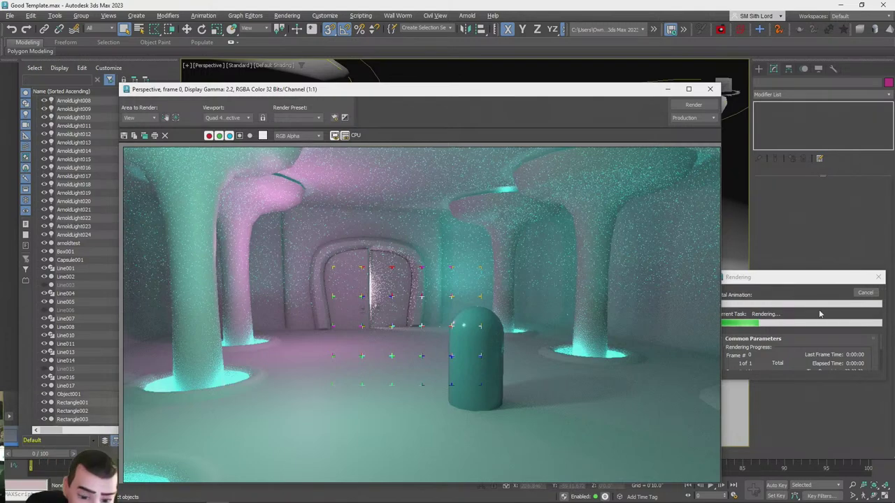
pyautogui.click(865, 294)
pyautogui.click(709, 89)
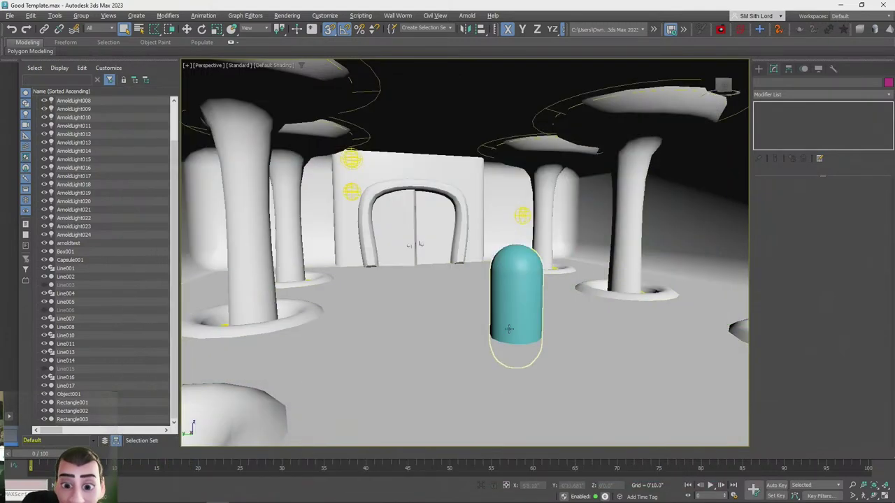
# Raise the capsule out of the floor to Z 1'4.493" and deselect it
pyautogui.click(516, 292)
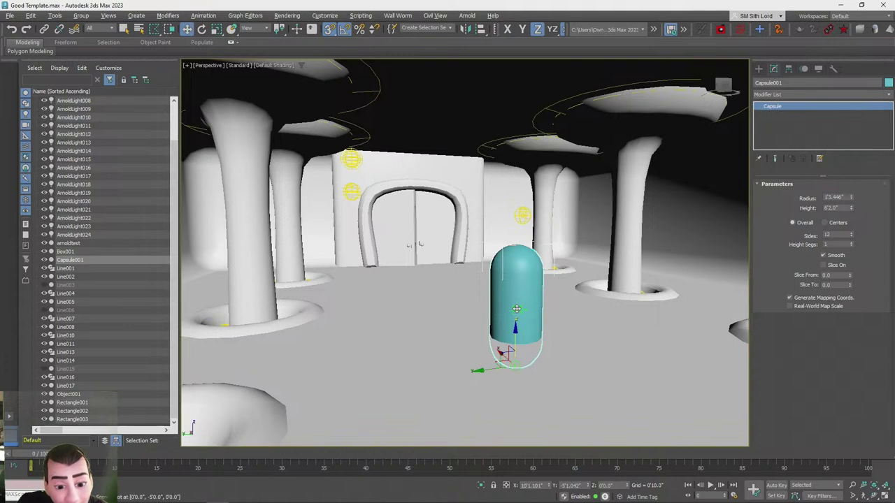
pyautogui.moveTo(515, 334); pyautogui.dragTo(515, 307)
pyautogui.scroll(-8, 691, 354)
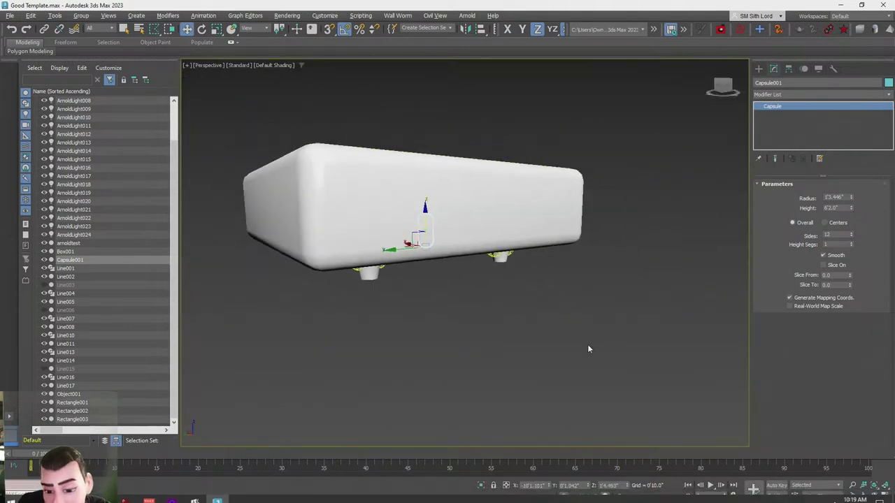
pyautogui.click(611, 341)
pyautogui.keyDown('alt'); pyautogui.moveTo(609, 341); pyautogui.dragTo(552, 322, button='middle'); pyautogui.keyUp('alt')
pyautogui.scroll(5, 552, 320)
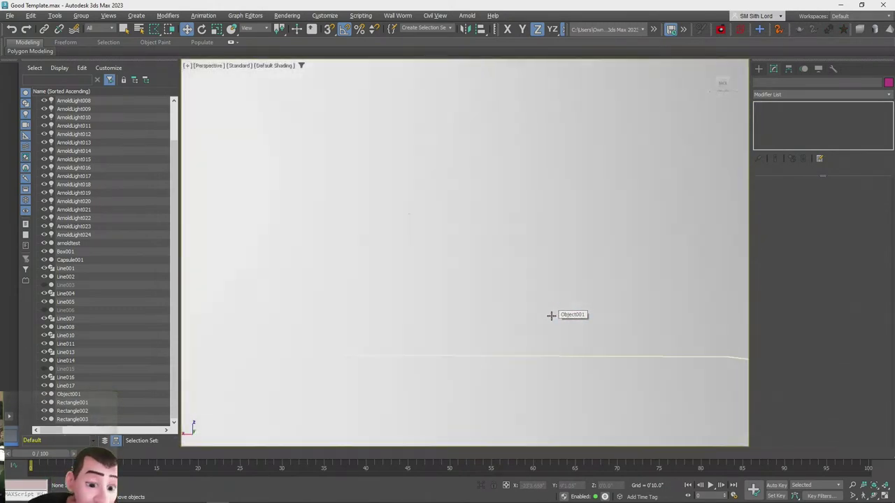
pyautogui.keyDown('alt'); pyautogui.moveTo(551, 315); pyautogui.dragTo(556, 316, button='middle'); pyautogui.keyUp('alt')
# Switch to the browser and view the arnoldtest scene in the PlayCanvas editor and in its launched build
pyautogui.hotkey('alt', 'Tab')
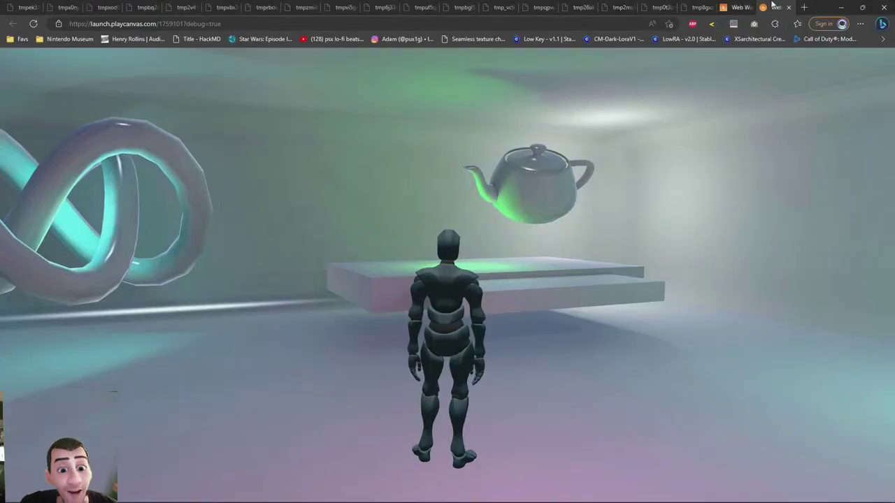
pyautogui.click(738, 7)
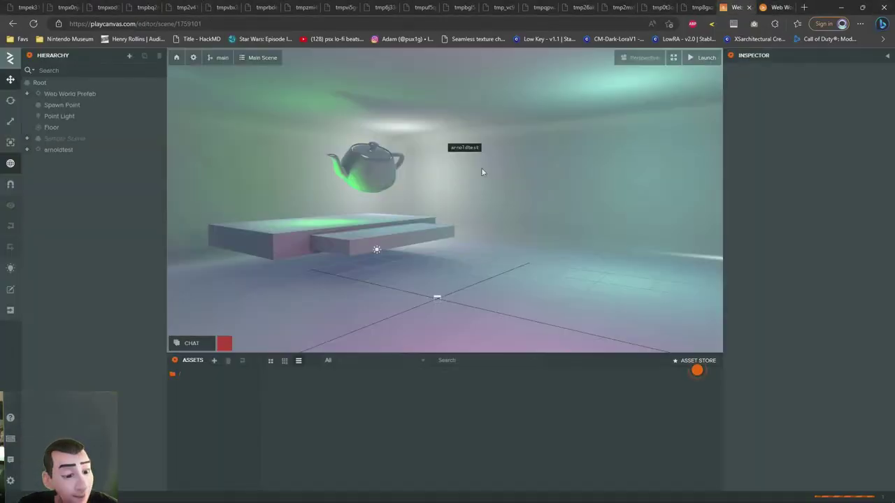
pyautogui.click(768, 8)
# Walk the character around the launched scene to examine the baked lighting on the knot, teapot and platforms
pyautogui.press('d')
pyautogui.moveTo(696, 295); pyautogui.dragTo(674, 313)
pyautogui.press('d')
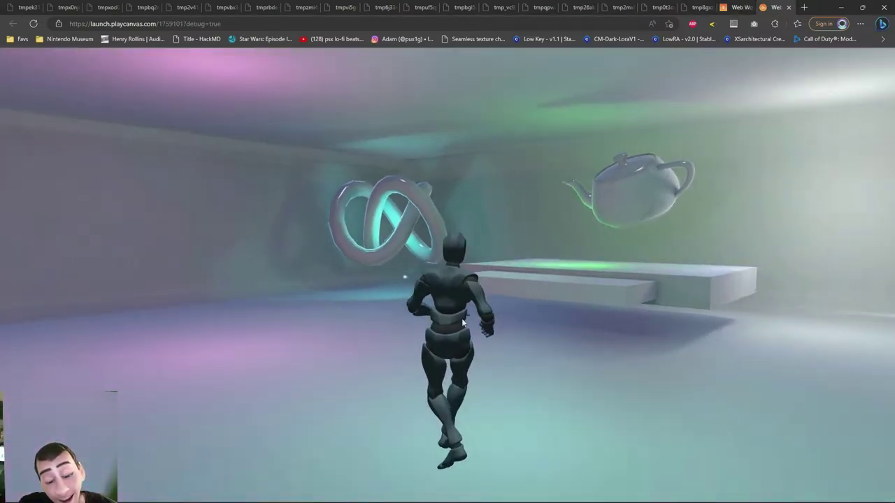
pyautogui.press('w')
pyautogui.press('w')
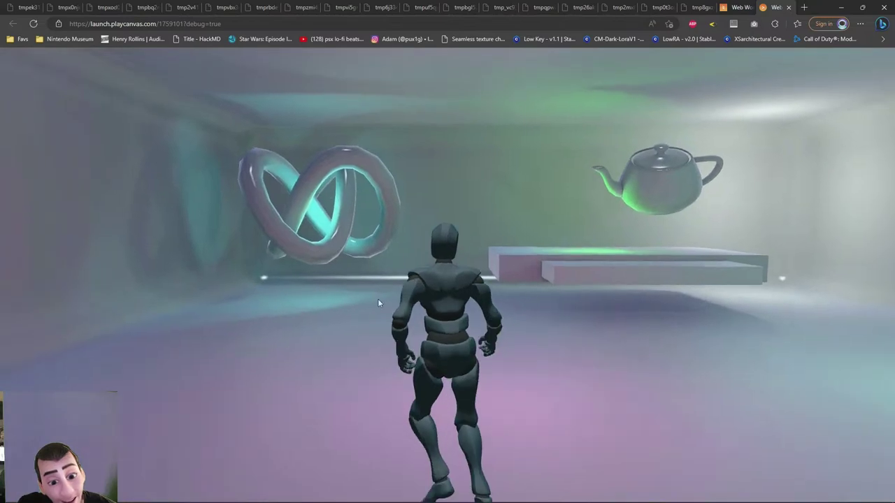
pyautogui.press('w')
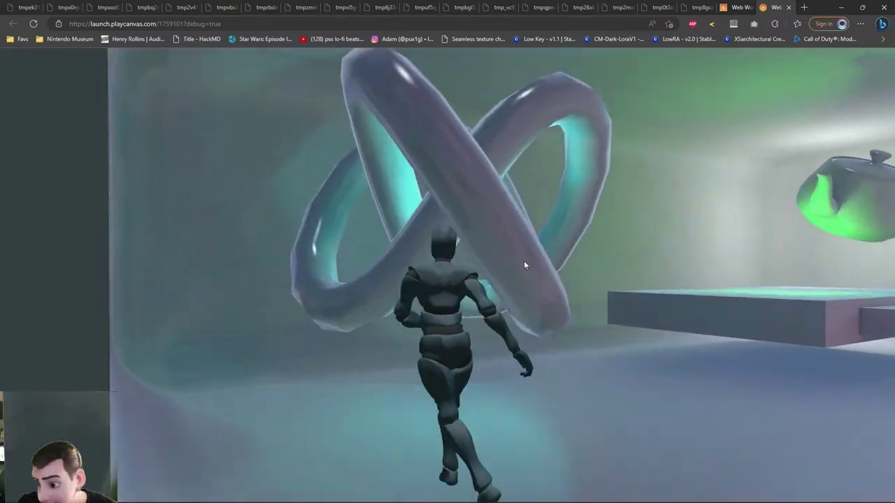
pyautogui.press('s')
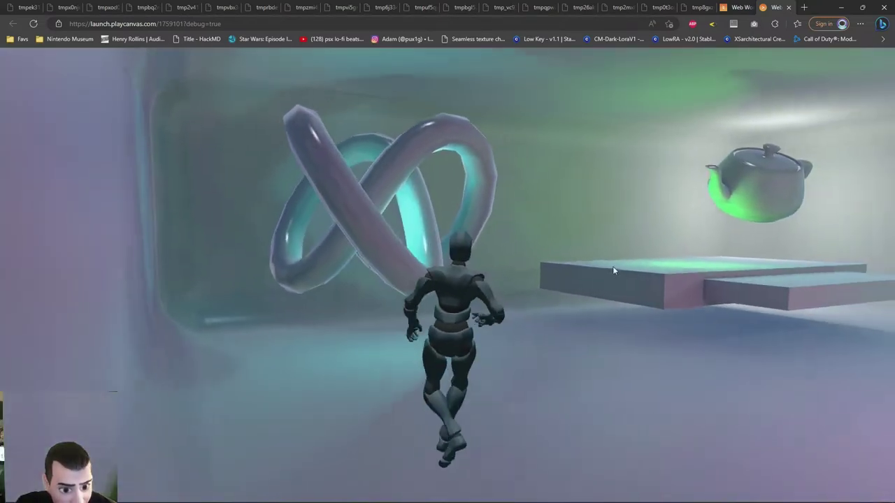
pyautogui.press('d')
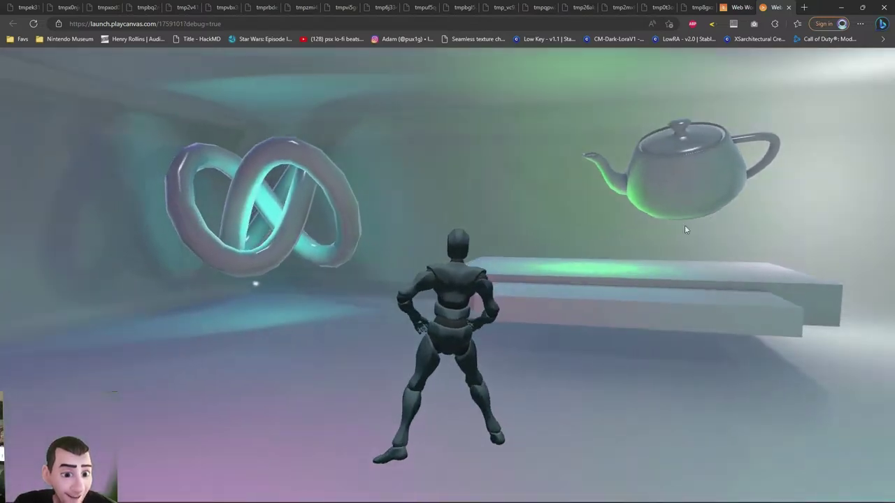
pyautogui.press('d')
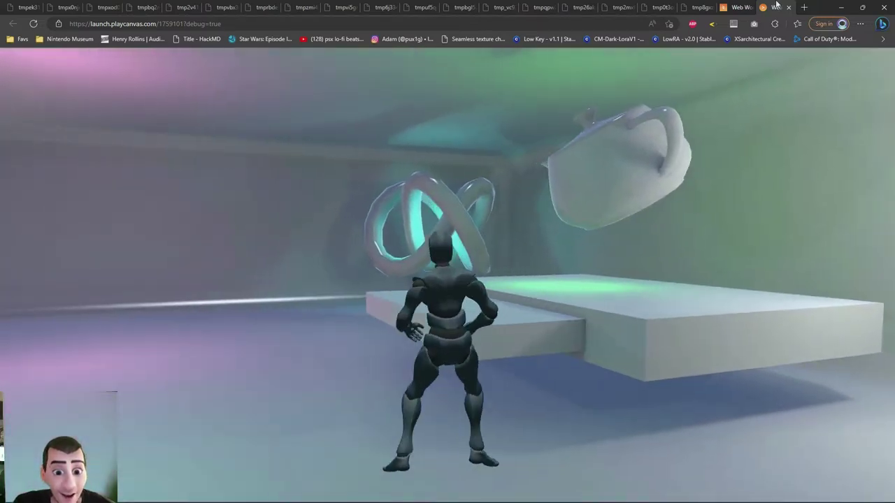
# Compare the PlayCanvas editor's Main Scene with the launched build and turn the character's view in the room
pyautogui.click(739, 7)
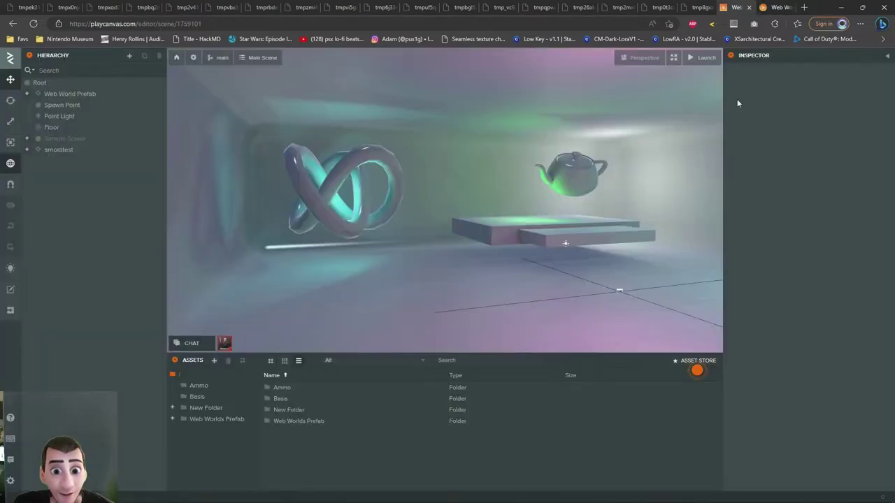
pyautogui.click(776, 7)
pyautogui.press('w')
pyautogui.moveTo(443, 260); pyautogui.dragTo(593, 277)
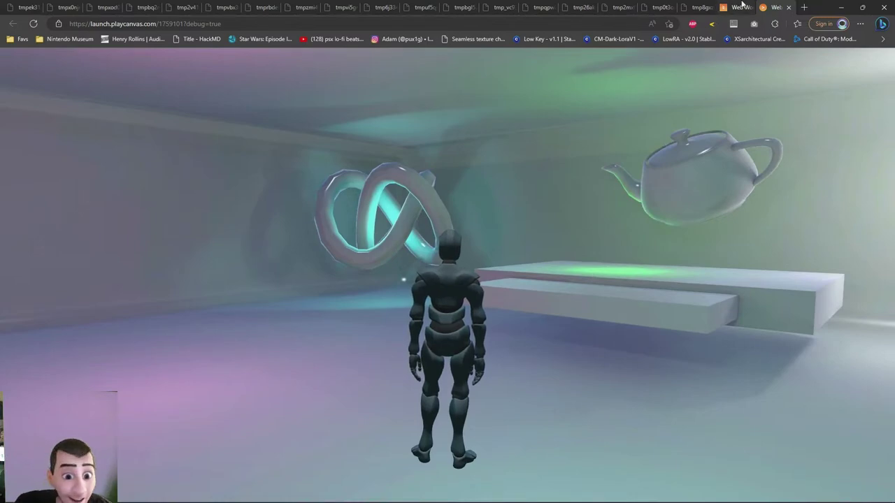
# Switch back to 3ds Max and test-render the capsule standing between the columns against the long wall
pyautogui.click(739, 7)
pyautogui.hotkey('alt', 'Tab')
pyautogui.keyDown('alt'); pyautogui.moveTo(662, 165); pyautogui.dragTo(592, 68, button='middle'); pyautogui.keyUp('alt')
pyautogui.hotkey('shift', 'z')
pyautogui.hotkey('shift', 'z')
pyautogui.hotkey('shift', 'z')
pyautogui.hotkey('shift', 'z')
pyautogui.hotkey('shift', 'z')
pyautogui.hotkey('shift', 'z')
pyautogui.hotkey('shift', 'z')
pyautogui.hotkey('shift', 'z')
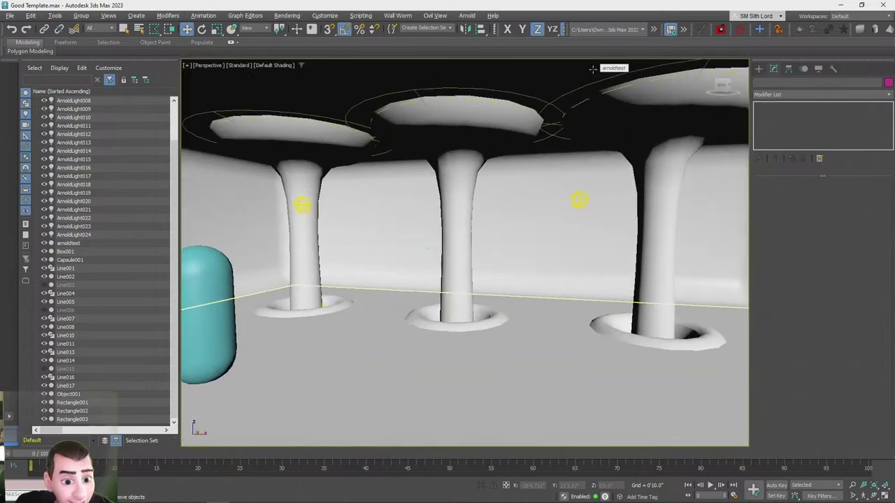
pyautogui.hotkey('shift', 'z')
pyautogui.hotkey('shift', 'z')
pyautogui.hotkey('shift', 'z')
pyautogui.hotkey('shift', 'z')
pyautogui.hotkey('shift', 'z')
pyautogui.hotkey('shift', 'z')
pyautogui.hotkey('shift', 'z')
pyautogui.hotkey('shift', 'z')
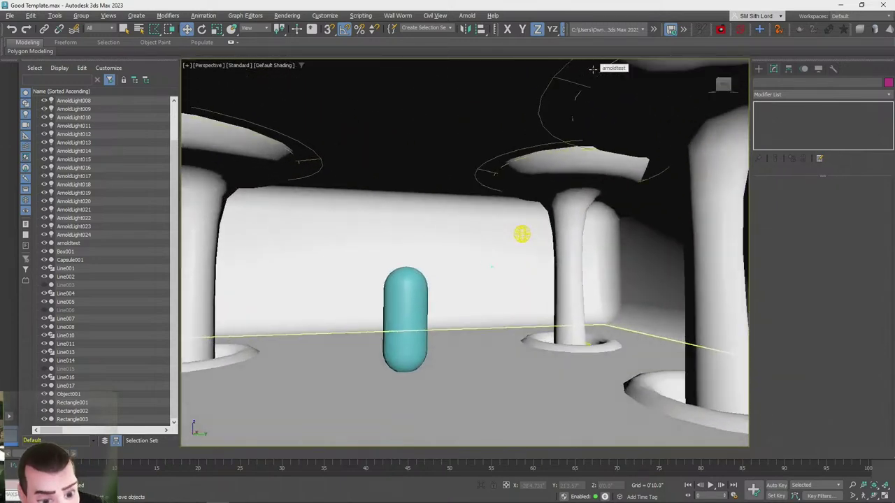
pyautogui.hotkey('shift', 'z')
pyautogui.hotkey('shift', 'z')
pyautogui.hotkey('shift', 'z')
pyautogui.hotkey('shift', 'z')
pyautogui.hotkey('shift', 'z')
pyautogui.hotkey('shift', 'z')
pyautogui.hotkey('shift', 'z')
pyautogui.hotkey('shift', 'z')
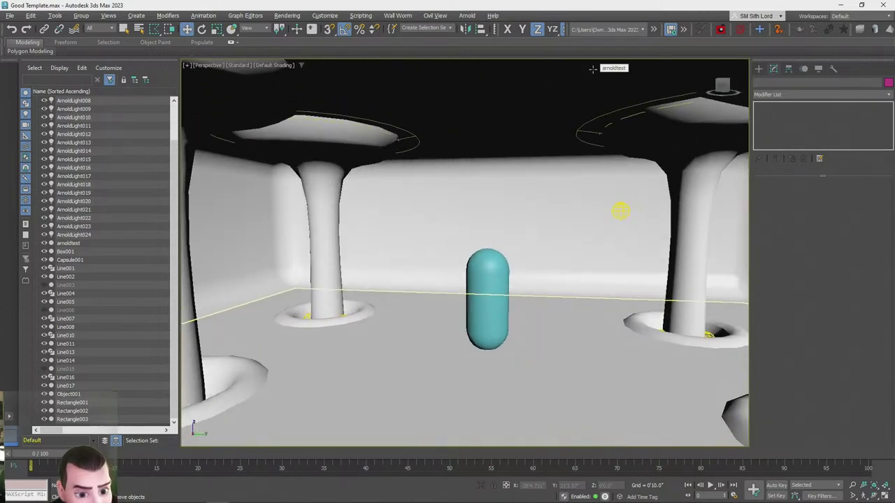
pyautogui.hotkey('shift', 'q')
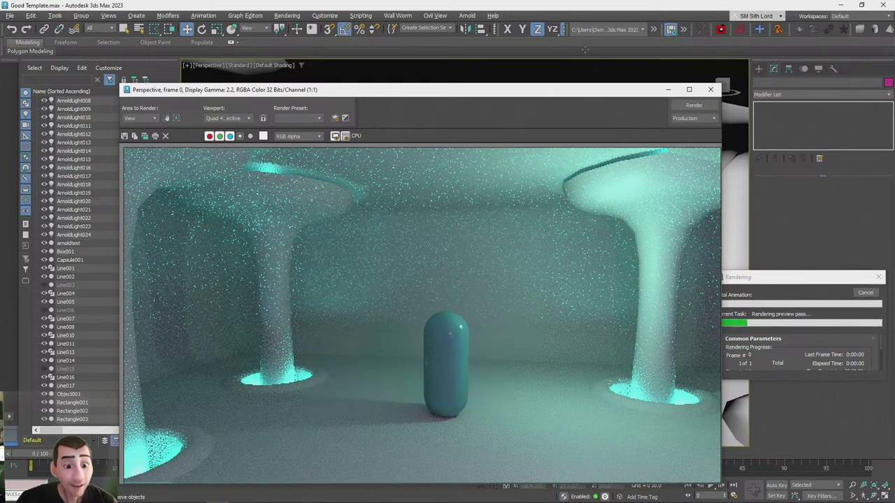
pyautogui.click(865, 293)
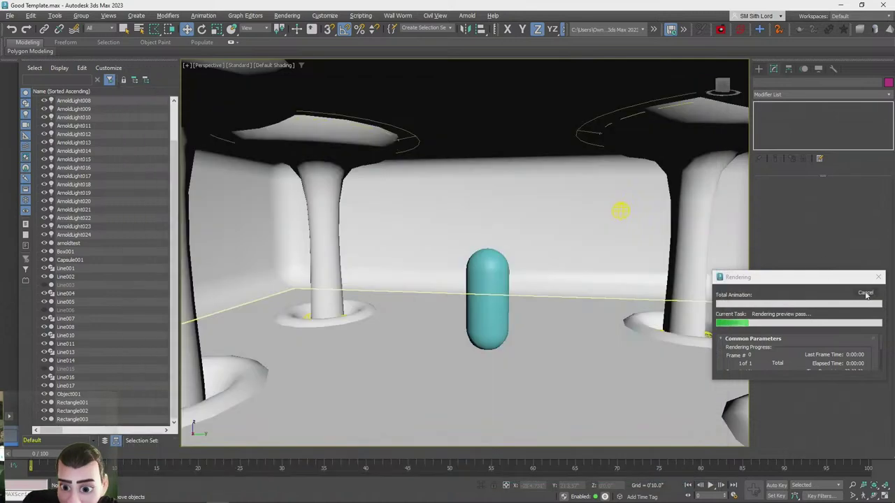
# Test-render the room facing the arched double doors with the capsule in the foreground
pyautogui.hotkey('shift', 'z')
pyautogui.hotkey('shift', 'z')
pyautogui.hotkey('shift', 'z')
pyautogui.hotkey('shift', 'z')
pyautogui.hotkey('shift', 'z')
pyautogui.hotkey('shift', 'z')
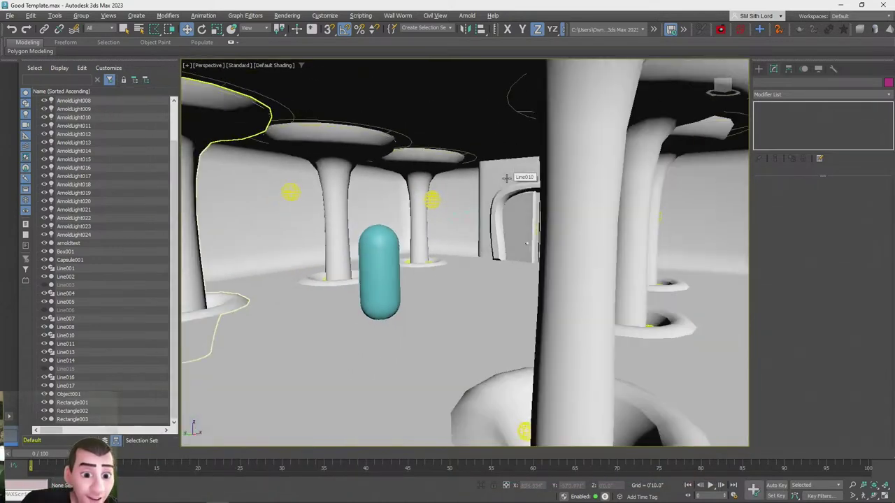
pyautogui.hotkey('shift', 'z')
pyautogui.hotkey('shift', 'z')
pyautogui.hotkey('shift', 'z')
pyautogui.hotkey('shift', 'z')
pyautogui.hotkey('shift', 'z')
pyautogui.hotkey('shift', 'z')
pyautogui.hotkey('shift', 'z')
pyautogui.hotkey('shift', 'z')
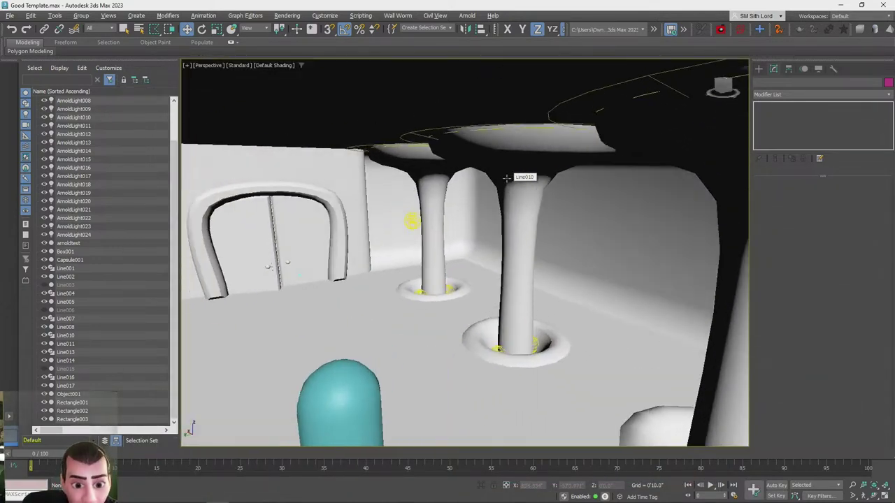
pyautogui.hotkey('shift', 'z')
pyautogui.hotkey('shift', 'z')
pyautogui.hotkey('shift', 'z')
pyautogui.hotkey('shift', 'z')
pyautogui.hotkey('shift', 'z')
pyautogui.hotkey('shift', 'z')
pyautogui.hotkey('shift', 'z')
pyautogui.hotkey('shift', 'z')
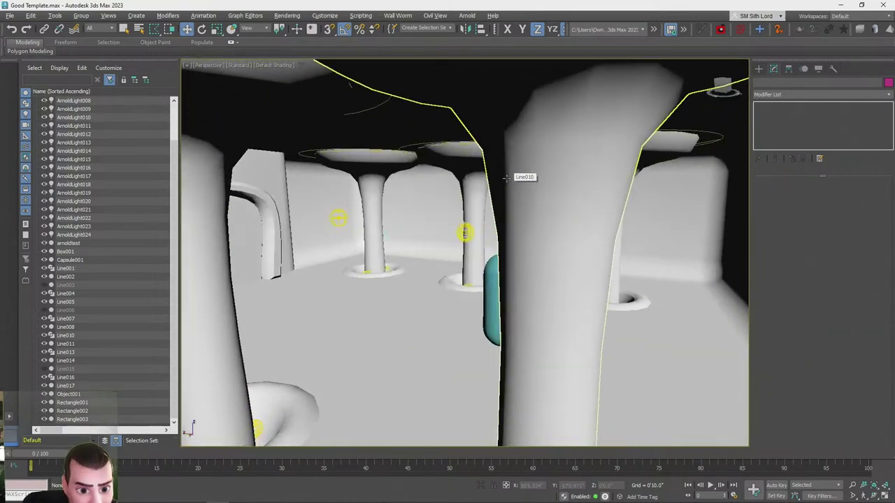
pyautogui.hotkey('shift', 'z')
pyautogui.hotkey('shift', 'z')
pyautogui.hotkey('shift', 'z')
pyautogui.hotkey('shift', 'z')
pyautogui.hotkey('shift', 'z')
pyautogui.hotkey('shift', 'z')
pyautogui.hotkey('shift', 'z')
pyautogui.hotkey('shift', 'z')
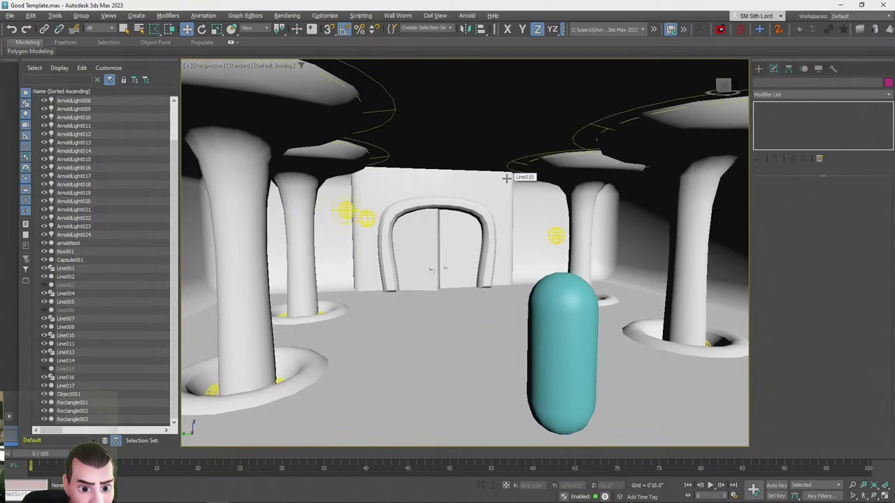
pyautogui.hotkey('shift', 'q')
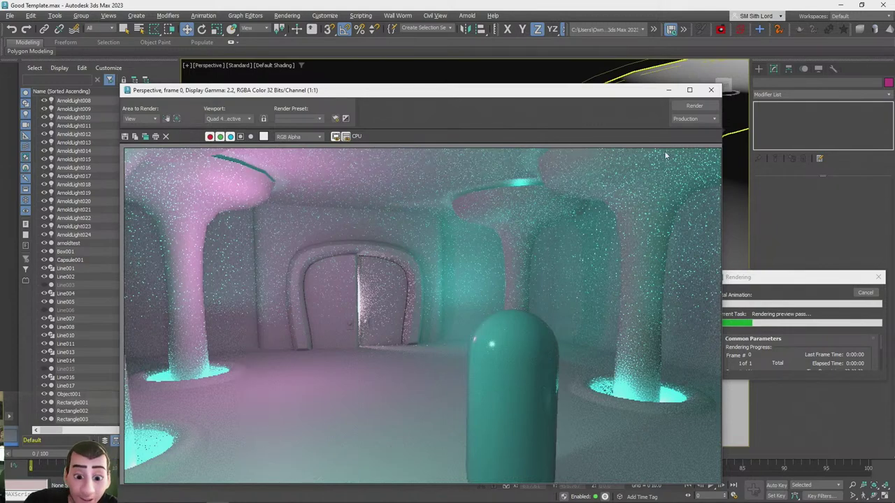
pyautogui.click(711, 90)
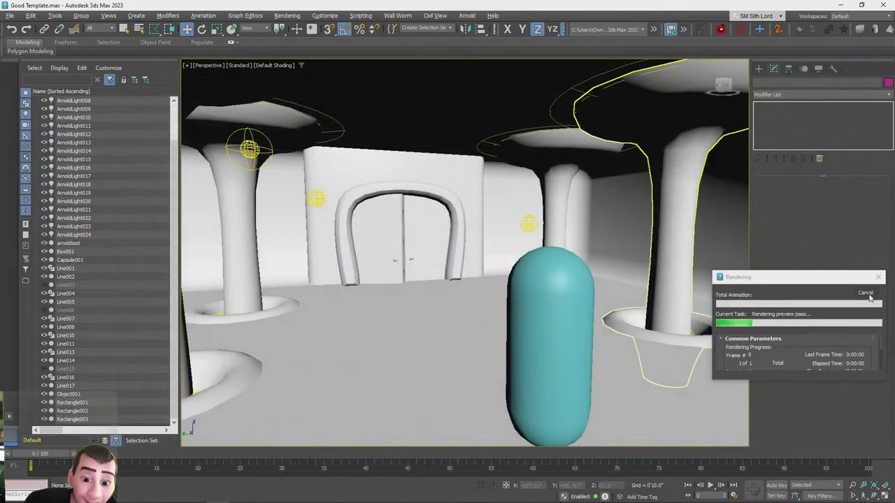
pyautogui.scroll(-3, 559, 278)
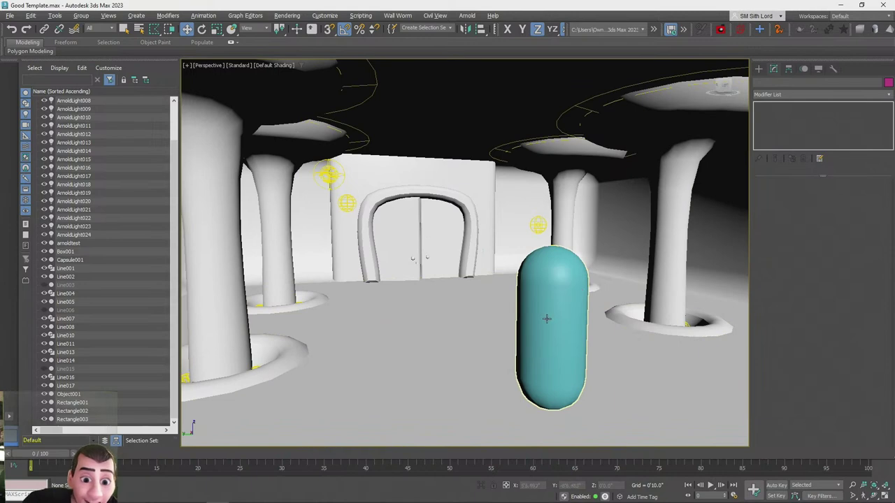
pyautogui.click(544, 316)
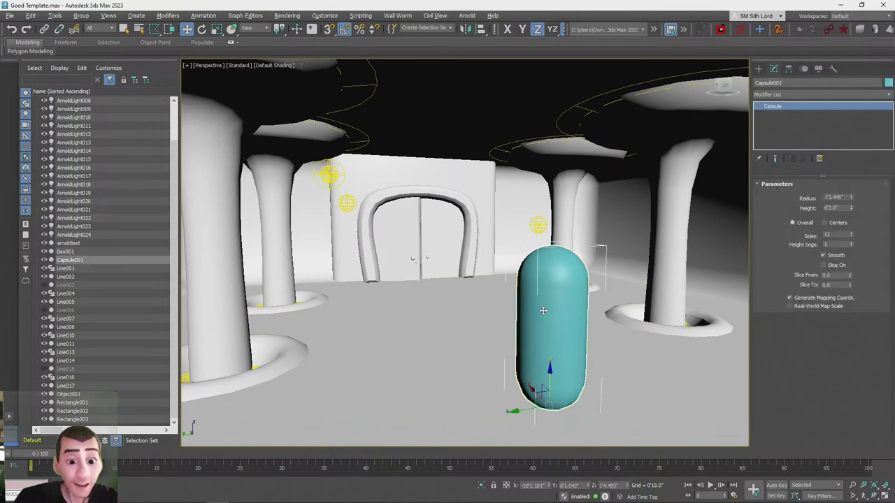
pyautogui.click(11, 17)
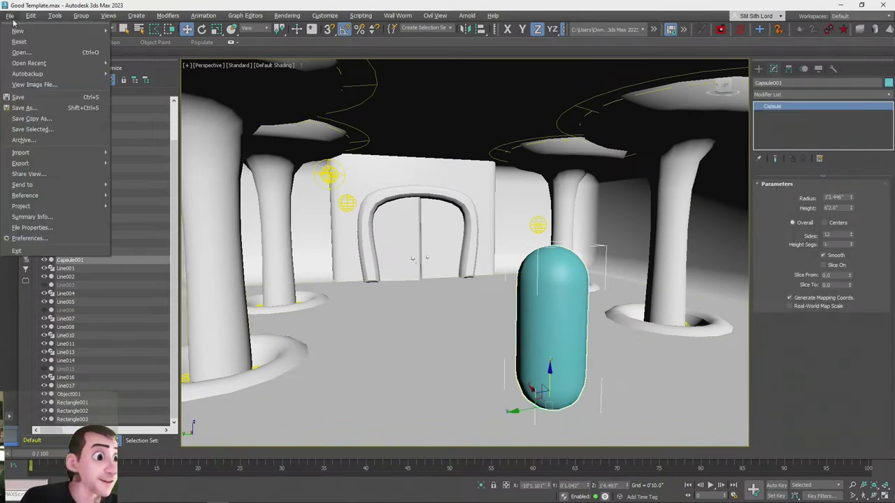
pyautogui.click(28, 110)
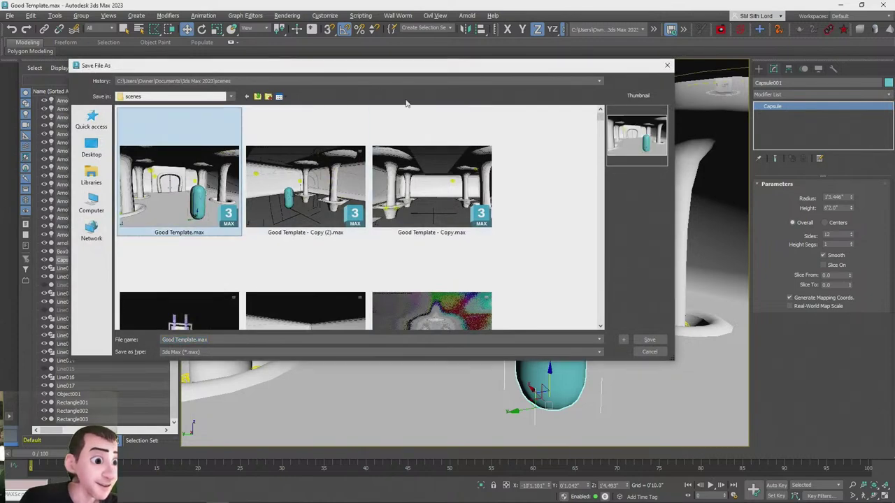
pyautogui.press('Escape')
# Save the scene under the new name firstroom in the scenes folder
pyautogui.click(11, 17)
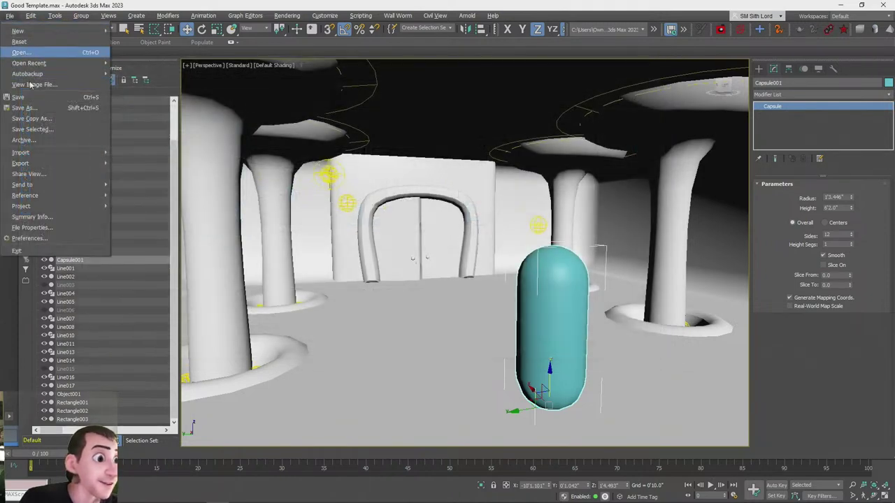
pyautogui.click(20, 108)
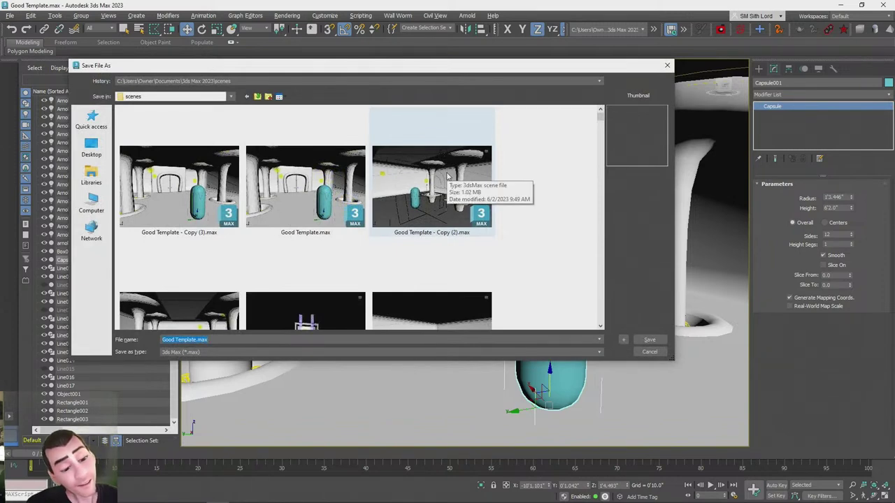
pyautogui.write('fr')
pyautogui.press('BackSpace')
pyautogui.press('BackSpace')
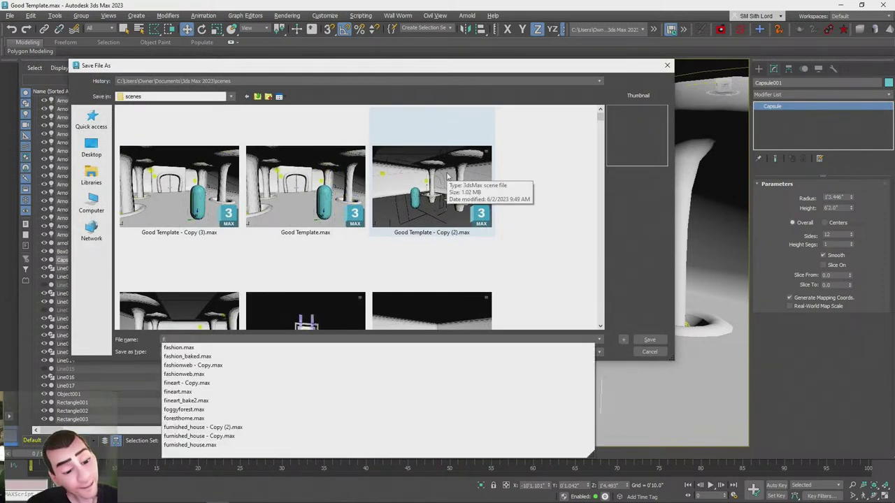
pyautogui.write('firstroom')
pyautogui.press('Return')
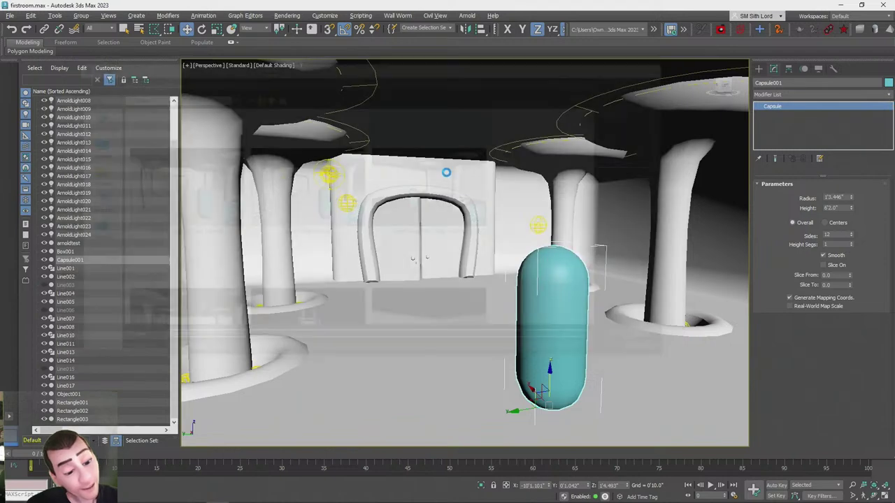
# Delete the turquoise scale capsule from the room
pyautogui.keyDown('alt'); pyautogui.moveTo(446, 172); pyautogui.dragTo(509, 221, button='middle'); pyautogui.keyUp('alt')
pyautogui.hotkey('shift', 'z')
pyautogui.hotkey('shift', 'z')
pyautogui.hotkey('shift', 'z')
pyautogui.hotkey('shift', 'z')
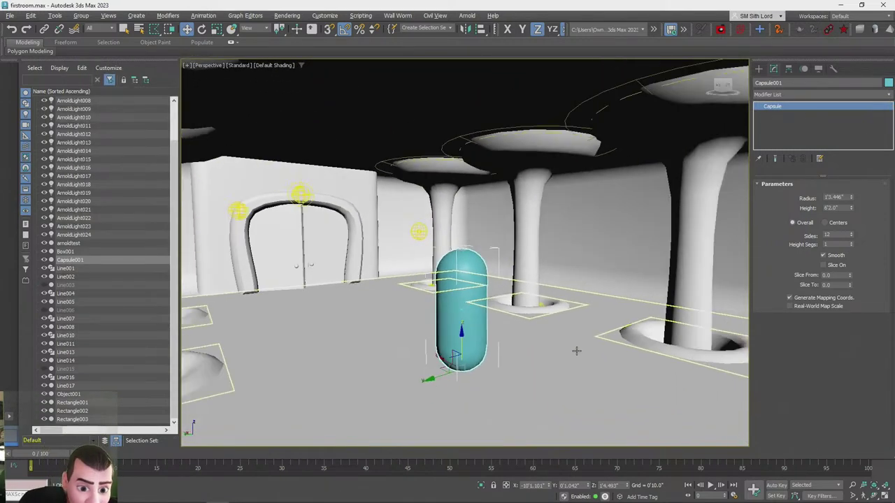
pyautogui.hotkey('shift', 'z')
pyautogui.hotkey('shift', 'z')
pyautogui.hotkey('shift', 'z')
pyautogui.hotkey('shift', 'z')
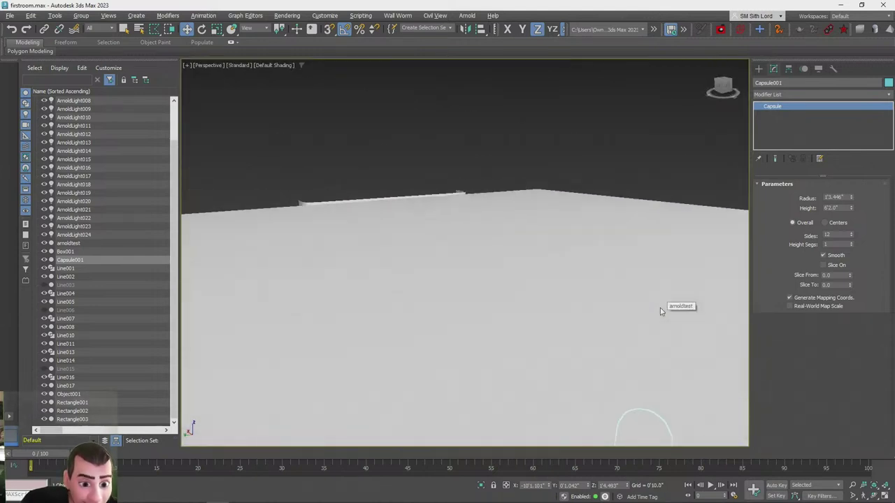
pyautogui.hotkey('shift', 'z')
pyautogui.hotkey('shift', 'z')
pyautogui.hotkey('shift', 'z')
pyautogui.hotkey('shift', 'z')
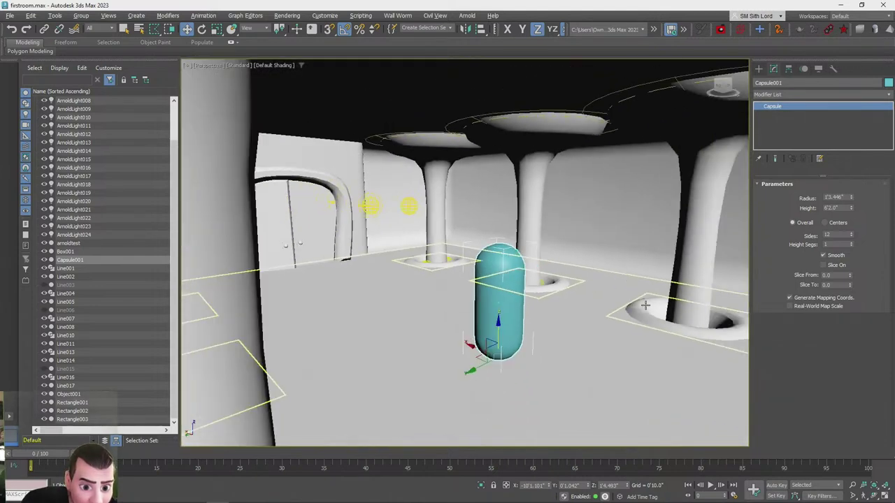
pyautogui.hotkey('shift', 'z')
pyautogui.hotkey('shift', 'z')
pyautogui.hotkey('shift', 'z')
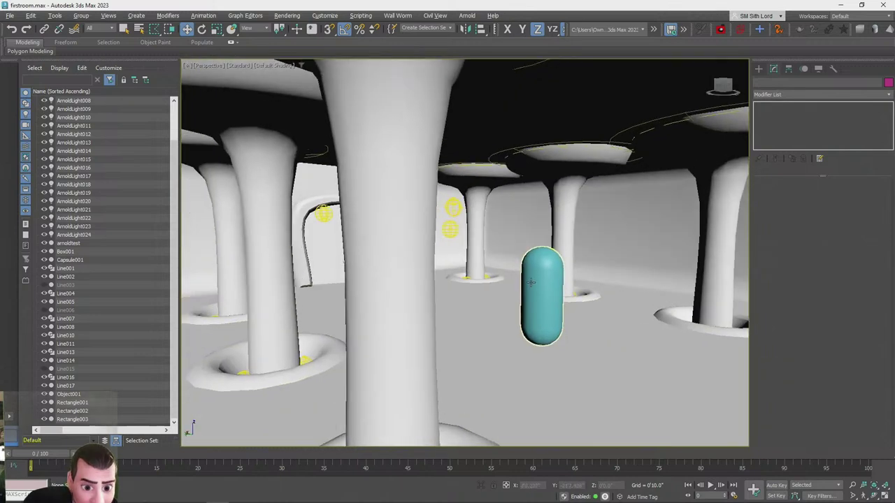
pyautogui.click(531, 282)
pyautogui.press('Delete')
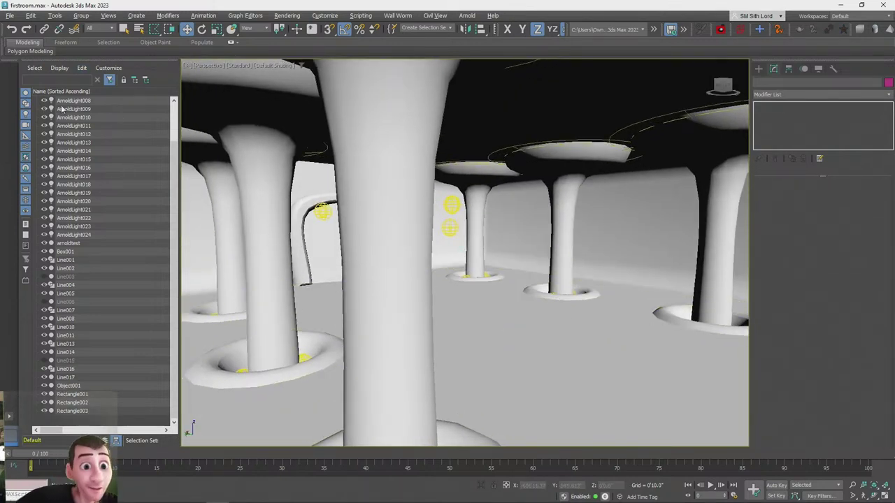
# Save the scene under the new name firstroom_baked in the scenes folder
pyautogui.click(9, 16)
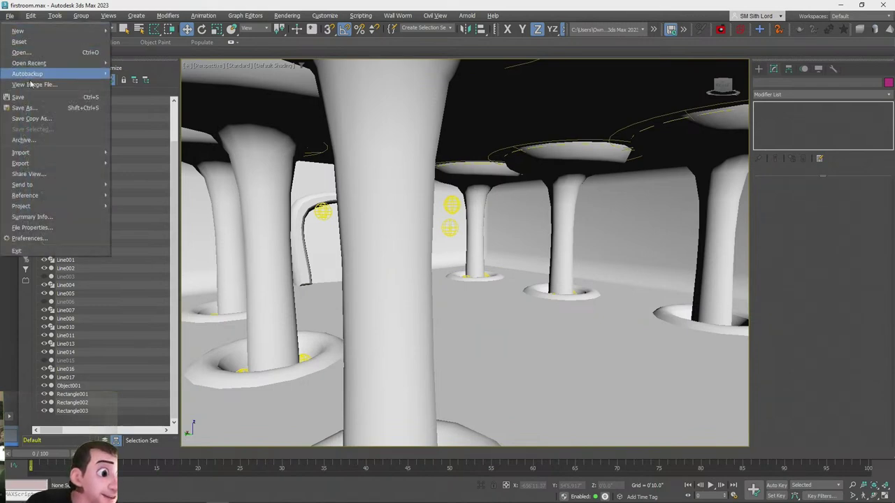
pyautogui.click(32, 119)
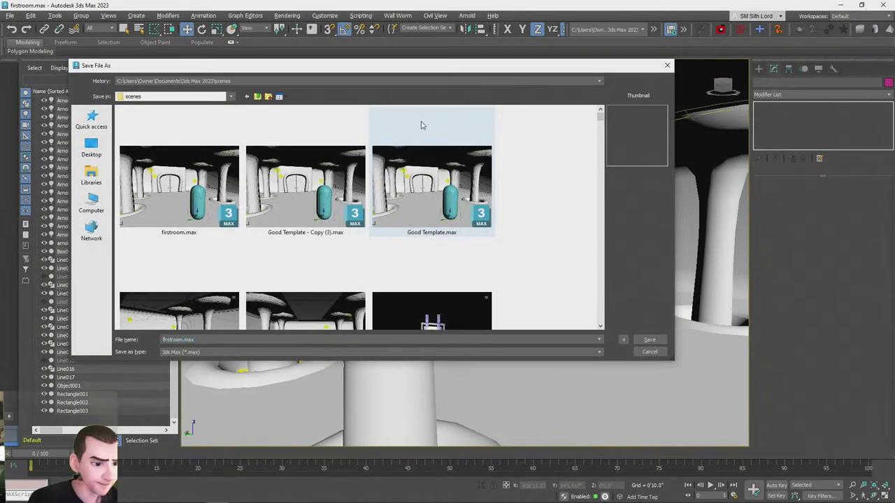
pyautogui.write('firstroom_baked')
pyautogui.press('Return')
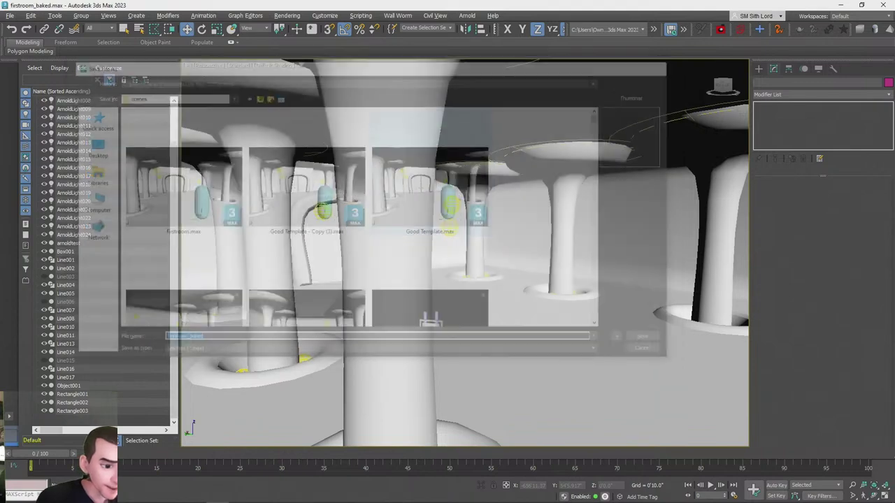
# Delete the hidden objects Line003, Line006 and Line015 from the scene
pyautogui.keyDown('alt'); pyautogui.moveTo(421, 111); pyautogui.dragTo(481, 269, button='middle'); pyautogui.keyUp('alt')
pyautogui.scroll(-4, 407, 53)
pyautogui.scroll(8, 482, 340)
pyautogui.scroll(-8, 487, 287)
pyautogui.keyDown('alt'); pyautogui.moveTo(82, 19); pyautogui.dragTo(74, 363, button='middle'); pyautogui.keyUp('alt')
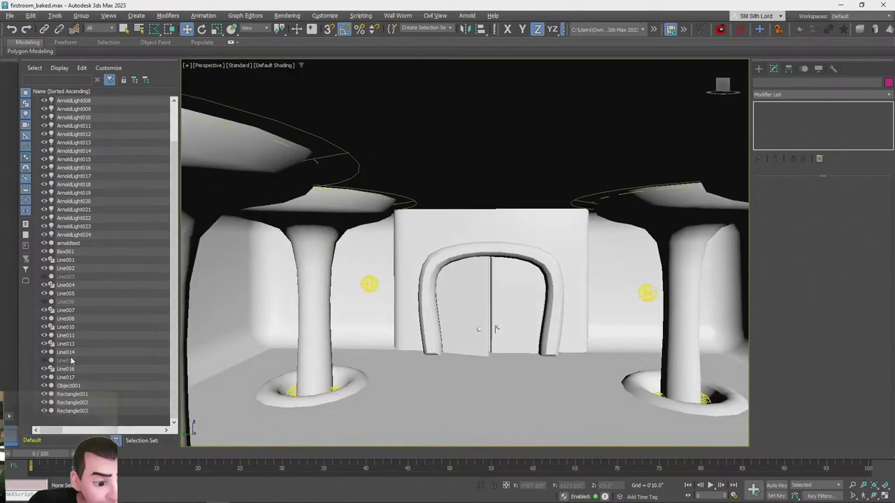
pyautogui.click(70, 361)
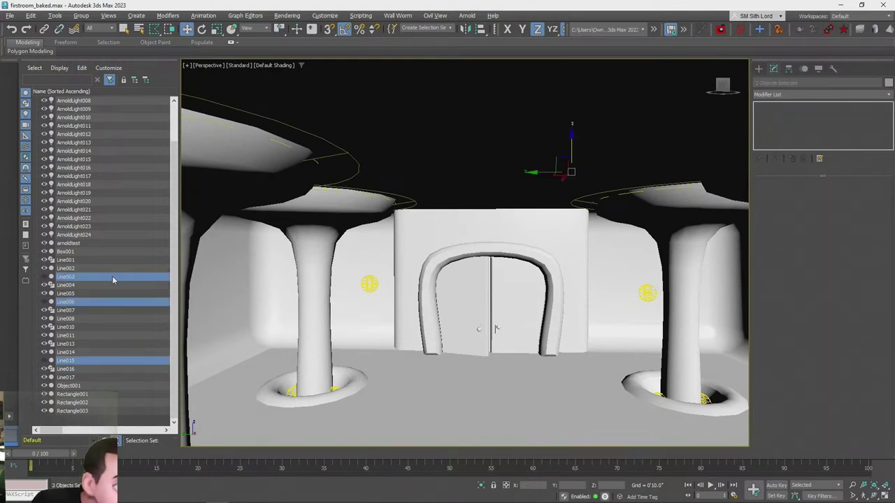
pyautogui.press('Delete')
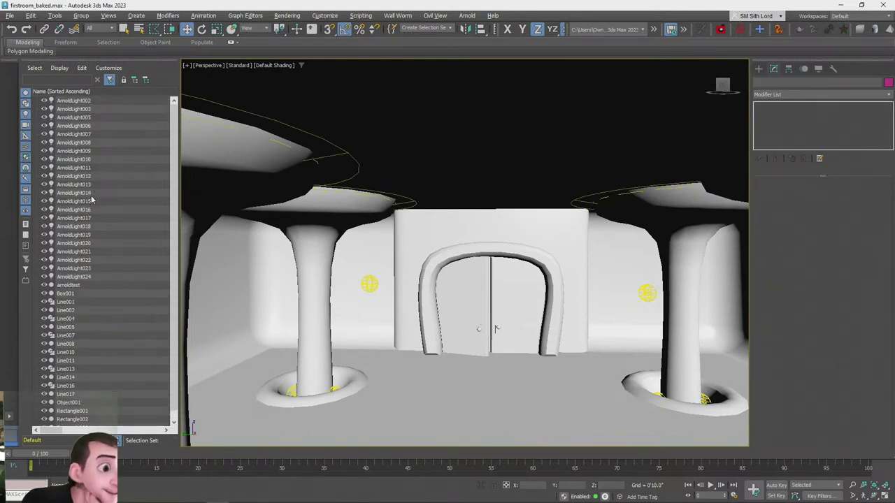
# Rename the floor object with the column openings to firstroom
pyautogui.scroll(-1, 84, 300)
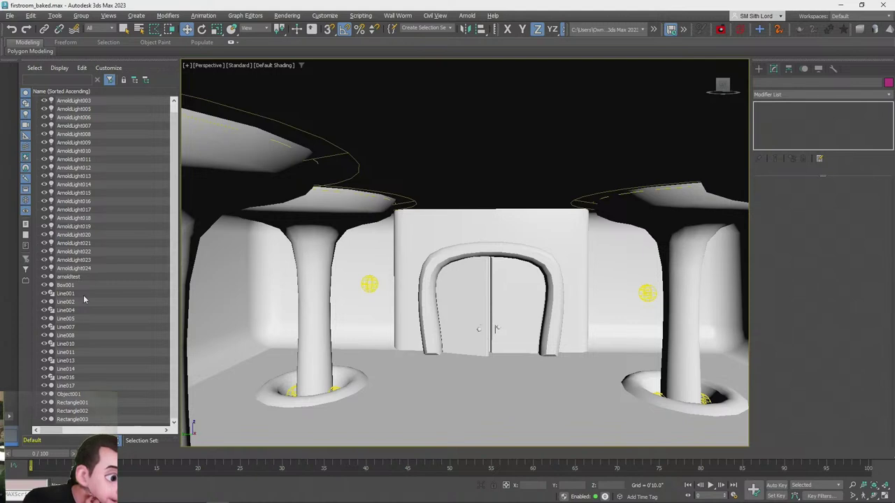
pyautogui.scroll(10, 605, 294)
pyautogui.scroll(15, 605, 293)
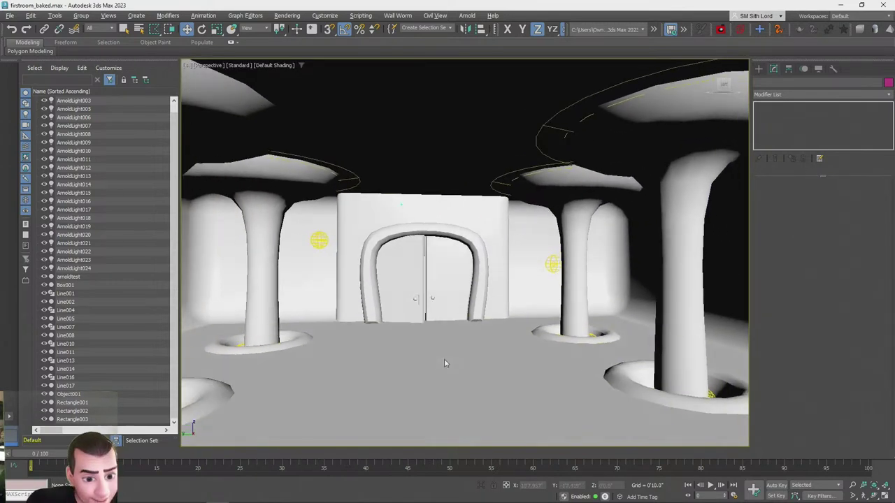
pyautogui.press('q')
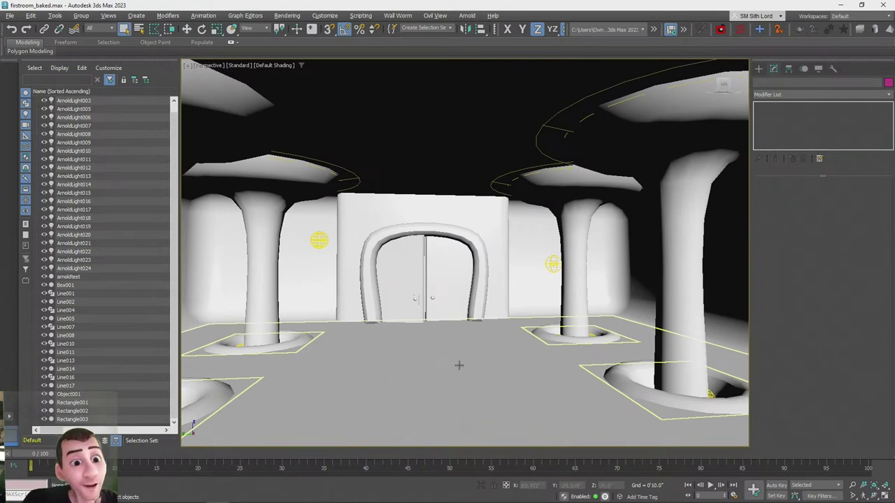
pyautogui.click(441, 375)
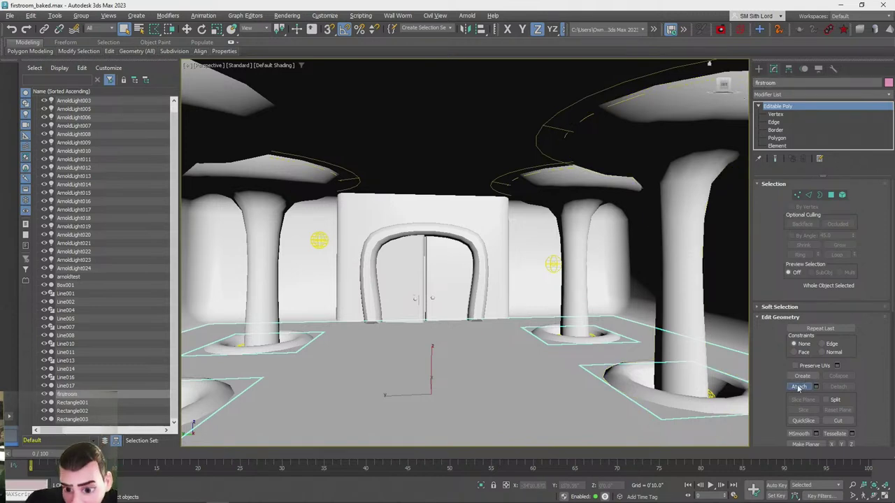
# Attach both door panels and the arched door frame to firstroom, matching material IDs to material
pyautogui.moveTo(448, 307)
pyautogui.keyDown('alt'); pyautogui.mouseDown(button='middle')
pyautogui.moveTo(453, 299)
pyautogui.moveTo(439, 321)
pyautogui.mouseUp(button='middle'); pyautogui.keyUp('alt')
pyautogui.scroll(2, 450, 296)
pyautogui.click(438, 321)
pyautogui.click(495, 241)
pyautogui.click(460, 300)
pyautogui.click(494, 242)
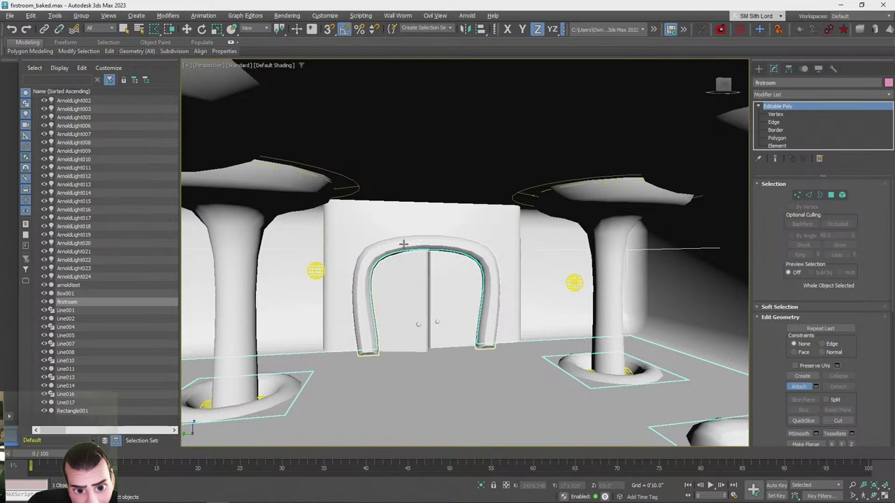
pyautogui.click(489, 266)
pyautogui.click(493, 242)
# Attach the wall block behind the doors and the arnoldtest room shell to firstroom, matching material IDs to material
pyautogui.click(479, 260)
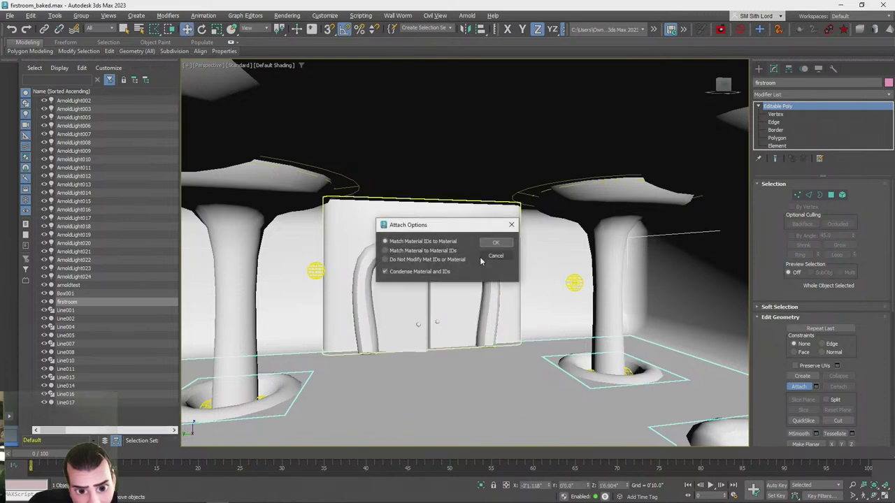
pyautogui.click(494, 242)
pyautogui.click(542, 318)
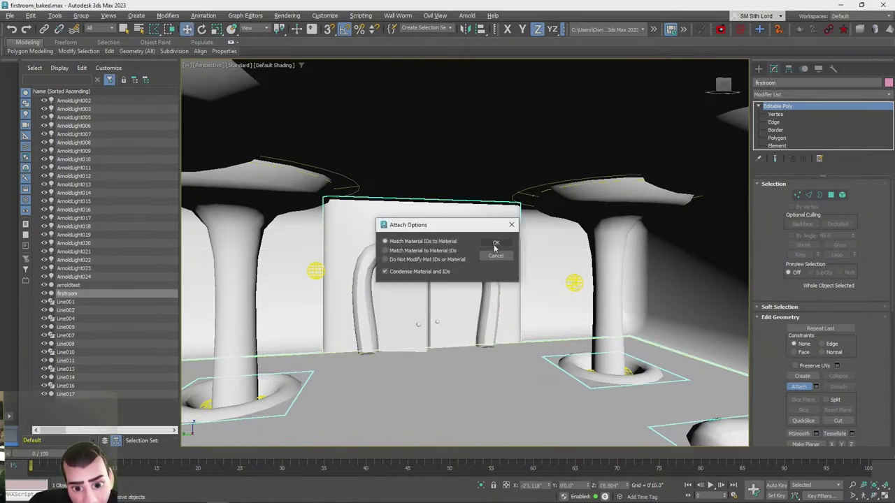
pyautogui.click(492, 243)
# Attach the six columns to firstroom, matching material IDs to material, and show edged faces in the viewport
pyautogui.click(582, 215)
pyautogui.click(495, 242)
pyautogui.keyDown('alt'); pyautogui.moveTo(479, 287); pyautogui.dragTo(374, 264, button='middle'); pyautogui.keyUp('alt')
pyautogui.click(405, 245)
pyautogui.click(492, 243)
pyautogui.click(313, 231)
pyautogui.click(492, 243)
pyautogui.keyDown('alt'); pyautogui.moveTo(492, 243); pyautogui.dragTo(652, 253, button='middle'); pyautogui.keyUp('alt')
pyautogui.click(490, 230)
pyautogui.click(494, 242)
pyautogui.moveTo(492, 245)
pyautogui.keyDown('alt'); pyautogui.mouseDown(button='middle')
pyautogui.moveTo(482, 259)
pyautogui.moveTo(603, 218)
pyautogui.moveTo(474, 248)
pyautogui.moveTo(338, 229)
pyautogui.mouseUp(button='middle'); pyautogui.keyUp('alt')
pyautogui.scroll(-3, 609, 221)
pyautogui.press('F3')
pyautogui.press('F3')
pyautogui.press('F4')
pyautogui.click(494, 242)
pyautogui.keyDown('alt'); pyautogui.moveTo(493, 244); pyautogui.dragTo(673, 252, button='middle'); pyautogui.keyUp('alt')
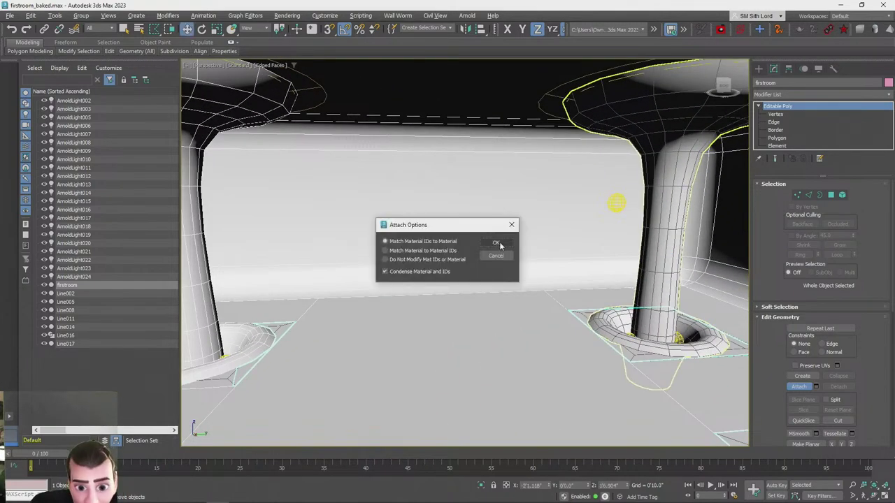
pyautogui.click(494, 242)
# End attaching and raise the combined firstroom mesh straight up to about Z 12'10.966"
pyautogui.press('z')
pyautogui.scroll(10, 566, 271)
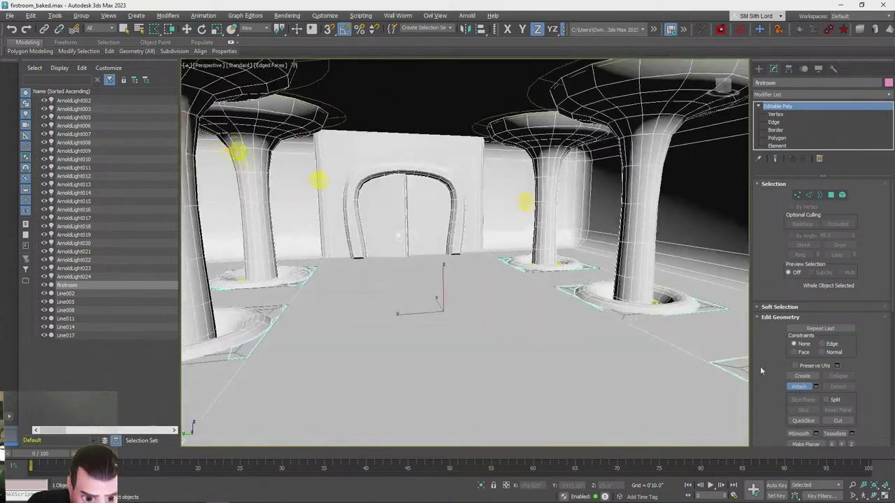
pyautogui.click(799, 387)
pyautogui.moveTo(456, 293); pyautogui.dragTo(476, 88)
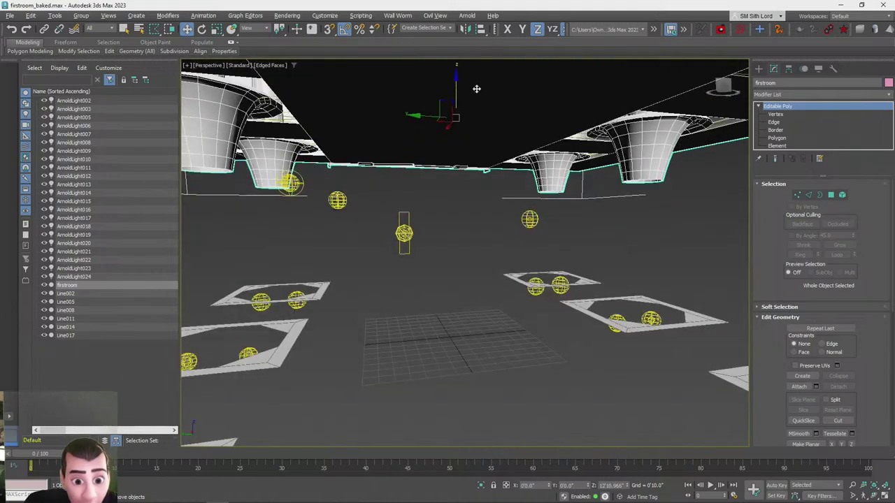
# Undo the last move and attach three pillar-base floor frames to firstroom, matching material IDs to material
pyautogui.hotkey('ctrl', 'z')
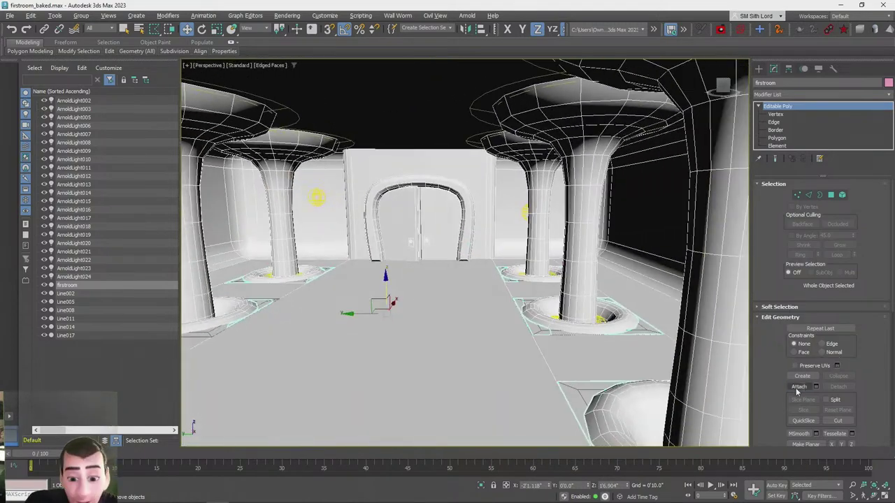
pyautogui.click(798, 388)
pyautogui.moveTo(586, 304); pyautogui.dragTo(538, 282, button='middle')
pyautogui.click(538, 281)
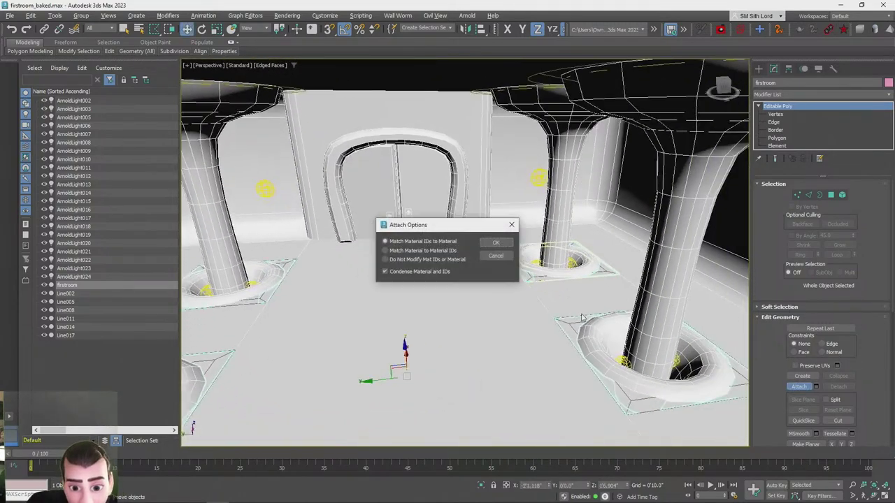
pyautogui.click(497, 245)
pyautogui.click(568, 328)
pyautogui.click(498, 244)
pyautogui.scroll(-1, 528, 263)
pyautogui.moveTo(559, 301); pyautogui.dragTo(447, 228, button='middle')
pyautogui.click(602, 372)
pyautogui.click(494, 242)
# Attach the remaining three floor frames, Line011, Line014 and Line017, to firstroom with Match Material IDs to Material
pyautogui.click(447, 228)
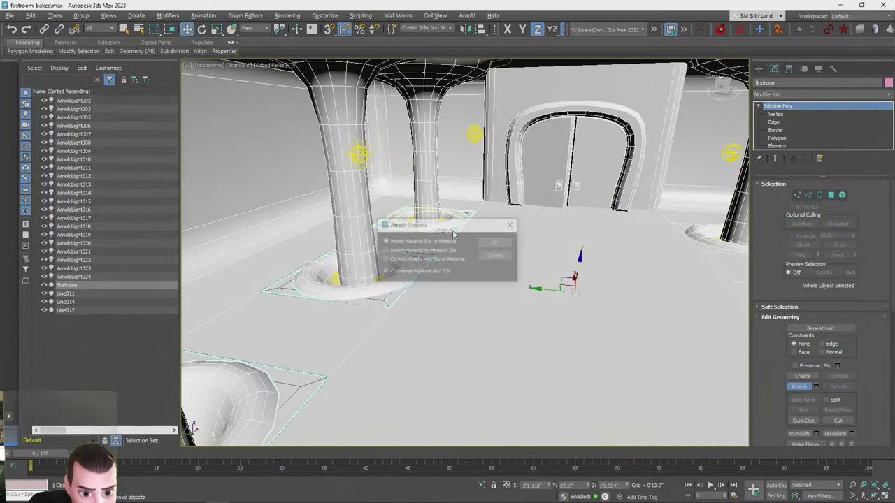
pyautogui.click(495, 242)
pyautogui.click(382, 298)
pyautogui.click(495, 243)
pyautogui.keyDown('alt'); pyautogui.moveTo(432, 325); pyautogui.dragTo(386, 315, button='middle'); pyautogui.keyUp('alt')
pyautogui.click(382, 336)
pyautogui.click(499, 243)
pyautogui.keyDown('alt'); pyautogui.moveTo(499, 244); pyautogui.dragTo(463, 313, button='middle'); pyautogui.keyUp('alt')
pyautogui.click(797, 389)
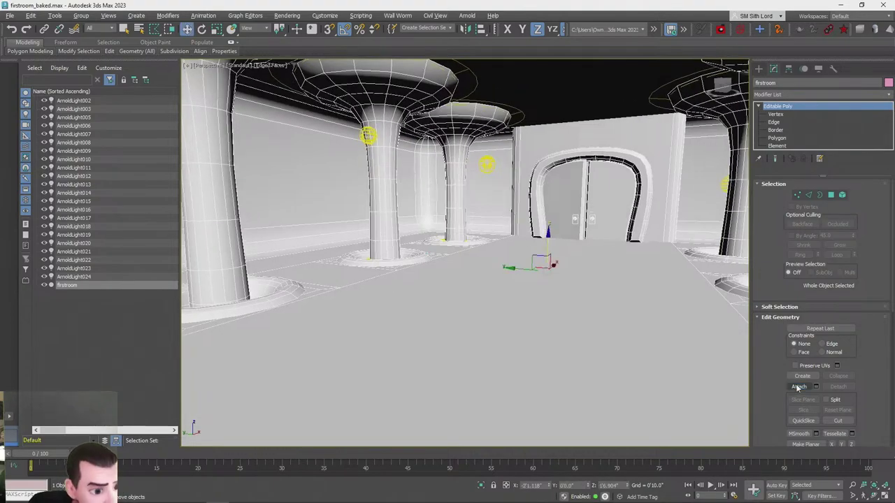
# Restore the earlier perspective view towards the door, run a test render of the room, and cancel it
pyautogui.hotkey('shift', 'z')
pyautogui.hotkey('shift', 'z')
pyautogui.hotkey('shift', 'z')
pyautogui.hotkey('shift', 'z')
pyautogui.hotkey('shift', 'z')
pyautogui.hotkey('shift', 'z')
pyautogui.hotkey('shift', 'z')
pyautogui.hotkey('shift', 'z')
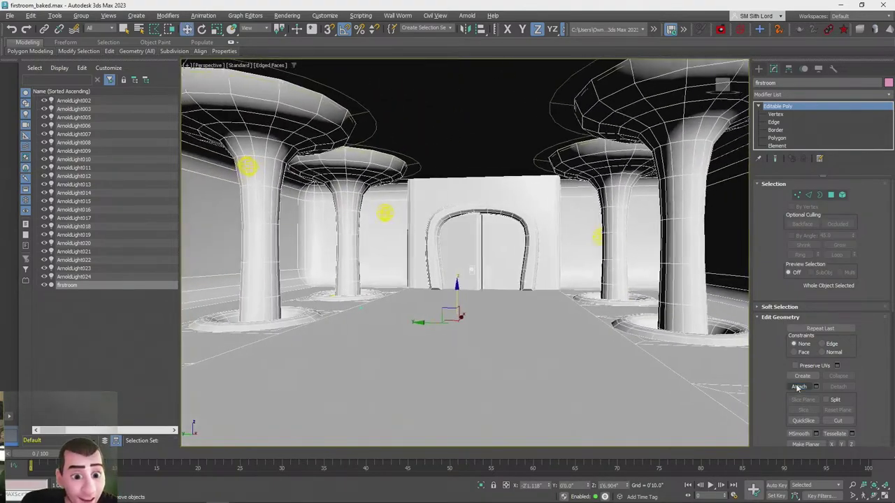
pyautogui.hotkey('shift', 'q')
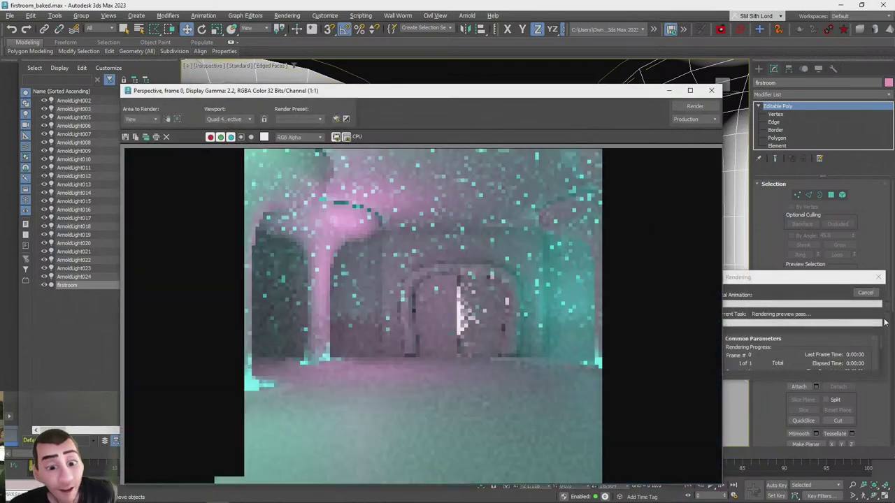
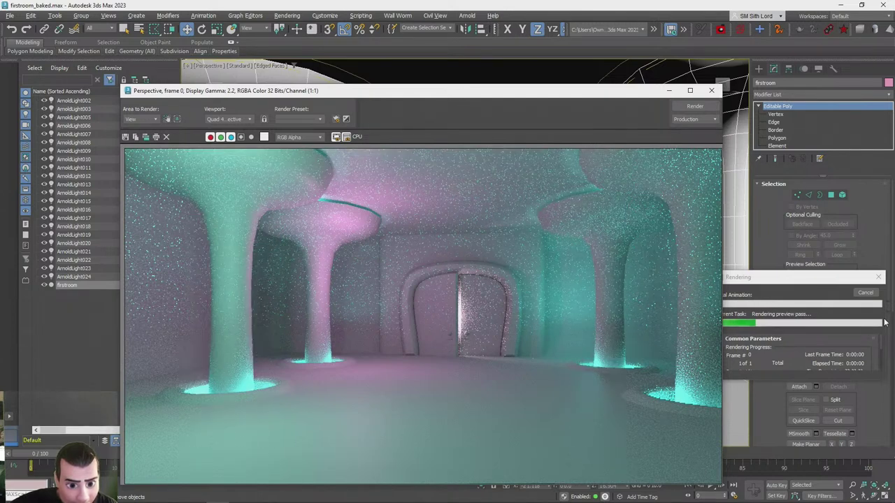
pyautogui.click(712, 91)
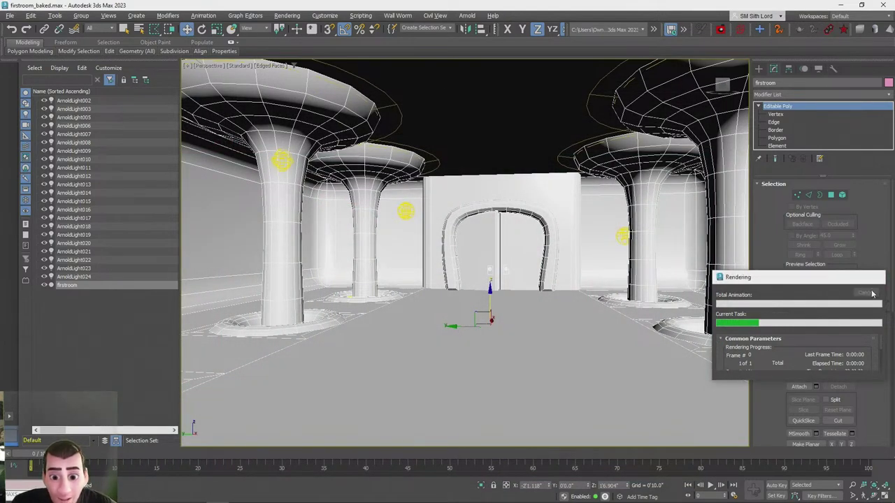
pyautogui.click(870, 293)
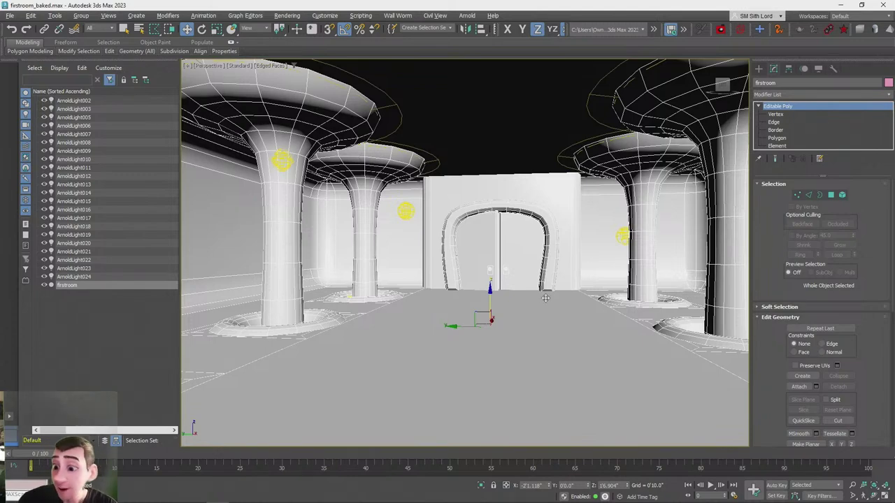
# Open the Slate Material Editor and browse in File Explorer to the Material Library folder on Jedi Archives (B:)
pyautogui.moveTo(507, 280); pyautogui.dragTo(502, 256, button='middle')
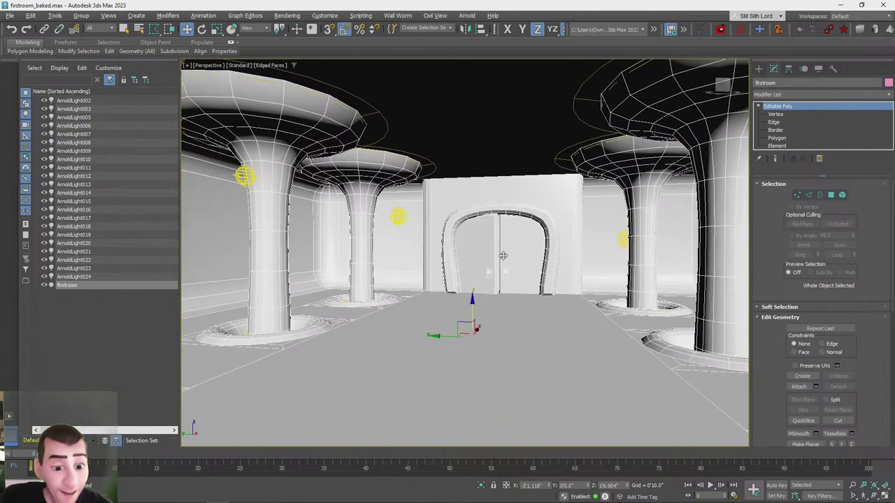
pyautogui.press('m')
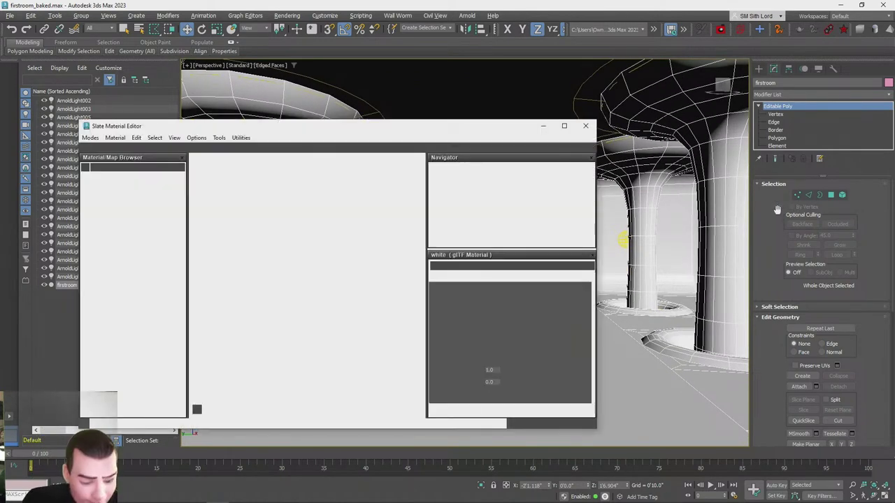
pyautogui.moveTo(355, 280); pyautogui.dragTo(389, 278, button='middle')
pyautogui.moveTo(245, 230); pyautogui.dragTo(328, 193, button='middle')
pyautogui.click(103, 495)
pyautogui.moveTo(486, 4); pyautogui.dragTo(620, 53)
pyautogui.scroll(-2, 441, 224)
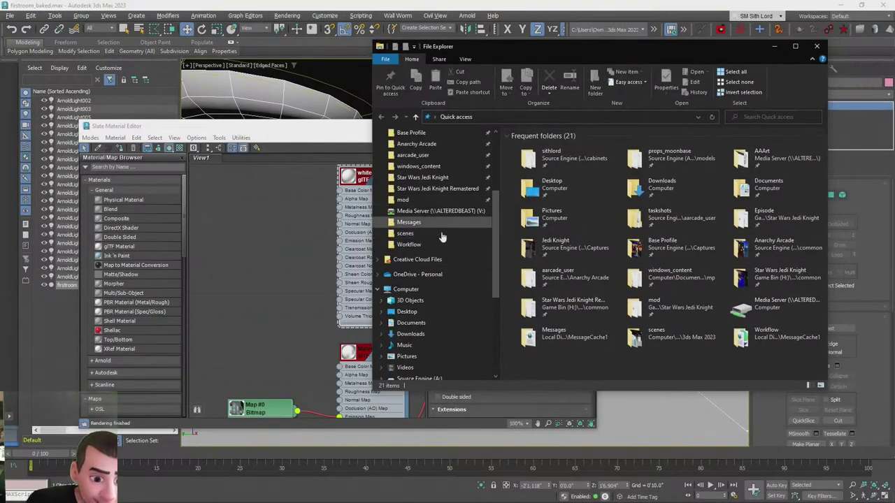
pyautogui.scroll(-7, 449, 261)
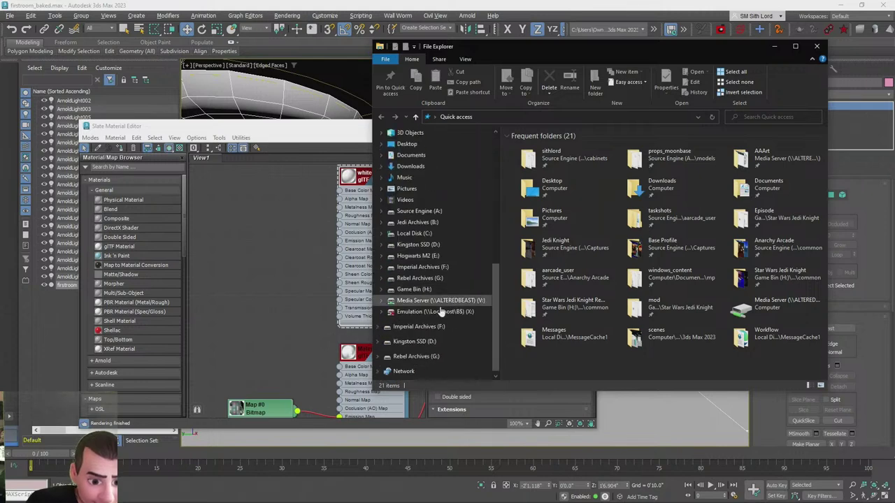
pyautogui.click(417, 222)
pyautogui.doubleClick(638, 156)
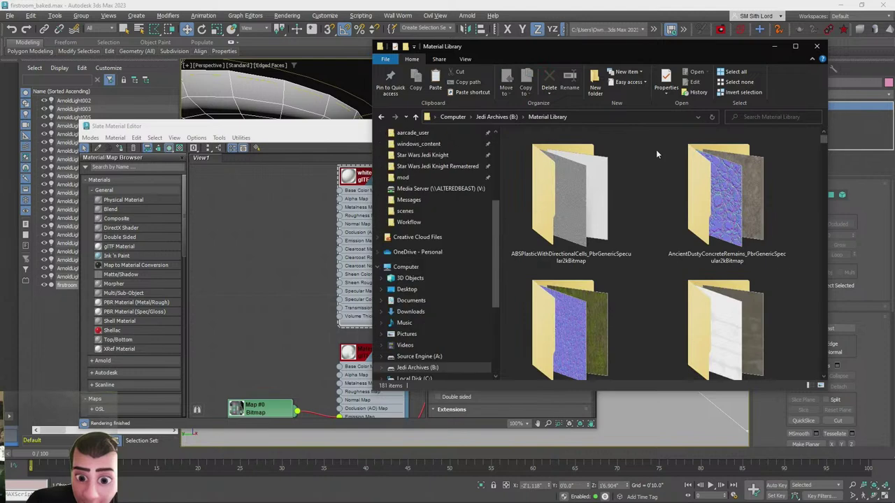
# Find skin.jpg in the Material Library folder and add it to the material graph as a bitmap map
pyautogui.moveTo(822, 141); pyautogui.dragTo(822, 377)
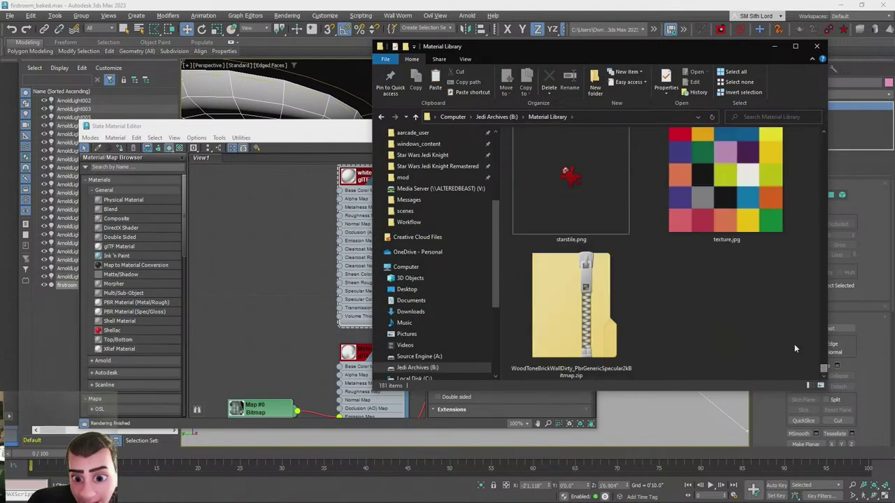
pyautogui.scroll(3, 745, 303)
pyautogui.scroll(2, 743, 294)
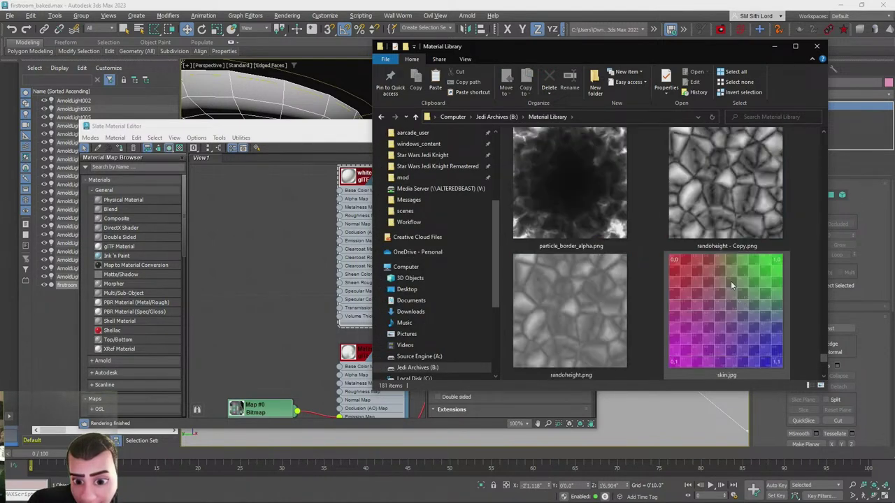
pyautogui.click(733, 359)
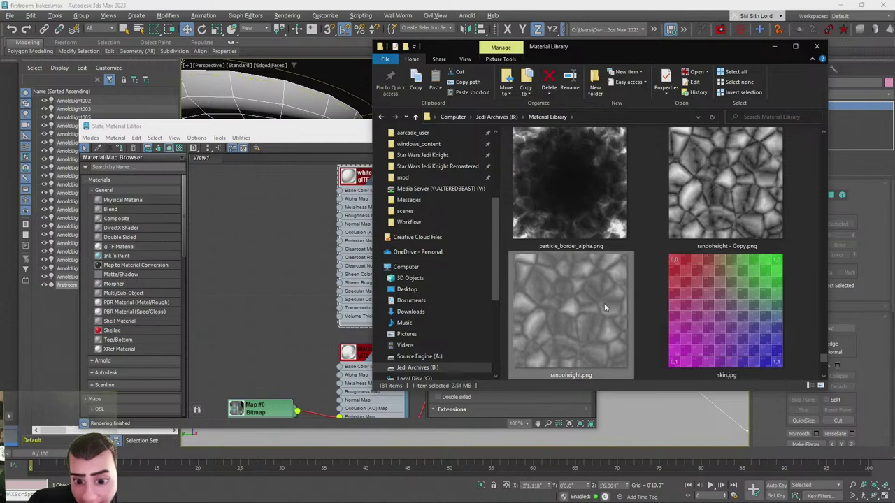
pyautogui.moveTo(710, 309); pyautogui.dragTo(230, 281)
pyautogui.moveTo(275, 238); pyautogui.dragTo(331, 253, button='middle')
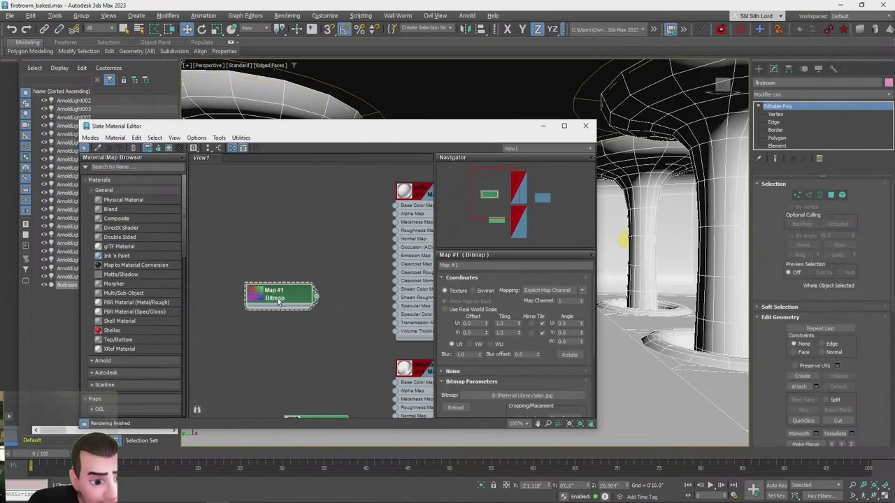
# Name the new bitmap skin and connect it to the Base Color Map of the white glTF material
pyautogui.moveTo(276, 302); pyautogui.dragTo(266, 246)
pyautogui.moveTo(482, 265); pyautogui.dragTo(374, 259)
pyautogui.moveTo(342, 249); pyautogui.dragTo(238, 253, button='middle')
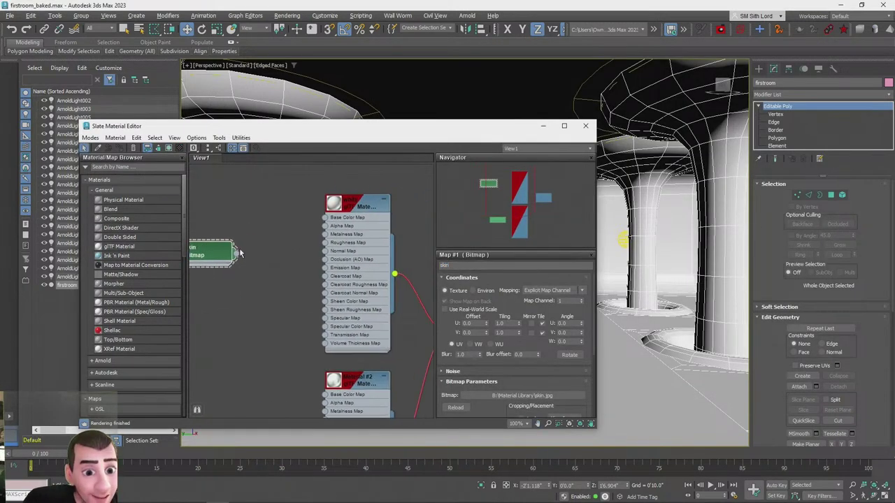
pyautogui.moveTo(326, 219); pyautogui.dragTo(324, 218)
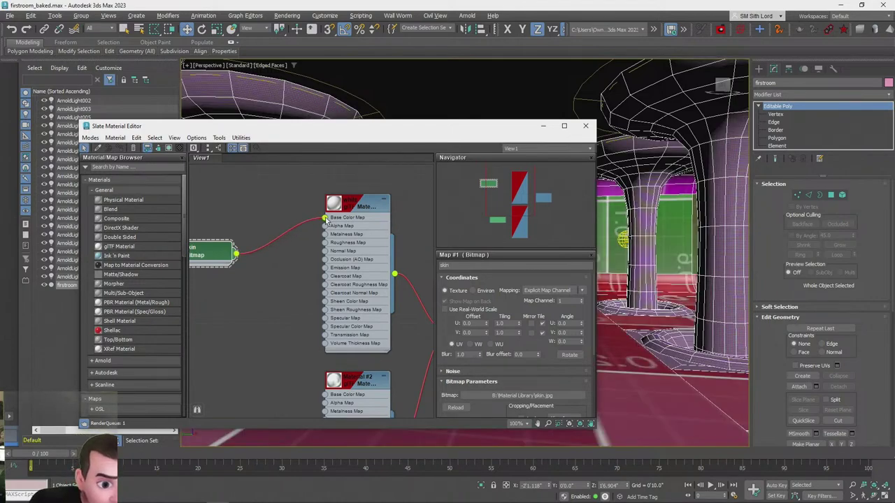
pyautogui.click(584, 126)
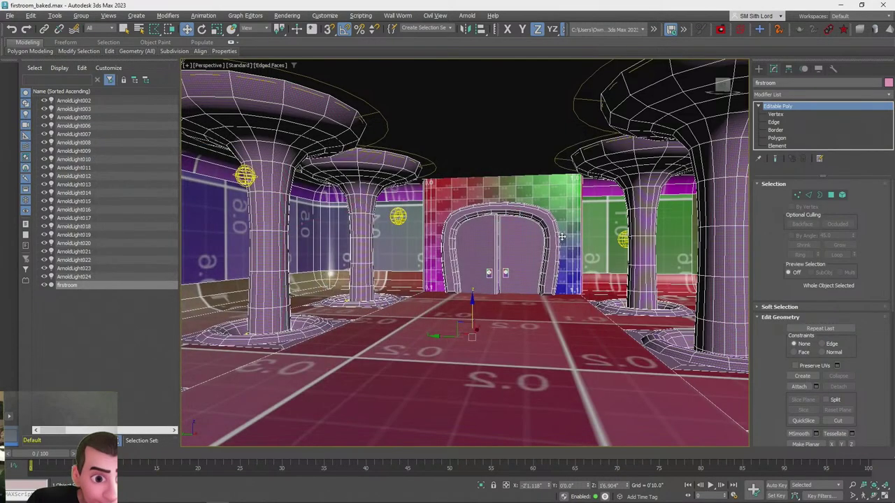
# Test-render the perspective view of the room with the skin test texture applied
pyautogui.hotkey('shift', 'q')
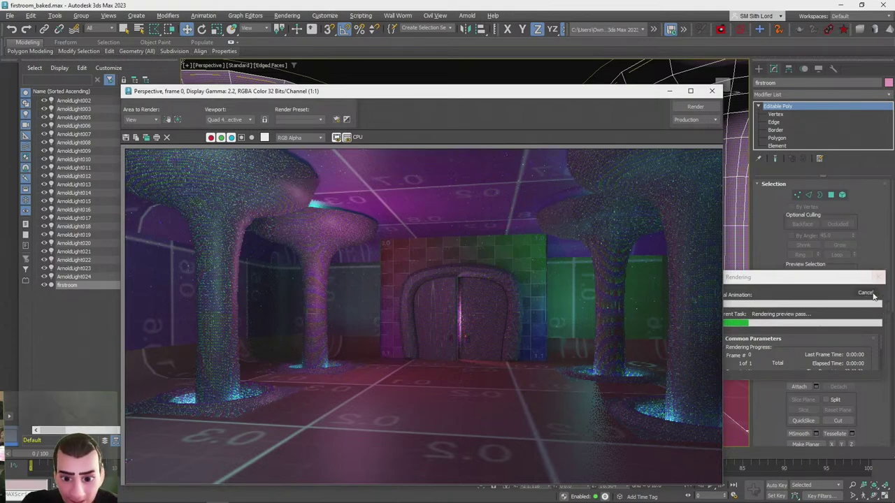
pyautogui.click(711, 90)
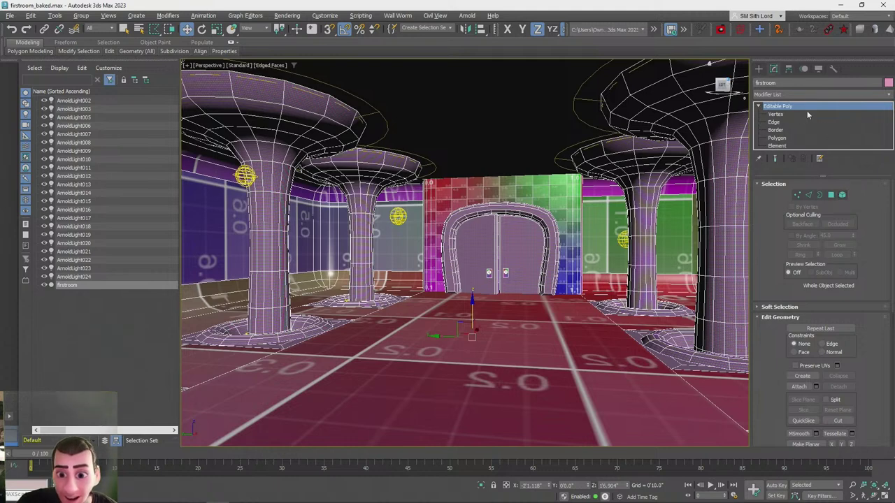
# Add an Unwrap UVW modifier to firstroom and open its UV editor
pyautogui.press('1')
pyautogui.click(784, 95)
pyautogui.click(778, 96)
pyautogui.click(776, 106)
pyautogui.click(776, 96)
pyautogui.scroll(-4, 776, 98)
pyautogui.scroll(-15, 787, 149)
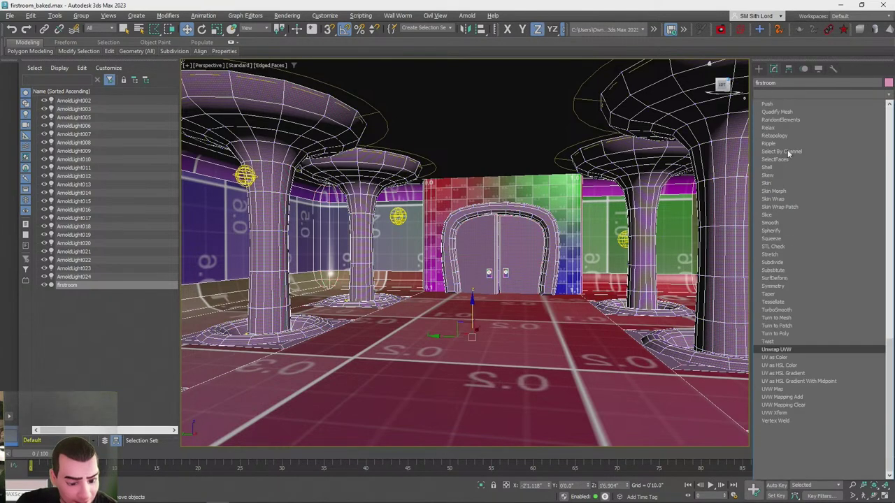
pyautogui.click(798, 351)
pyautogui.click(815, 379)
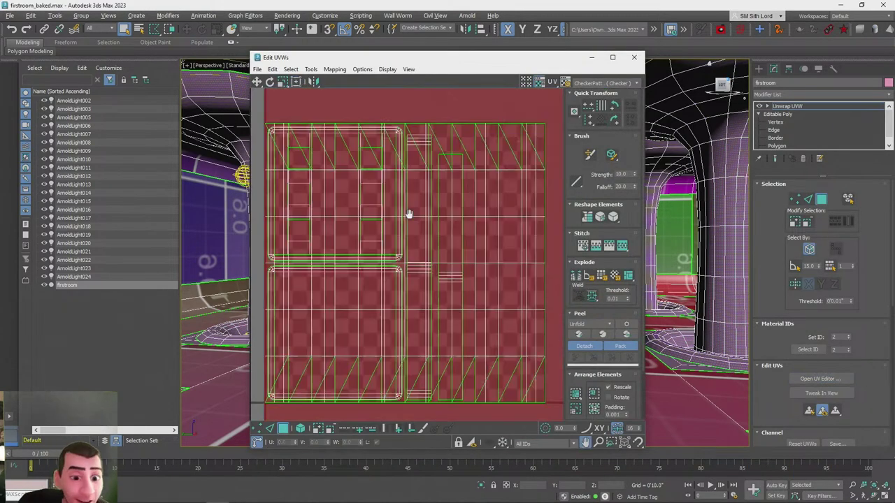
# Pack all of the room's UV elements with Rescale and Rotate enabled and a padding of 0.01
pyautogui.moveTo(409, 214); pyautogui.dragTo(386, 222, button='middle')
pyautogui.scroll(-6, 386, 221)
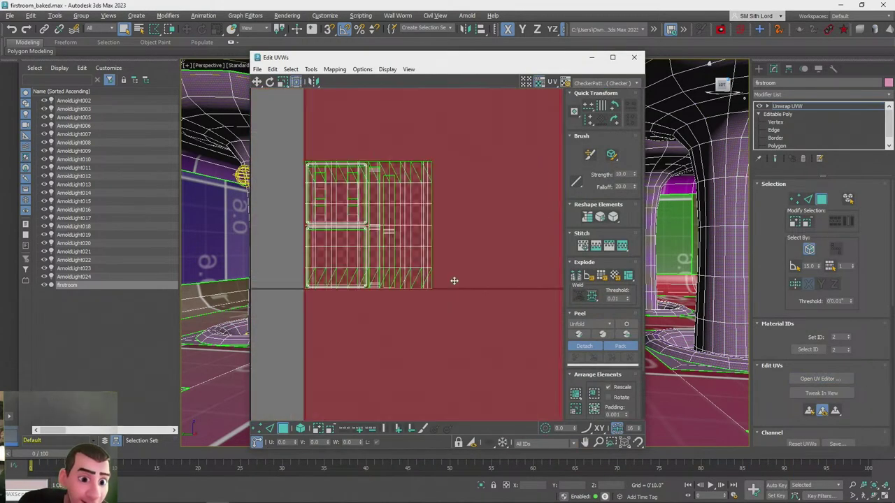
pyautogui.scroll(3, 453, 279)
pyautogui.moveTo(570, 379); pyautogui.dragTo(566, 290)
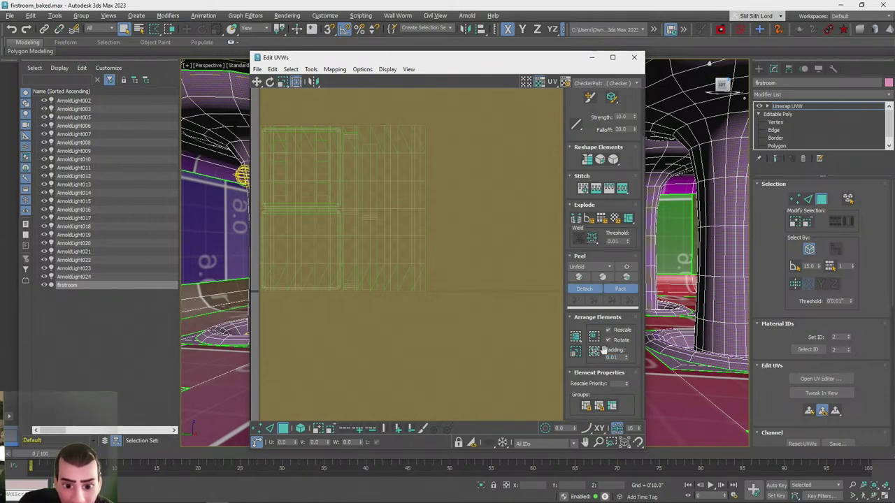
pyautogui.click(593, 351)
pyautogui.moveTo(389, 200); pyautogui.dragTo(461, 203, button='middle')
pyautogui.click(429, 325)
# Examine the packed UV layout for overlapping elements, focusing on the pillar and door-frame pieces
pyautogui.scroll(4, 394, 205)
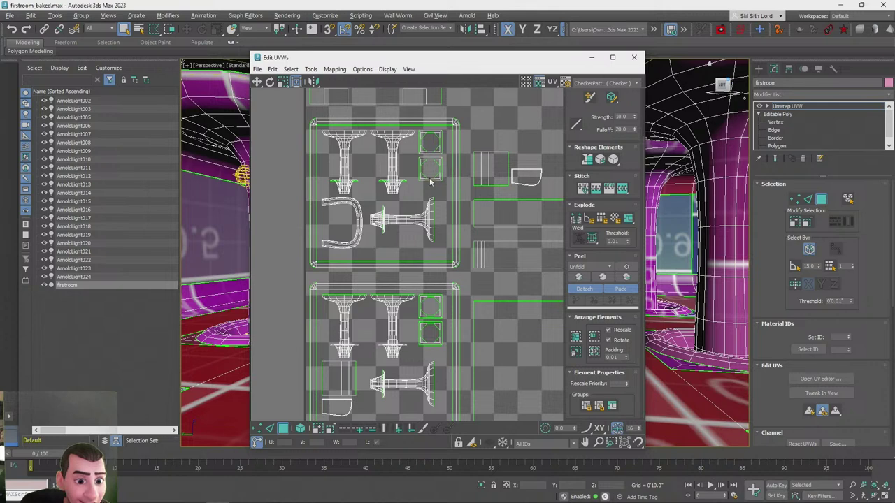
pyautogui.scroll(-5, 380, 196)
pyautogui.moveTo(391, 253); pyautogui.dragTo(393, 271, button='middle')
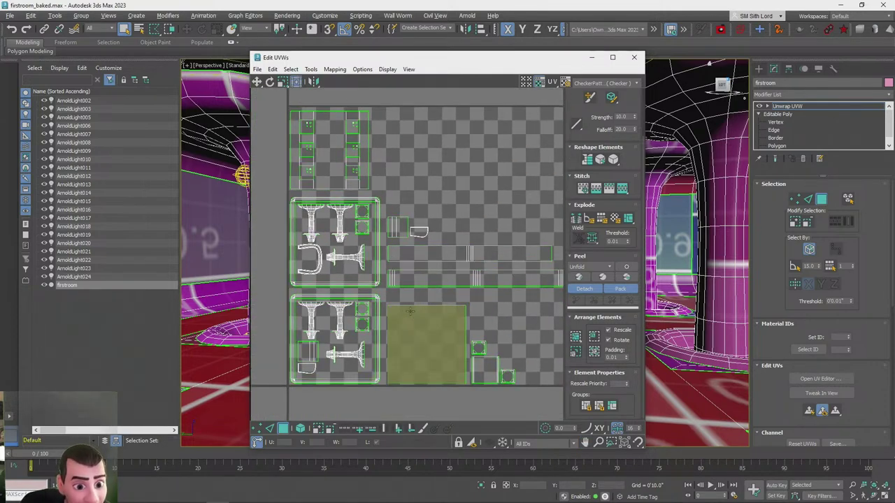
pyautogui.moveTo(419, 313); pyautogui.dragTo(400, 271, button='middle')
pyautogui.scroll(3, 392, 245)
pyautogui.moveTo(375, 210); pyautogui.dragTo(412, 260, button='middle')
pyautogui.scroll(-3, 406, 211)
pyautogui.moveTo(344, 267); pyautogui.dragTo(360, 223, button='middle')
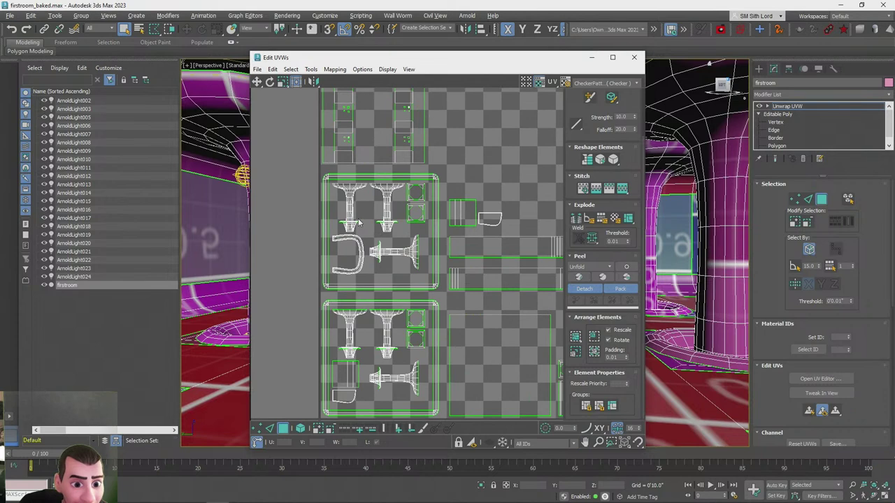
pyautogui.scroll(5, 360, 222)
pyautogui.scroll(5, 330, 225)
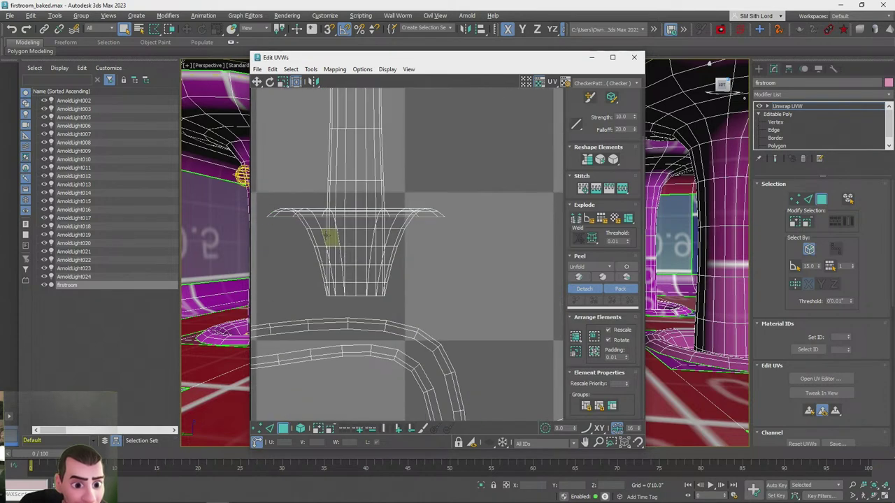
pyautogui.scroll(-3, 329, 237)
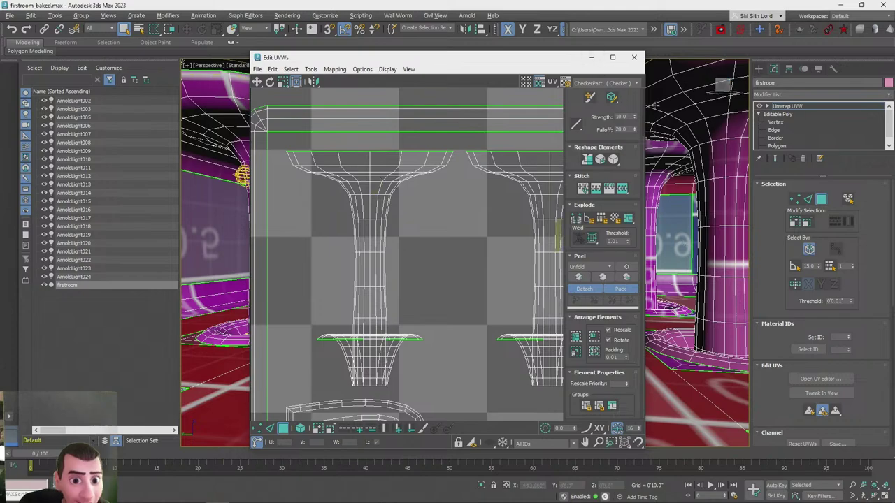
# Move the UV editor aside and inspect the texture mapping on the pillars, floor and door in the viewport
pyautogui.moveTo(559, 61); pyautogui.dragTo(275, 61)
pyautogui.scroll(8, 651, 277)
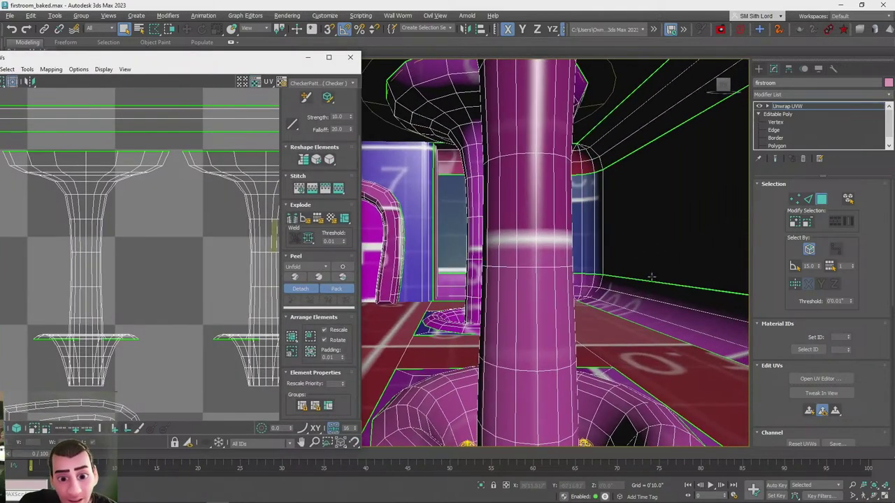
pyautogui.press('z')
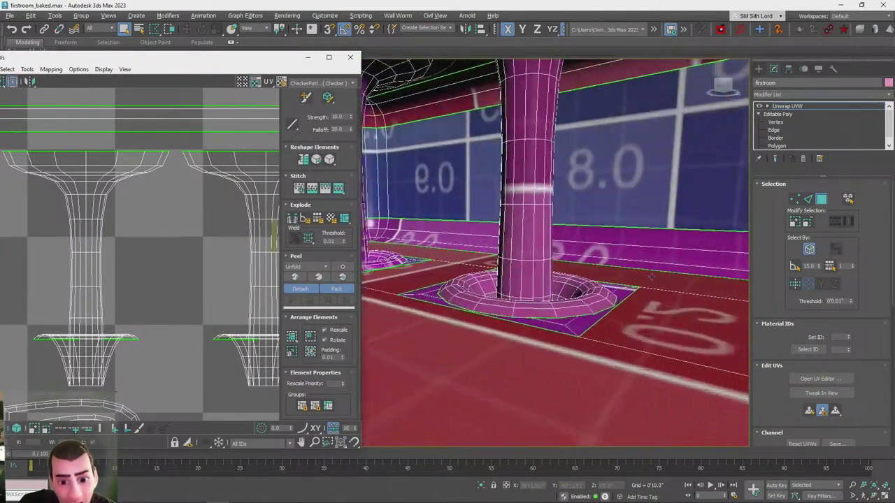
pyautogui.keyDown('alt'); pyautogui.moveTo(651, 278); pyautogui.dragTo(547, 299, button='middle'); pyautogui.keyUp('alt')
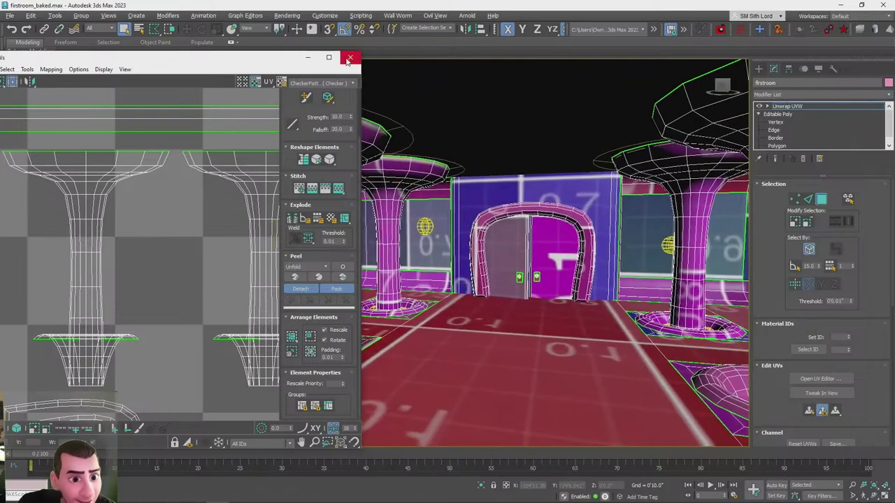
# Close the UV editor and delete the Unwrap UVW modifier from firstroom's modifier stack
pyautogui.moveTo(212, 242); pyautogui.dragTo(220, 236, button='middle')
pyautogui.click(351, 58)
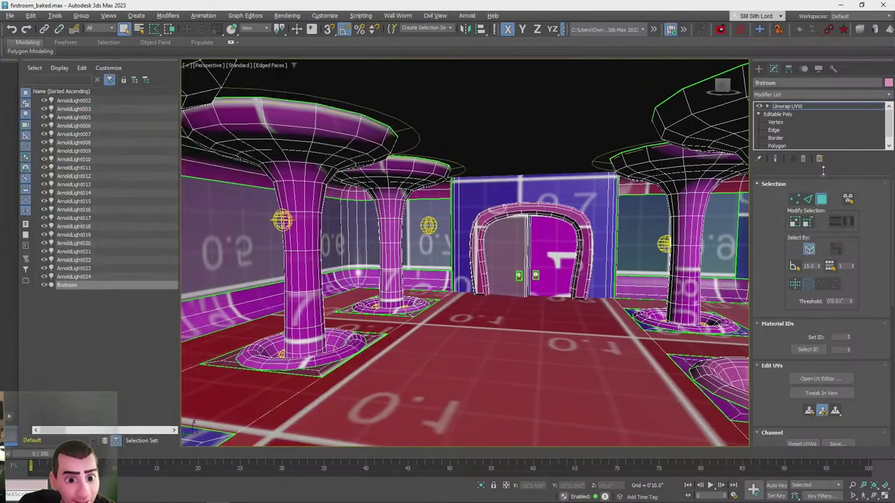
pyautogui.click(788, 106)
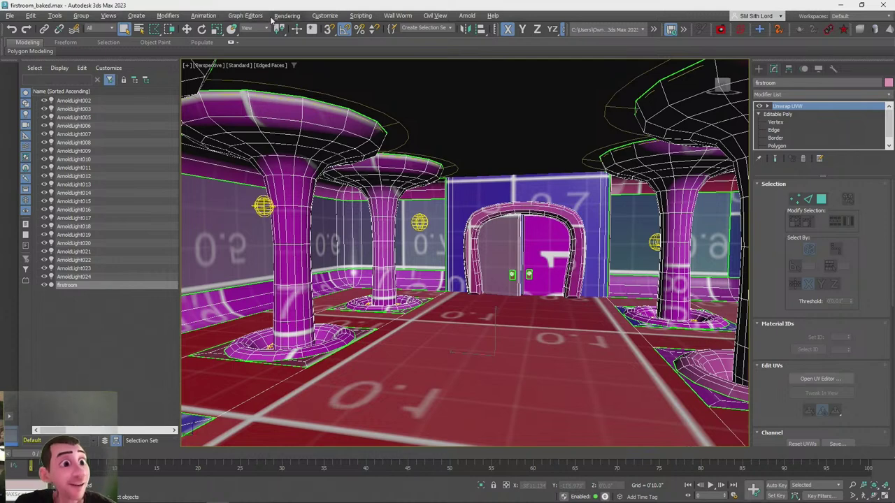
pyautogui.click(803, 158)
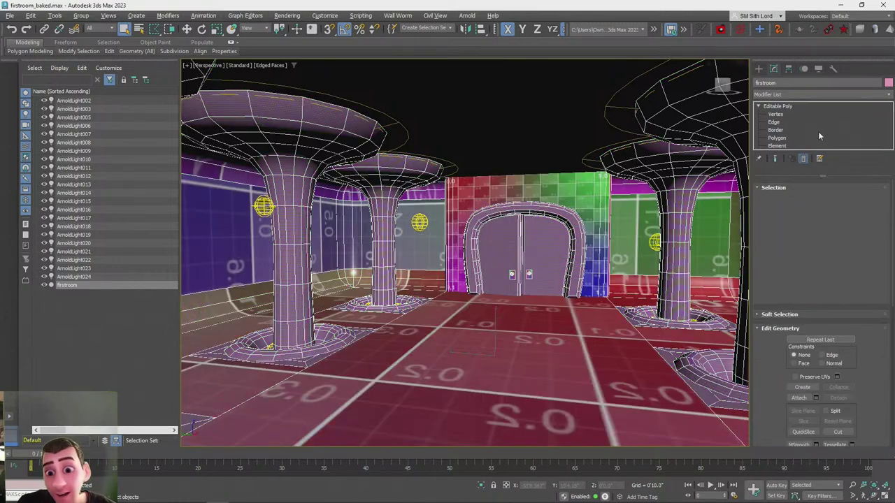
# Open Render To Texture for firstroom and try Unwrap Only with the object mapping set to Use Existing Channel
pyautogui.click(208, 15)
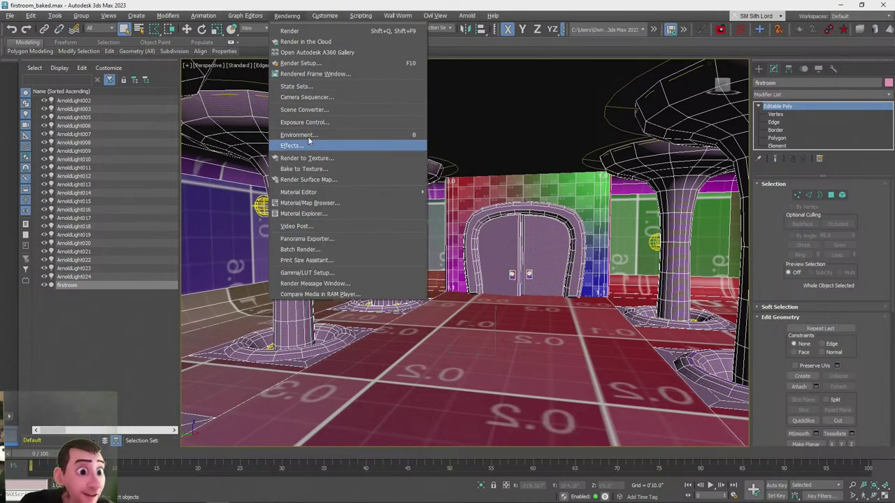
pyautogui.click(311, 159)
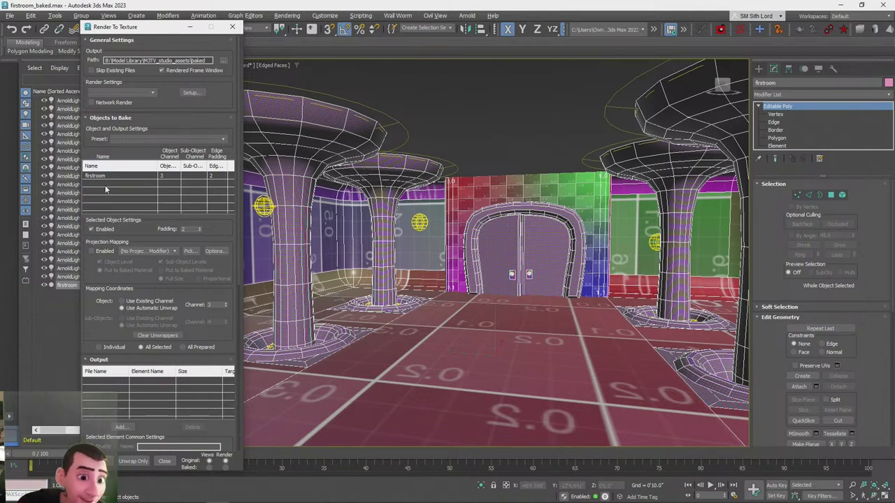
pyautogui.scroll(-5, 107, 335)
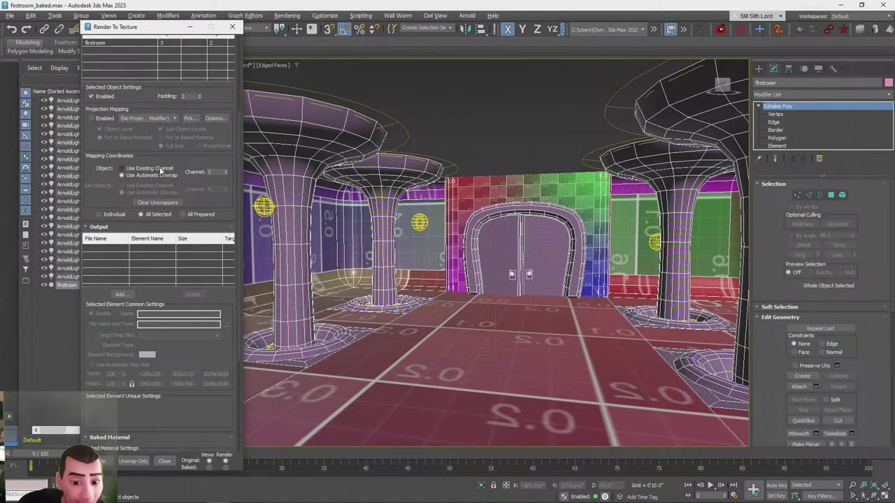
pyautogui.click(160, 169)
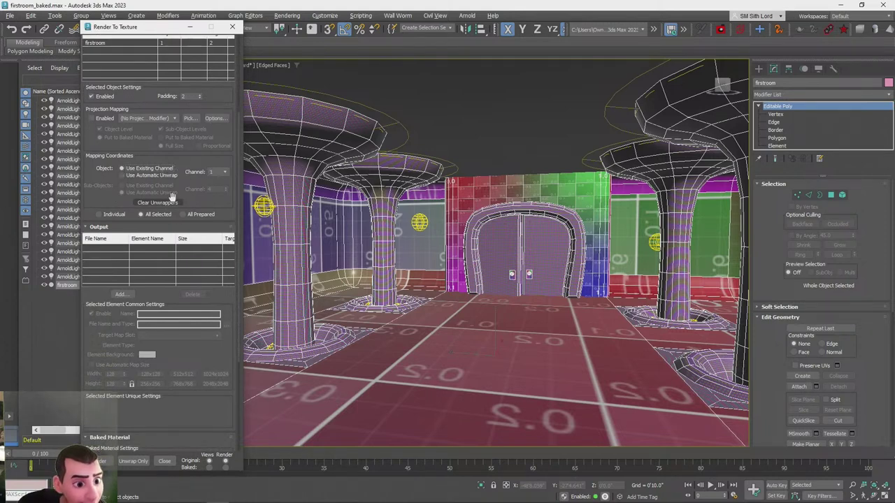
pyautogui.moveTo(222, 316); pyautogui.dragTo(218, 107)
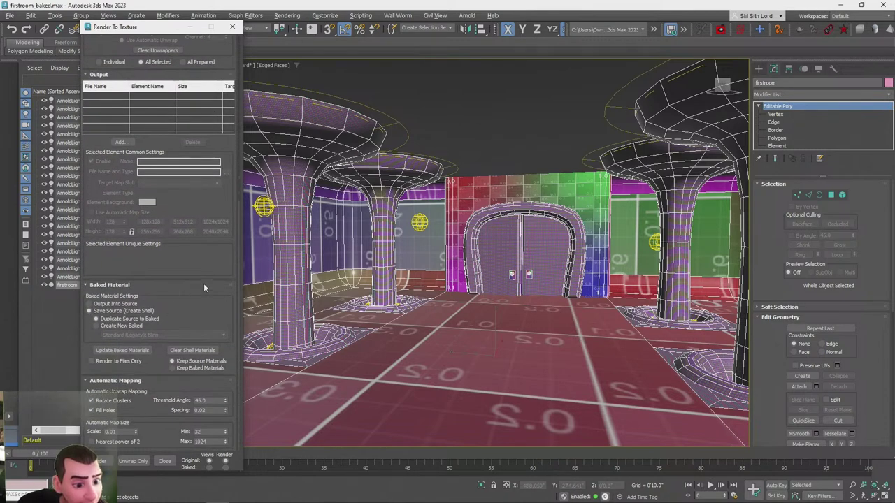
pyautogui.click(140, 462)
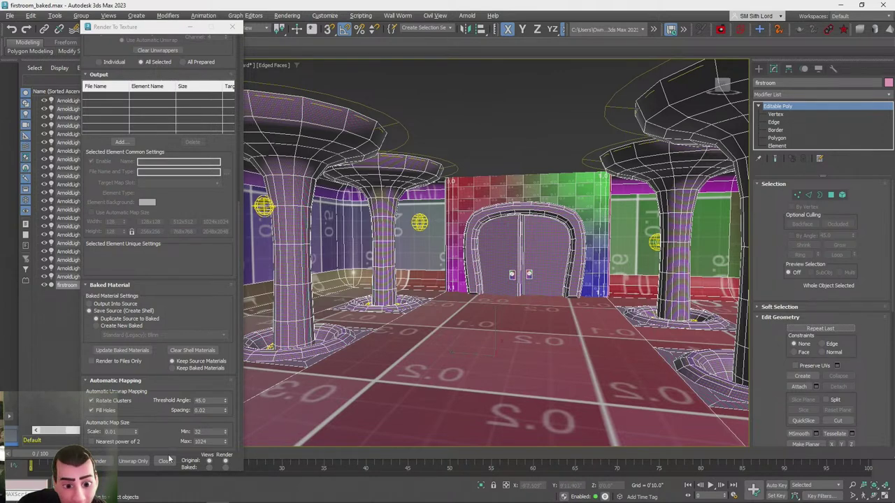
# Add a DiffuseMap output element for firstroom with a map size of 1024x1024
pyautogui.moveTo(150, 150); pyautogui.dragTo(153, 343)
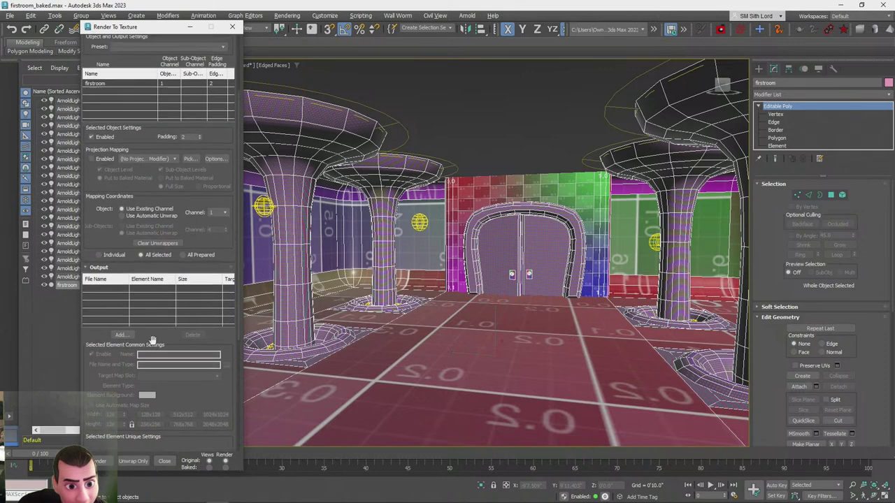
pyautogui.moveTo(208, 137); pyautogui.dragTo(205, 164)
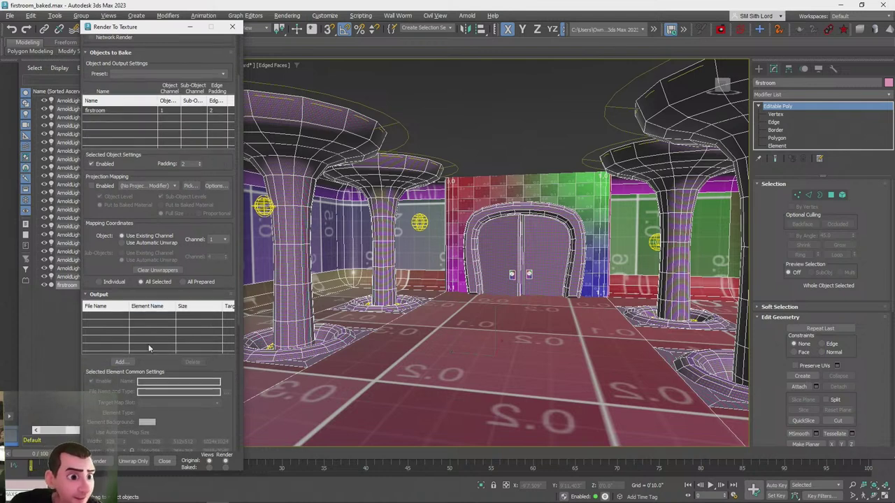
pyautogui.click(120, 362)
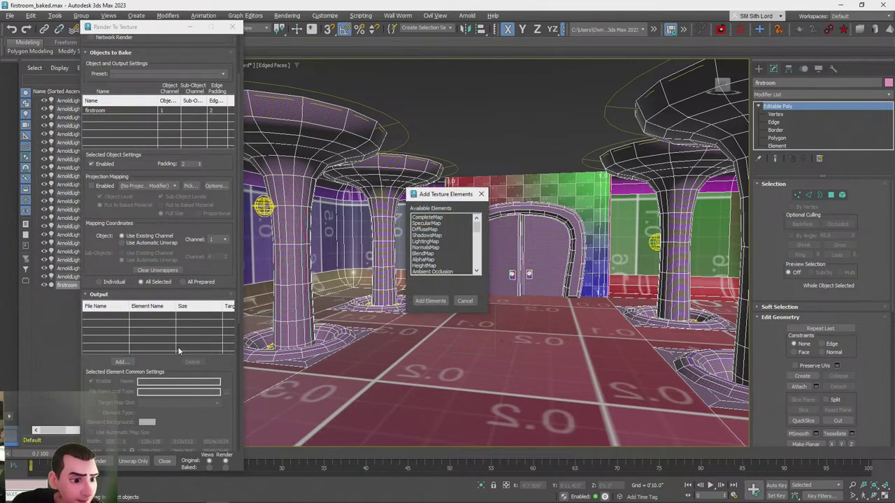
pyautogui.doubleClick(419, 229)
pyautogui.moveTo(206, 412); pyautogui.dragTo(223, 186)
pyautogui.click(215, 222)
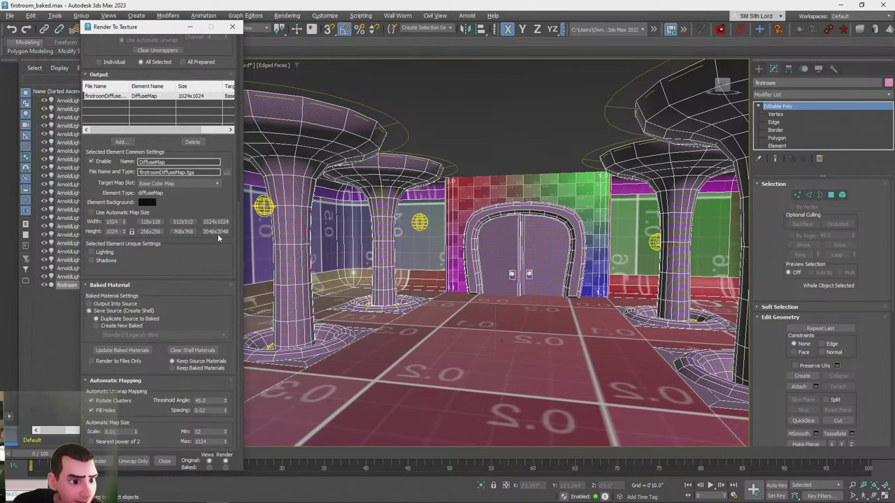
# Try to unwrap firstroom on its existing channel, and check the mesh at vertex level and from outside
pyautogui.click(133, 461)
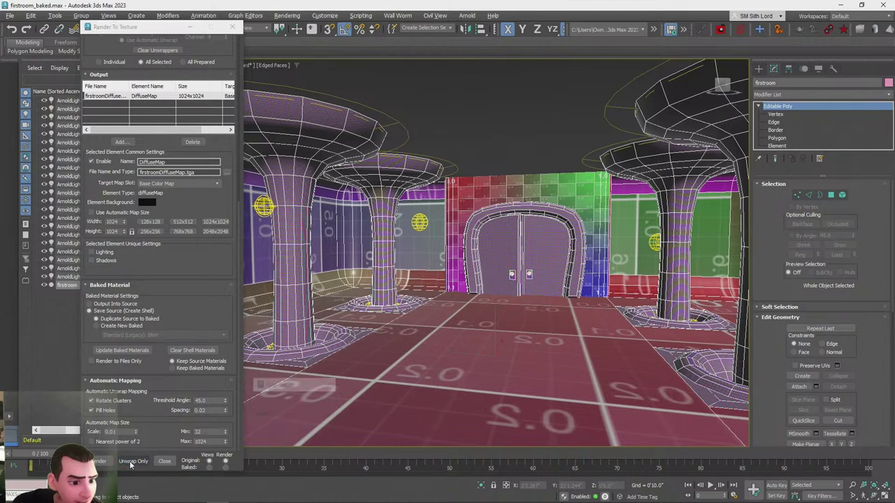
pyautogui.click(778, 113)
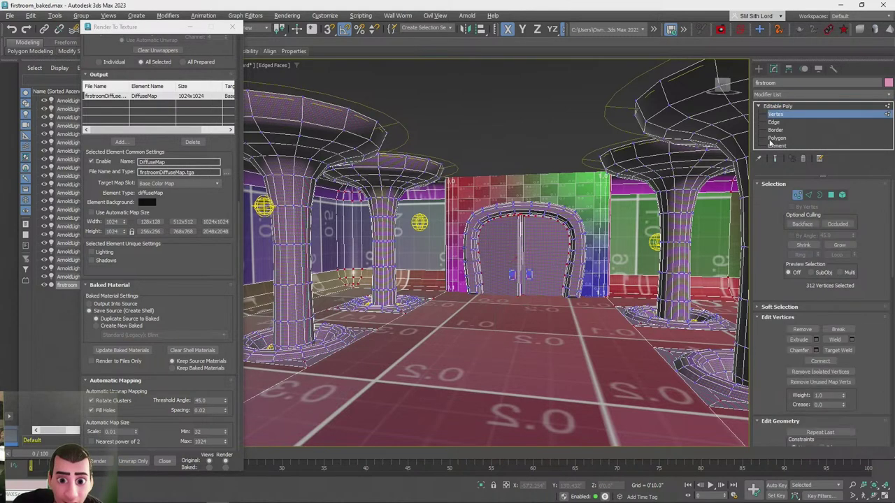
pyautogui.click(777, 114)
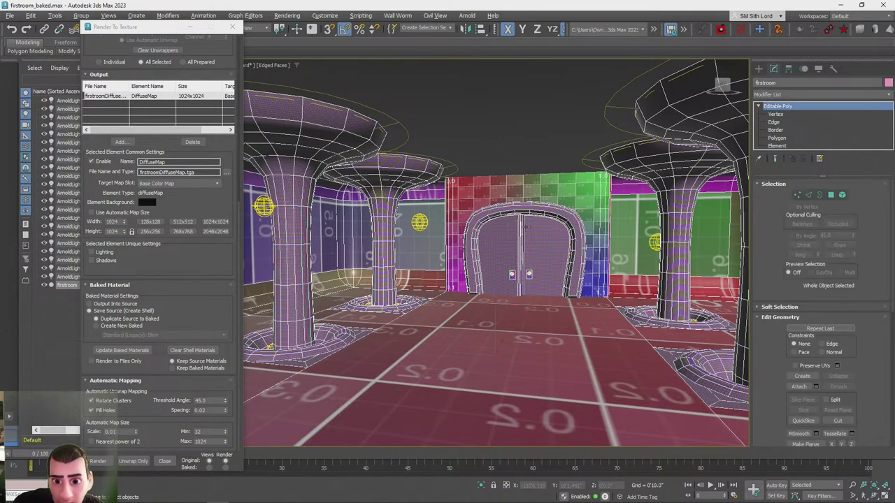
pyautogui.scroll(-8, 592, 211)
pyautogui.click(581, 294)
pyautogui.scroll(3, 585, 198)
pyautogui.click(484, 259)
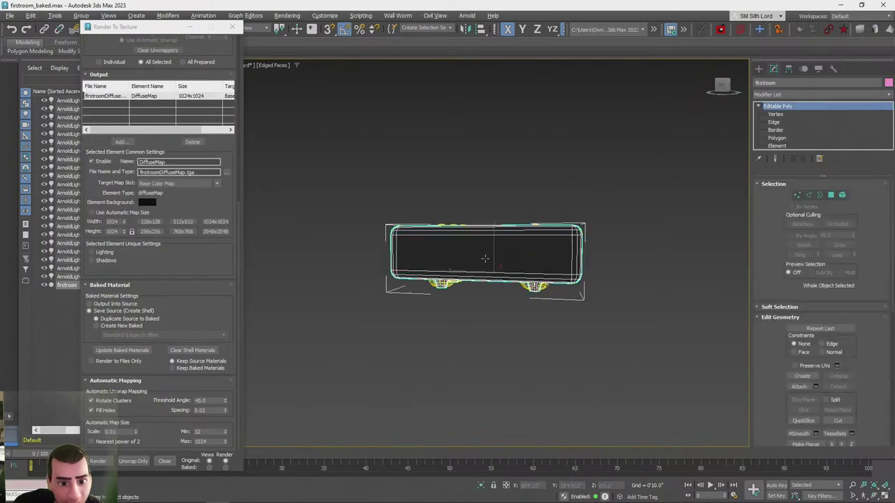
pyautogui.scroll(6, 502, 287)
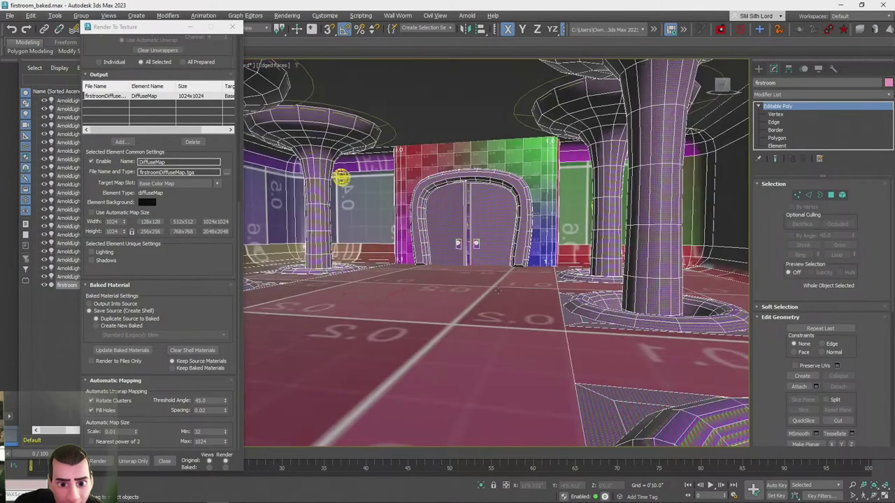
# Unwrap firstroom using Use Automatic Unwrap on channel 3, and close the Render To Texture dialog
pyautogui.scroll(5, 210, 180)
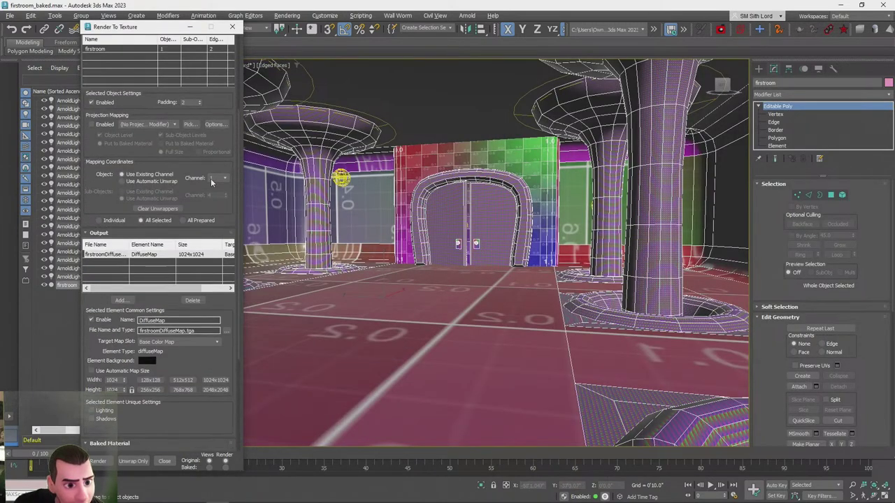
pyautogui.click(174, 181)
pyautogui.click(168, 182)
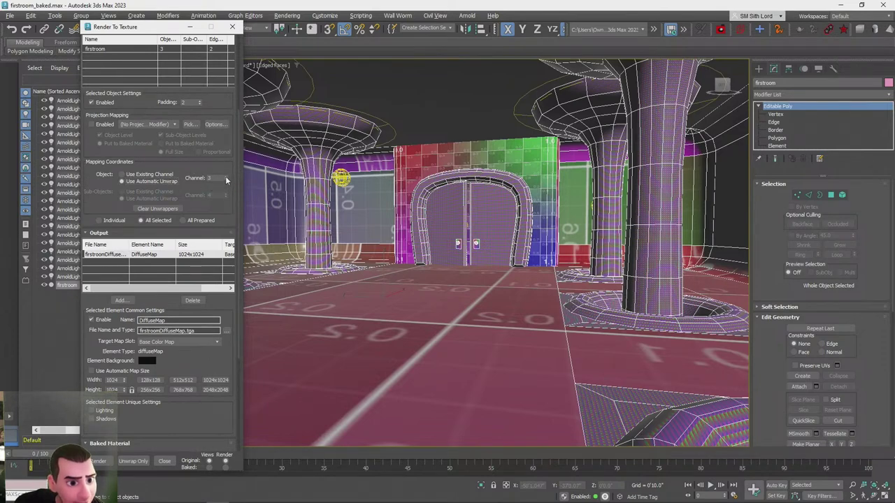
pyautogui.scroll(-3, 205, 138)
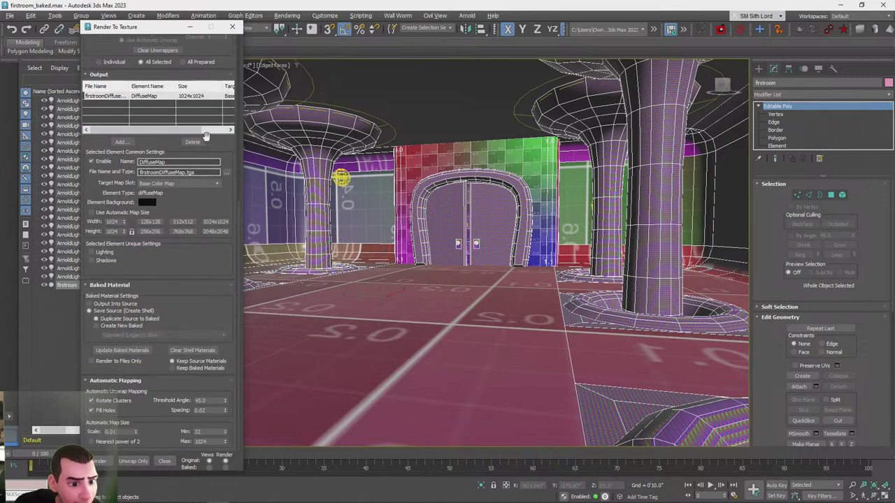
pyautogui.click(133, 461)
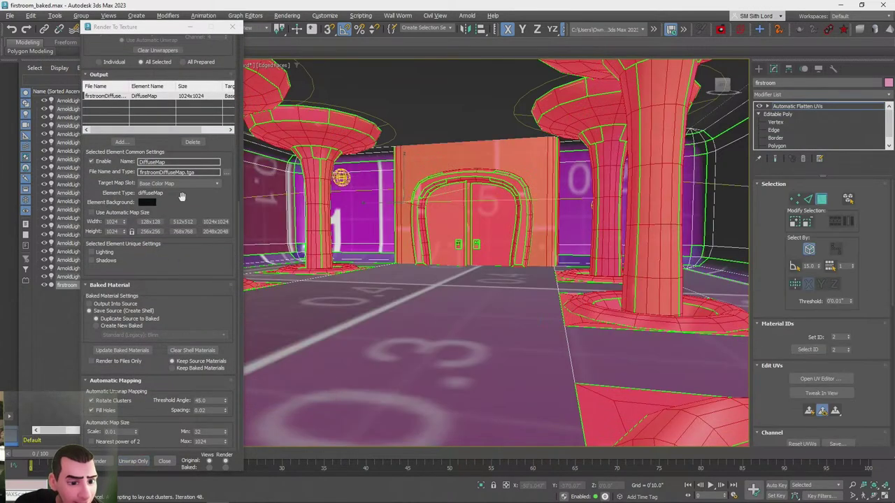
pyautogui.click(235, 26)
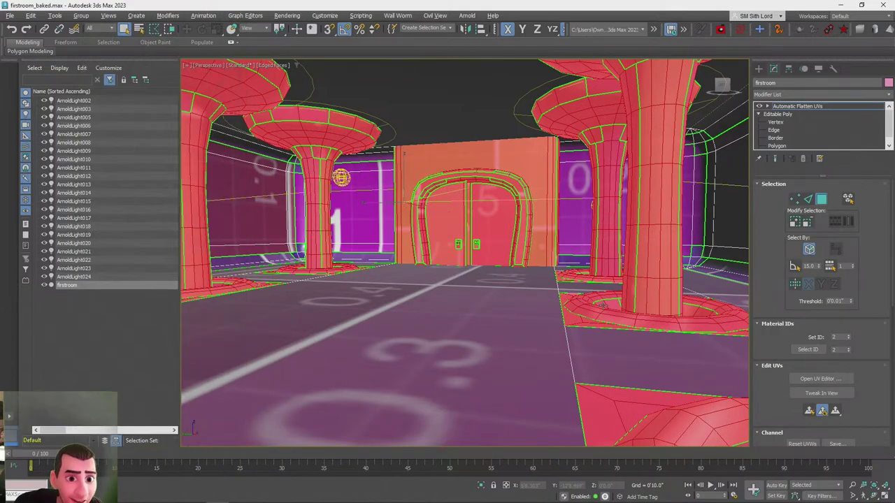
# Open the UV editor for the Automatic Flatten UVs modifier and clear the polygon selection
pyautogui.keyDown('alt'); pyautogui.moveTo(573, 333); pyautogui.dragTo(829, 378, button='middle'); pyautogui.keyUp('alt')
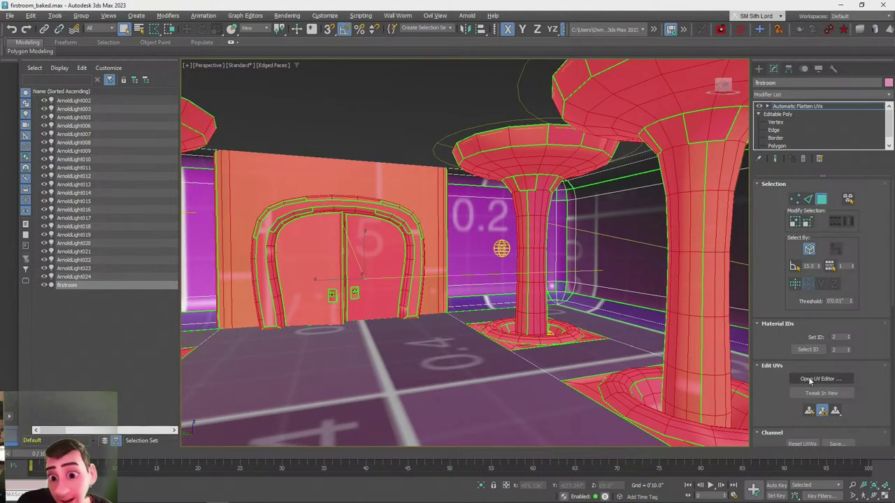
pyautogui.click(811, 379)
pyautogui.moveTo(103, 201); pyautogui.dragTo(144, 149, button='middle')
pyautogui.click(225, 273)
pyautogui.moveTo(216, 259); pyautogui.dragTo(185, 281, button='middle')
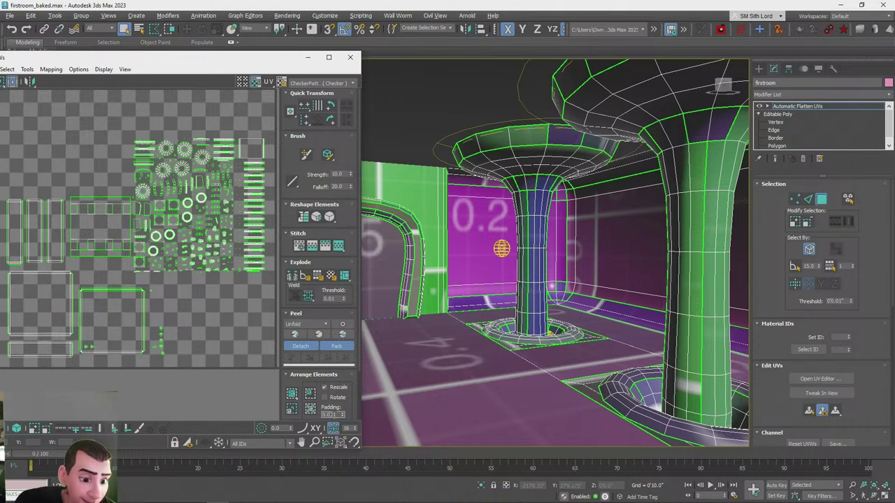
# Pack the flattened UV elements with Rotate enabled and a padding of 0.01, and inspect the layout for overlaps
pyautogui.click(325, 397)
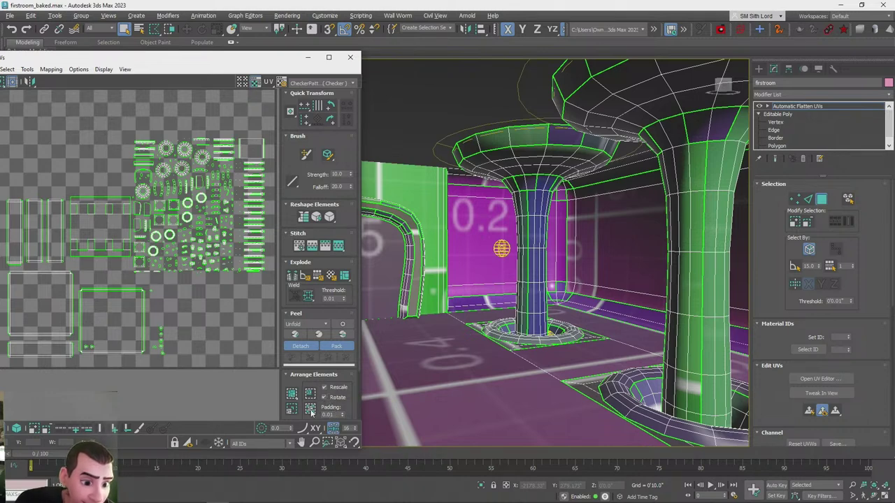
pyautogui.click(310, 409)
pyautogui.moveTo(172, 201); pyautogui.dragTo(171, 208, button='middle')
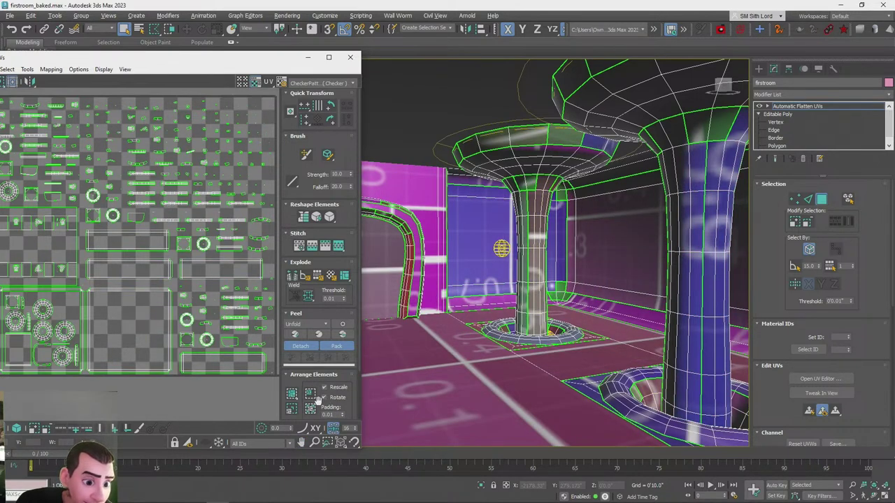
pyautogui.scroll(5, 135, 175)
pyautogui.scroll(5, 134, 174)
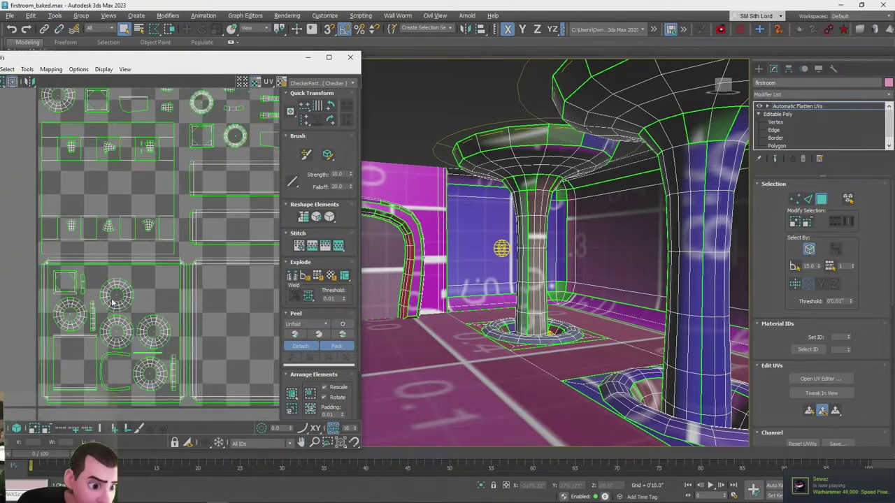
pyautogui.scroll(4, 111, 301)
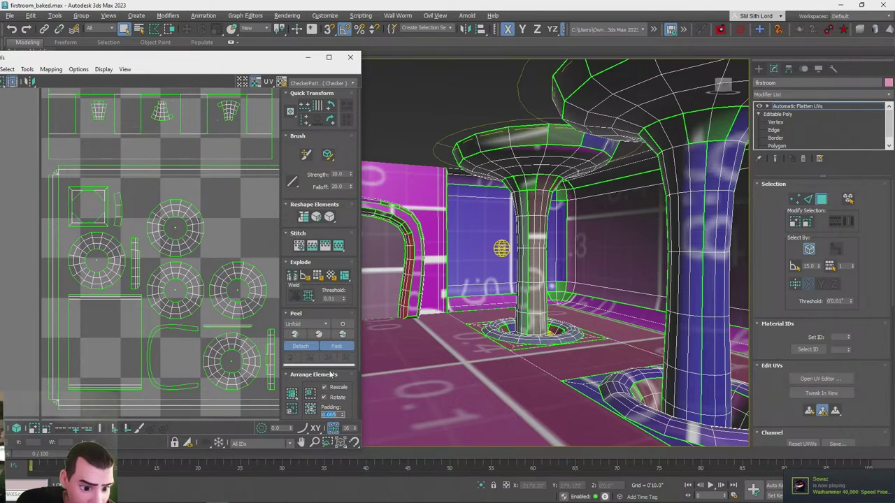
# Repack the UV elements with a padding of 0.005, also trying Pack Custom, and inspect the layout
pyautogui.click(310, 409)
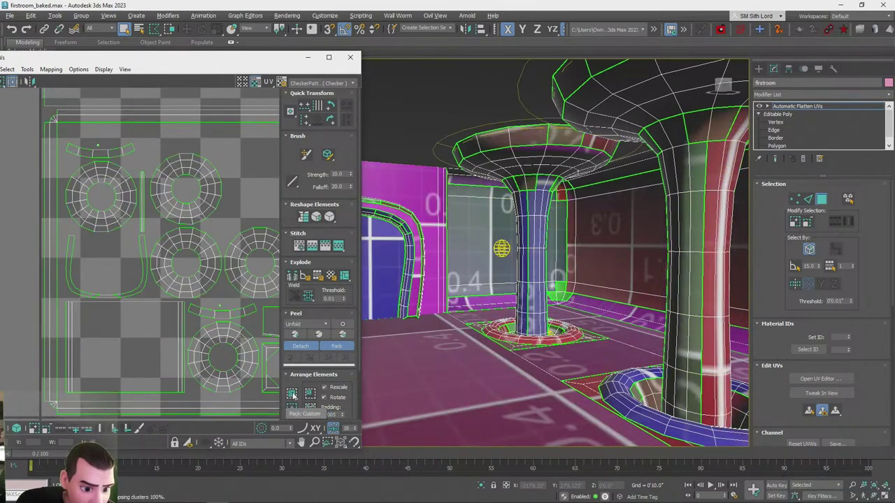
pyautogui.click(293, 395)
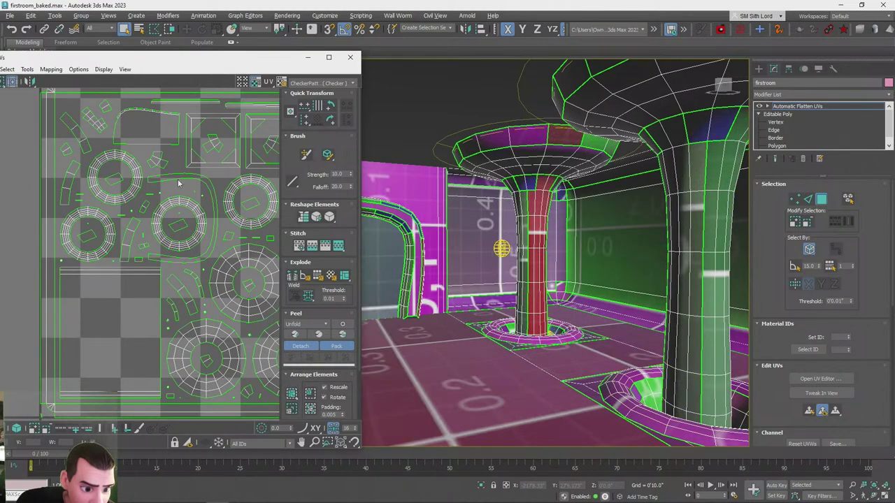
pyautogui.moveTo(174, 202); pyautogui.dragTo(140, 225, button='middle')
pyautogui.scroll(-6, 140, 225)
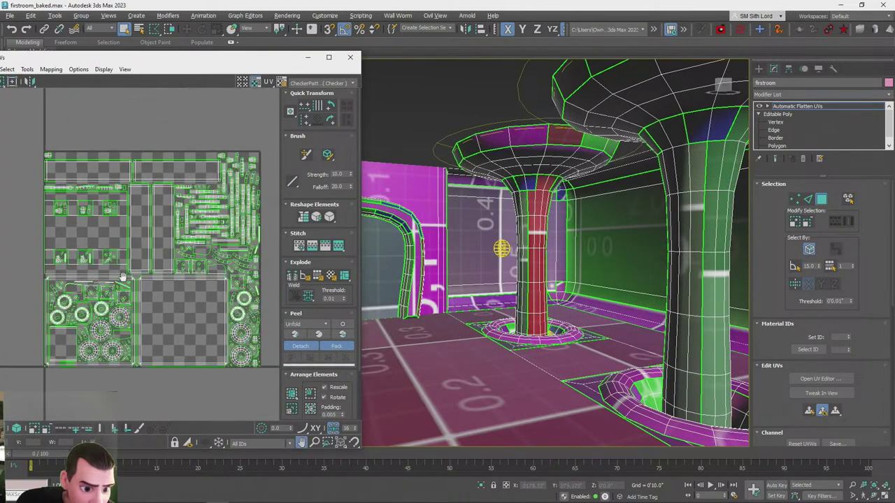
# Pack the UV elements again and apply Pack Custom with a padding of 0.01
pyautogui.click(310, 409)
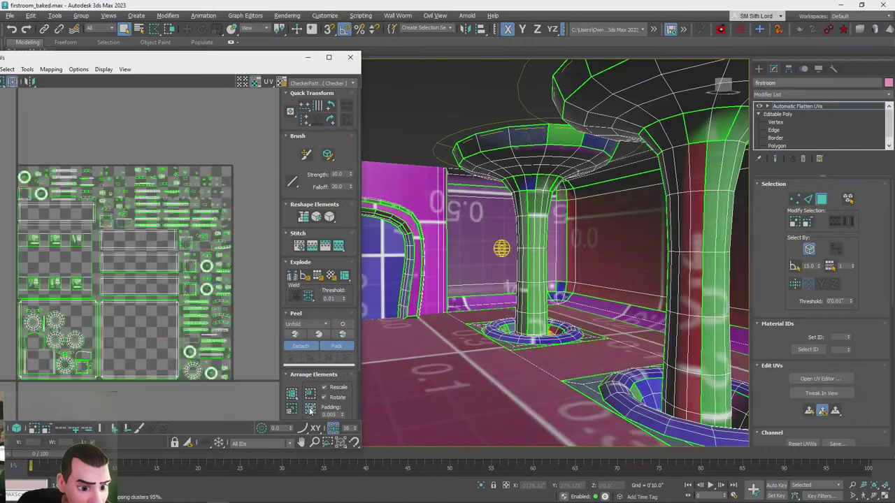
pyautogui.click(293, 395)
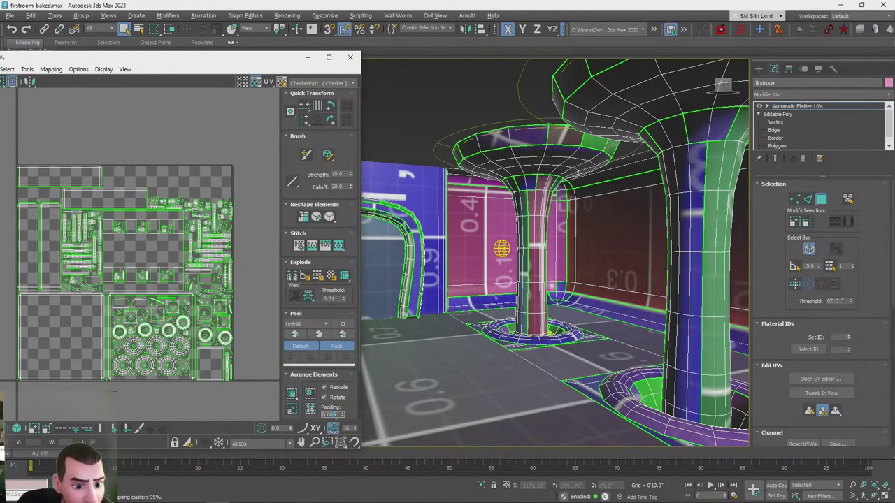
pyautogui.click(294, 395)
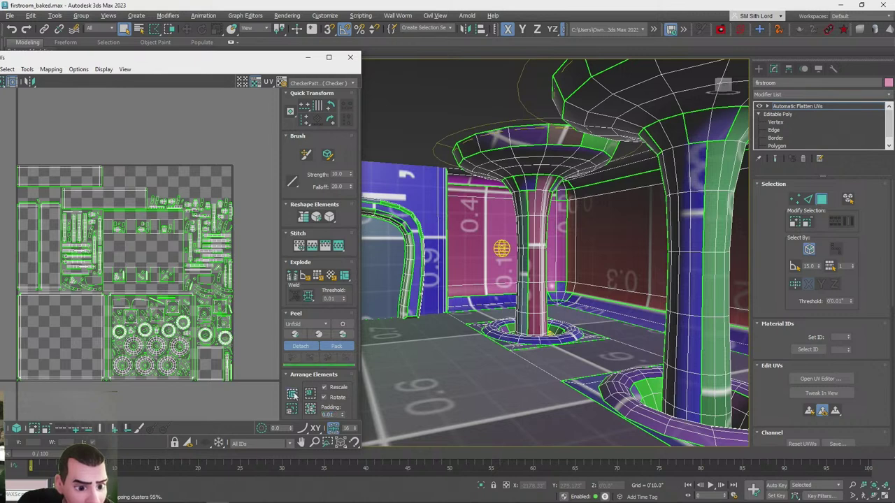
# Repack the UV elements repeatedly with Rescale and Rotate enabled, trying an alternative packing method before finishing with Pack Custom
pyautogui.moveTo(170, 236); pyautogui.dragTo(190, 242, button='middle')
pyautogui.click(293, 395)
pyautogui.click(293, 394)
pyautogui.click(293, 395)
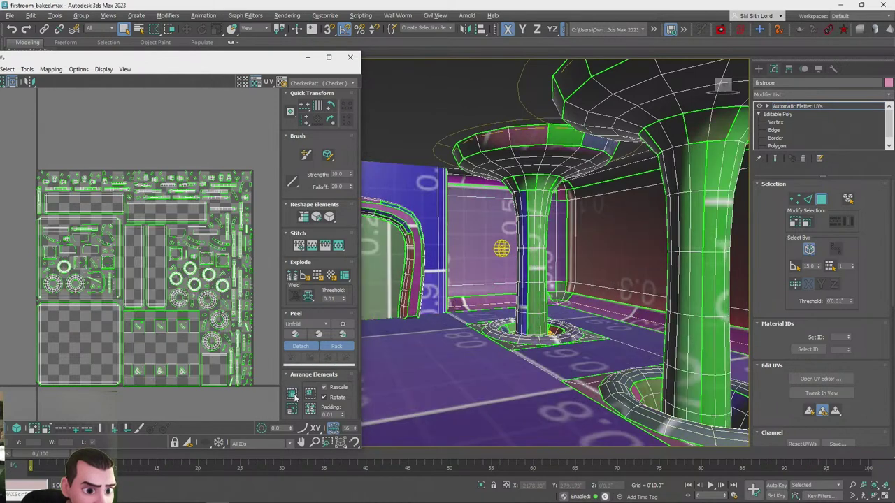
pyautogui.click(293, 395)
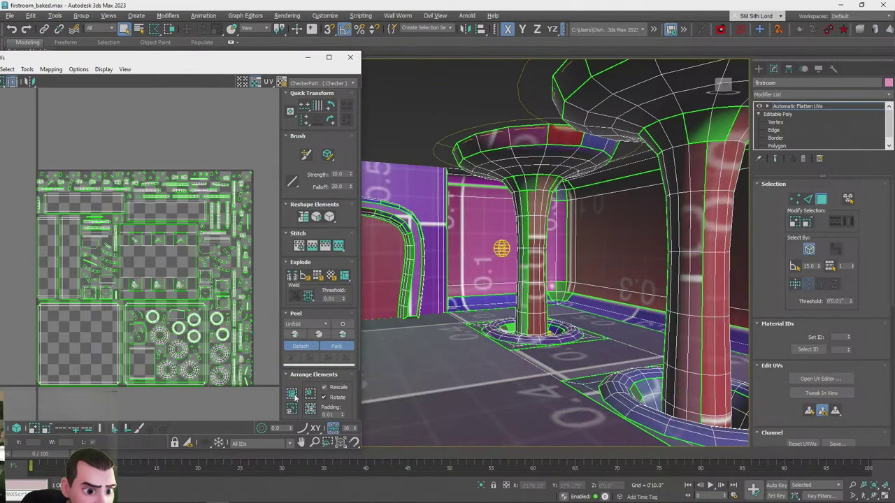
pyautogui.click(294, 411)
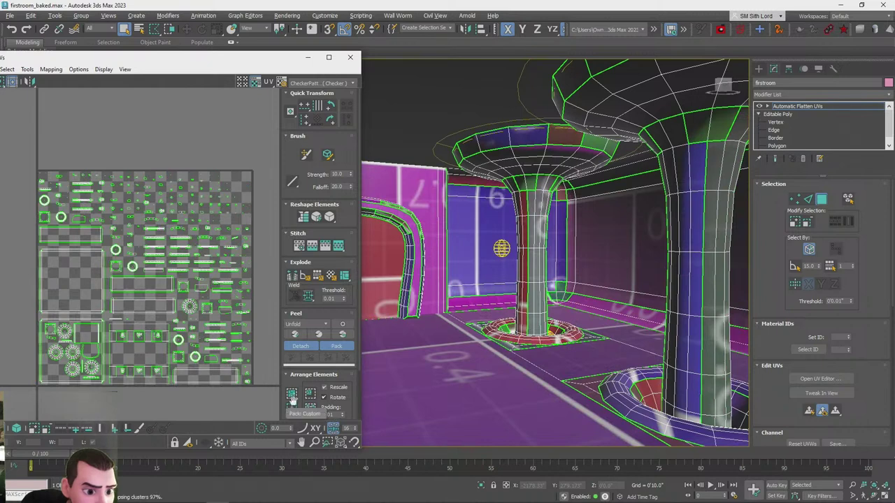
pyautogui.click(293, 395)
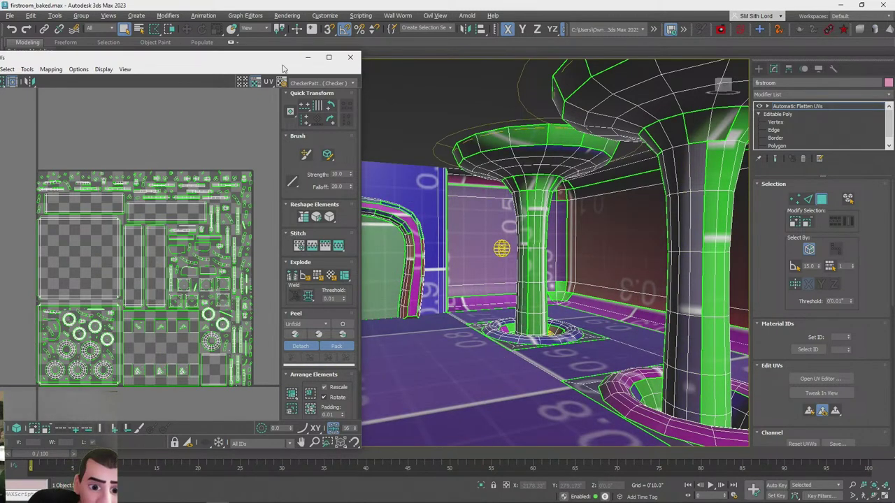
# Close the UV editor and collapse the firstroom object's entire modifier stack into the Editable Poly
pyautogui.click(350, 58)
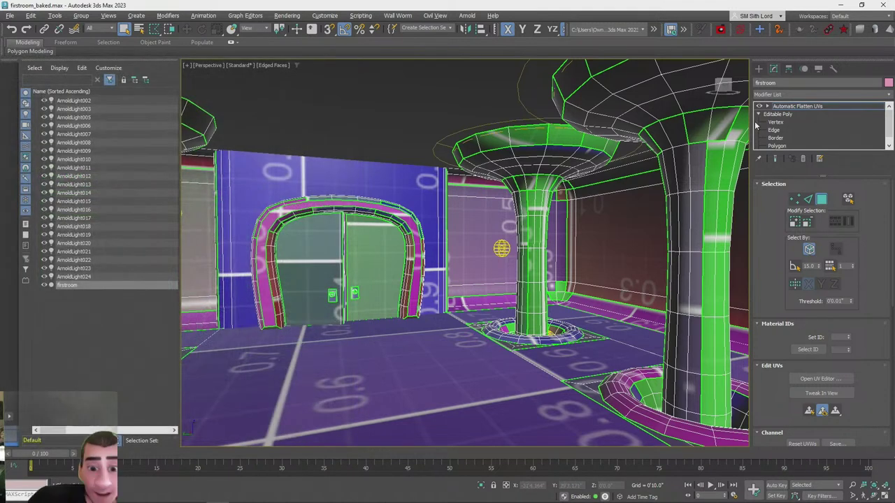
pyautogui.rightClick(794, 107)
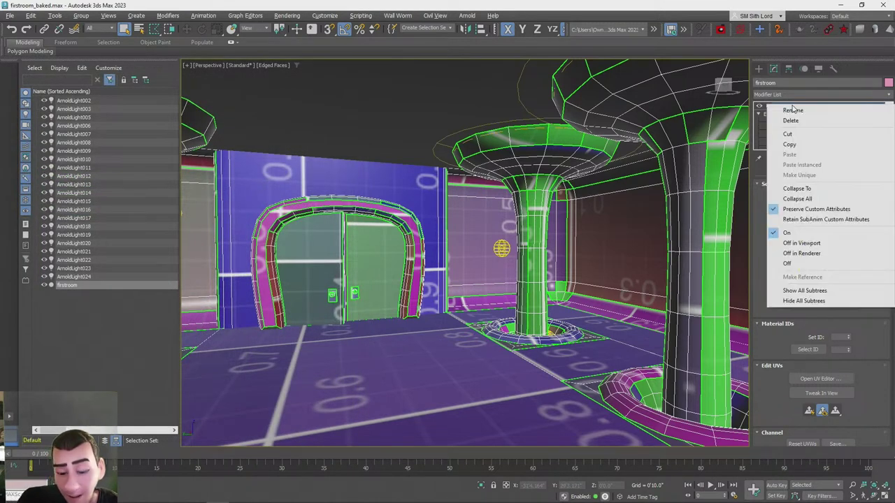
pyautogui.click(804, 198)
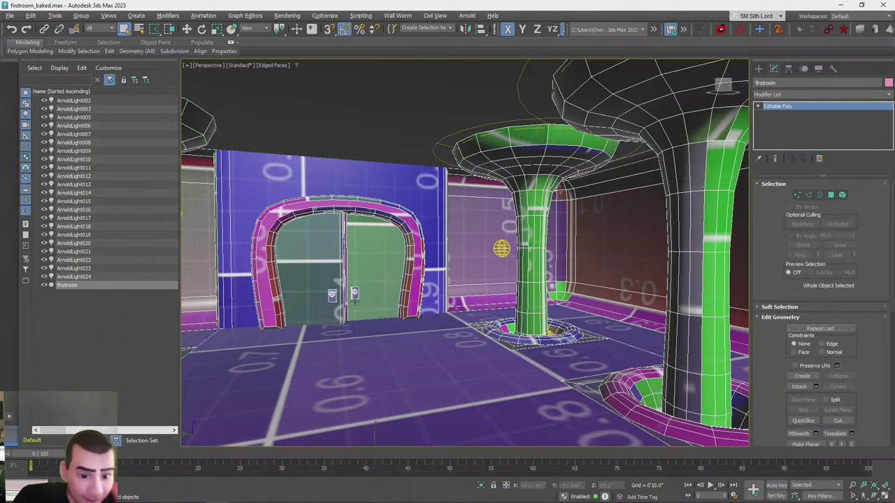
# Delete the skin bitmap feeding the room material's Base Color Map and close the Slate Material Editor
pyautogui.scroll(-8, 516, 342)
pyautogui.click(552, 353)
pyautogui.scroll(5, 522, 344)
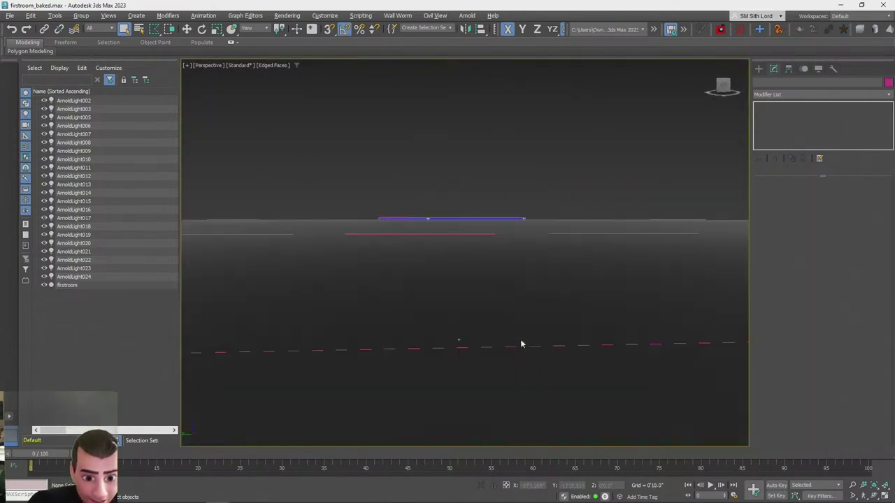
pyautogui.scroll(4, 522, 343)
pyautogui.keyDown('alt'); pyautogui.moveTo(522, 343); pyautogui.dragTo(479, 361, button='middle'); pyautogui.keyUp('alt')
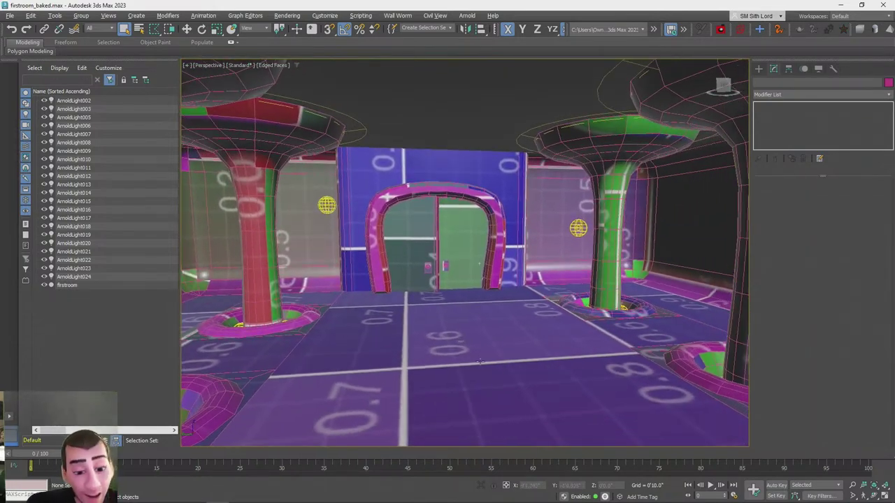
pyautogui.click(480, 362)
pyautogui.press('m')
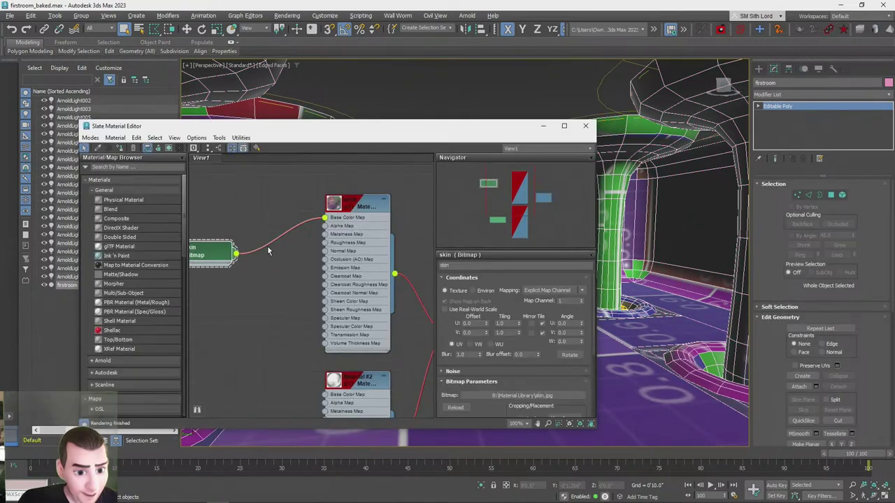
pyautogui.moveTo(227, 262); pyautogui.dragTo(247, 306)
pyautogui.press('Delete')
pyautogui.click(586, 126)
# Test-render the perspective view of the room to check its lighting, and close the rendered frame
pyautogui.hotkey('shift', 'q')
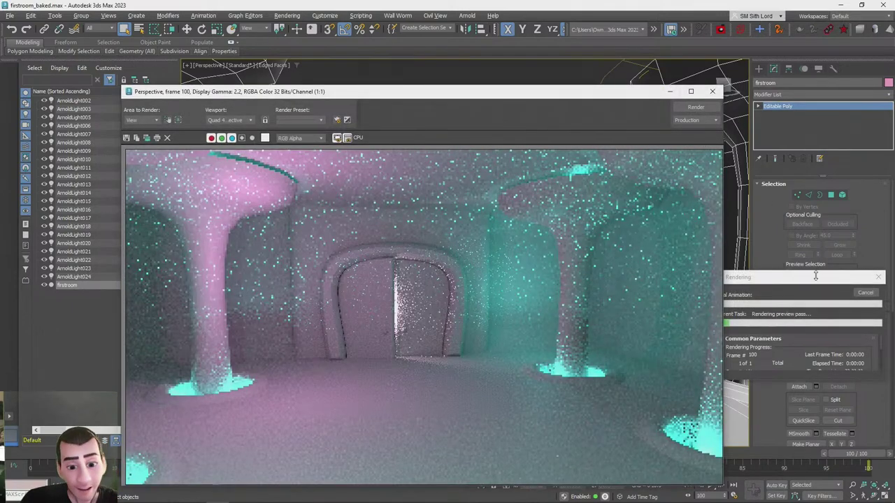
pyautogui.click(713, 92)
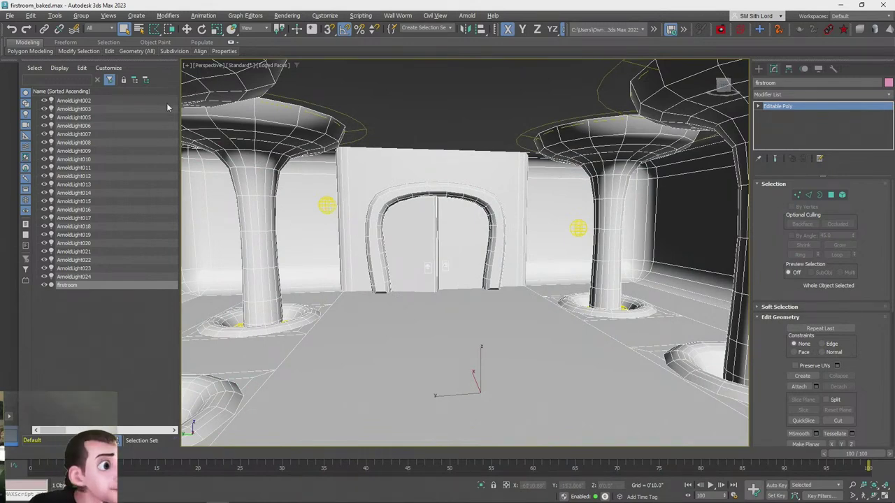
pyautogui.moveTo(624, 501)
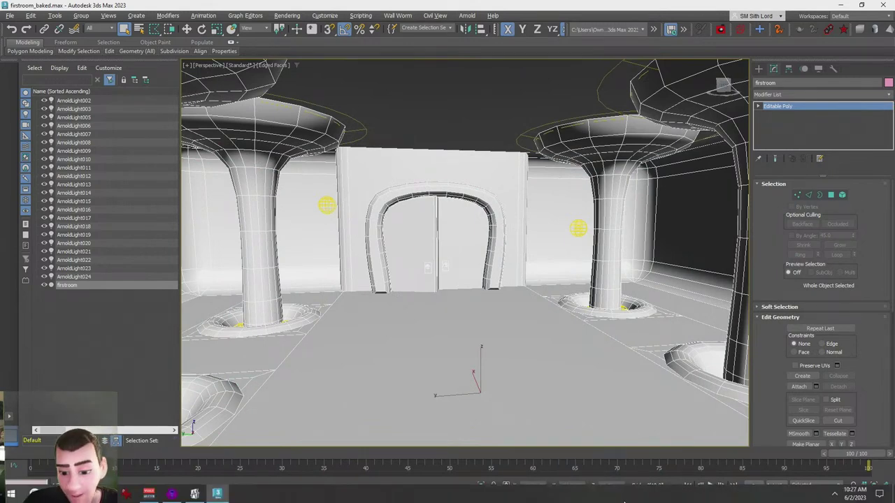
# Open Bake to Texture and add a Beauty map for the firstroom object to the baking queue
pyautogui.click(287, 15)
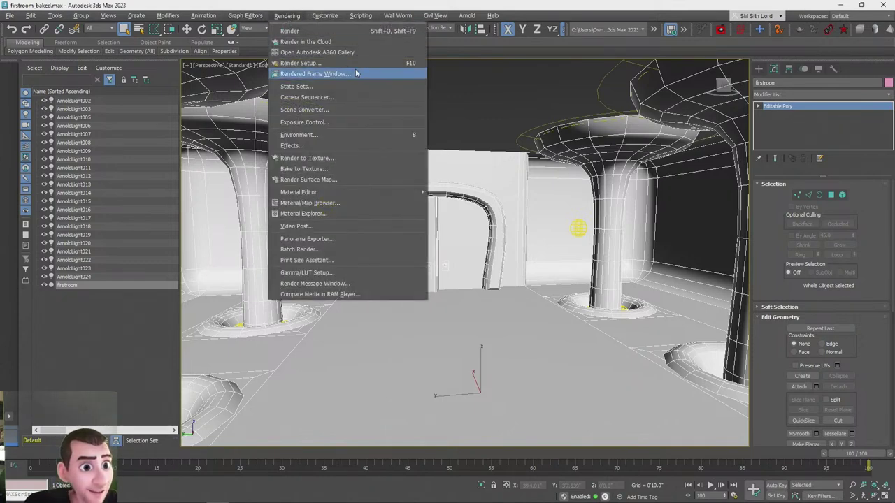
pyautogui.click(317, 170)
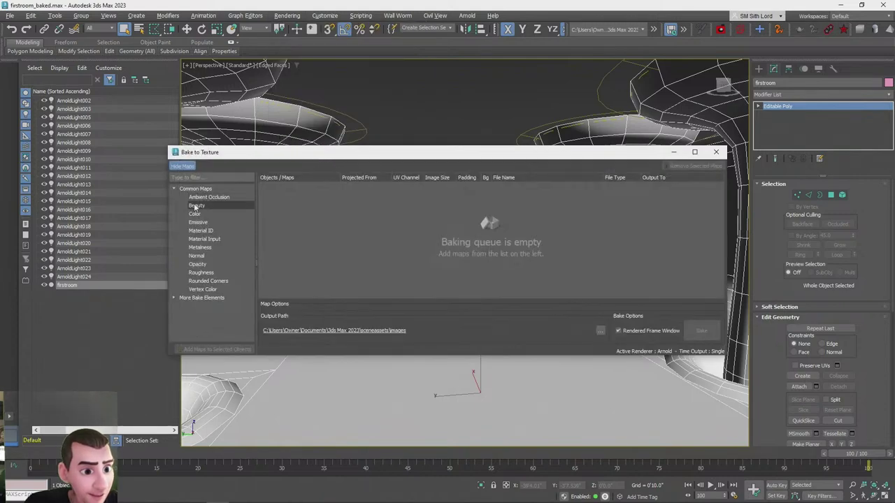
pyautogui.click(196, 205)
pyautogui.click(216, 349)
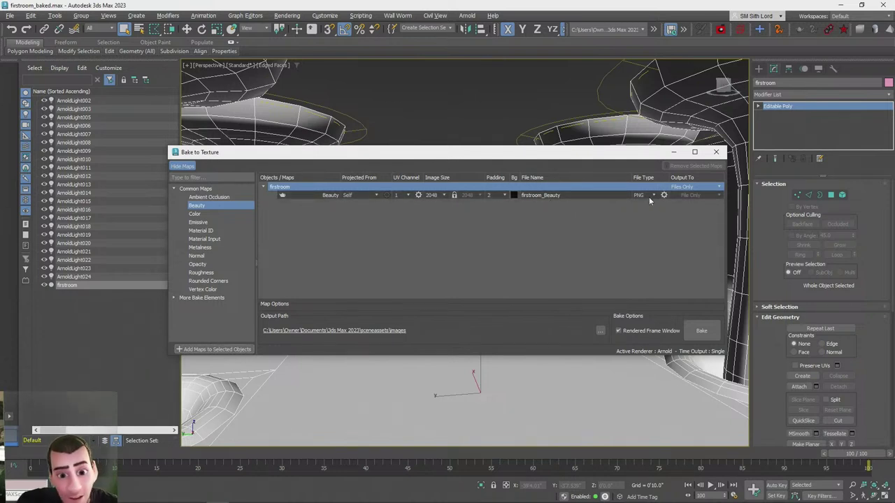
# Set the bake output to a new glTF material and route the Beauty map to its Emission Map
pyautogui.click(704, 187)
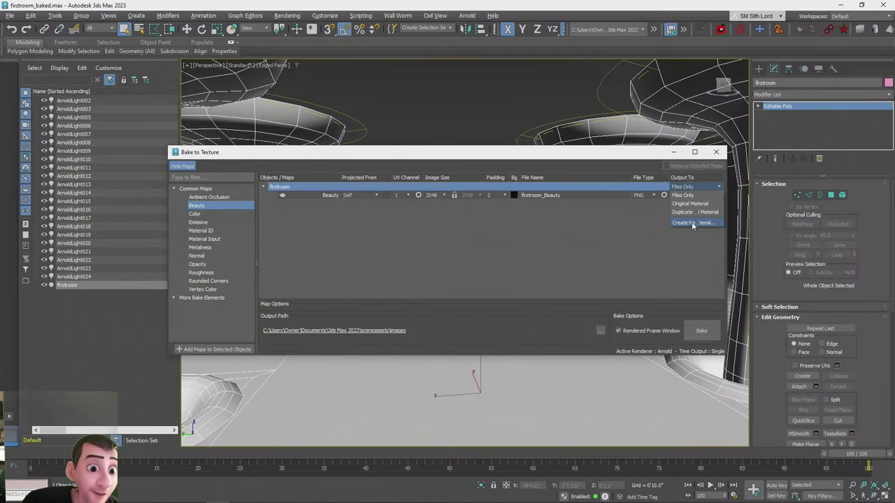
pyautogui.click(691, 222)
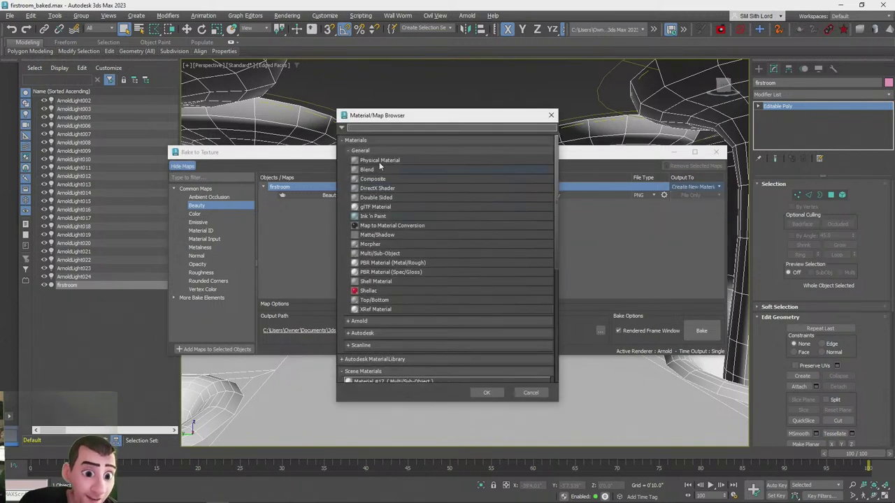
pyautogui.write('glt')
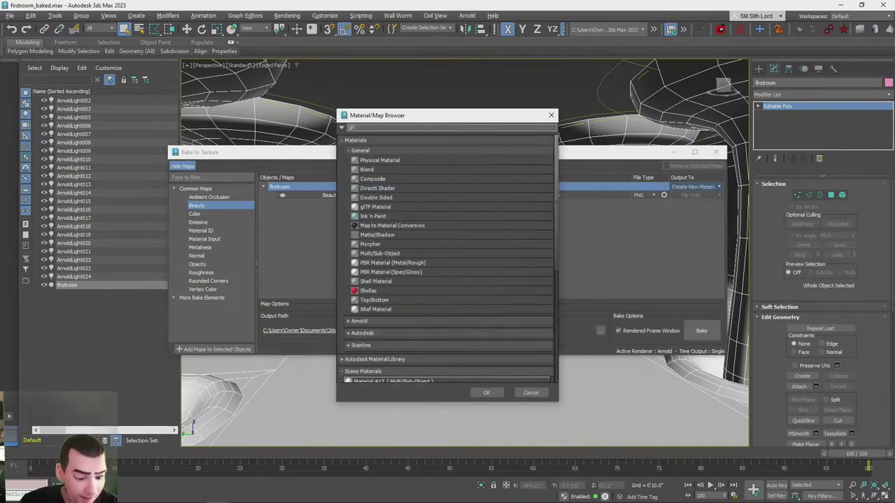
pyautogui.write('f')
pyautogui.doubleClick(358, 138)
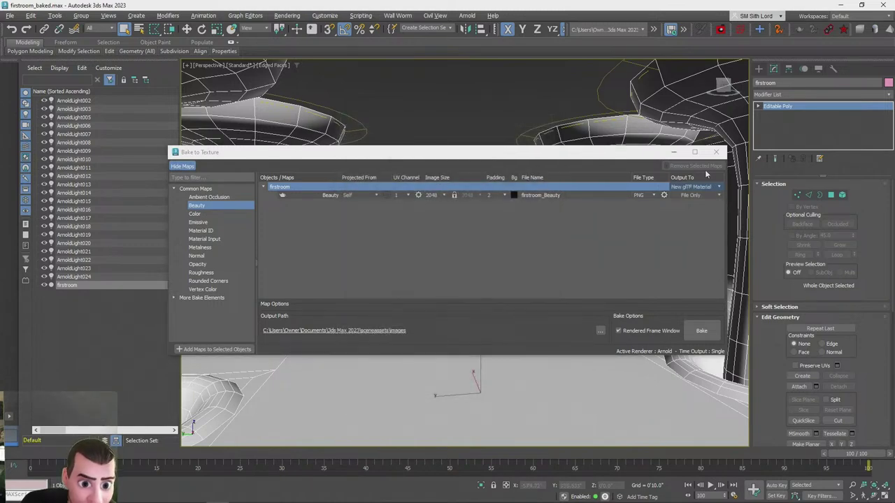
pyautogui.click(707, 197)
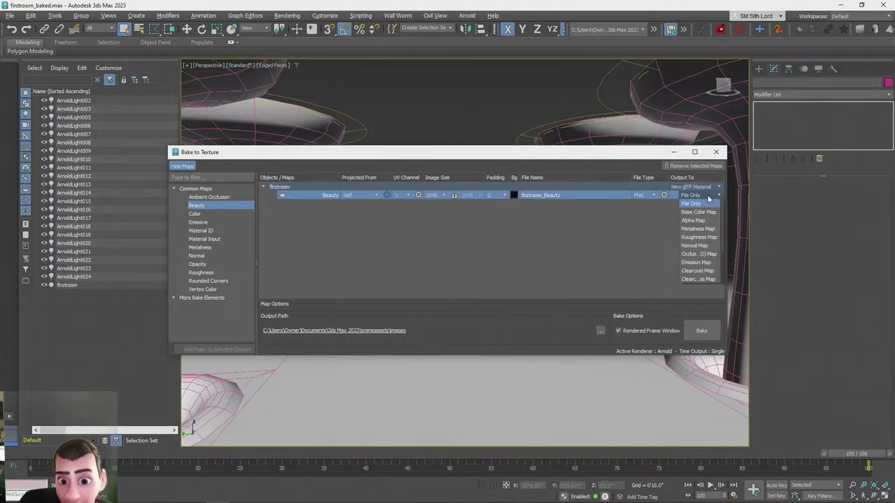
pyautogui.click(697, 262)
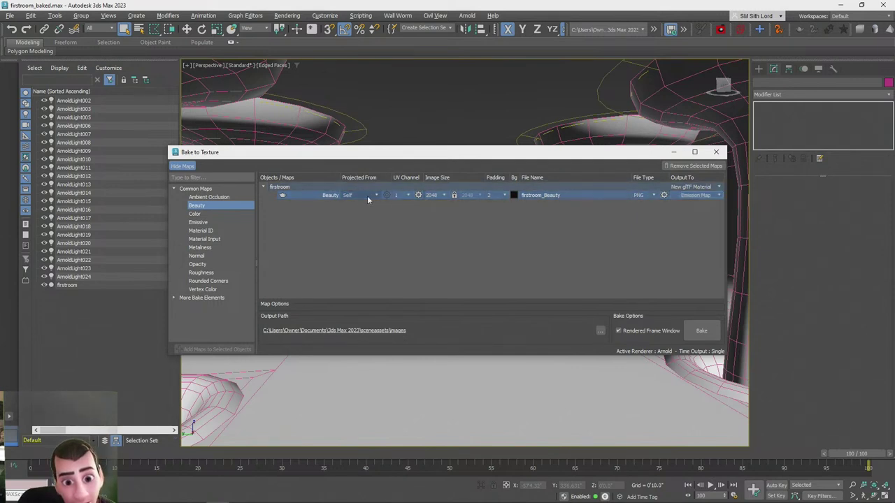
pyautogui.click(286, 196)
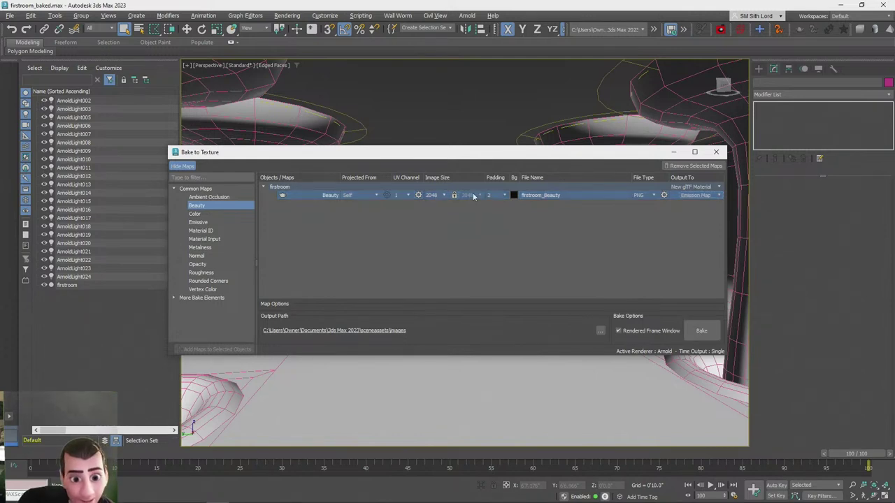
# Set the Beauty map's padding to 8, also trying 4, and start the bake
pyautogui.click(505, 195)
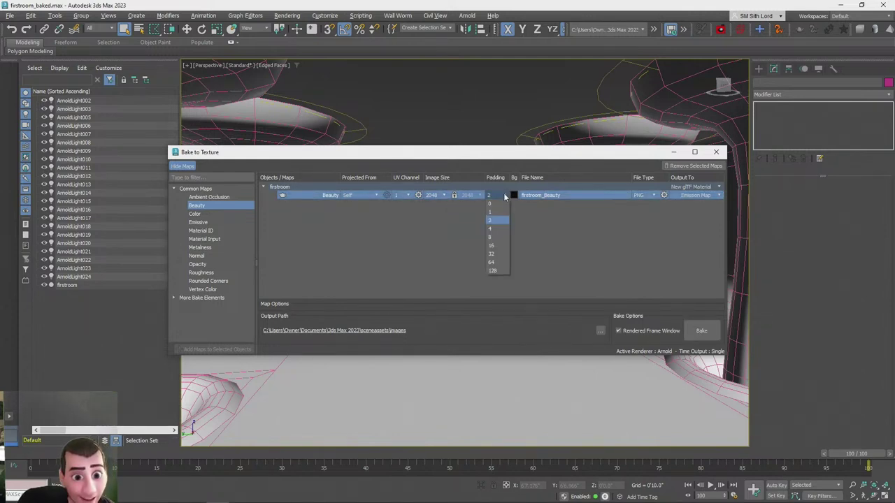
pyautogui.click(492, 237)
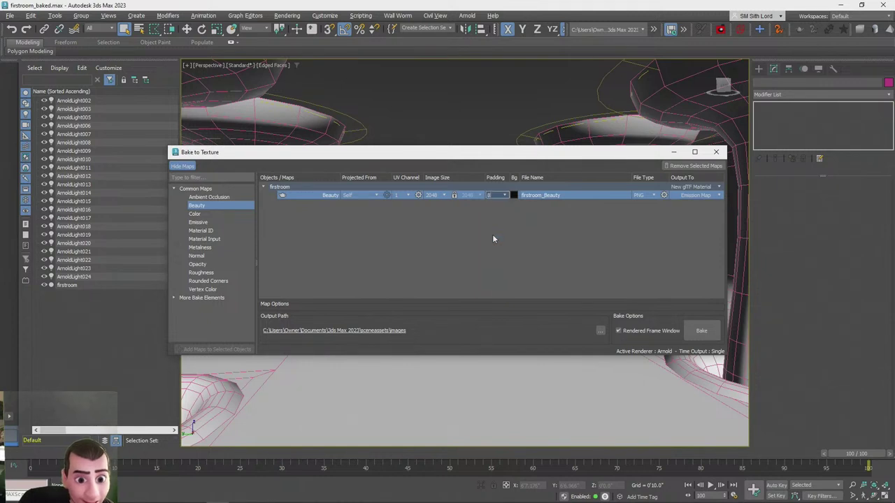
pyautogui.click(505, 195)
pyautogui.click(497, 230)
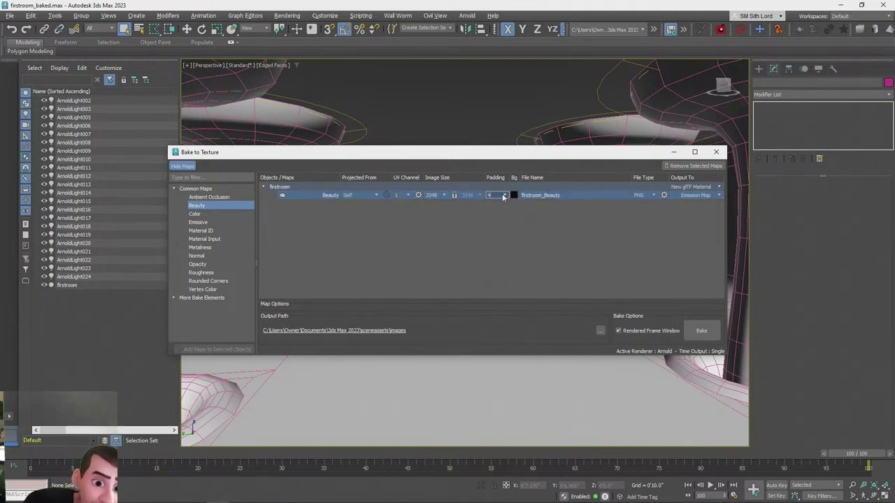
pyautogui.click(505, 195)
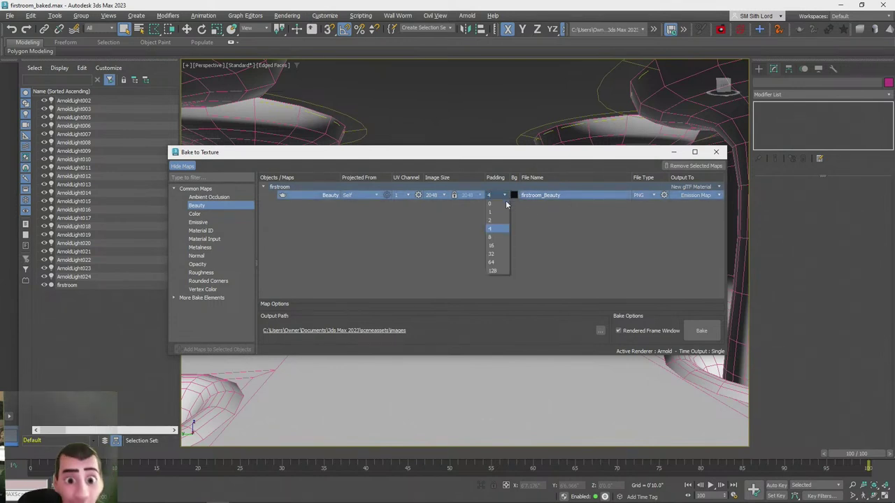
pyautogui.click(493, 237)
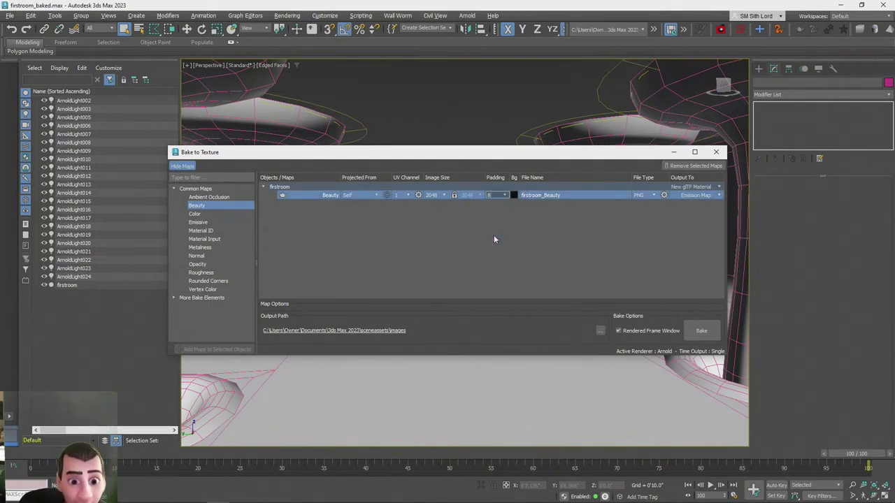
pyautogui.click(505, 195)
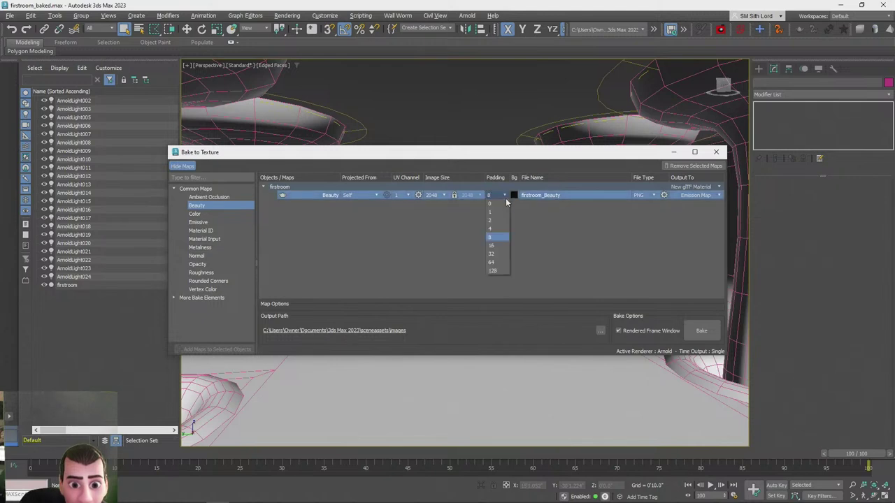
pyautogui.click(495, 237)
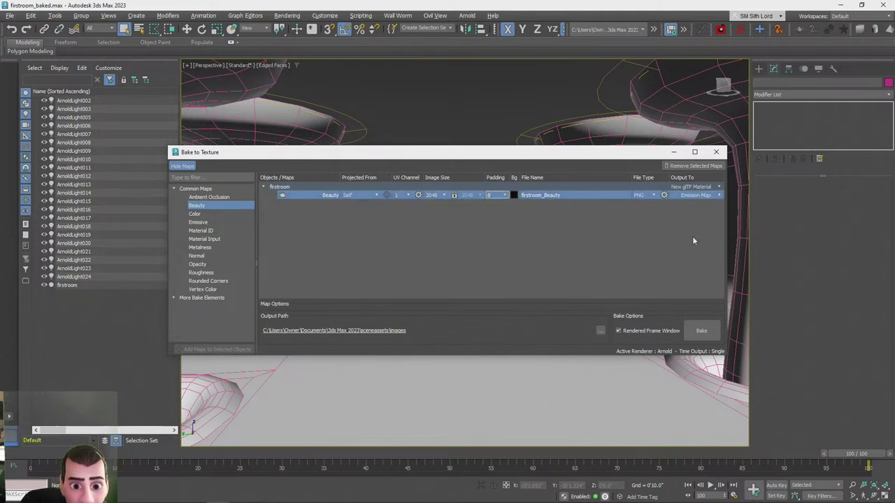
pyautogui.click(696, 334)
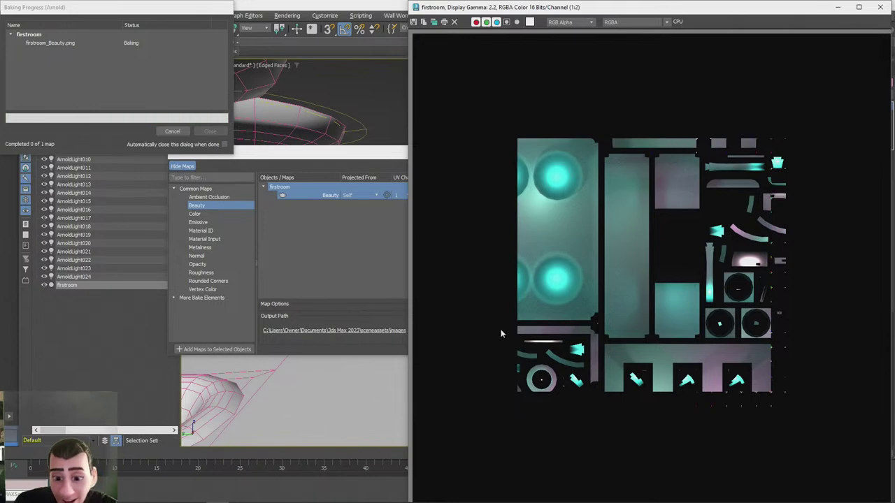
# Switch to File Explorer and open the bake output folder Documents\3ds Max 2023\sceneassets\images
pyautogui.click(80, 493)
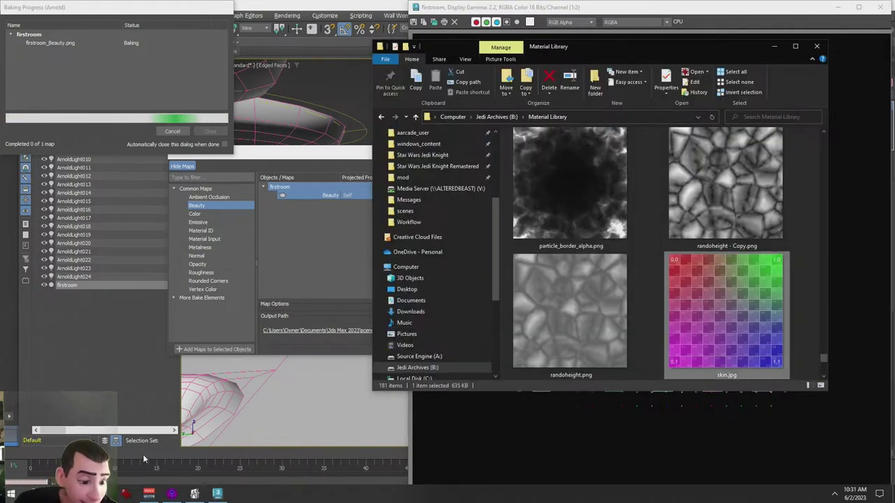
pyautogui.click(419, 301)
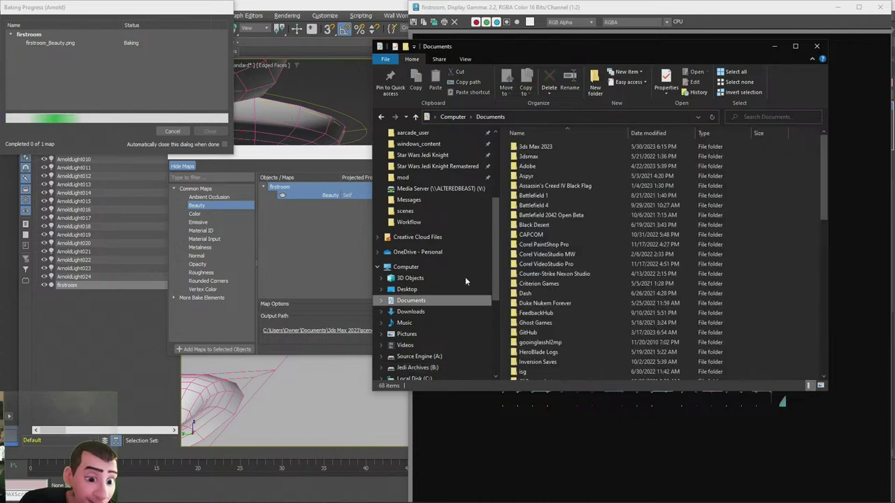
pyautogui.doubleClick(548, 148)
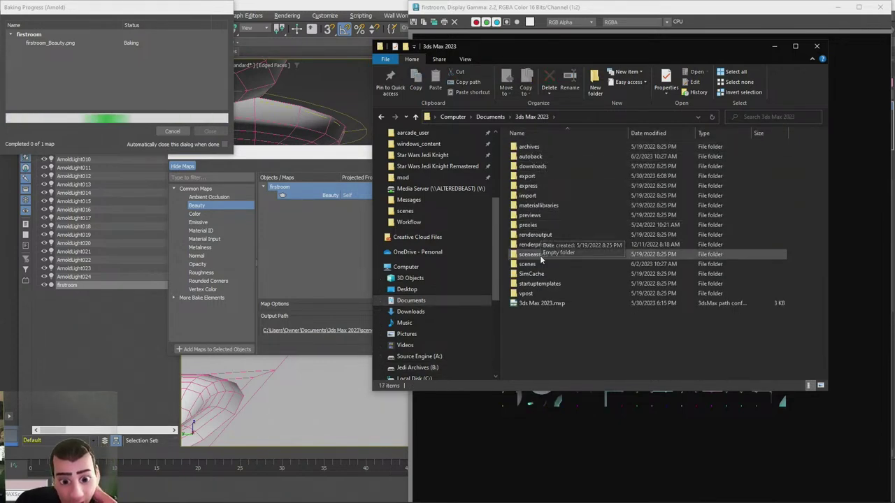
pyautogui.doubleClick(534, 254)
pyautogui.doubleClick(527, 156)
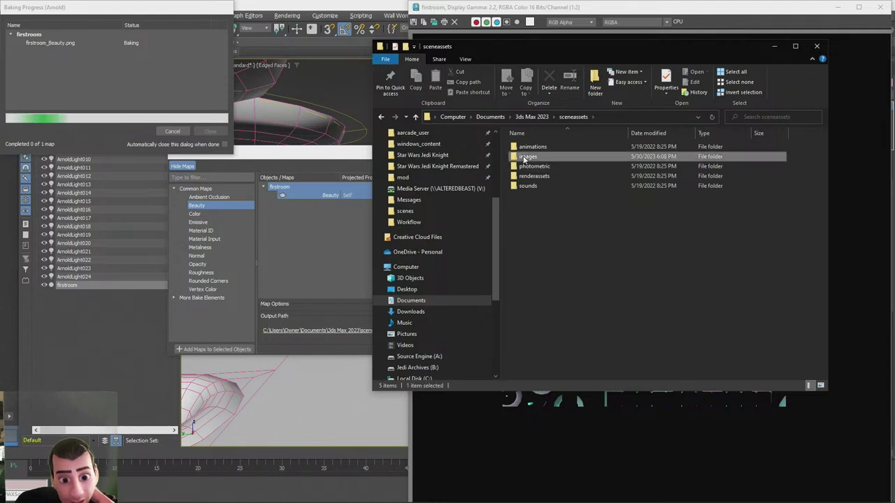
# Browse the images folder and view arnoldtest_Beauty - Copy.png, then close it
pyautogui.scroll(-4, 730, 274)
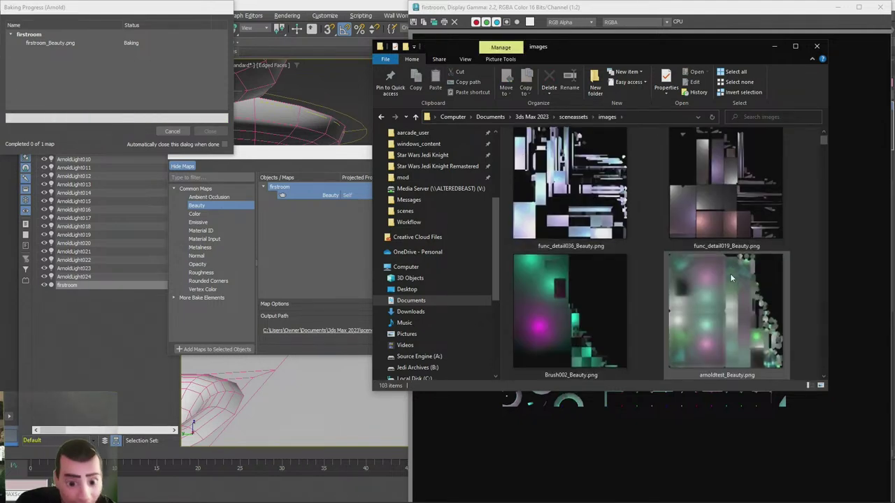
pyautogui.scroll(2, 729, 274)
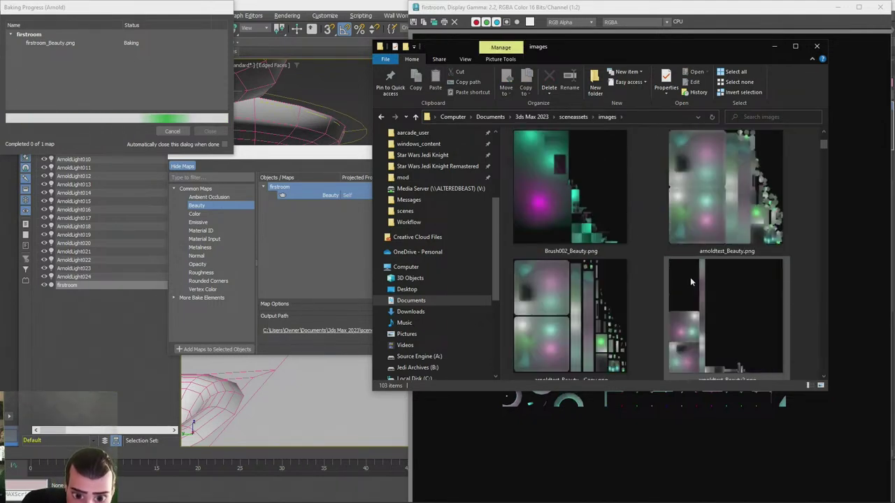
pyautogui.doubleClick(536, 303)
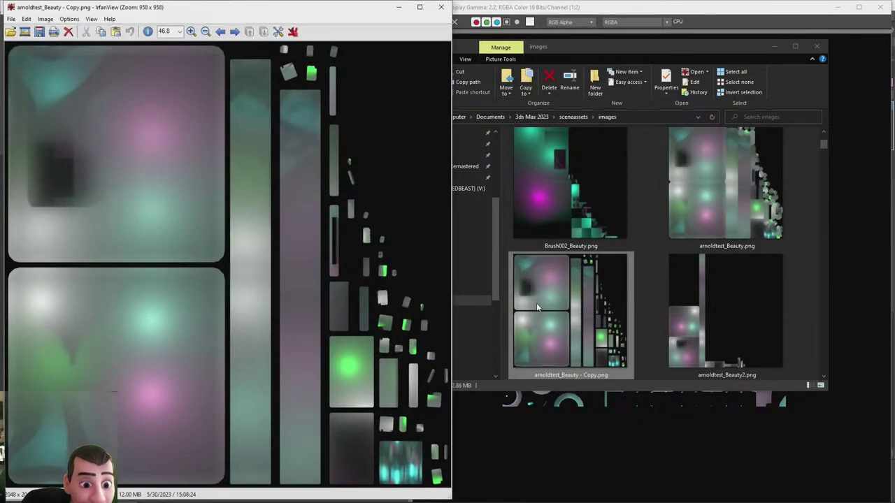
pyautogui.click(441, 7)
# Open arnoldtest_Beauty.png and examine its padding between UV islands up close, then close the image
pyautogui.doubleClick(725, 196)
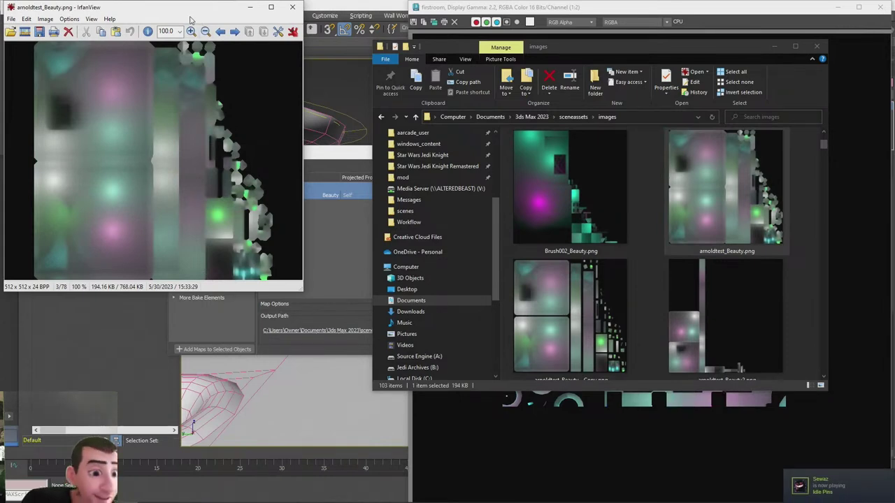
pyautogui.press('+')
pyautogui.press('+')
pyautogui.press('+')
pyautogui.press('+')
pyautogui.press('+')
pyautogui.press('+')
pyautogui.press('+')
pyautogui.press('+')
pyautogui.press('+')
pyautogui.press('+')
pyautogui.keyDown('ctrl'); pyautogui.scroll(1, 268, 295); pyautogui.keyUp('ctrl')
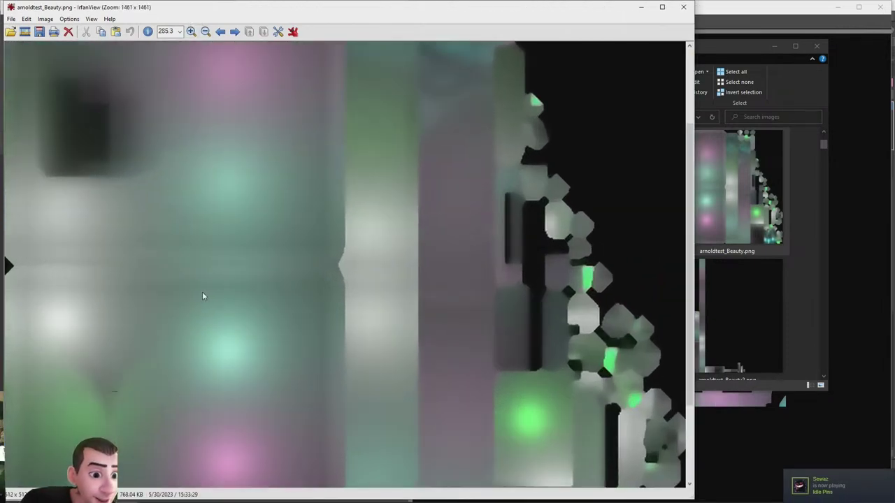
pyautogui.moveTo(200, 290); pyautogui.dragTo(217, 250)
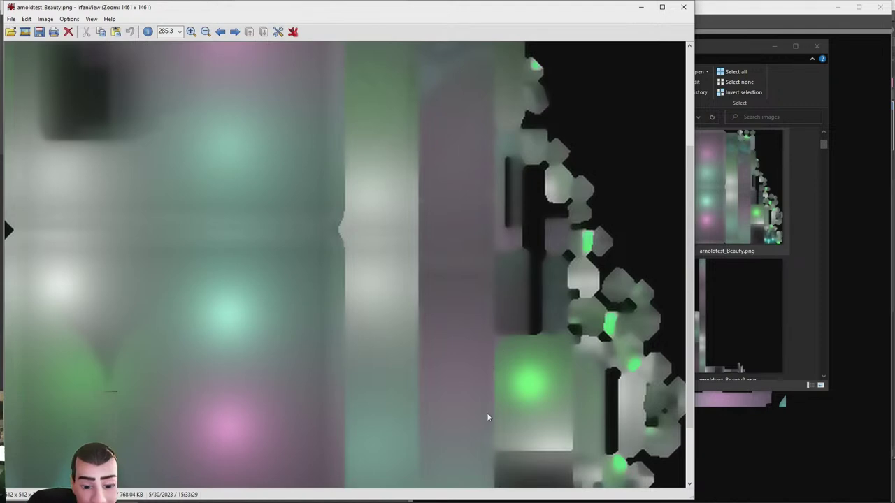
pyautogui.click(683, 7)
# Reopen arnoldtest_Beauty - Copy.png and arnoldtest_Beauty.png in separate image windows to compare their padding
pyautogui.scroll(-3, 632, 264)
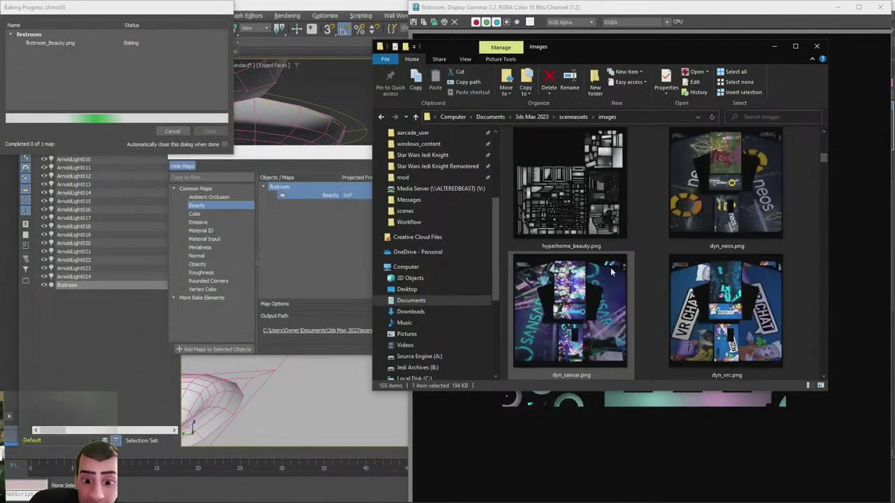
pyautogui.scroll(5, 632, 264)
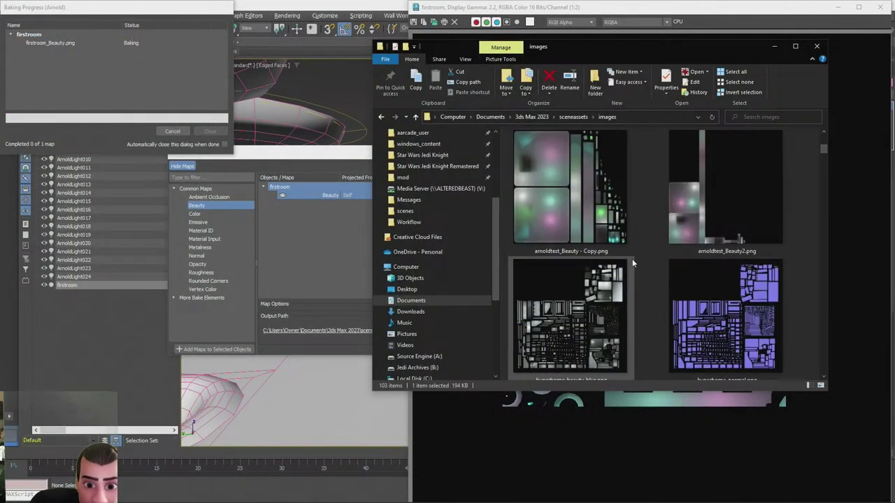
pyautogui.scroll(-3, 632, 263)
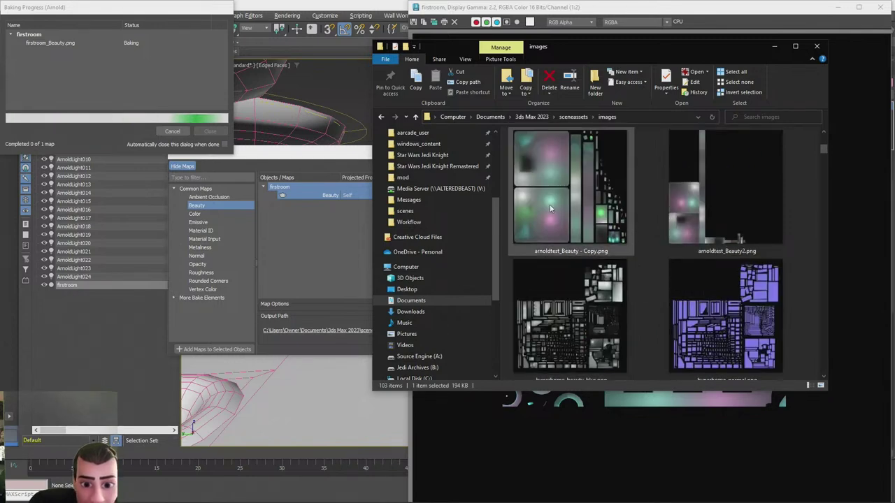
pyautogui.doubleClick(550, 208)
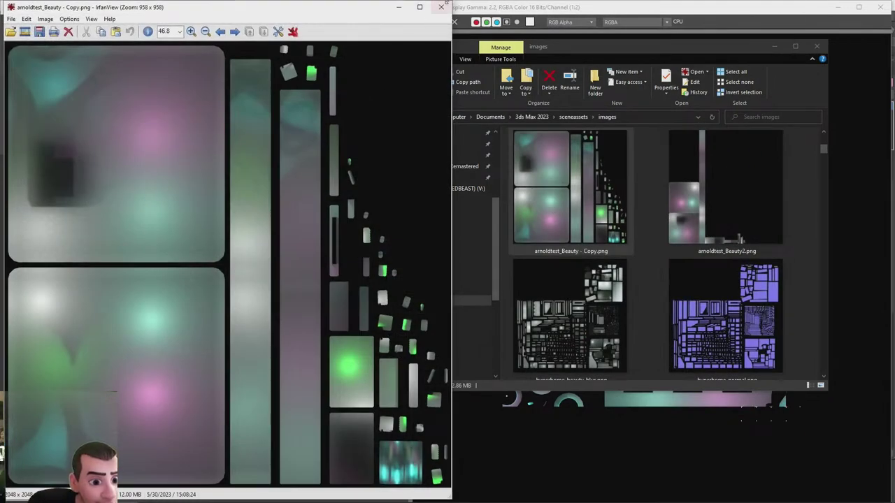
pyautogui.click(719, 195)
pyautogui.scroll(2, 717, 200)
pyautogui.doubleClick(717, 205)
pyautogui.moveTo(167, 14); pyautogui.dragTo(449, 157)
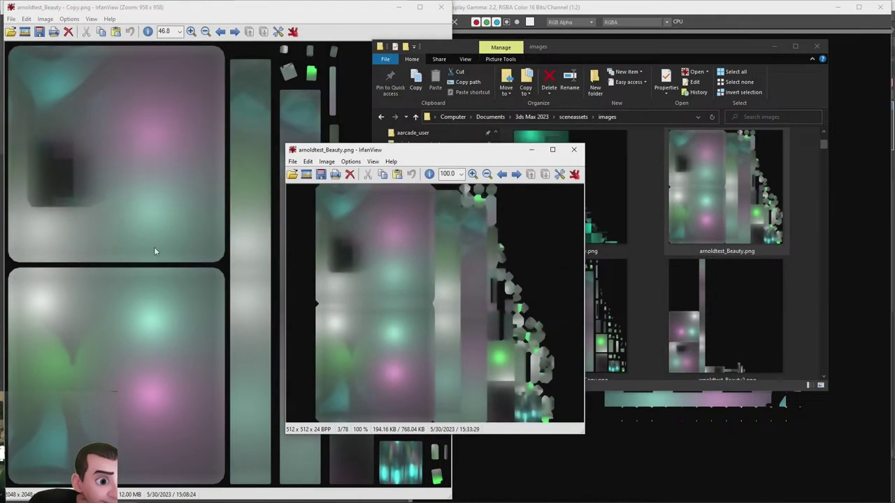
pyautogui.click(179, 285)
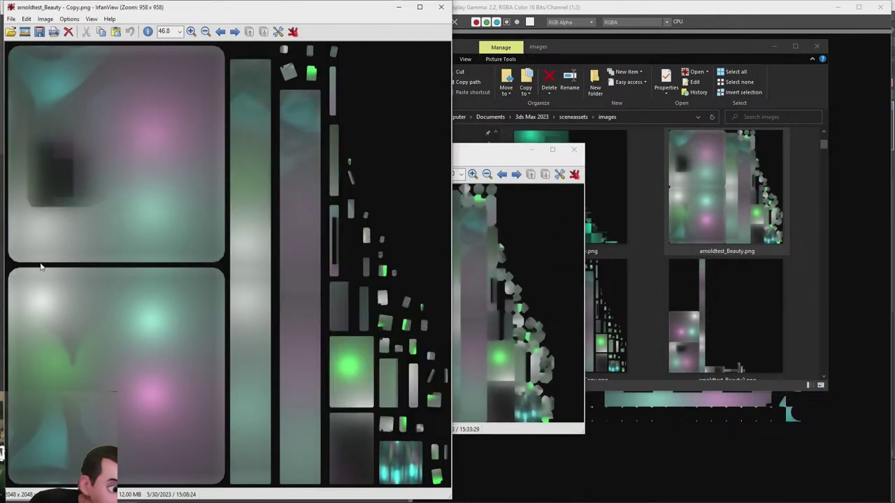
pyautogui.moveTo(506, 153); pyautogui.dragTo(594, 144)
pyautogui.click(364, 12)
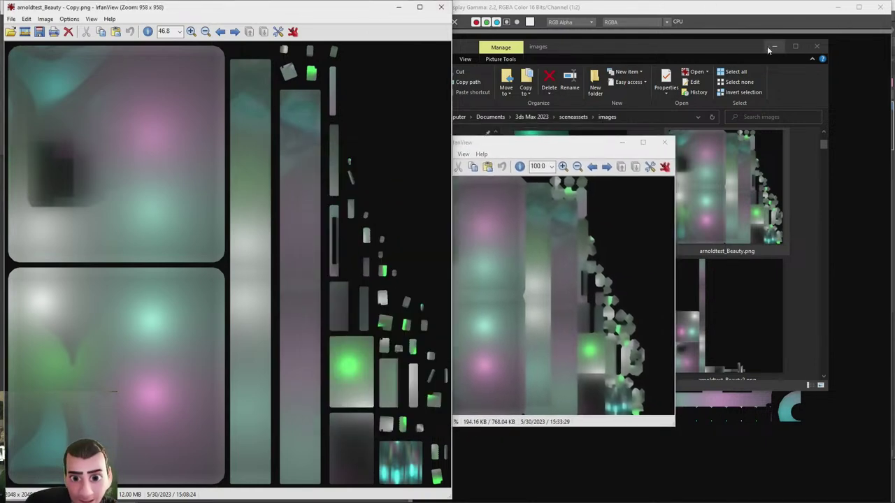
# Minimize File Explorer, shrink the arnoldtest_Beauty - Copy.png window and place it beside the arnoldtest_Beauty.png window
pyautogui.click(774, 48)
pyautogui.keyDown('ctrl'); pyautogui.scroll(-4, 340, 11); pyautogui.keyUp('ctrl')
pyautogui.moveTo(222, 12); pyautogui.dragTo(279, 133)
pyautogui.keyDown('ctrl'); pyautogui.scroll(-2, 330, 101); pyautogui.keyUp('ctrl')
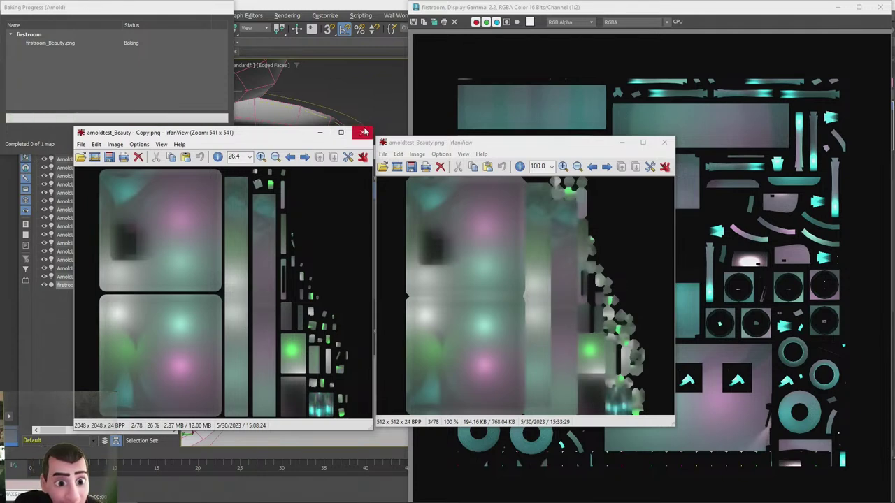
pyautogui.moveTo(527, 149)
pyautogui.mouseDown()
pyautogui.moveTo(542, 140)
pyautogui.moveTo(514, 150)
pyautogui.mouseUp()
# Switch to the PlayCanvas editor in the browser and bring both texture images in front of it, side by side
pyautogui.hotkey('alt', 'Tab')
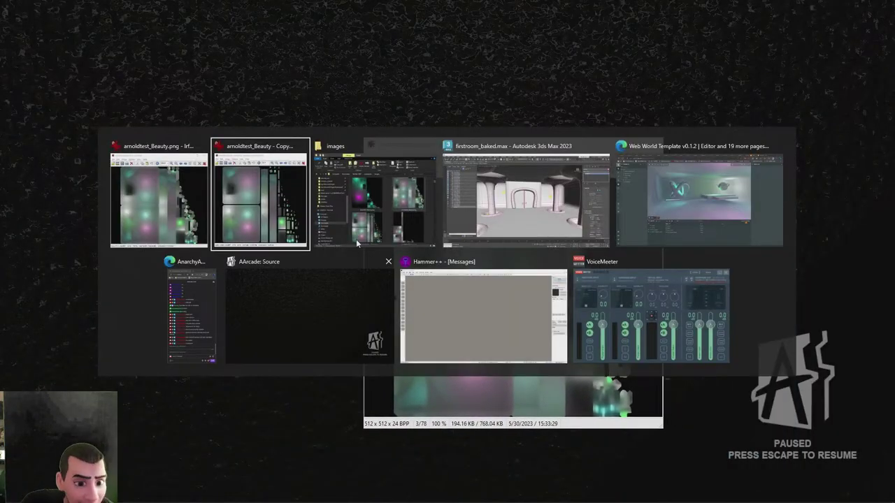
pyautogui.hotkey('alt', 'Tab')
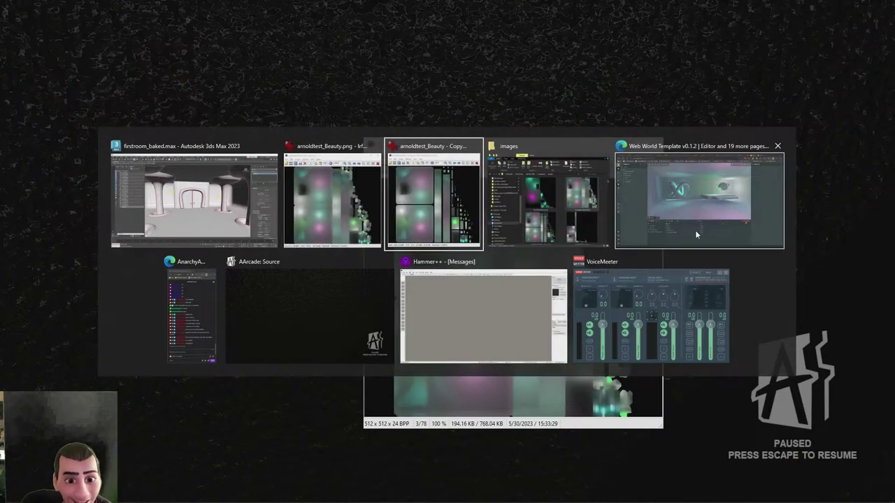
pyautogui.click(694, 229)
pyautogui.hotkey('alt', 'Tab')
pyautogui.press('Tab')
pyautogui.hotkey('alt', 'Tab')
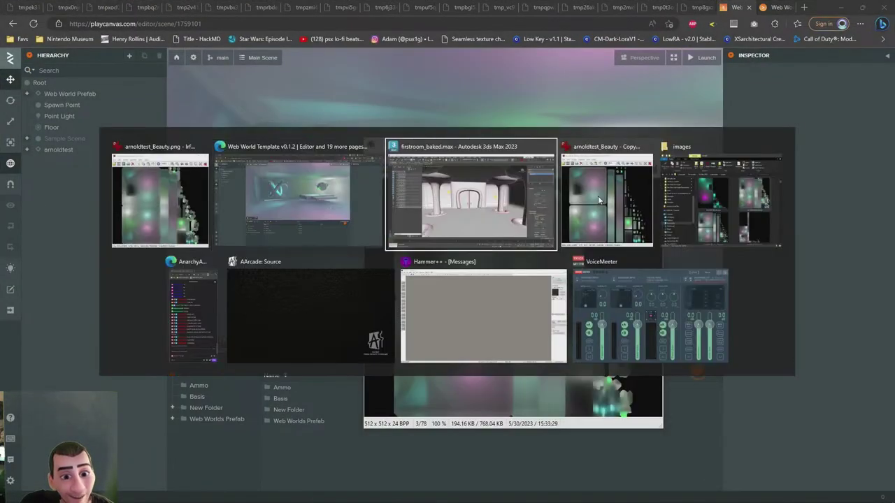
pyautogui.click(597, 195)
pyautogui.moveTo(541, 146); pyautogui.dragTo(562, 139)
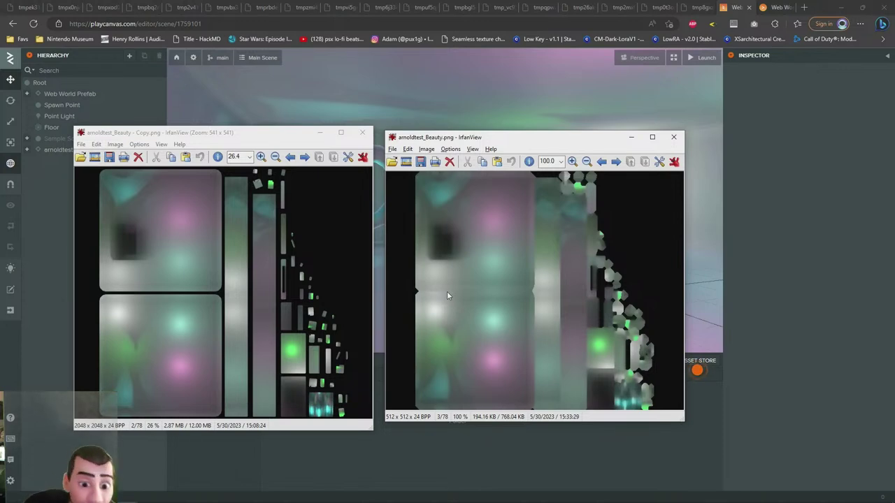
# Inspect the bleeding between UV islands in arnoldtest_Beauty.png at high magnification, then close the image windows
pyautogui.scroll(4, 445, 286)
pyautogui.scroll(1, 444, 287)
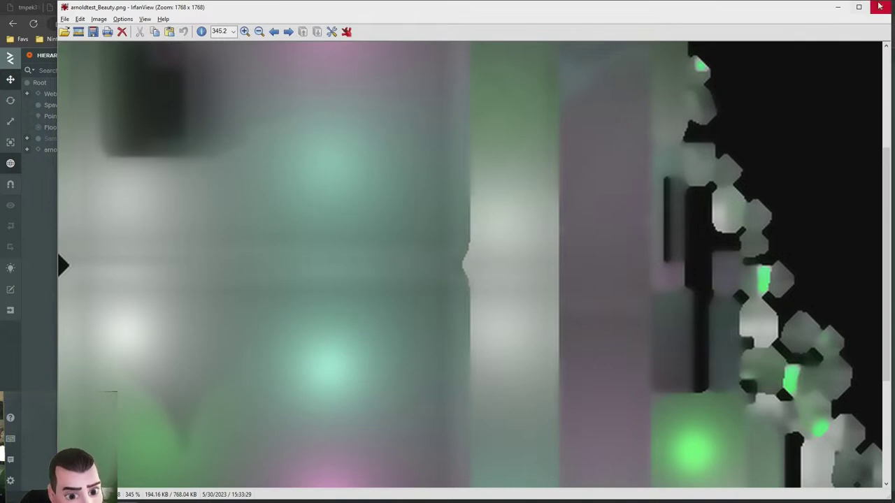
pyautogui.click(858, 7)
pyautogui.press('Escape')
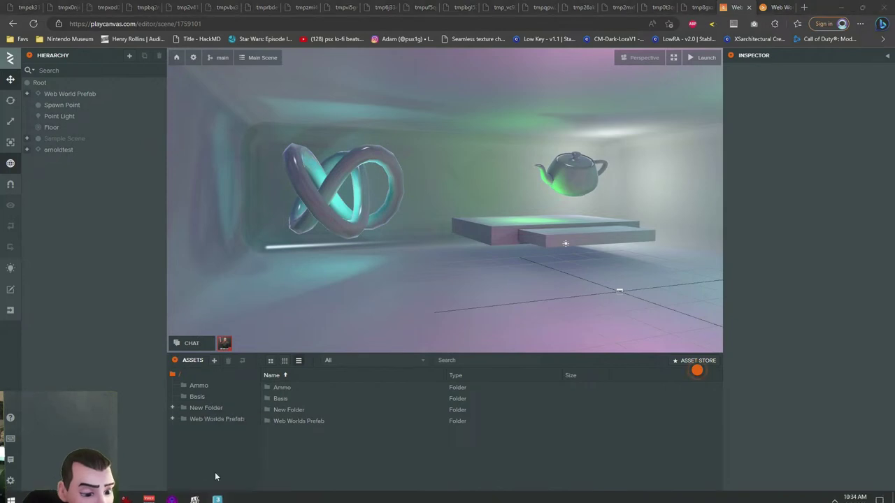
# Return to the images folder in File Explorer and view func_detail036_Beauty.png and func_detail019_Beauty.png
pyautogui.hotkey('alt', 'Tab')
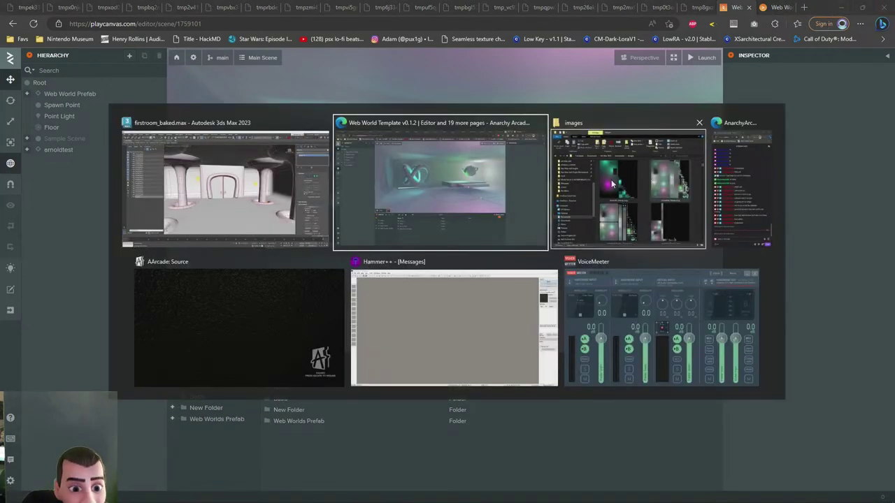
pyautogui.click(285, 192)
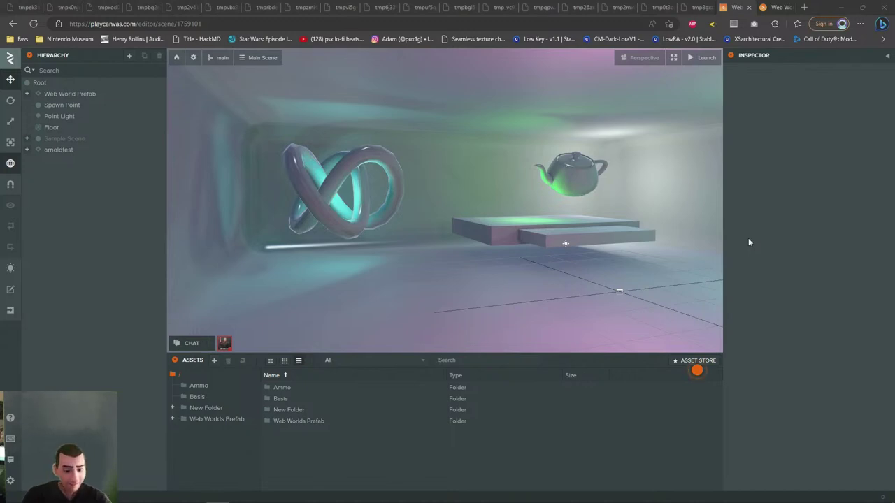
pyautogui.hotkey('alt', 'Tab')
pyautogui.hotkey('alt', 'Tab')
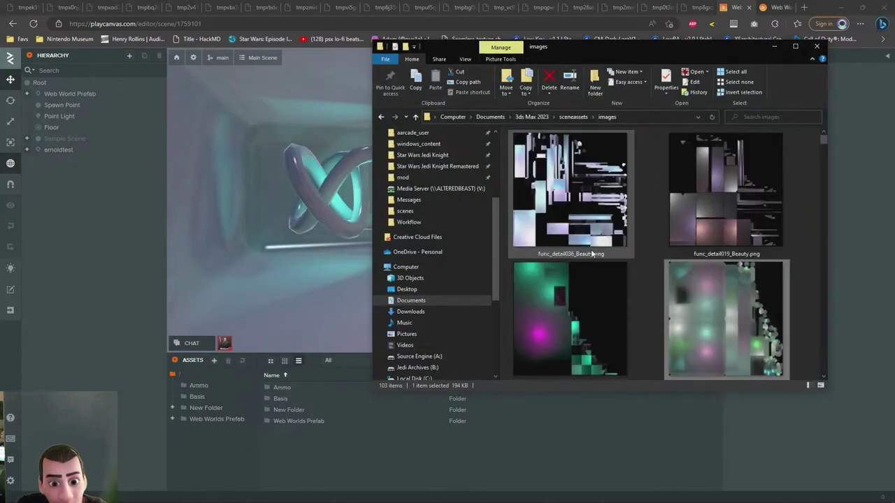
pyautogui.doubleClick(570, 189)
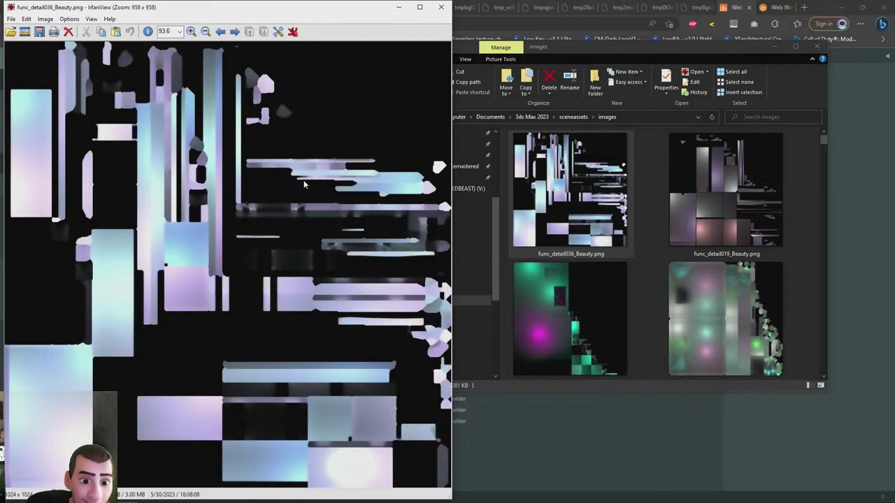
pyautogui.press('Escape')
pyautogui.doubleClick(762, 212)
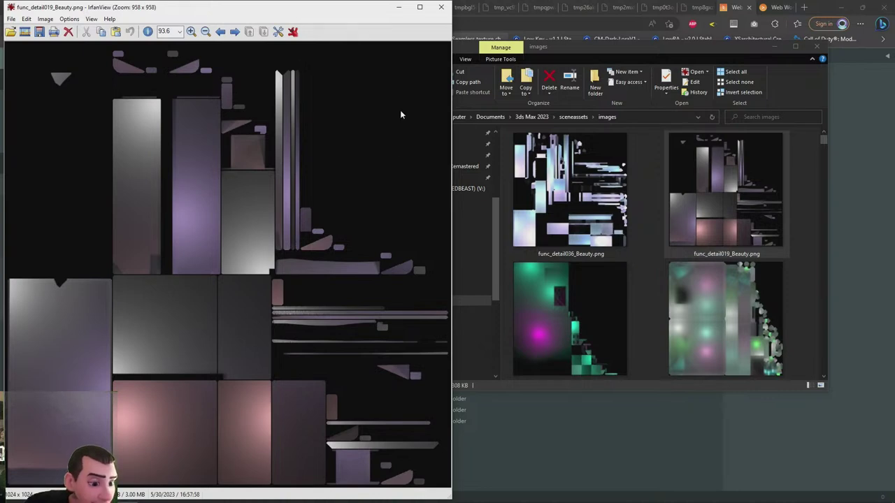
pyautogui.press('Escape')
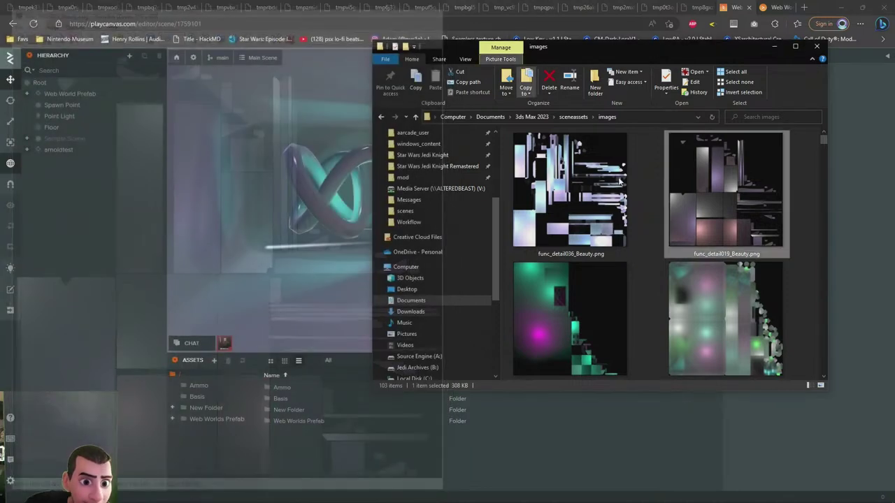
# Browse further through the baked textures and view hyperhome_beauty_blur.png, then close it
pyautogui.scroll(-2, 662, 239)
pyautogui.scroll(-2, 657, 254)
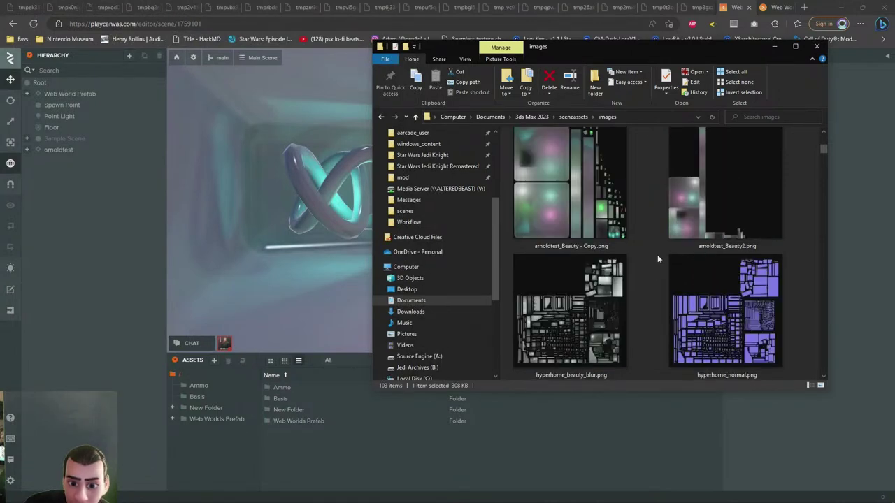
pyautogui.scroll(-2, 656, 256)
pyautogui.scroll(-4, 656, 256)
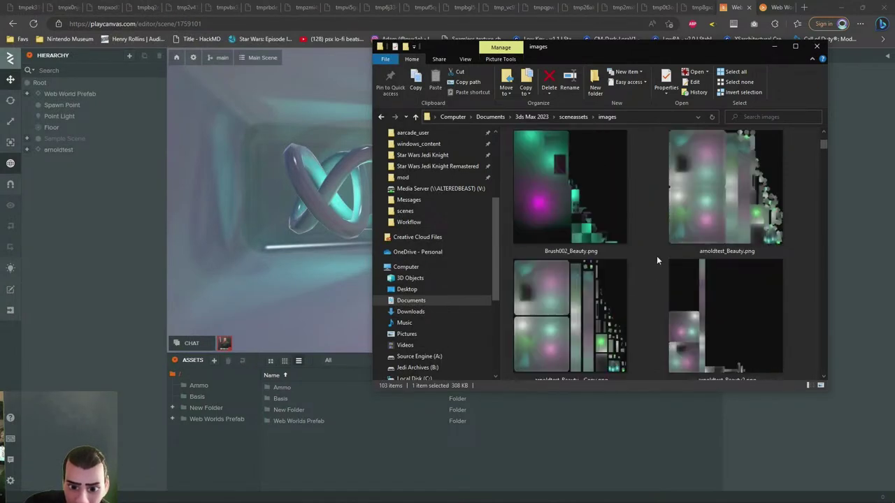
pyautogui.scroll(-4, 656, 256)
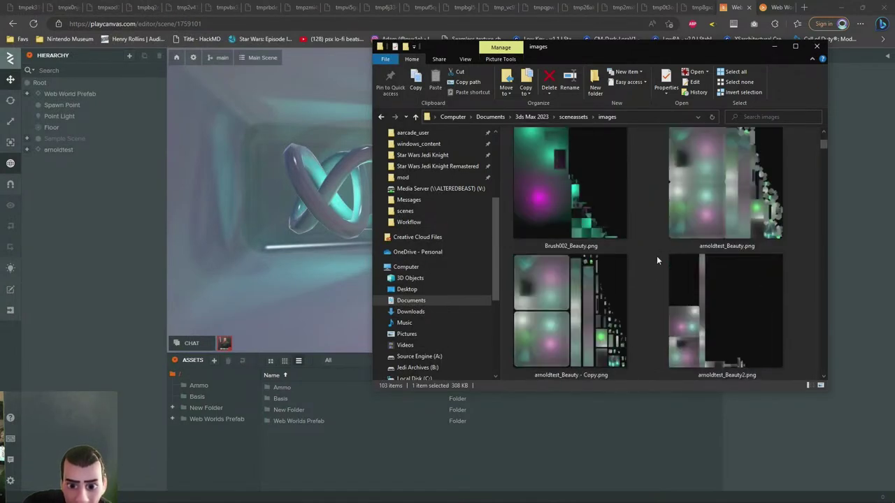
pyautogui.doubleClick(573, 308)
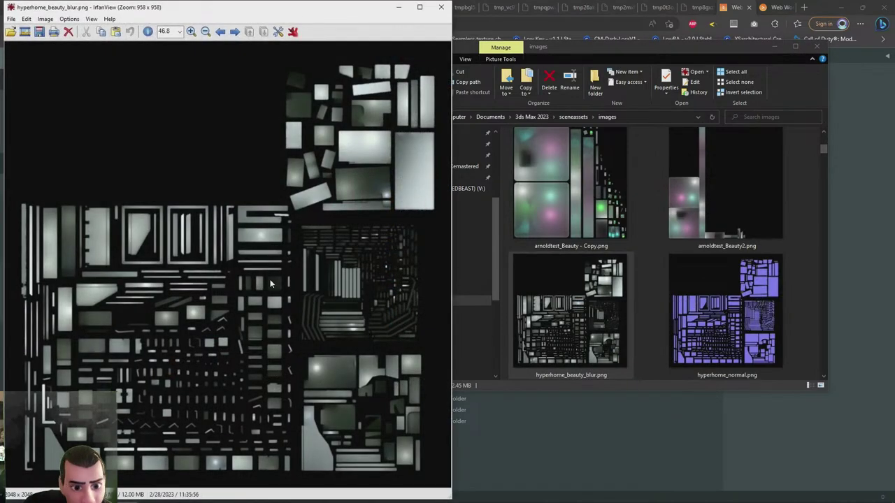
pyautogui.click(441, 8)
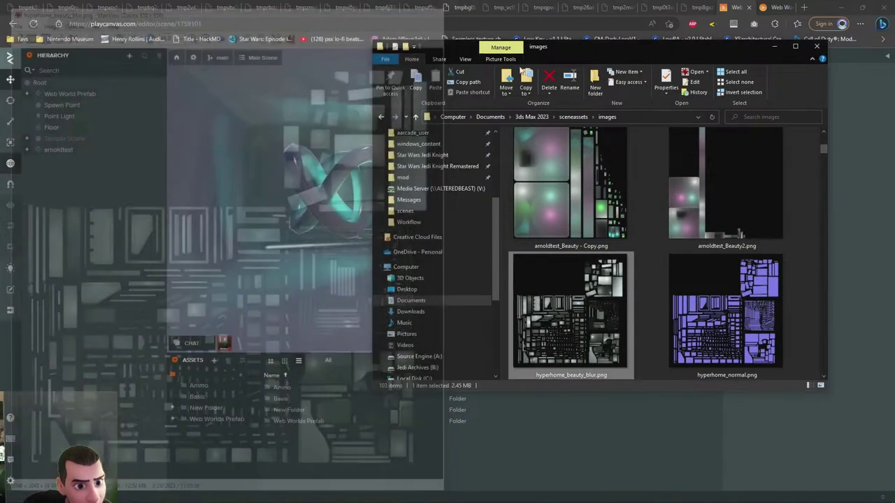
# Minimize File Explorer and preview the firstroom_baked.max window of 3ds Max
pyautogui.scroll(4, 677, 295)
pyautogui.click(599, 220)
pyautogui.click(775, 46)
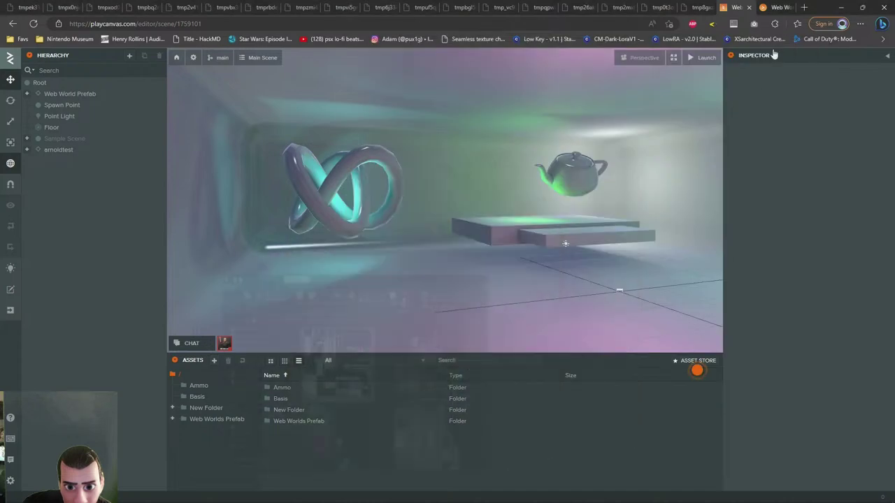
pyautogui.moveTo(218, 499)
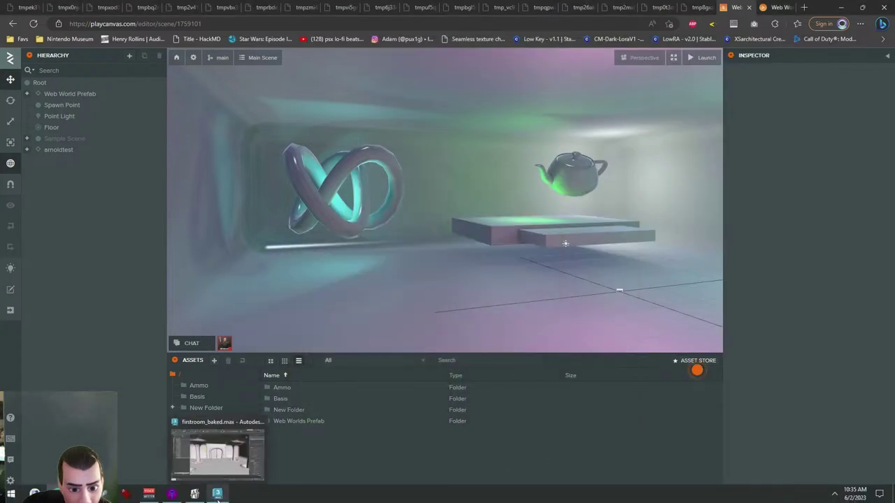
pyautogui.moveTo(220, 473)
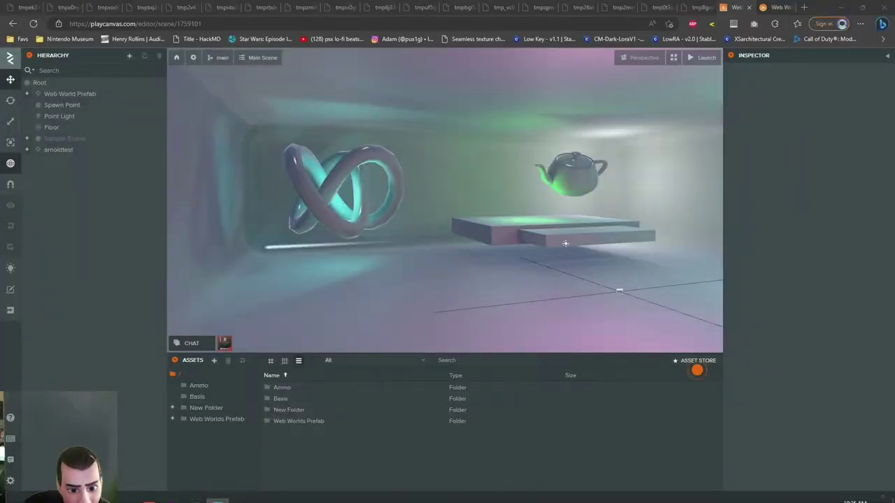
pyautogui.moveTo(222, 455)
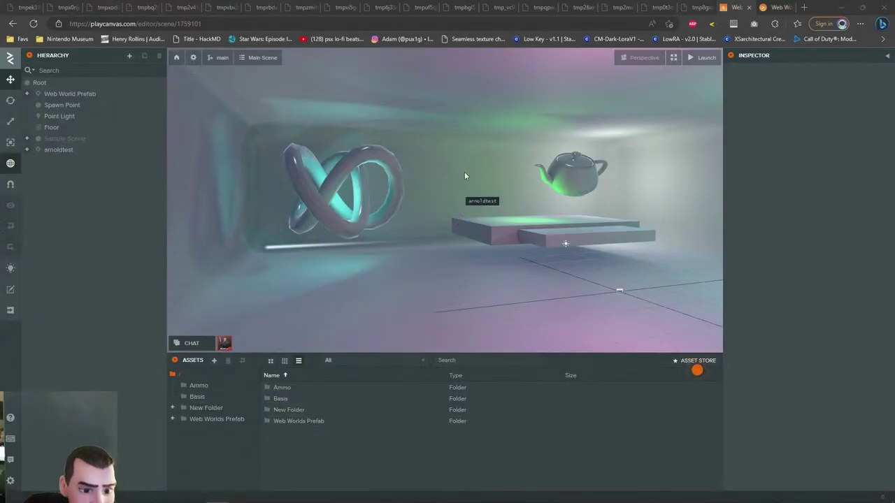
# Examine the baked arnoldtest room in the PlayCanvas editor and its launched preview, then return to 3ds Max
pyautogui.moveTo(419, 202); pyautogui.dragTo(423, 223, button='right')
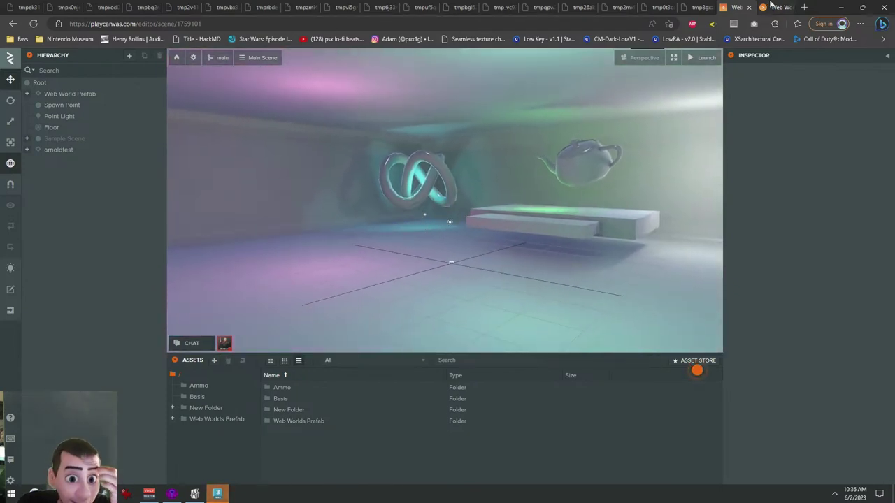
pyautogui.click(701, 58)
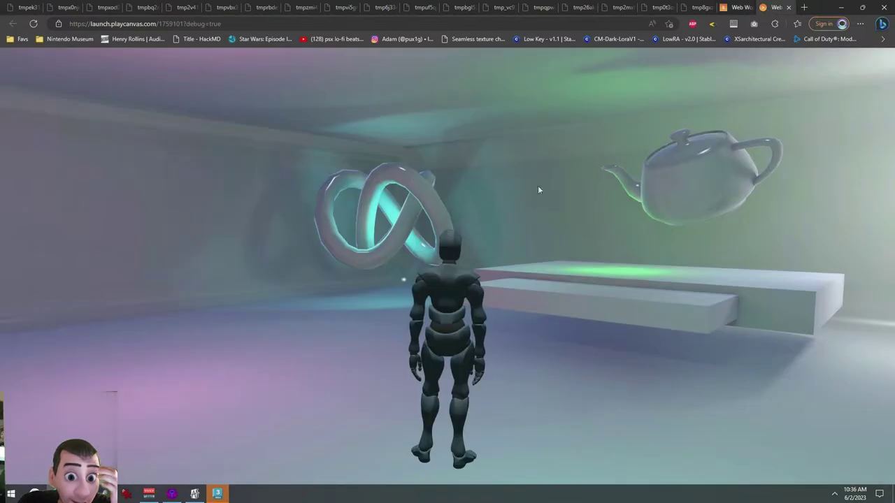
pyautogui.click(218, 495)
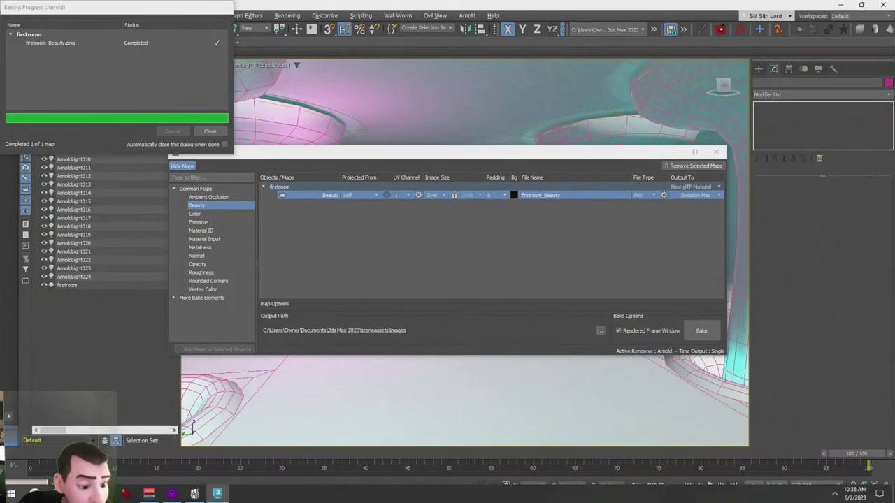
# Open firstroom_Beauty.png from the images folder and compare it full screen with func_detail019_Beauty.png
pyautogui.click(120, 495)
pyautogui.doubleClick(610, 197)
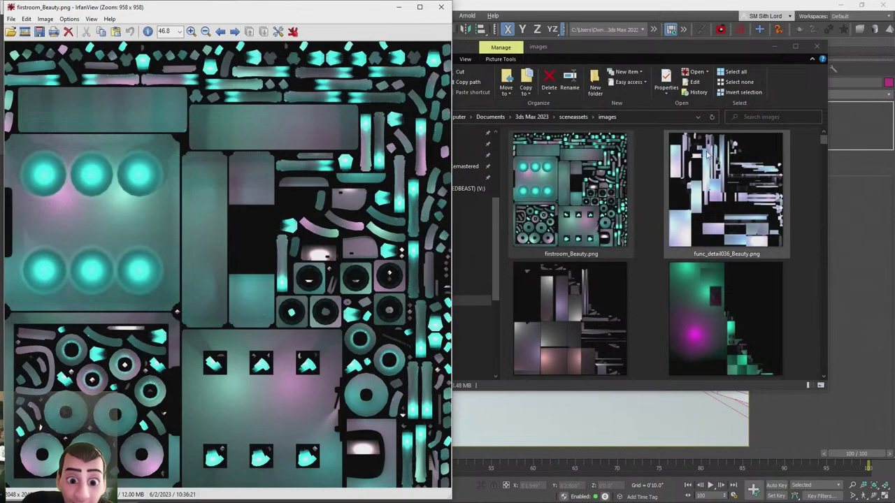
pyautogui.press('Return')
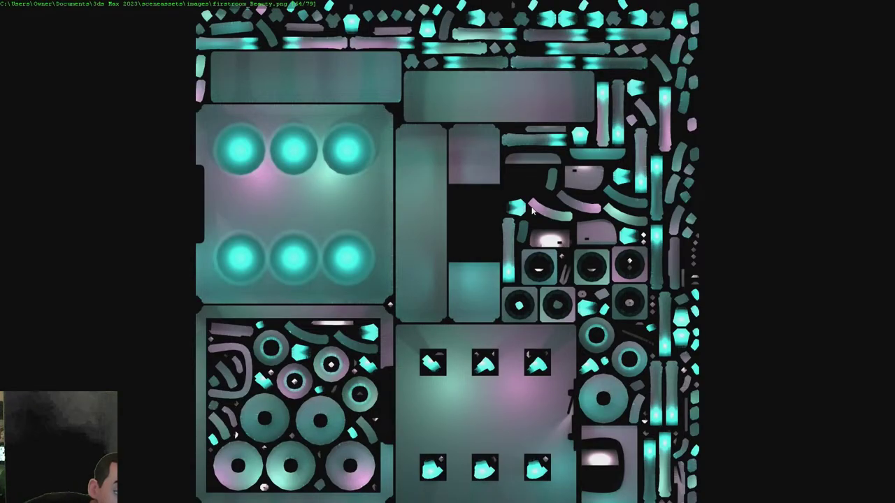
pyautogui.keyDown('ctrl'); pyautogui.scroll(10, 531, 208); pyautogui.keyUp('ctrl')
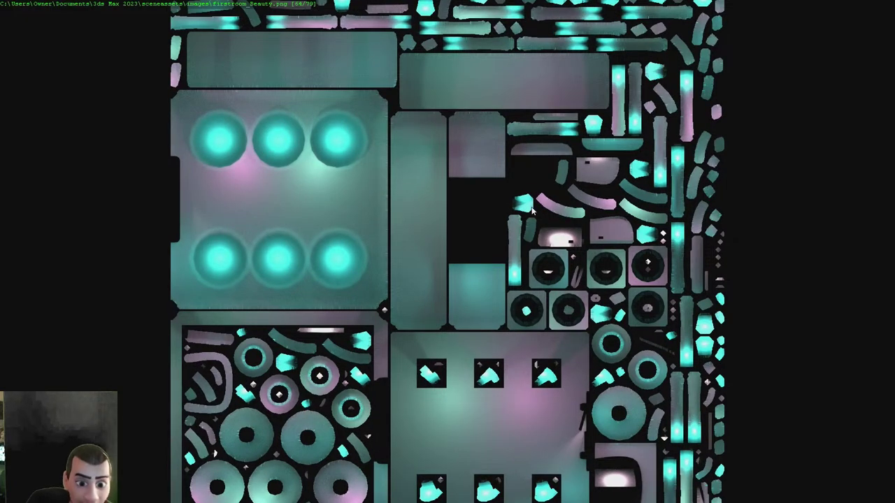
pyautogui.moveTo(551, 178); pyautogui.dragTo(223, 327)
pyautogui.press('-')
pyautogui.press('-')
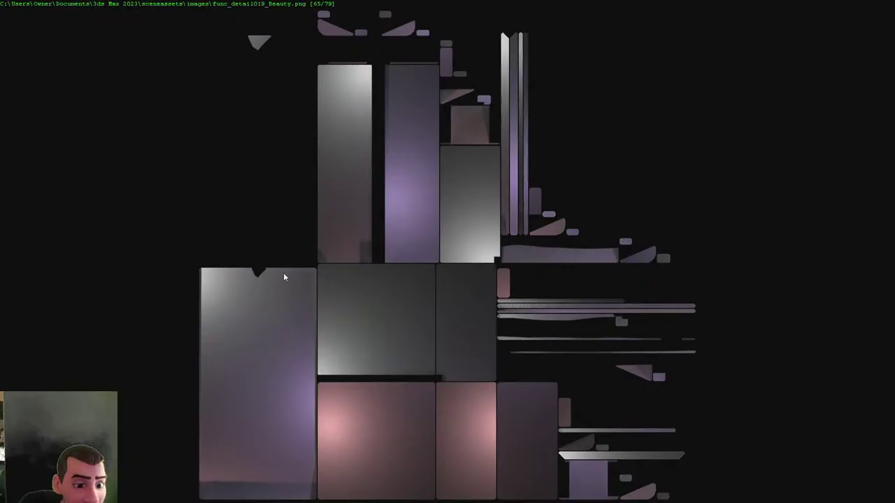
pyautogui.press('Return')
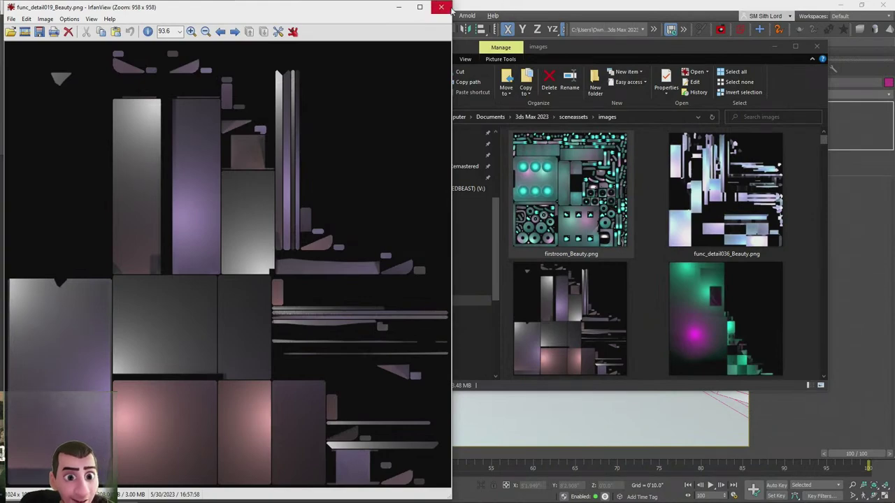
# Reopen firstroom_Beauty.png, inspect the padding along its UV island edges at high magnification, and close the image and folder windows
pyautogui.doubleClick(571, 189)
pyautogui.press('+')
pyautogui.press('+')
pyautogui.press('+')
pyautogui.press('+')
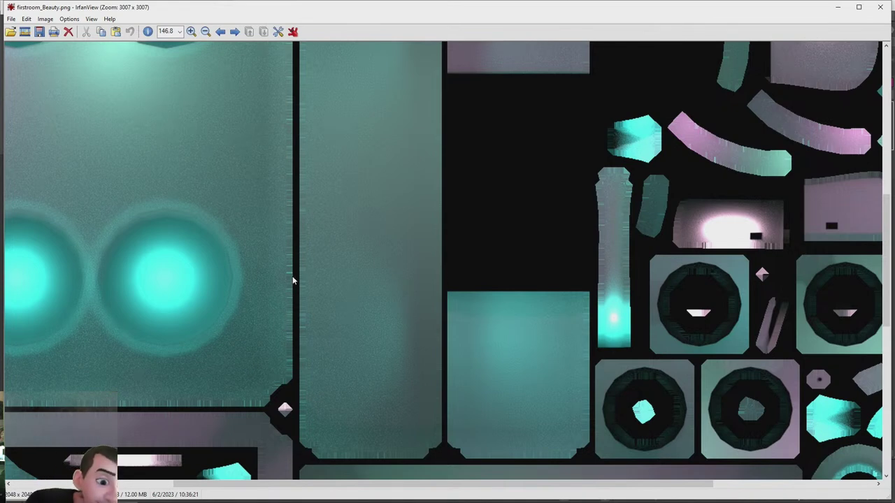
pyautogui.scroll(5, 285, 355)
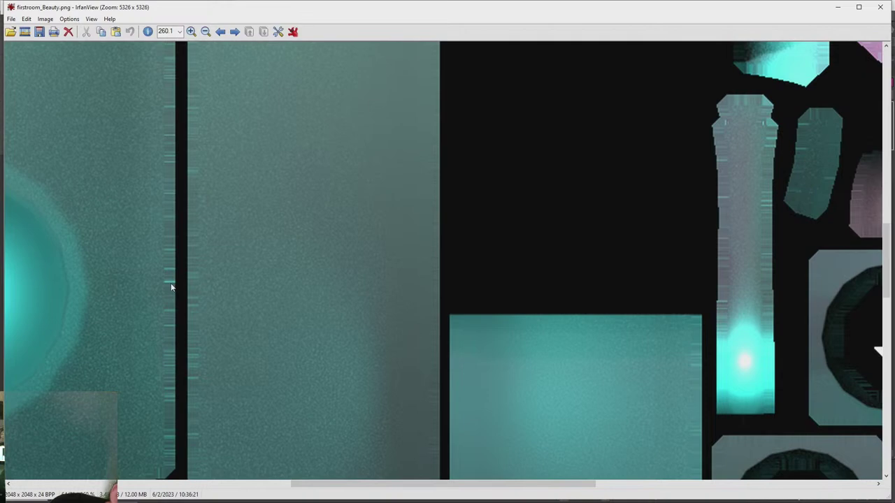
pyautogui.scroll(-5, 173, 287)
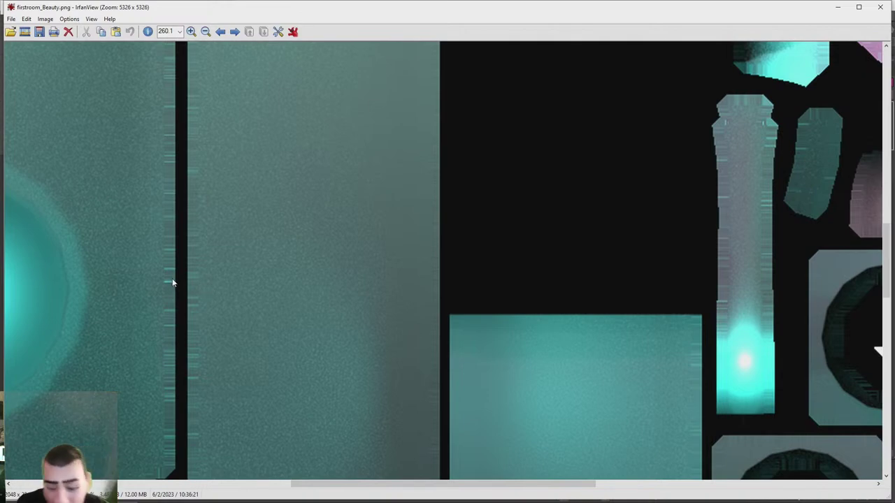
pyautogui.scroll(-3, 172, 291)
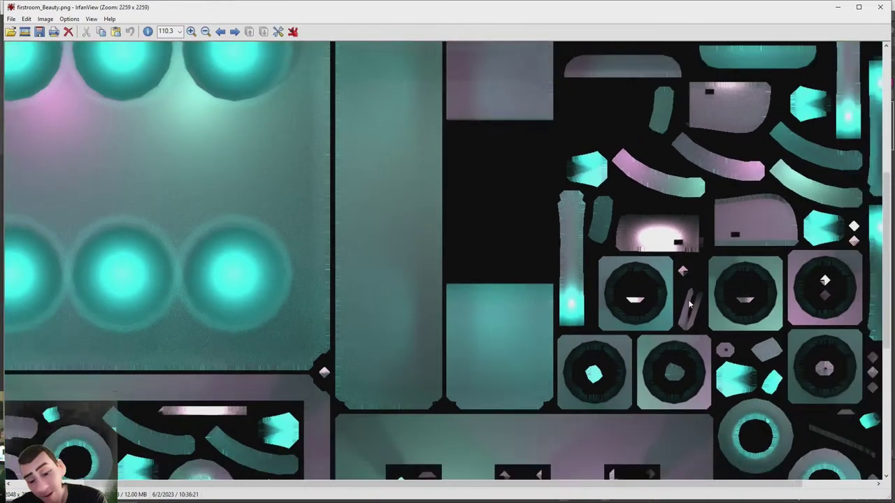
pyautogui.scroll(-5, 336, 253)
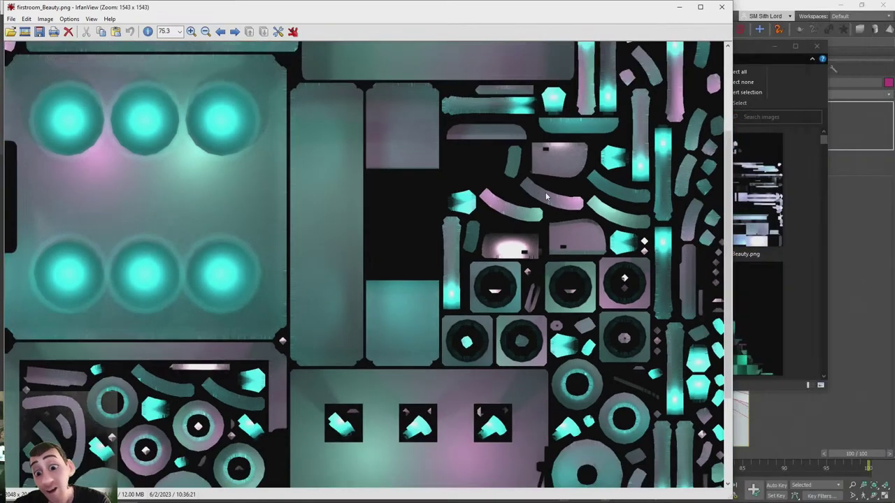
pyautogui.scroll(-2, 336, 253)
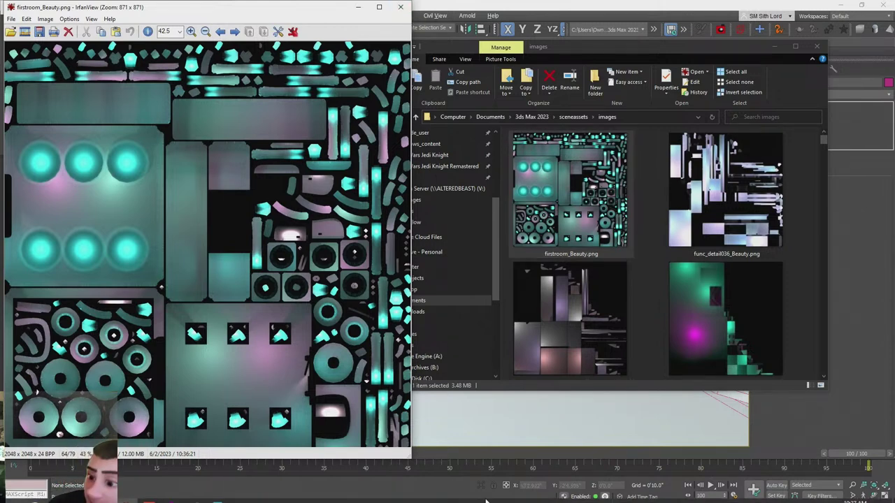
pyautogui.click(401, 7)
pyautogui.click(556, 4)
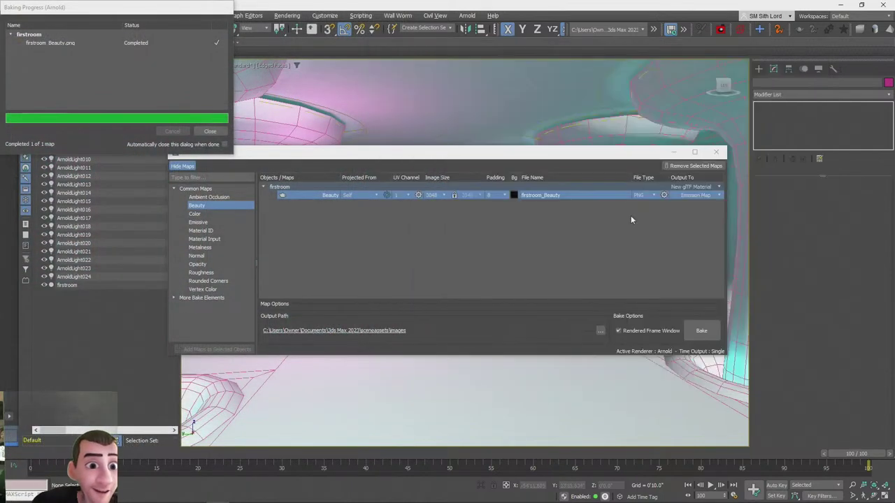
# Close the texture baking window and the Baking Progress dialog, and turn off edged faces in the viewport
pyautogui.click(716, 152)
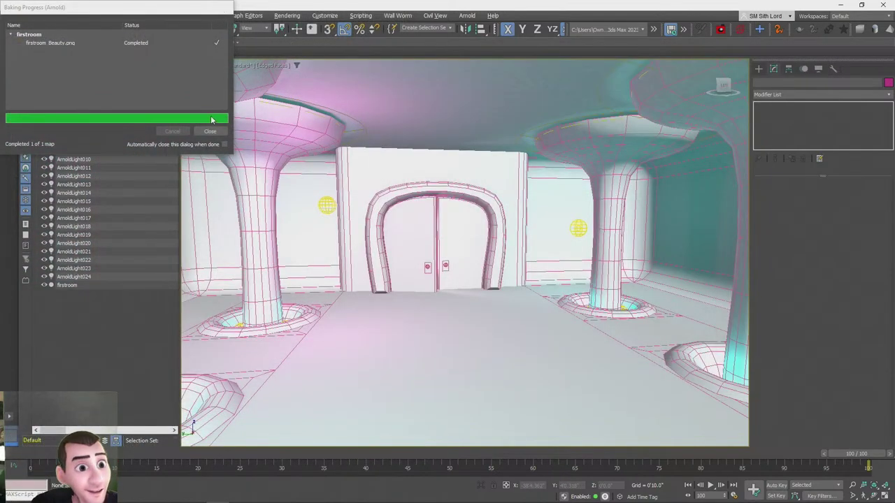
pyautogui.click(209, 131)
pyautogui.press('F4')
# Examine the baked room's columns, floor and doorway from several angles in the Perspective viewport
pyautogui.keyDown('alt'); pyautogui.moveTo(420, 192); pyautogui.dragTo(587, 220, button='middle'); pyautogui.keyUp('alt')
pyautogui.scroll(3, 717, 193)
pyautogui.scroll(3, 481, 194)
pyautogui.keyDown('alt'); pyautogui.moveTo(482, 194); pyautogui.dragTo(893, 214, button='middle'); pyautogui.keyUp('alt')
pyautogui.keyDown('alt'); pyautogui.moveTo(464, 427); pyautogui.dragTo(573, 364, button='middle'); pyautogui.keyUp('alt')
pyautogui.keyDown('alt'); pyautogui.moveTo(513, 363); pyautogui.dragTo(460, 428, button='middle'); pyautogui.keyUp('alt')
pyautogui.keyDown('alt'); pyautogui.moveTo(448, 266); pyautogui.dragTo(461, 238, button='middle'); pyautogui.keyUp('alt')
pyautogui.scroll(3, 464, 252)
pyautogui.keyDown('alt'); pyautogui.moveTo(475, 402); pyautogui.dragTo(514, 408, button='middle'); pyautogui.keyUp('alt')
pyautogui.keyDown('alt'); pyautogui.moveTo(483, 244); pyautogui.dragTo(476, 278, button='middle'); pyautogui.keyUp('alt')
pyautogui.scroll(-3, 482, 278)
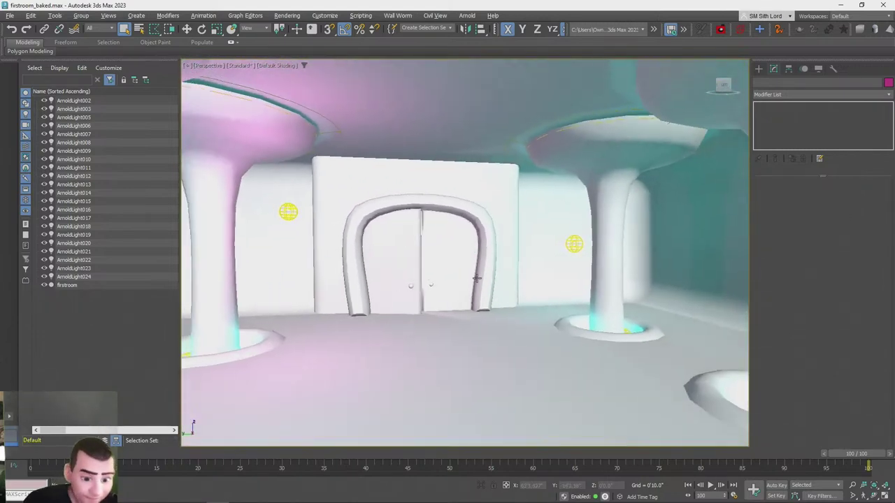
# Select the firstroom mesh and show its Shell Material with the original and baked glTF materials in the Slate Material Editor
pyautogui.click(91, 276)
pyautogui.keyDown('shift'); pyautogui.click(72, 101); pyautogui.keyUp('shift')
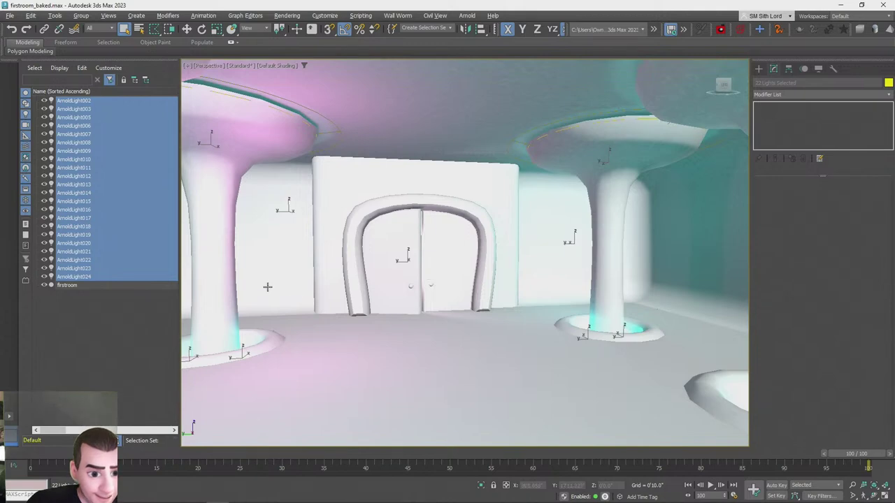
pyautogui.click(388, 379)
pyautogui.press('m')
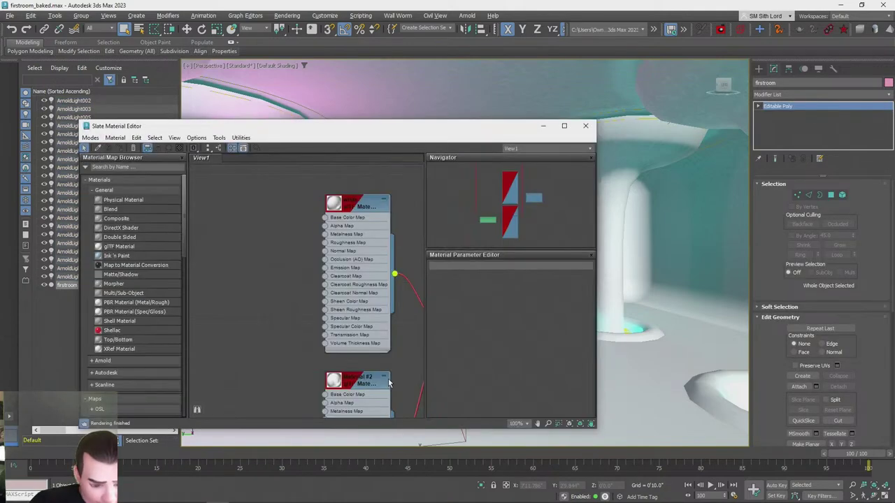
pyautogui.moveTo(354, 238); pyautogui.dragTo(252, 219, button='middle')
pyautogui.scroll(-3, 252, 219)
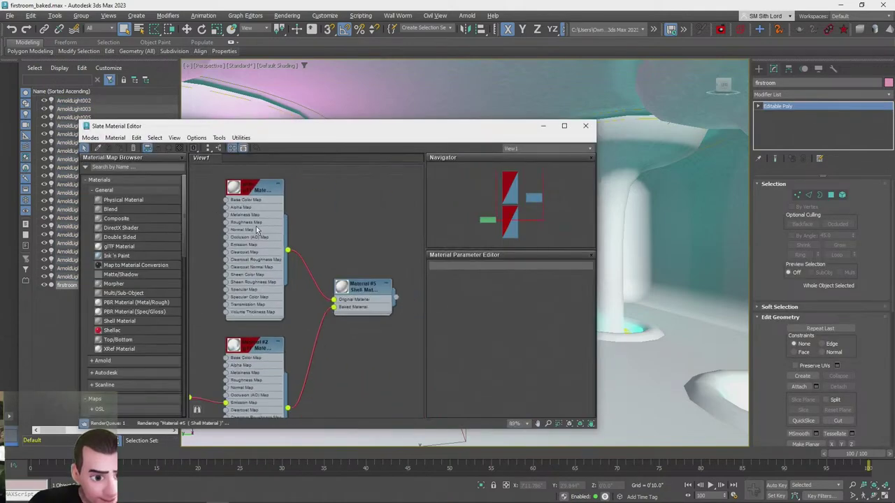
# Set up an export of only the selected room mesh in GL Transmission Format, saving to the Desktop
pyautogui.click(9, 16)
pyautogui.moveTo(36, 164)
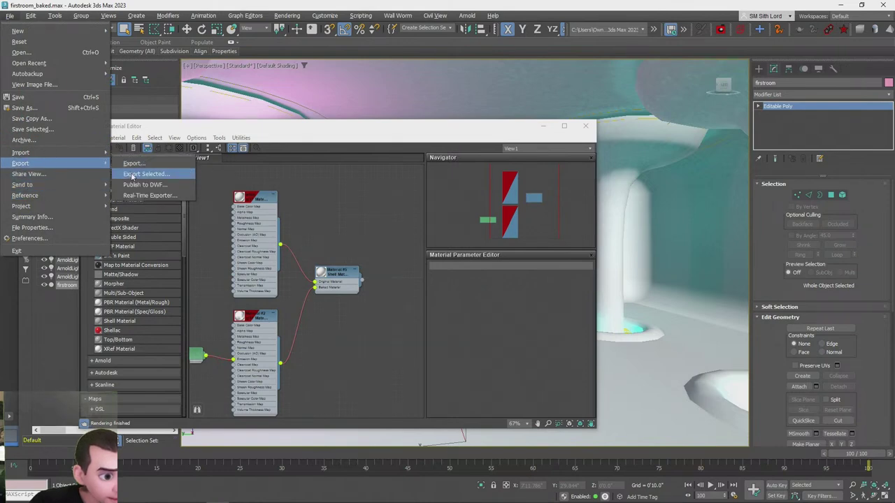
pyautogui.click(133, 174)
pyautogui.click(202, 352)
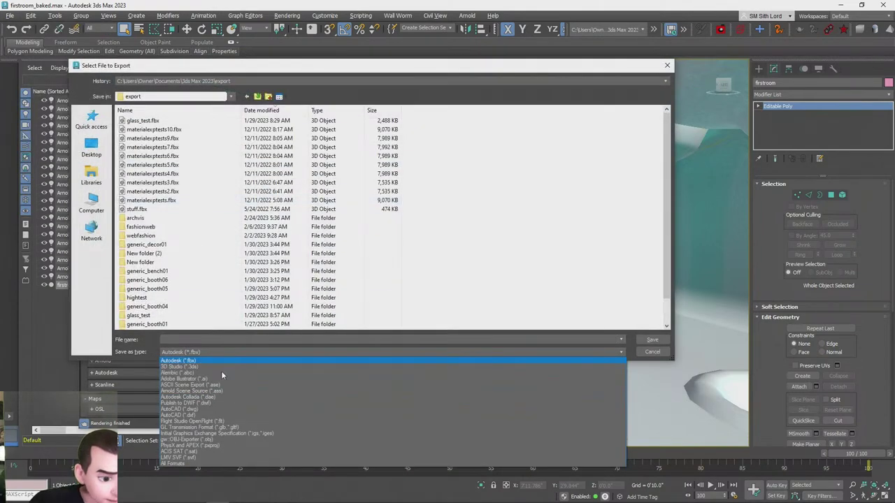
pyautogui.click(200, 427)
pyautogui.click(91, 148)
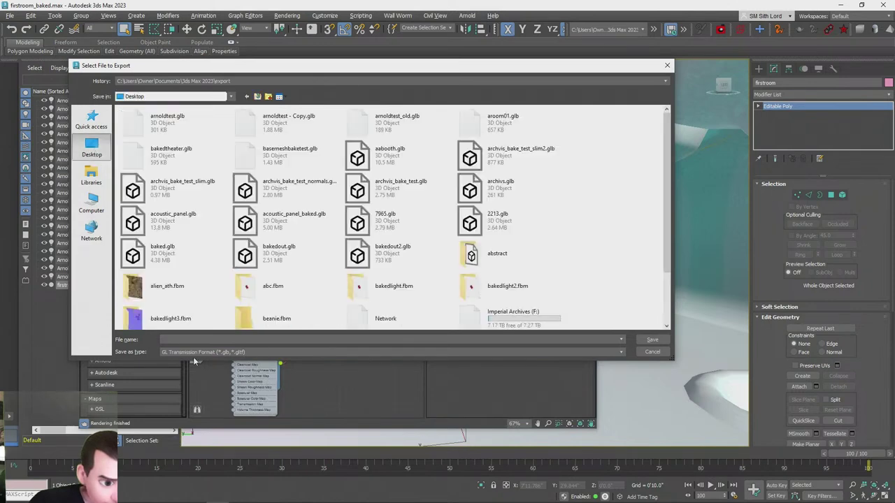
# Name the export file firstroom and run the Real-Time Exporter
pyautogui.write('firs')
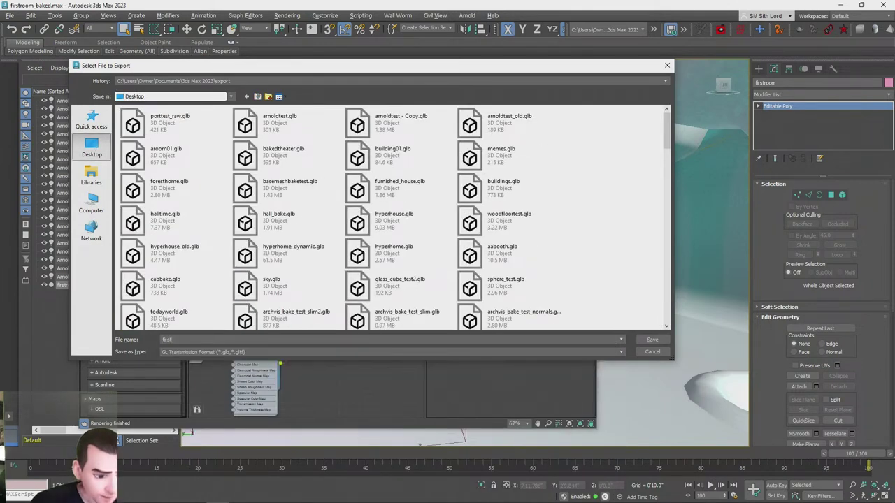
pyautogui.write('t')
pyautogui.hotkey('ctrl', 'a')
pyautogui.write('first')
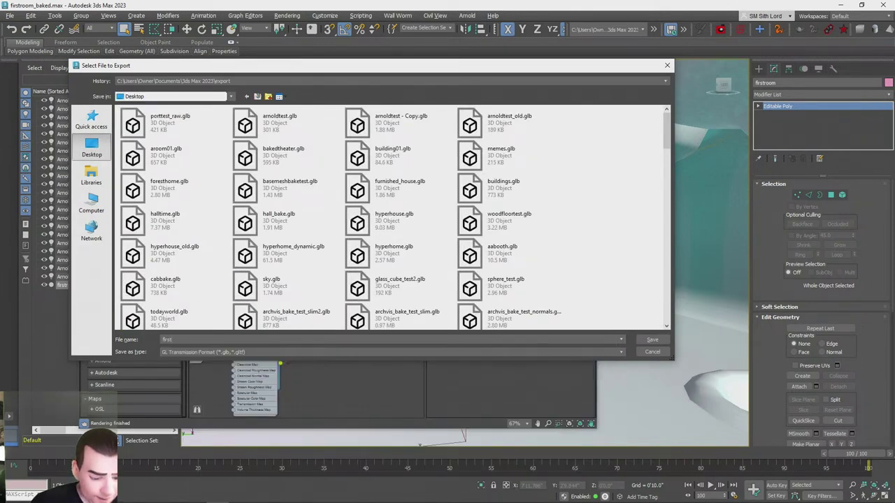
pyautogui.press('Return')
pyautogui.click(510, 314)
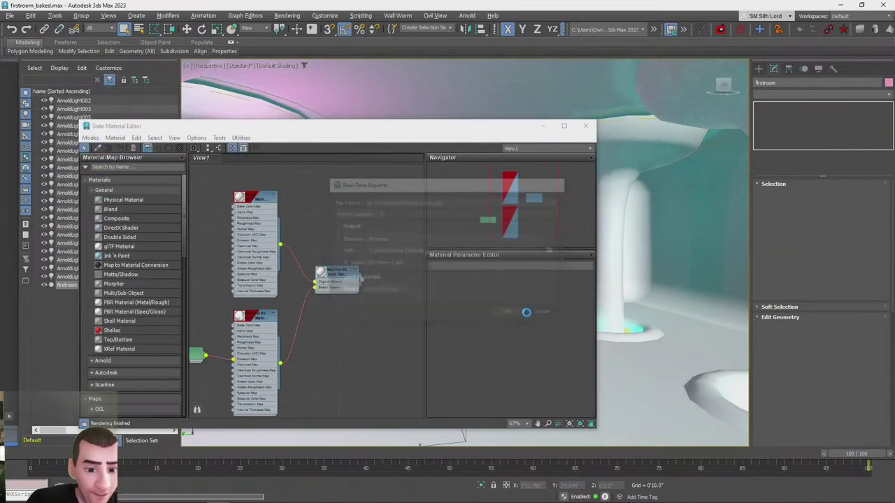
# Show the Desktop folder in File Explorer, then switch to the web browser
pyautogui.click(217, 495)
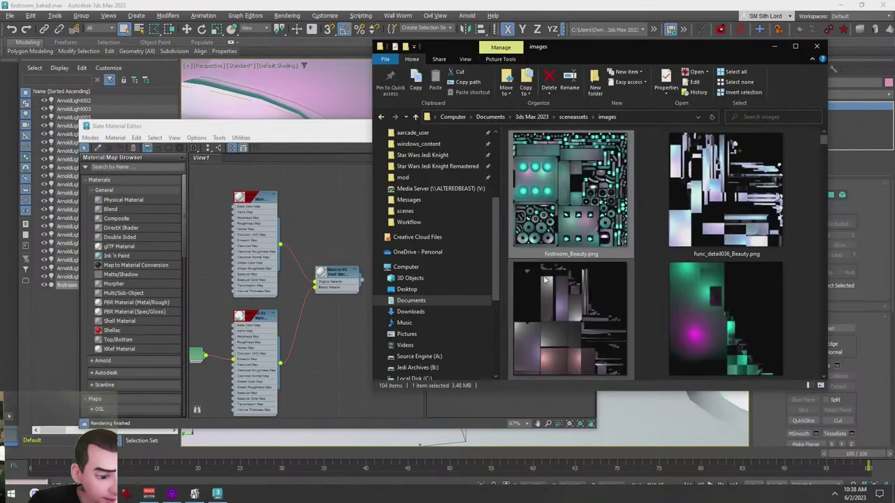
pyautogui.click(405, 290)
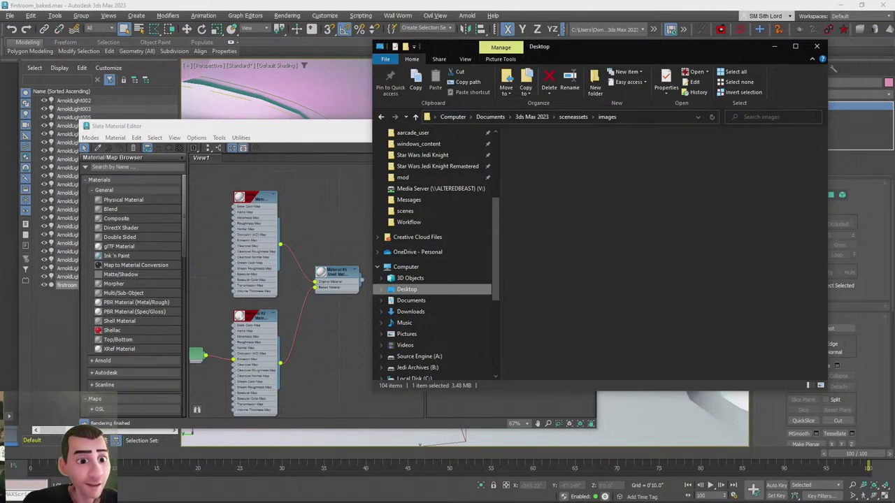
pyautogui.moveTo(137, 499)
pyautogui.moveTo(80, 495)
pyautogui.click(79, 451)
# Search the web for "playcanvas model viewer" in a new browser tab and open the PlayCanvas Model Viewer
pyautogui.hotkey('ctrl', 't')
pyautogui.write('playcan')
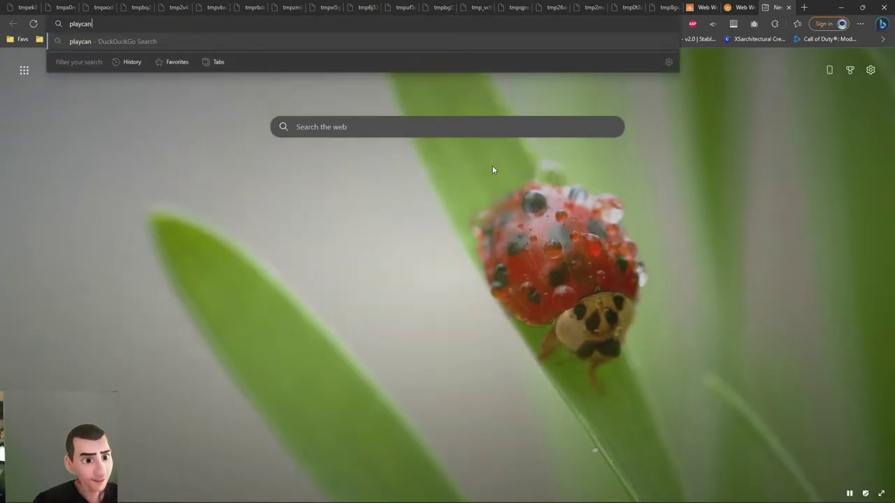
pyautogui.write('vas model viewer')
pyautogui.press('Return')
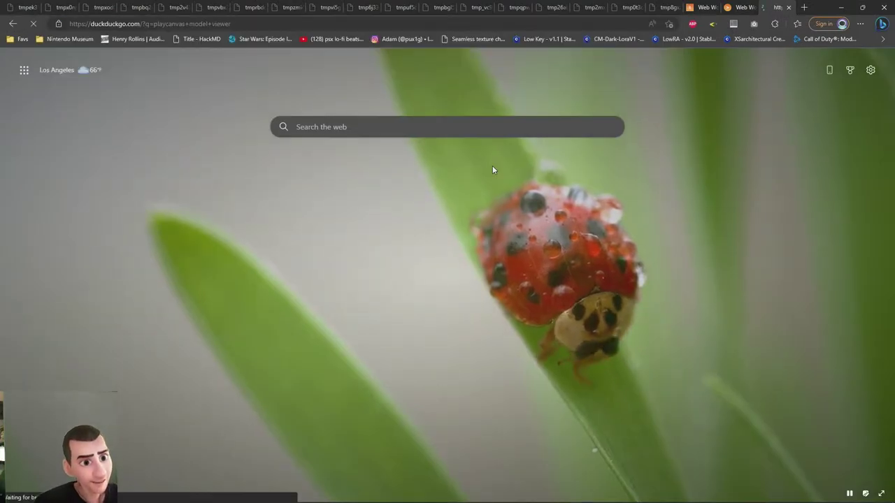
pyautogui.click(109, 139)
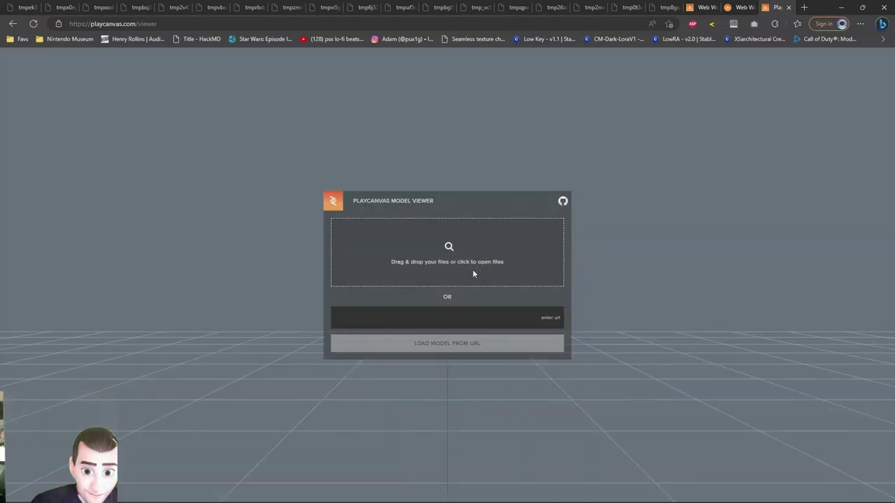
# Load firstroom.glb from the Desktop into the model viewer and bring the room's interior into view
pyautogui.click(472, 269)
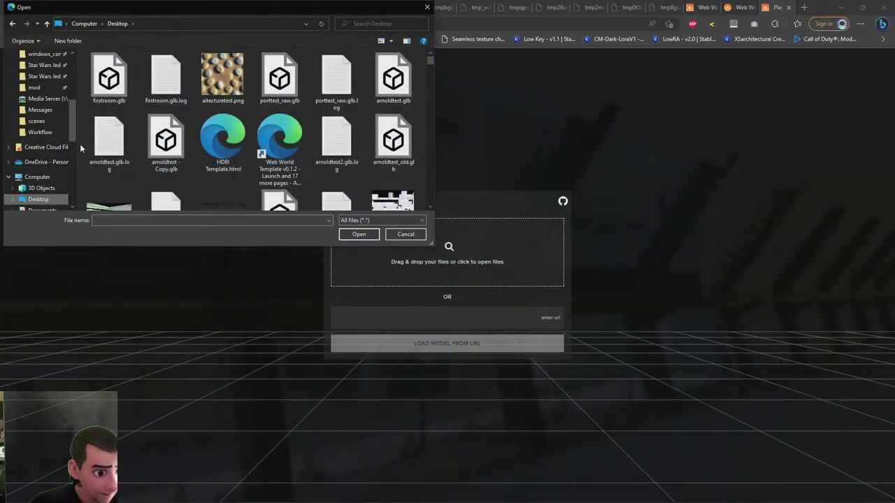
pyautogui.doubleClick(109, 77)
pyautogui.moveTo(540, 222); pyautogui.dragTo(328, 236)
pyautogui.scroll(6, 515, 257)
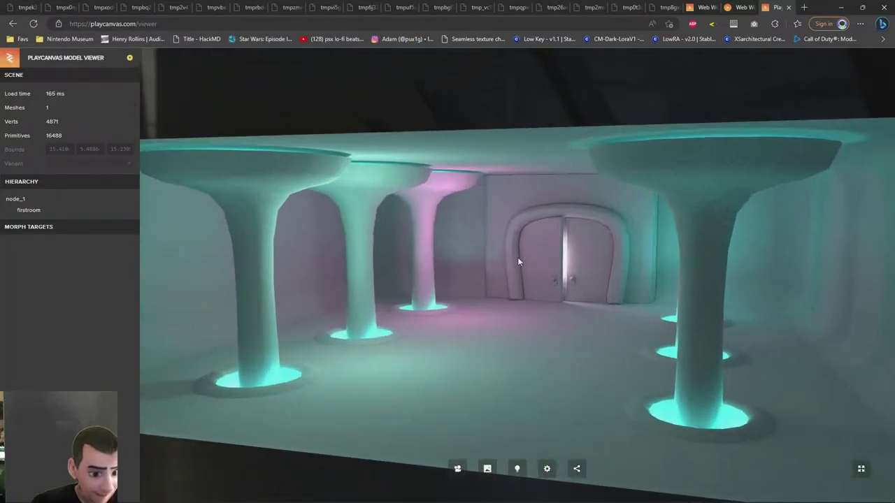
# Inspect the room model up close for seams along the wall and floor edges and around the columns
pyautogui.moveTo(517, 261); pyautogui.dragTo(488, 272)
pyautogui.scroll(5, 487, 271)
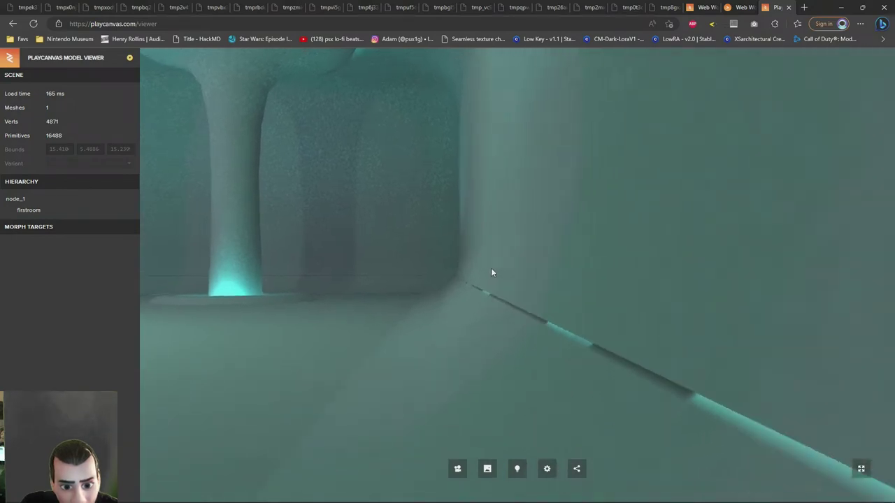
pyautogui.scroll(-5, 483, 280)
pyautogui.moveTo(455, 288); pyautogui.dragTo(507, 297)
pyautogui.scroll(3, 507, 297)
pyautogui.moveTo(507, 297); pyautogui.dragTo(399, 255, button='right')
pyautogui.scroll(2, 606, 255)
pyautogui.moveTo(607, 259); pyautogui.dragTo(422, 278)
pyautogui.moveTo(411, 286); pyautogui.dragTo(369, 291)
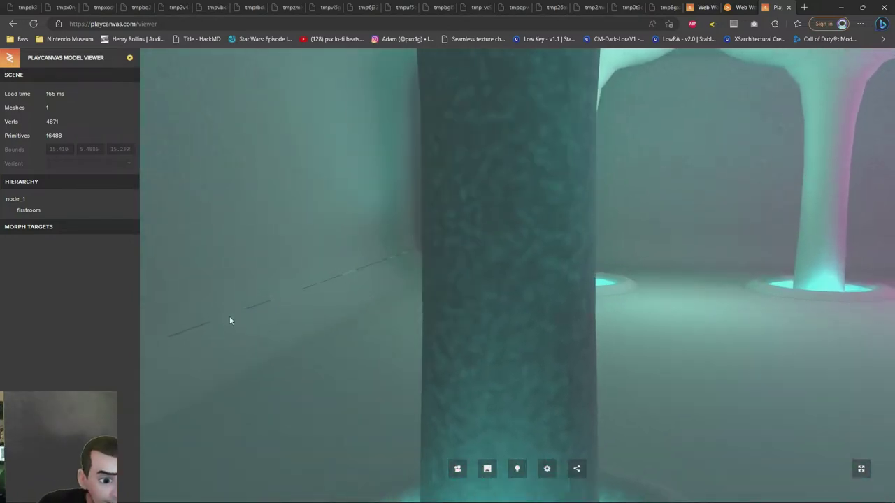
# Switch to 3ds Max, add an Unwrap UVW modifier to the firstroom mesh and open the UV Editor
pyautogui.hotkey('alt', 'Tab')
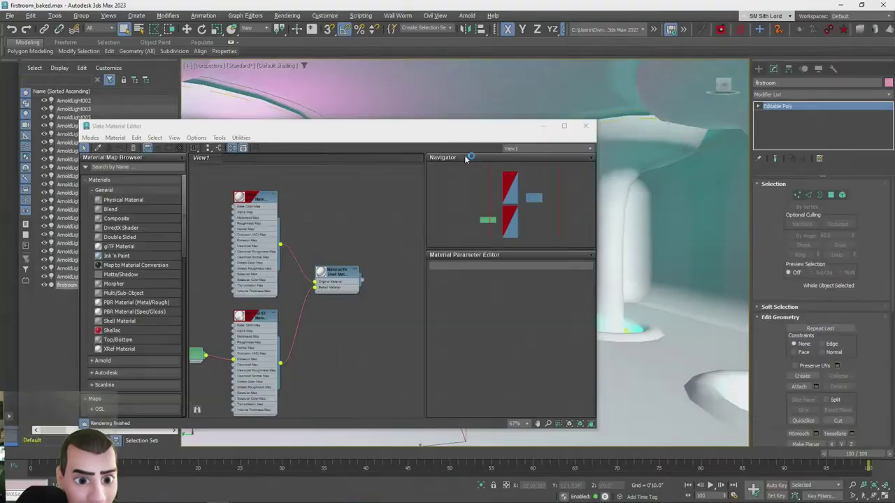
pyautogui.click(585, 127)
pyautogui.press('m')
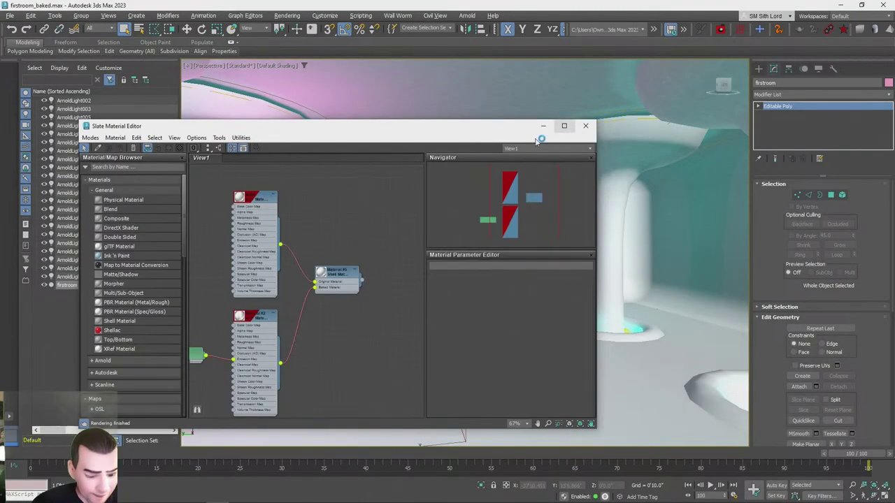
pyautogui.click(675, 266)
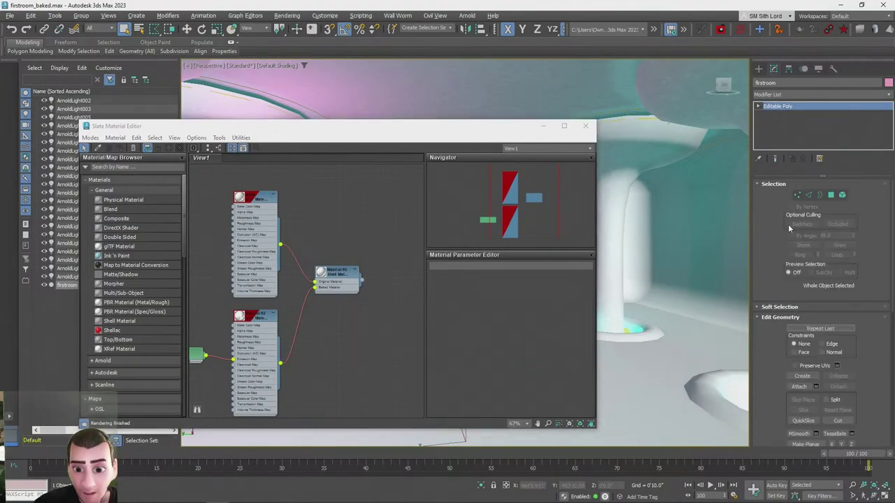
pyautogui.click(789, 96)
pyautogui.press('u')
pyautogui.click(791, 351)
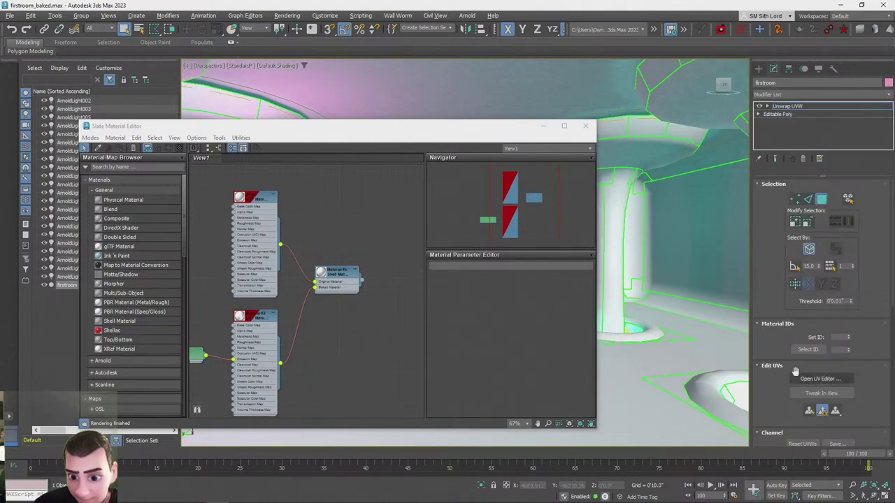
pyautogui.click(803, 381)
# Examine how close the UV islands sit to the edges and corners of the texture tile
pyautogui.moveTo(155, 238); pyautogui.dragTo(102, 231, button='middle')
pyautogui.scroll(12, 46, 367)
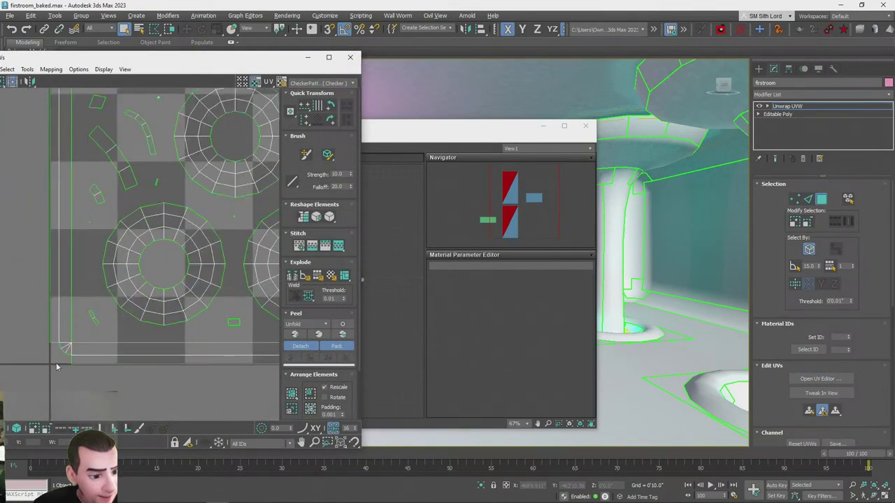
pyautogui.scroll(8, 46, 367)
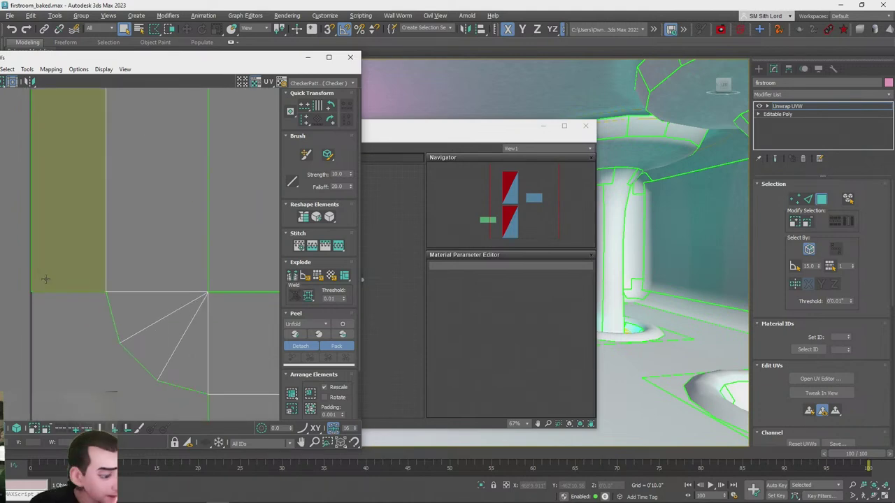
pyautogui.scroll(3, 50, 219)
pyautogui.scroll(-10, 89, 302)
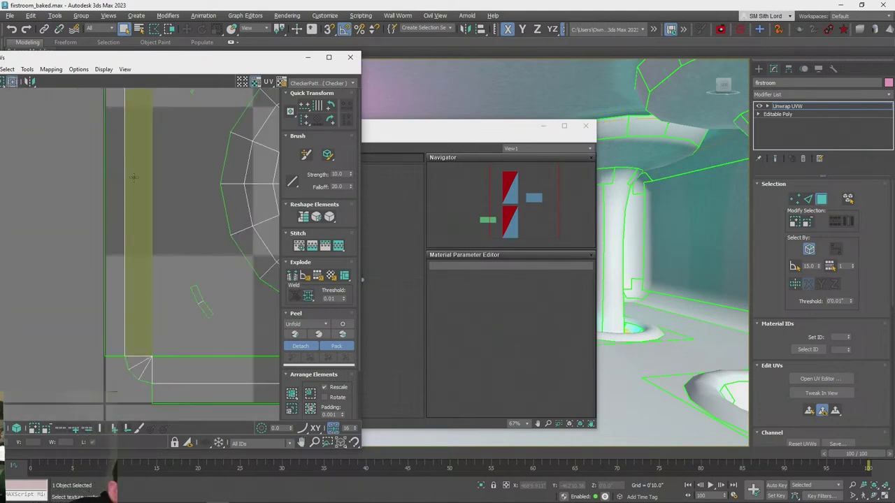
pyautogui.scroll(8, 88, 303)
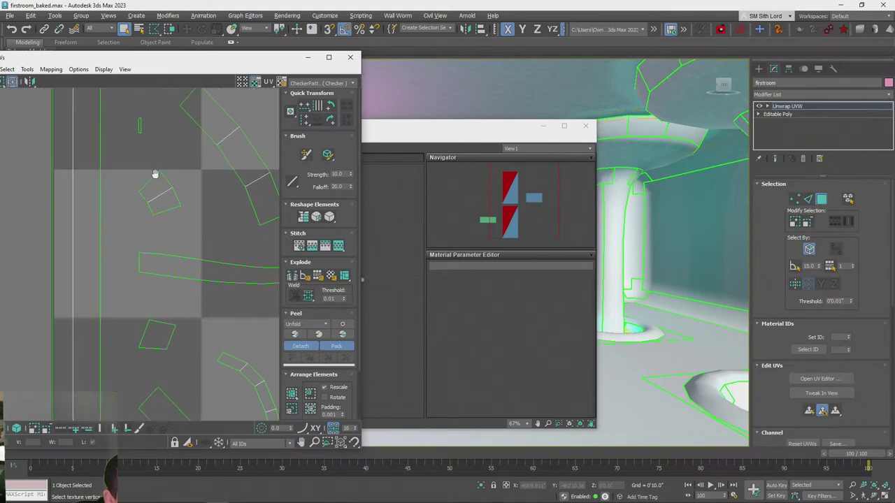
pyautogui.moveTo(160, 163); pyautogui.dragTo(164, 315, button='middle')
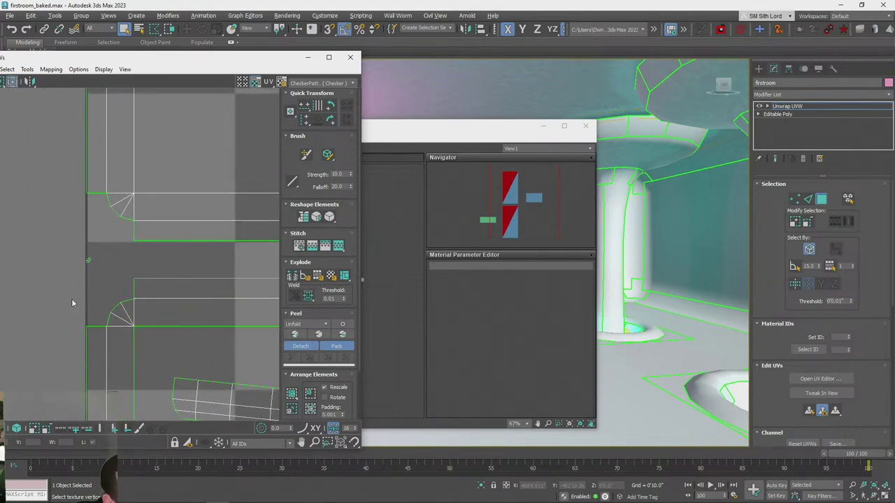
pyautogui.scroll(6, 91, 307)
pyautogui.moveTo(184, 155); pyautogui.dragTo(129, 230, button='middle')
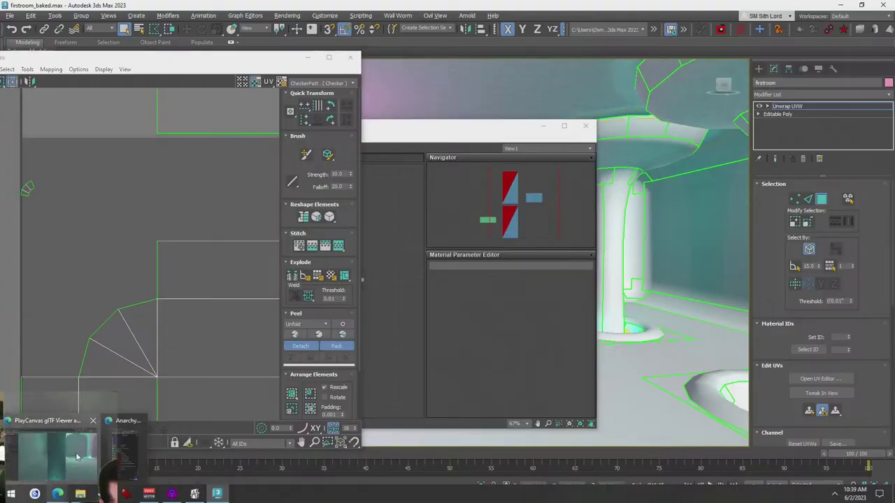
# Switch to the PlayCanvas editor in the web browser and upload firstroom.glb from the Desktop into the project's assets
pyautogui.click(67, 494)
pyautogui.click(739, 7)
pyautogui.click(707, 7)
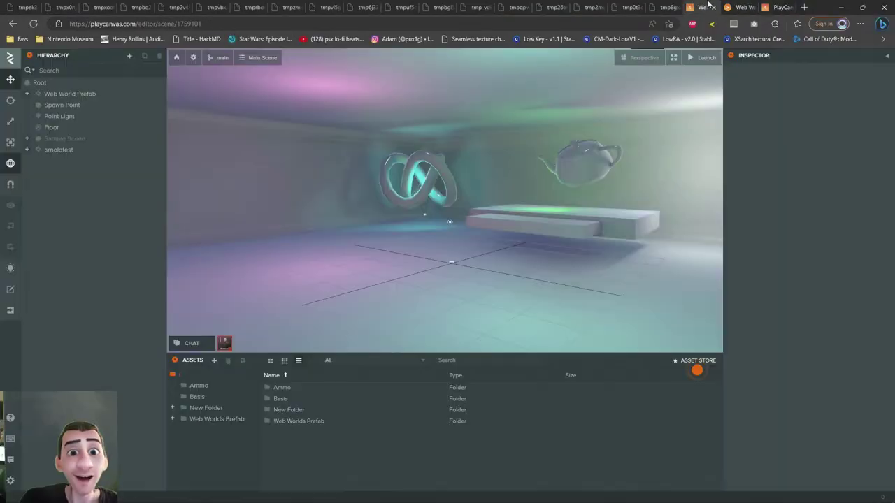
pyautogui.hotkey('alt', 'Tab')
pyautogui.click(650, 190)
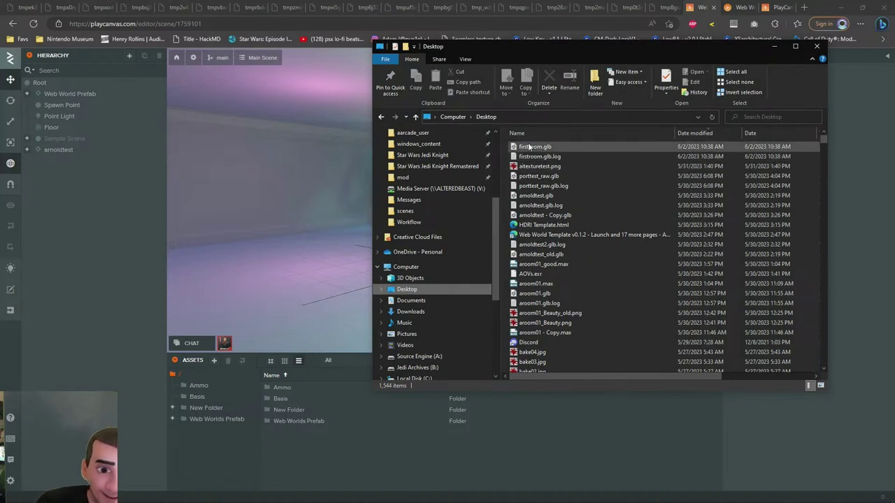
pyautogui.moveTo(528, 147); pyautogui.dragTo(355, 455)
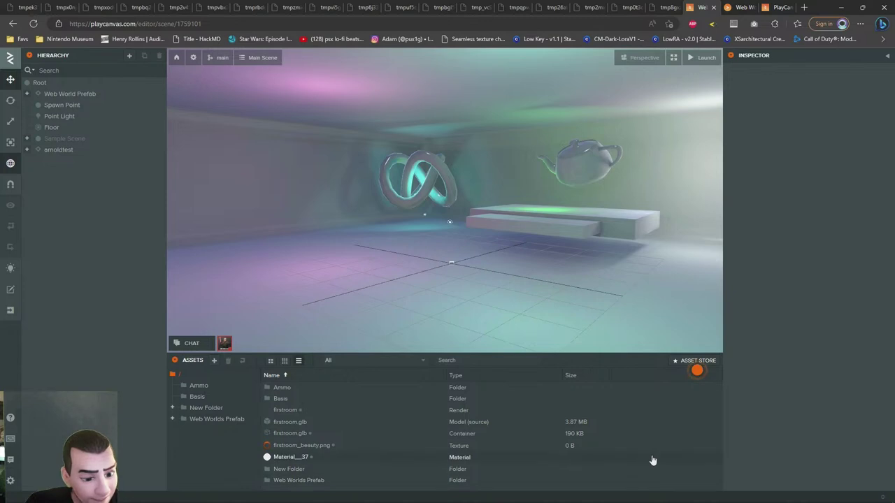
# Create a new subfolder inside New Folder and move all the uploaded firstroom assets and Material__37 into it
pyautogui.rightClick(691, 431)
pyautogui.moveTo(727, 433)
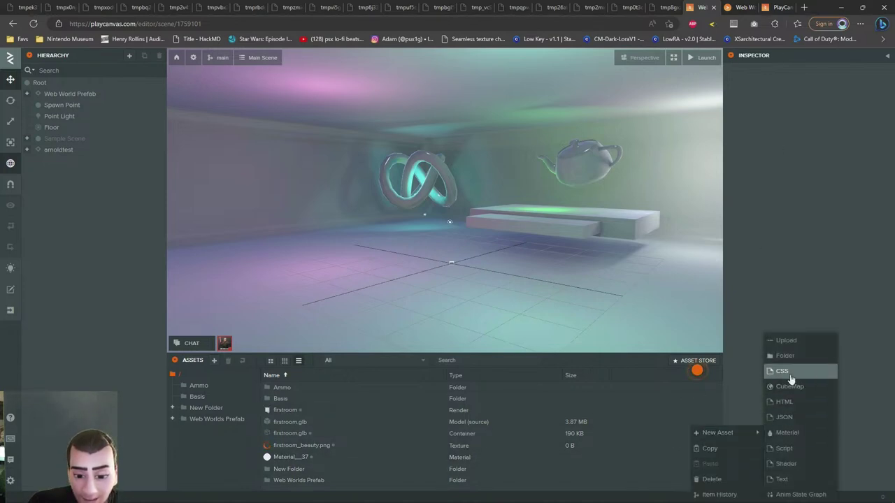
pyautogui.click(784, 356)
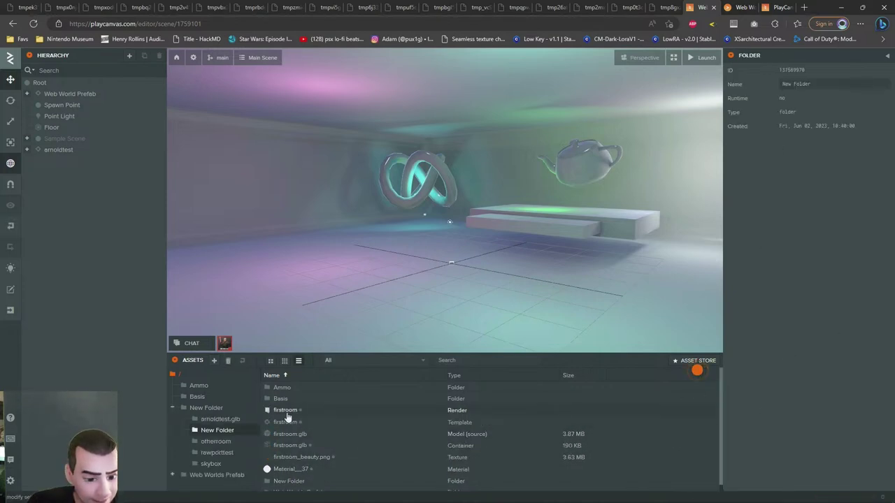
pyautogui.click(285, 411)
pyautogui.scroll(-1, 338, 433)
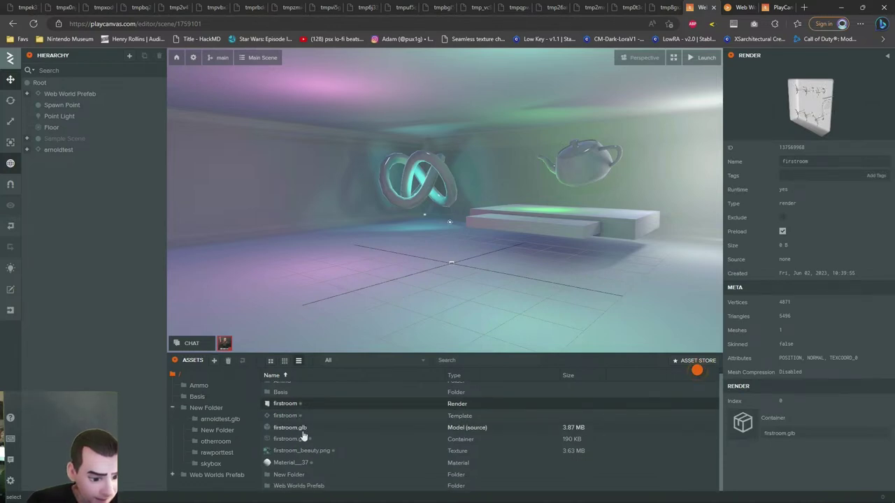
pyautogui.keyDown('shift'); pyautogui.click(281, 461); pyautogui.keyUp('shift')
pyautogui.moveTo(253, 426); pyautogui.dragTo(218, 430)
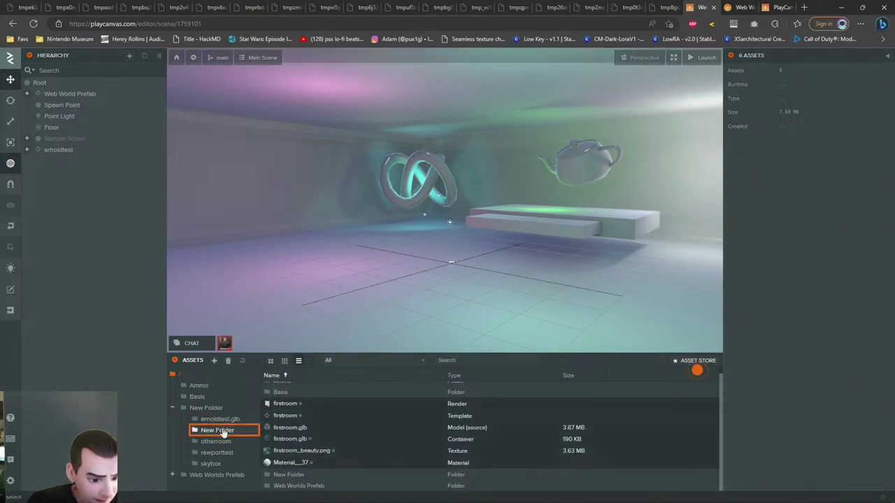
# Check the contents of the new subfolder and rename it firstroom.glb
pyautogui.doubleClick(286, 410)
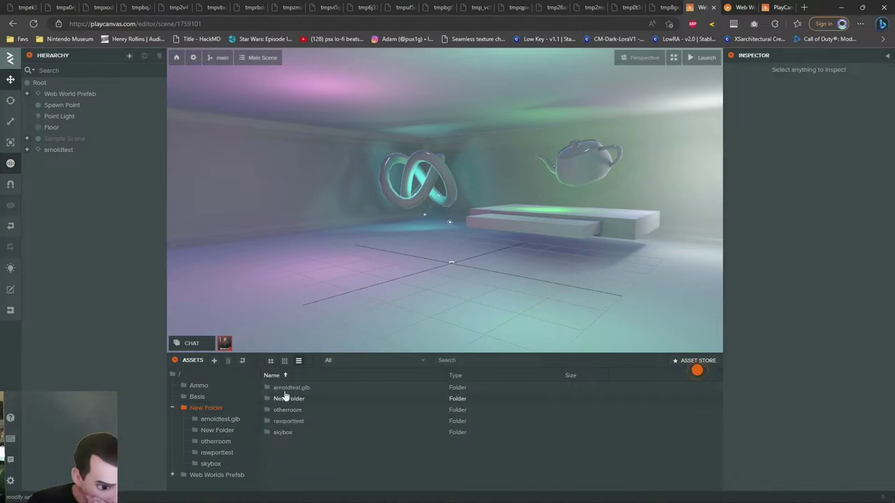
pyautogui.doubleClick(286, 399)
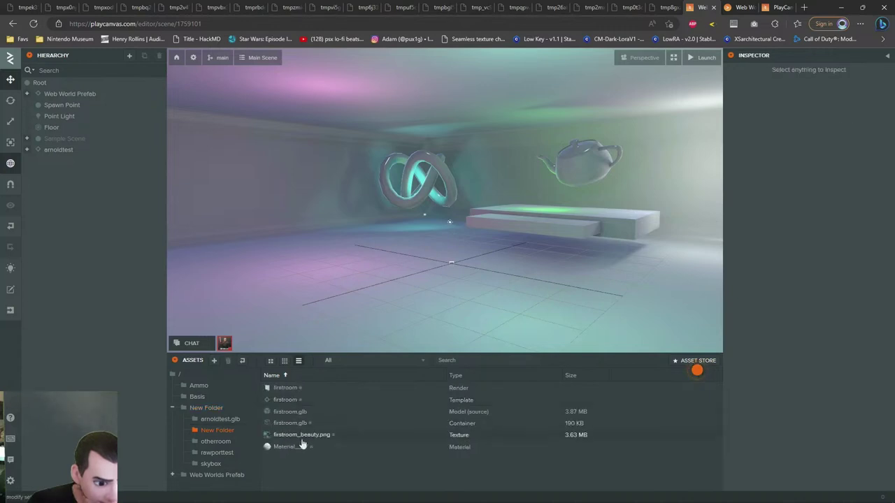
pyautogui.click(206, 407)
pyautogui.click(292, 399)
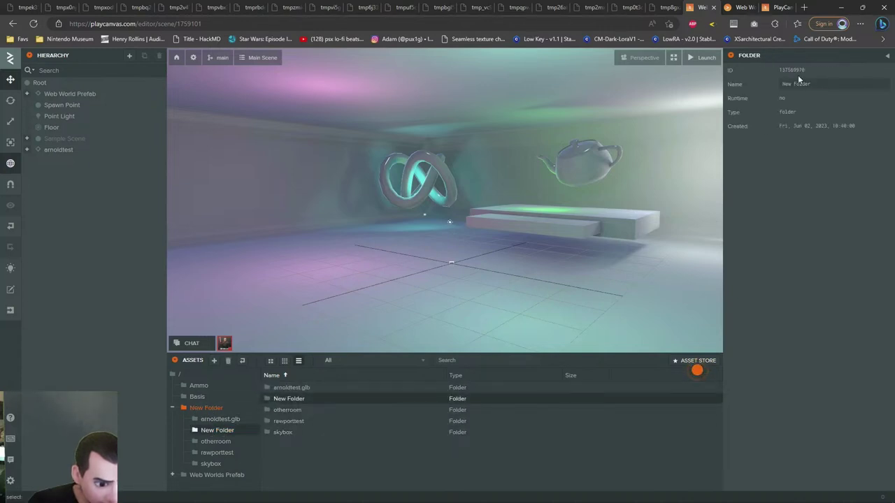
pyautogui.click(816, 83)
pyautogui.write('firstroo')
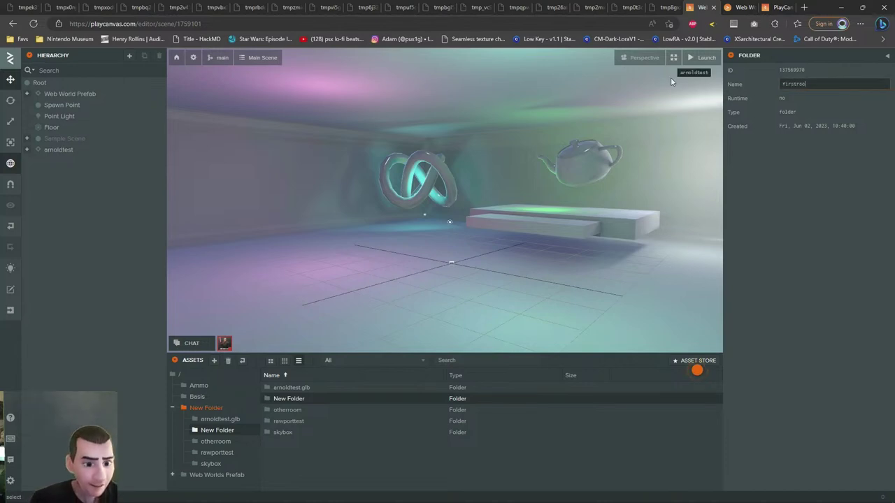
pyautogui.write('m.glb')
pyautogui.press('Return')
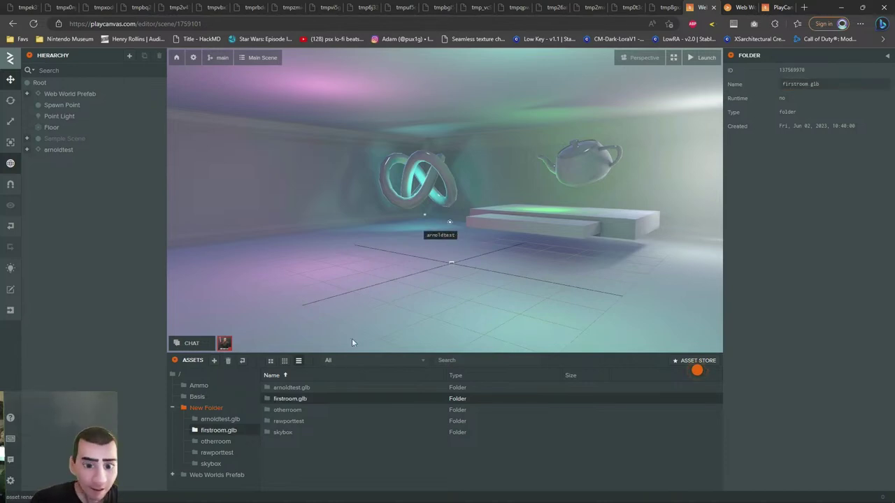
# Add the firstroom template to the scene under Root and move it to about -17.28 on X, beside the arnoldtest room
pyautogui.doubleClick(287, 400)
pyautogui.moveTo(392, 178); pyautogui.dragTo(459, 207, button='right')
pyautogui.press('s')
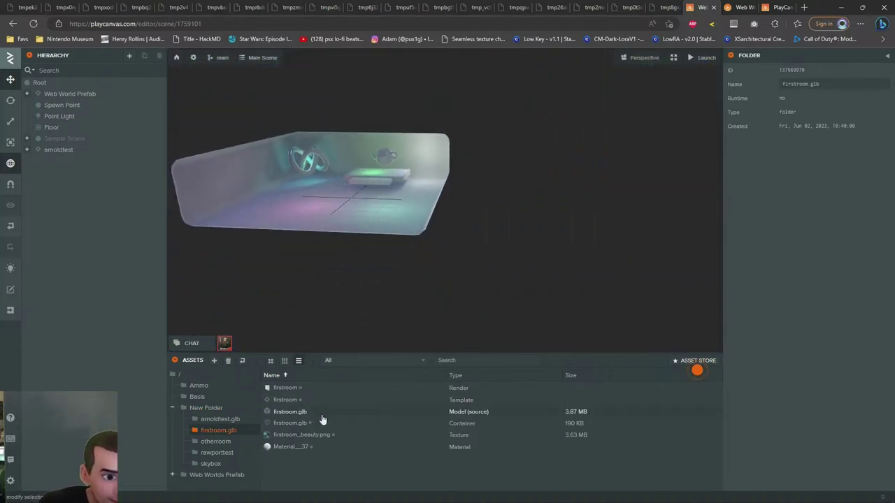
pyautogui.moveTo(287, 400); pyautogui.dragTo(39, 84)
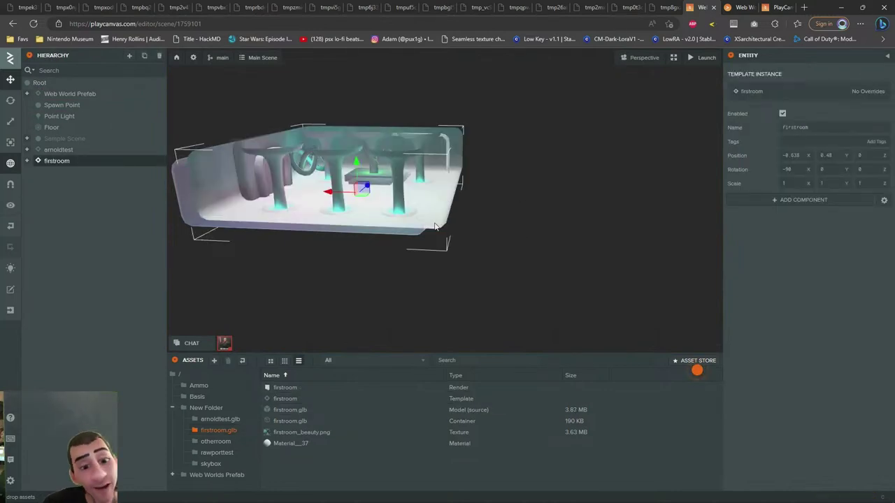
pyautogui.moveTo(349, 218); pyautogui.dragTo(566, 235)
# Examine the two rooms from outside and the lighting inside the firstroom model
pyautogui.moveTo(447, 249); pyautogui.dragTo(448, 210)
pyautogui.scroll(3, 472, 251)
pyautogui.scroll(3, 634, 215)
pyautogui.scroll(3, 420, 218)
pyautogui.scroll(-6, 376, 224)
pyautogui.scroll(5, 433, 206)
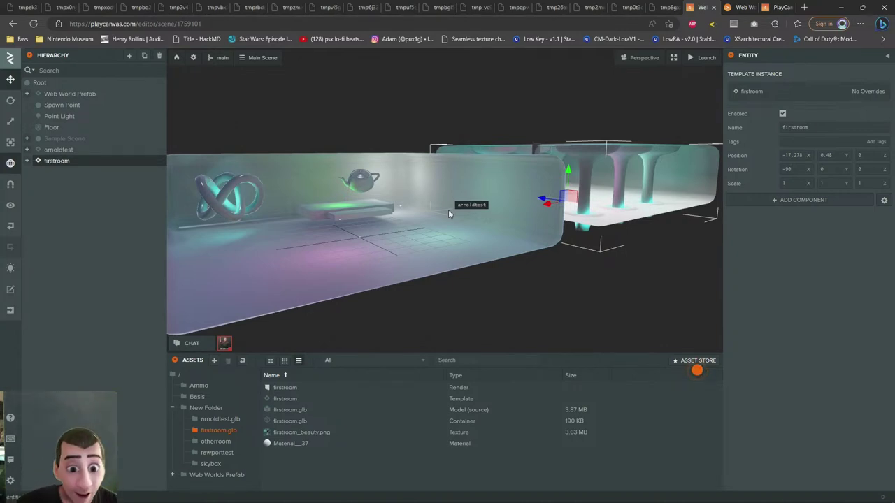
pyautogui.moveTo(554, 250); pyautogui.dragTo(292, 246)
pyautogui.scroll(5, 293, 246)
pyautogui.scroll(-5, 292, 246)
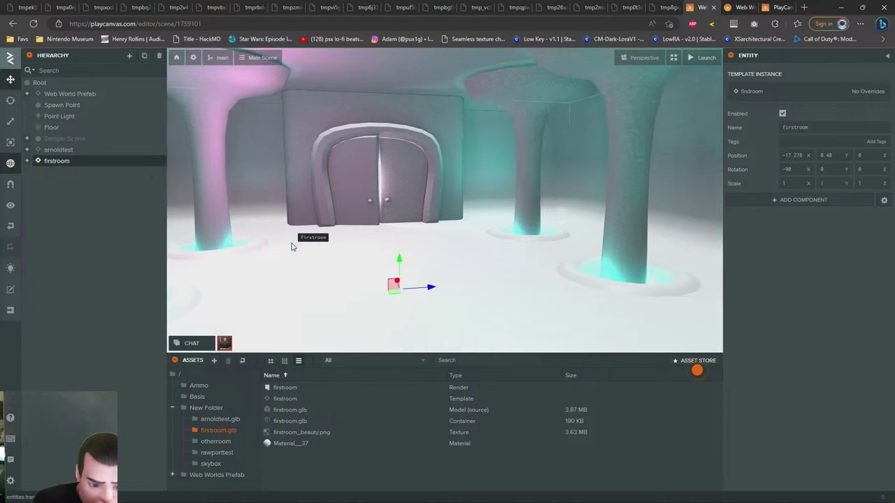
# Select the firstroom mesh, open its Material__37 and set the diffuse color to black
pyautogui.moveTo(342, 227); pyautogui.dragTo(401, 253)
pyautogui.click(413, 264)
pyautogui.click(797, 388)
pyautogui.scroll(-5, 853, 317)
pyautogui.click(790, 241)
pyautogui.moveTo(672, 283); pyautogui.dragTo(536, 406)
pyautogui.click(844, 235)
# Examine the wall seam up close and review the material's texture transform, emissive and other settings
pyautogui.moveTo(407, 214); pyautogui.dragTo(548, 236, button='right')
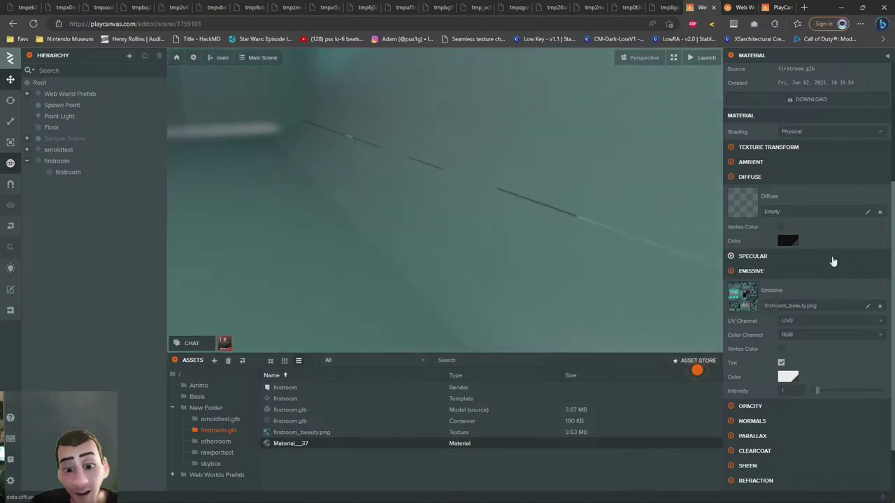
pyautogui.scroll(3, 841, 209)
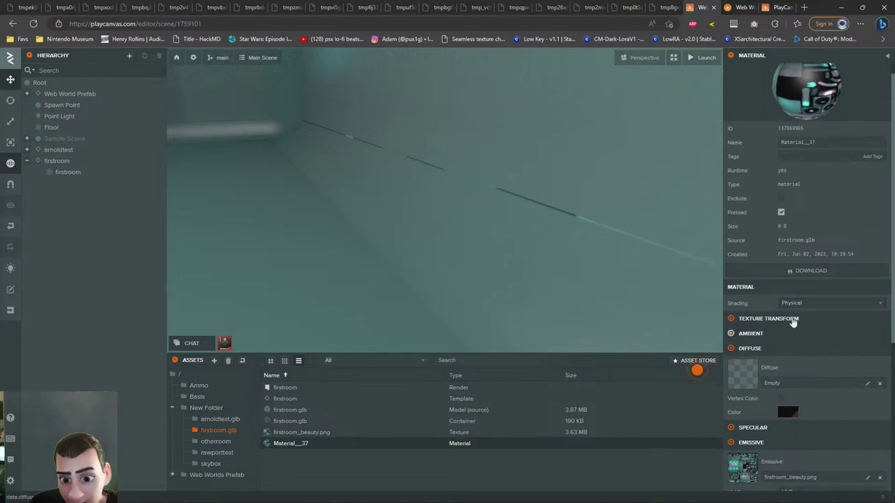
pyautogui.click(767, 319)
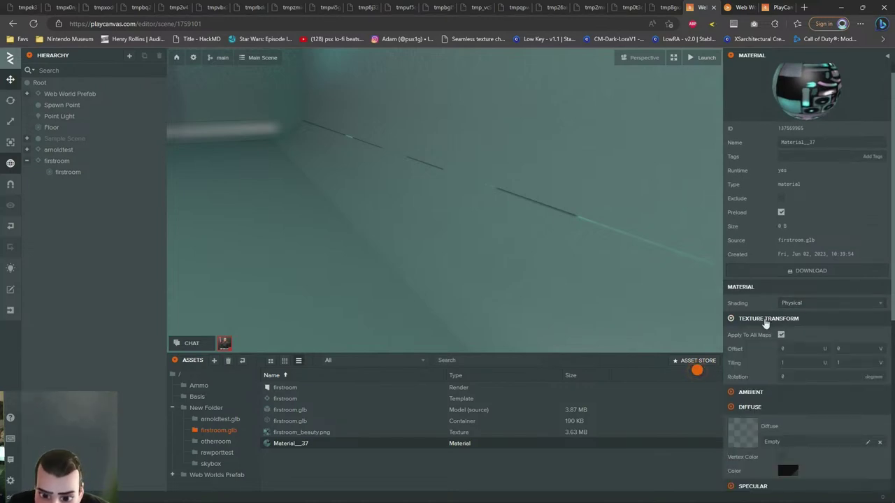
pyautogui.click(766, 319)
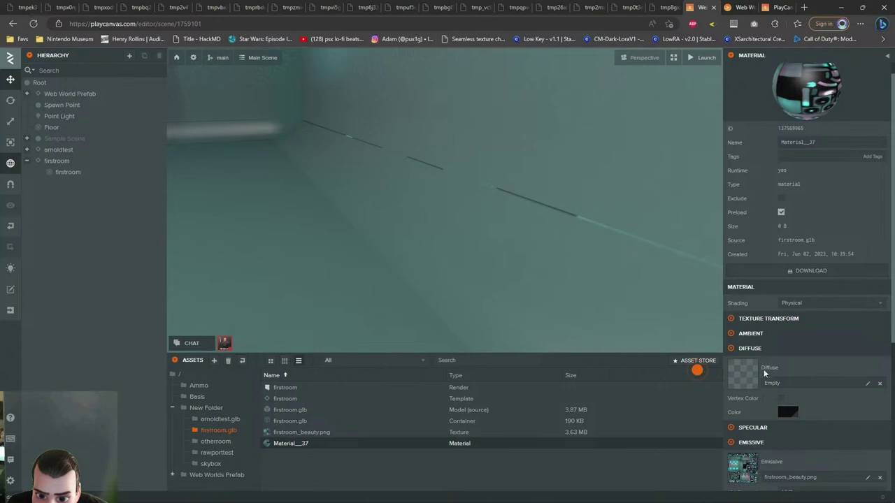
pyautogui.scroll(-3, 765, 377)
pyautogui.click(741, 476)
pyautogui.scroll(-2, 838, 392)
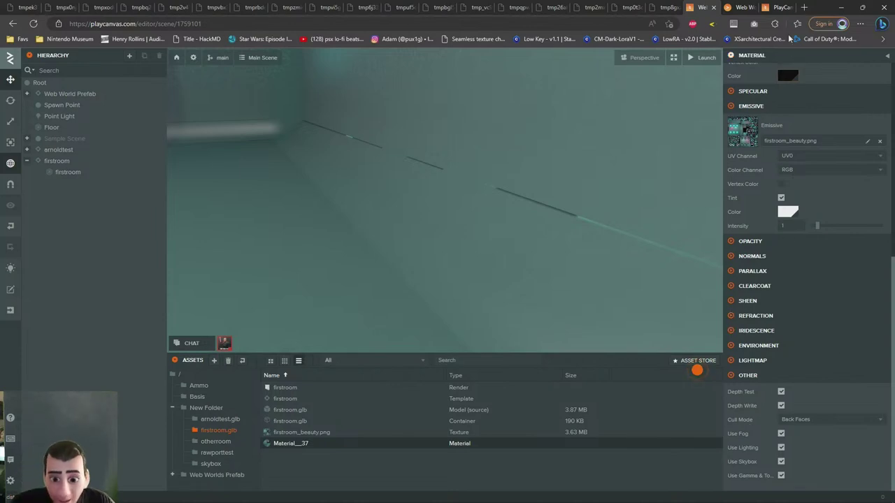
# Search the web for "playcanvas calmp uv" in a new browser tab and look through the results
pyautogui.hotkey('ctrl', 't')
pyautogui.write('playca')
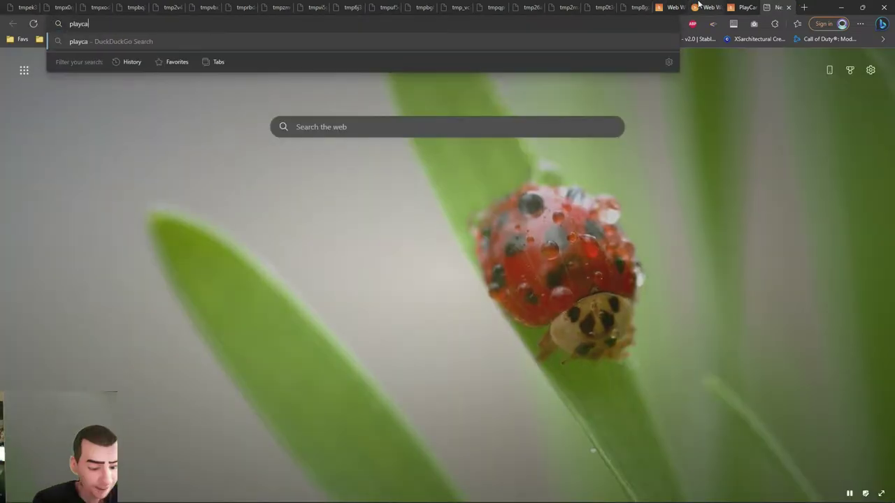
pyautogui.write('nvas calmpuv')
pyautogui.press('Return')
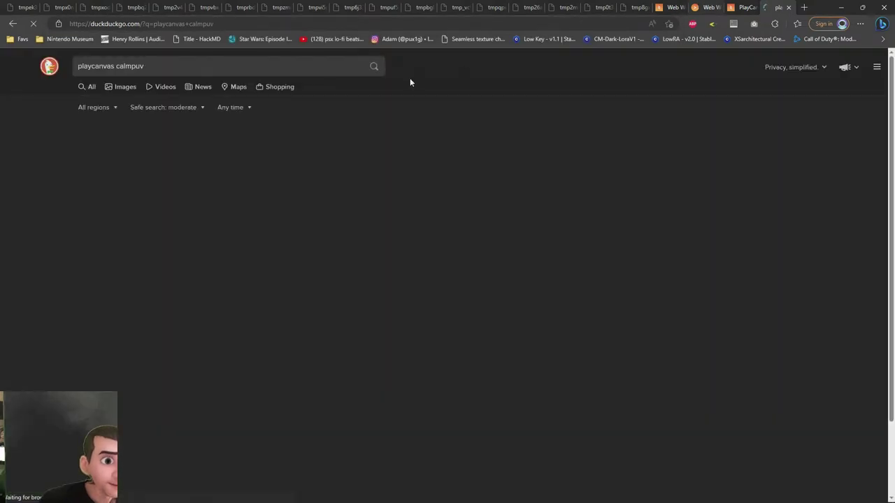
pyautogui.click(135, 66)
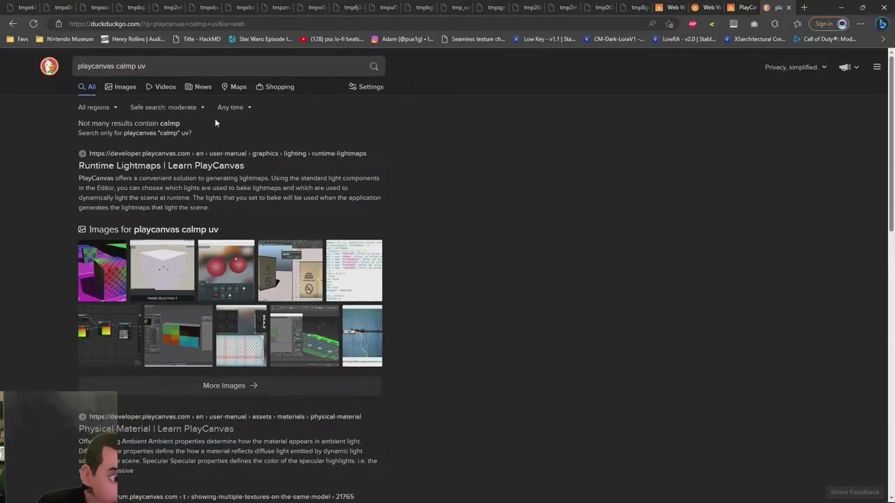
pyautogui.scroll(-4, 520, 160)
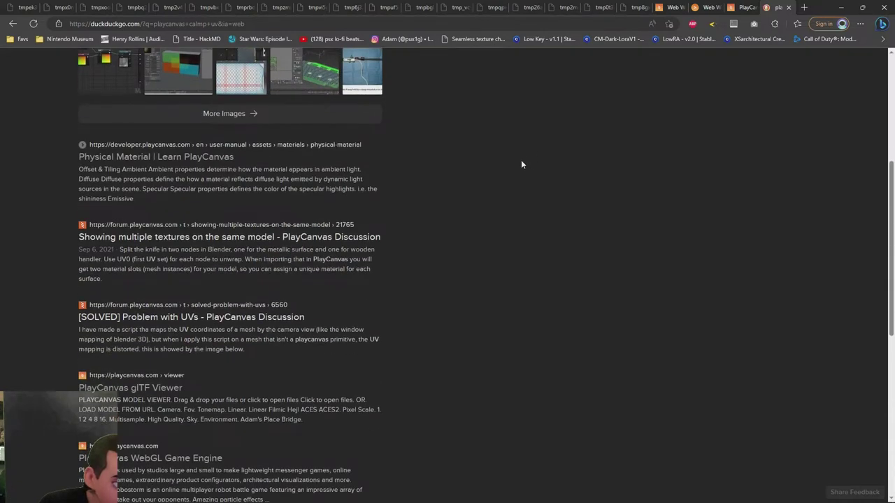
# Open the forum thread "[SOLVED] Problem with UVs" and read through its script and replies
pyautogui.click(199, 318)
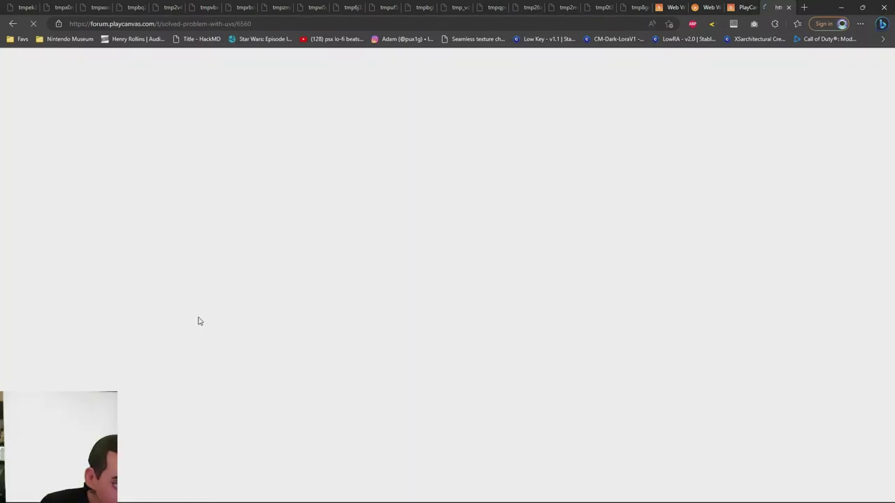
pyautogui.scroll(-5, 199, 321)
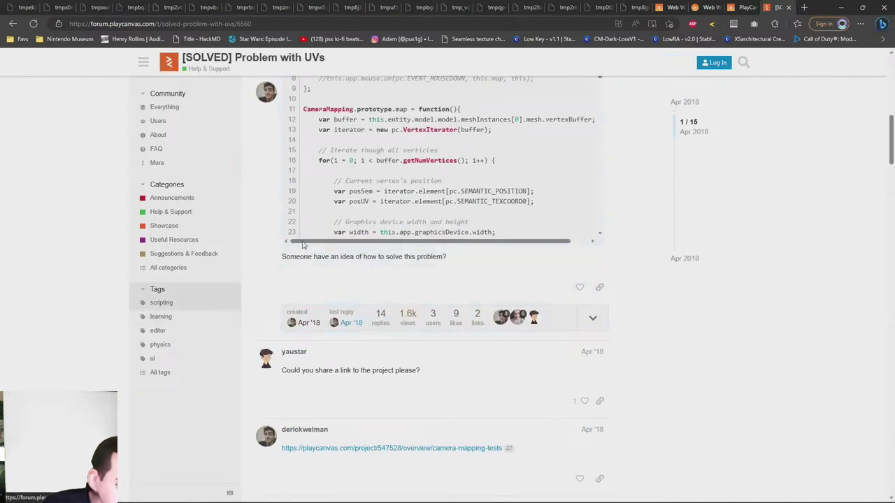
pyautogui.scroll(-2, 478, 196)
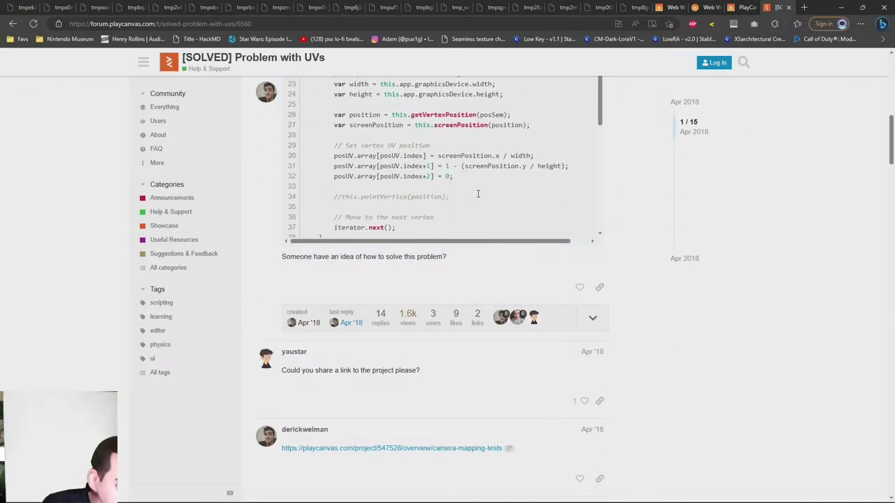
# Return to the scene editor, try a texture tiling of 0 by 0 on Material__37, and restore both values to 1
pyautogui.click(735, 7)
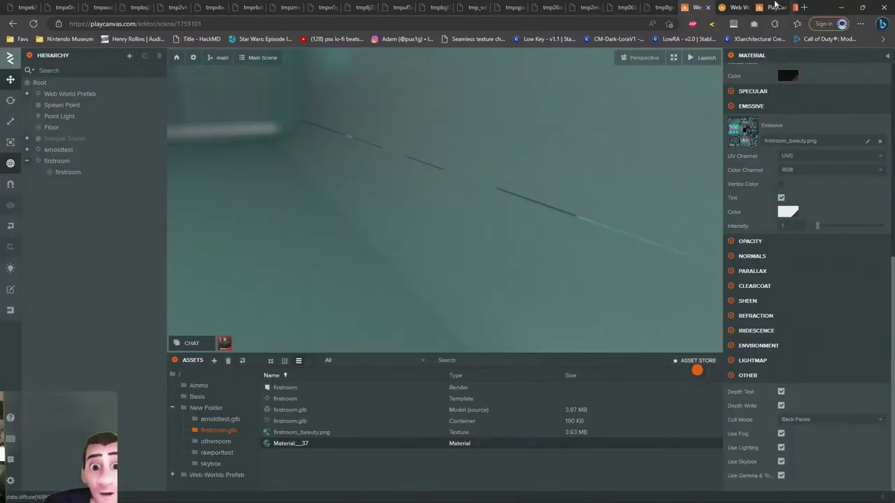
pyautogui.scroll(2, 765, 343)
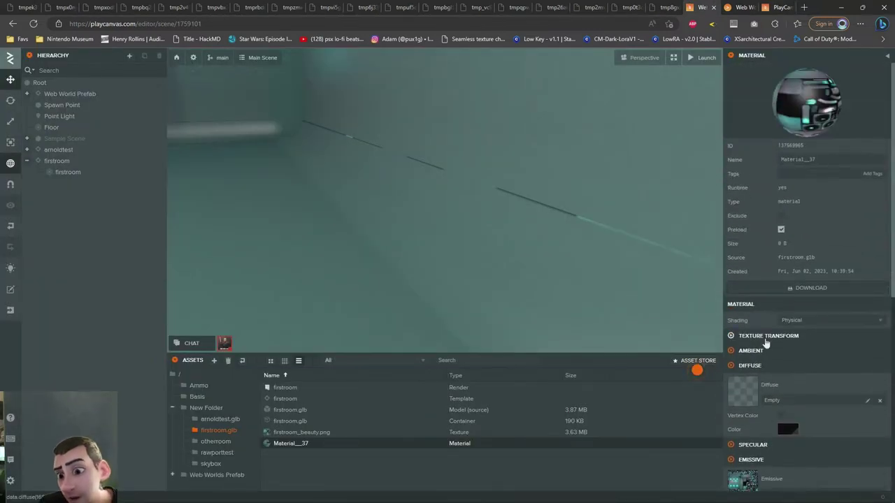
pyautogui.click(762, 336)
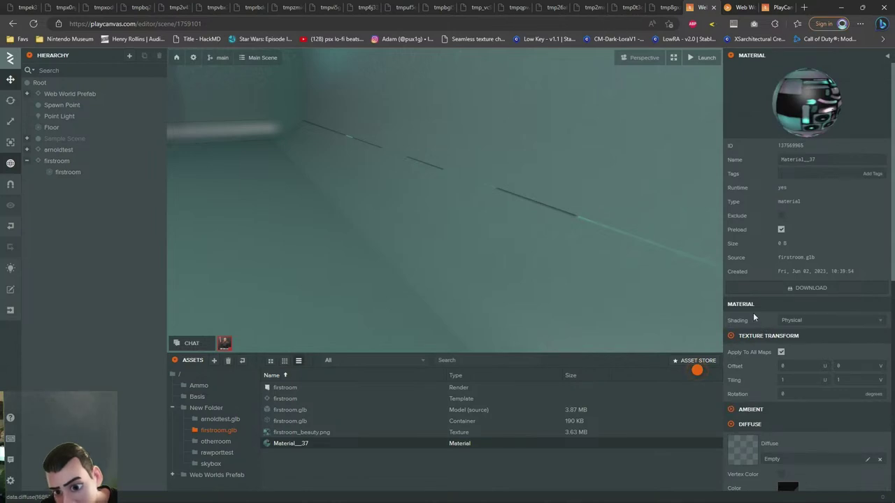
pyautogui.scroll(-1, 752, 313)
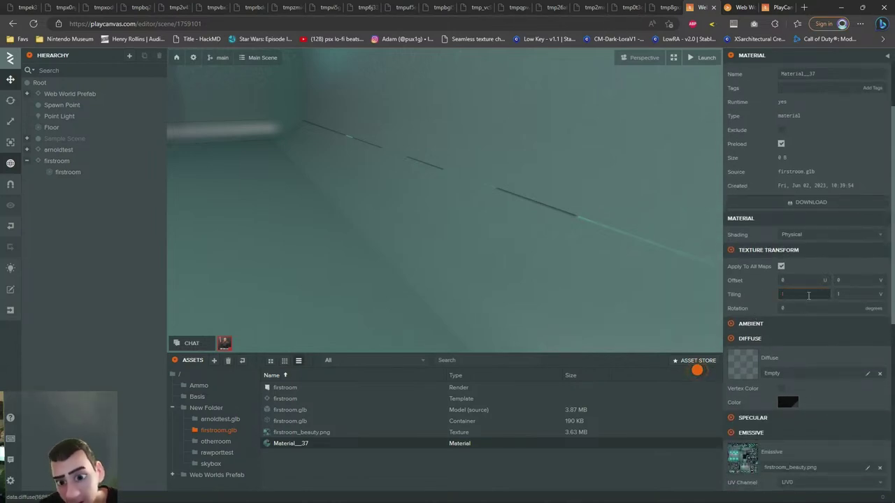
pyautogui.click(837, 294)
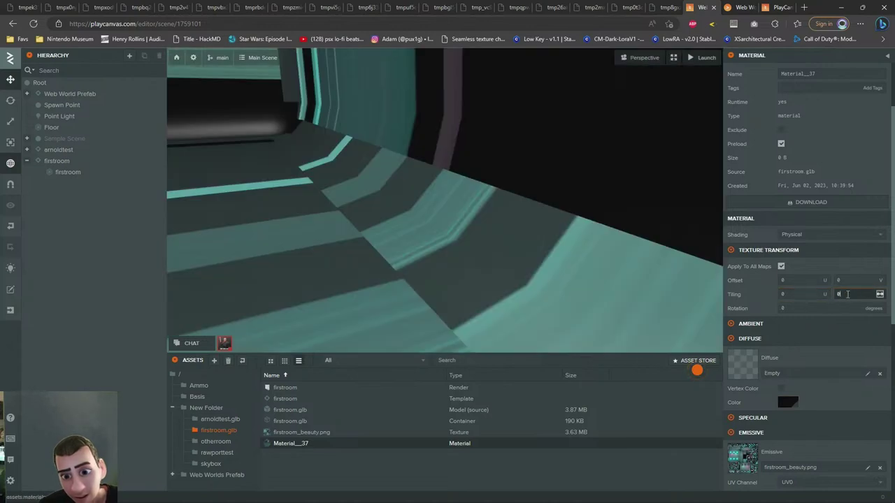
pyautogui.press('Return')
pyautogui.moveTo(812, 293); pyautogui.dragTo(773, 297)
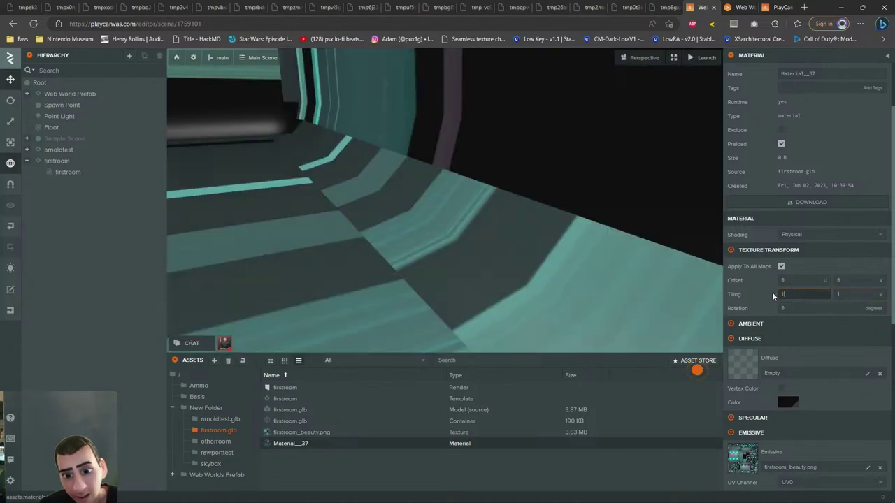
pyautogui.write('1')
pyautogui.press('Return')
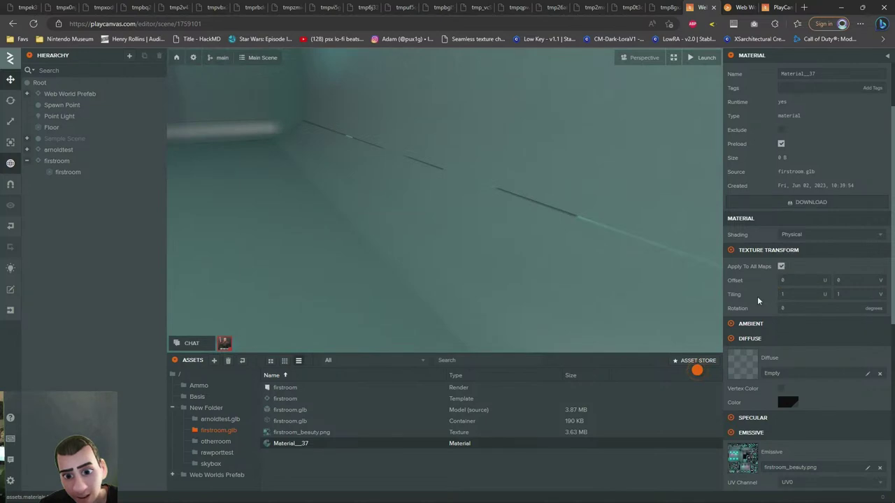
# Review the white material's settings in the arnoldtest.glb folder and look through the firstroom.glb, rawporttest and skybox folders
pyautogui.scroll(-5, 756, 298)
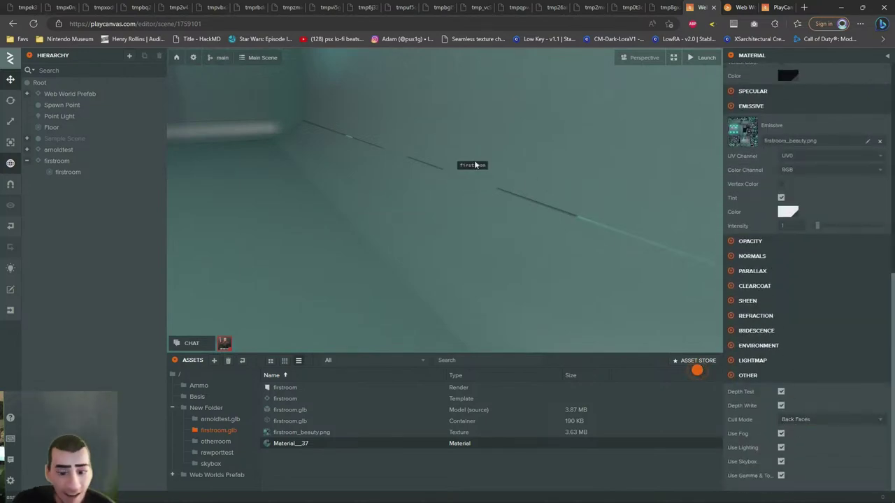
pyautogui.moveTo(496, 141); pyautogui.dragTo(213, 185, button='right')
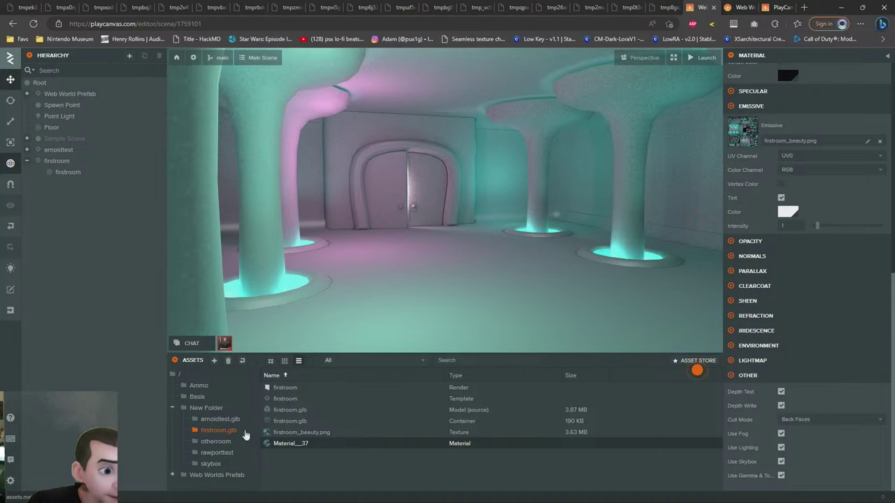
pyautogui.click(220, 420)
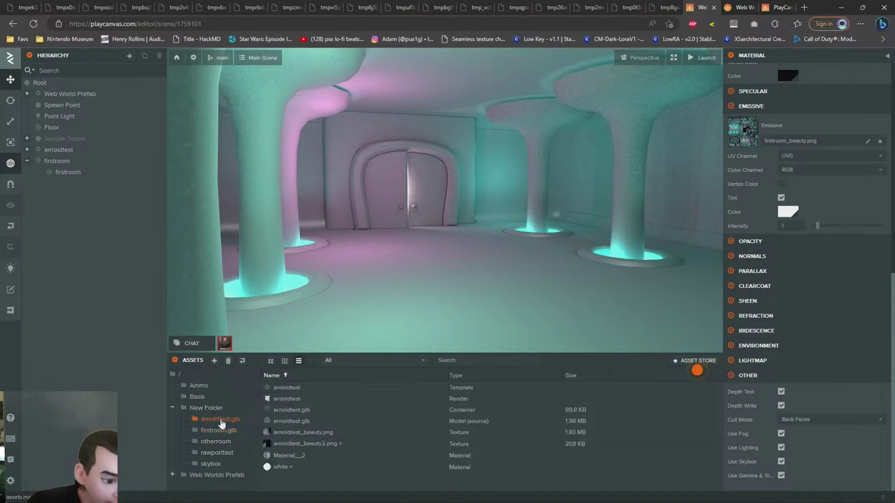
pyautogui.click(279, 469)
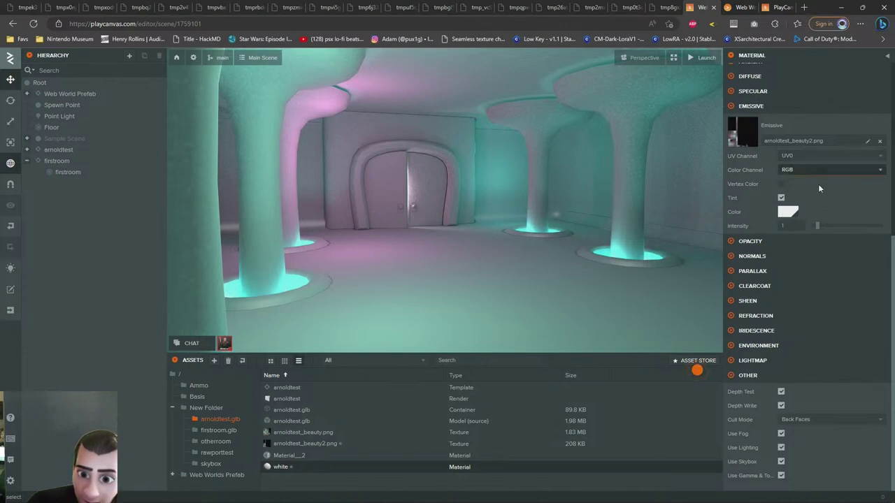
pyautogui.scroll(3, 835, 203)
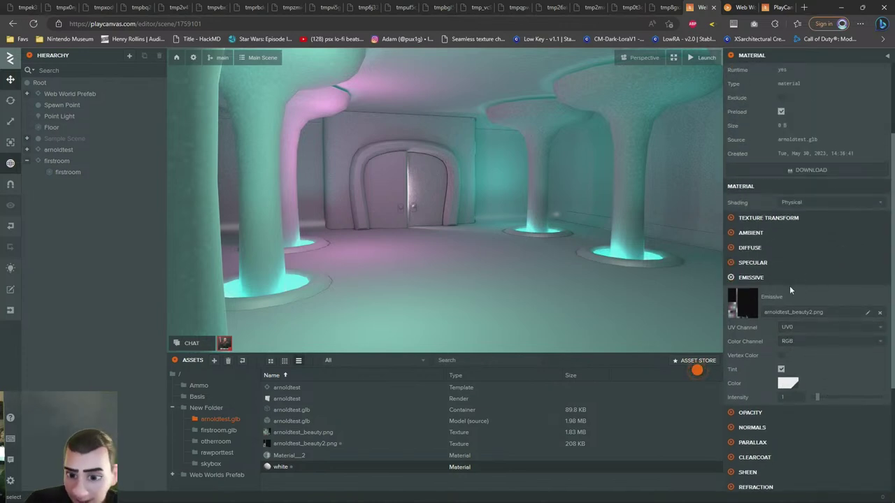
pyautogui.click(730, 250)
pyautogui.click(731, 250)
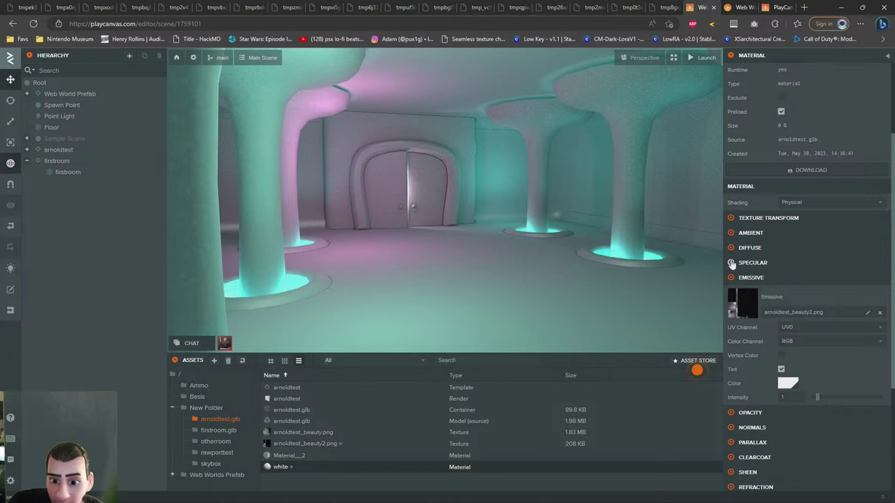
pyautogui.click(731, 263)
pyautogui.click(731, 263)
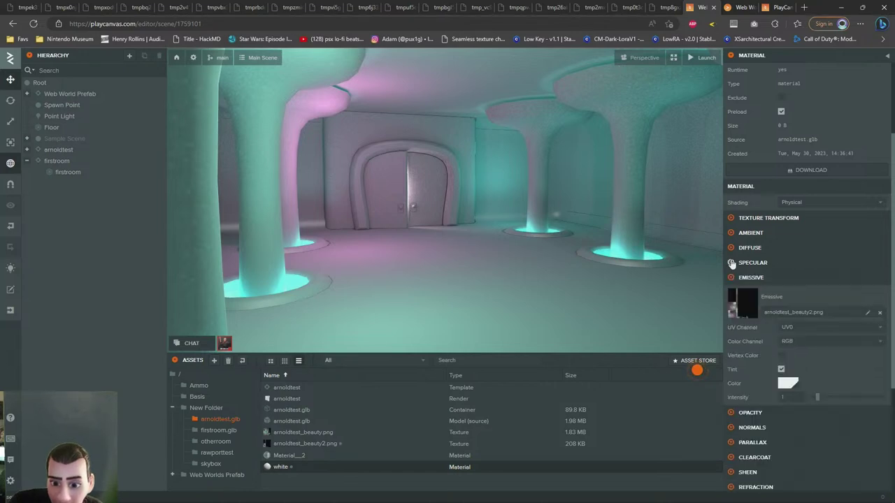
pyautogui.scroll(-2, 818, 316)
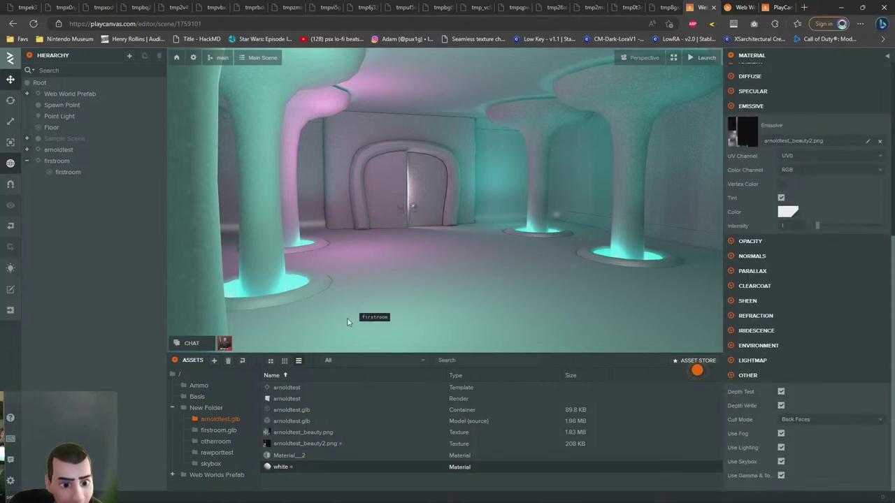
pyautogui.click(217, 431)
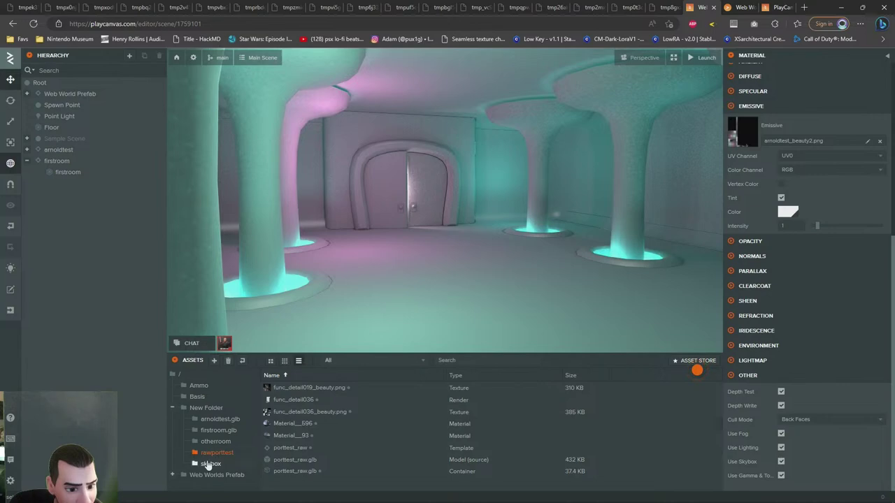
pyautogui.click(209, 463)
# Select the arnoldtest mesh, open its Material__2, copy the diffuse color 273b49 and expand the specular settings
pyautogui.moveTo(426, 196); pyautogui.dragTo(594, 191)
pyautogui.click(415, 213)
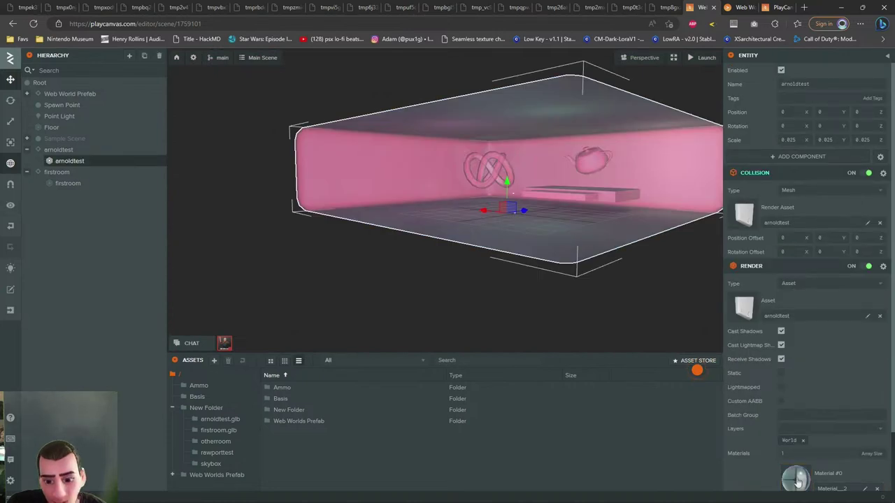
pyautogui.click(795, 479)
pyautogui.scroll(-3, 761, 369)
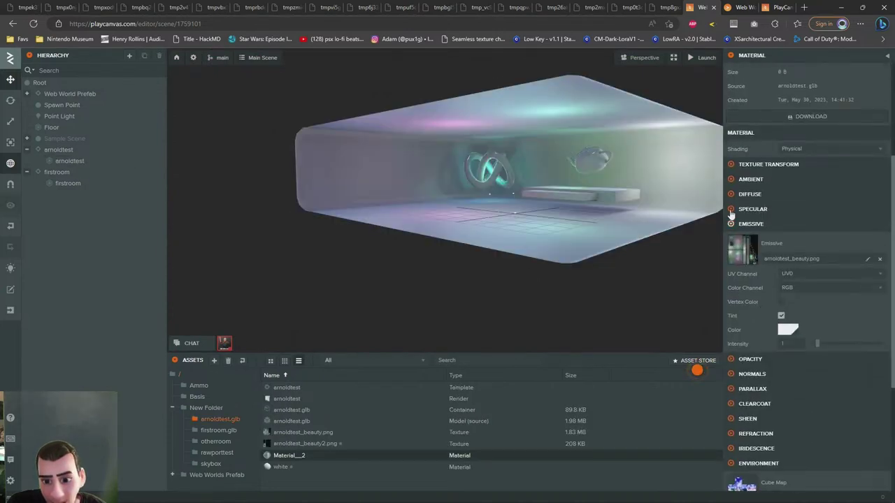
pyautogui.click(731, 195)
pyautogui.click(789, 258)
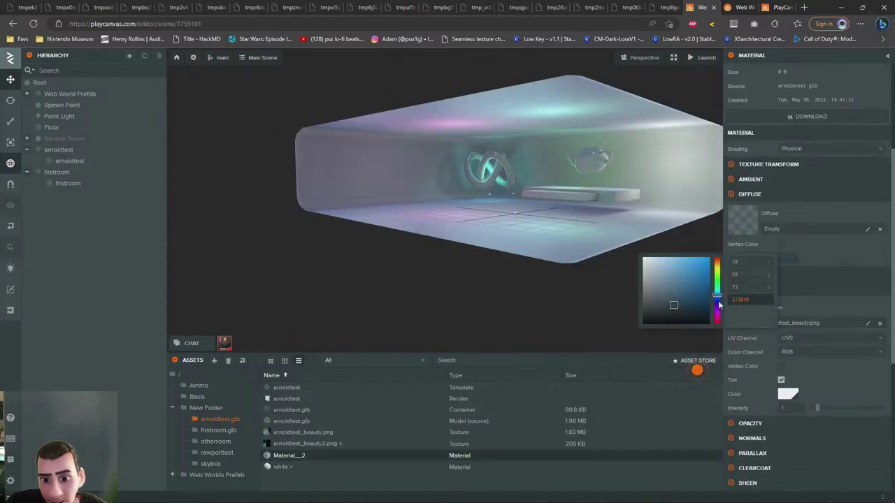
pyautogui.click(832, 255)
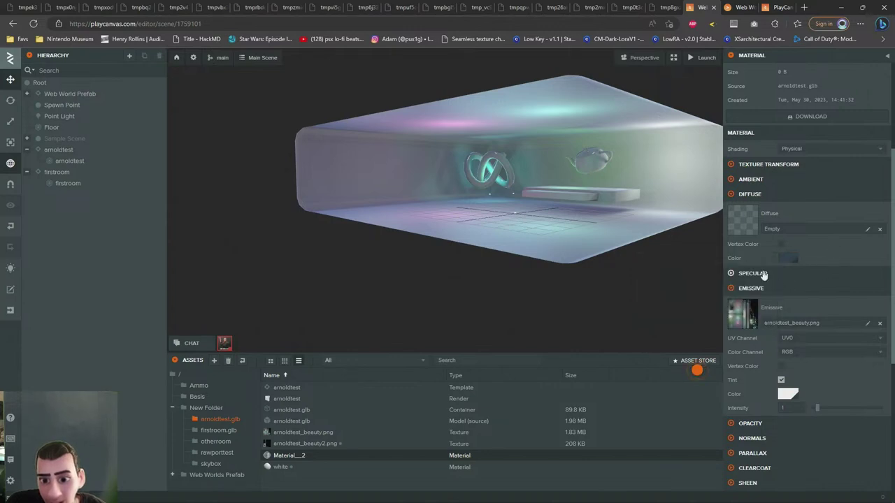
pyautogui.click(745, 274)
# Open the firstroom mesh's Material__37, set its diffuse color to 273b49 and expand its specular settings
pyautogui.moveTo(549, 209); pyautogui.dragTo(464, 202, button='right')
pyautogui.scroll(8, 609, 206)
pyautogui.click(461, 280)
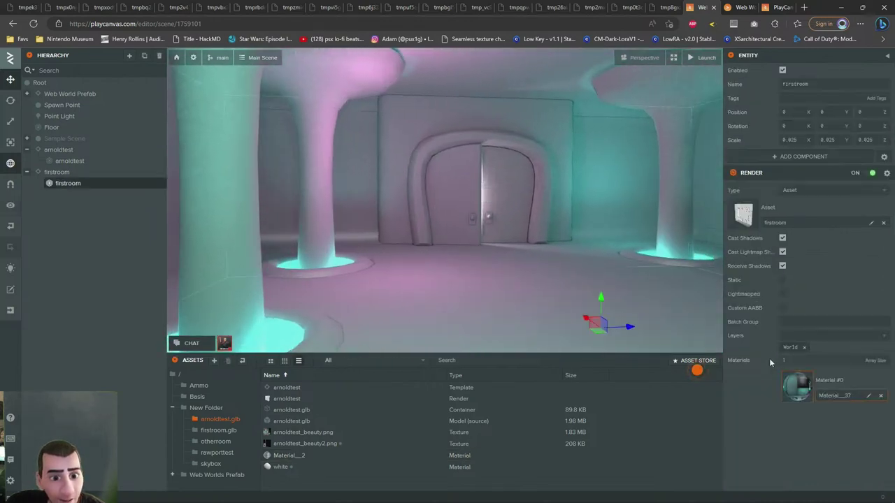
pyautogui.click(796, 388)
pyautogui.scroll(-5, 791, 339)
pyautogui.click(789, 147)
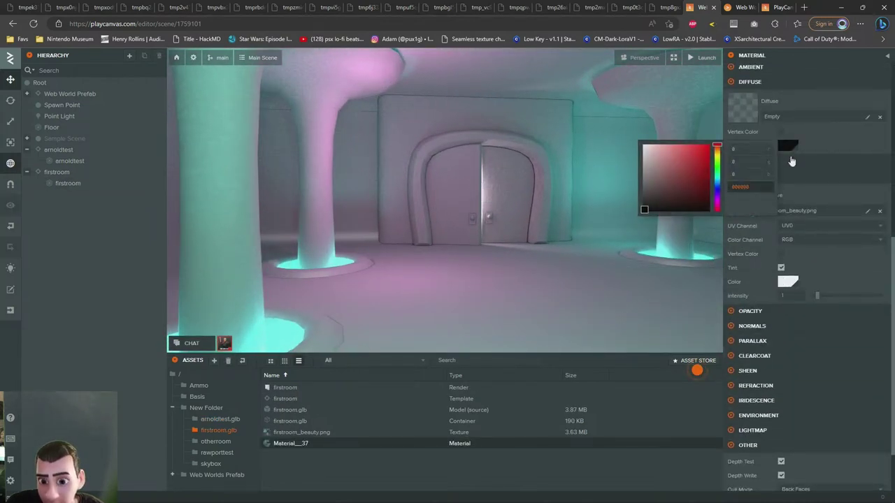
pyautogui.click(848, 258)
pyautogui.click(749, 162)
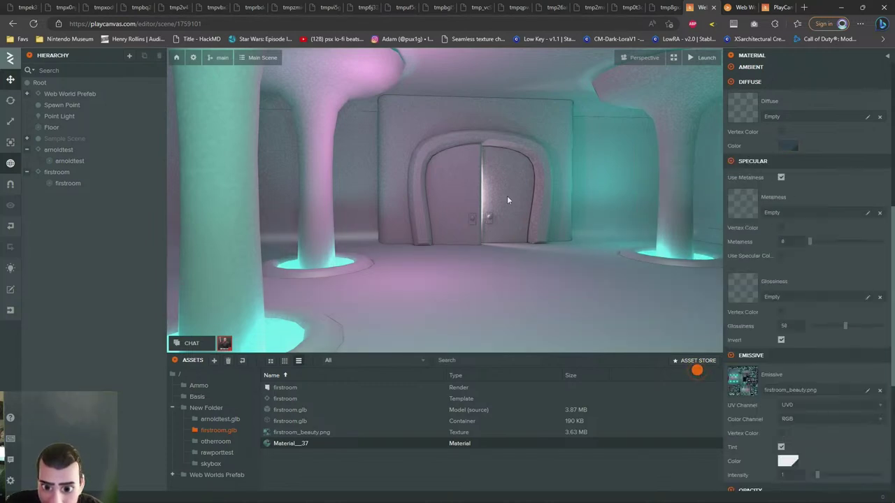
# Match firstroom's Material__37 to arnoldtest's Material__2 by setting metalness to 0.268 and glossiness to 22.18
pyautogui.scroll(-8, 467, 175)
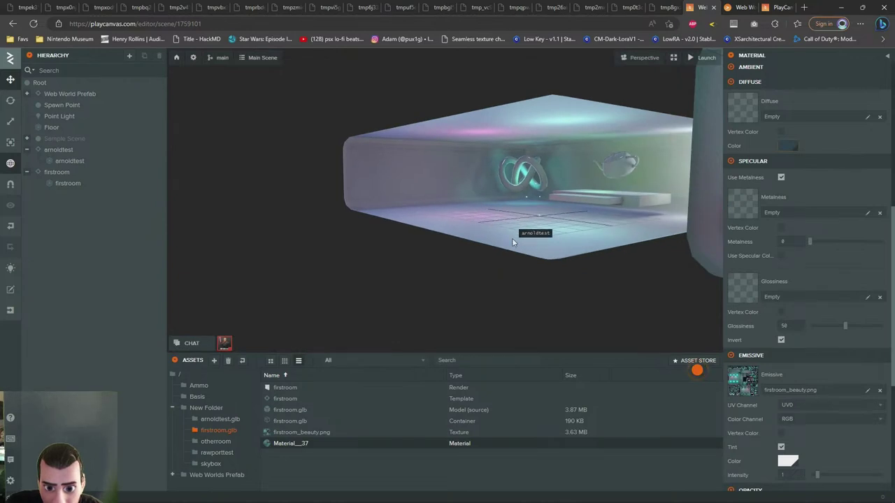
pyautogui.click(513, 240)
pyautogui.click(815, 481)
pyautogui.scroll(-6, 808, 356)
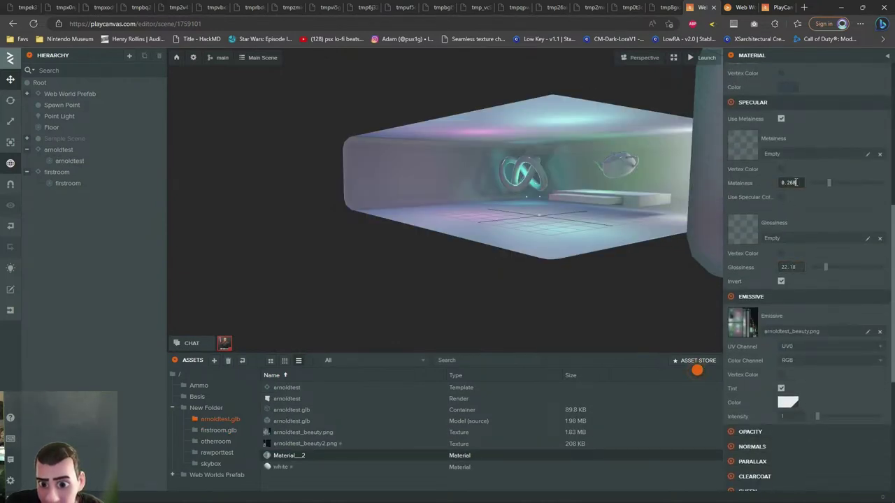
pyautogui.moveTo(513, 185); pyautogui.dragTo(458, 203, button='right')
pyautogui.press('w')
pyautogui.click(459, 205)
pyautogui.click(800, 394)
pyautogui.scroll(-5, 803, 317)
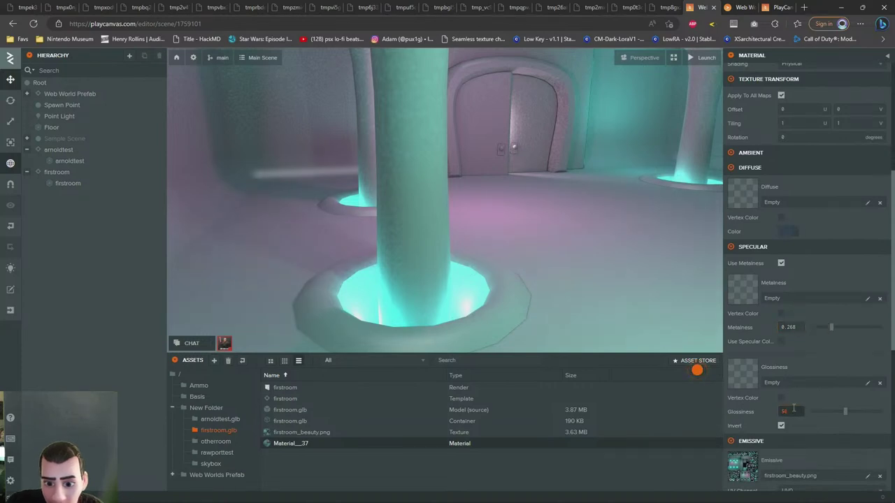
# Assign the skybox cubemap from the skybox folder as the environment cube map of Material__37
pyautogui.moveTo(559, 237); pyautogui.dragTo(438, 221, button='right')
pyautogui.press('s')
pyautogui.moveTo(437, 217); pyautogui.dragTo(525, 229)
pyautogui.moveTo(470, 237); pyautogui.dragTo(675, 334)
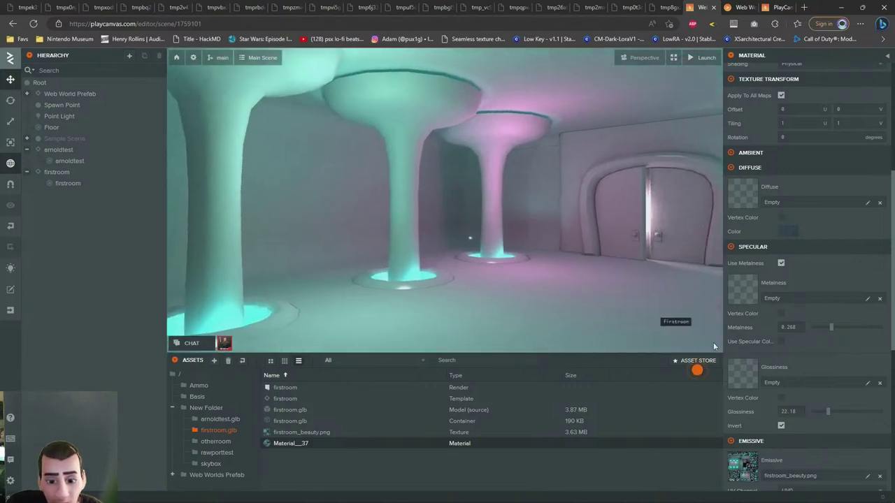
pyautogui.scroll(-4, 757, 267)
pyautogui.scroll(-2, 742, 377)
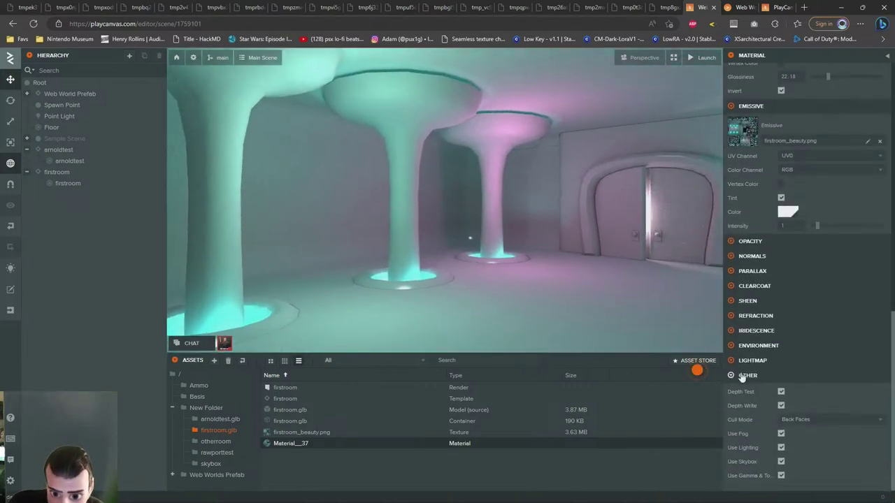
pyautogui.click(737, 361)
pyautogui.click(734, 360)
pyautogui.click(734, 345)
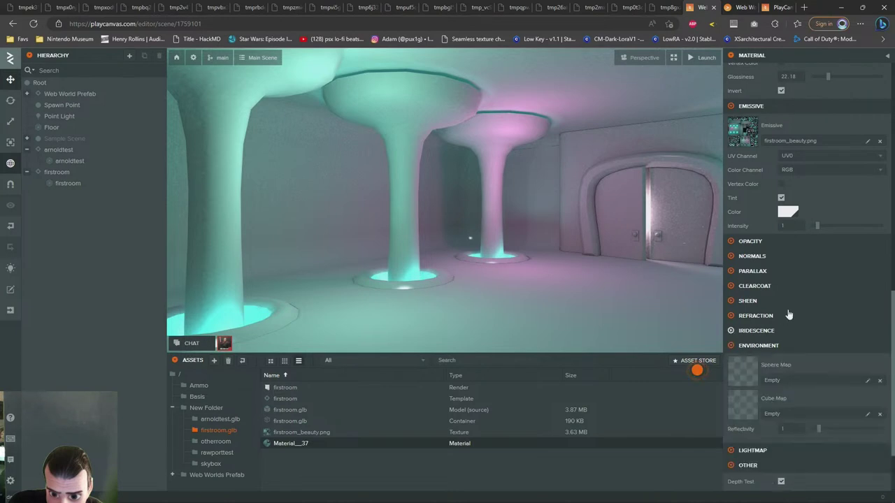
pyautogui.scroll(-2, 755, 336)
pyautogui.click(210, 463)
pyautogui.moveTo(278, 458); pyautogui.dragTo(753, 320)
# Select the firstroom mesh entity and add Collision and Rigidbody components to it
pyautogui.scroll(3, 419, 238)
pyautogui.moveTo(448, 218); pyautogui.dragTo(427, 258)
pyautogui.scroll(3, 481, 221)
pyautogui.scroll(-3, 533, 214)
pyautogui.scroll(3, 443, 161)
pyautogui.scroll(-5, 535, 230)
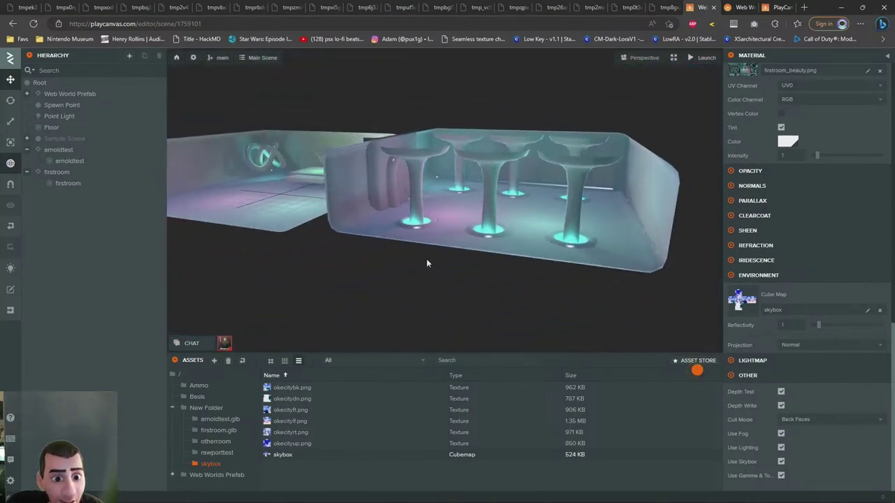
pyautogui.click(456, 236)
pyautogui.click(803, 157)
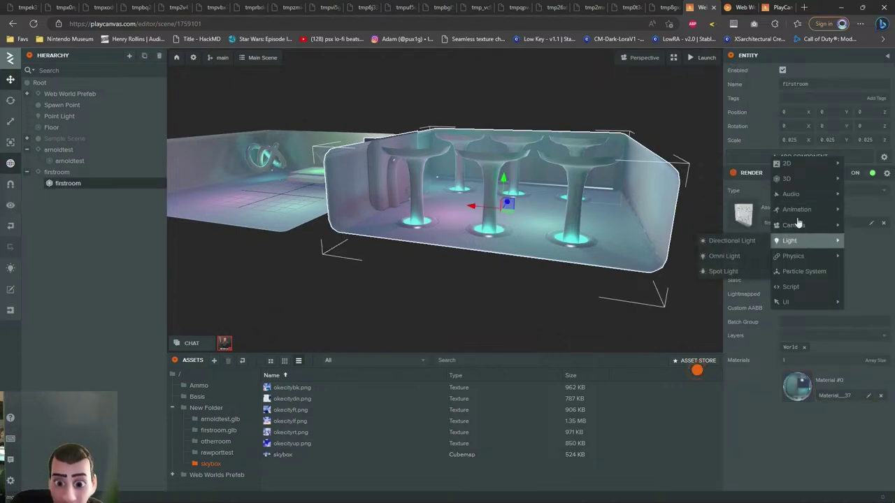
pyautogui.moveTo(800, 231)
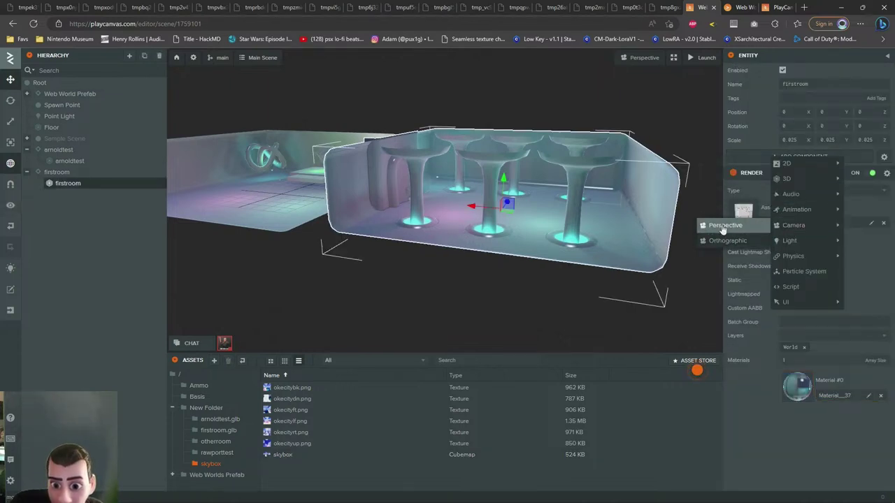
pyautogui.moveTo(796, 256)
pyautogui.click(731, 255)
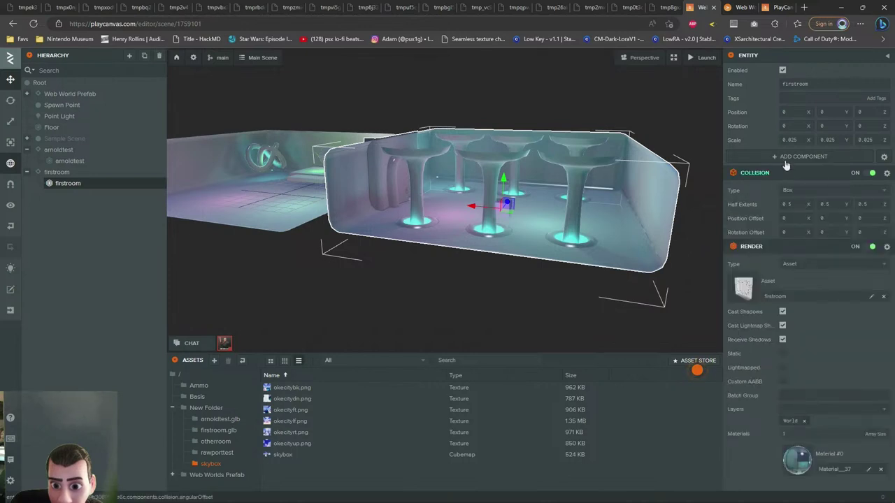
pyautogui.click(786, 157)
pyautogui.click(774, 270)
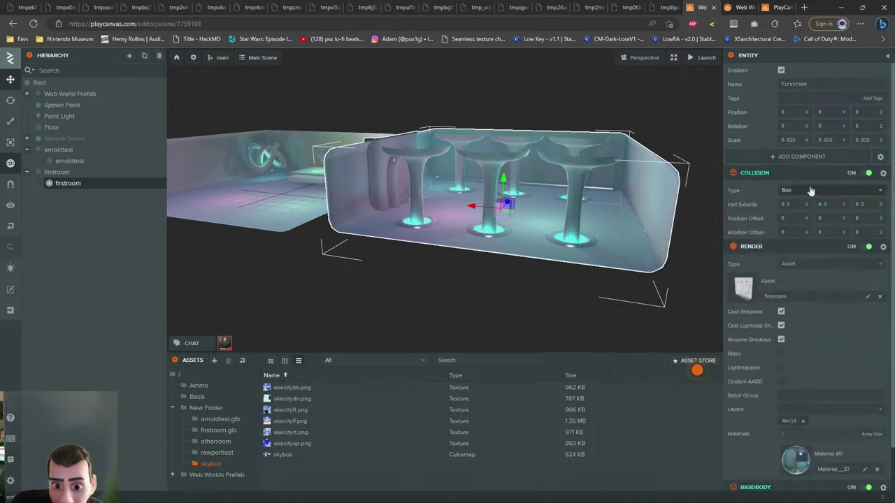
# Set the collision type to Mesh and assign the firstroom render asset from the firstroom.glb folder
pyautogui.click(797, 242)
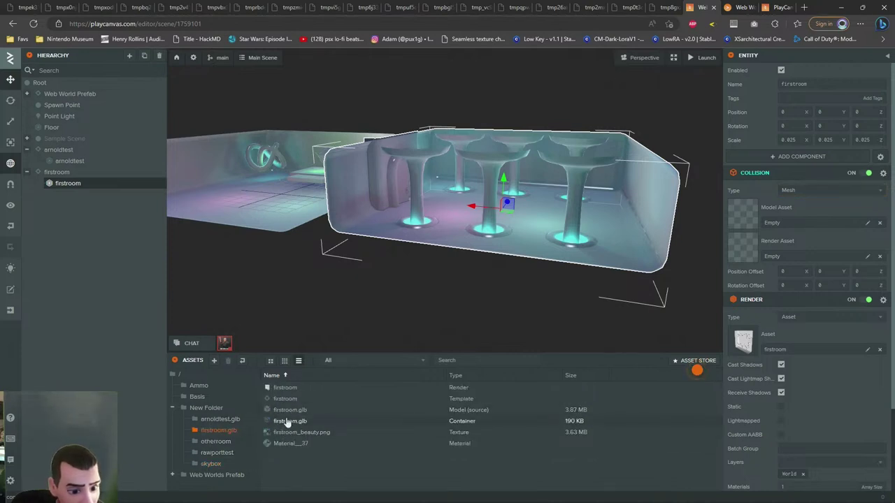
pyautogui.moveTo(284, 392); pyautogui.dragTo(744, 249)
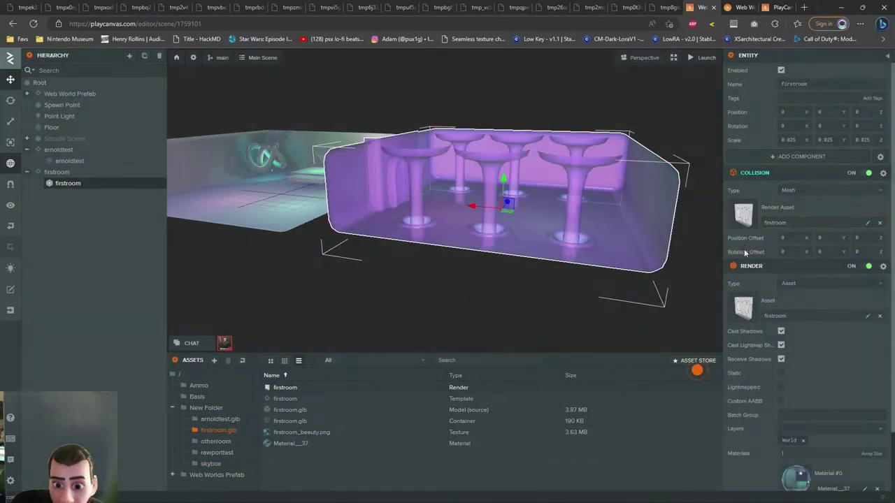
pyautogui.moveTo(465, 251); pyautogui.dragTo(479, 238, button='right')
pyautogui.press('w')
pyautogui.click(437, 246)
pyautogui.click(479, 239)
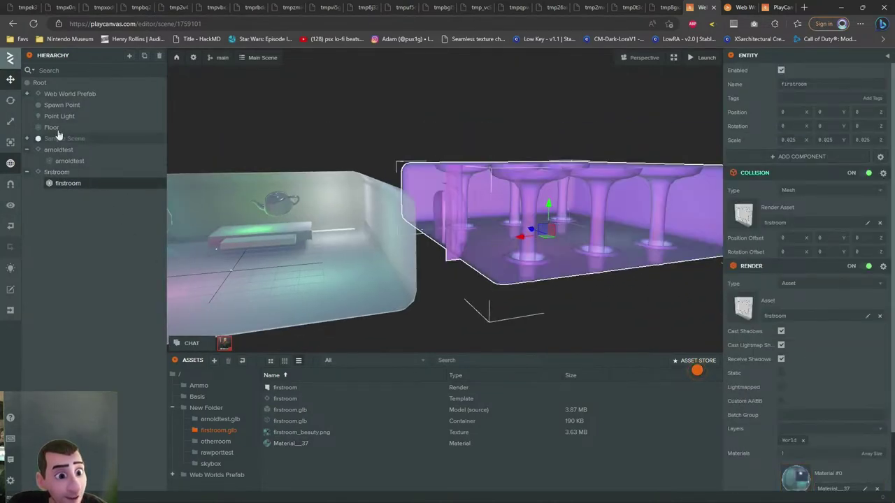
# Move the Spawn Point entity out of arnoldtest and into the firstroom model
pyautogui.doubleClick(62, 105)
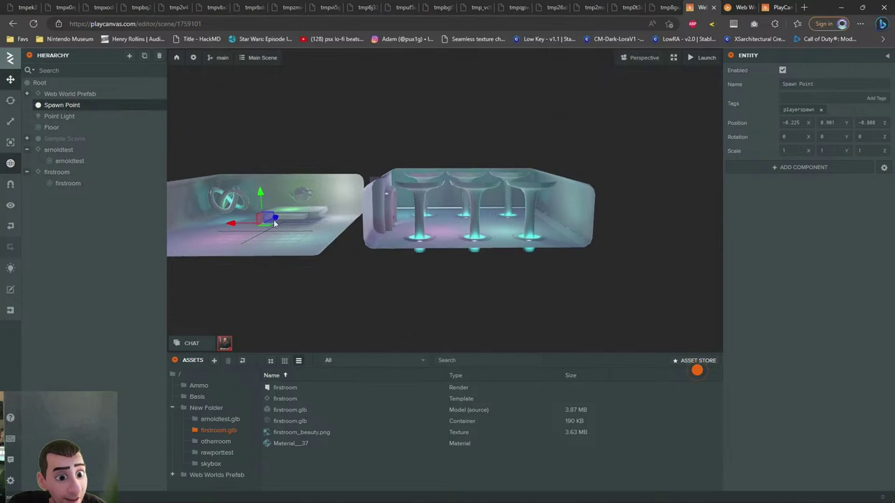
pyautogui.moveTo(481, 229); pyautogui.dragTo(506, 229)
pyautogui.press('w')
pyautogui.moveTo(506, 229); pyautogui.dragTo(618, 224, button='right')
# Switch to the launched world and walk the character through firstroom to examine the columns, lighting and walls
pyautogui.click(728, 5)
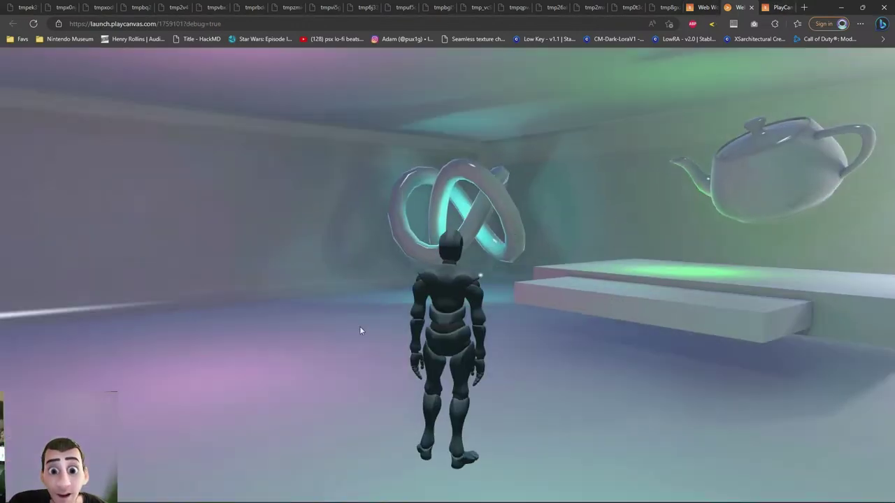
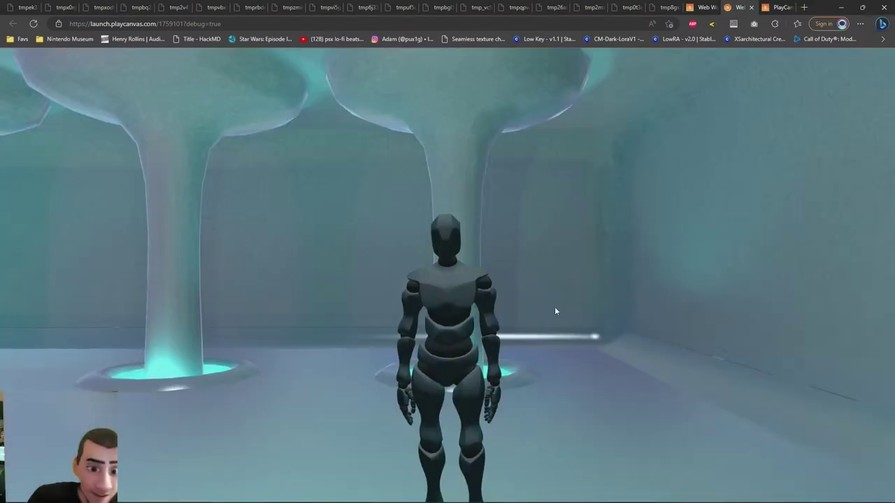
pyautogui.moveTo(555, 309); pyautogui.dragTo(392, 308)
pyautogui.press('w')
pyautogui.moveTo(685, 312); pyautogui.dragTo(307, 310)
pyautogui.press('w')
pyautogui.press('d')
pyautogui.press('a')
pyautogui.press('w')
pyautogui.press('d')
pyautogui.press('a')
pyautogui.press('d')
pyautogui.press('d')
# Walk the character around the door arch and examine the seams along its wall edges
pyautogui.moveTo(625, 271); pyautogui.dragTo(388, 285)
pyautogui.moveTo(513, 364); pyautogui.dragTo(575, 313)
pyautogui.press('w')
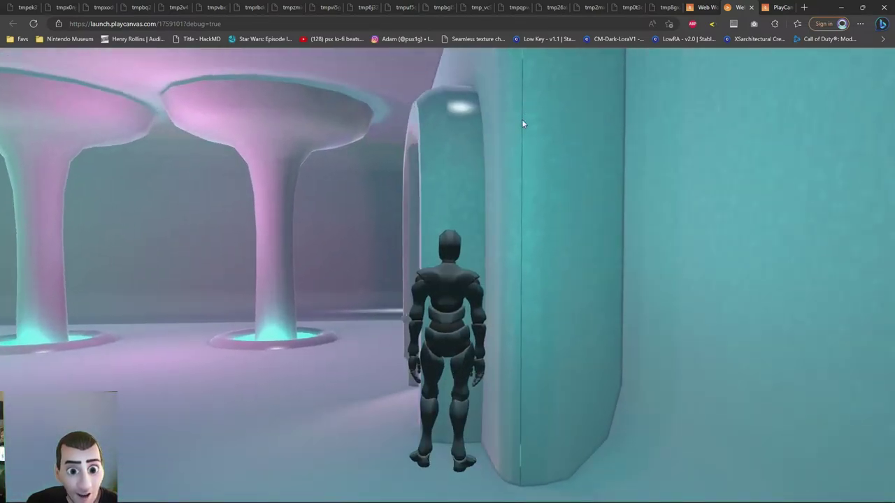
pyautogui.moveTo(443, 259); pyautogui.dragTo(374, 179)
pyautogui.press('w')
pyautogui.press('w')
# Switch to 3ds Max and repack firstroom's UV clusters with a padding of 0.01
pyautogui.hotkey('alt', 'Tab')
pyautogui.hotkey('alt', 'Tab')
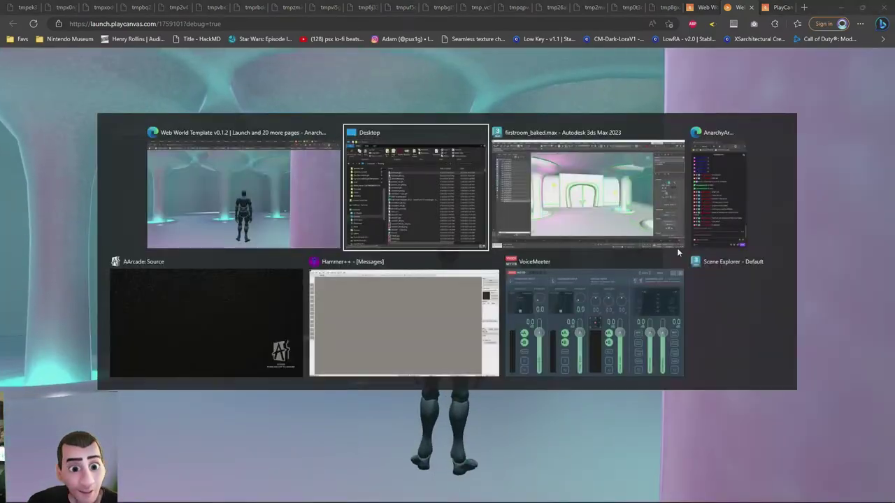
pyautogui.scroll(-10, 215, 219)
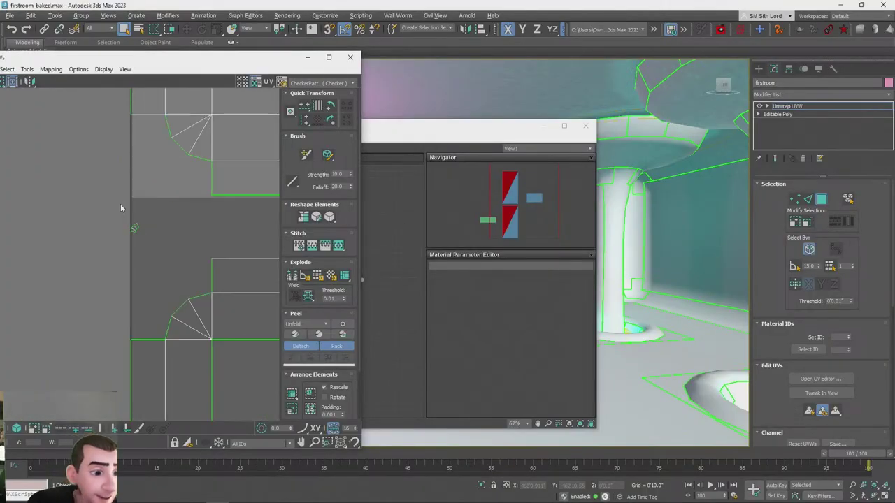
pyautogui.scroll(5, 211, 262)
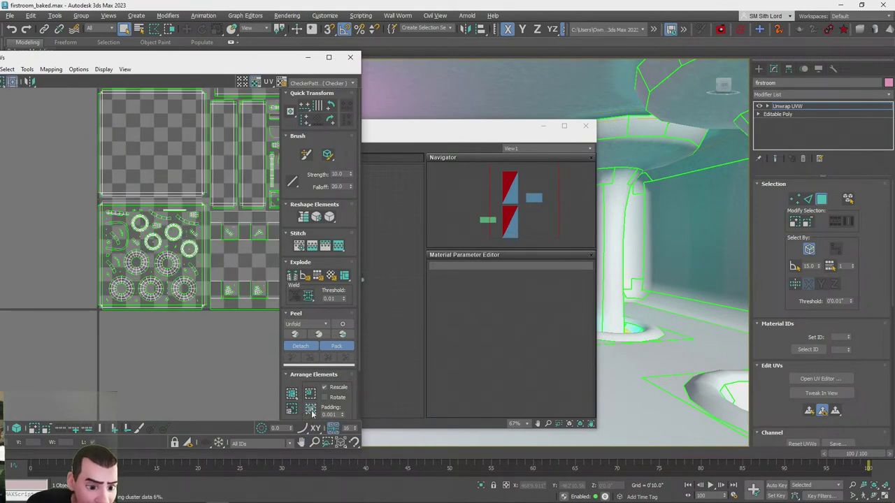
pyautogui.scroll(5, 151, 273)
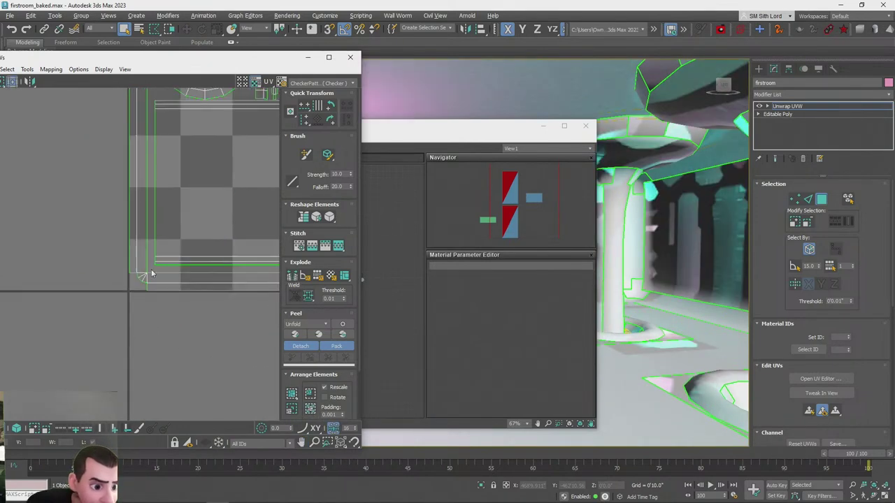
pyautogui.click(310, 409)
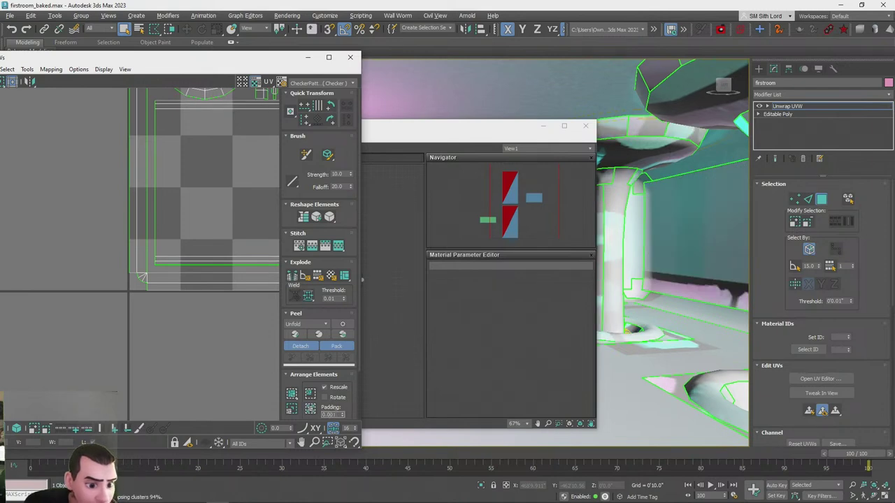
pyautogui.scroll(4, 151, 300)
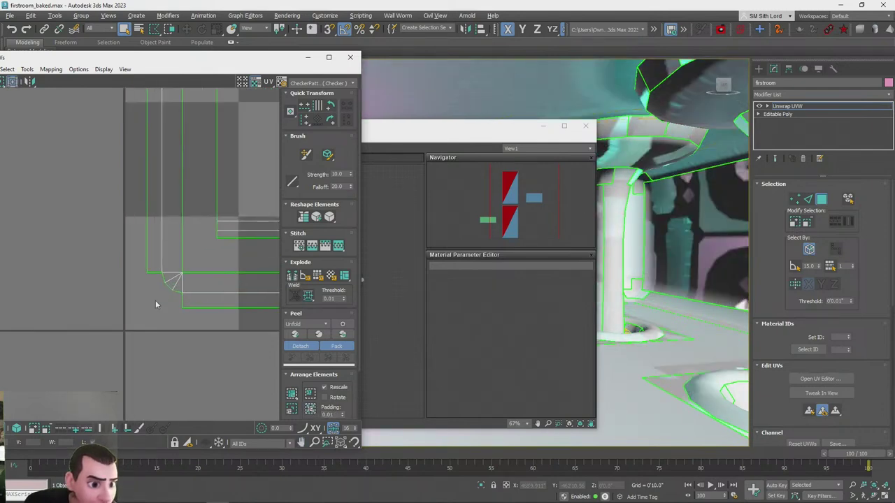
pyautogui.scroll(-6, 92, 318)
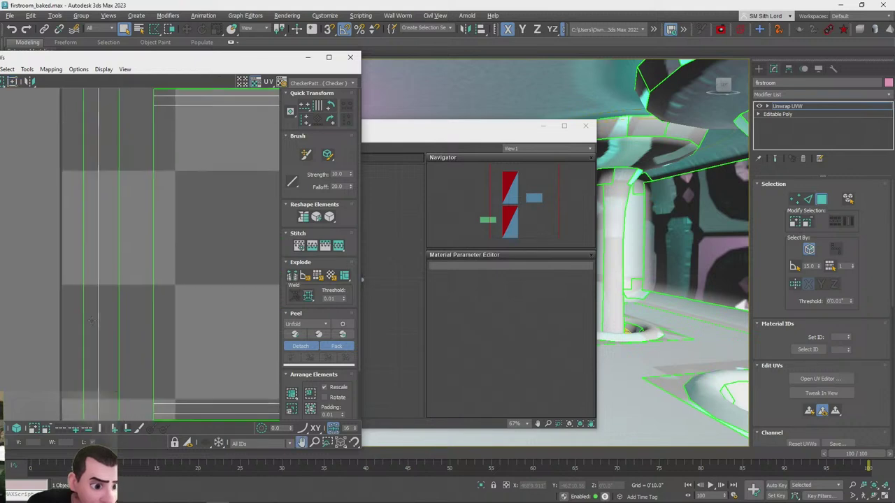
# Examine the repacked UV layout, checking the spacing between the large wall clusters and the small pieces
pyautogui.scroll(8, 57, 283)
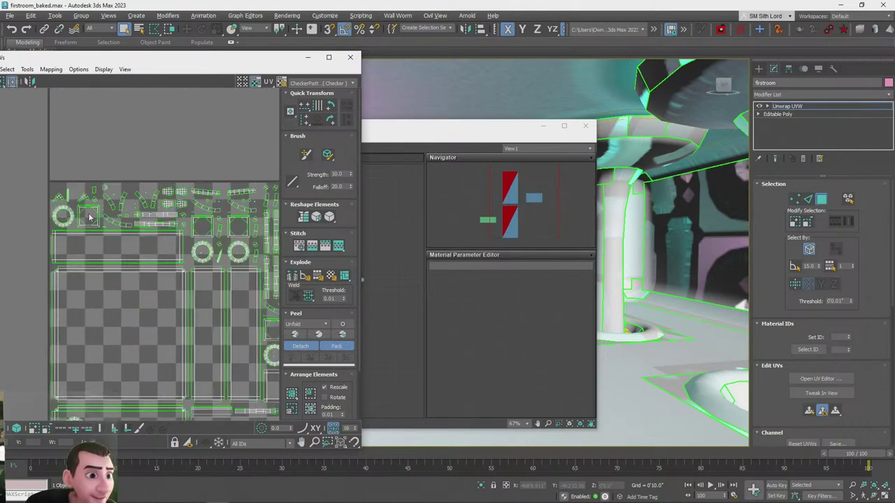
pyautogui.scroll(-5, 49, 279)
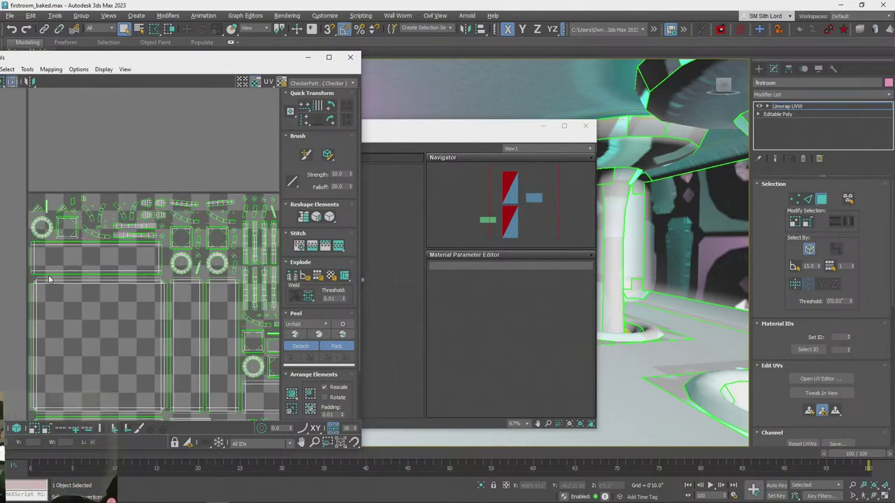
pyautogui.scroll(-2, 243, 228)
pyautogui.moveTo(242, 228); pyautogui.dragTo(149, 200, button='middle')
pyautogui.scroll(4, 193, 359)
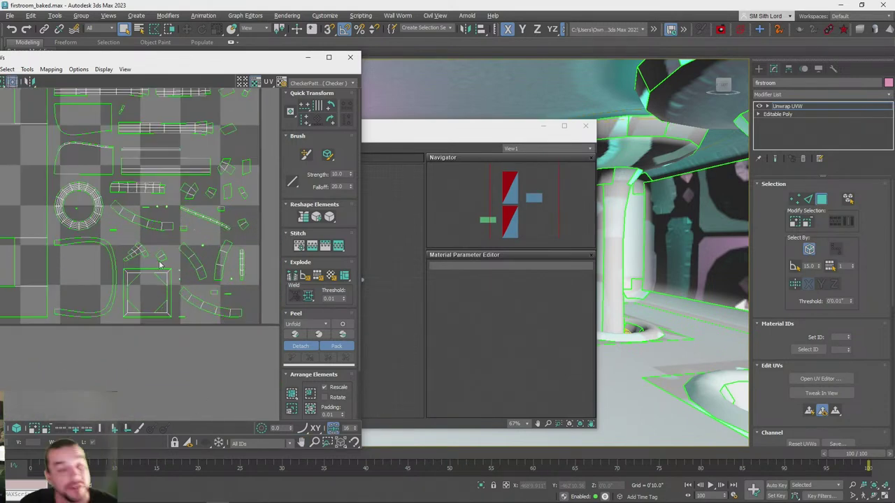
pyautogui.scroll(-3, 158, 224)
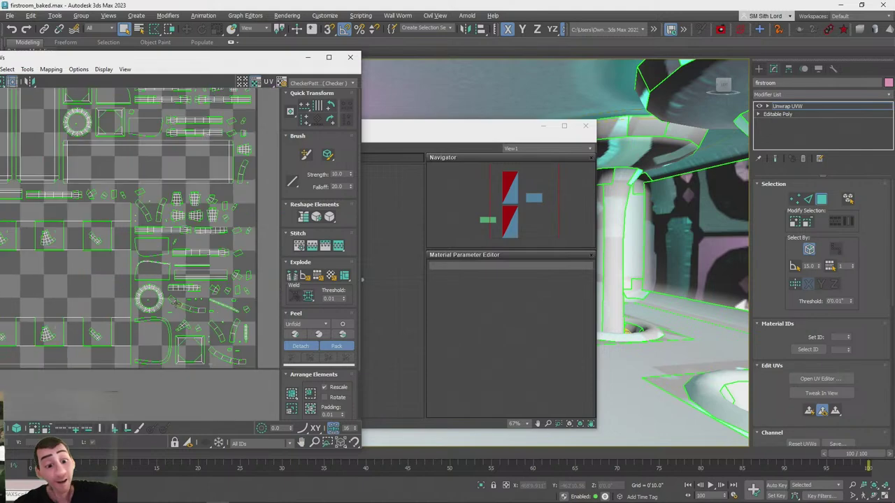
pyautogui.scroll(-3, 161, 271)
pyautogui.moveTo(142, 251)
pyautogui.mouseDown(button='middle')
pyautogui.moveTo(131, 306)
pyautogui.moveTo(148, 256)
pyautogui.mouseUp(button='middle')
pyautogui.scroll(-3, 136, 303)
pyautogui.scroll(3, 149, 256)
pyautogui.scroll(5, 136, 260)
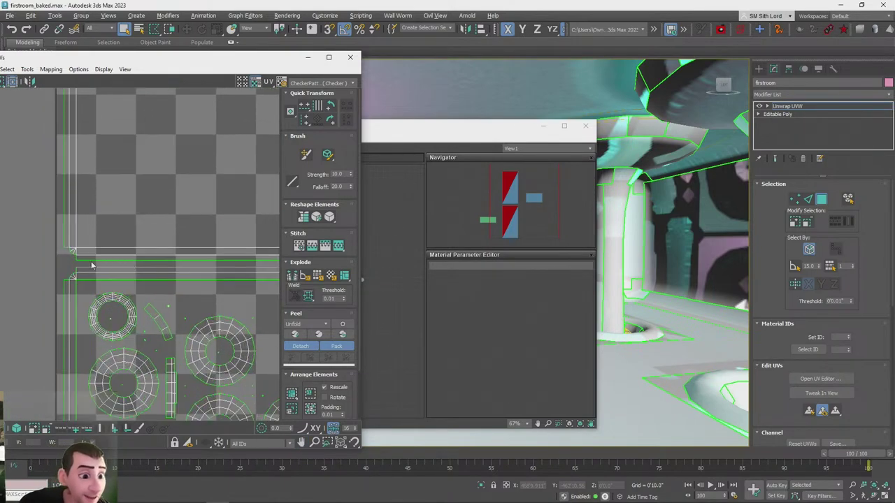
pyautogui.scroll(-6, 94, 259)
pyautogui.scroll(3, 91, 260)
# Close the UV and material editors, leave Unwrap UVW sub-object editing and return the view inside the room
pyautogui.click(350, 58)
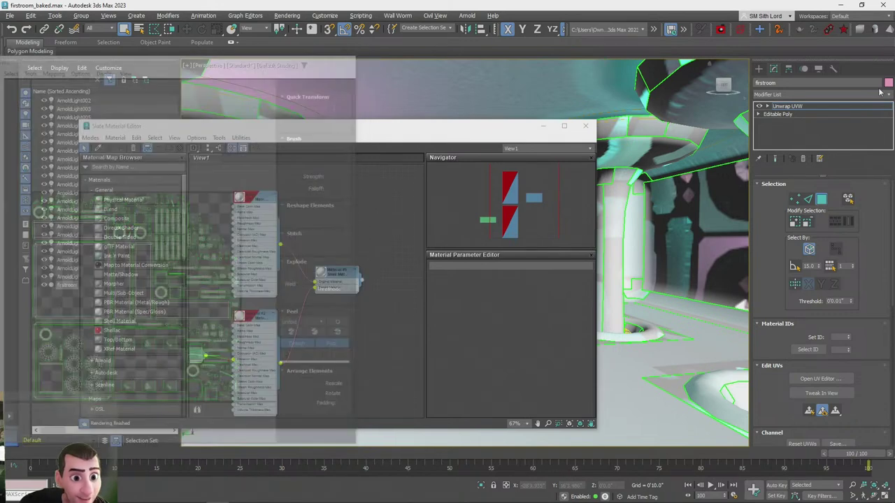
pyautogui.click(585, 127)
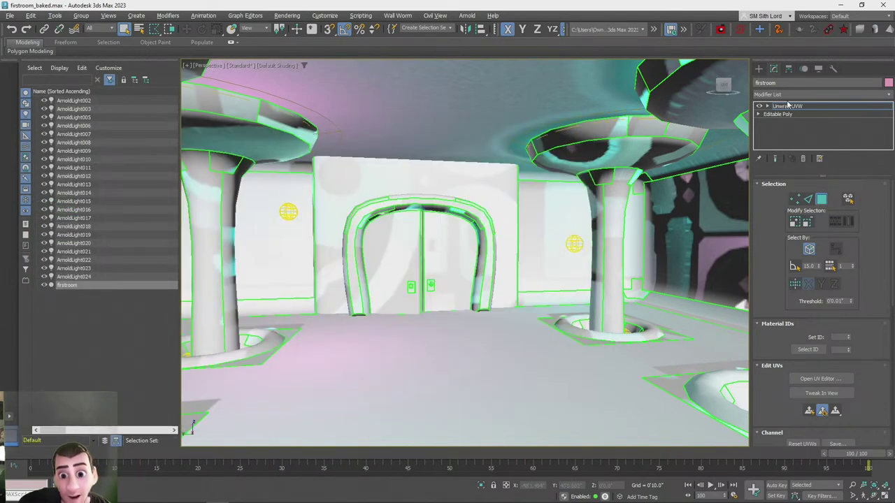
pyautogui.click(786, 106)
pyautogui.scroll(-10, 493, 211)
pyautogui.scroll(4, 567, 312)
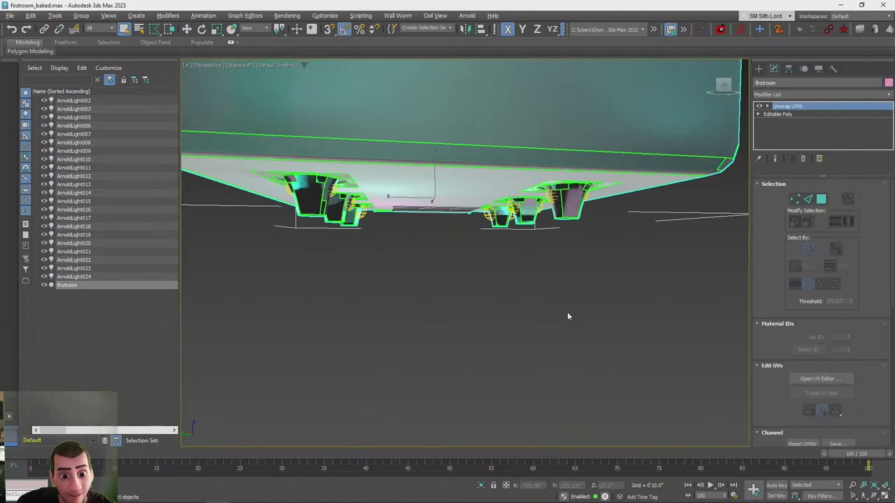
pyautogui.scroll(-5, 567, 312)
pyautogui.keyDown('alt'); pyautogui.moveTo(567, 311); pyautogui.dragTo(531, 360, button='middle'); pyautogui.keyUp('alt')
pyautogui.click(531, 360)
pyautogui.scroll(4, 528, 360)
pyautogui.scroll(8, 527, 362)
pyautogui.click(461, 314)
# Pick firstroom's shell material into the Slate Material Editor and display its original Material #17 in the viewport
pyautogui.press('m')
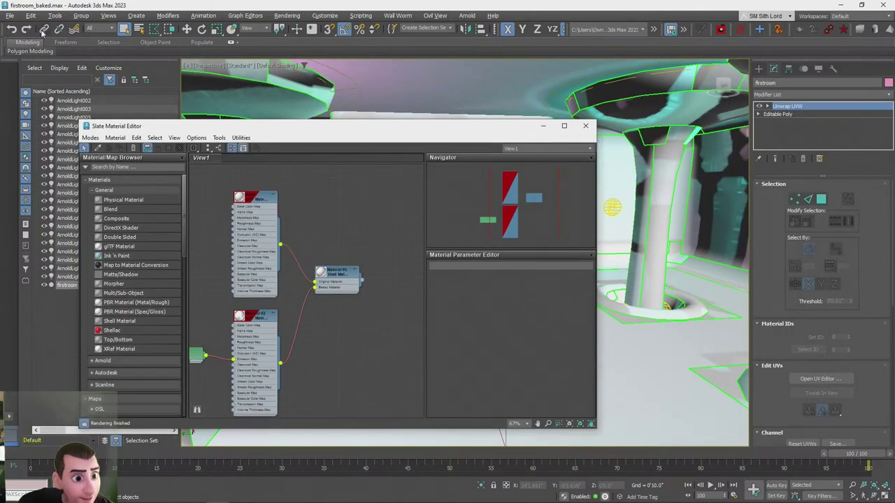
pyautogui.click(99, 148)
pyautogui.click(605, 311)
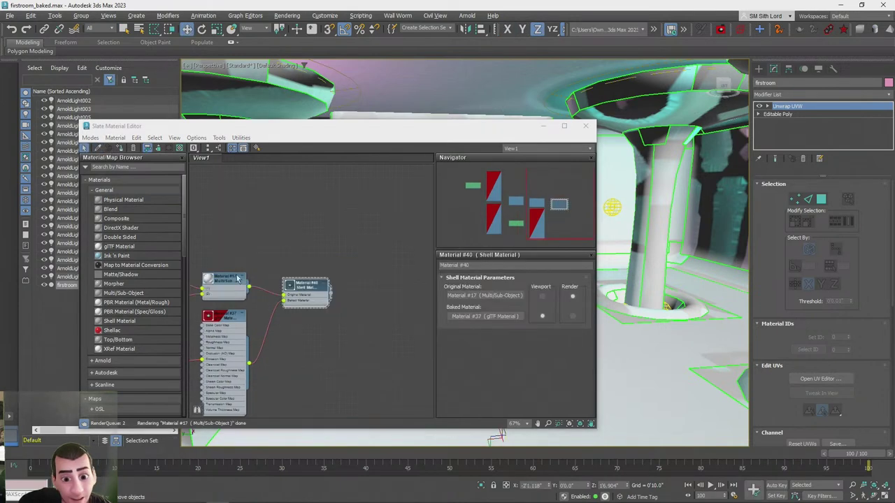
pyautogui.click(541, 296)
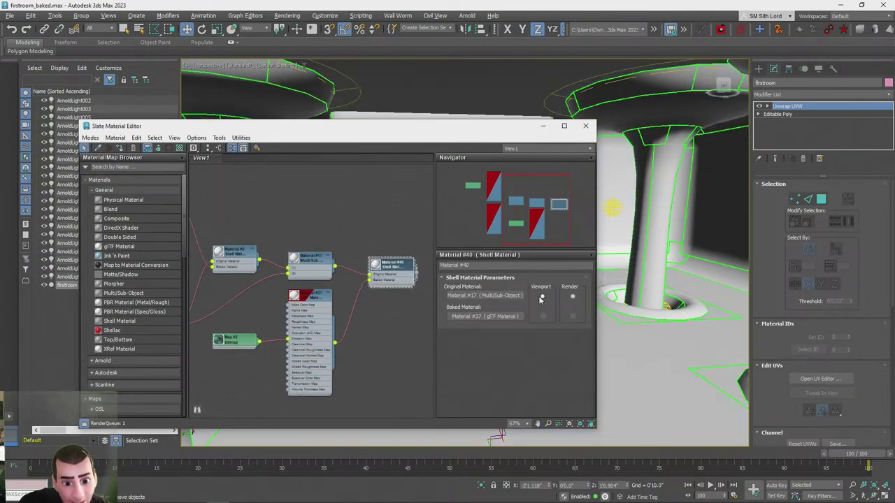
pyautogui.click(586, 127)
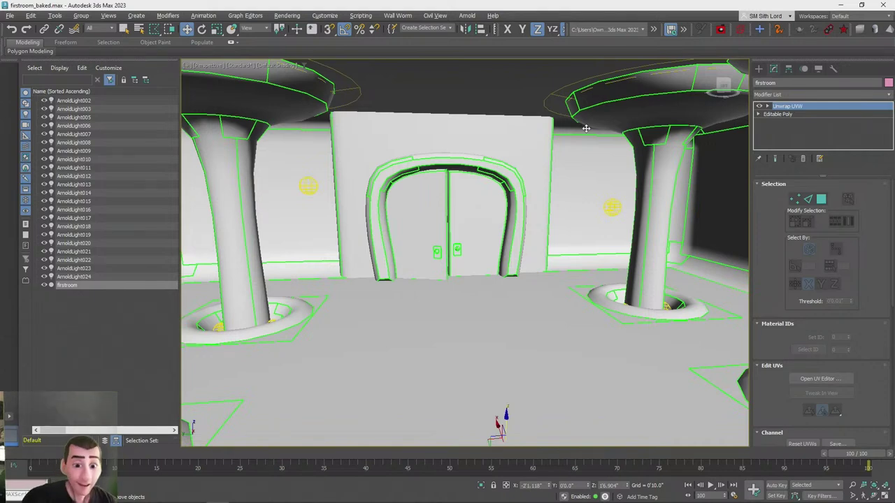
# Open Bake to Texture for firstroom and review the Beauty map's image size, padding and output settings
pyautogui.moveTo(764, 294); pyautogui.dragTo(781, 187)
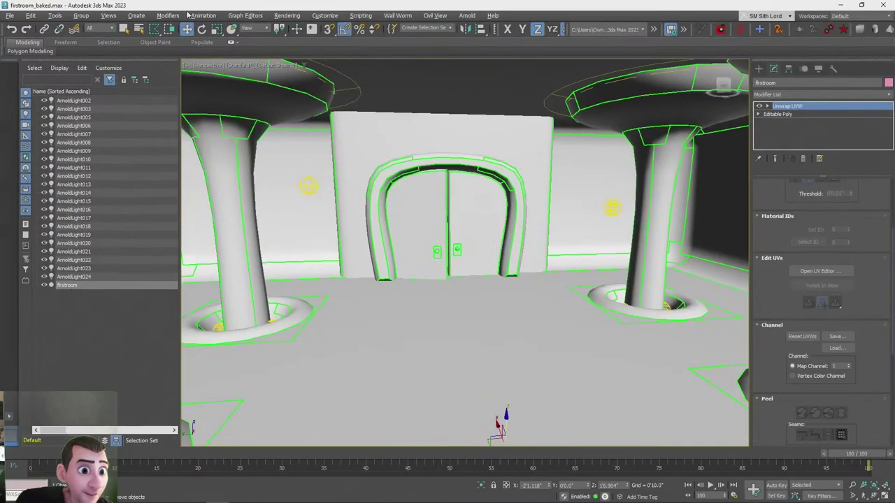
pyautogui.click(288, 15)
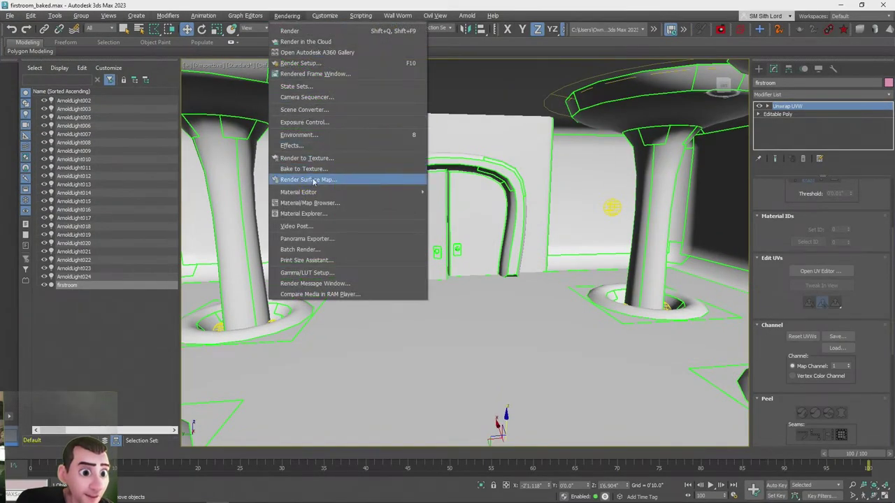
pyautogui.click(315, 176)
pyautogui.click(439, 202)
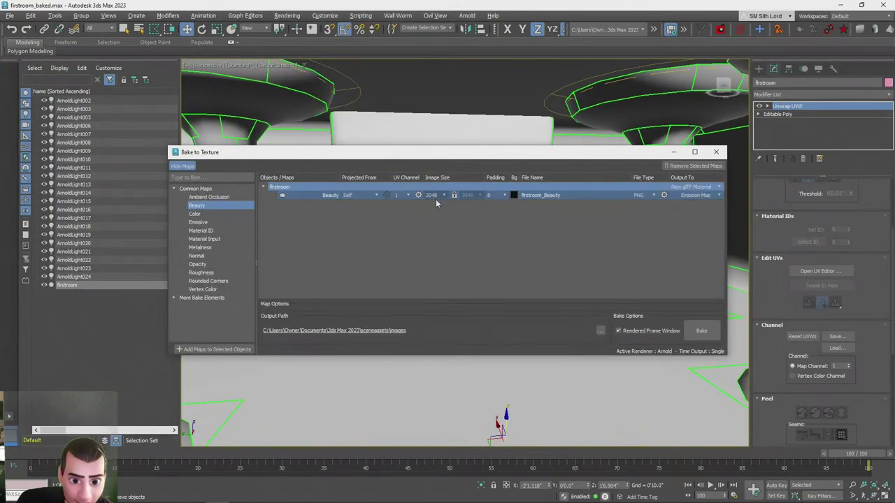
pyautogui.click(506, 195)
pyautogui.click(506, 197)
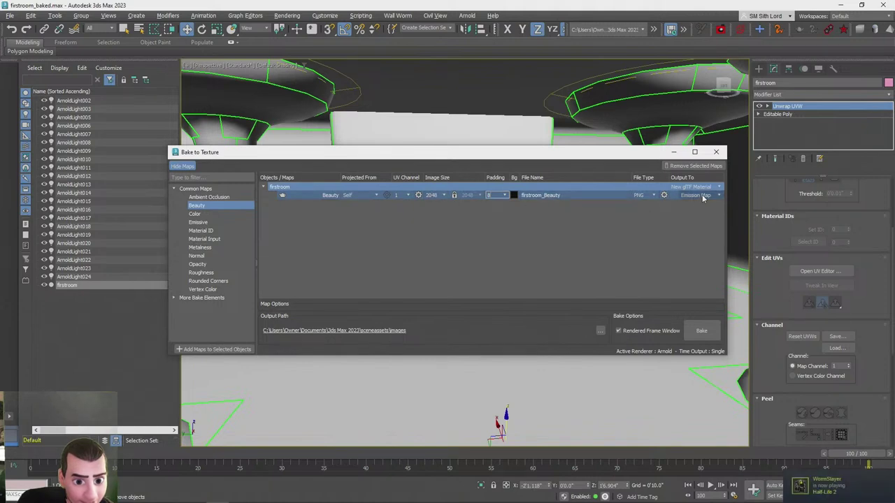
# Switch to the launched PlayCanvas scene and walk the character around the room to examine the baked walls and pillars
pyautogui.hotkey('alt', 'Tab')
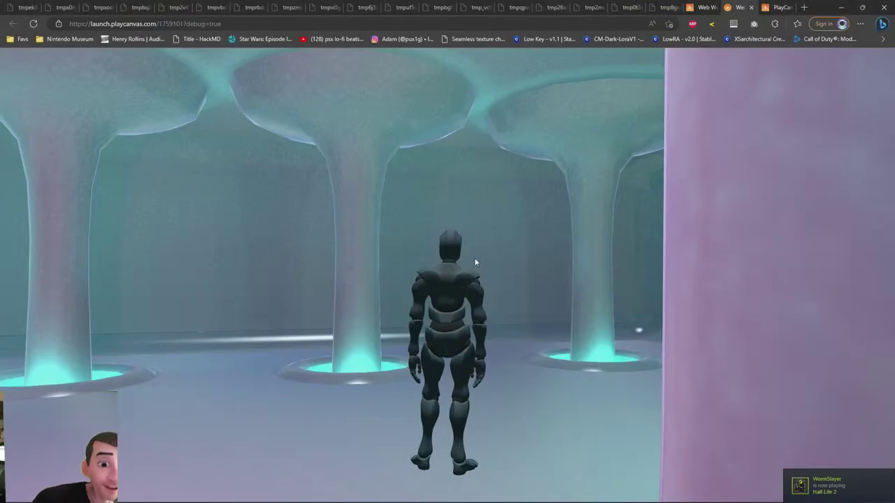
pyautogui.moveTo(475, 259); pyautogui.dragTo(447, 280)
pyautogui.press('s')
pyautogui.press('w')
pyautogui.moveTo(634, 261); pyautogui.dragTo(479, 277)
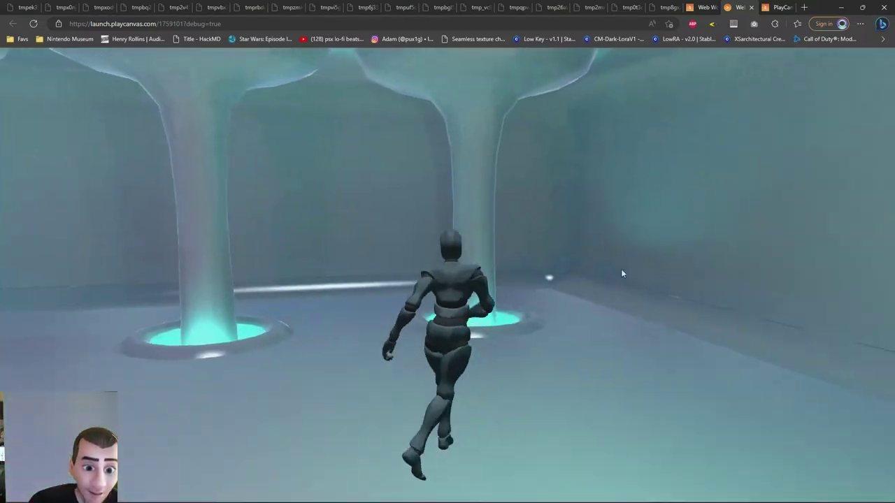
pyautogui.press('w')
pyautogui.press('w')
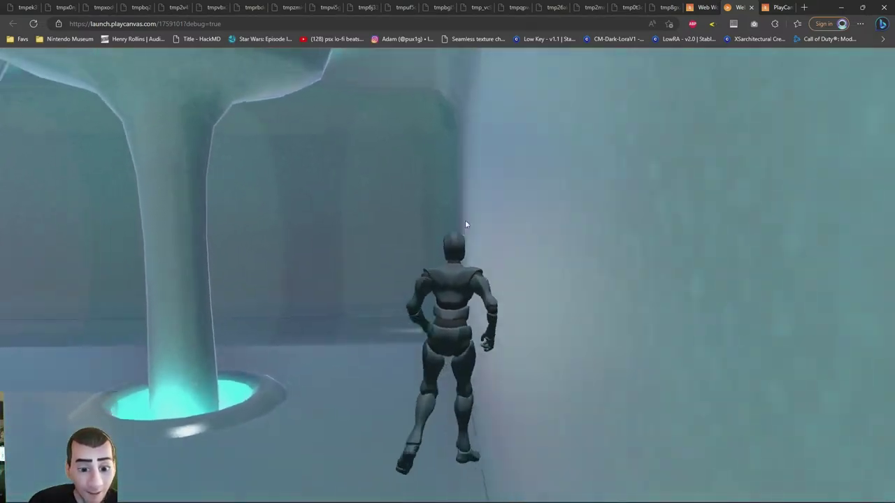
pyautogui.press('w')
pyautogui.press('w')
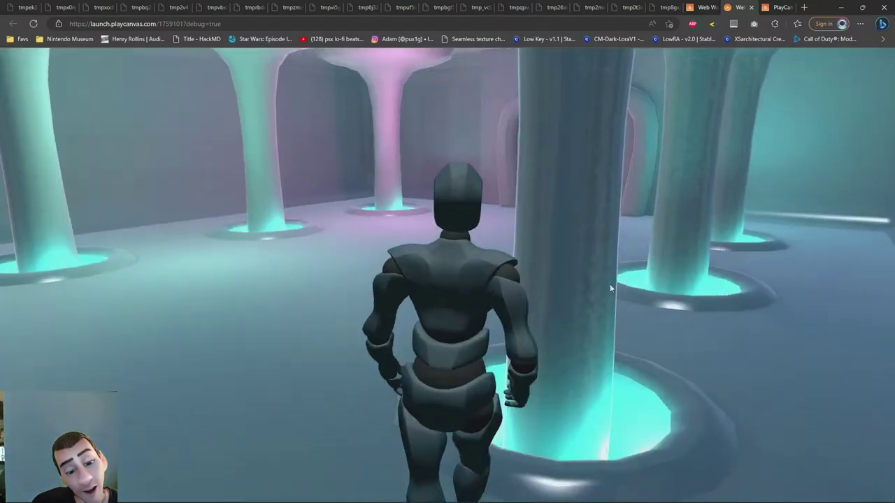
pyautogui.press('w')
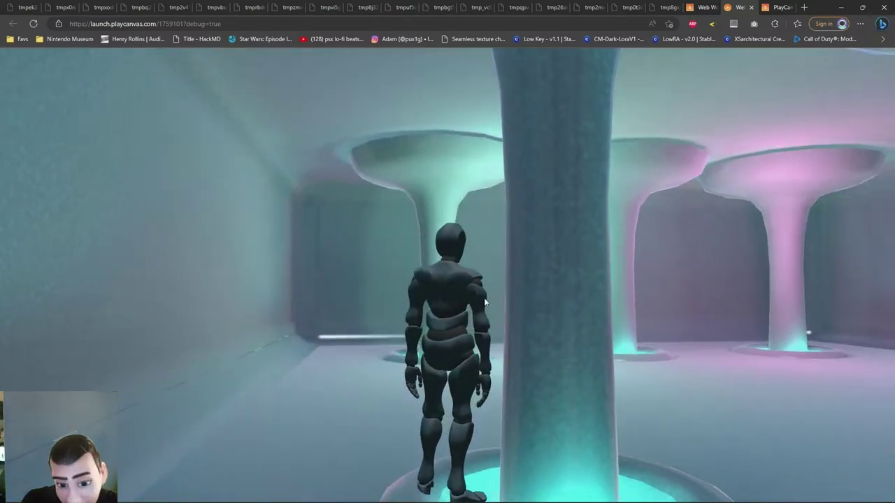
# Examine the seams along the wall and floor edges, the ceiling and the door area with the character view
pyautogui.moveTo(485, 302); pyautogui.dragTo(306, 345)
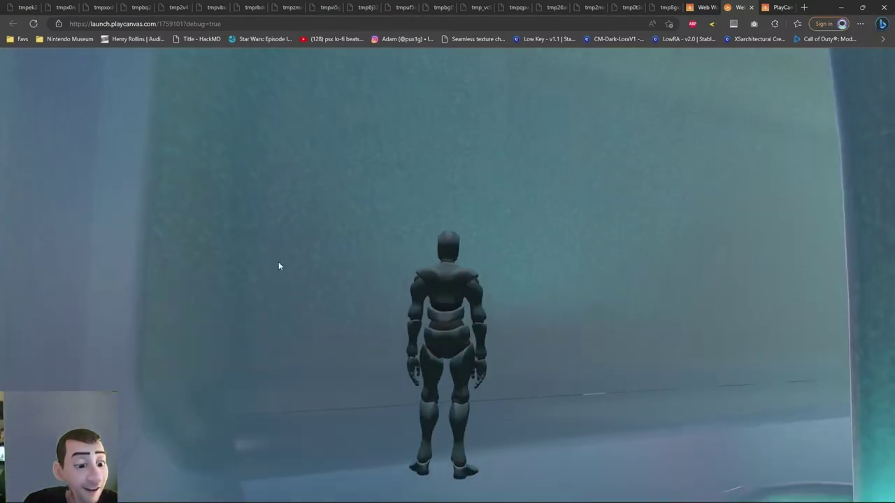
pyautogui.press('w')
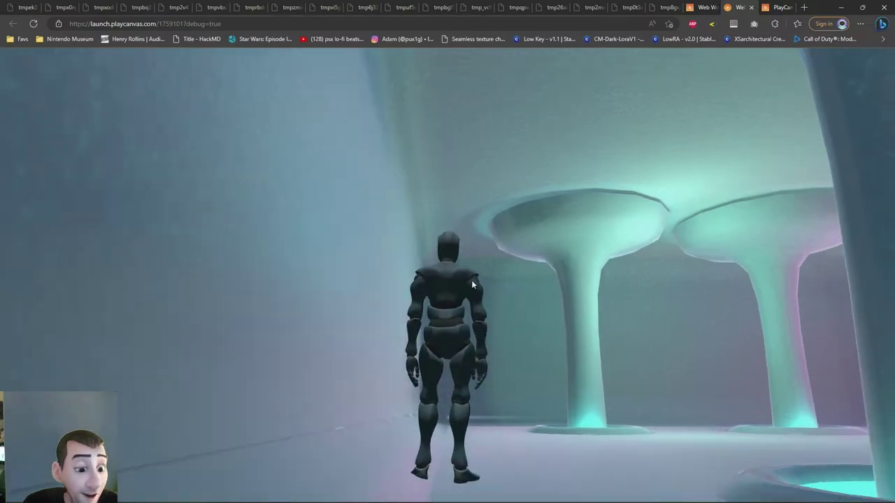
pyautogui.press('w')
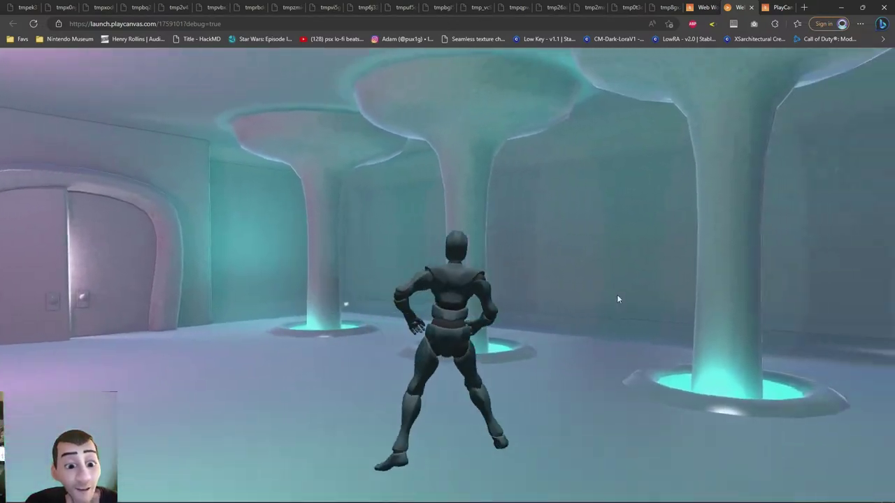
pyautogui.moveTo(617, 299); pyautogui.dragTo(626, 142)
pyautogui.press('s')
pyautogui.press('w')
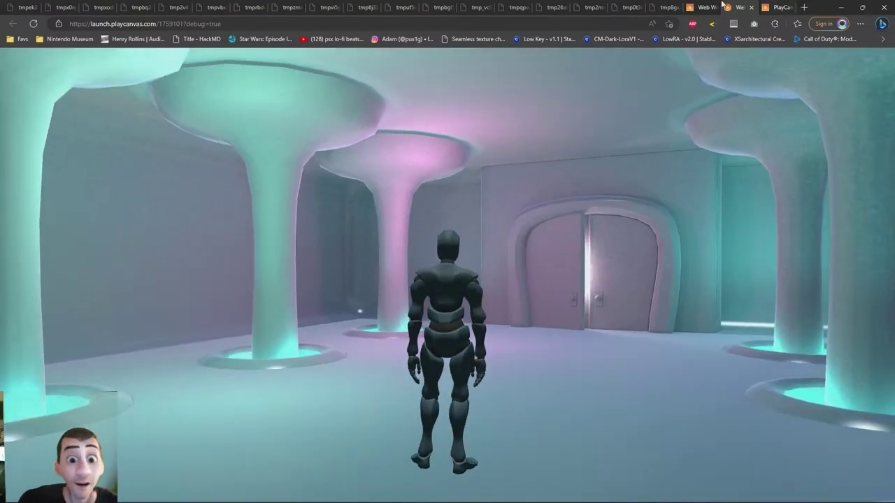
# Disable the arnoldtest entity in the PlayCanvas editor and launch the scene with the Profiler option enabled
pyautogui.click(702, 6)
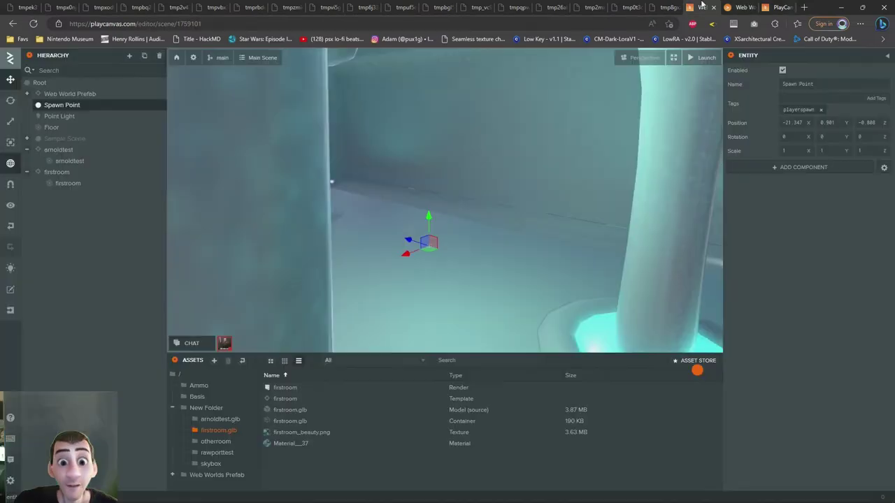
pyautogui.click(60, 150)
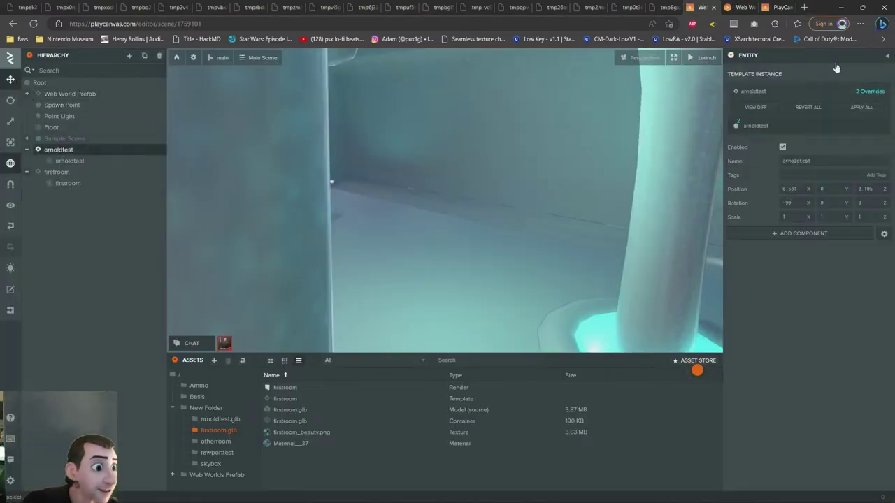
pyautogui.click(782, 149)
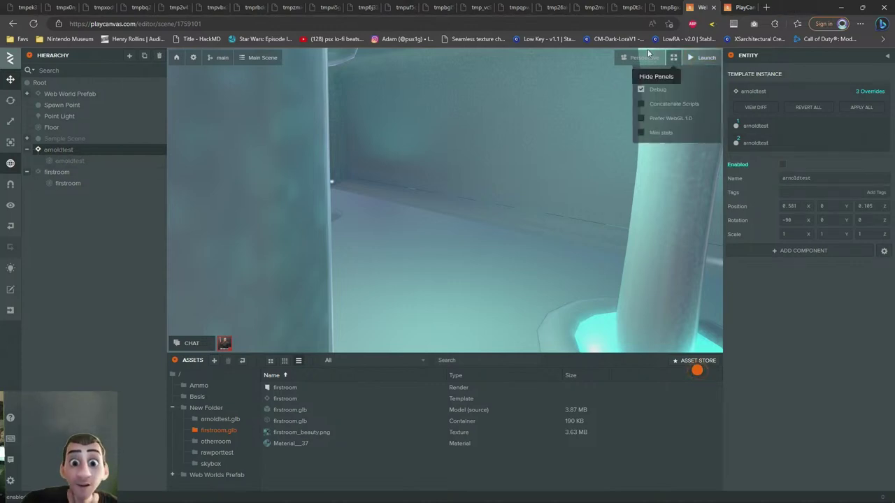
pyautogui.click(655, 77)
pyautogui.click(704, 57)
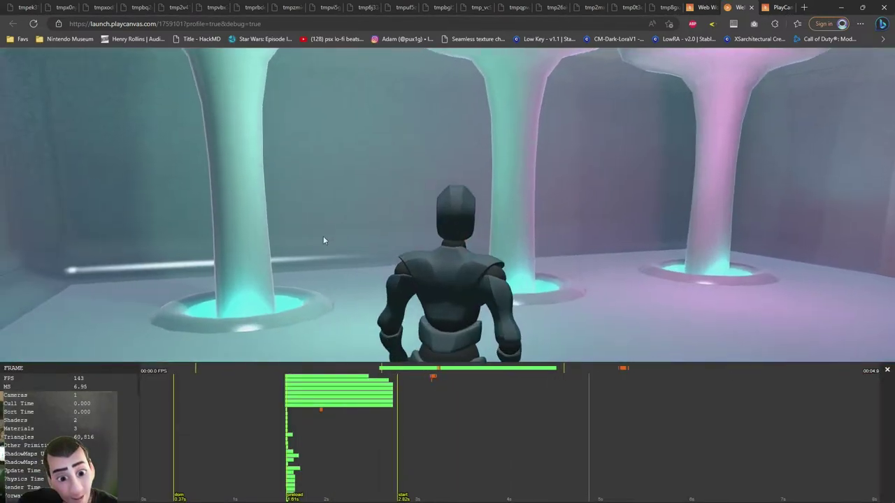
# Find the profiler's draw call statistics in the launched room and turn on the camera draw-call limit
pyautogui.moveTo(323, 240); pyautogui.dragTo(62, 361)
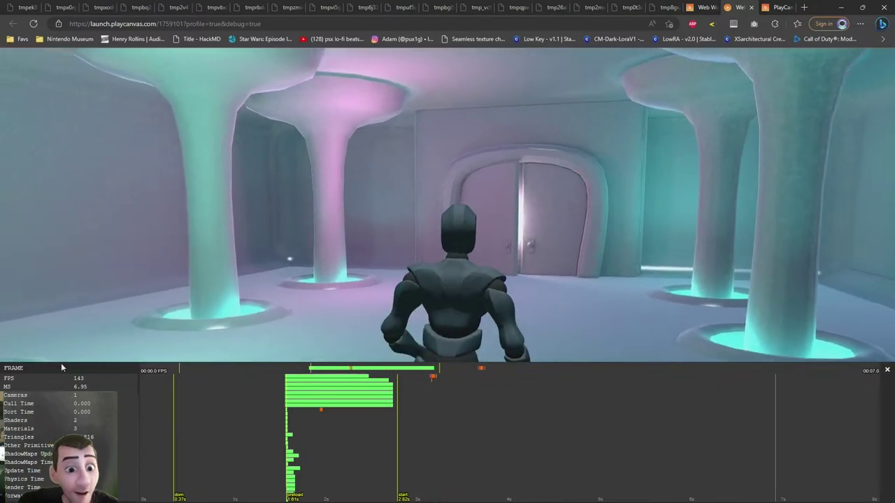
pyautogui.scroll(-5, 70, 419)
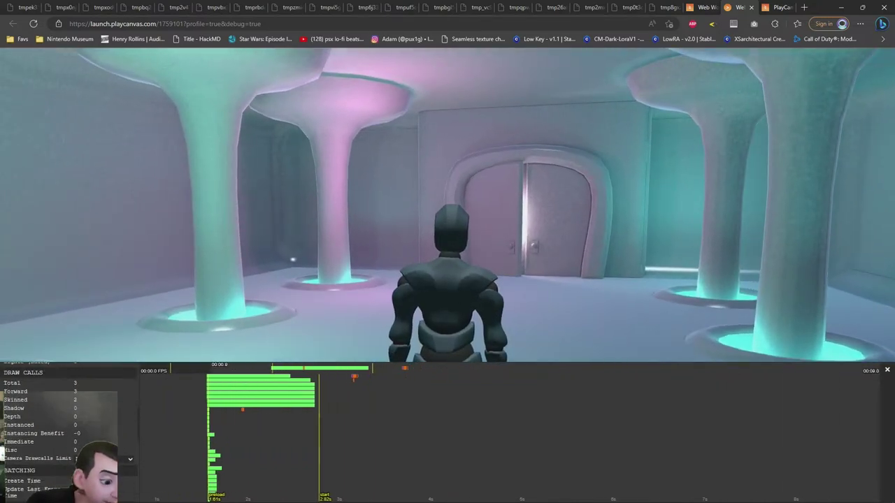
pyautogui.click(117, 460)
pyautogui.click(117, 479)
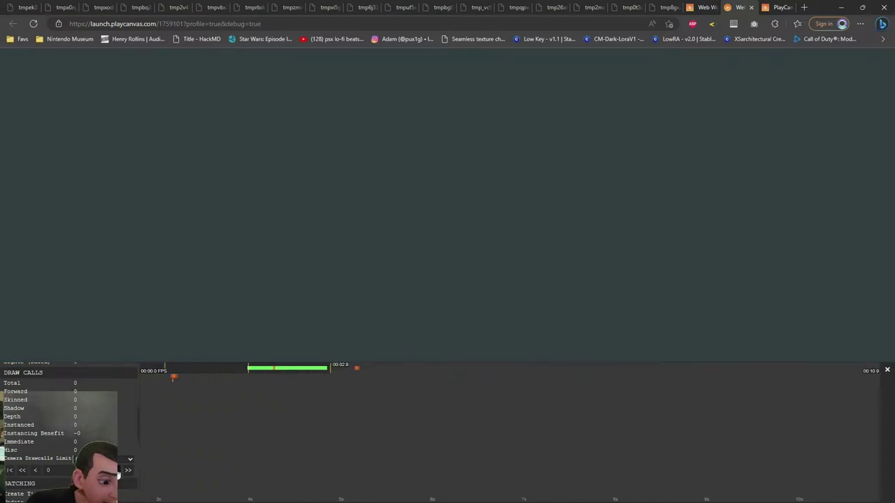
# Step the camera draw-call limit forward and back to examine what each call renders, and close the profiler and launched scene
pyautogui.click(118, 470)
pyautogui.moveTo(653, 233); pyautogui.dragTo(697, 328)
pyautogui.click(119, 470)
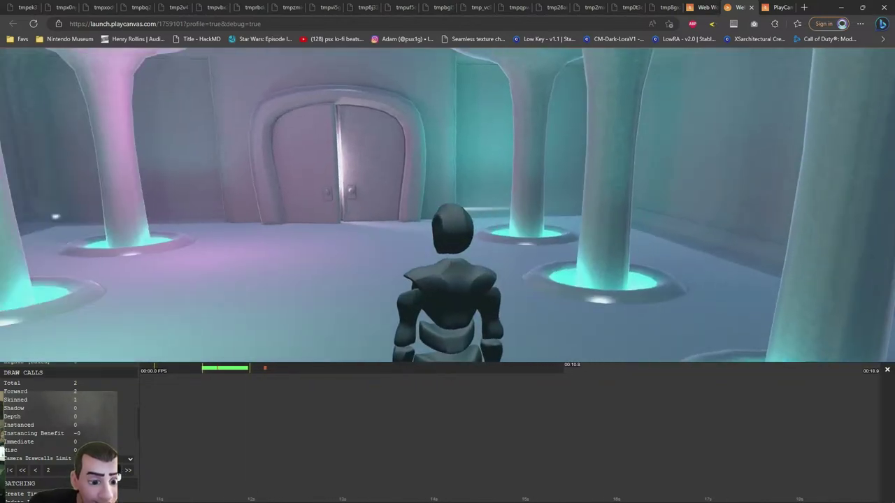
pyautogui.click(120, 470)
pyautogui.click(35, 471)
pyautogui.click(35, 470)
pyautogui.click(35, 470)
pyautogui.click(117, 473)
pyautogui.click(38, 472)
pyautogui.click(117, 473)
pyautogui.click(39, 473)
pyautogui.click(117, 473)
pyautogui.moveTo(363, 250); pyautogui.dragTo(487, 331)
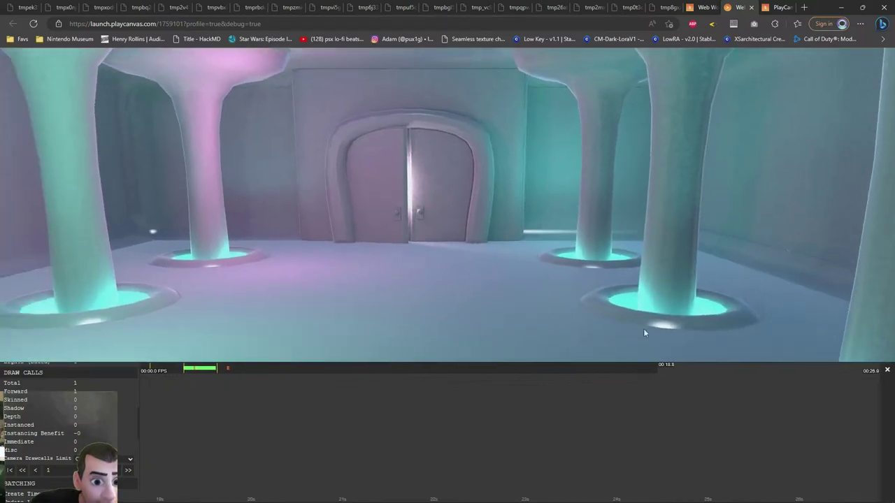
pyautogui.click(886, 370)
pyautogui.click(750, 7)
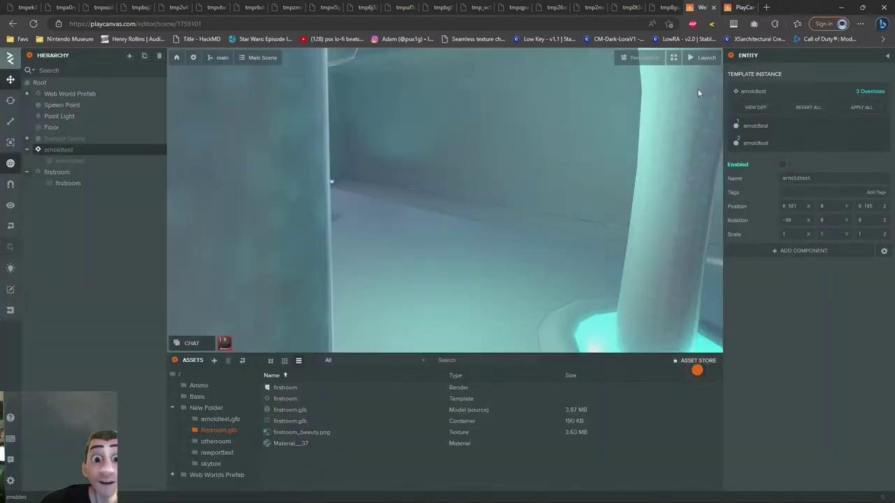
# Turn off the Profiler launch option, and briefly view and close the remaining PlayCanvas tab
pyautogui.moveTo(705, 57)
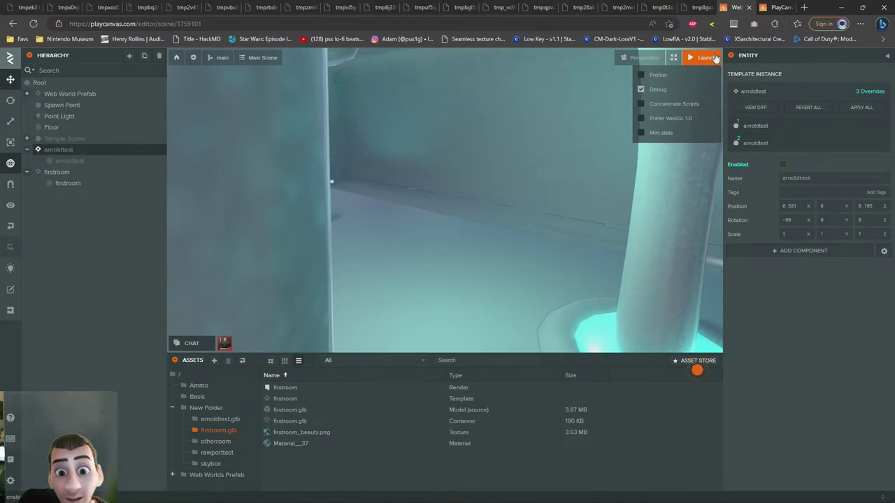
pyautogui.click(772, 7)
pyautogui.moveTo(567, 301); pyautogui.dragTo(619, 282)
pyautogui.scroll(-5, 620, 262)
pyautogui.scroll(4, 619, 283)
pyautogui.click(788, 7)
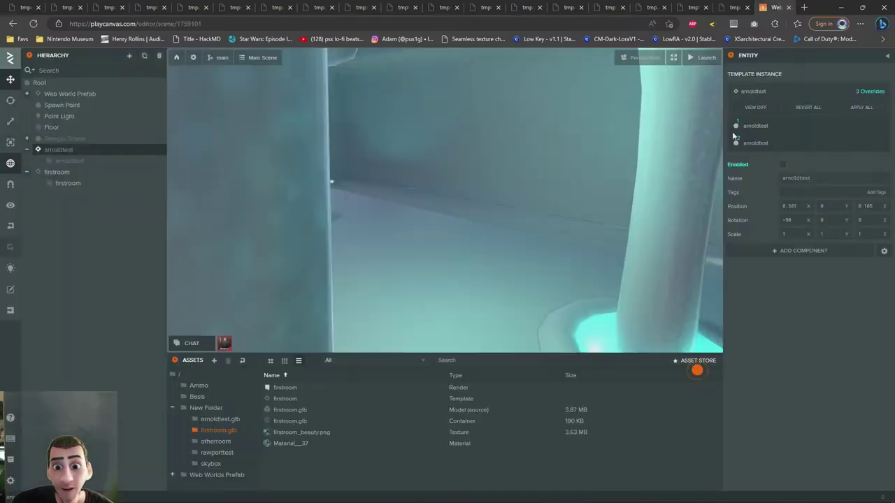
# Return to 3ds Max, close the Bake to Texture dialog and turn the view toward the door and pillars
pyautogui.hotkey('alt', 'Tab')
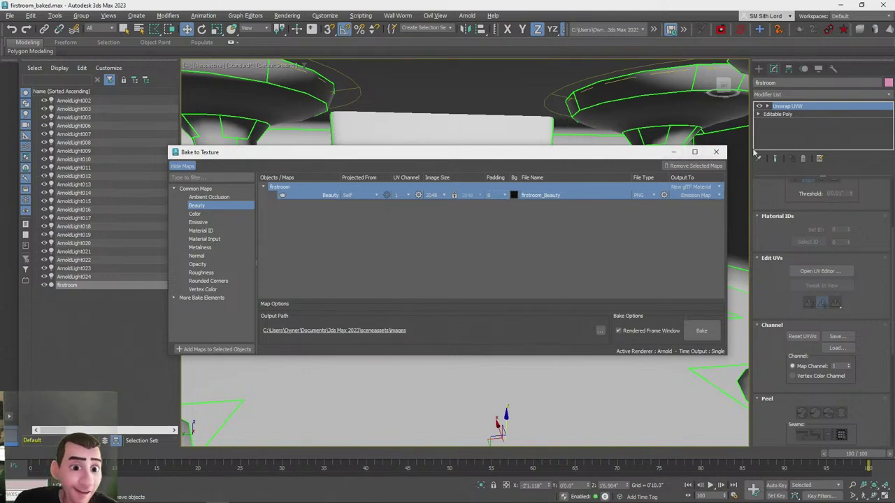
pyautogui.moveTo(650, 153); pyautogui.dragTo(532, 219)
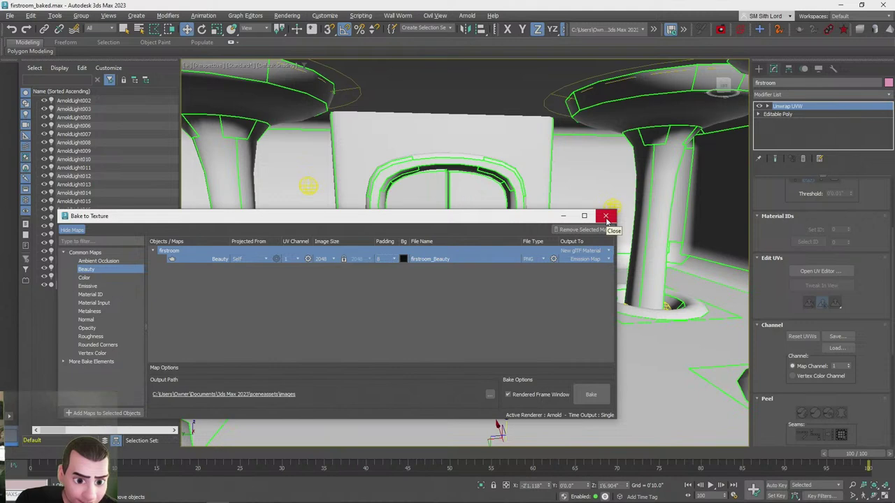
pyautogui.click(606, 216)
pyautogui.keyDown('alt'); pyautogui.moveTo(617, 206); pyautogui.dragTo(503, 241, button='middle'); pyautogui.keyUp('alt')
pyautogui.click(70, 101)
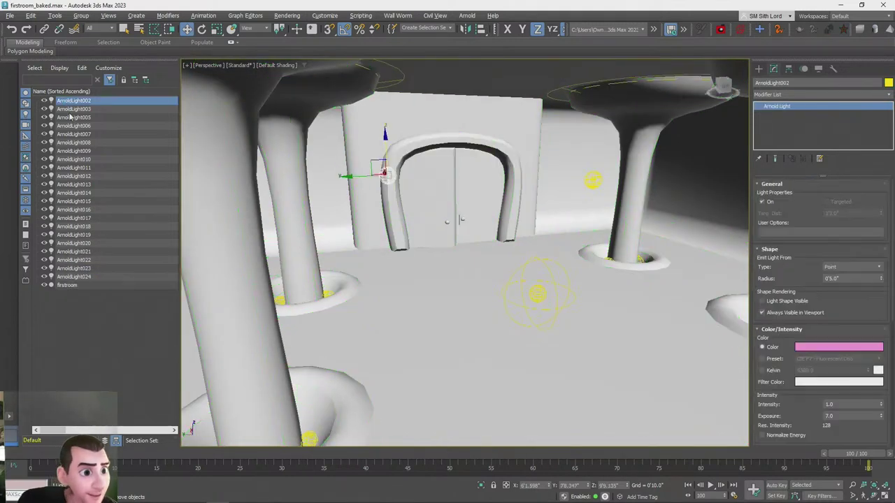
pyautogui.keyDown('shift'); pyautogui.click(80, 143); pyautogui.keyUp('shift')
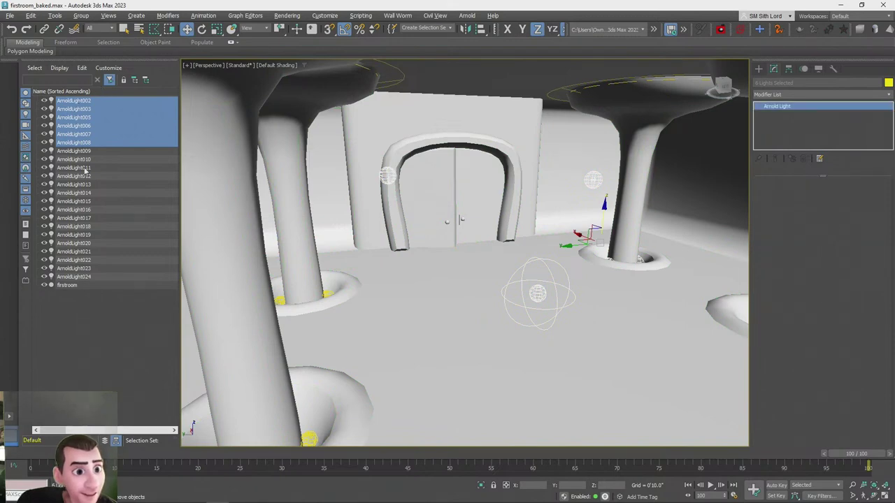
pyautogui.click(84, 168)
# Set the rendering samples to 4 on each Arnold light from ArnoldLight002 through ArnoldLight008
pyautogui.click(75, 100)
pyautogui.scroll(-5, 858, 302)
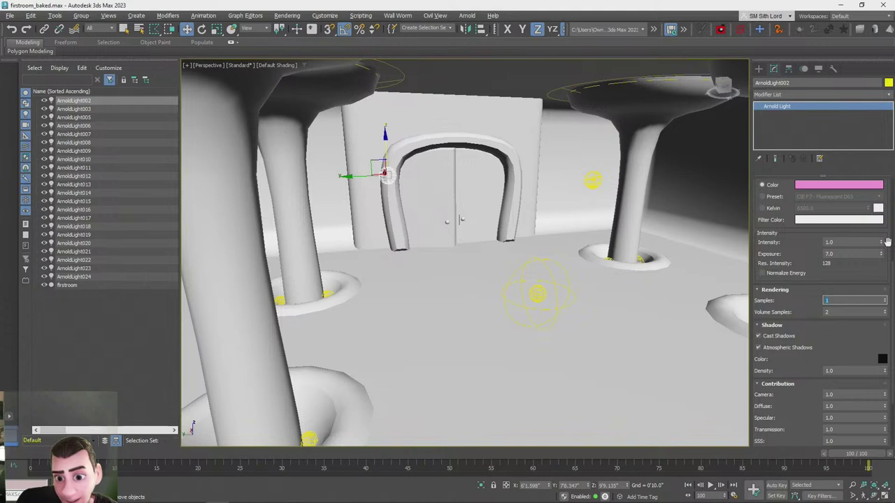
pyautogui.click(114, 110)
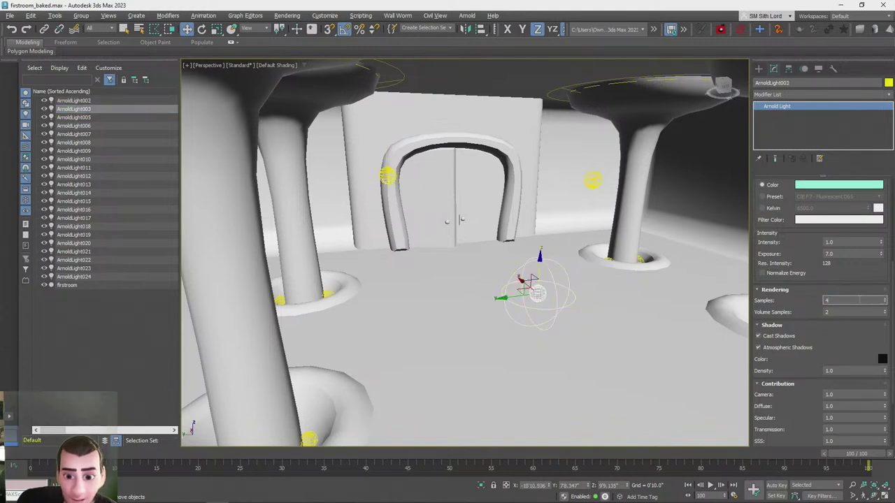
pyautogui.click(104, 117)
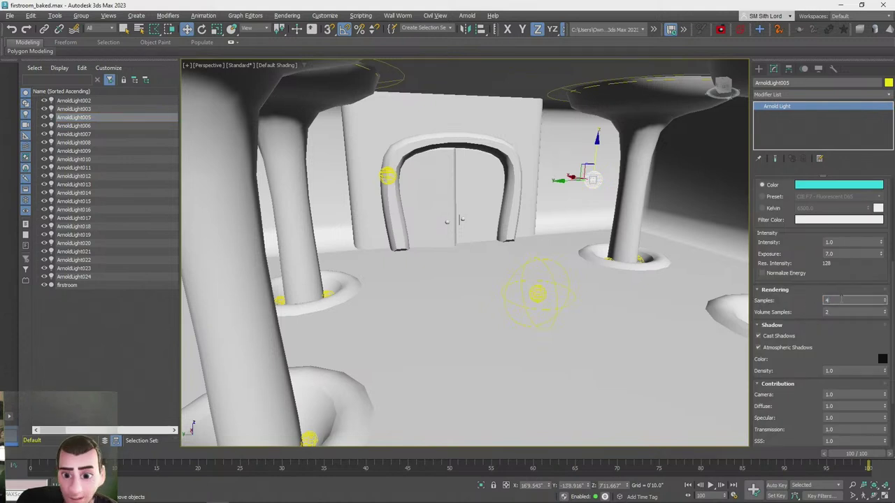
pyautogui.click(95, 126)
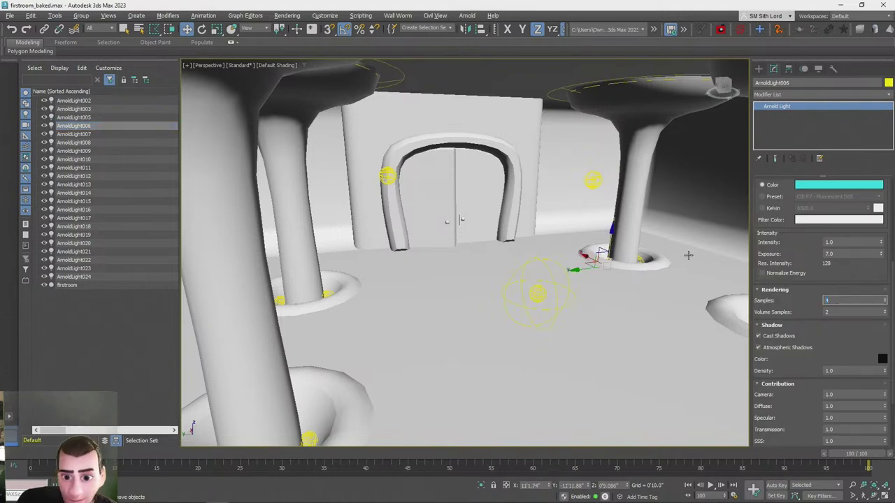
pyautogui.click(123, 134)
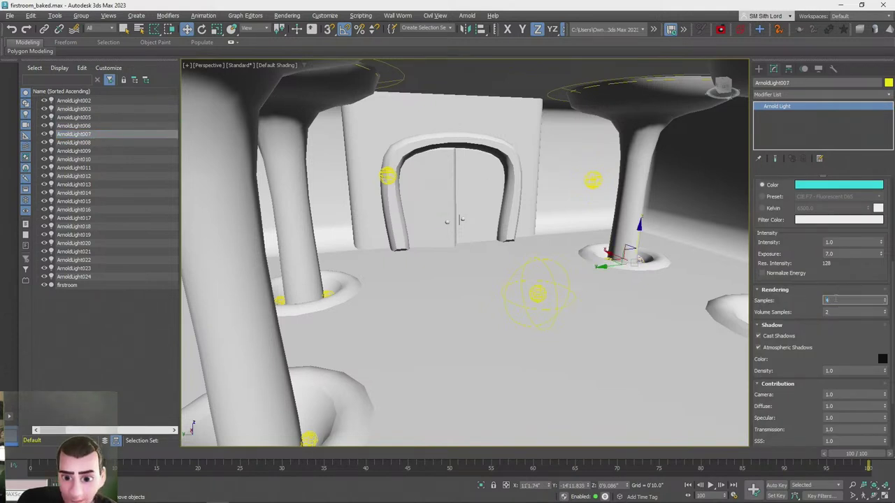
pyautogui.click(98, 142)
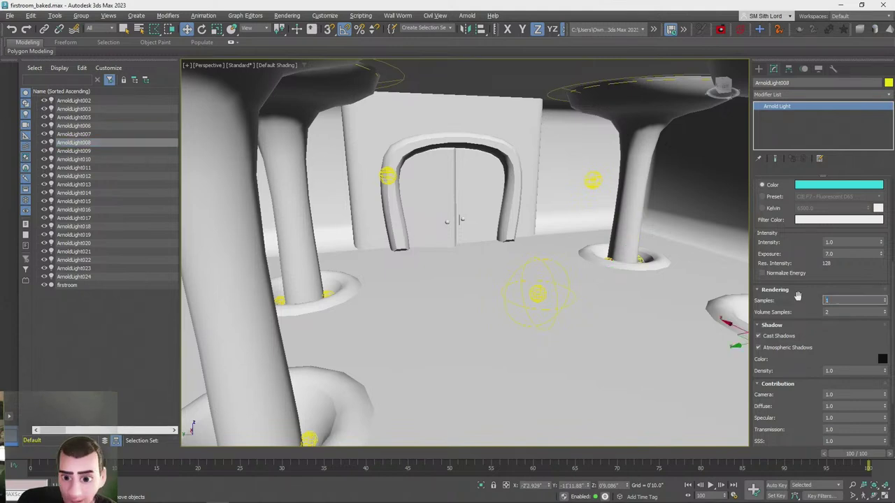
# Set the rendering samples to 4 on each Arnold light from ArnoldLight009 through ArnoldLight014
pyautogui.click(138, 152)
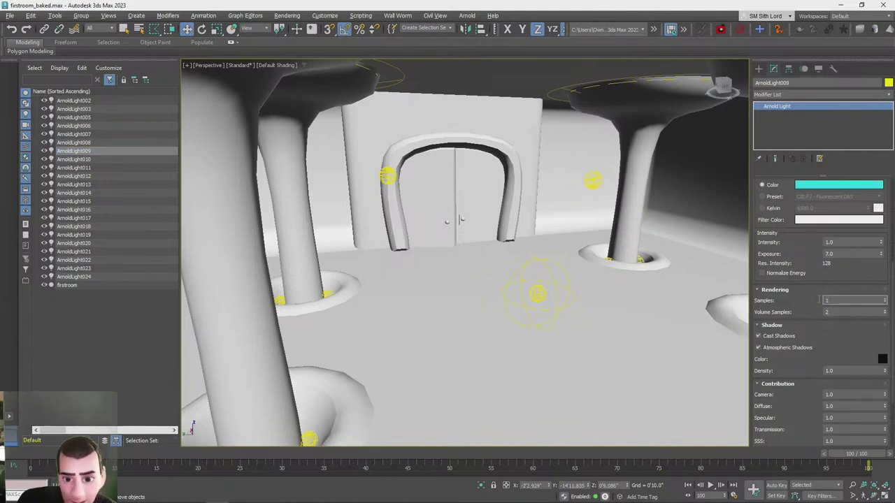
pyautogui.click(104, 159)
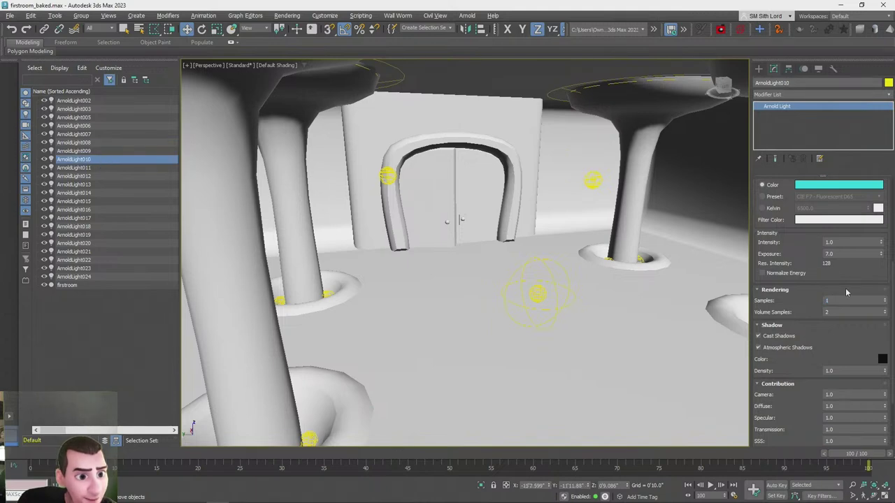
pyautogui.click(127, 168)
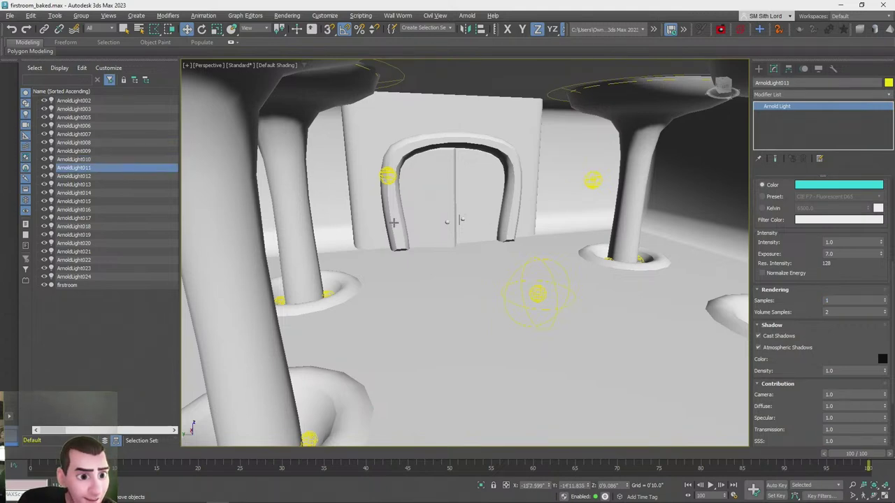
pyautogui.click(152, 177)
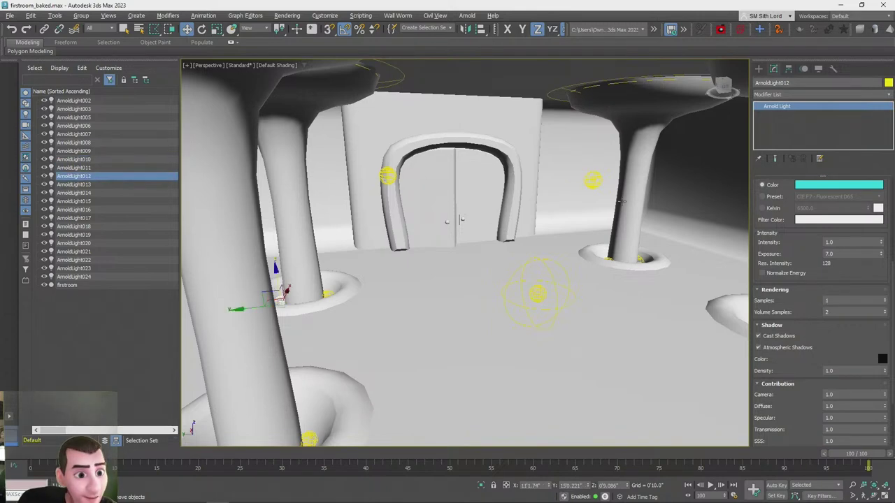
pyautogui.click(95, 185)
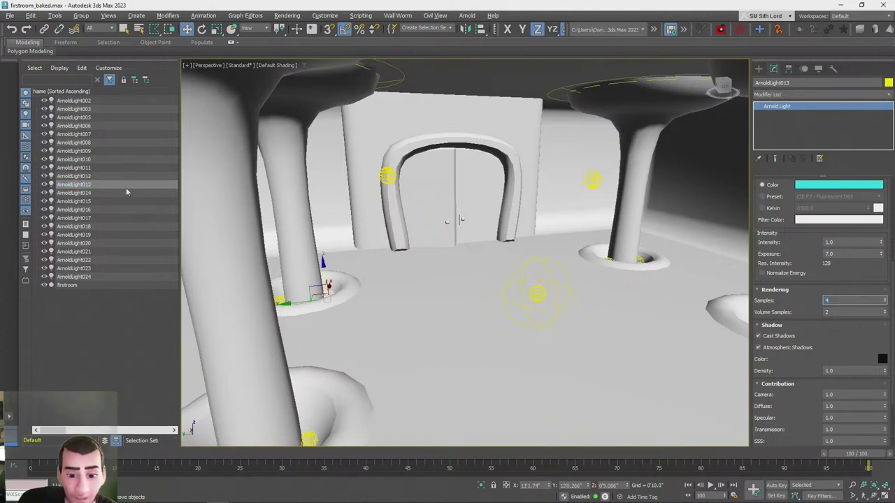
pyautogui.click(93, 192)
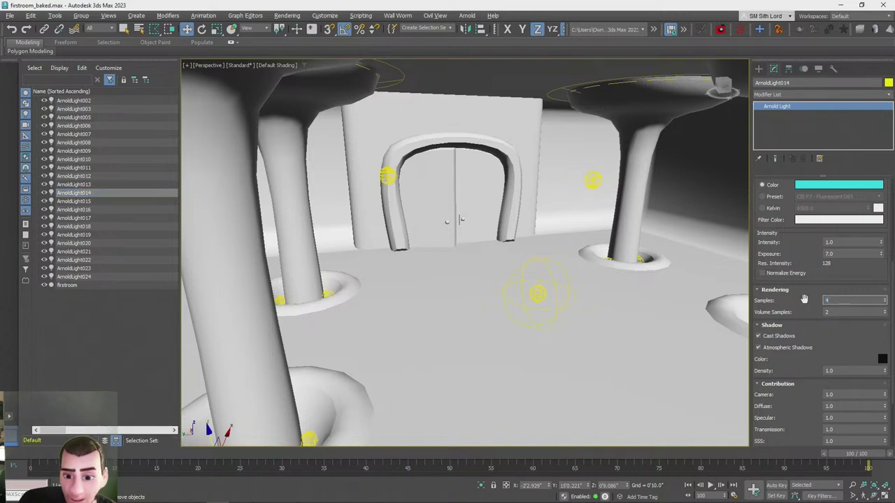
pyautogui.write('4')
# Set the rendering samples to 4 on each Arnold light from ArnoldLight015 through ArnoldLight018
pyautogui.click(116, 202)
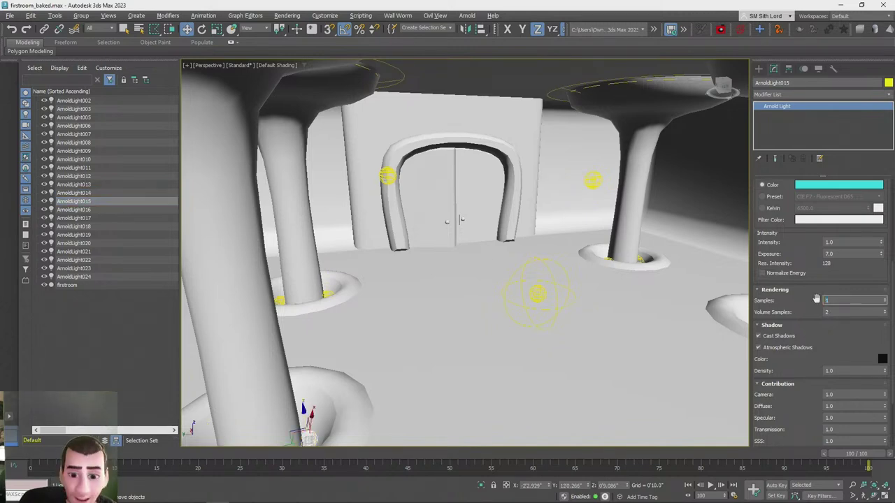
pyautogui.click(95, 210)
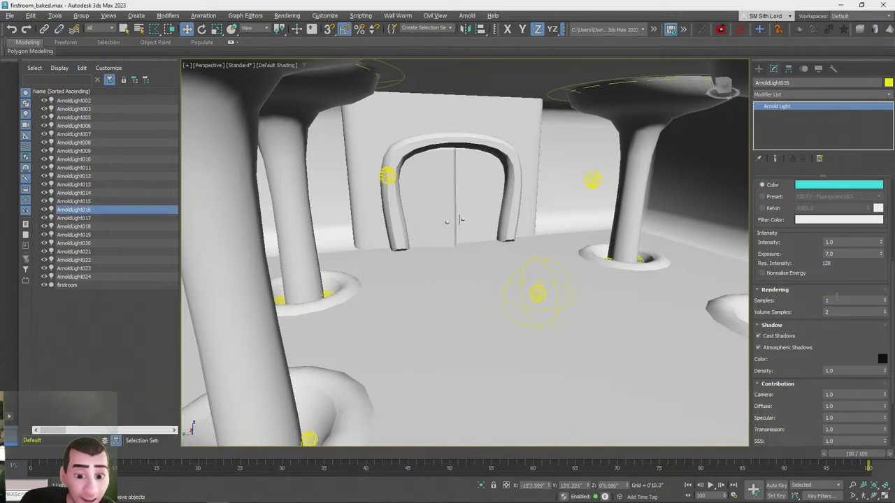
pyautogui.write('4')
pyautogui.click(89, 219)
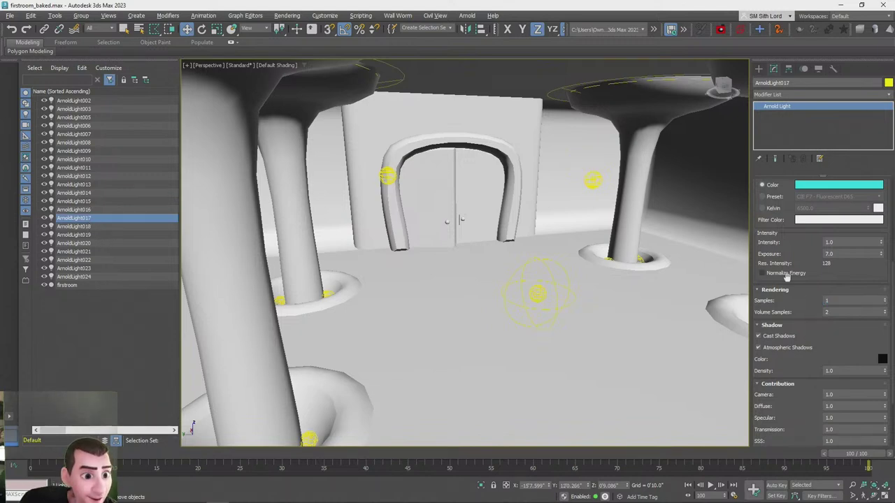
pyautogui.click(130, 227)
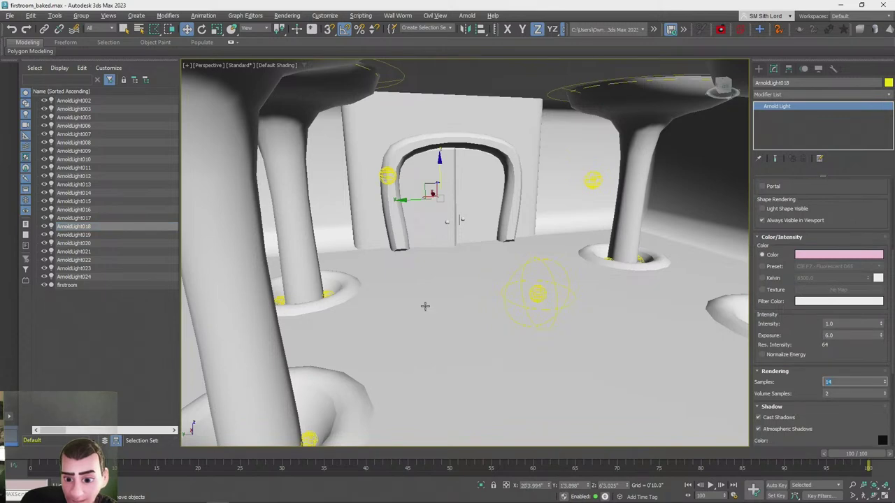
pyautogui.write('4')
# Set the rendering samples to 4 on each Arnold light from ArnoldLight019 through ArnoldLight024
pyautogui.click(105, 235)
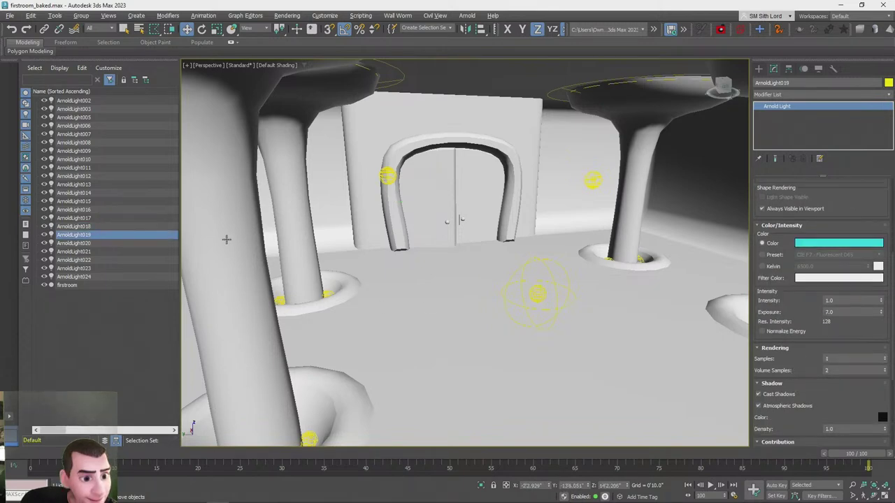
pyautogui.click(86, 243)
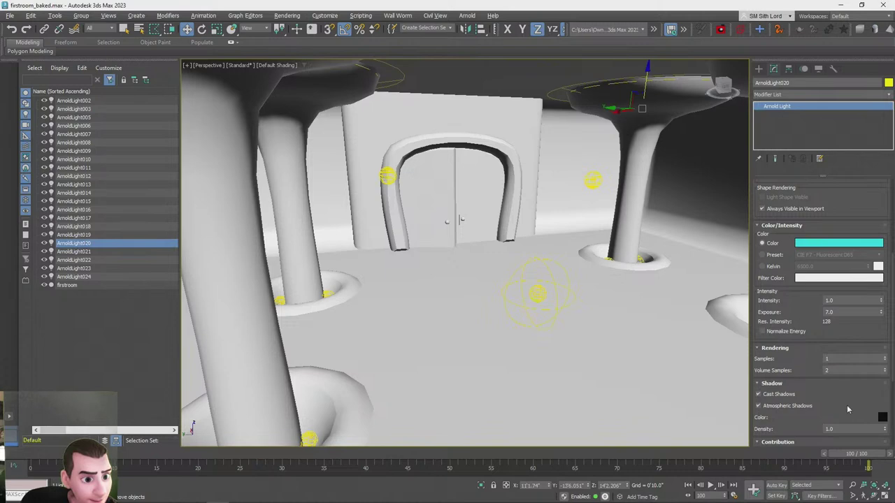
pyautogui.click(97, 252)
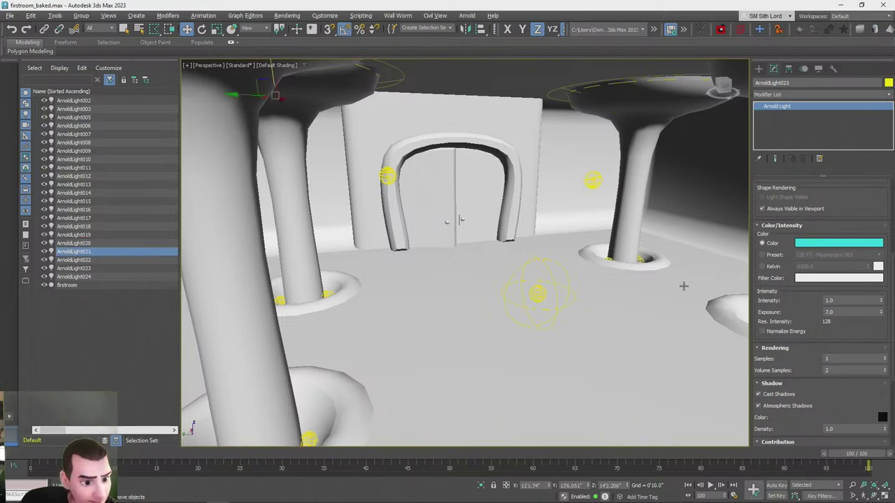
pyautogui.click(83, 260)
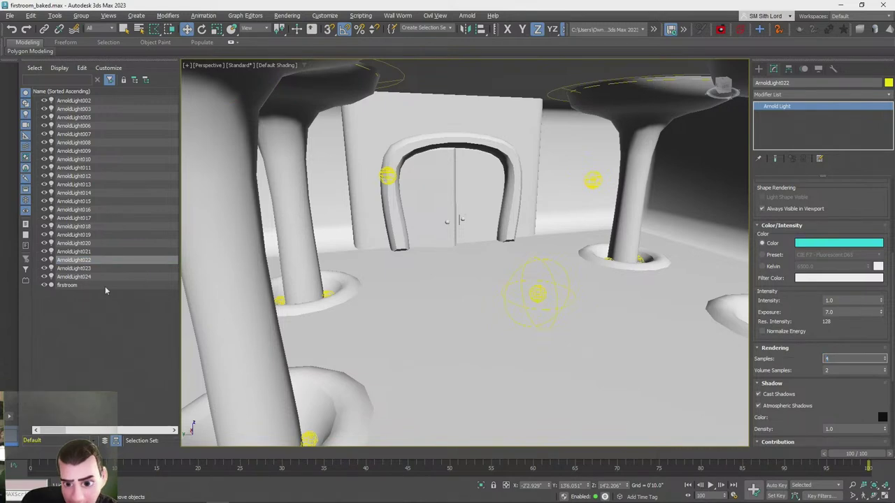
pyautogui.click(83, 269)
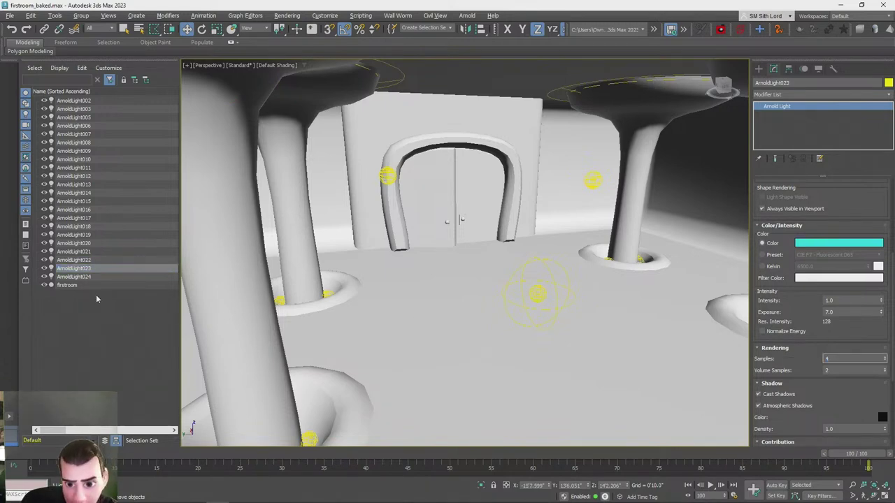
pyautogui.click(78, 278)
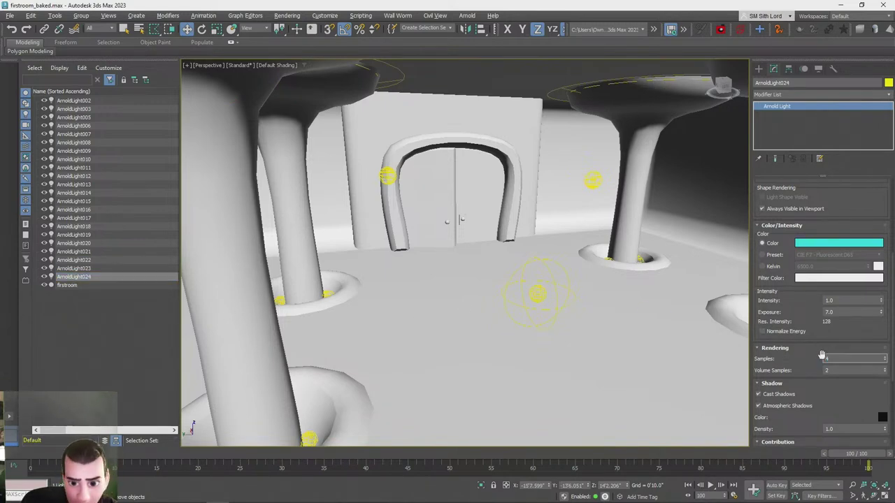
# In the Arnold render settings, set Camera (AA) samples to 5, Diffuse samples to 8 and Diffuse ray depth to 2, and close the setup
pyautogui.click(286, 16)
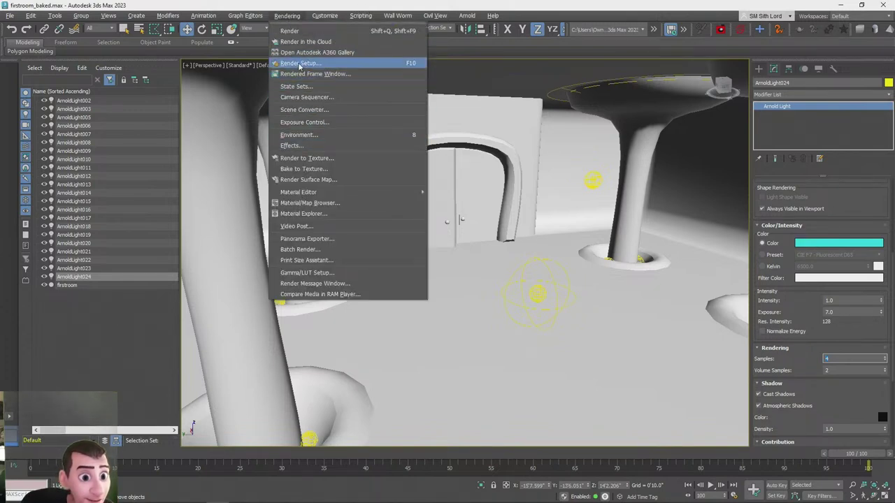
pyautogui.click(299, 64)
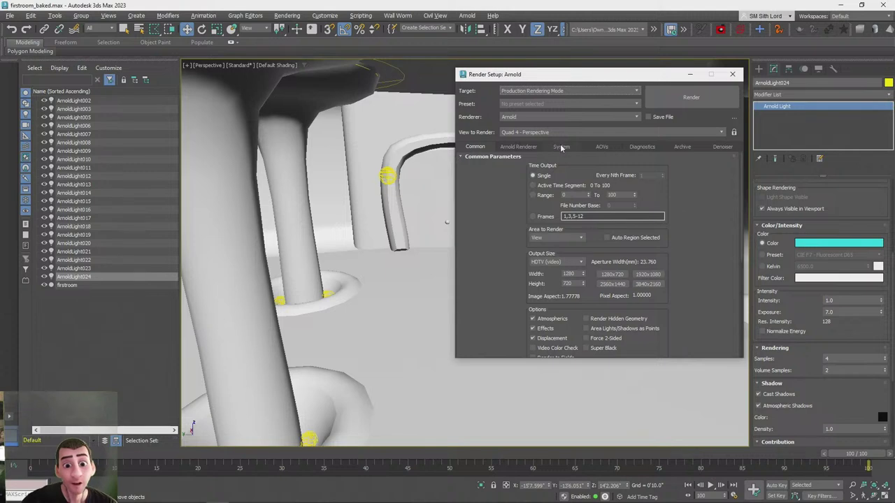
pyautogui.click(520, 146)
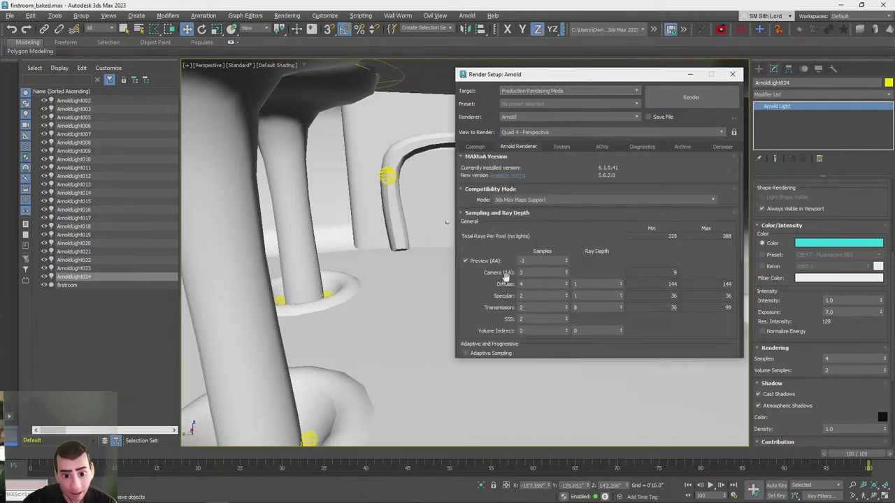
pyautogui.scroll(-3, 497, 269)
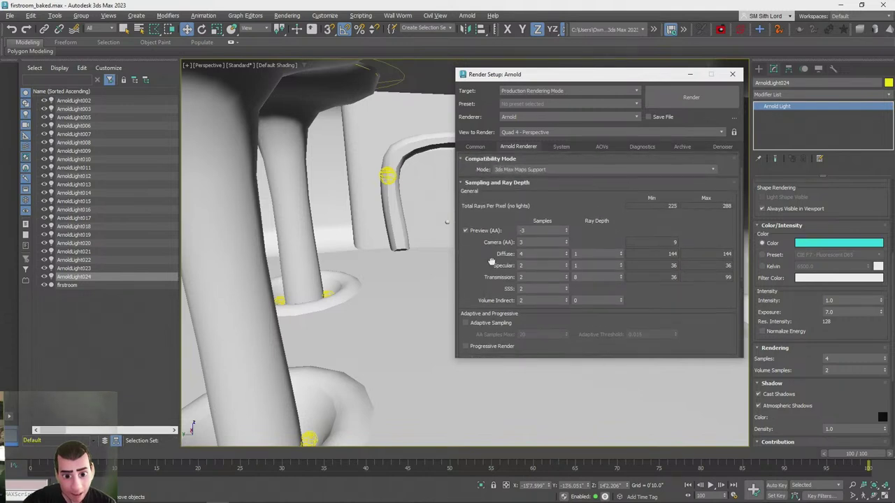
pyautogui.scroll(1, 493, 264)
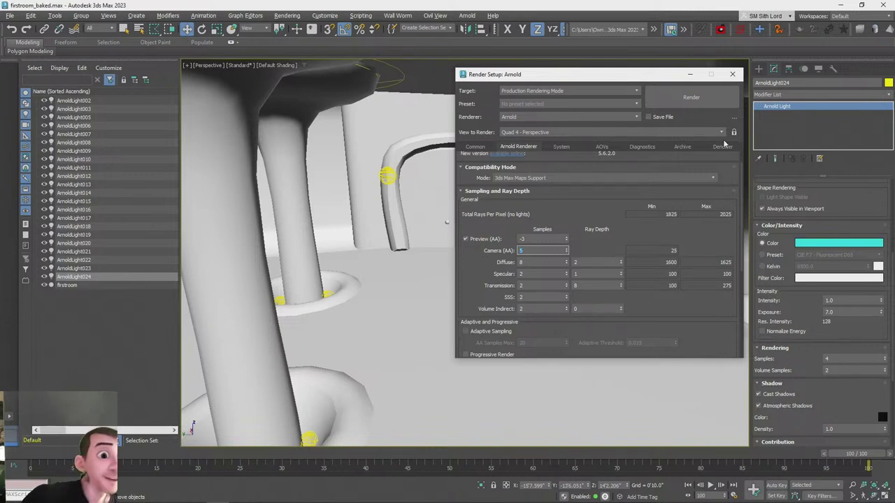
pyautogui.click(732, 73)
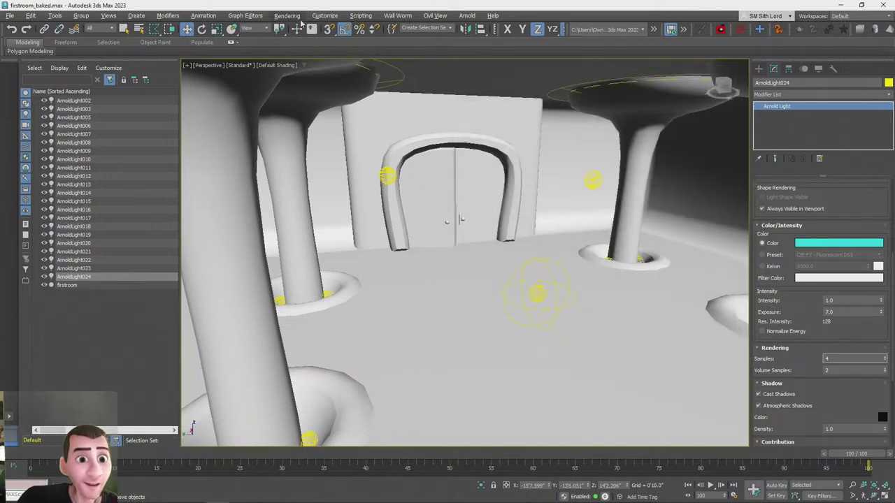
# Switch to the PlayCanvas editor and examine the current baked lighting on the firstroom pillars, walls and door
pyautogui.hotkey('alt', 'Tab')
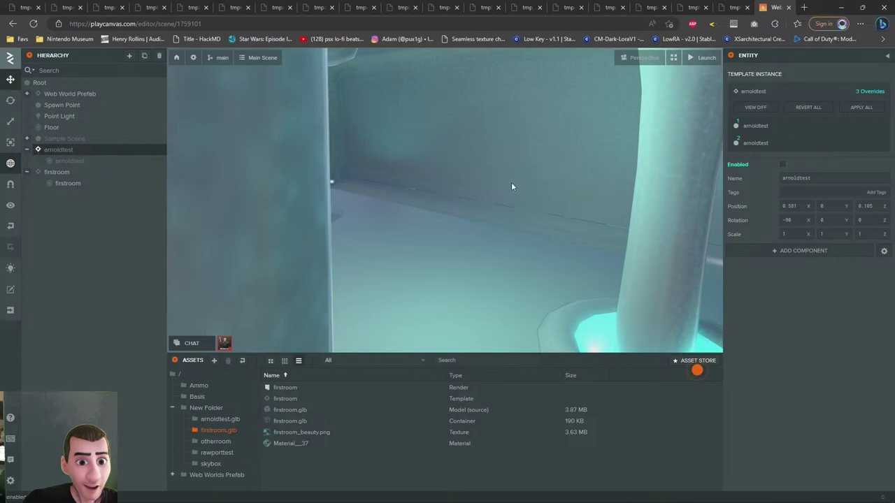
pyautogui.moveTo(510, 183); pyautogui.dragTo(427, 224)
pyautogui.scroll(-5, 391, 173)
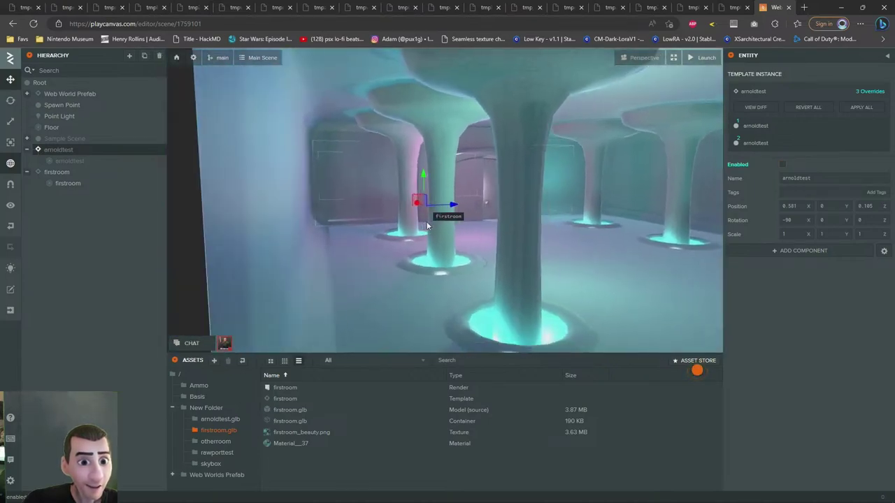
pyautogui.scroll(-5, 443, 238)
pyautogui.click(446, 283)
pyautogui.scroll(2, 446, 224)
pyautogui.scroll(5, 446, 175)
pyautogui.moveTo(446, 175); pyautogui.dragTo(381, 160)
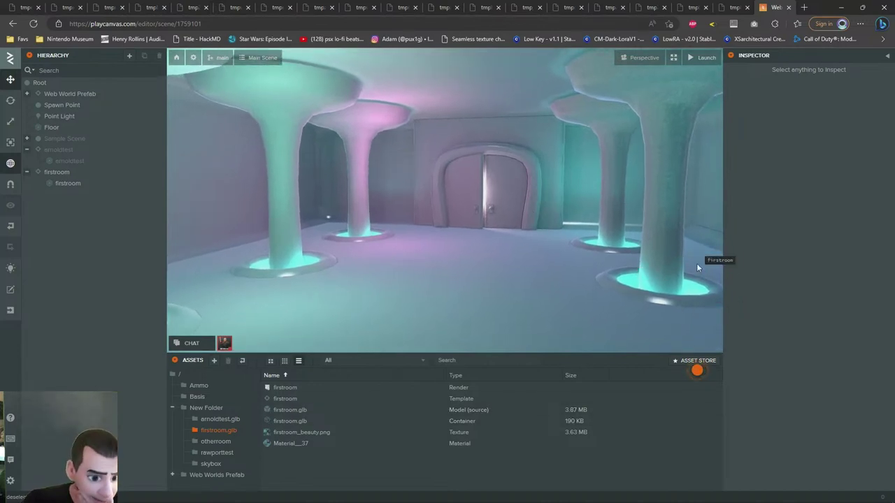
# Return to 3ds Max, step back through the recent view changes and zoom out past the room's outer shell
pyautogui.hotkey('alt', 'Tab')
pyautogui.rightClick(445, 281)
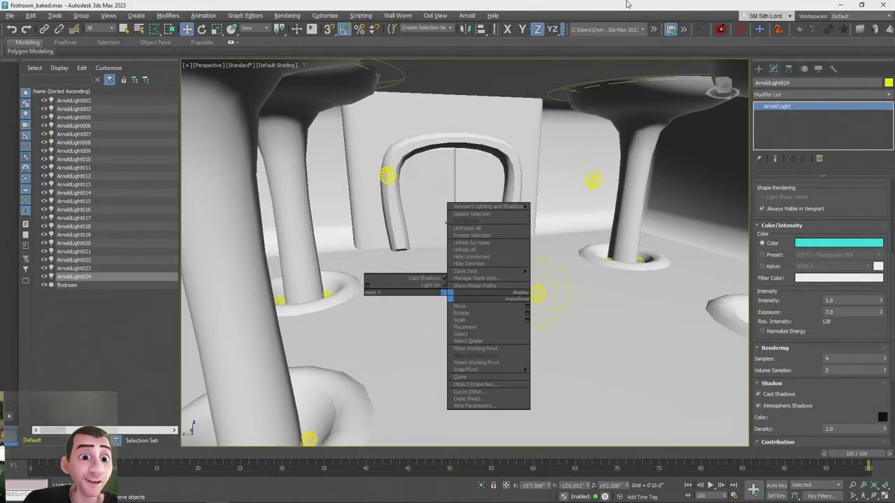
pyautogui.keyDown('alt'); pyautogui.moveTo(631, 90); pyautogui.dragTo(633, 102, button='middle'); pyautogui.keyUp('alt')
pyautogui.hotkey('shift', 'z')
pyautogui.hotkey('shift', 'z')
pyautogui.hotkey('shift', 'z')
pyautogui.hotkey('shift', 'z')
pyautogui.hotkey('shift', 'z')
pyautogui.hotkey('shift', 'z')
pyautogui.hotkey('shift', 'z')
pyautogui.hotkey('shift', 'z')
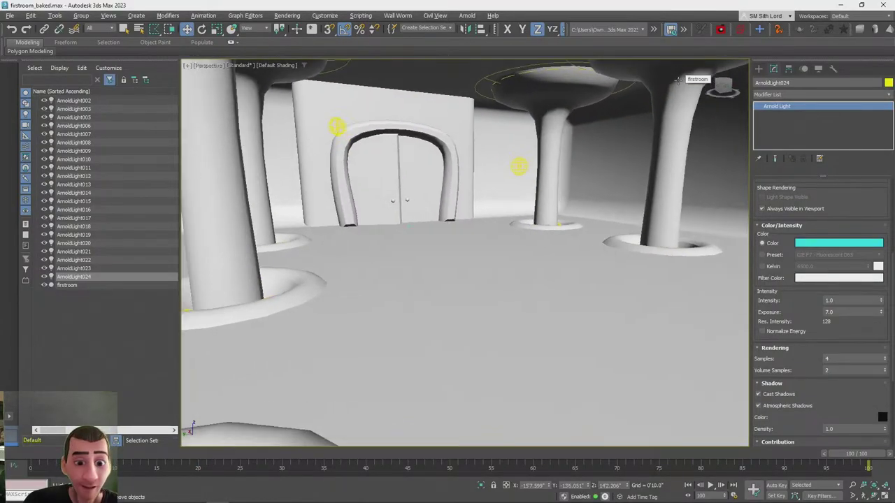
pyautogui.hotkey('shift', 'z')
pyautogui.hotkey('shift', 'z')
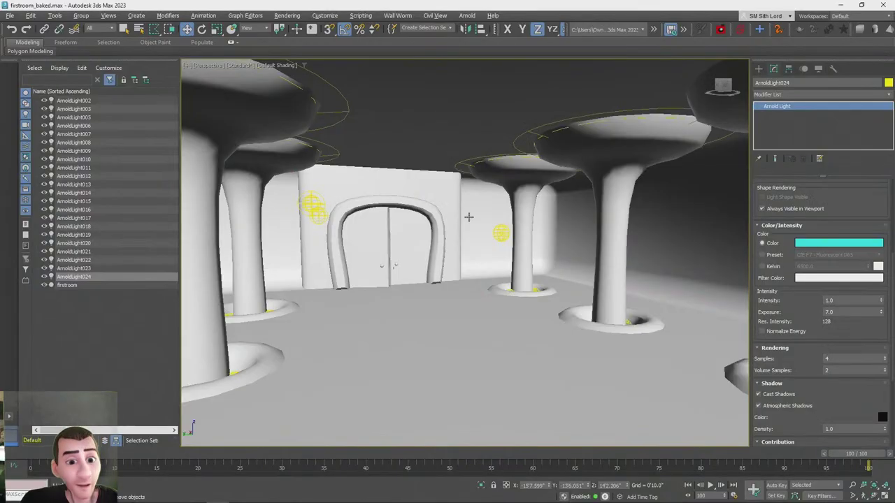
pyautogui.scroll(-6, 468, 218)
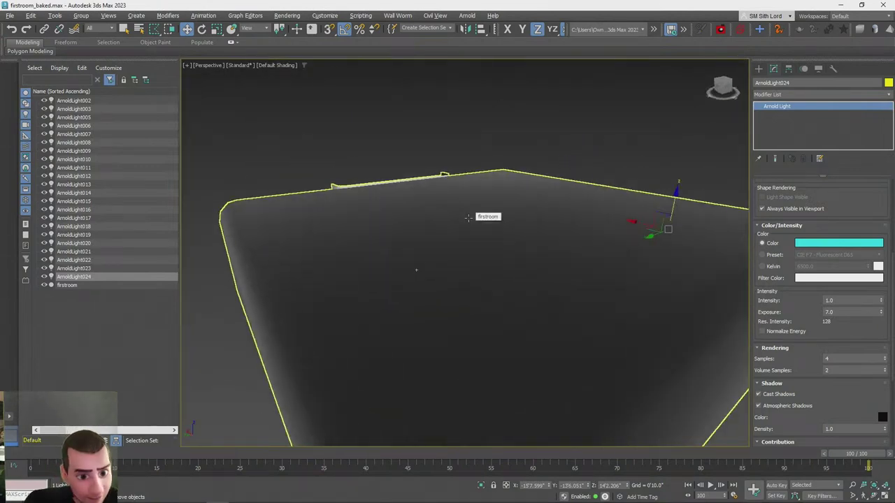
# Switch to File Explorer, duplicate firstroom_Beauty.png in the sceneassets images folder as a backup, and view the copy before closing it
pyautogui.scroll(6, 468, 217)
pyautogui.scroll(-2, 464, 218)
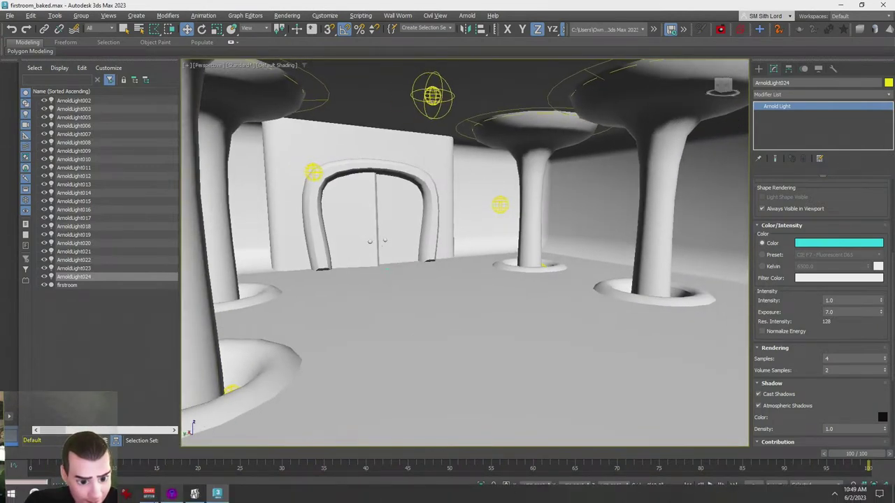
pyautogui.click(80, 493)
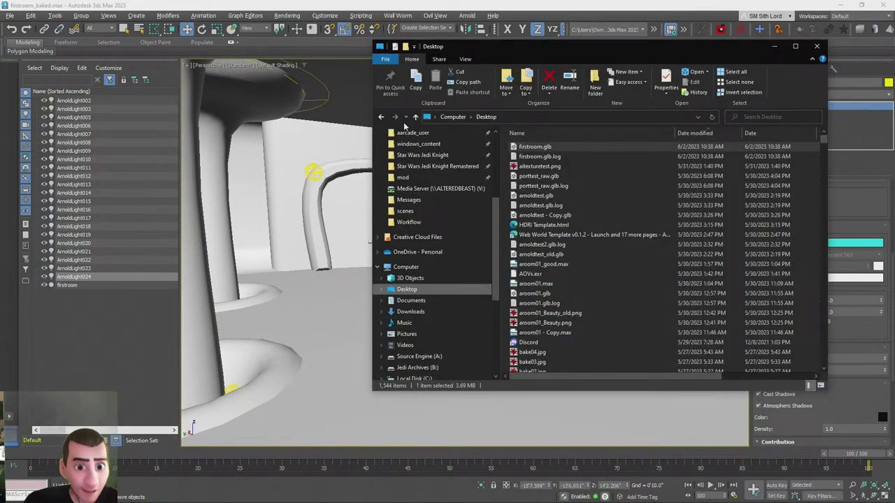
pyautogui.click(381, 118)
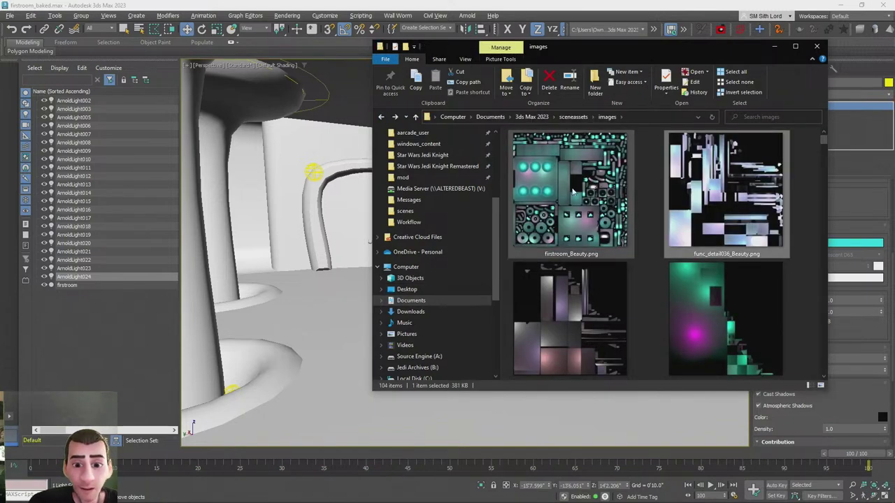
pyautogui.hotkey('ctrl', 'v')
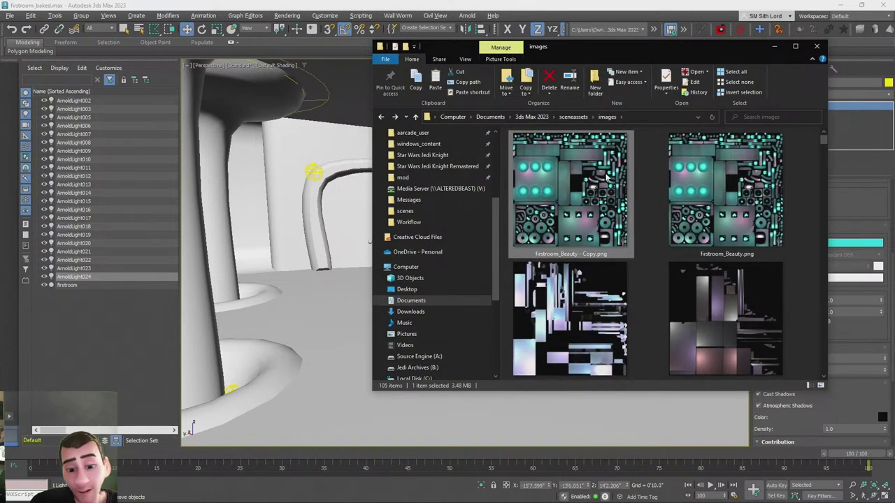
pyautogui.doubleClick(605, 171)
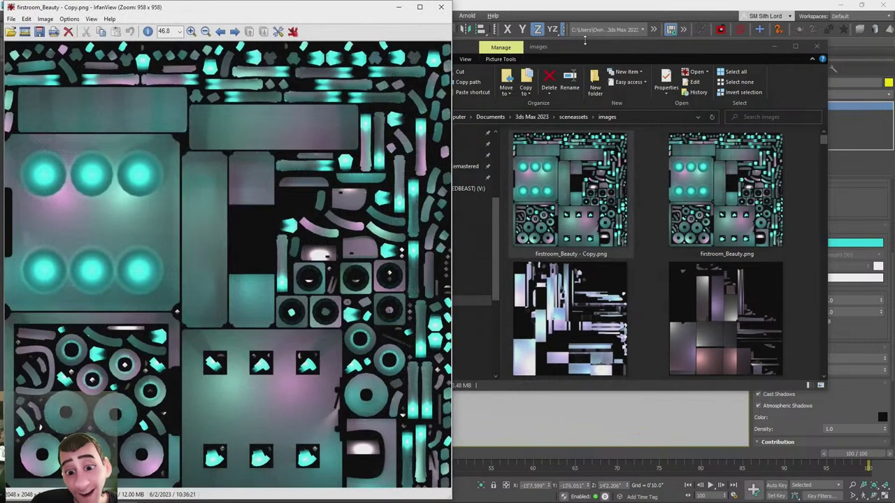
pyautogui.click(450, 10)
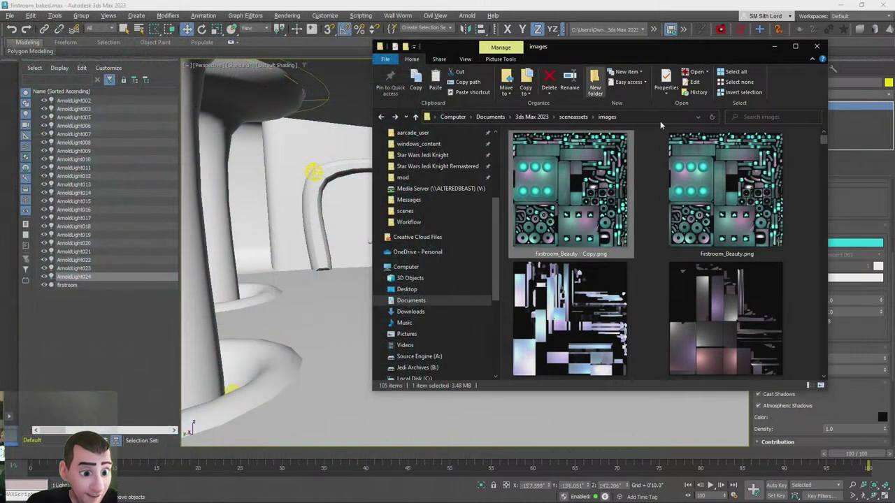
# Return to 3ds Max and bake firstroom's Beauty map to texture, overwriting the existing firstroom_Beauty.png
pyautogui.click(489, 5)
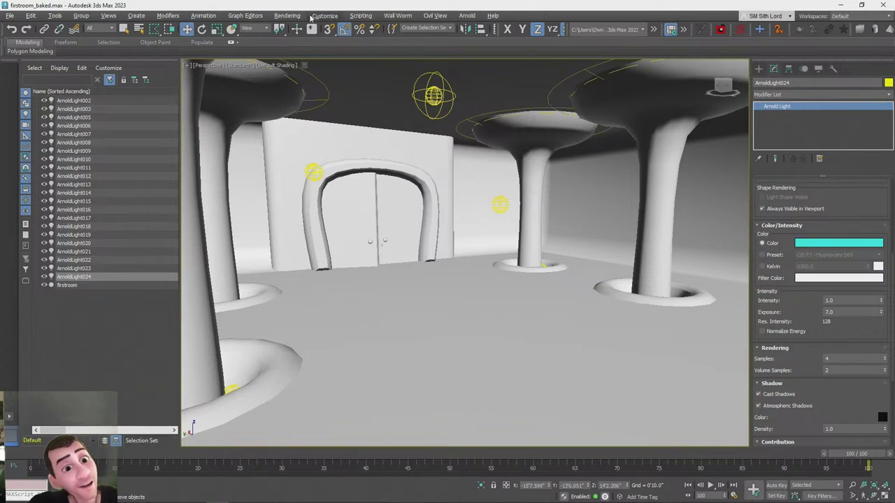
pyautogui.click(287, 15)
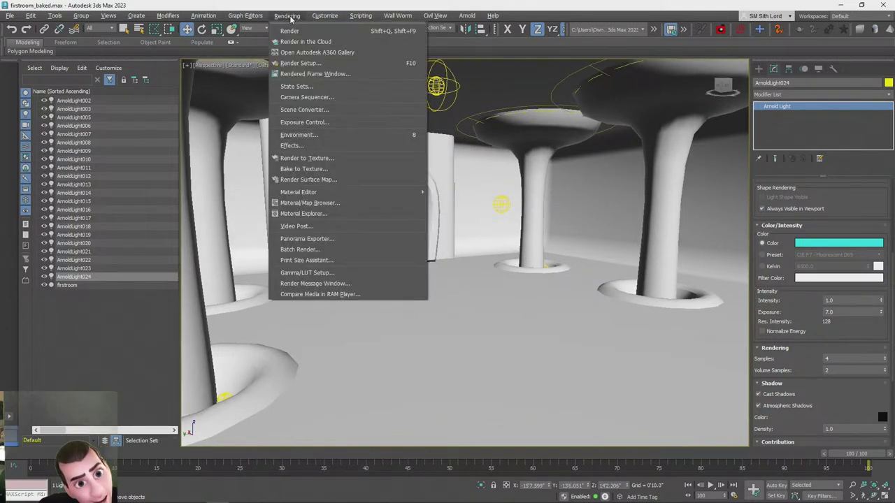
pyautogui.click(299, 169)
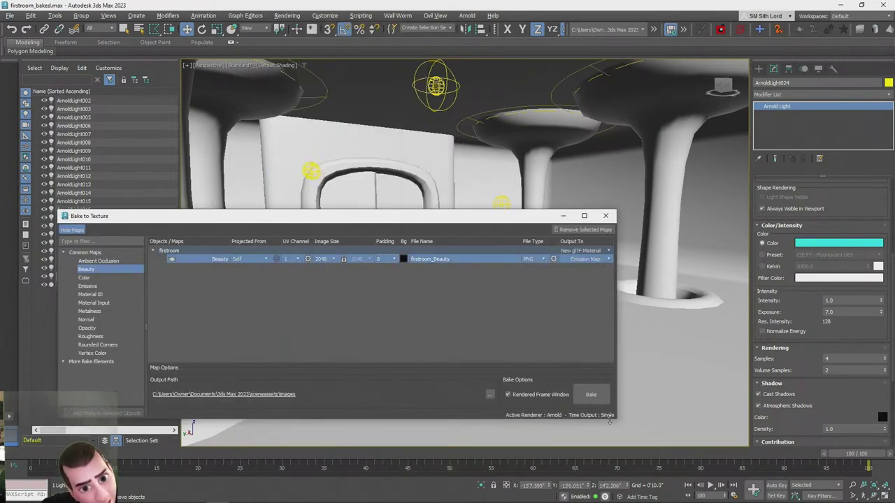
pyautogui.click(592, 396)
pyautogui.click(590, 395)
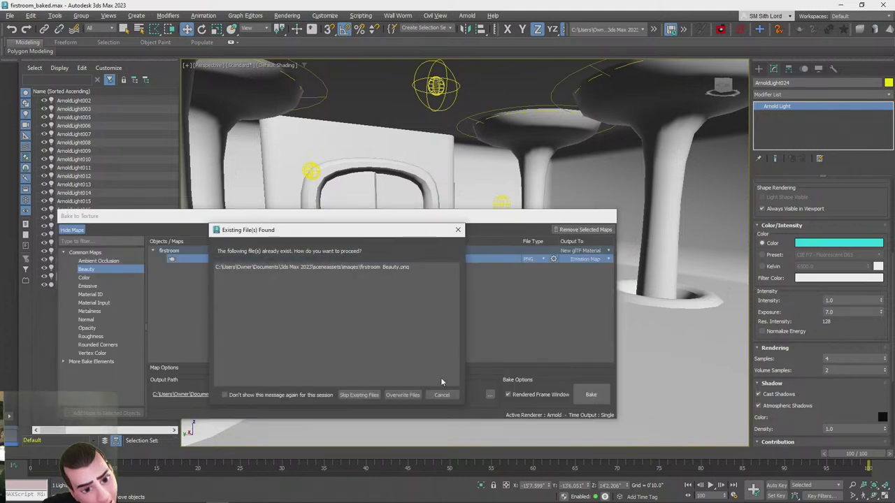
pyautogui.click(404, 395)
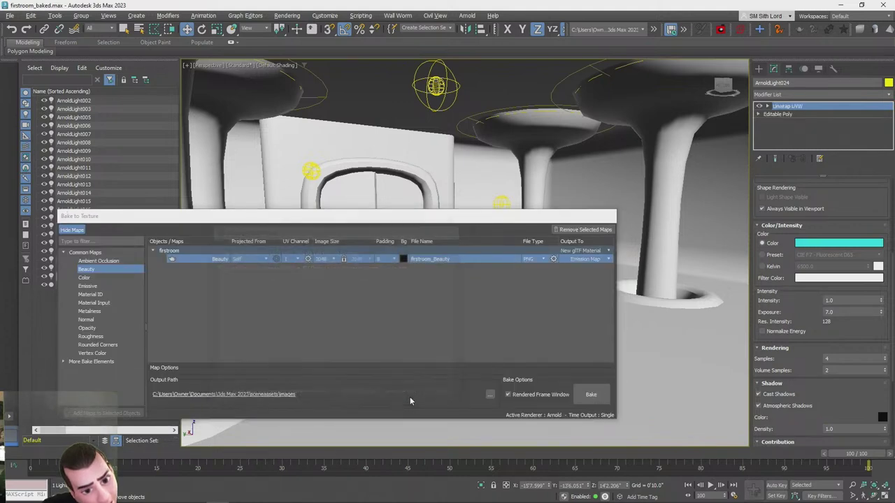